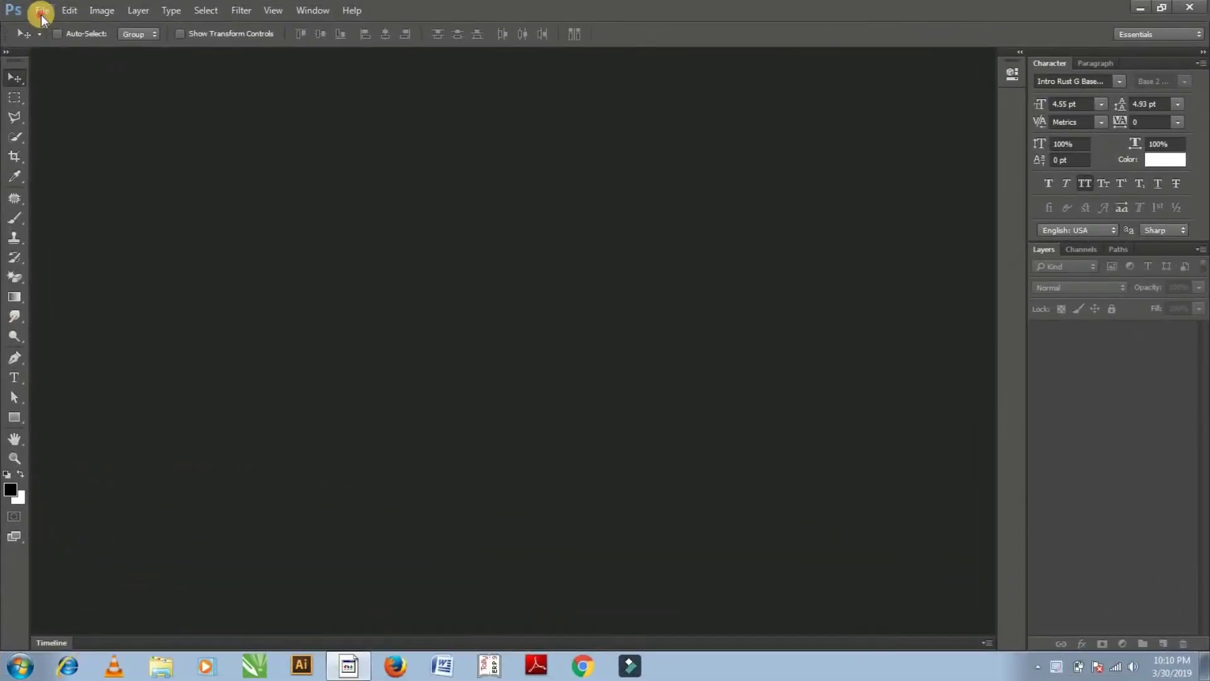
Bring up the File menu to reach the New document command
left_click(42, 10)
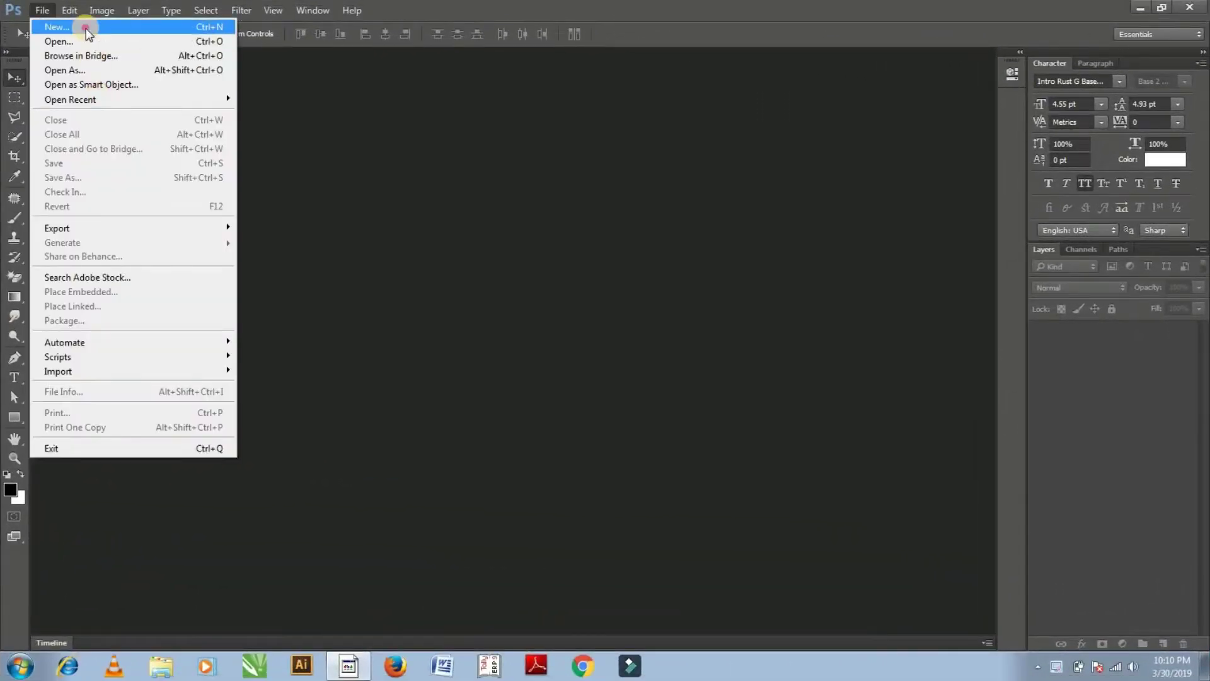
Create a Custom 1200×1200 px, 72 ppi white document named Football Banner, fitted to the window
left_click(88, 30)
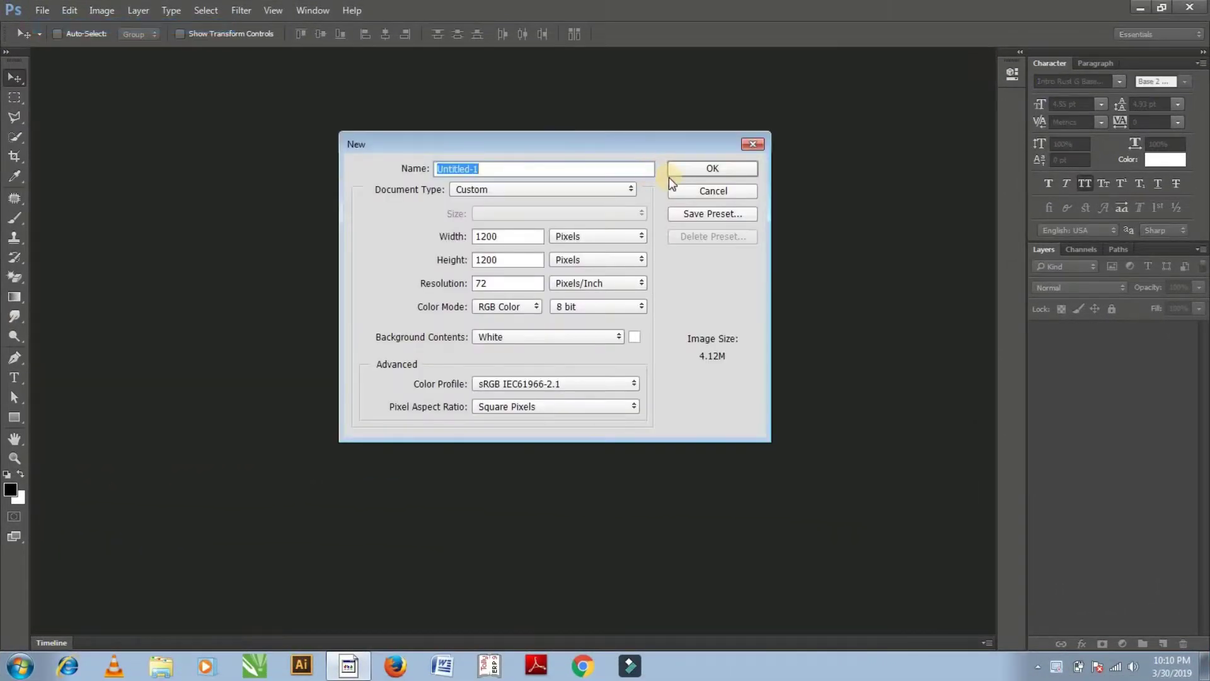
type("f")
left_click(513, 197)
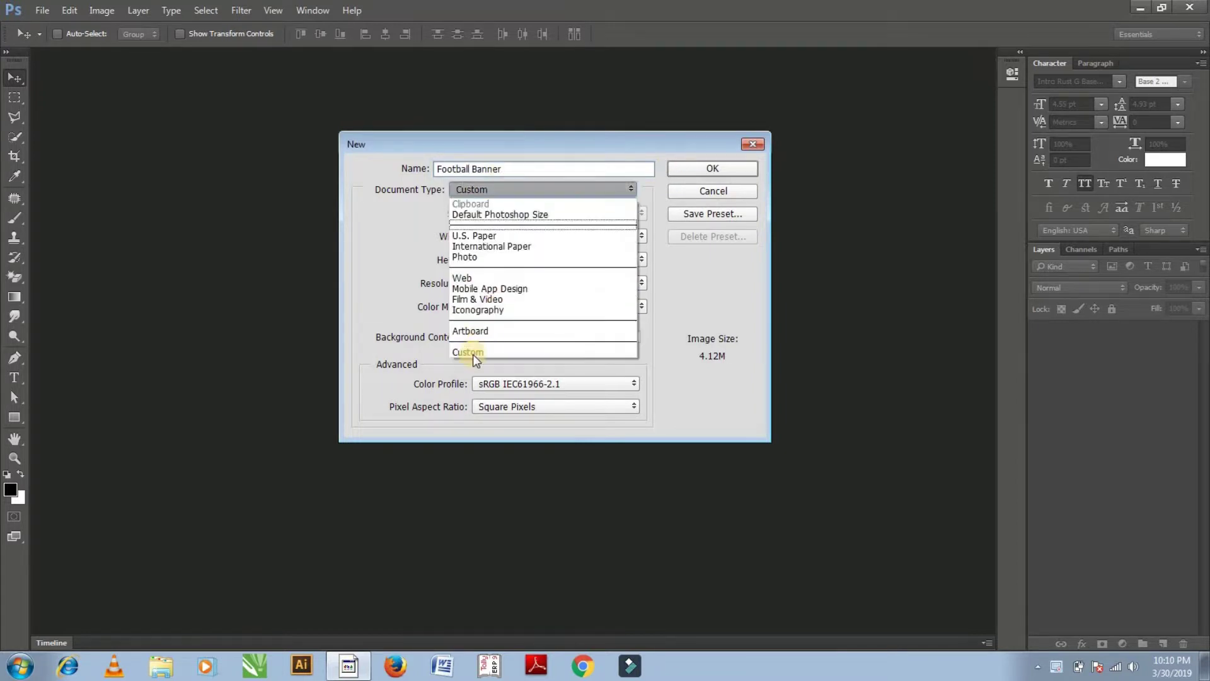
left_click(473, 353)
key("Tab")
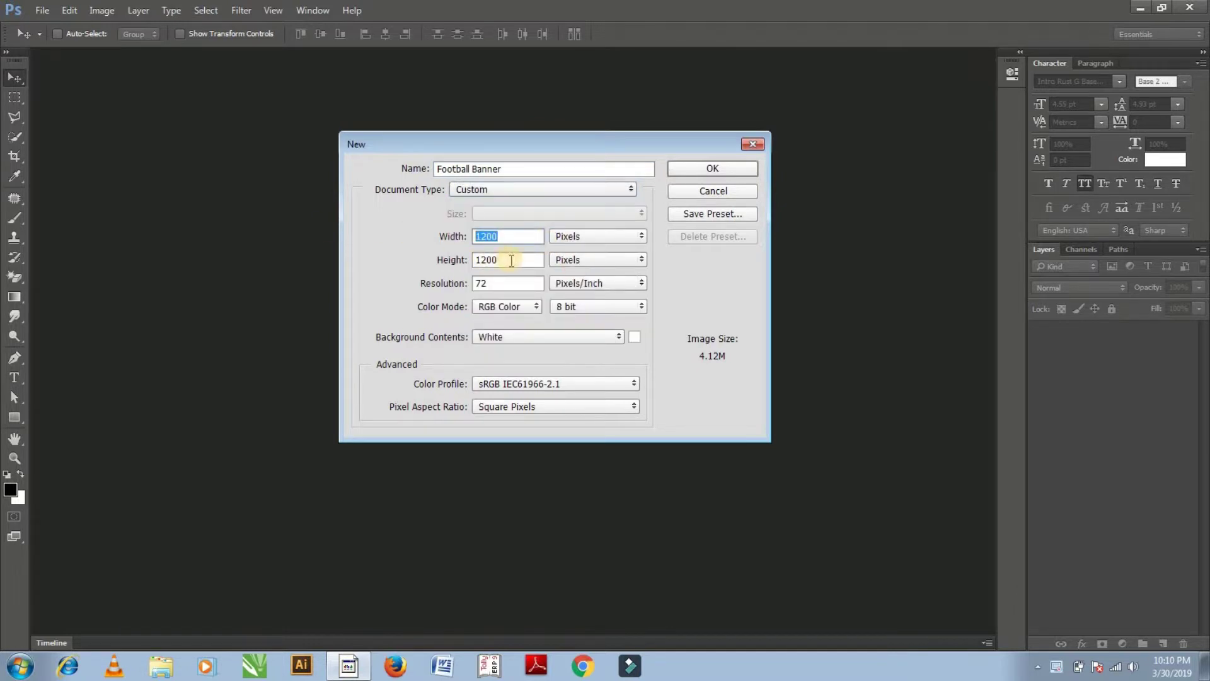
key("Tab")
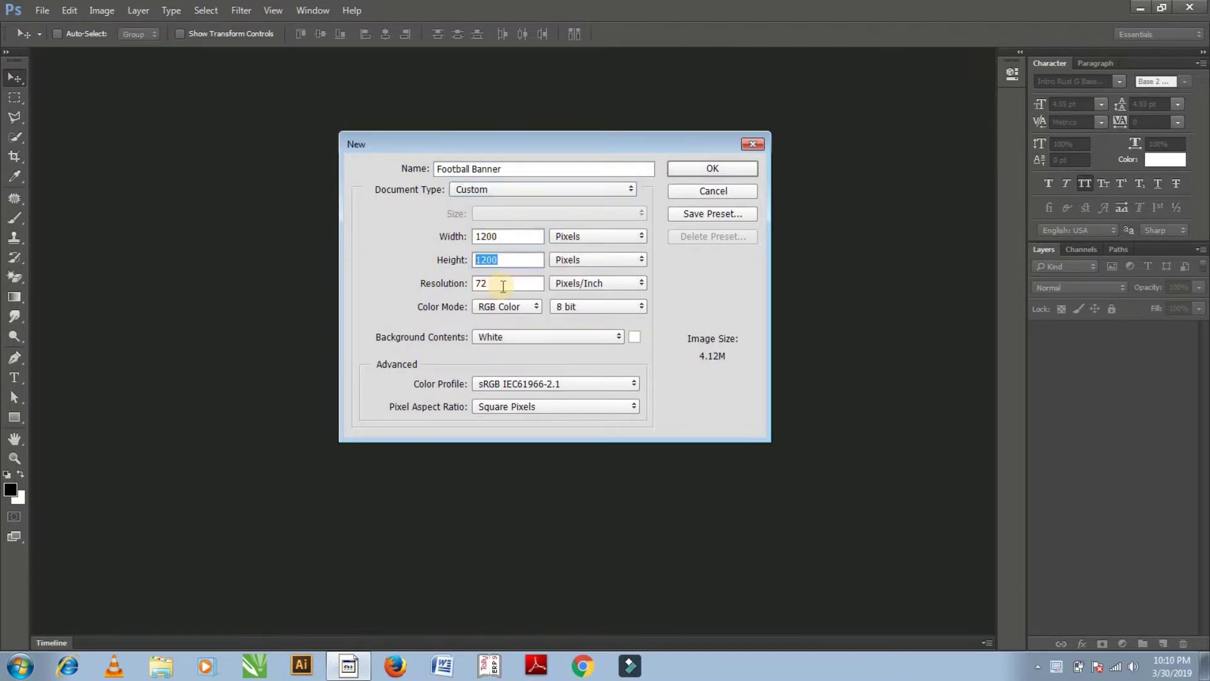
key("Tab")
left_click(717, 170)
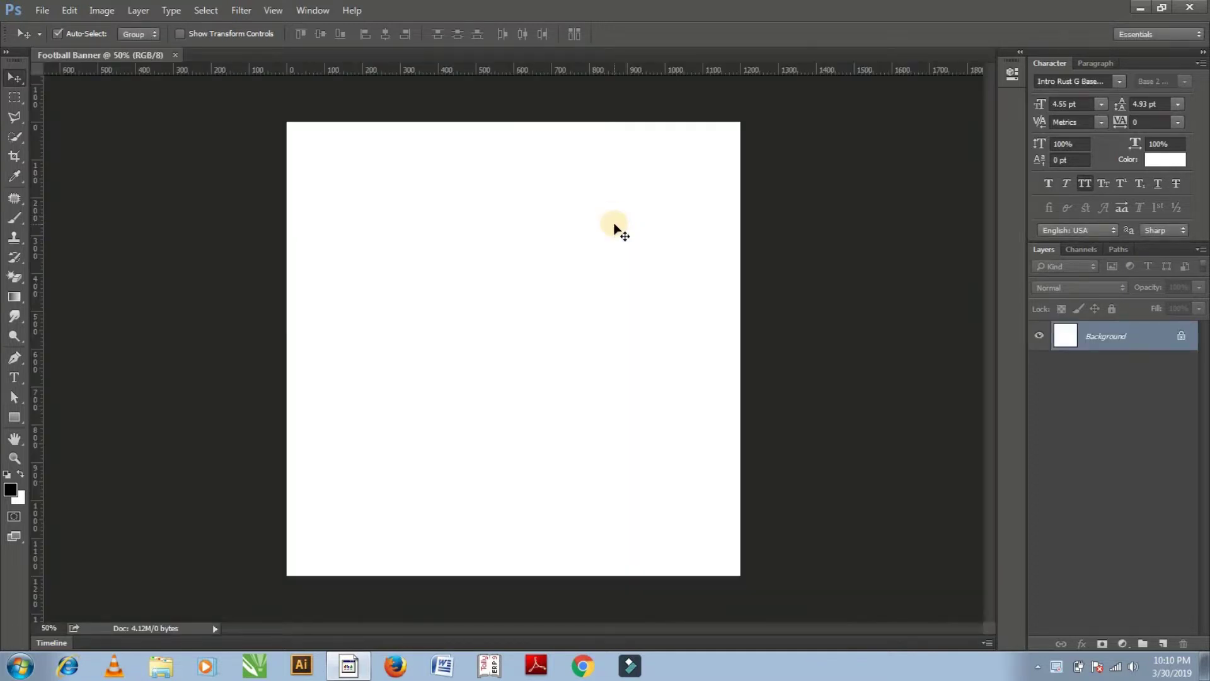
key("ctrl+0")
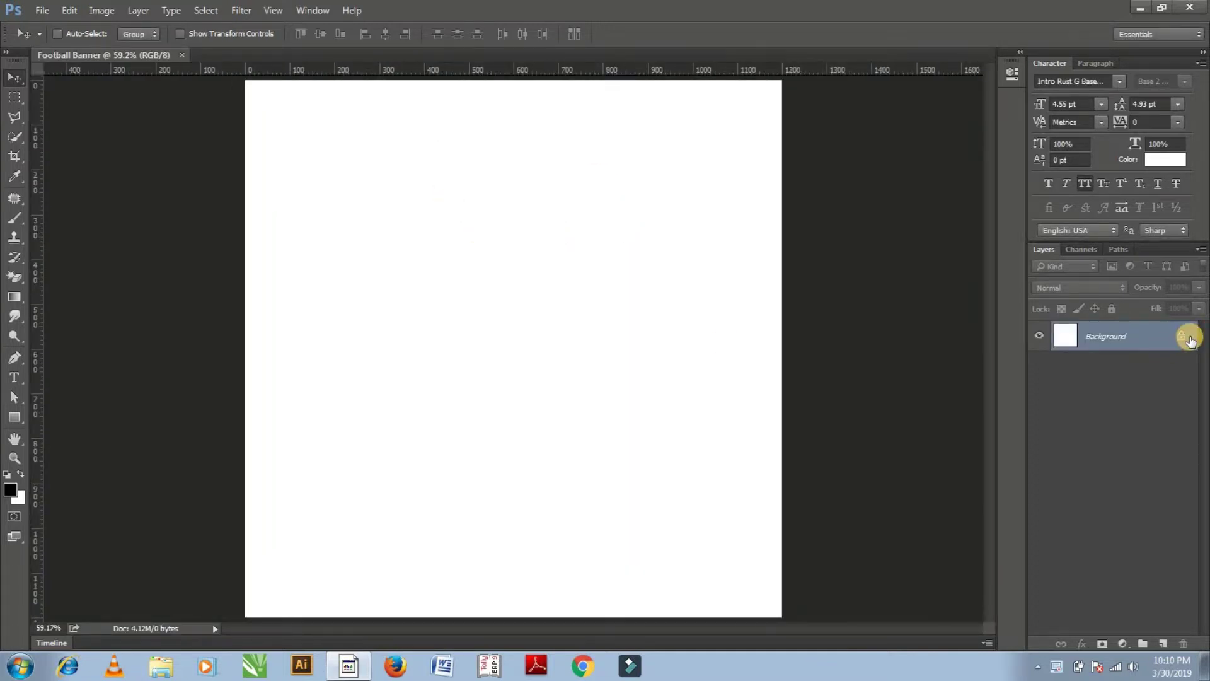
Unlock the Background into Layer 0 and add a Gradient fill layer
left_click(1183, 339)
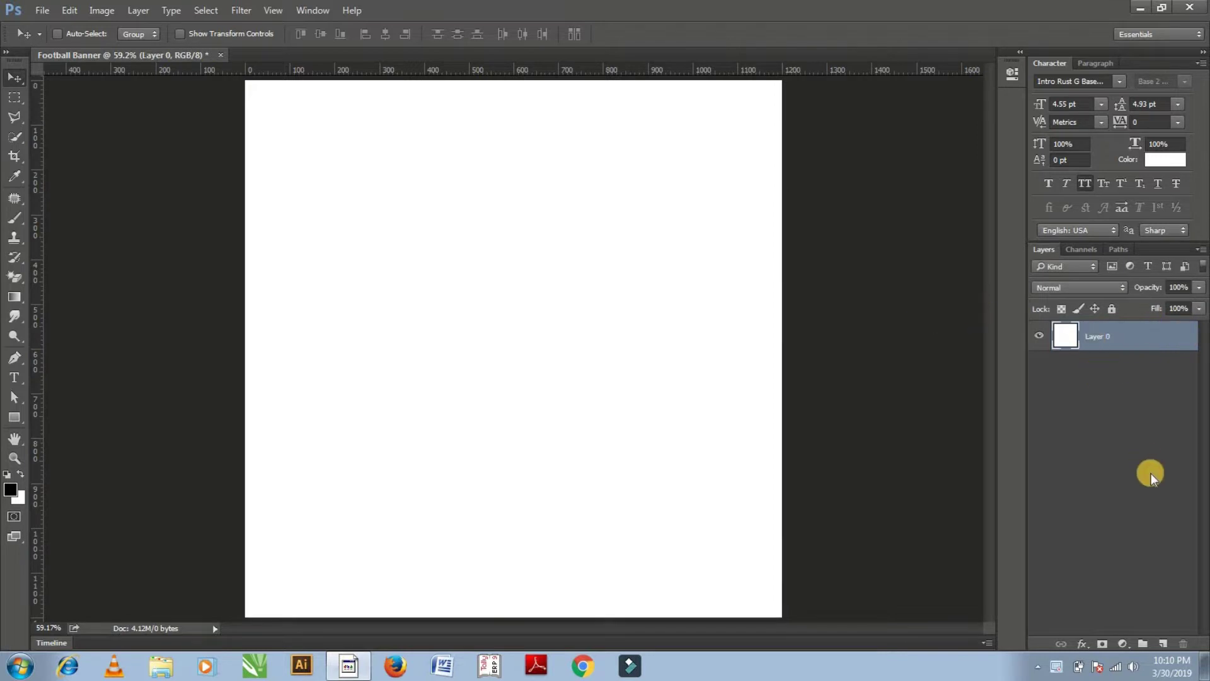
left_click(1124, 643)
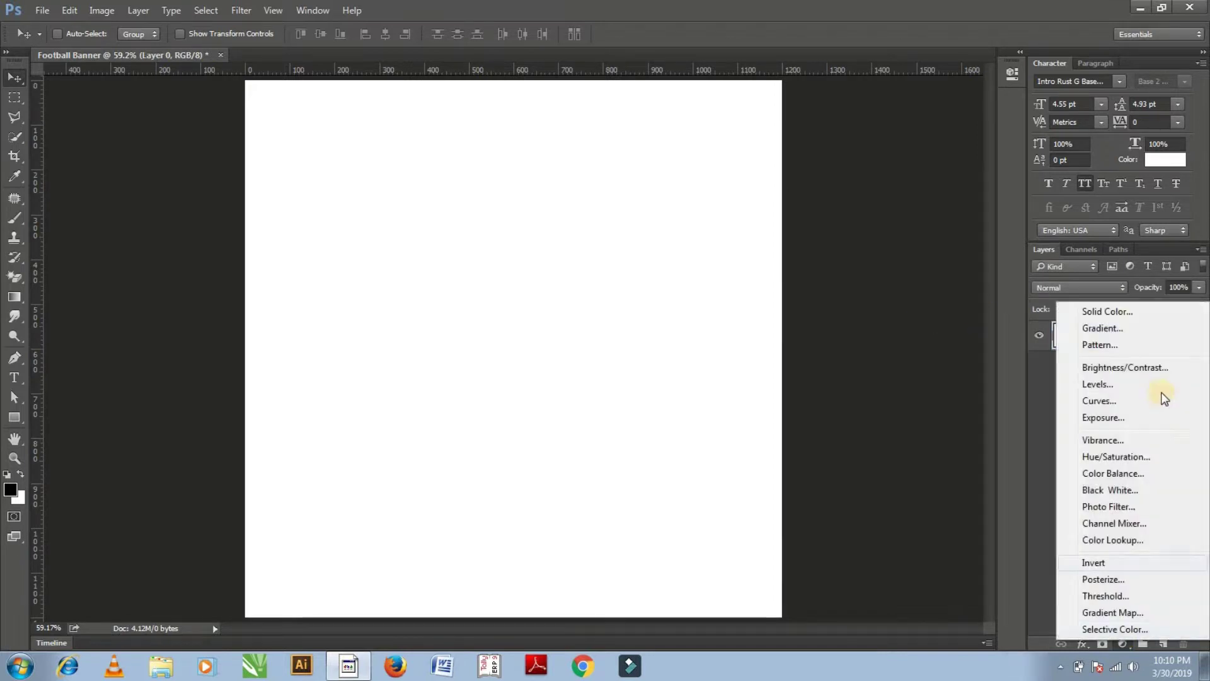
left_click(1100, 329)
left_click(1031, 84)
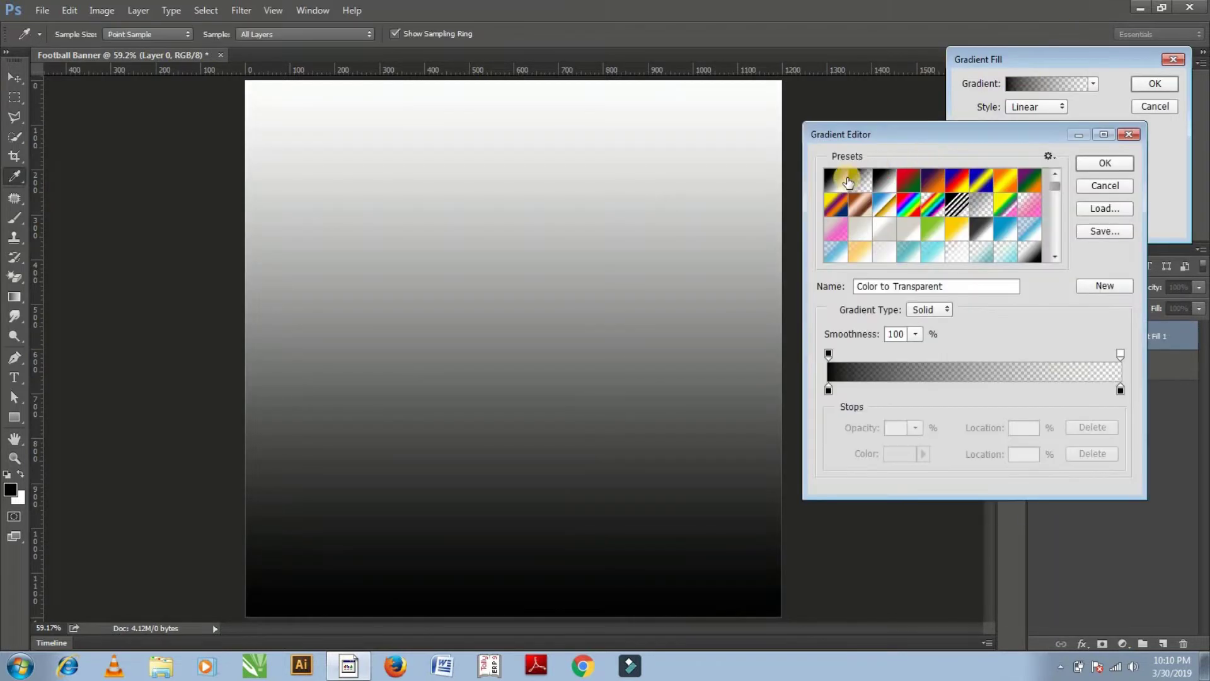
Set the gradient's starting colour stop to deep blue #1069bd
left_click(829, 389)
left_click(900, 453)
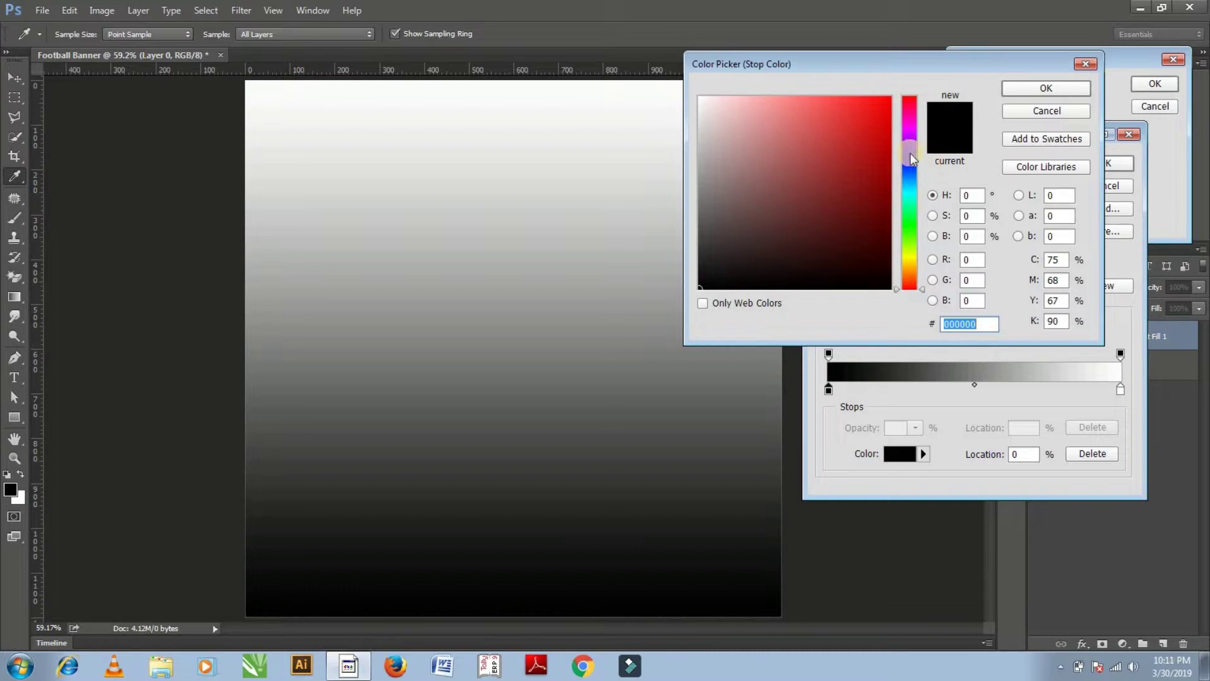
left_click_drag(910, 165, 914, 185)
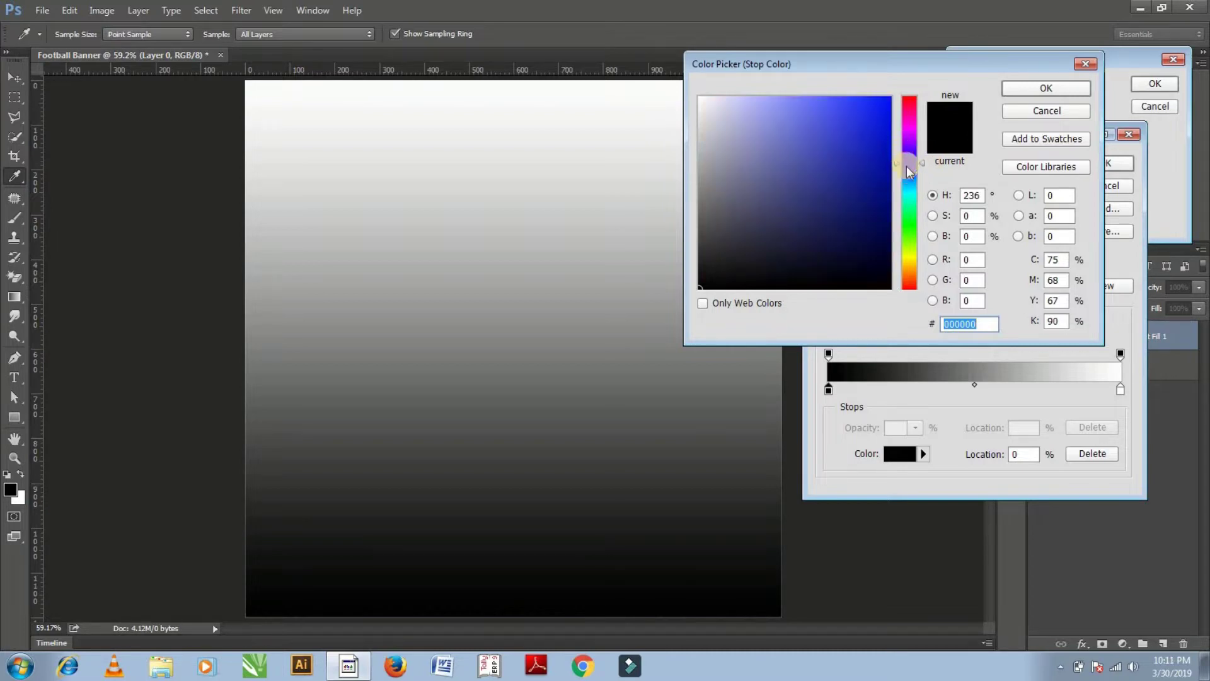
left_click(871, 153)
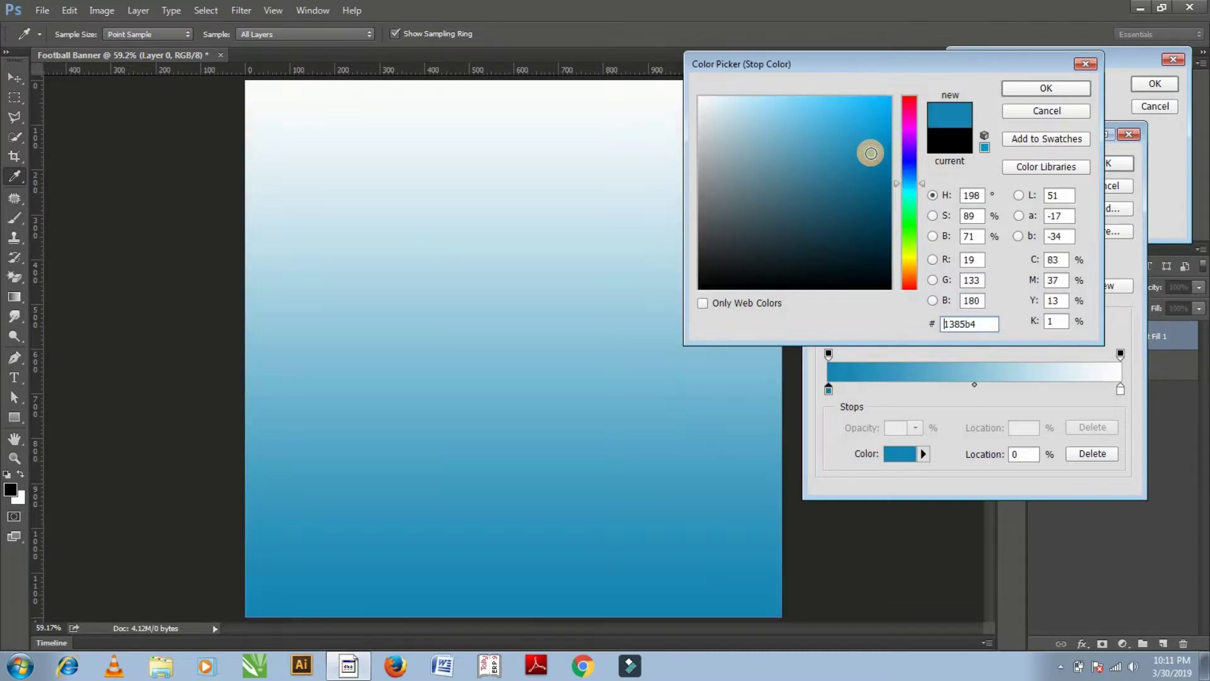
mouse_move(920, 178)
left_mouse_down()
mouse_move(919, 136)
mouse_move(927, 189)
left_mouse_up()
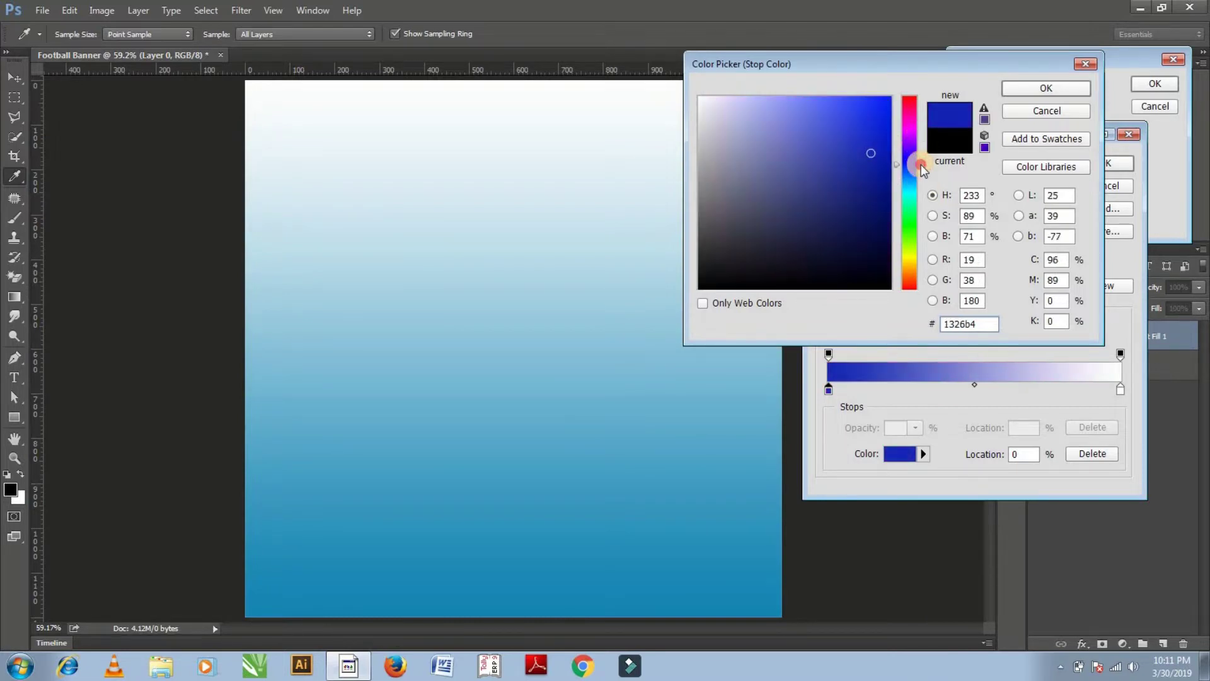
left_click(926, 188)
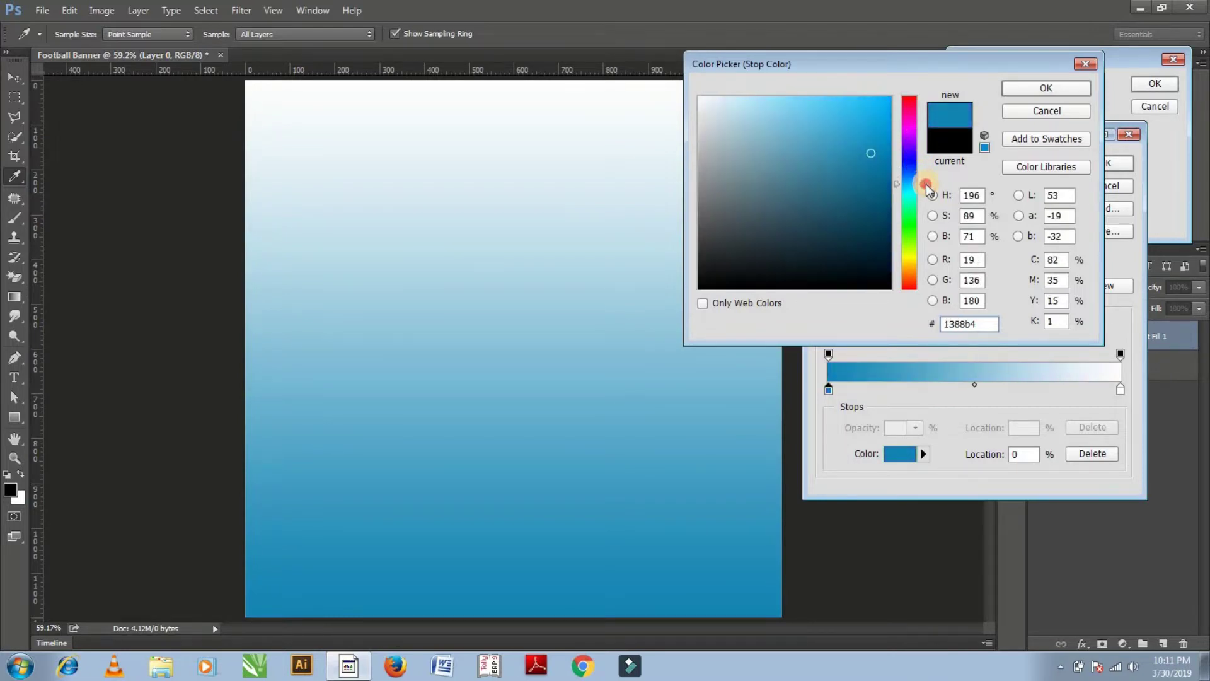
left_click_drag(926, 185, 925, 181)
left_click_drag(876, 143, 878, 153)
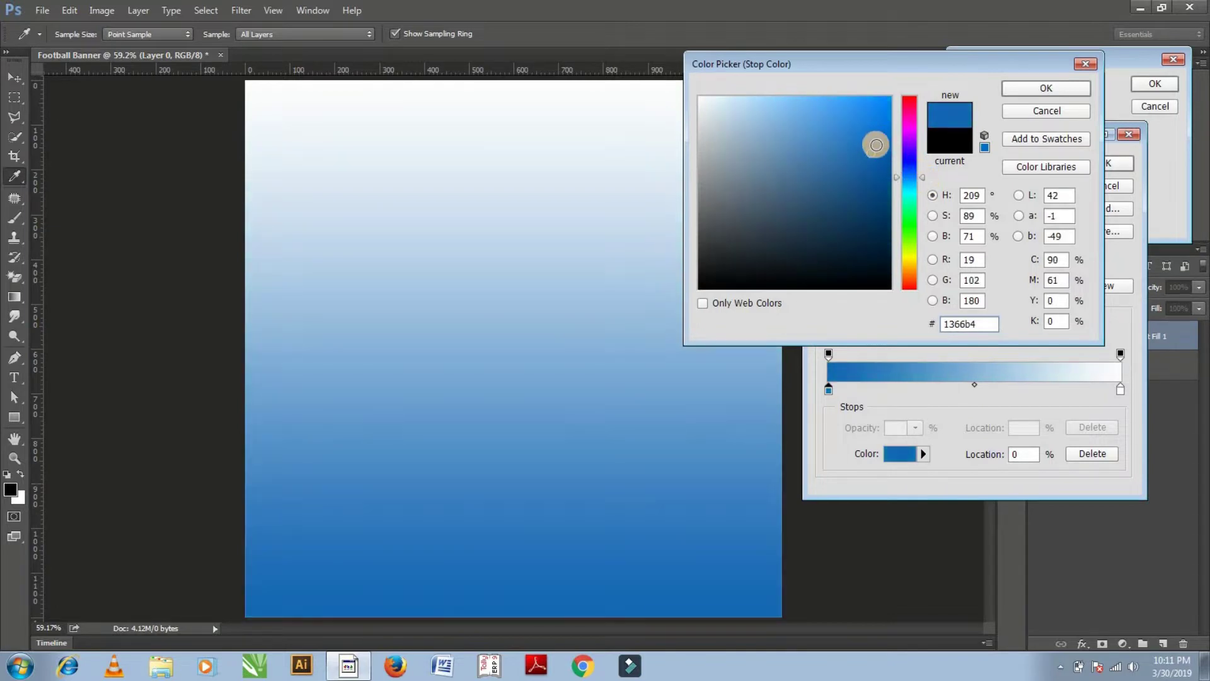
left_click(1037, 89)
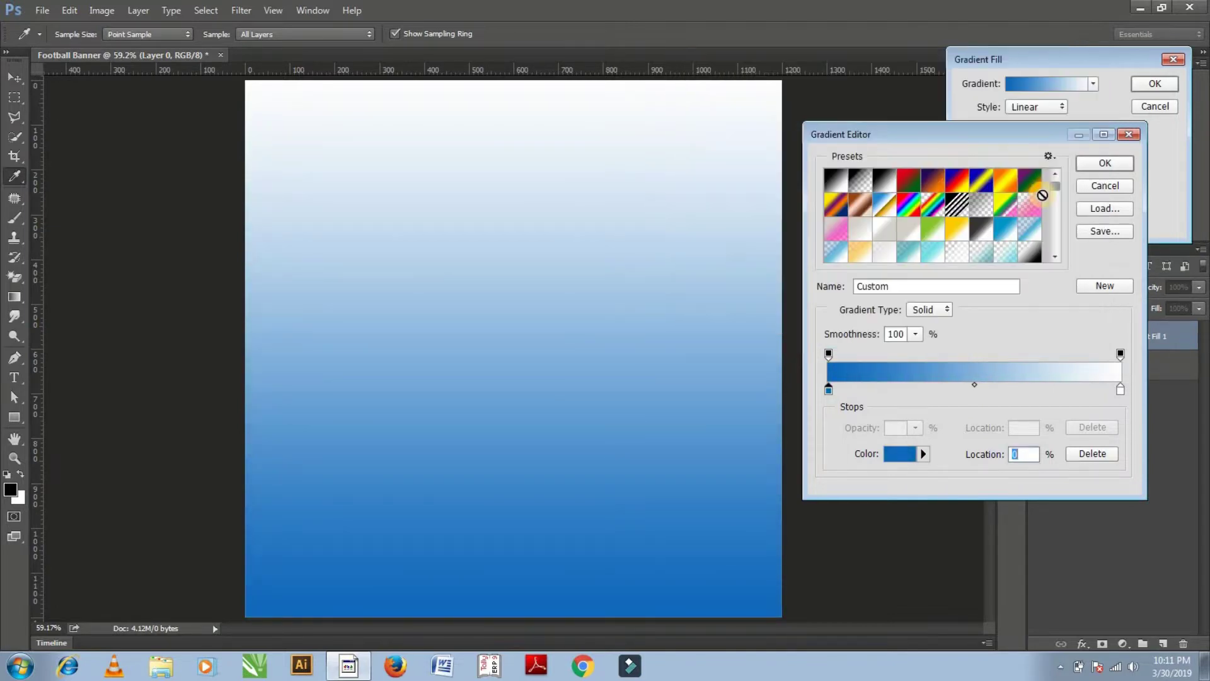
Set the gradient's end stop to magenta #de10e0 and its angle to −124.7°, then commit the fill
left_click(1121, 390)
left_click(905, 454)
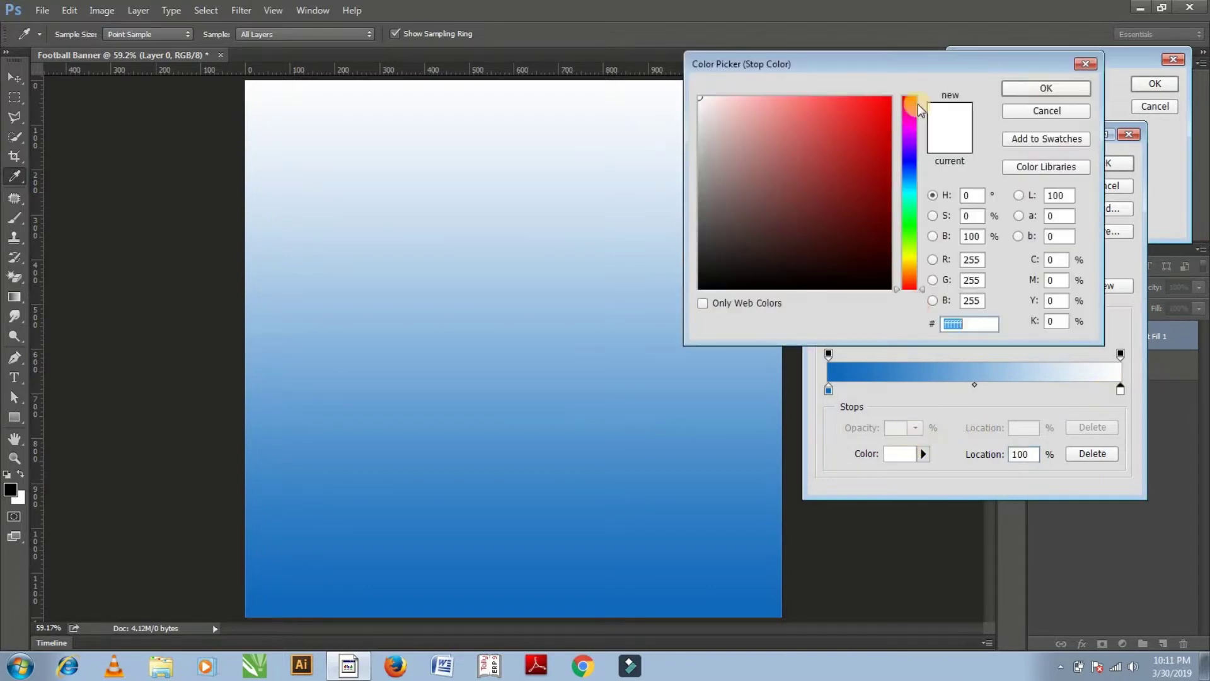
left_click(909, 128)
left_click_drag(876, 120, 877, 120)
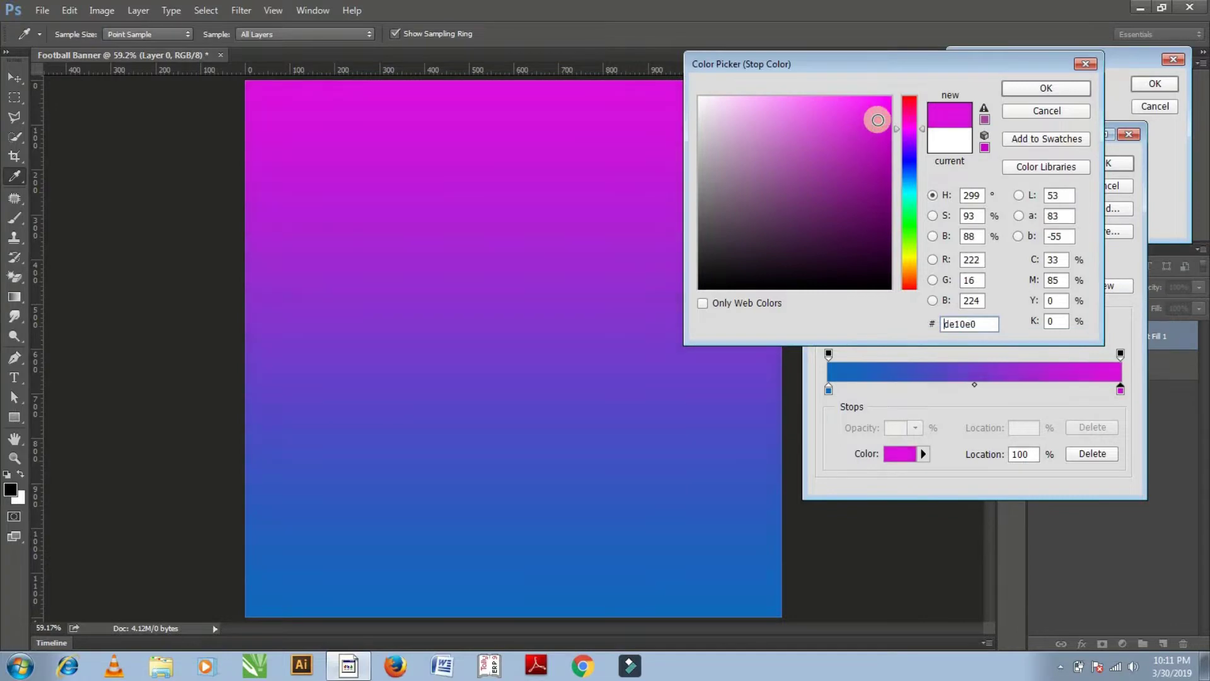
key("Return")
left_click(1112, 165)
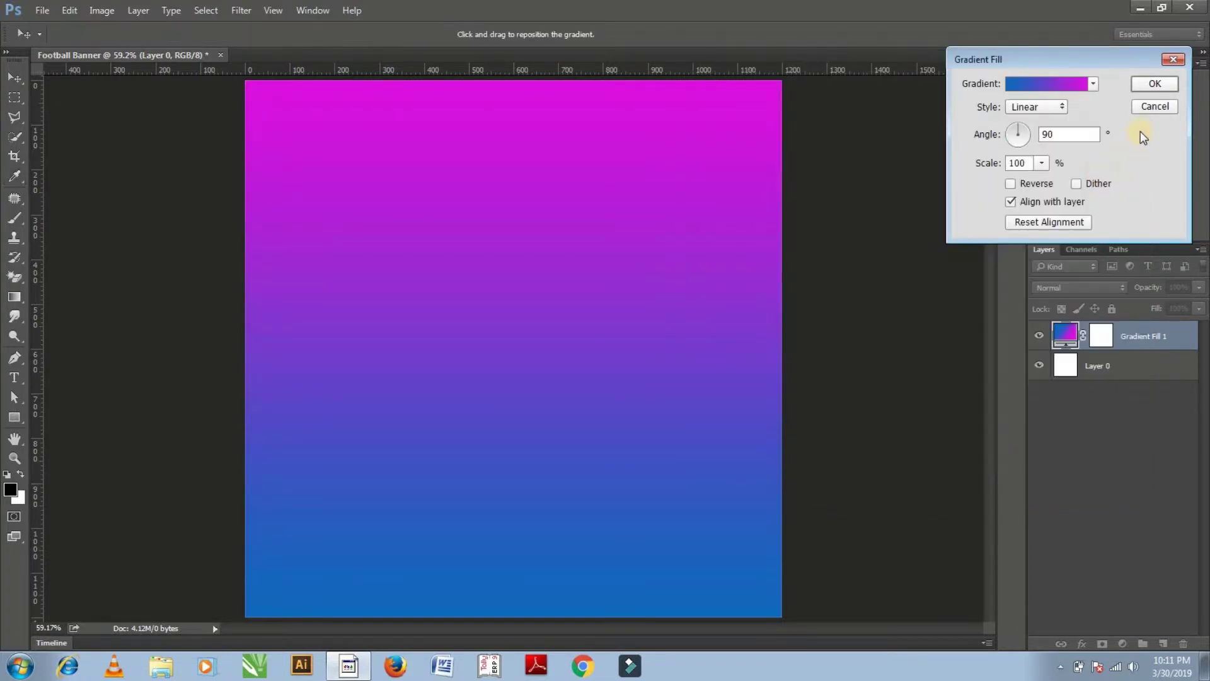
left_click(1013, 148)
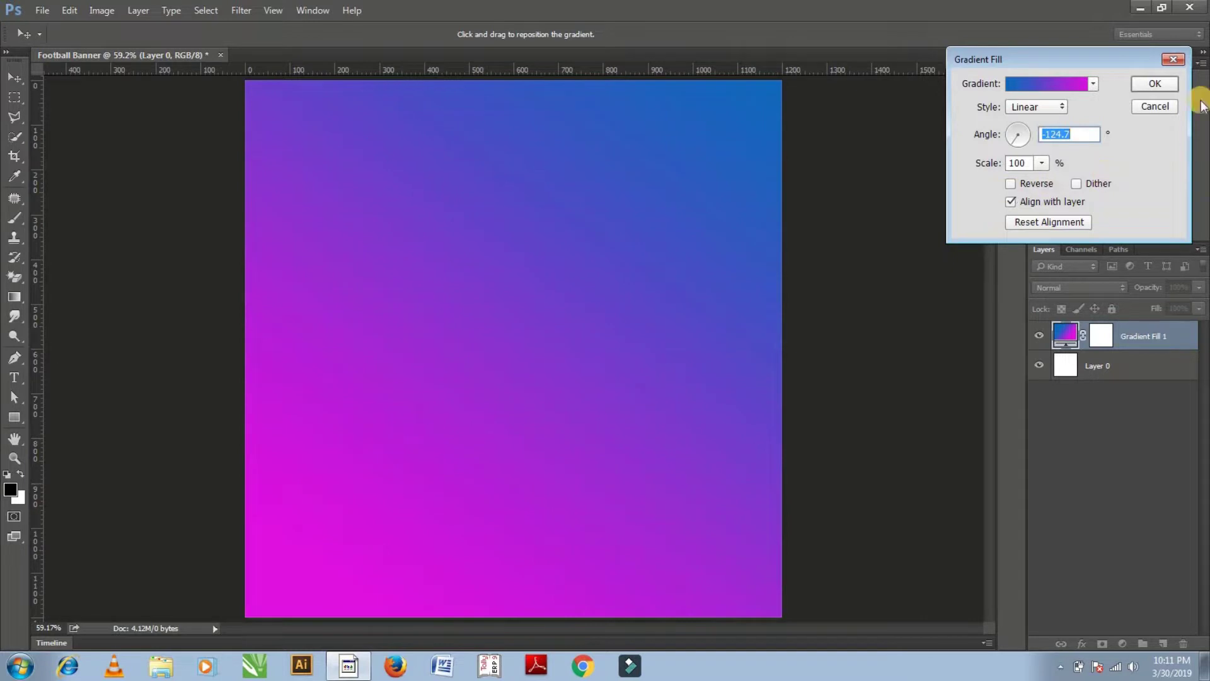
left_click(1164, 86)
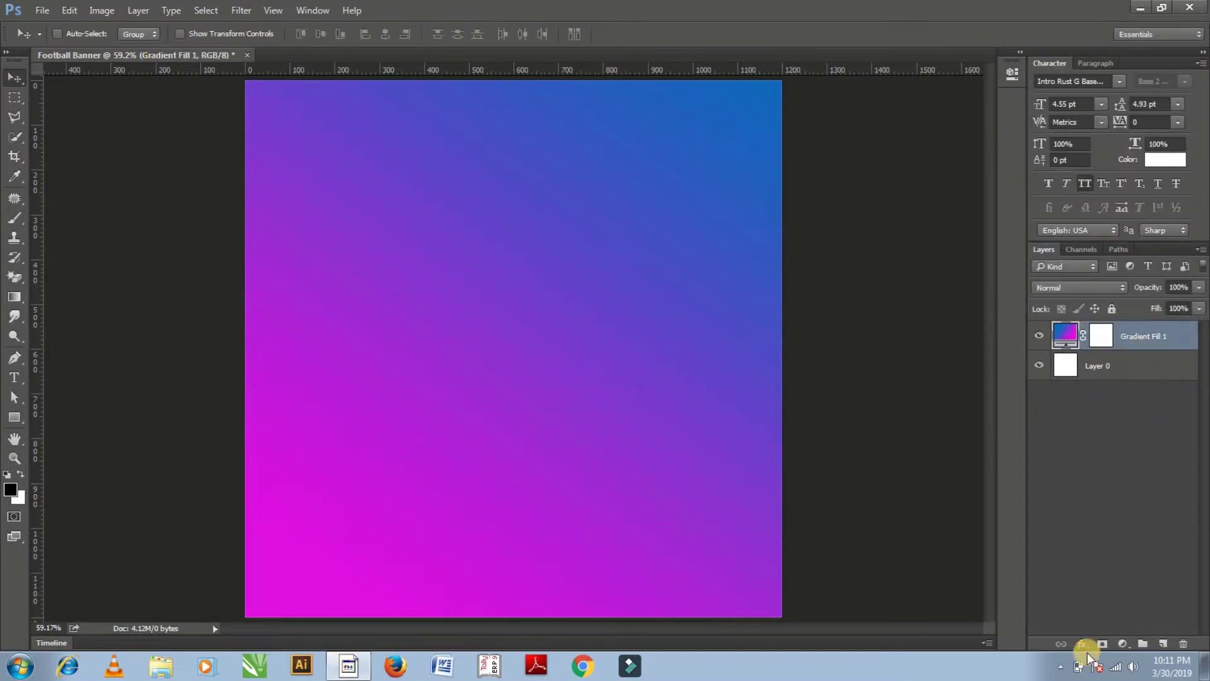
Load the images 3 and HZCijT together and fit the stadium photo to the window
key("ctrl+o")
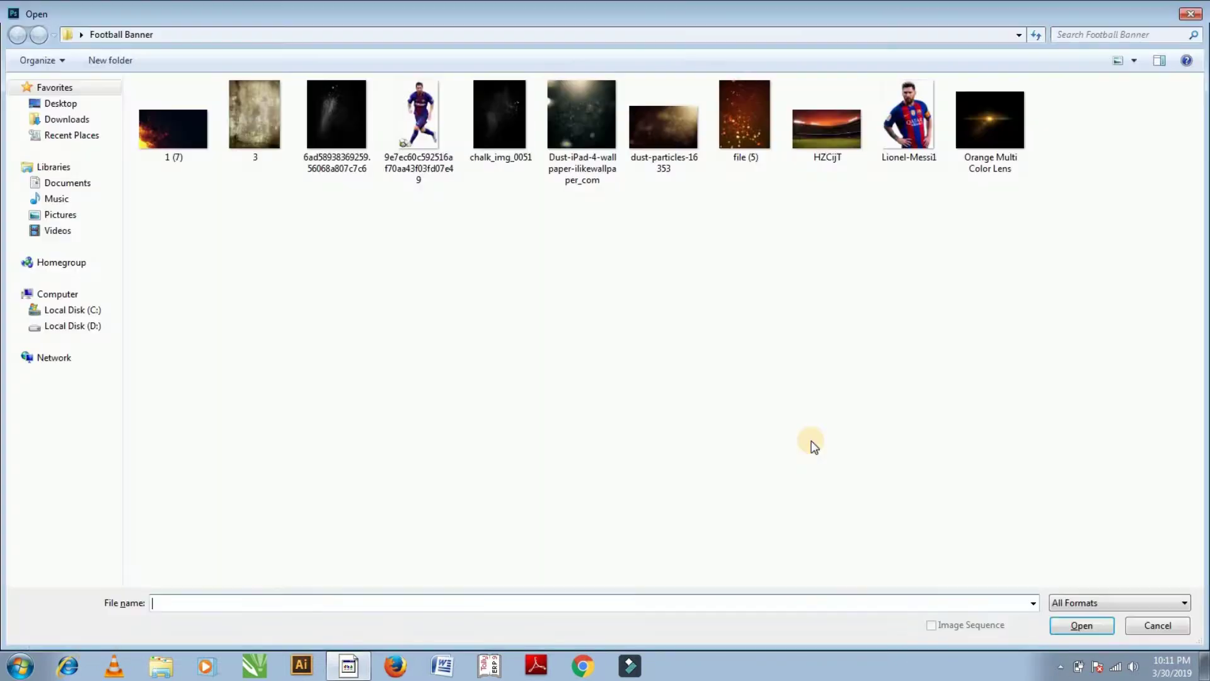
left_click(281, 158)
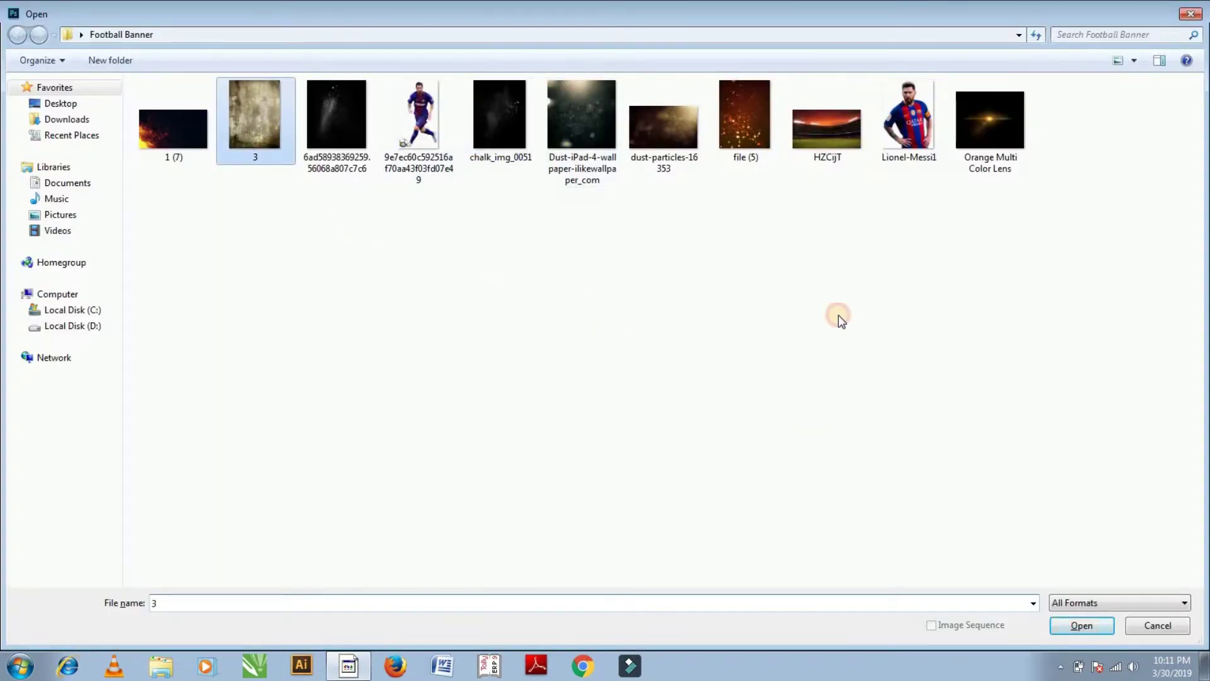
left_click(857, 139, "ctrl")
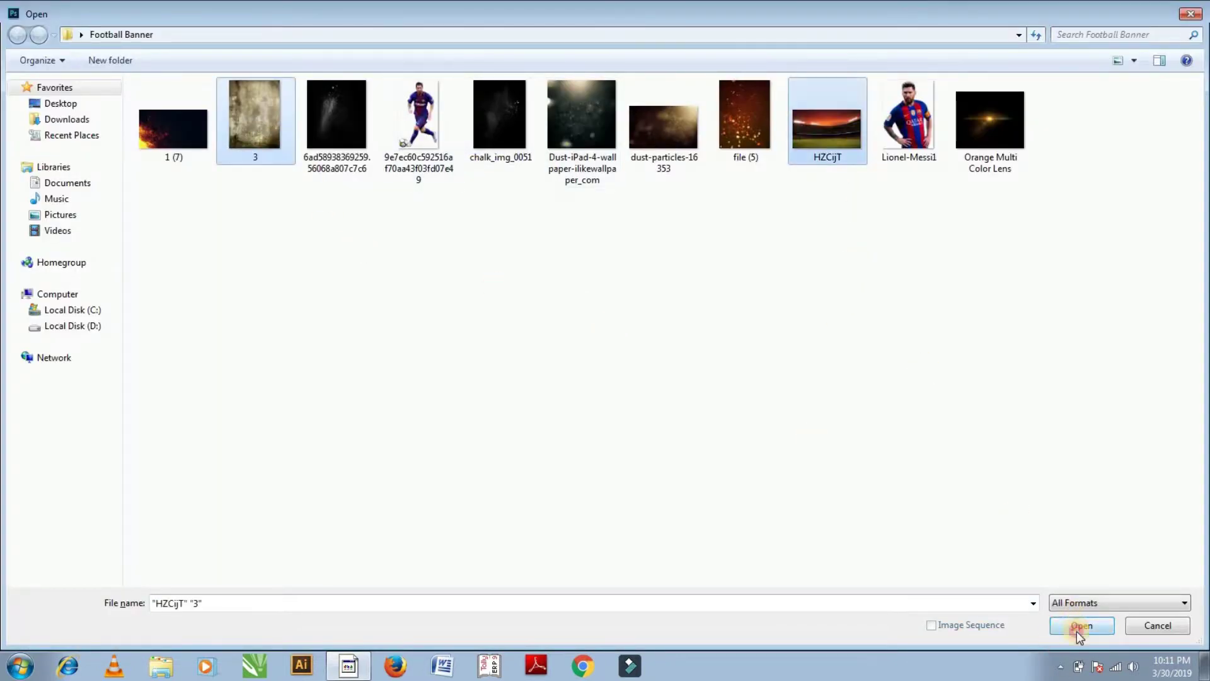
left_click(1077, 628)
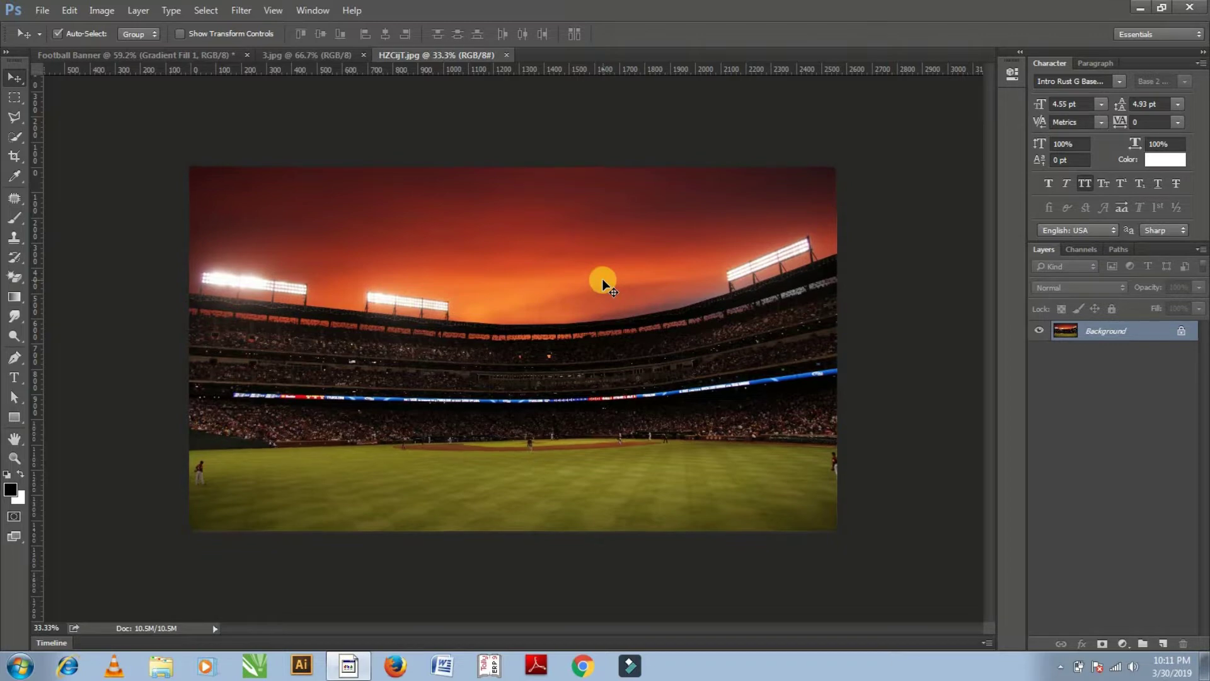
key("ctrl+0")
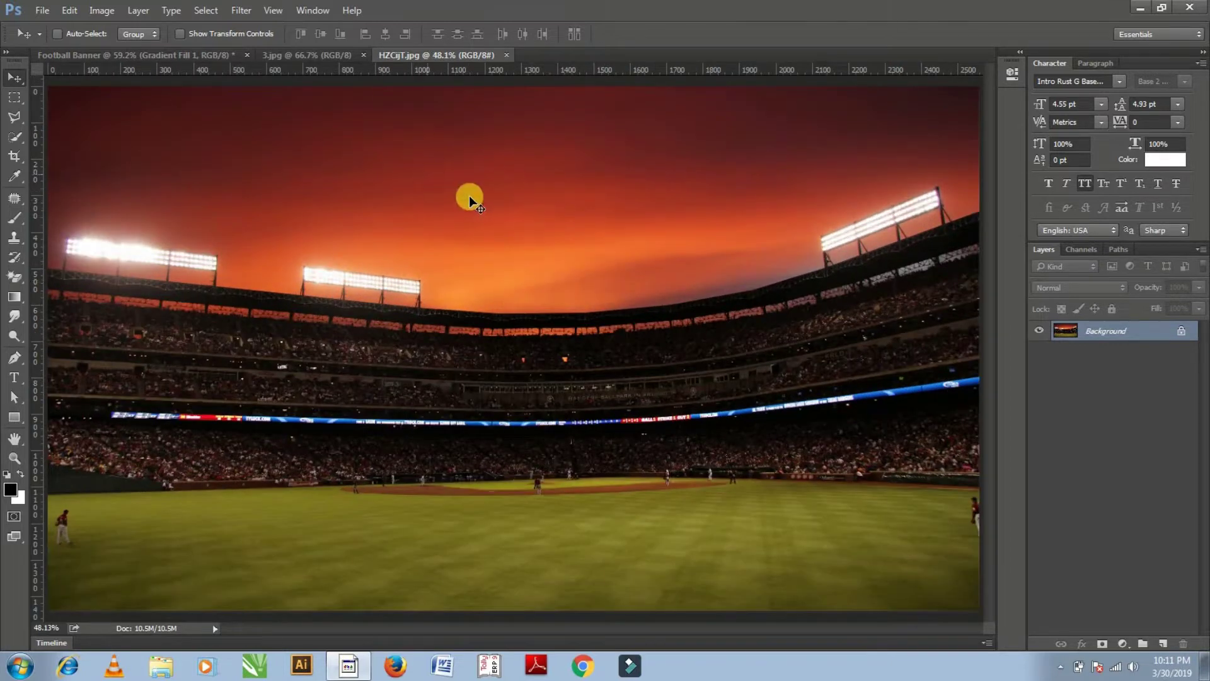
Drag the stadium photo into the Football Banner document as Layer 1
left_click(131, 55)
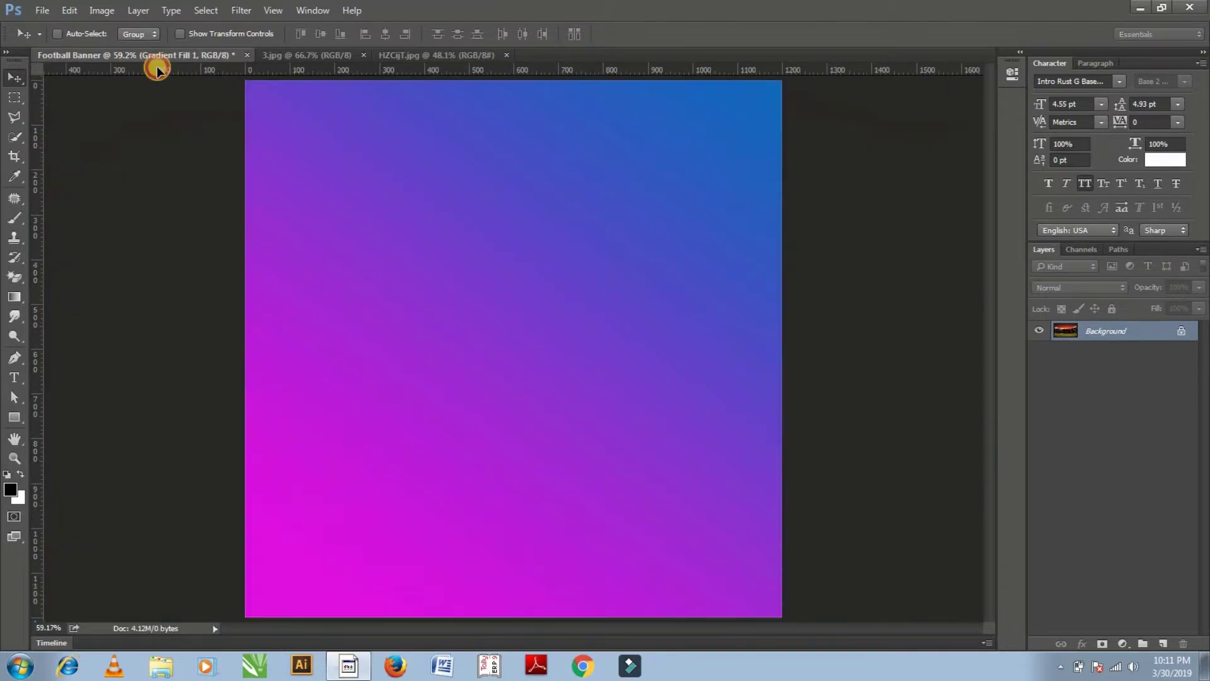
left_click_drag(156, 68, 508, 285)
left_click_drag(513, 424, 514, 394)
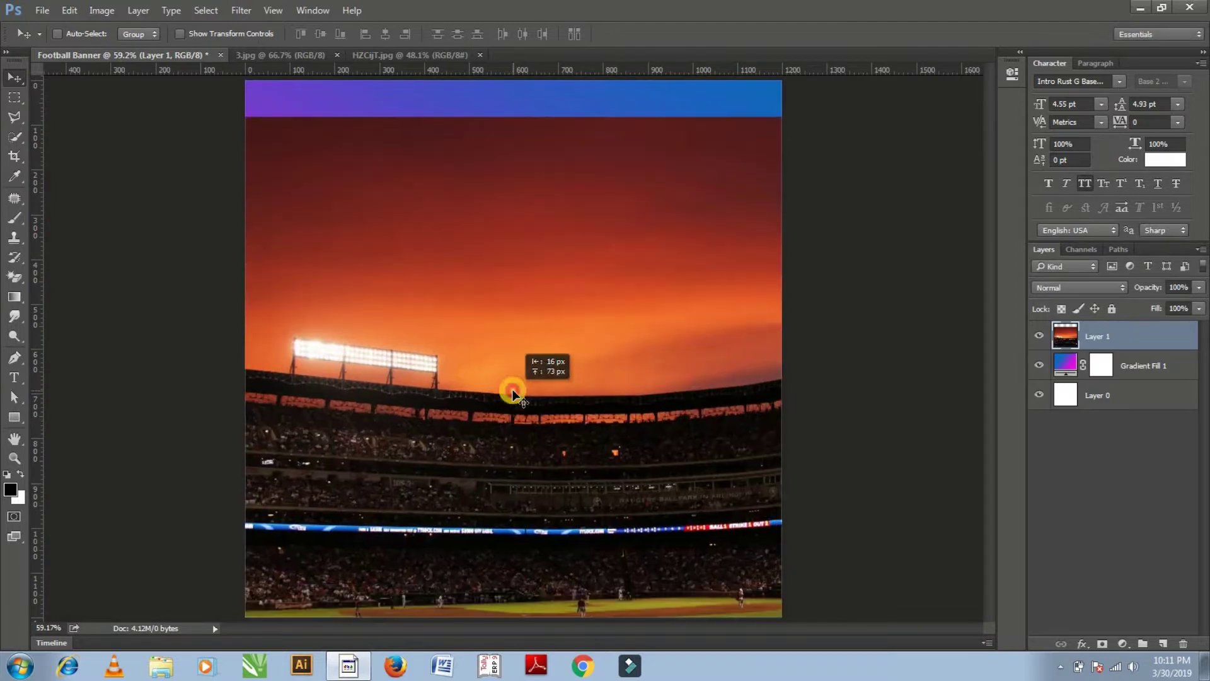
Scale the stadium photo to about 52% across the lower canvas, stretching its top taller
key("ctrl+t")
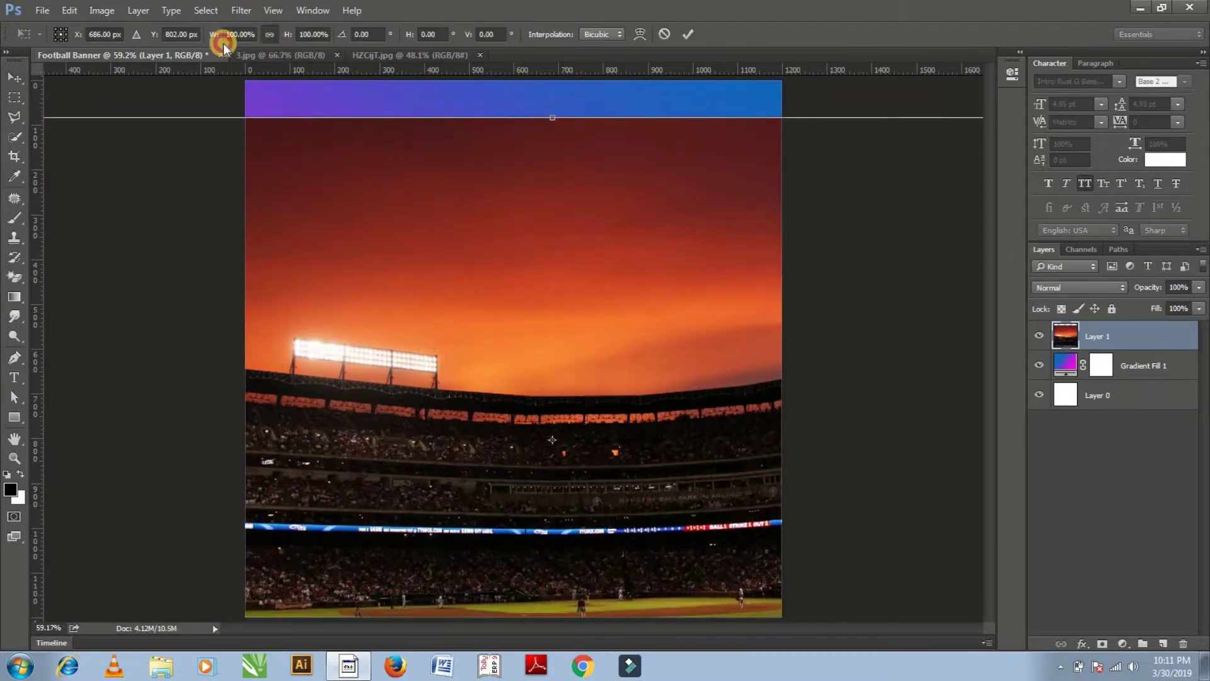
left_click_drag(216, 34, 424, 238)
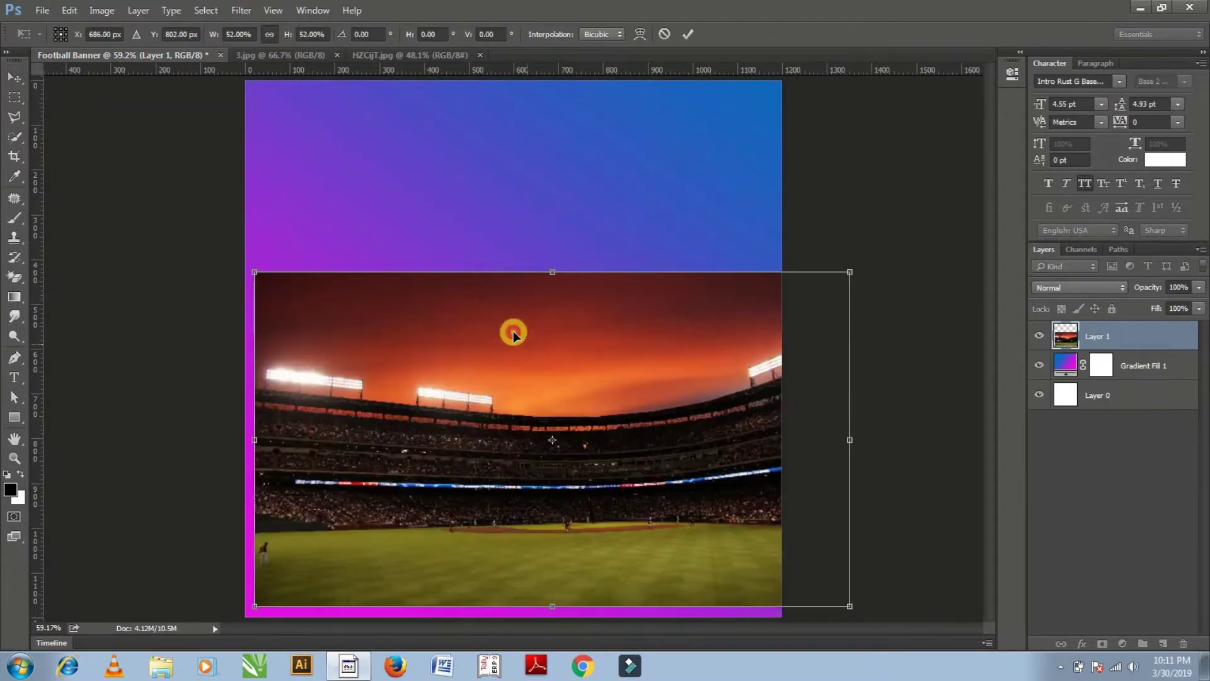
left_click_drag(514, 334, 366, 317)
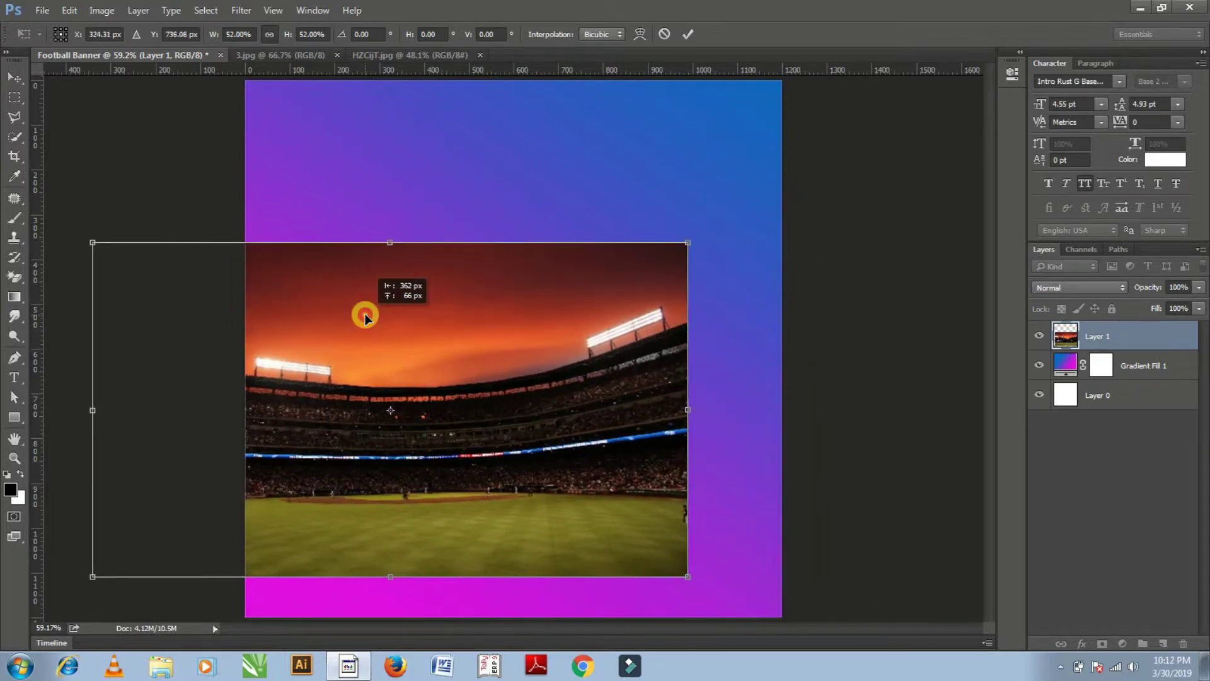
left_click_drag(366, 317, 459, 322)
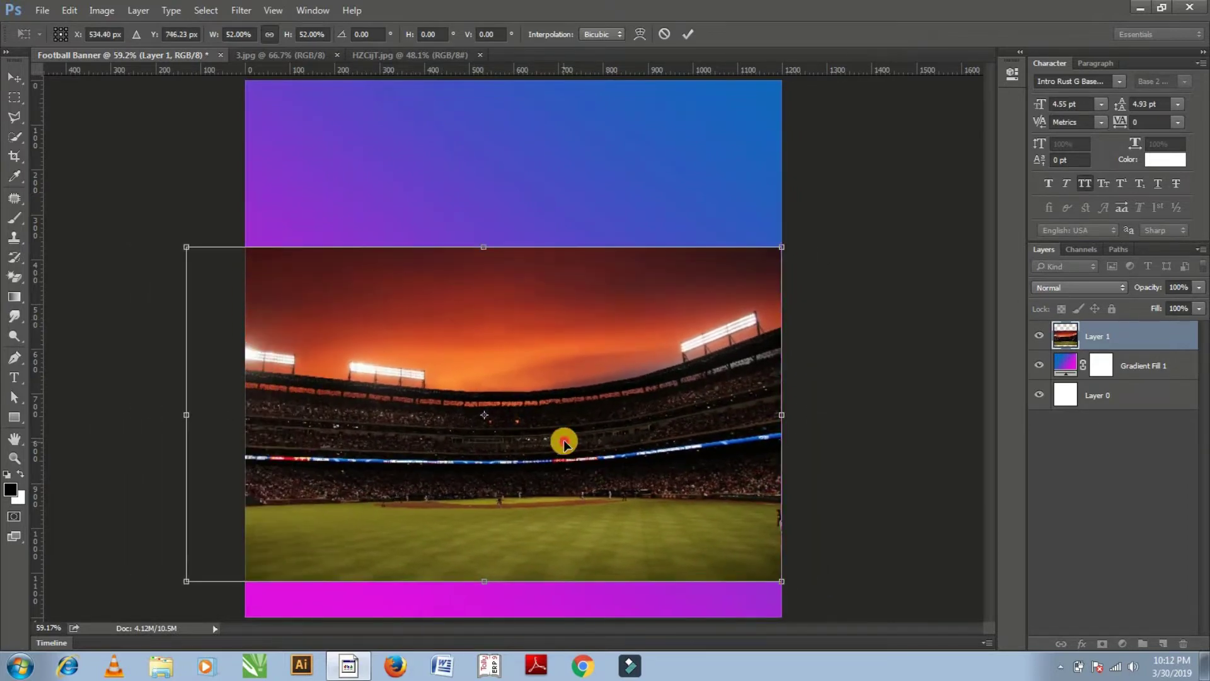
left_click_drag(564, 443, 567, 489)
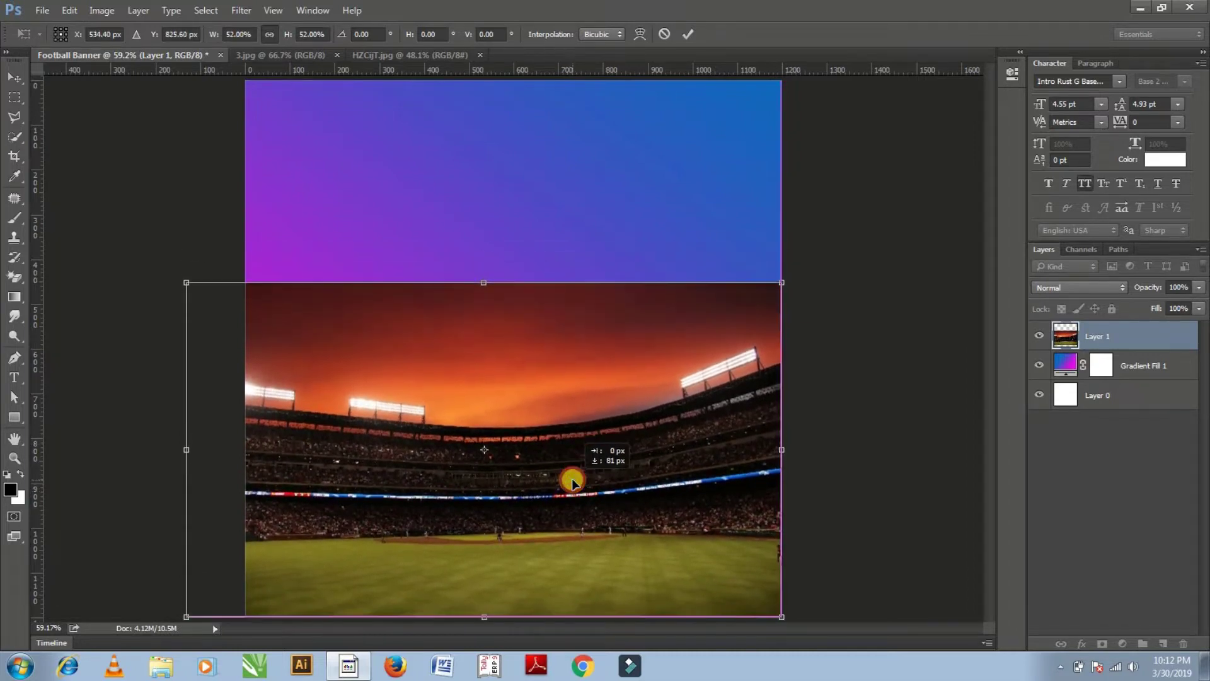
left_click_drag(485, 282, 490, 242)
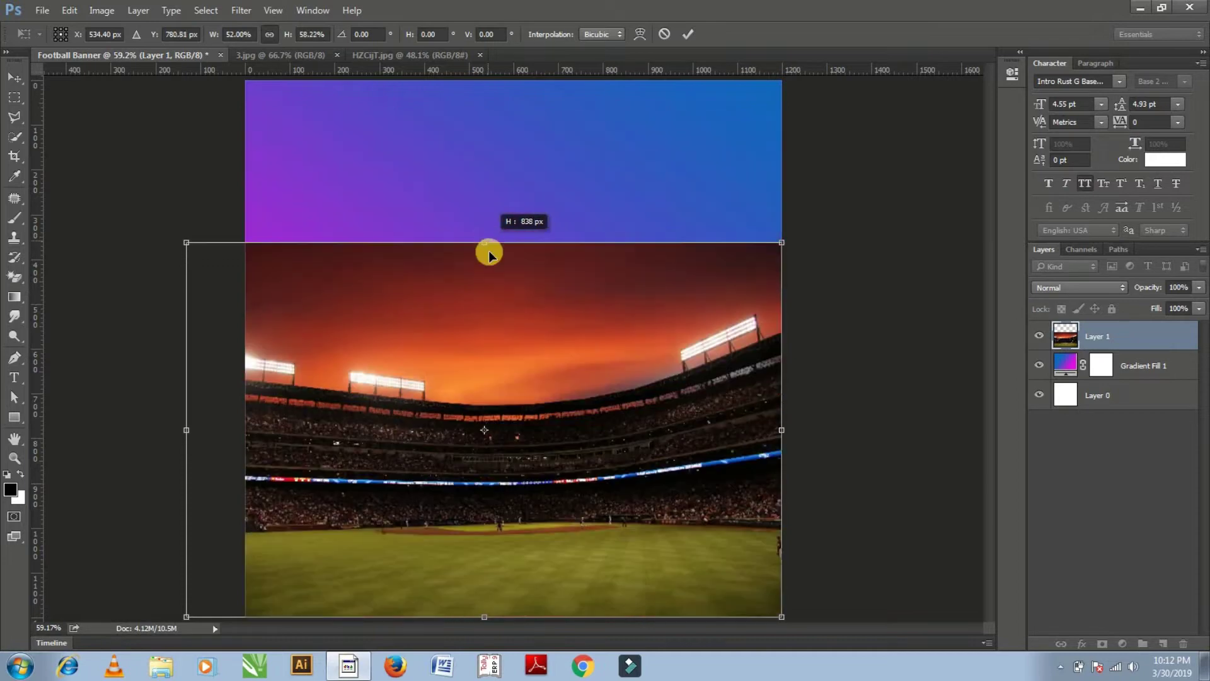
key("Return")
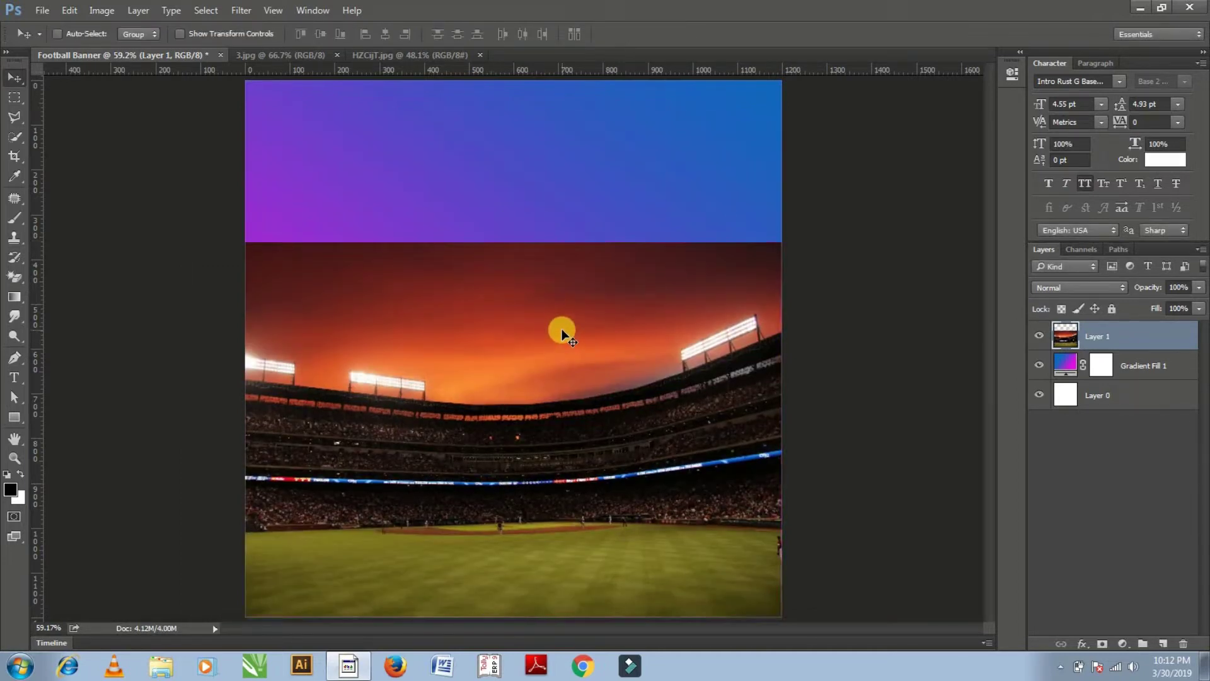
Stretch the stadium photo's top edge a little higher
key("ctrl+t")
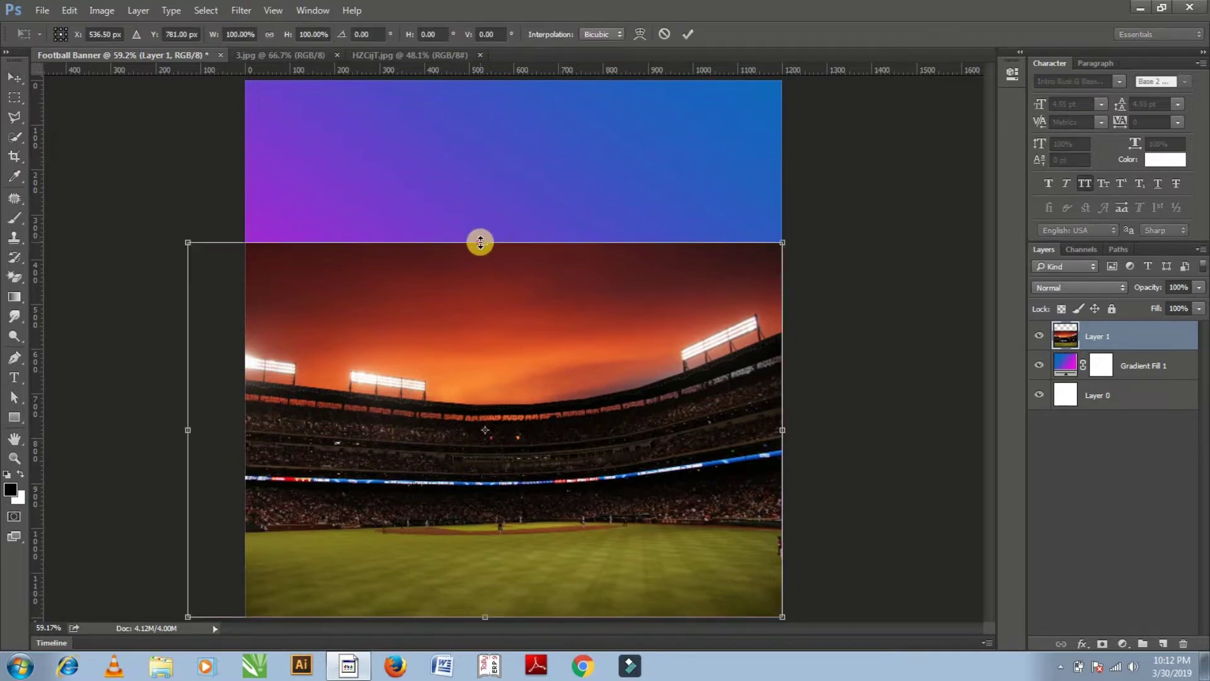
left_click_drag(482, 241, 486, 232)
key("Return")
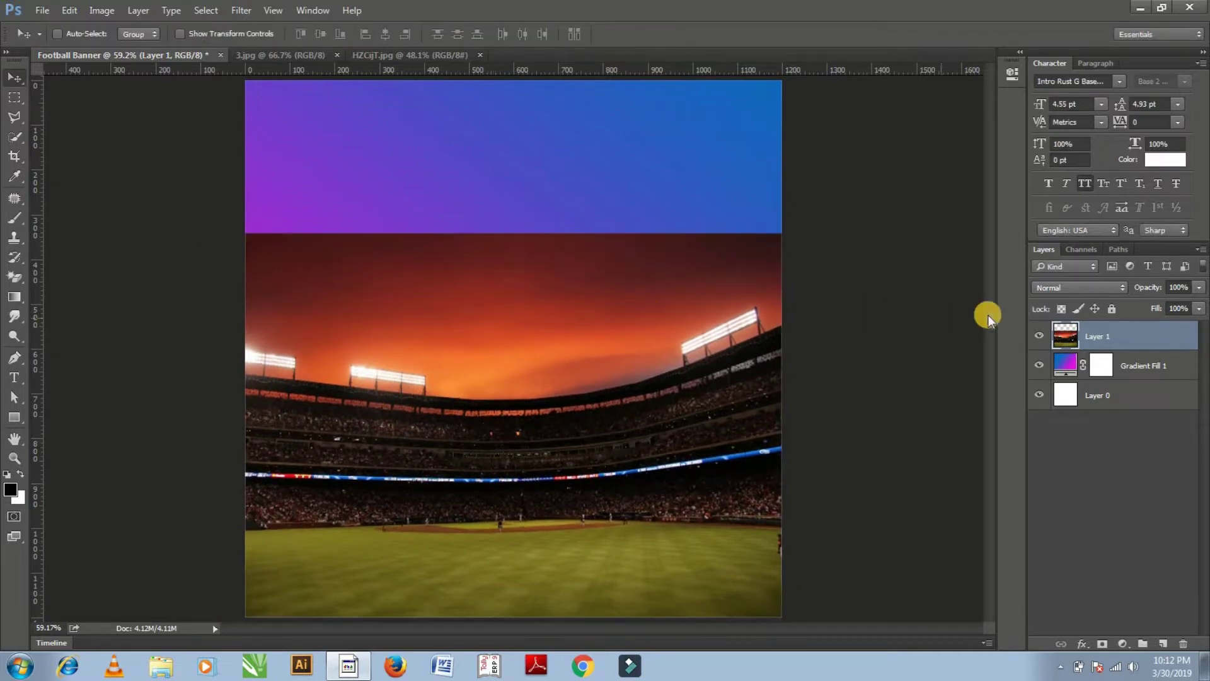
Set the stadium layer to Luminosity blending at 60% opacity
left_click(1039, 292)
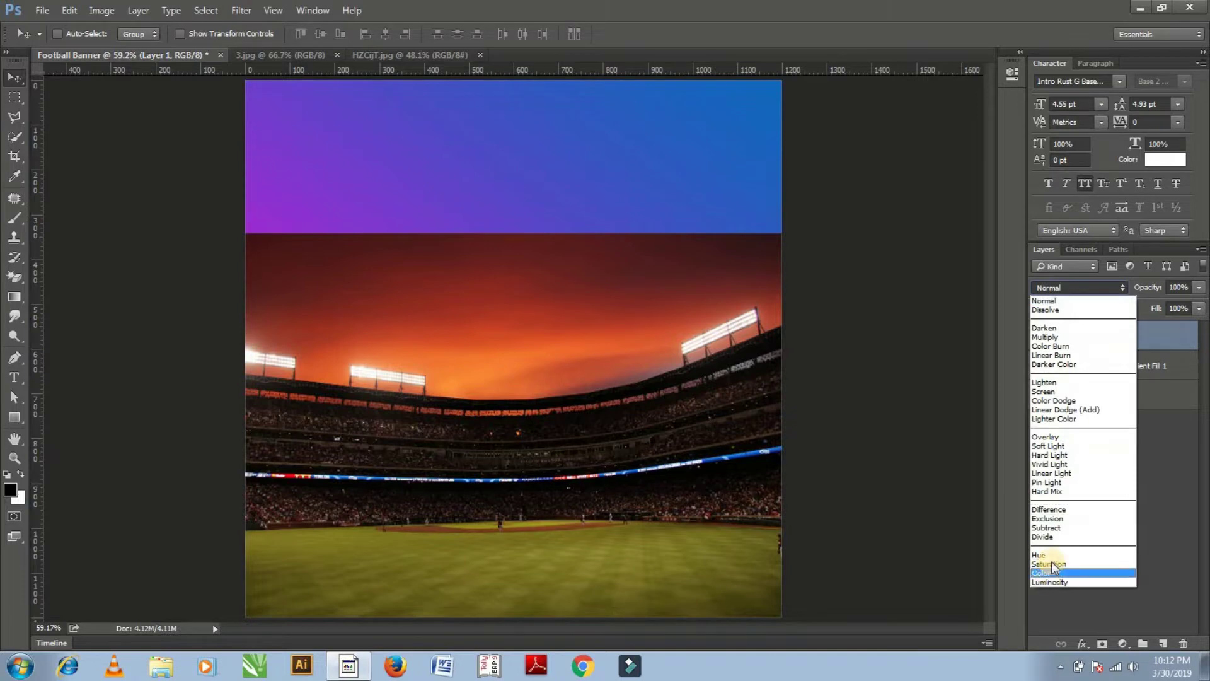
left_click(1052, 581)
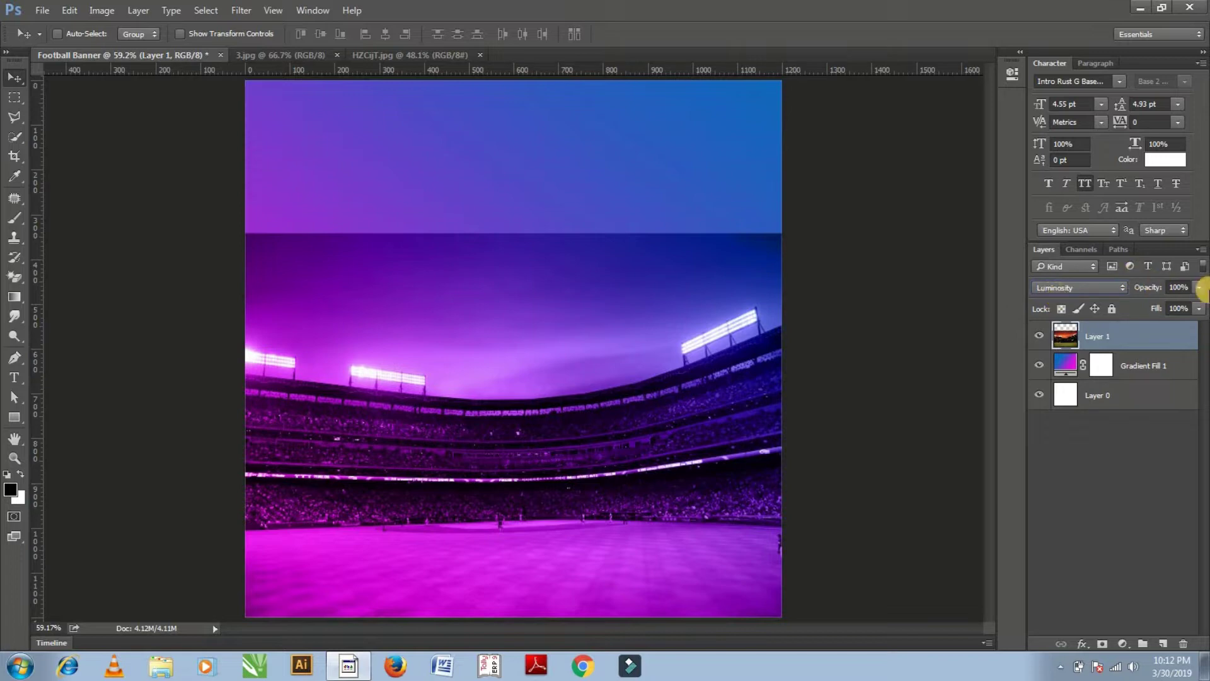
left_click(1201, 293)
left_click_drag(1198, 303, 1179, 309)
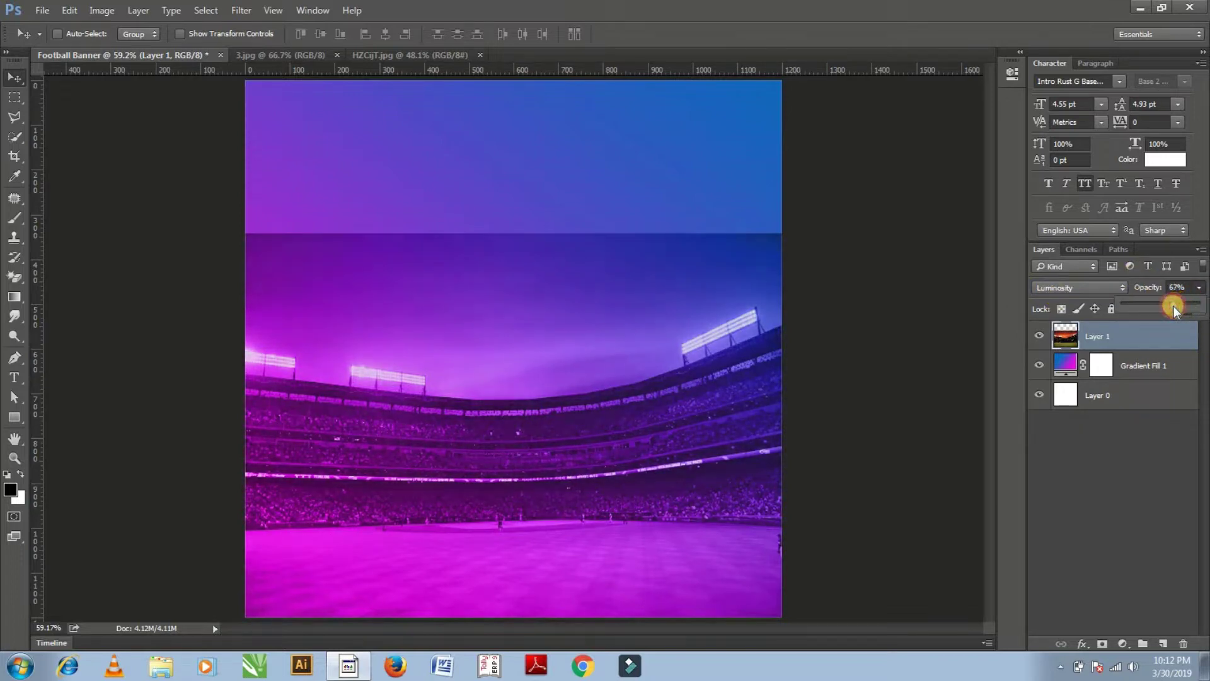
left_click_drag(1174, 305, 1168, 305)
left_click(902, 376)
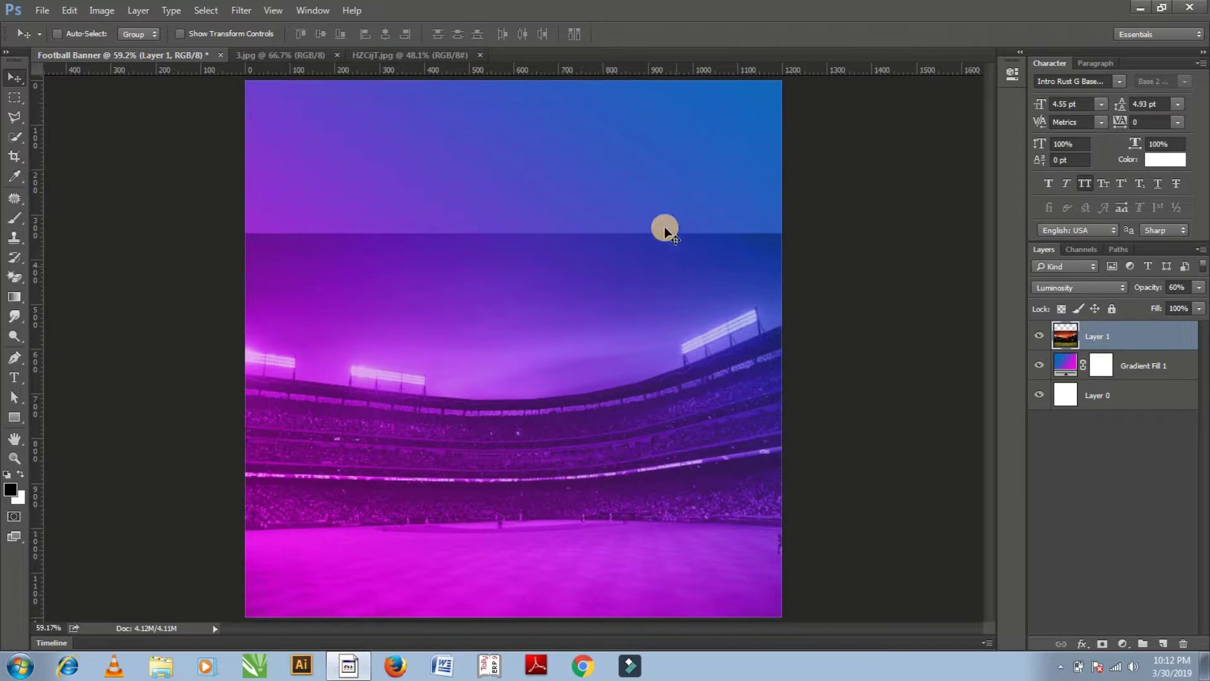
Copy the 3.jpg grunge texture into the banner as Layer 2, enlarged to about 239%
left_click(286, 57)
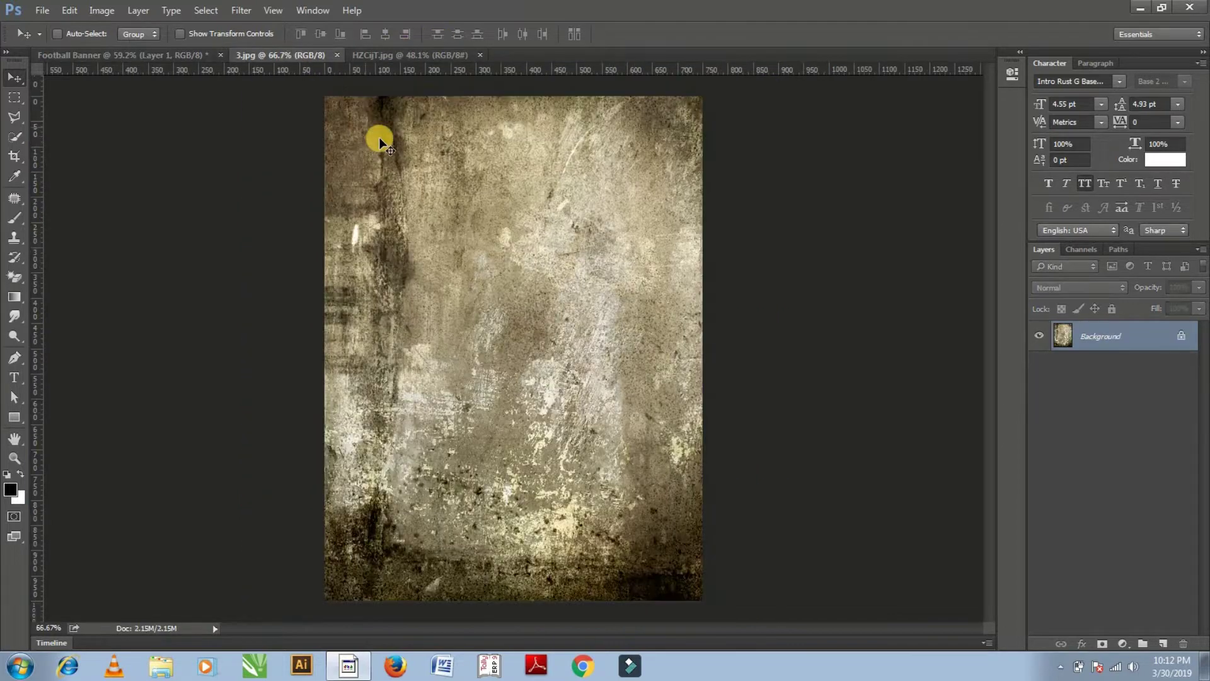
mouse_move(520, 203)
left_mouse_down()
mouse_move(215, 63)
mouse_move(514, 254)
left_mouse_up()
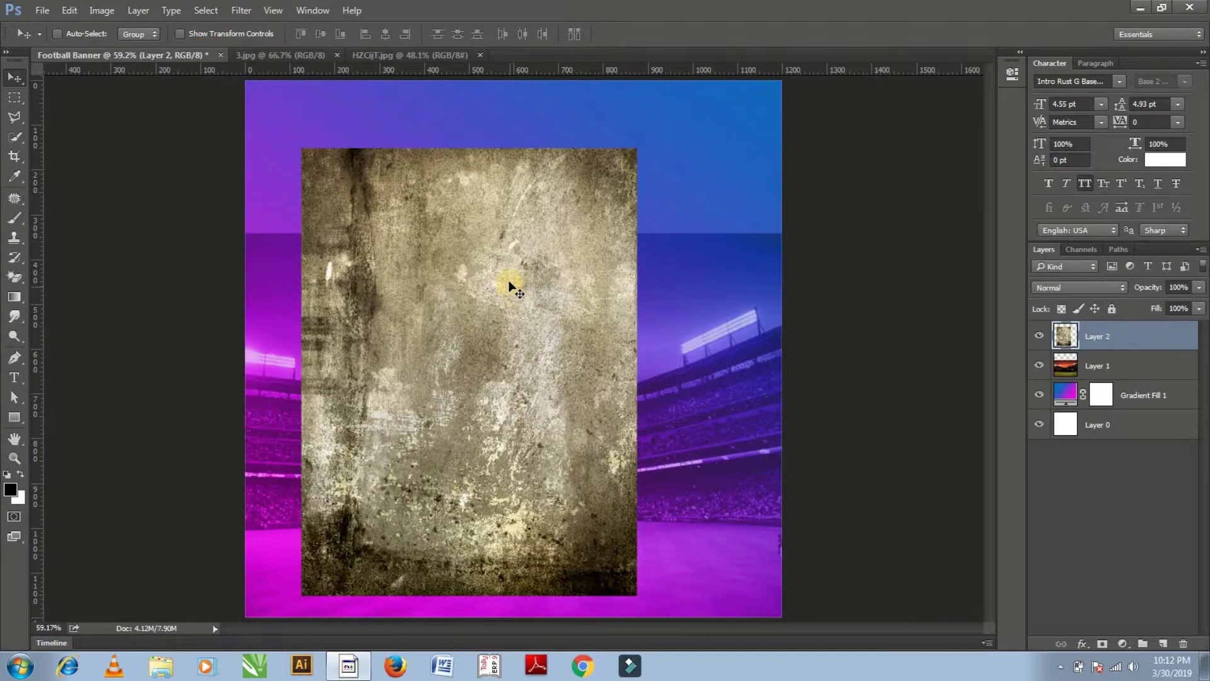
key("ctrl+t")
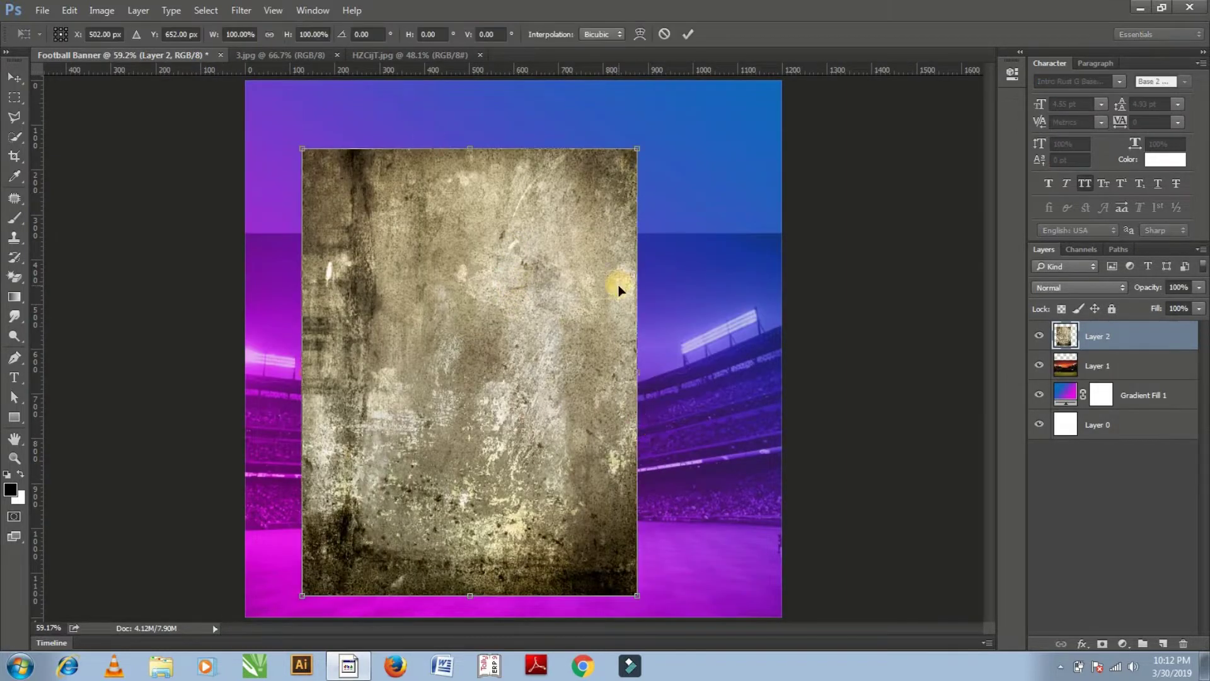
key("ctrl+minus")
key("ctrl+minus")
key("ctrl+minus")
key("ctrl+minus")
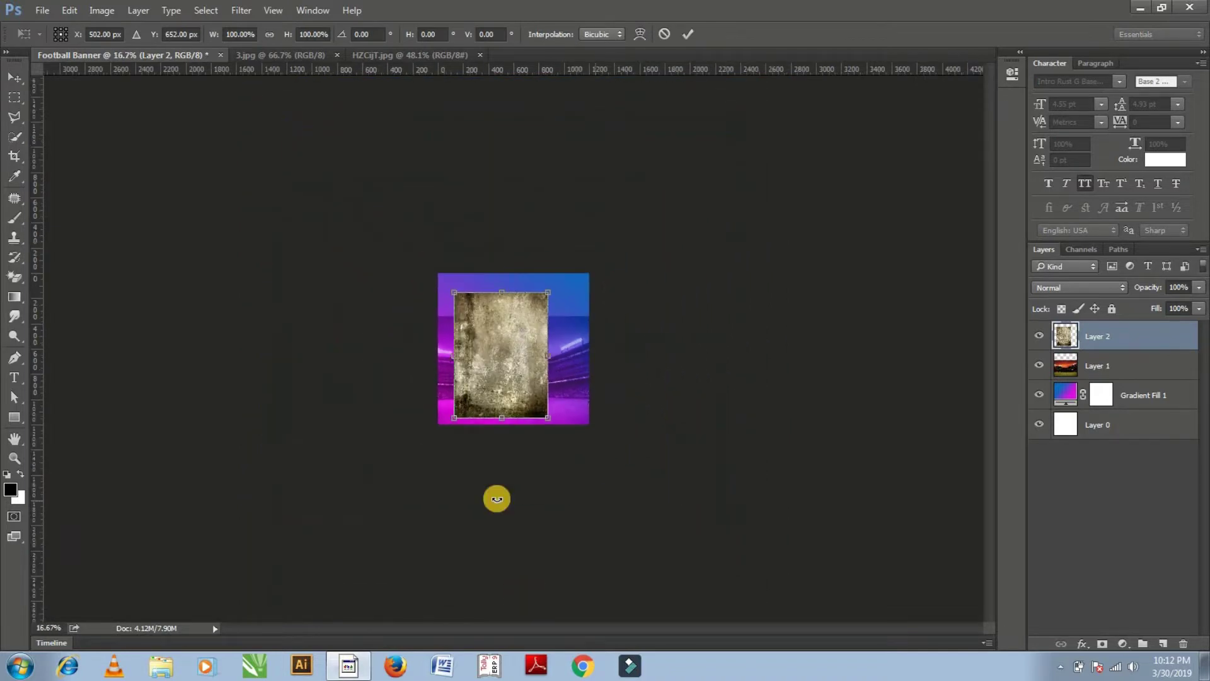
left_click_drag(547, 418, 652, 556)
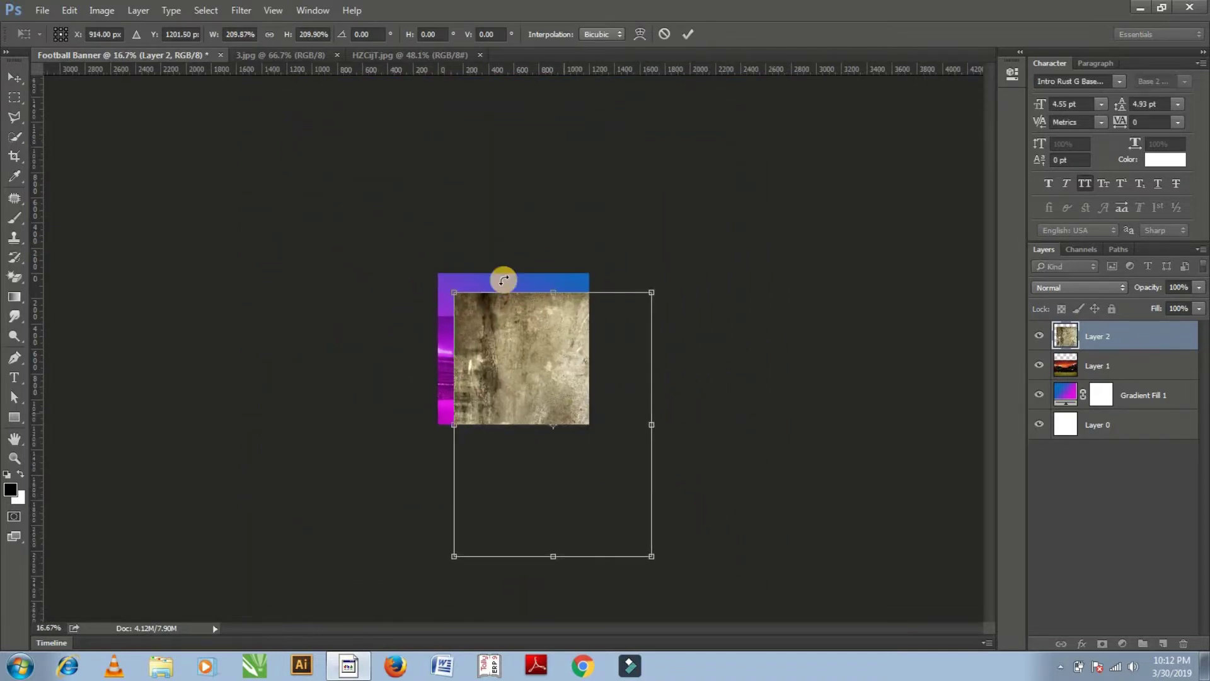
left_click_drag(454, 294, 426, 254)
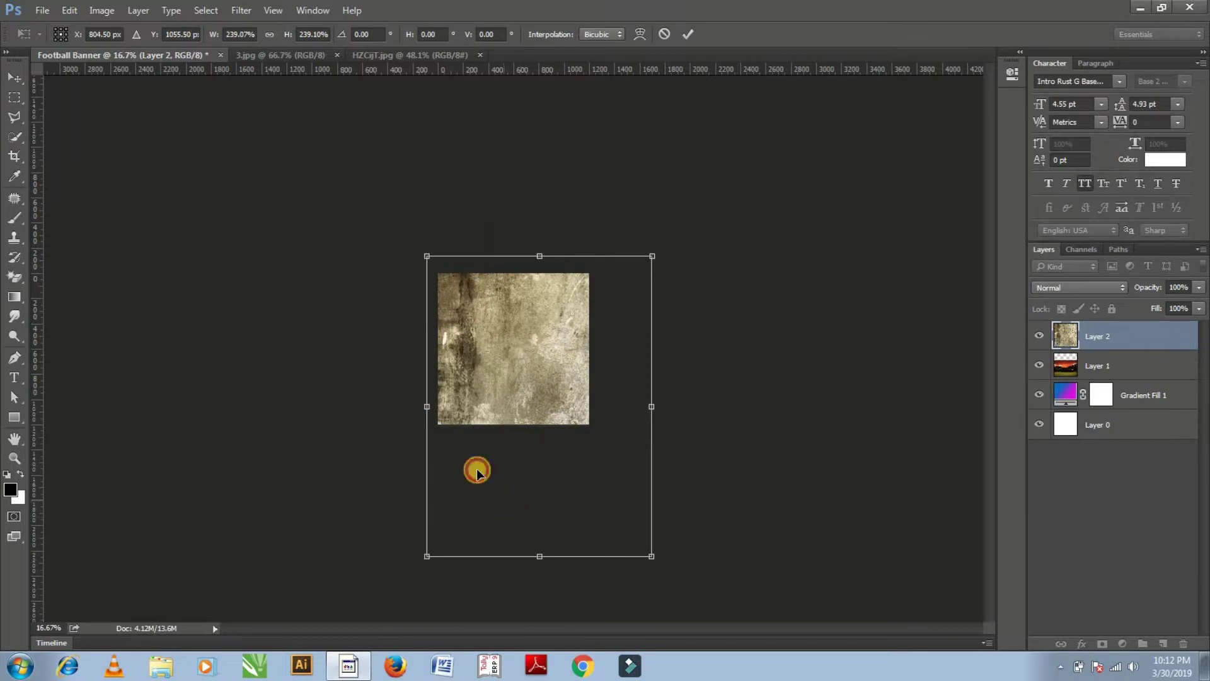
mouse_move(501, 506)
left_mouse_down()
mouse_move(467, 471)
mouse_move(454, 481)
left_mouse_up()
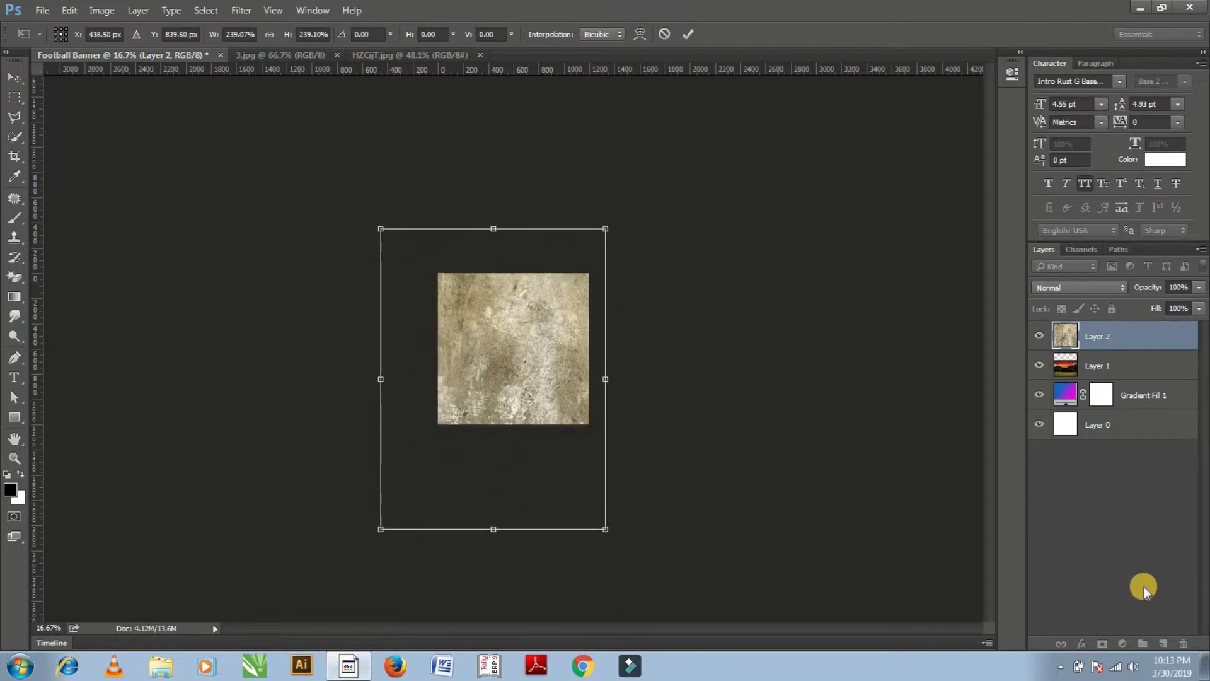
key("Return")
key("ctrl+0")
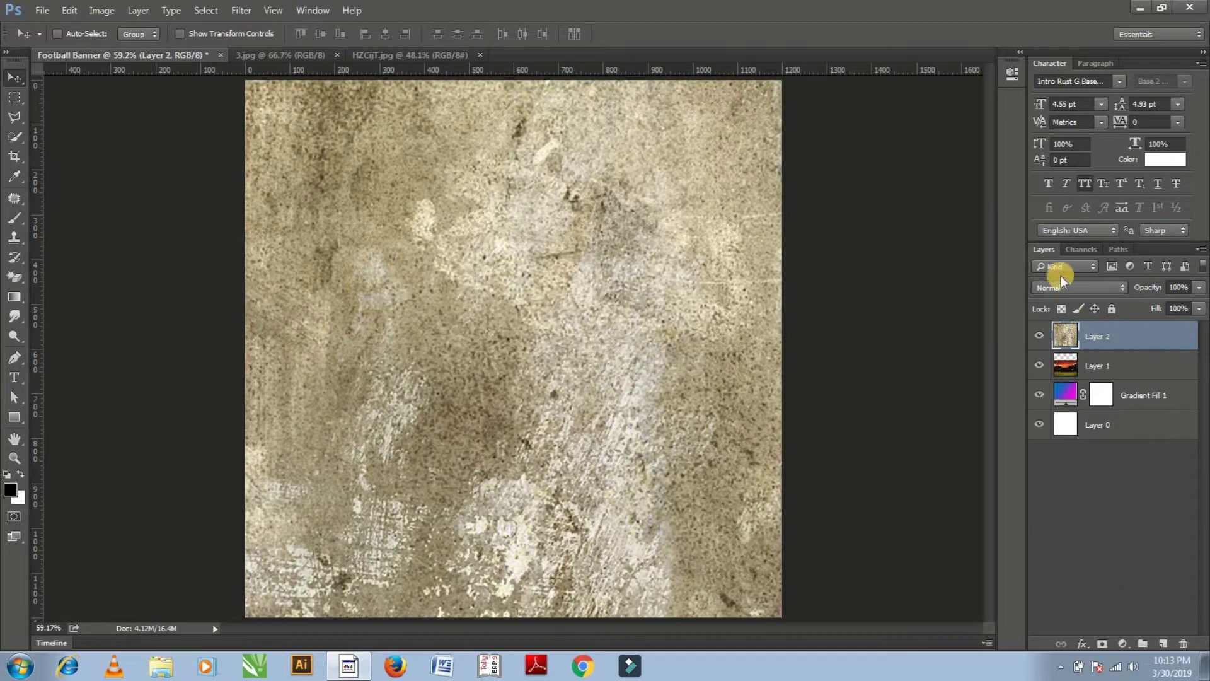
Set the grunge texture layer to Color Burn blending at 30% opacity
left_click(1081, 287)
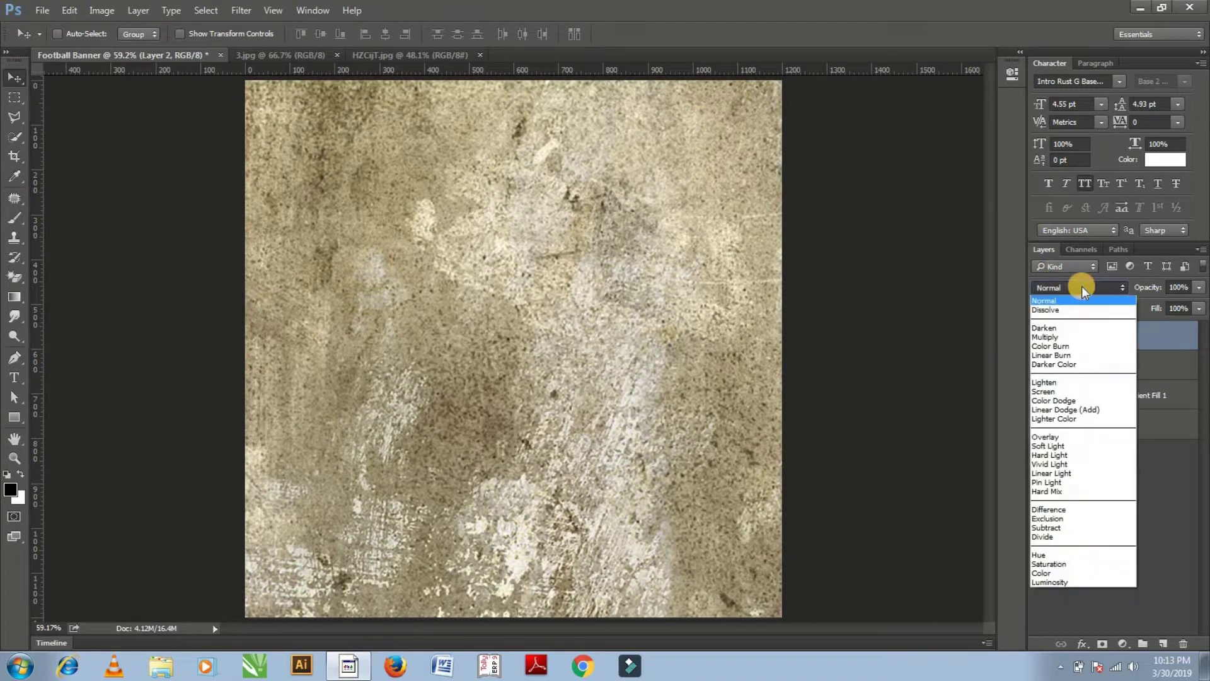
left_click(1062, 338)
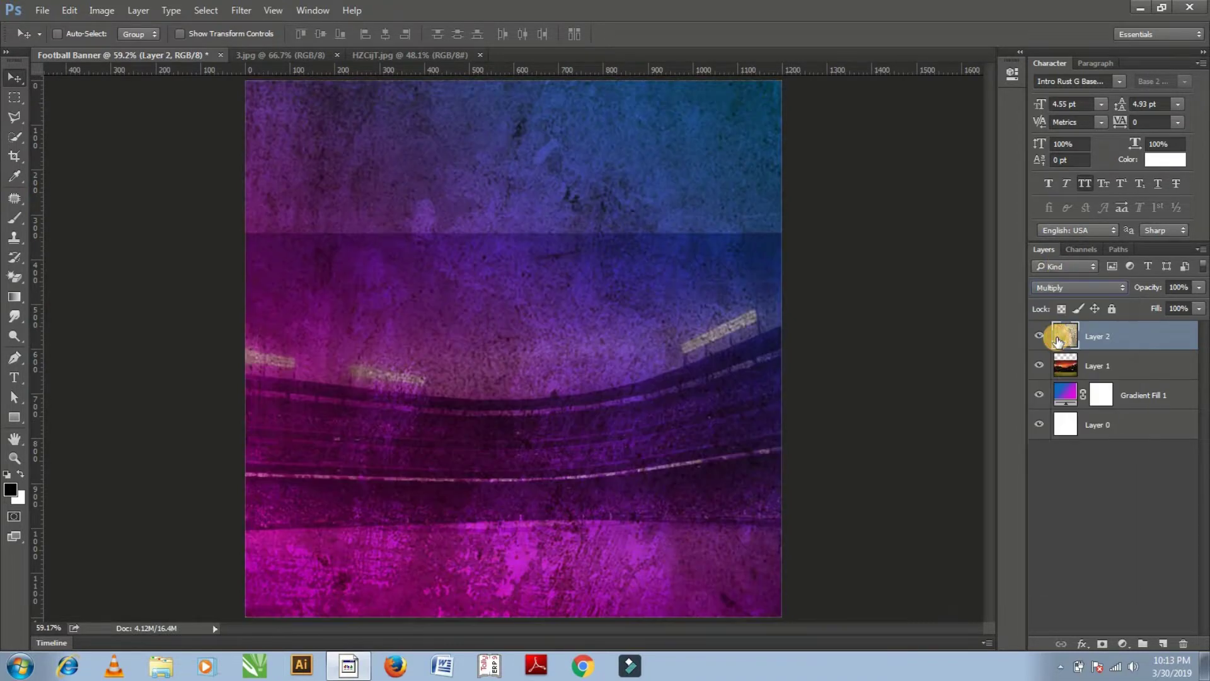
left_click(1069, 290)
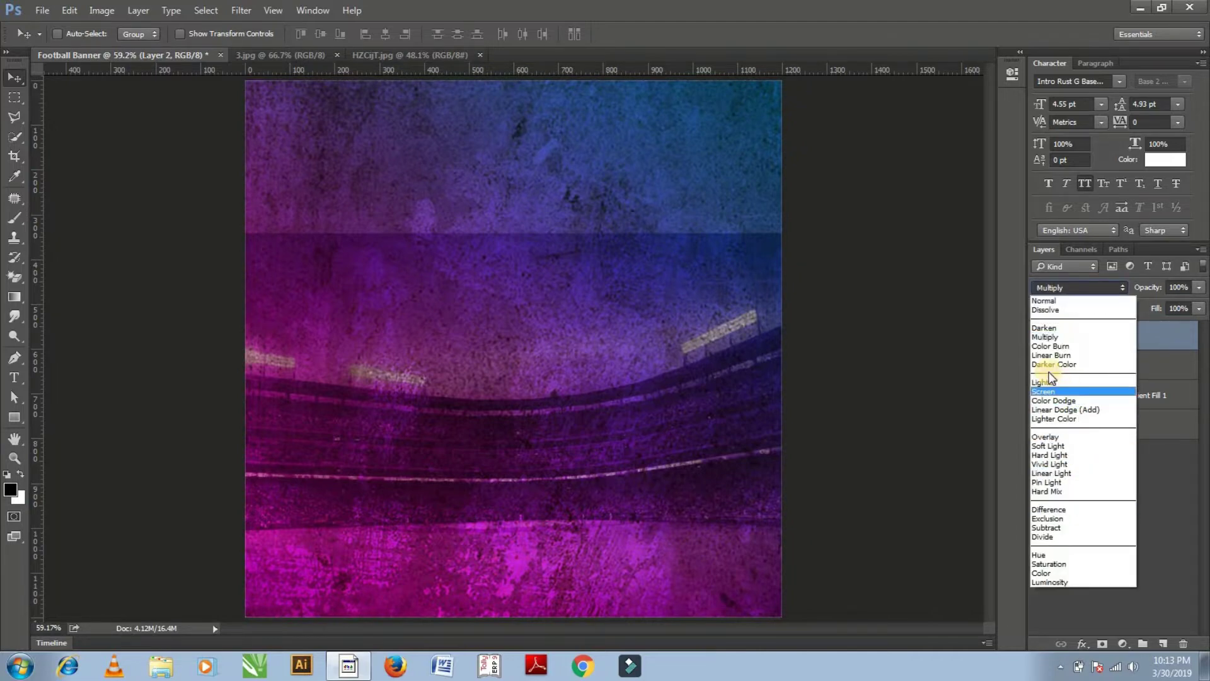
left_click(1048, 347)
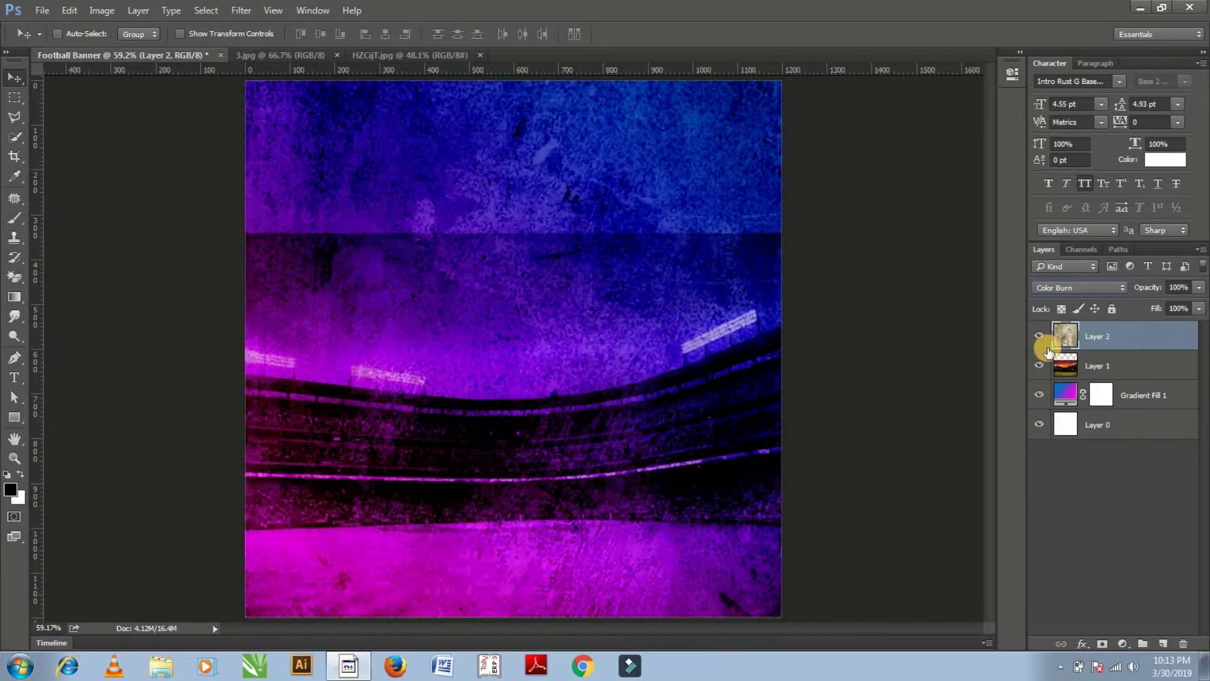
left_click(1199, 287)
left_click_drag(1191, 307, 1143, 307)
left_click(894, 358)
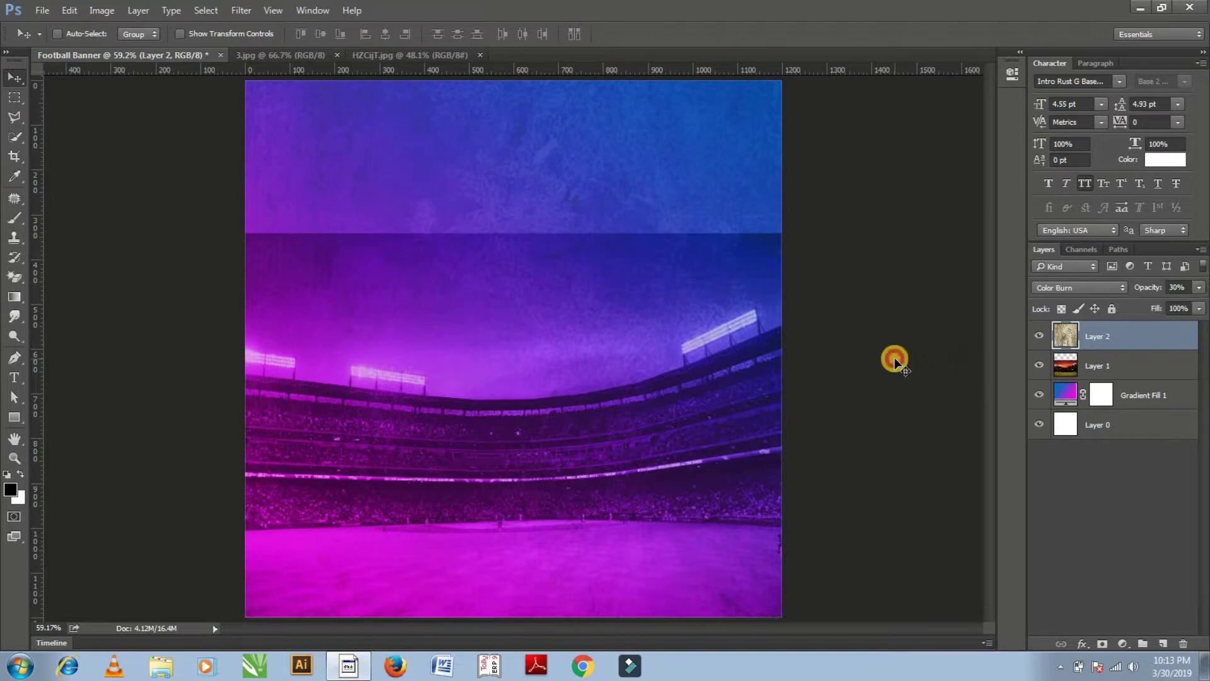
left_click(1103, 366)
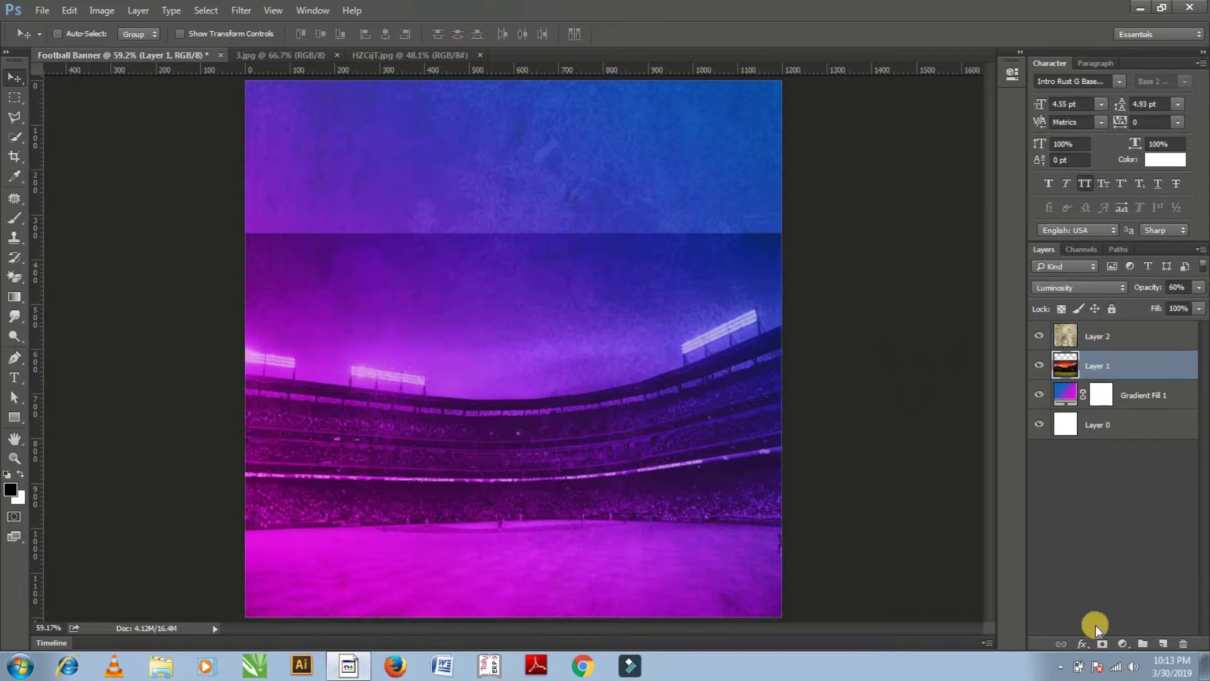
Mask the stadium layer, painting black with a soft round brush along its top seam
left_click(1103, 644)
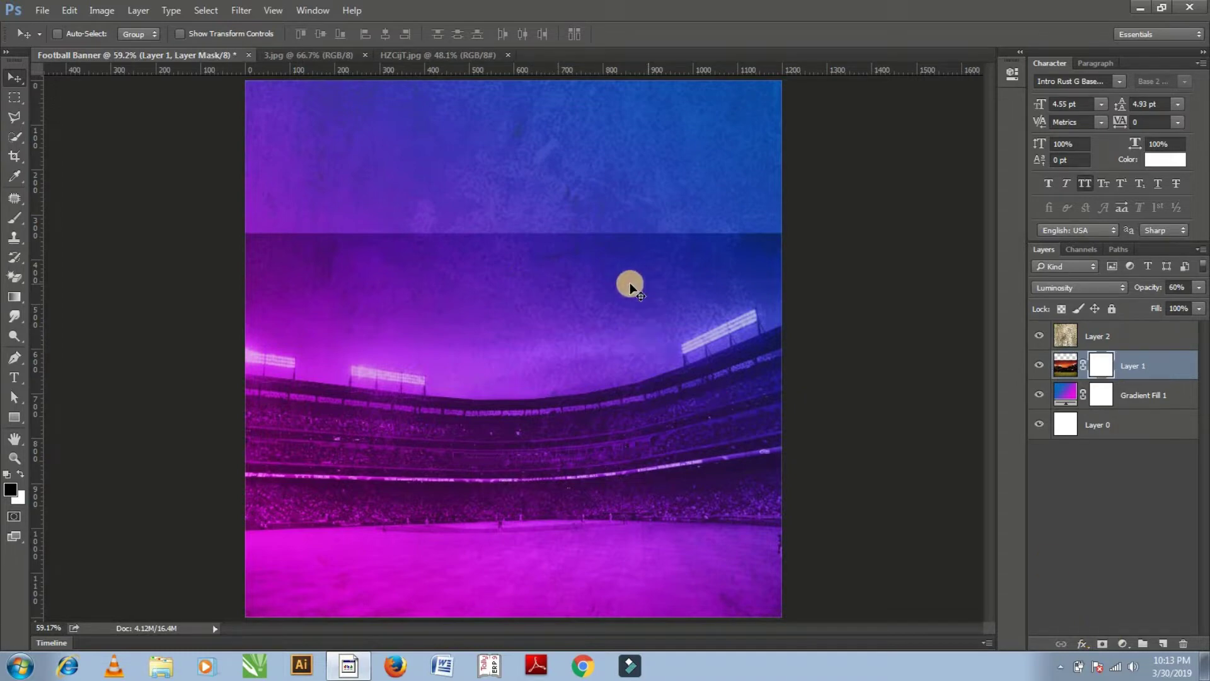
key("b")
right_click(574, 268)
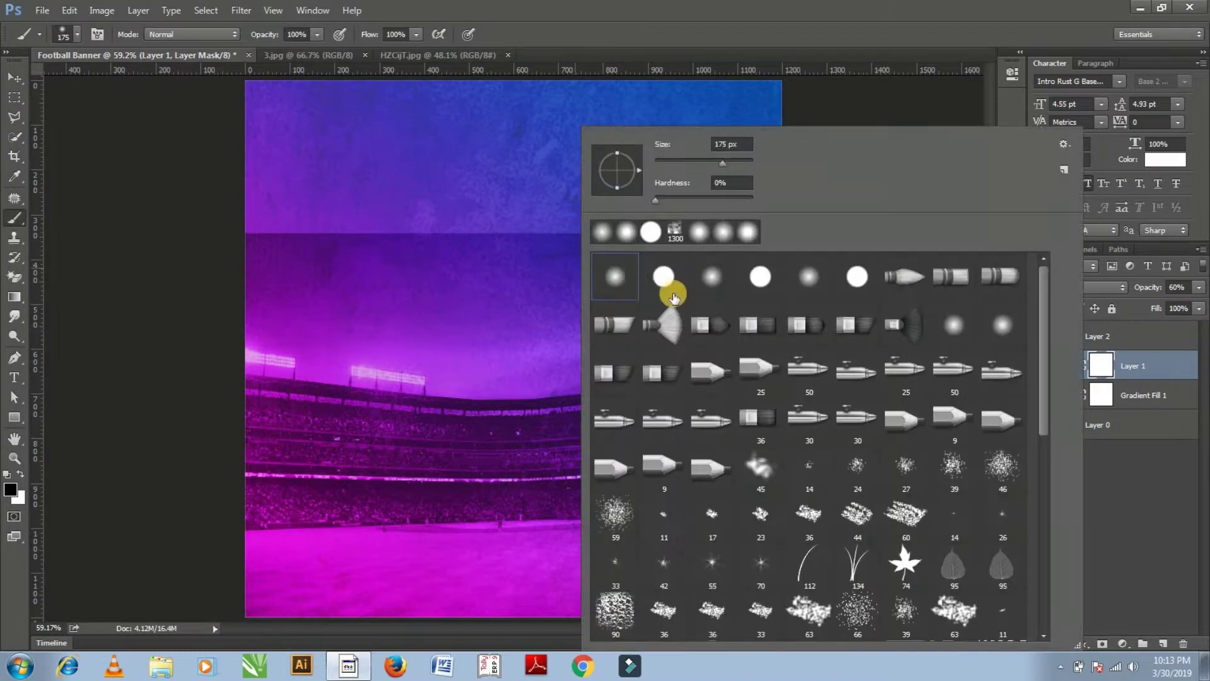
left_click(803, 18)
left_click_drag(782, 230, 160, 216)
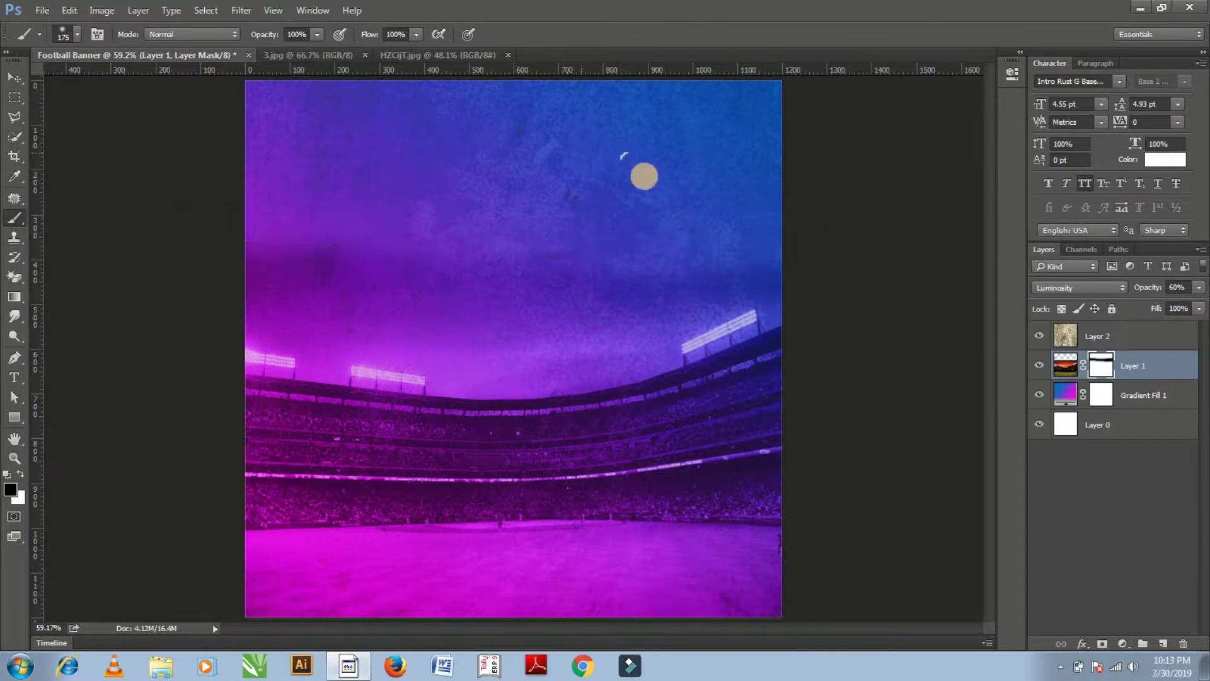
key("ctrl+z")
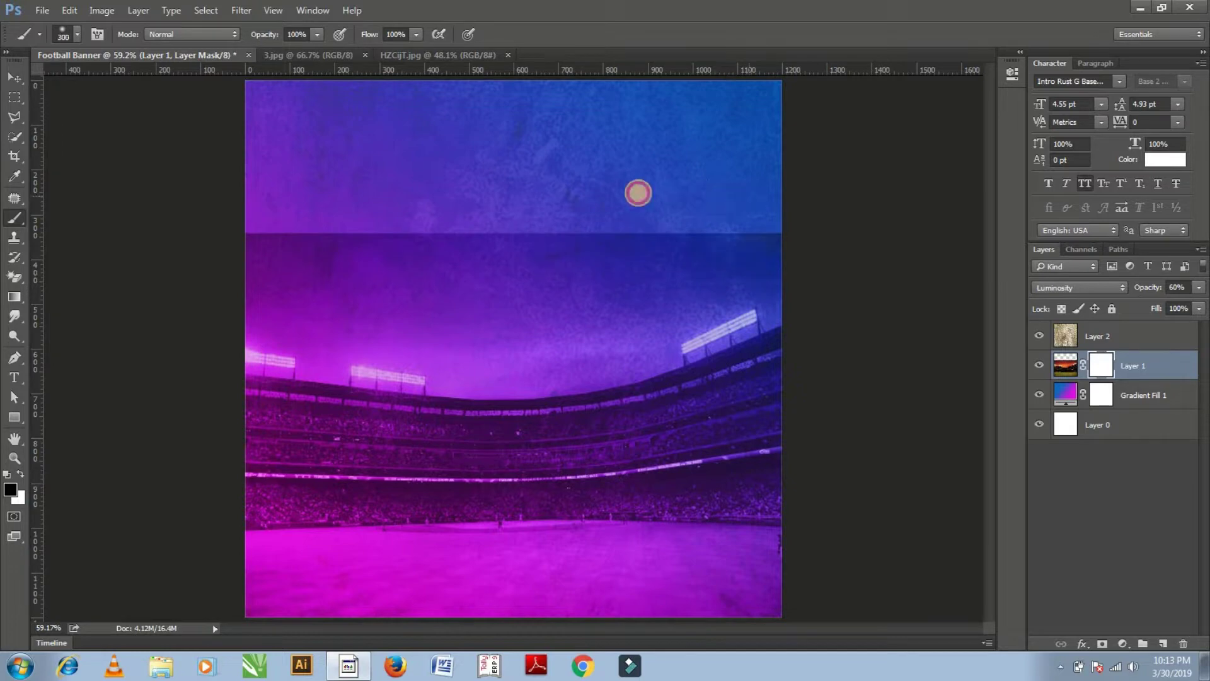
left_click_drag(637, 192, 406, 186)
left_click_drag(249, 216, 855, 228)
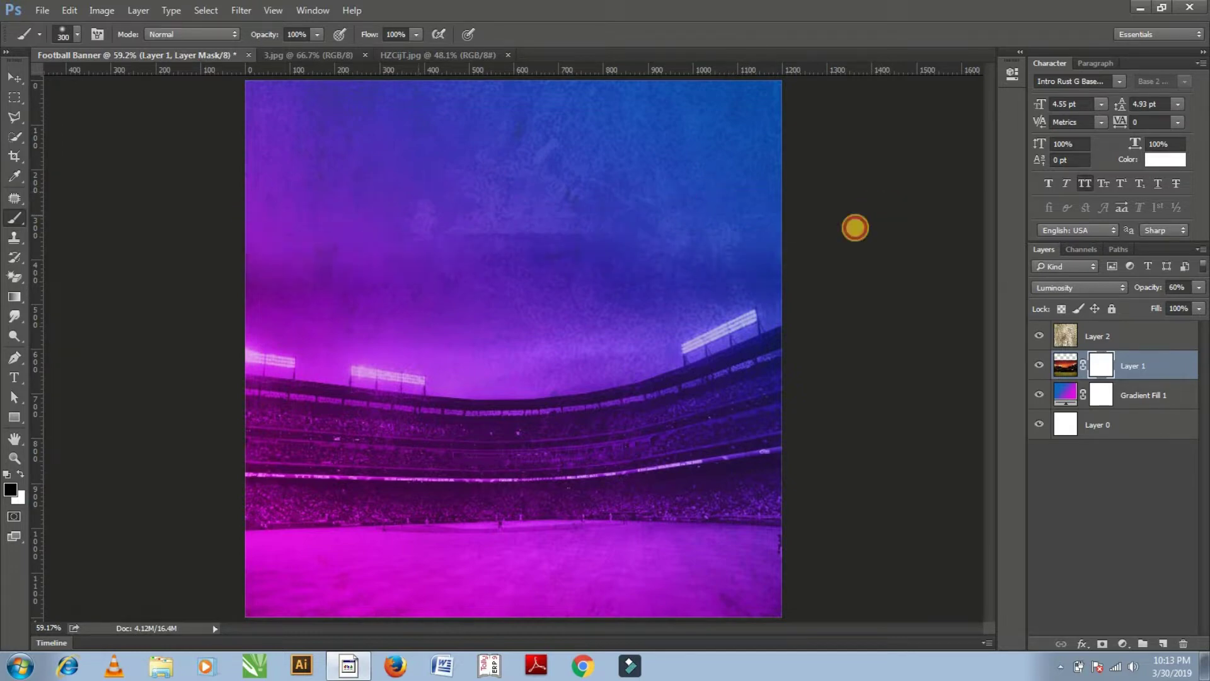
Lower the stadium layer's opacity to 45%
key("v")
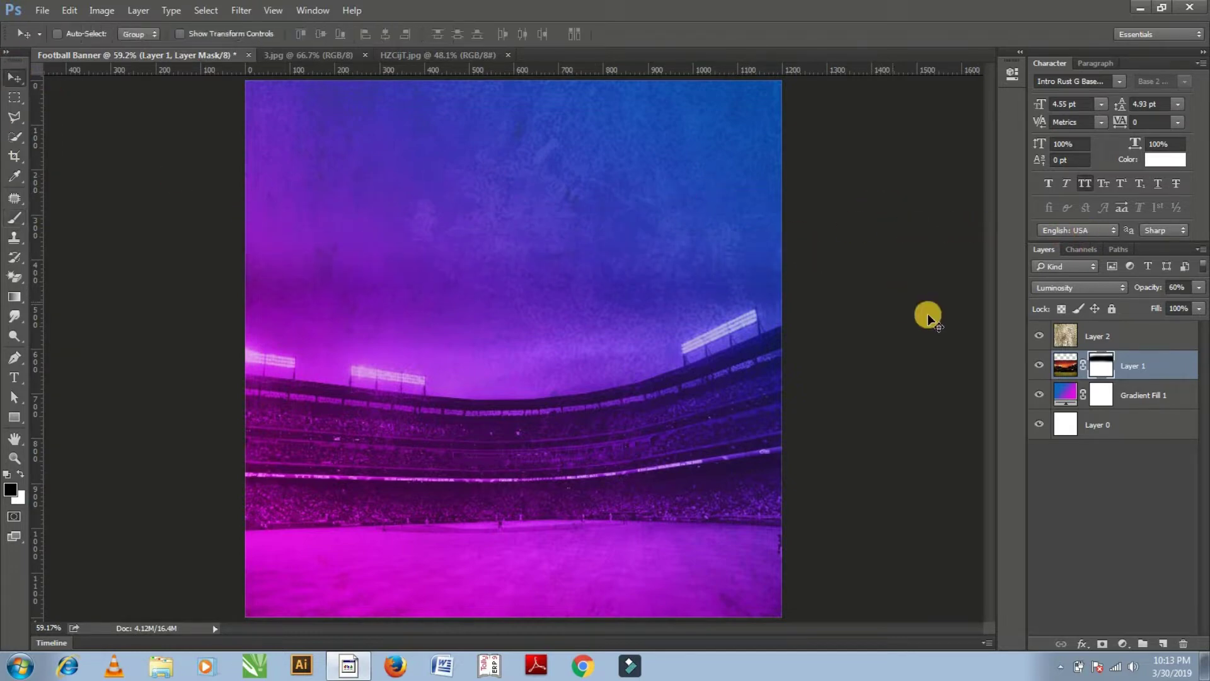
left_click(1199, 288)
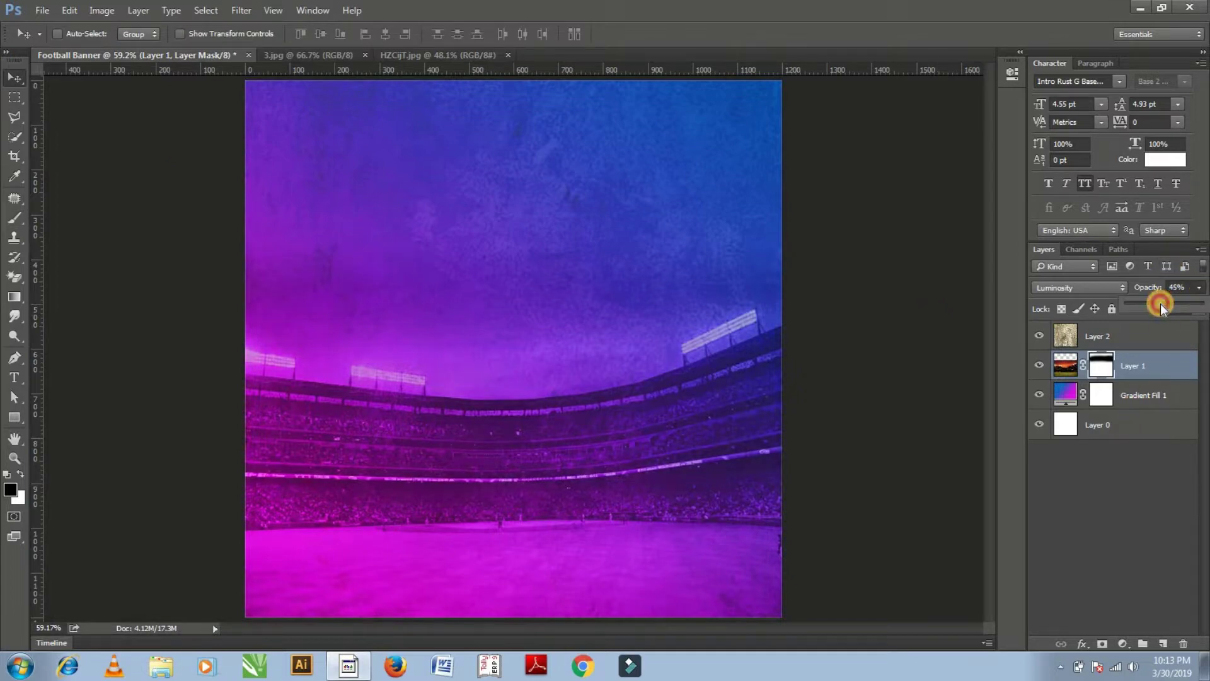
left_click(889, 263)
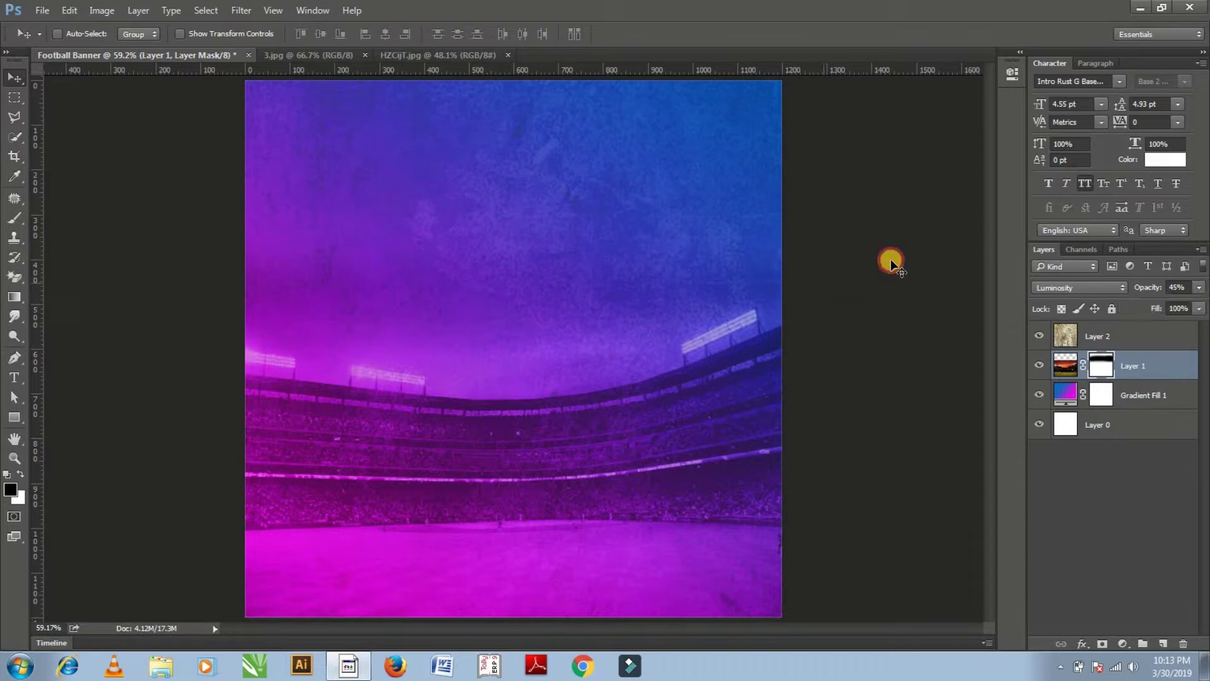
left_click(1141, 366)
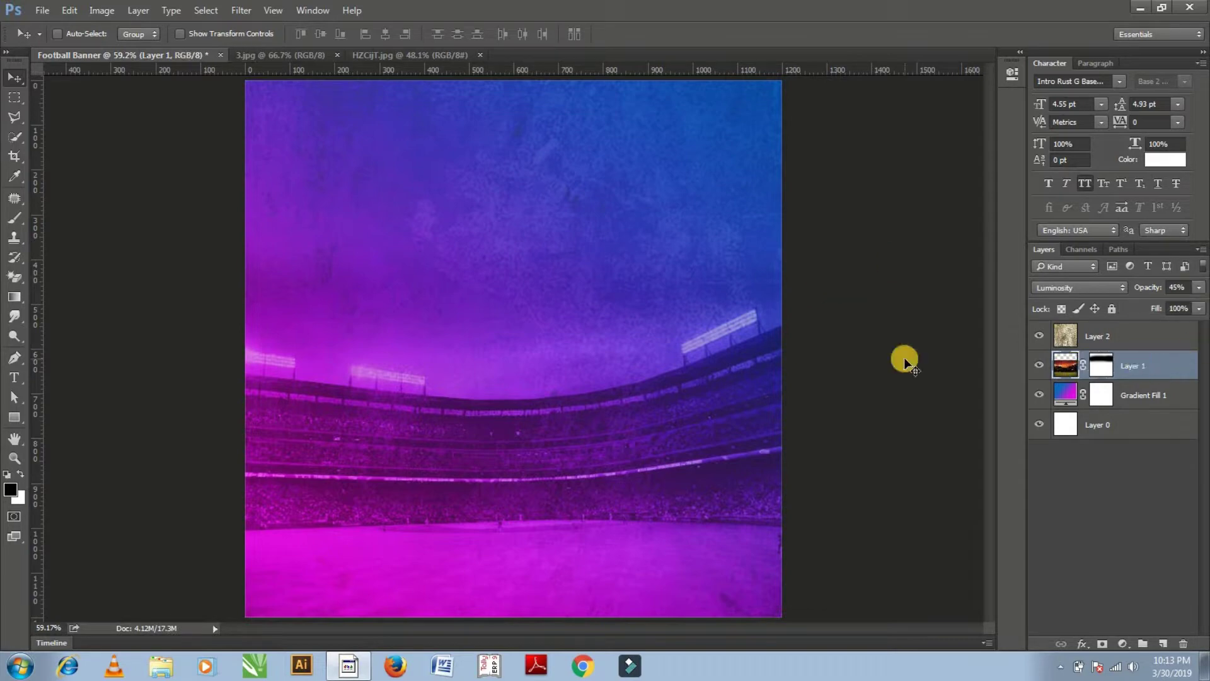
Stretch the stadium photo taller at the top and fine-tune its vertical position
key("ctrl+t")
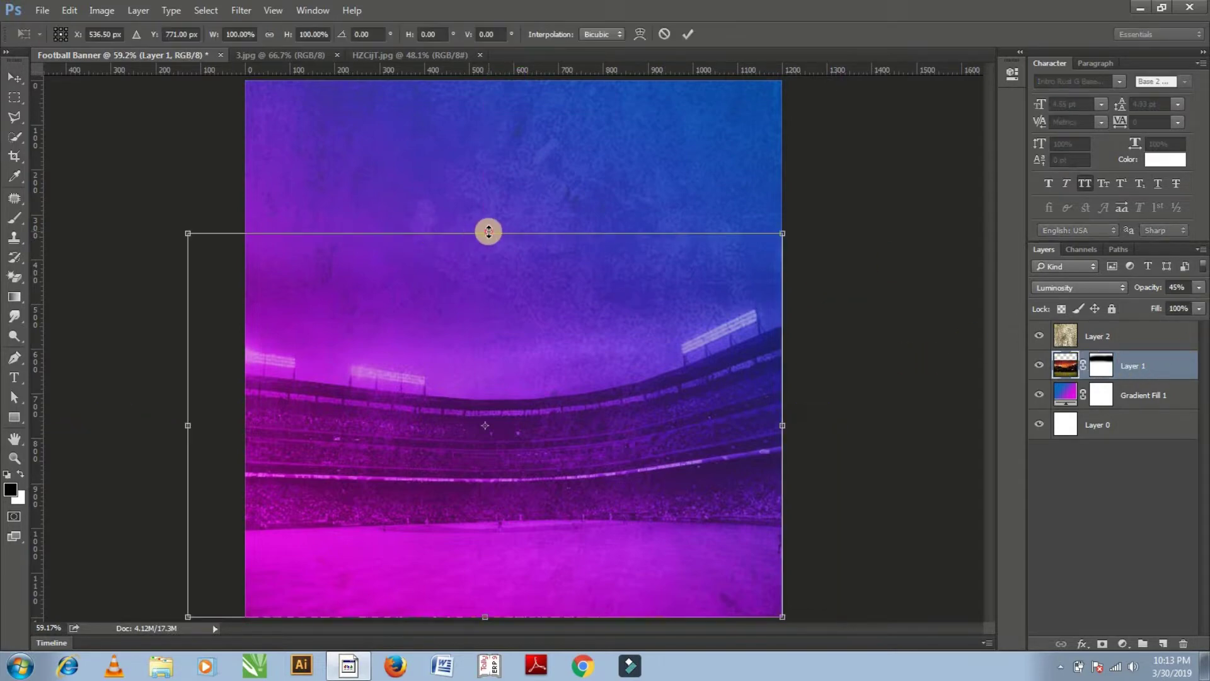
left_click_drag(489, 232, 495, 200)
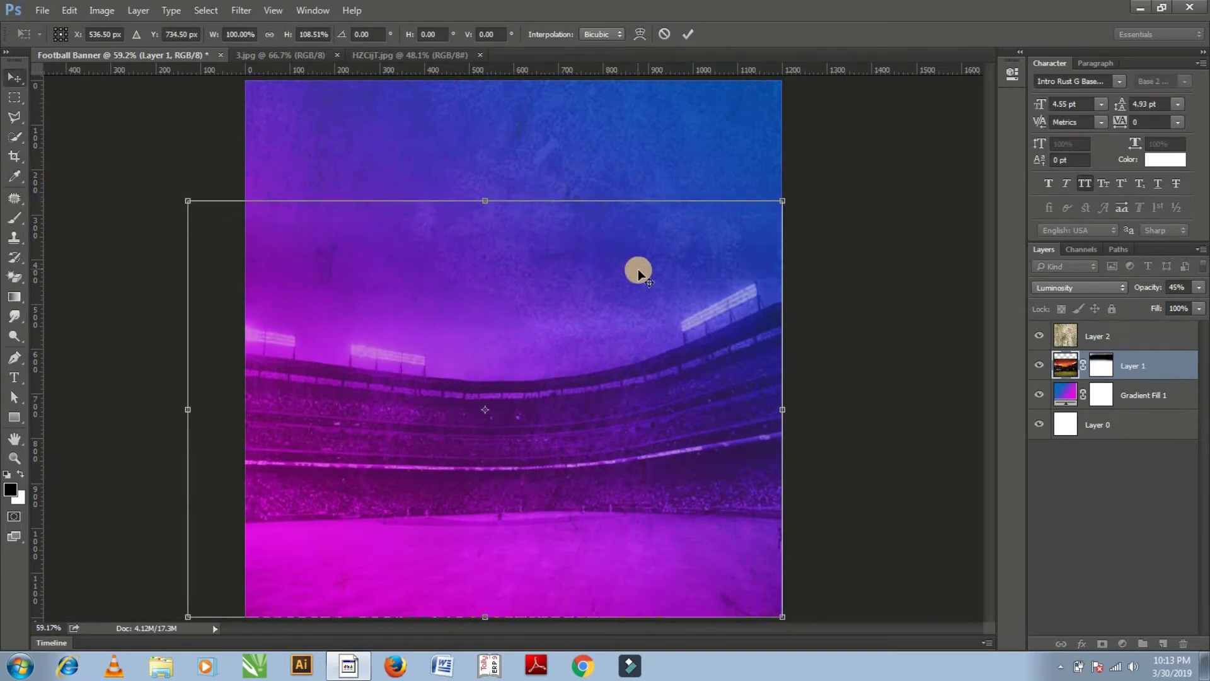
key("Return")
key("shift+Up")
key("shift+Up")
key("shift+Up")
key("shift+Up")
key("shift+Up")
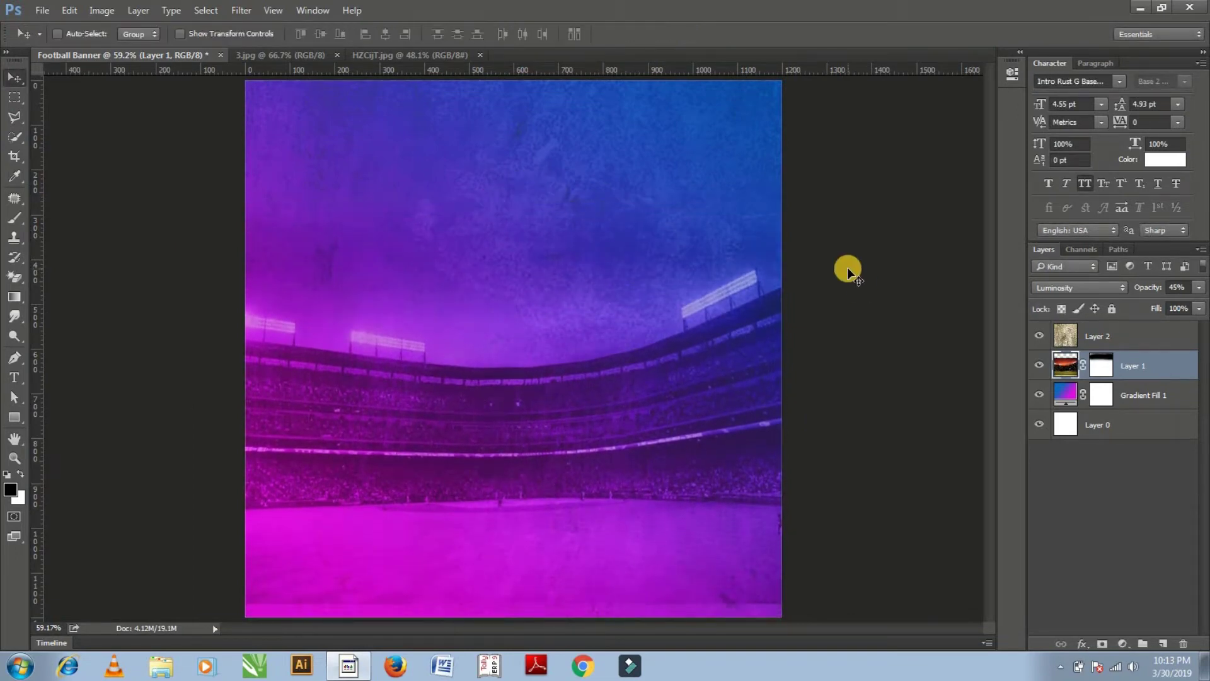
key("shift+Up")
key("shift+Up")
key("shift+Up")
key("shift+Up")
key("shift+Up")
key("shift+Up")
key("shift+Up")
key("shift+Up")
key("shift+Up")
key("shift+Down")
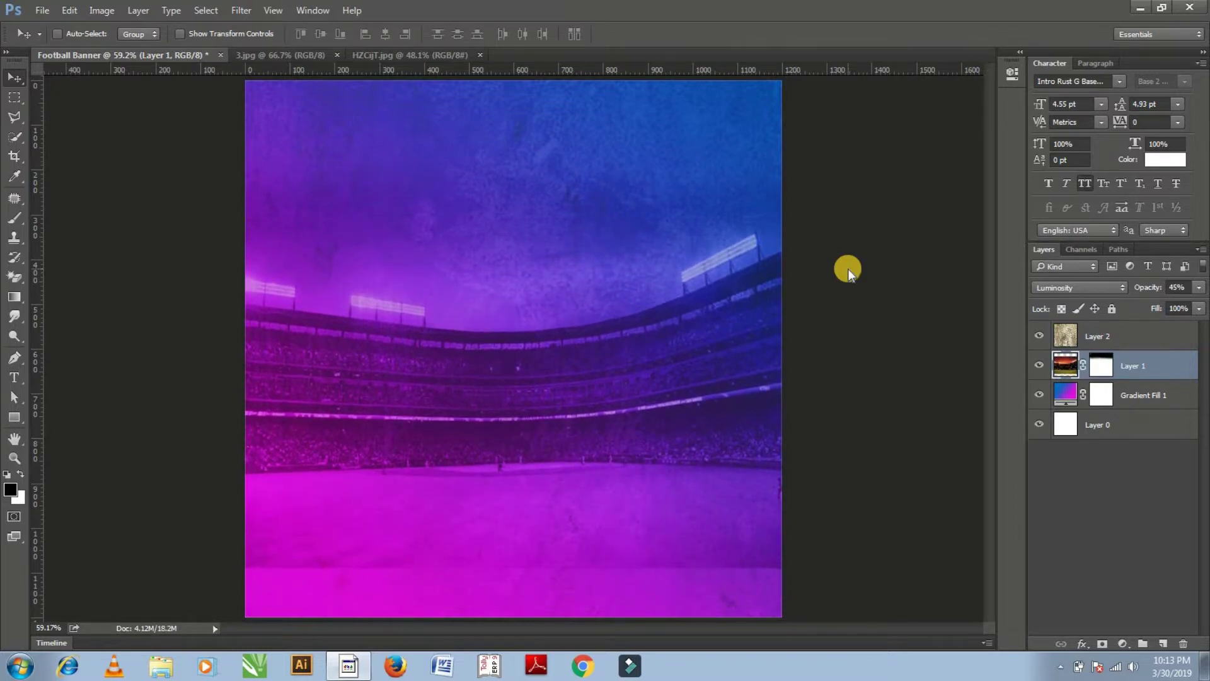
key("shift+Down")
key("shift+Down")
Move the stadium photo up about 30 px, then select Layer 2
key("b")
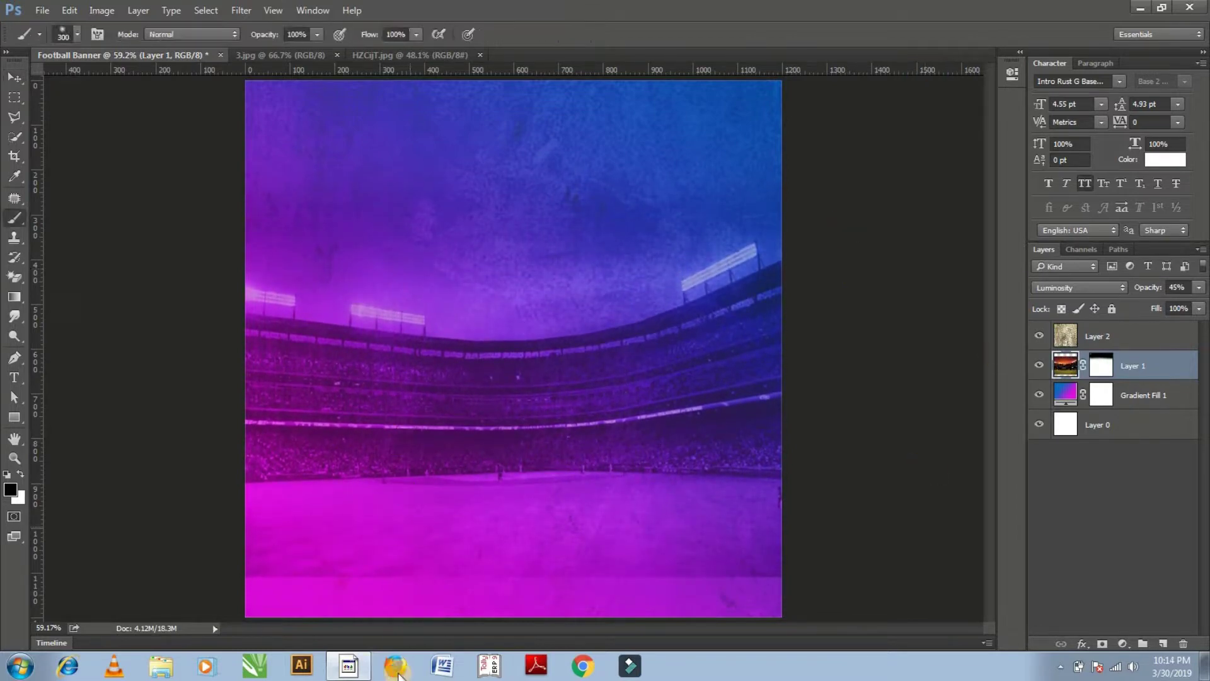
left_click_drag(328, 612, 472, 626)
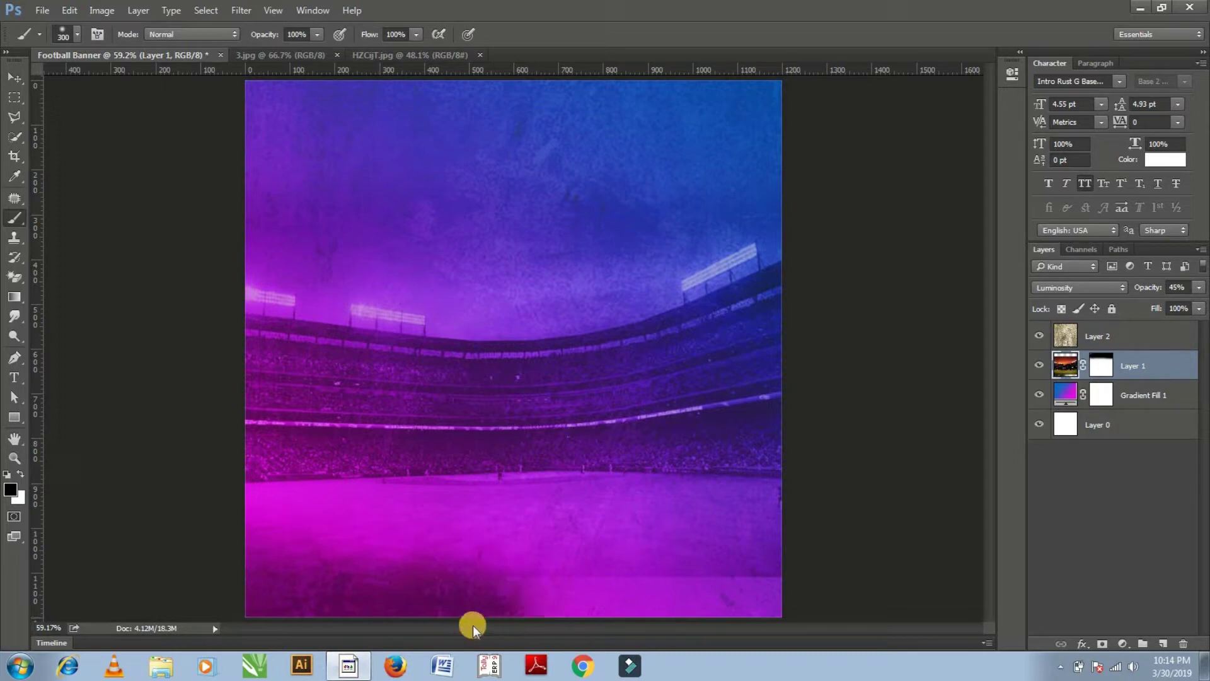
key("ctrl+z")
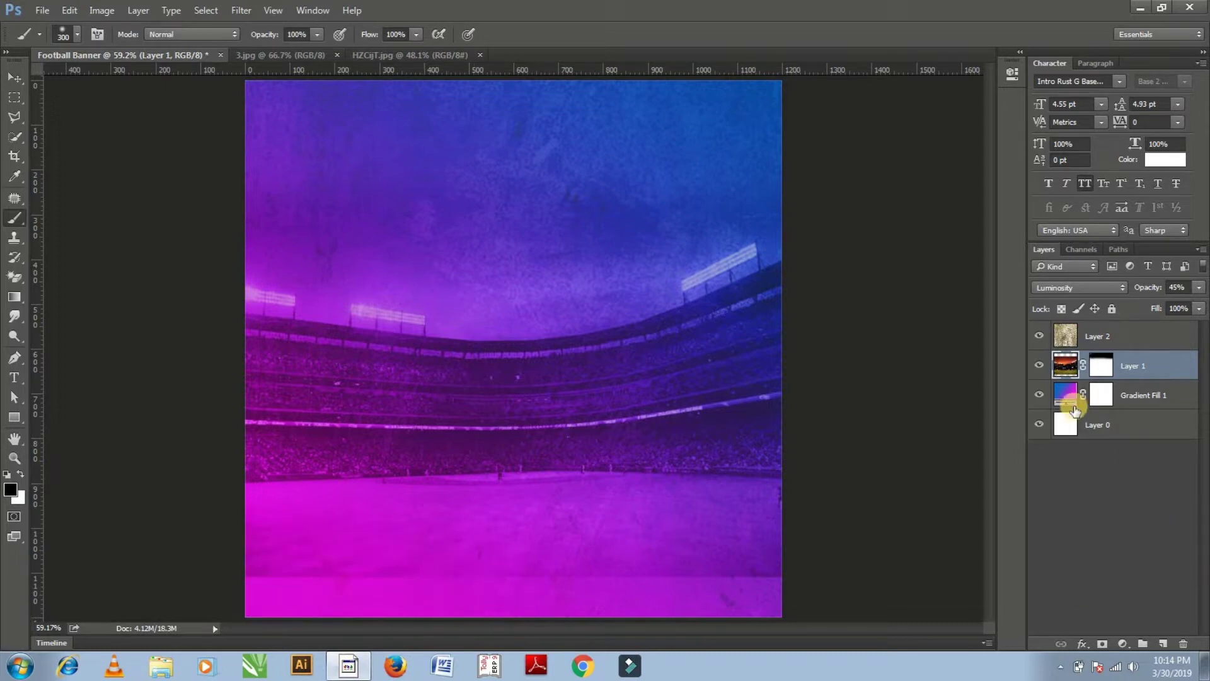
left_click(1102, 365)
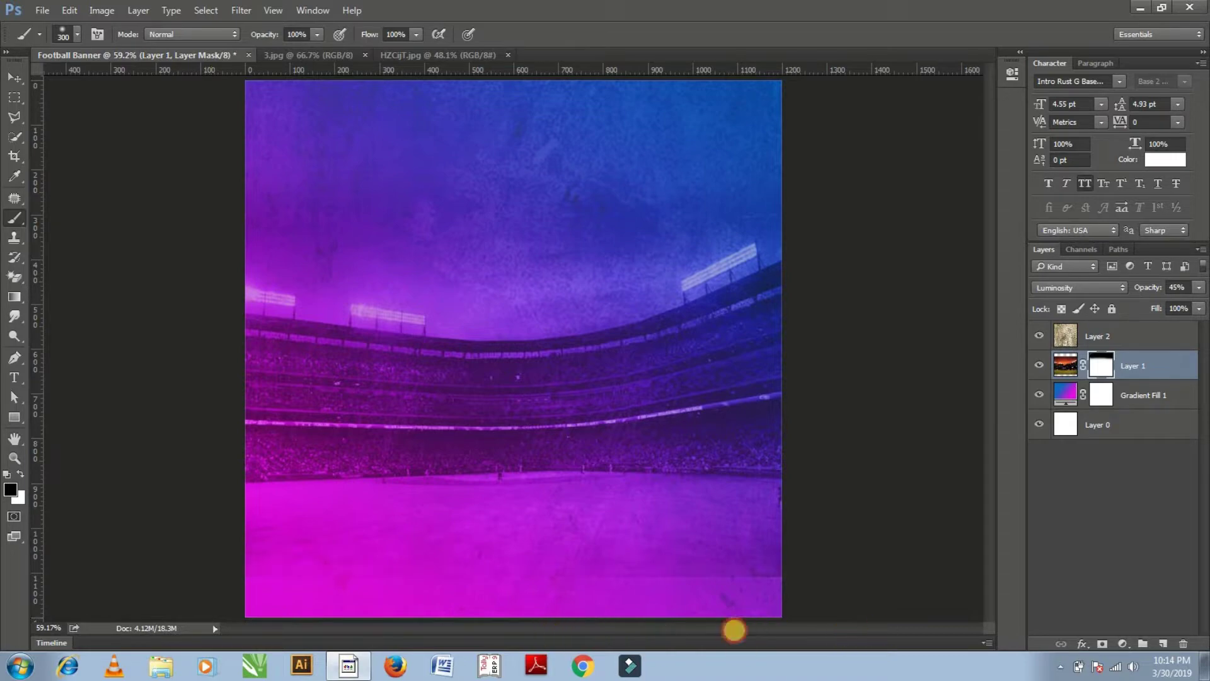
left_click(14, 78)
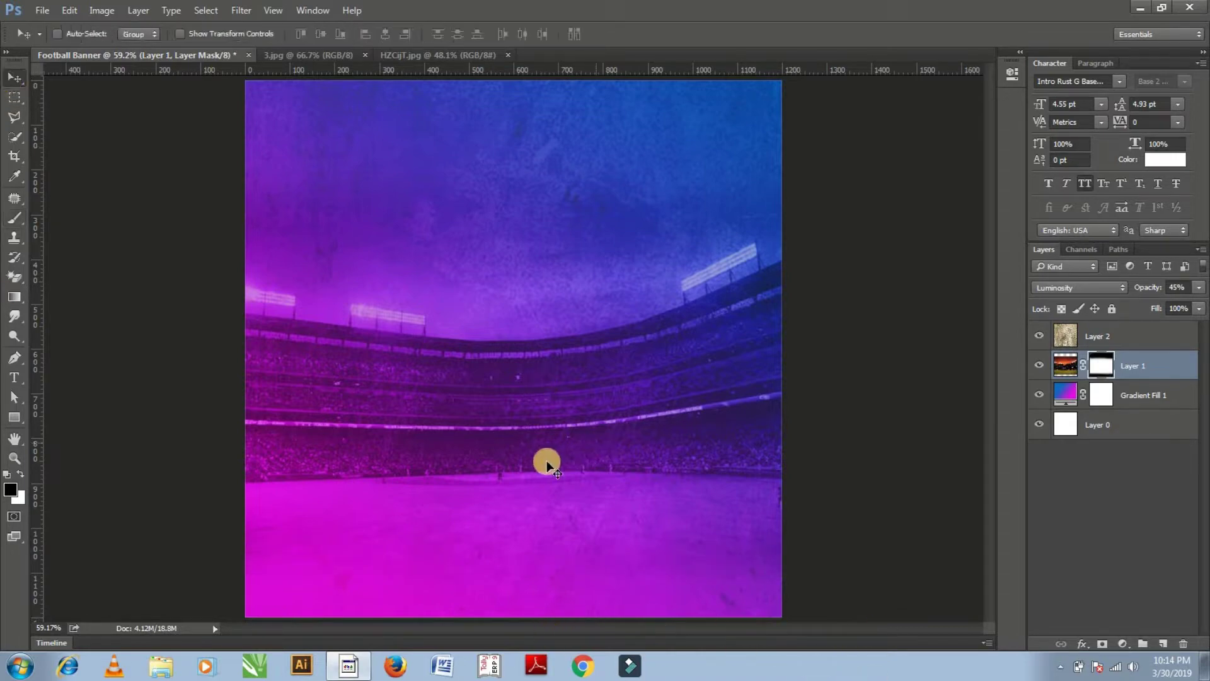
left_click_drag(545, 460, 547, 440)
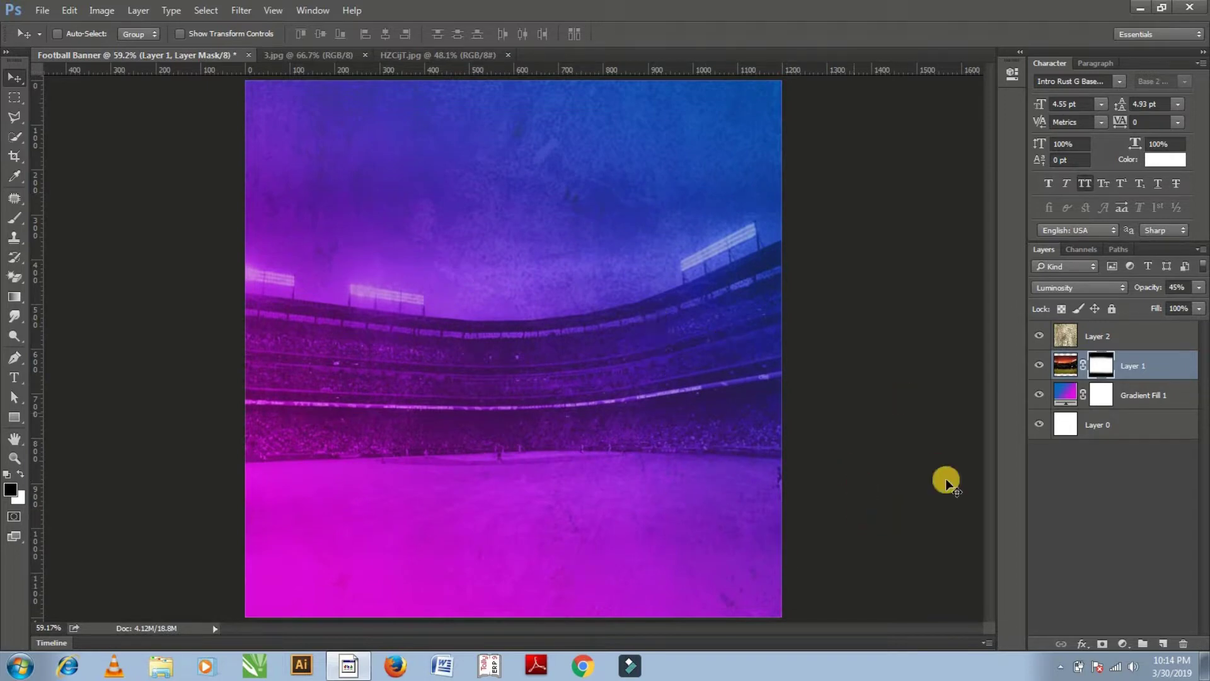
left_click(1112, 336)
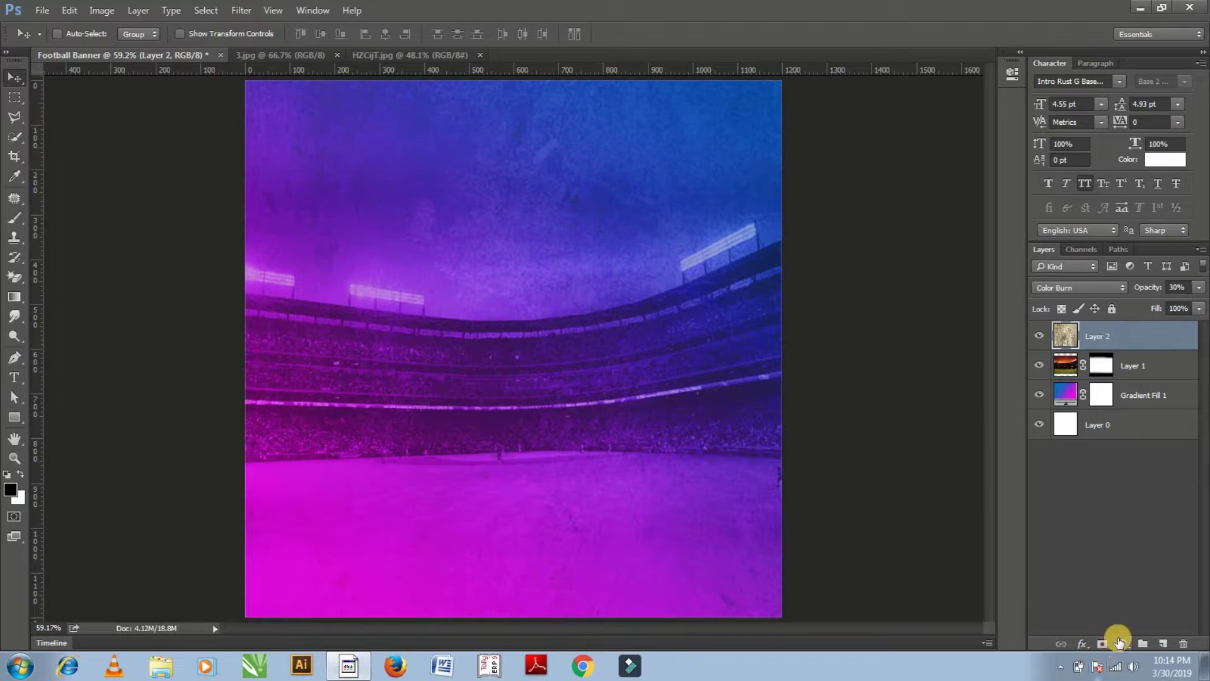
Add a Foreground to Transparent gradient fill layer: Radial, reversed, scale 149%
left_click(1121, 643)
left_click(1098, 327)
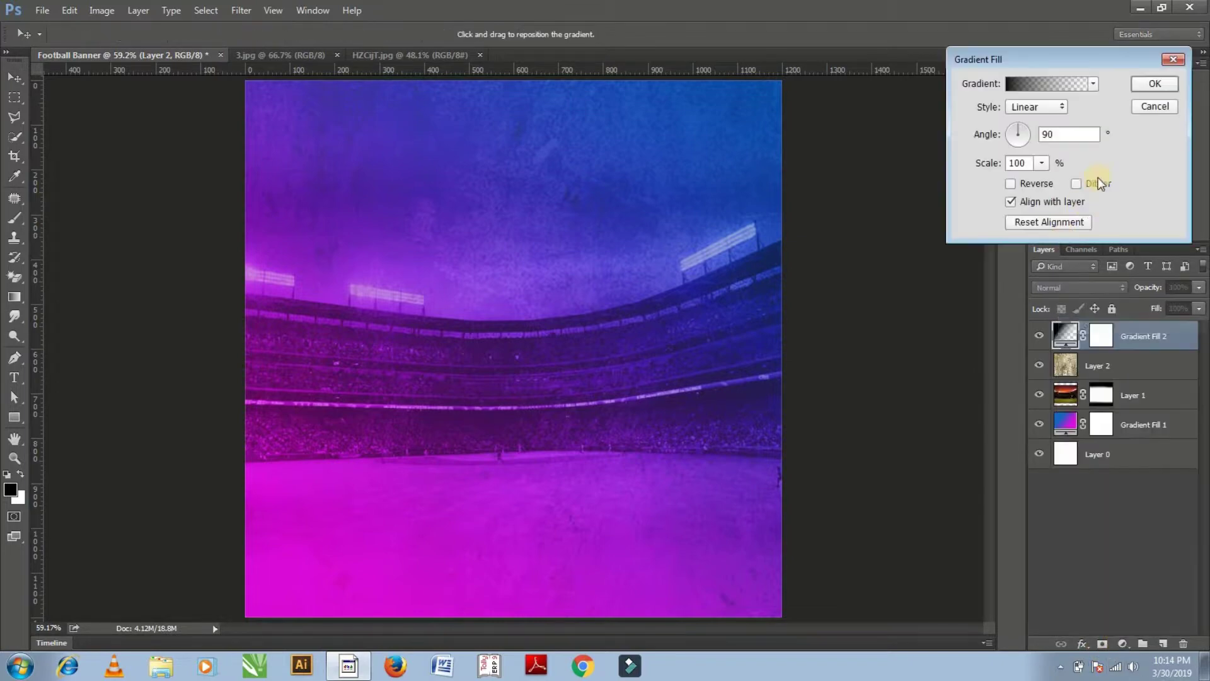
left_click(1093, 183)
left_click(1069, 84)
left_click(870, 183)
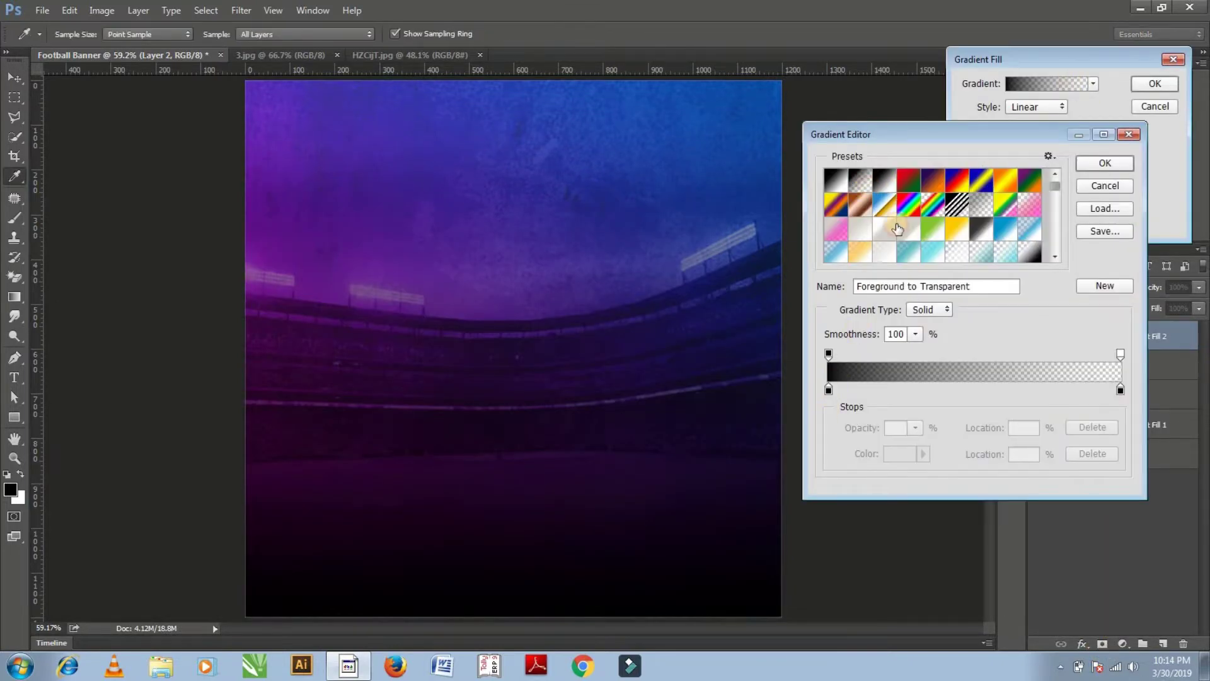
left_click(1103, 165)
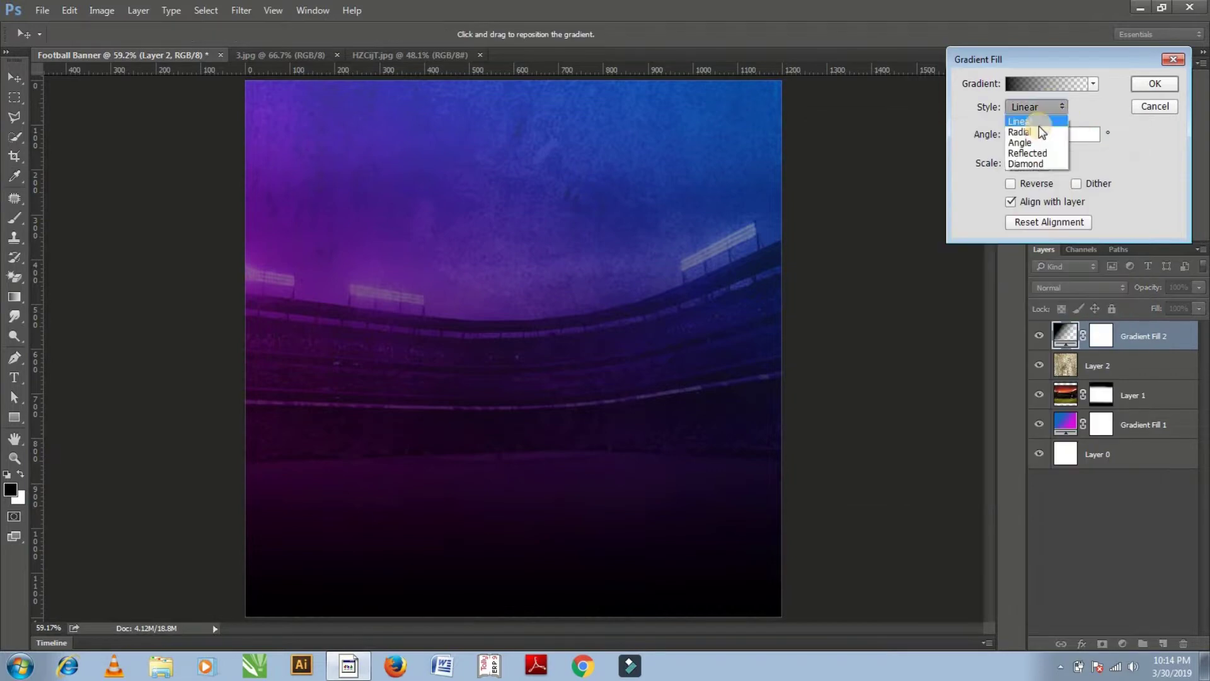
left_click(1039, 132)
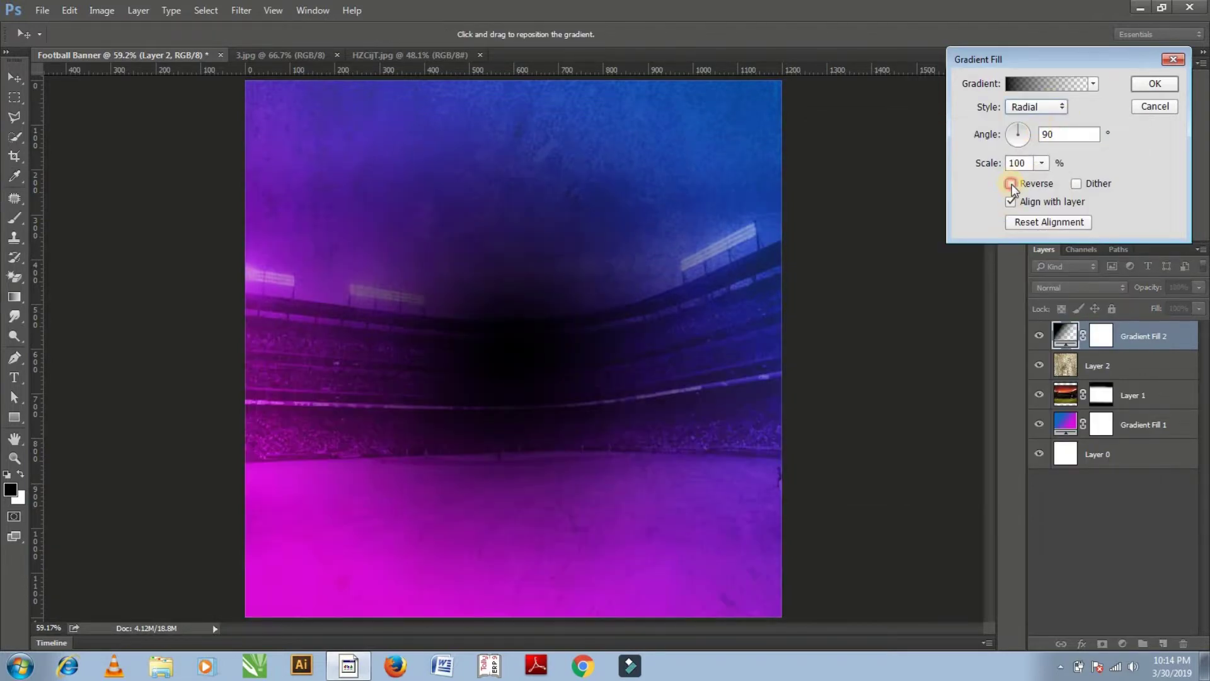
left_click(1012, 183)
left_click(1042, 164)
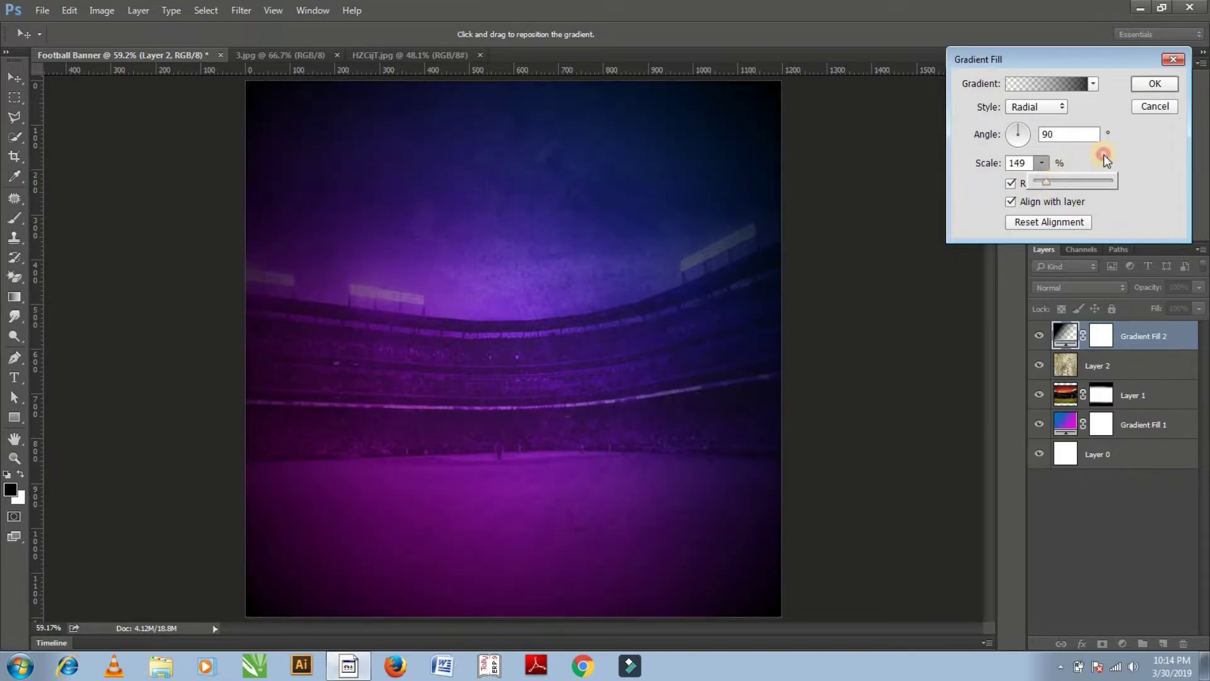
left_click(1104, 154)
Apply the gradient fill layer and set its blend mode to Linear Burn
left_click(1172, 82)
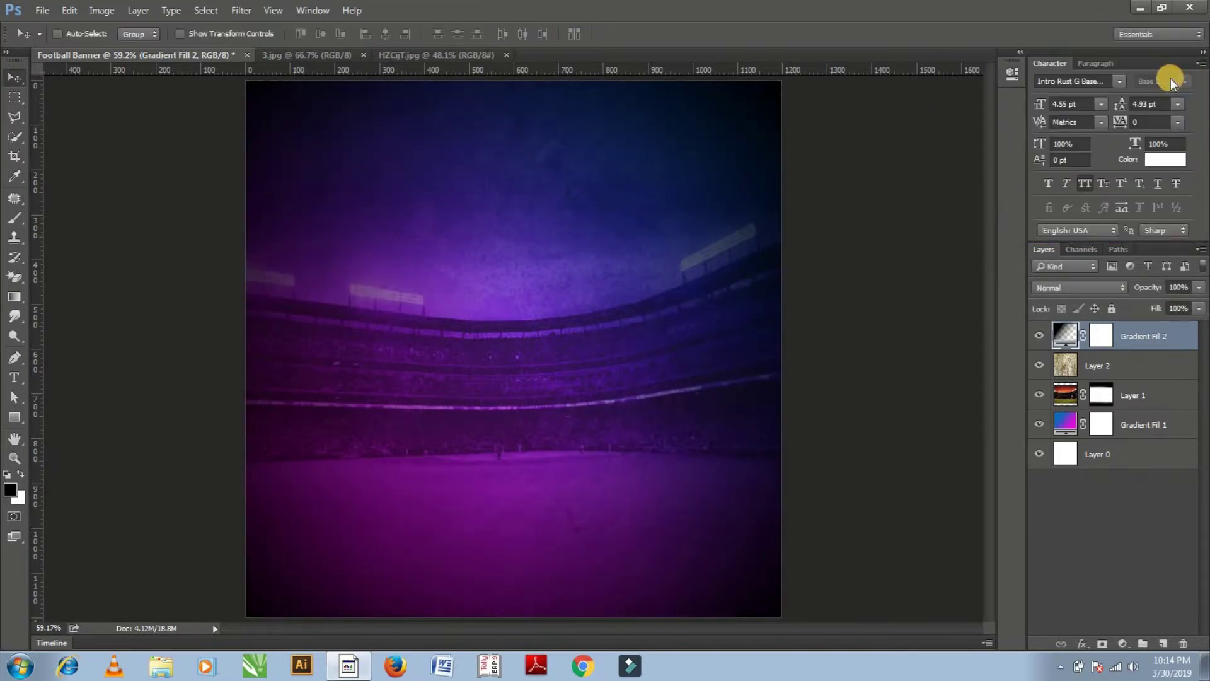
left_click(1092, 289)
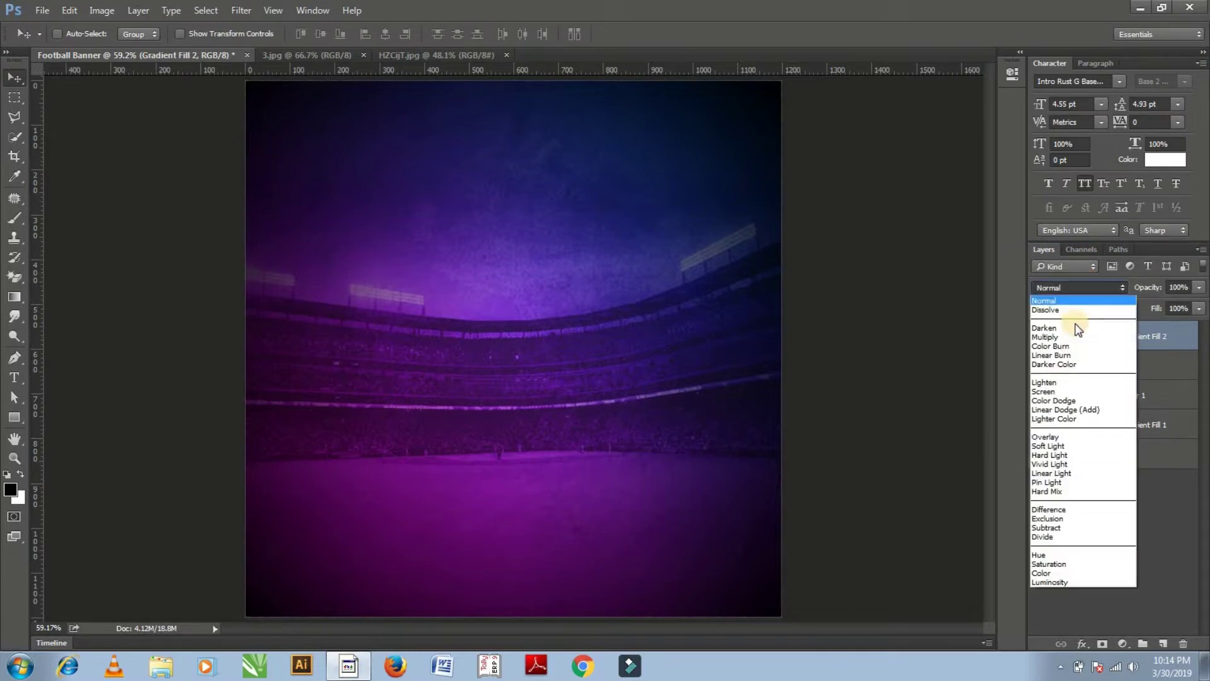
left_click(1064, 356)
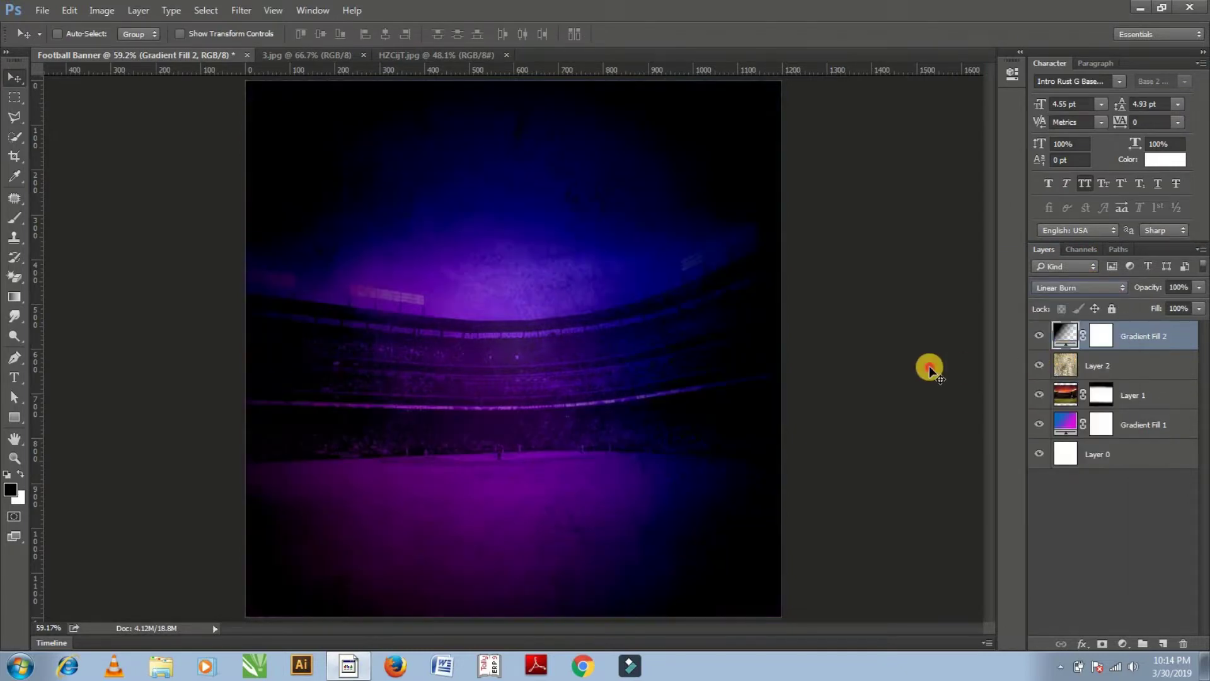
Paint out the gradient mask's centre with a brush of about 1163 px
left_click(1103, 338)
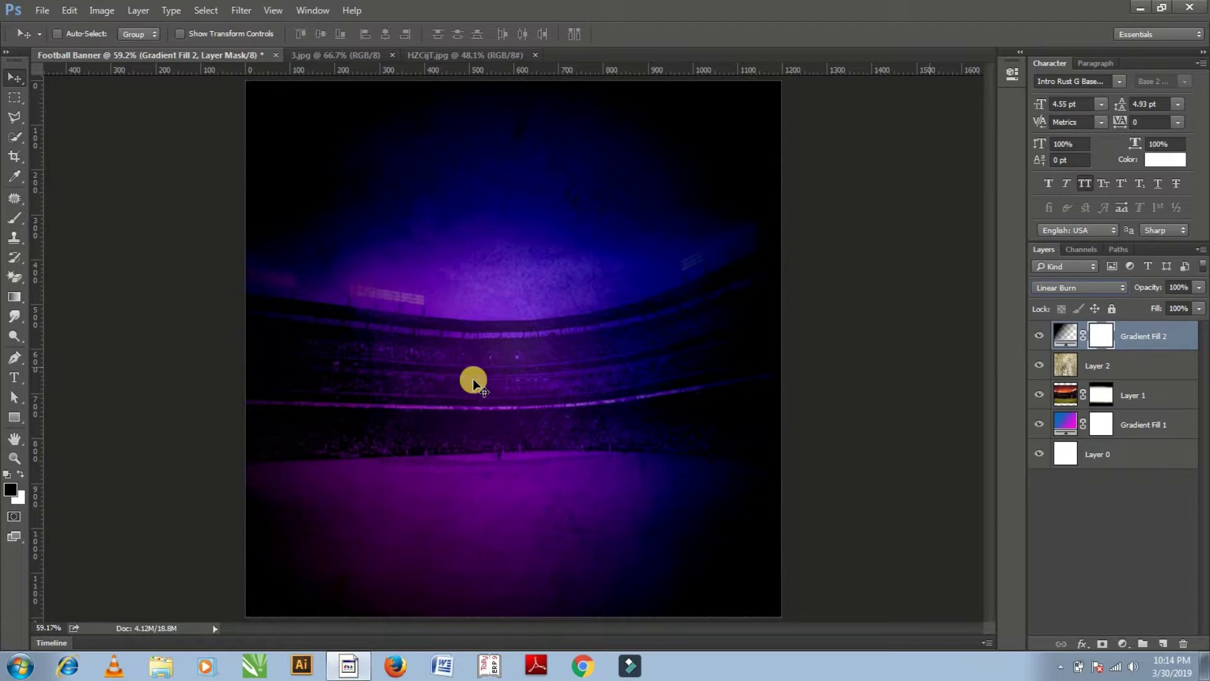
left_click(7, 216)
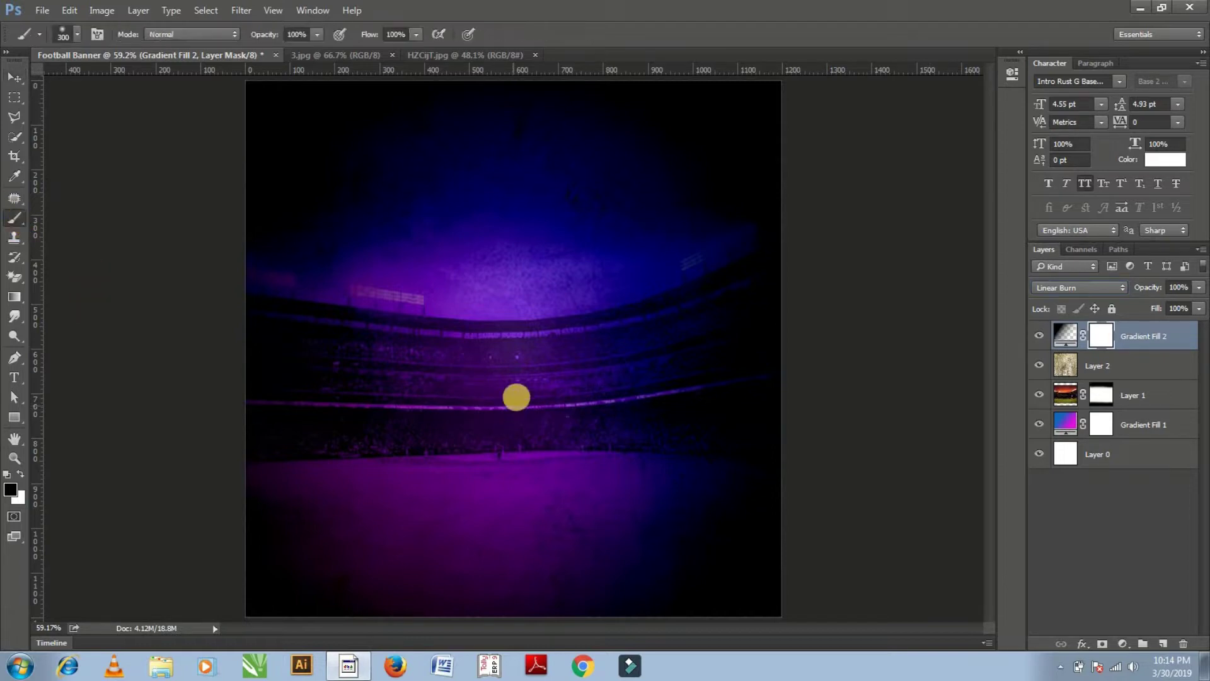
right_click(499, 324)
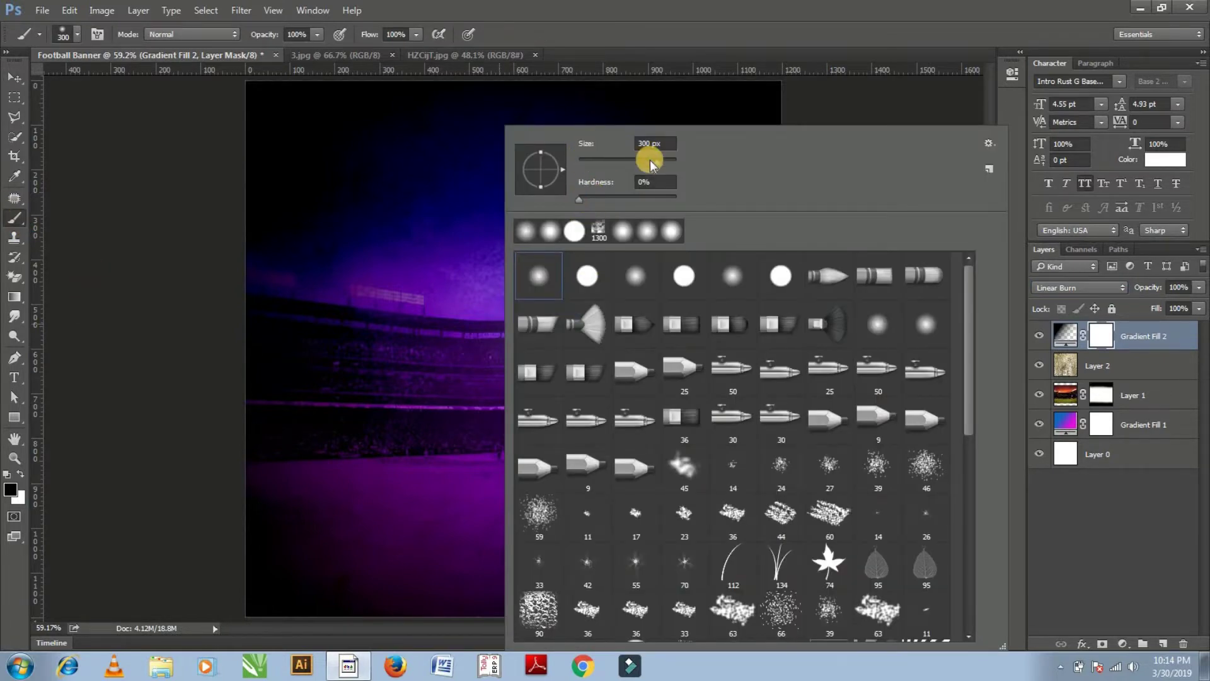
left_click_drag(660, 165, 670, 163)
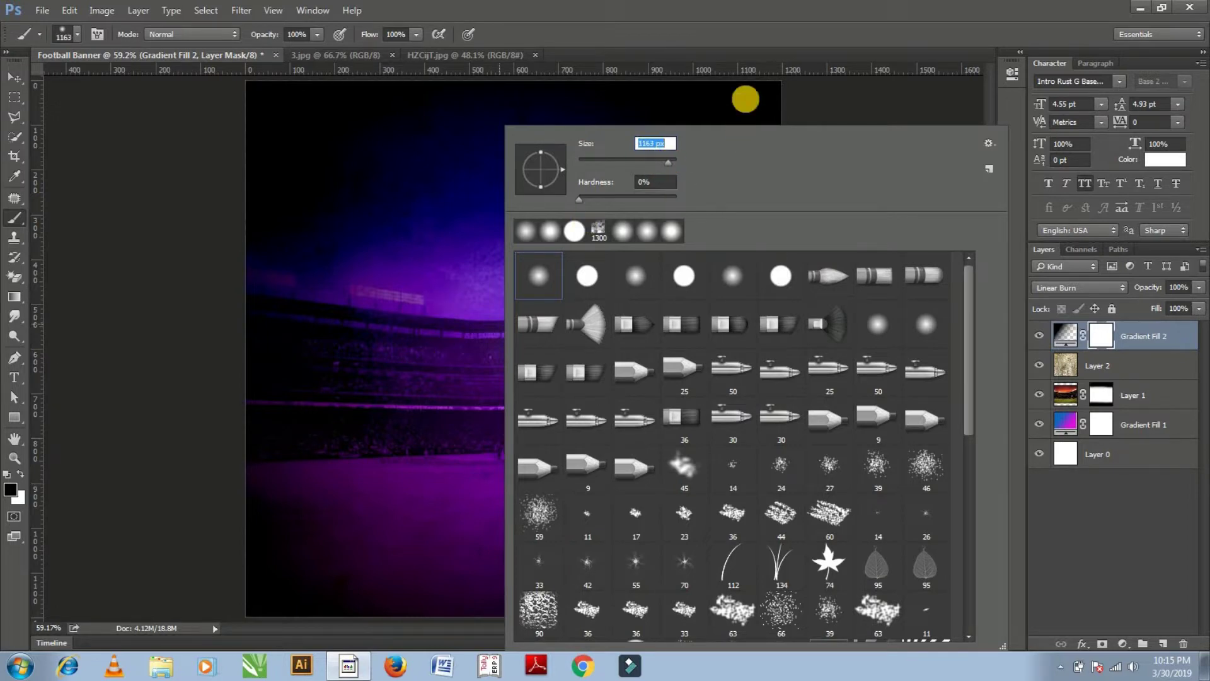
key("Return")
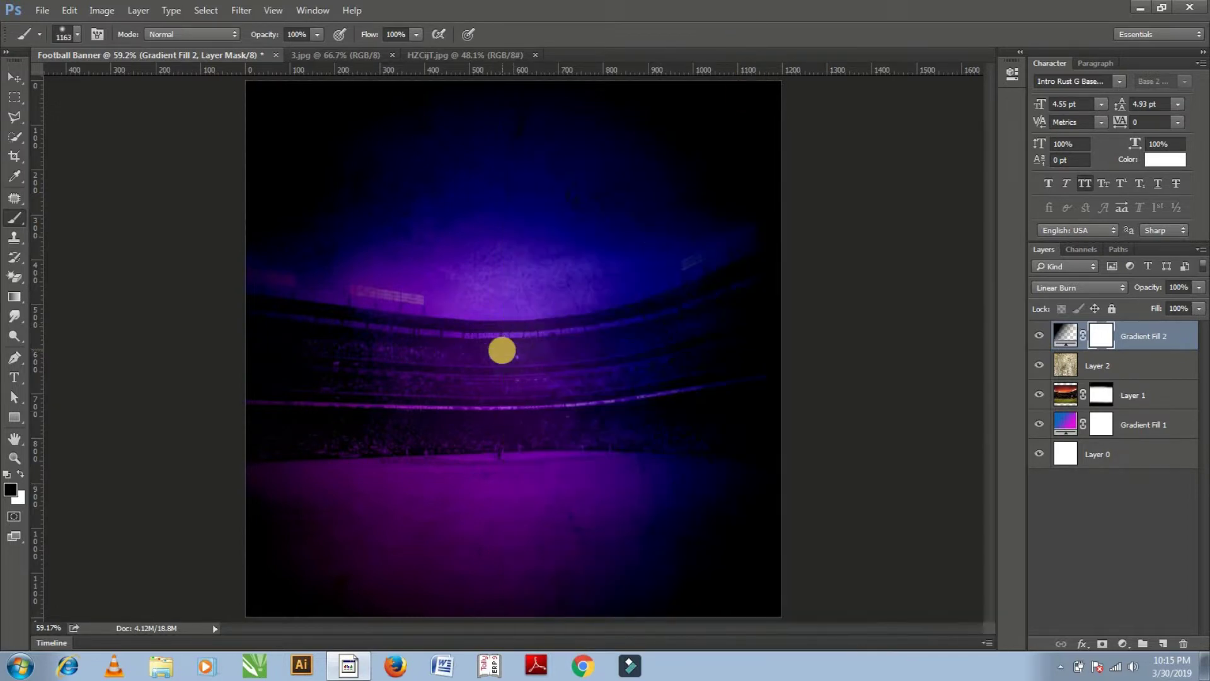
left_click(501, 350)
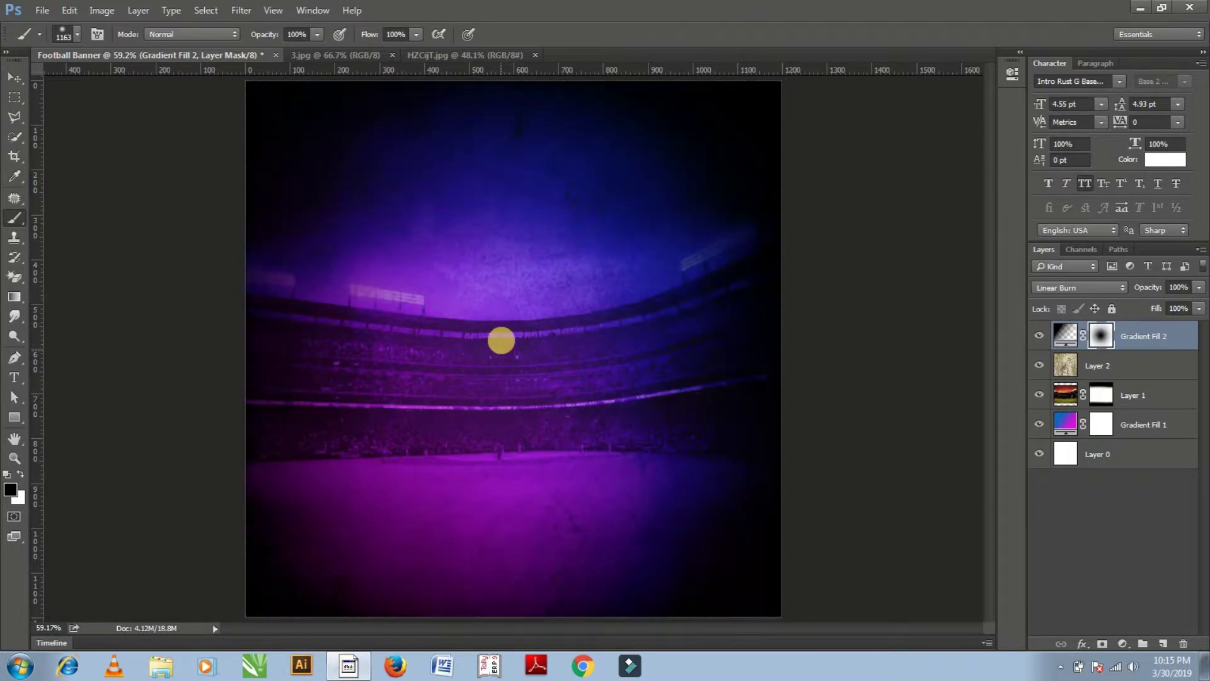
left_click(511, 371)
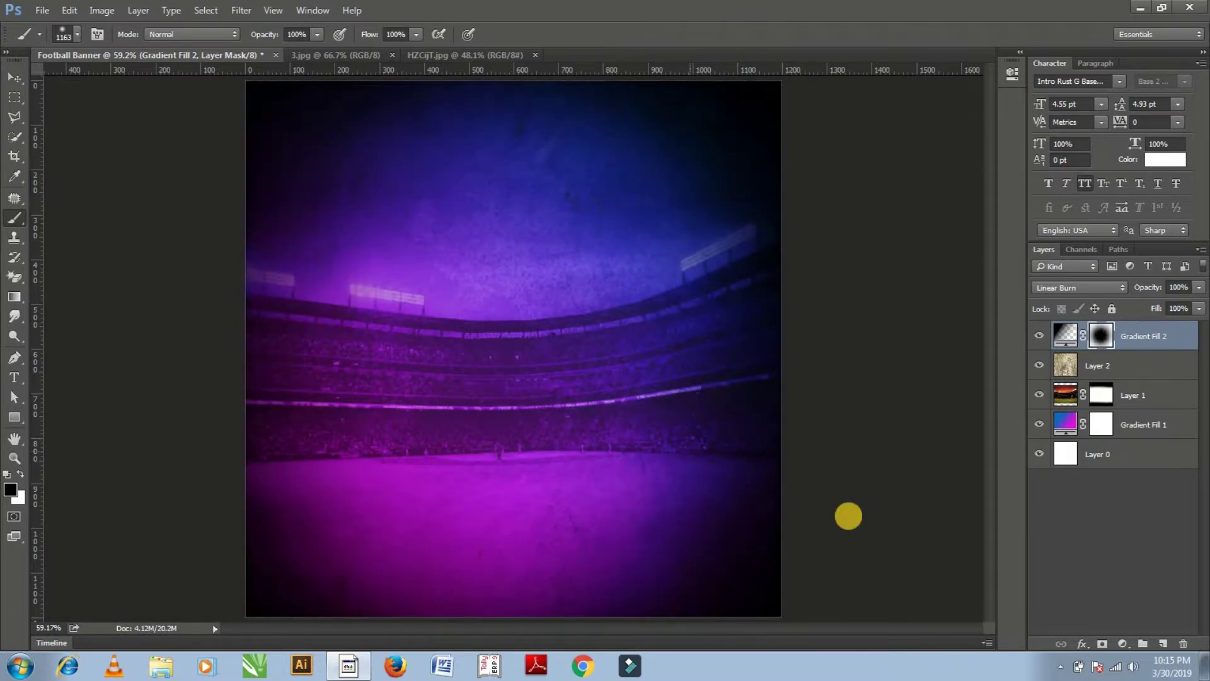
left_click(14, 77)
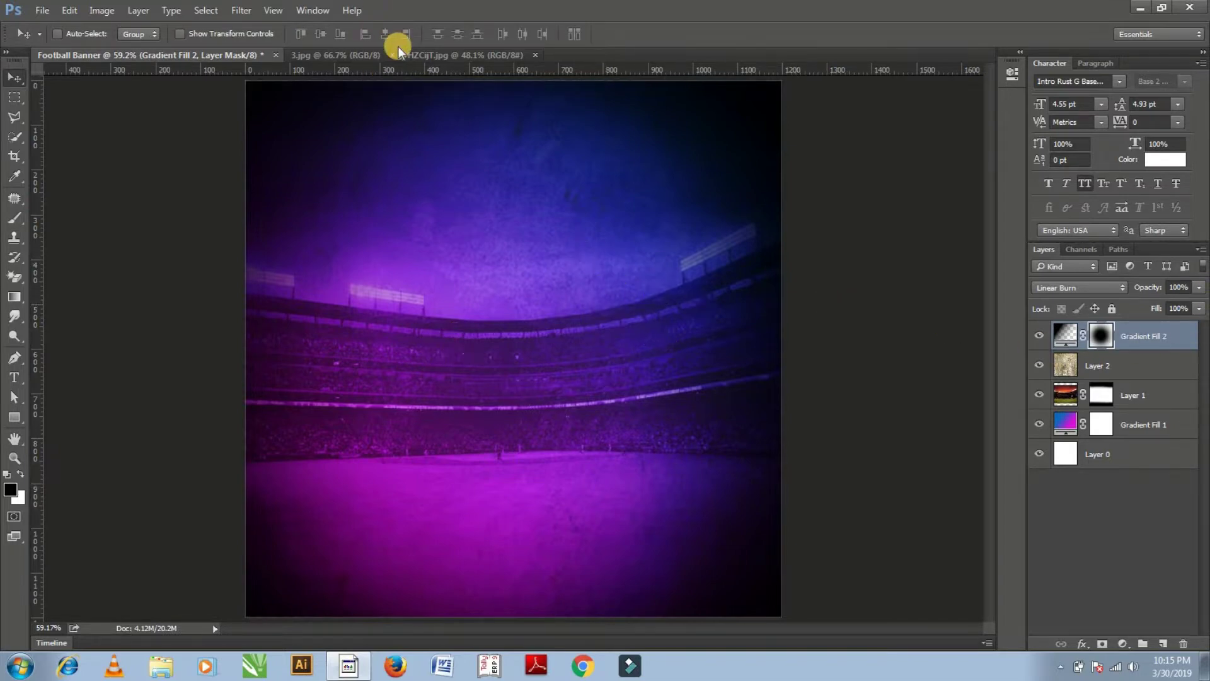
Close the 3.jpg grunge texture and HZCijT.jpg stadium documents
left_click(372, 63)
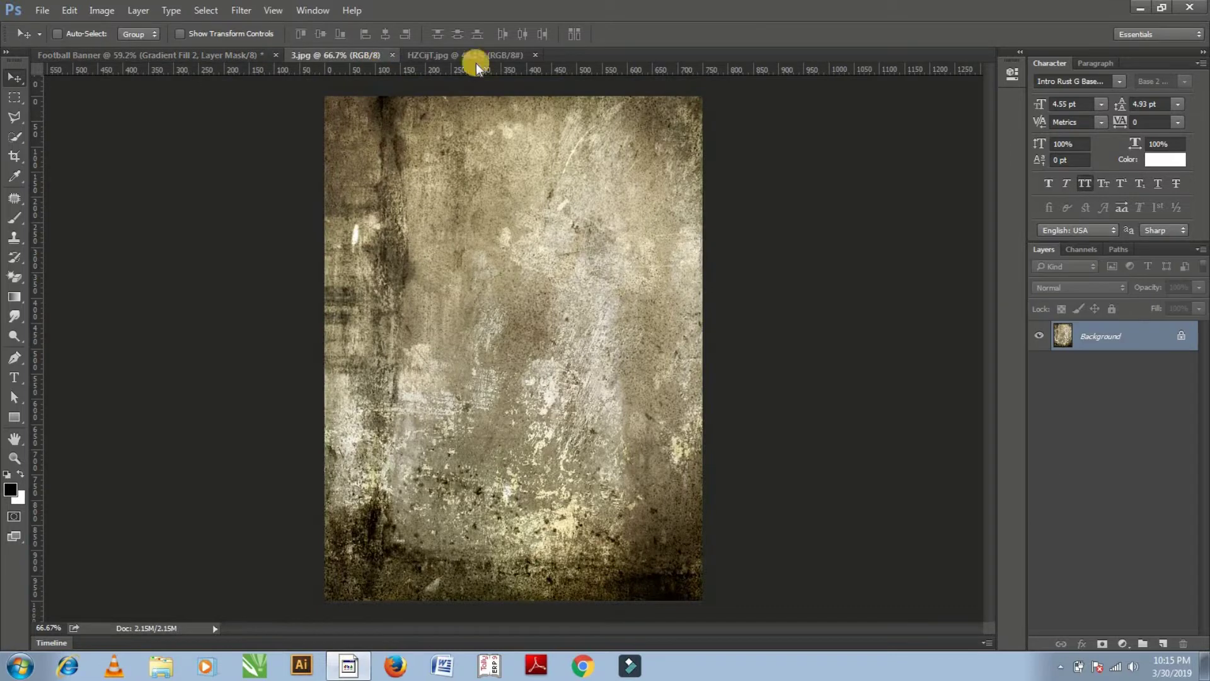
left_click(391, 55)
left_click(378, 54)
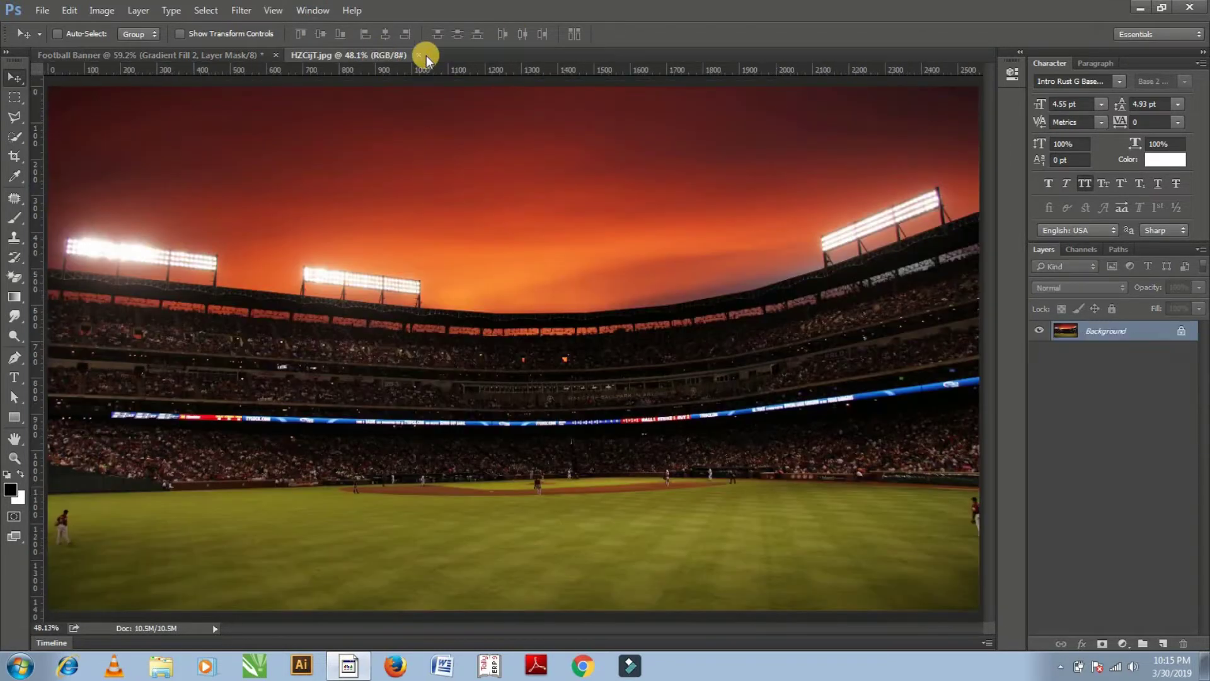
left_click(419, 55)
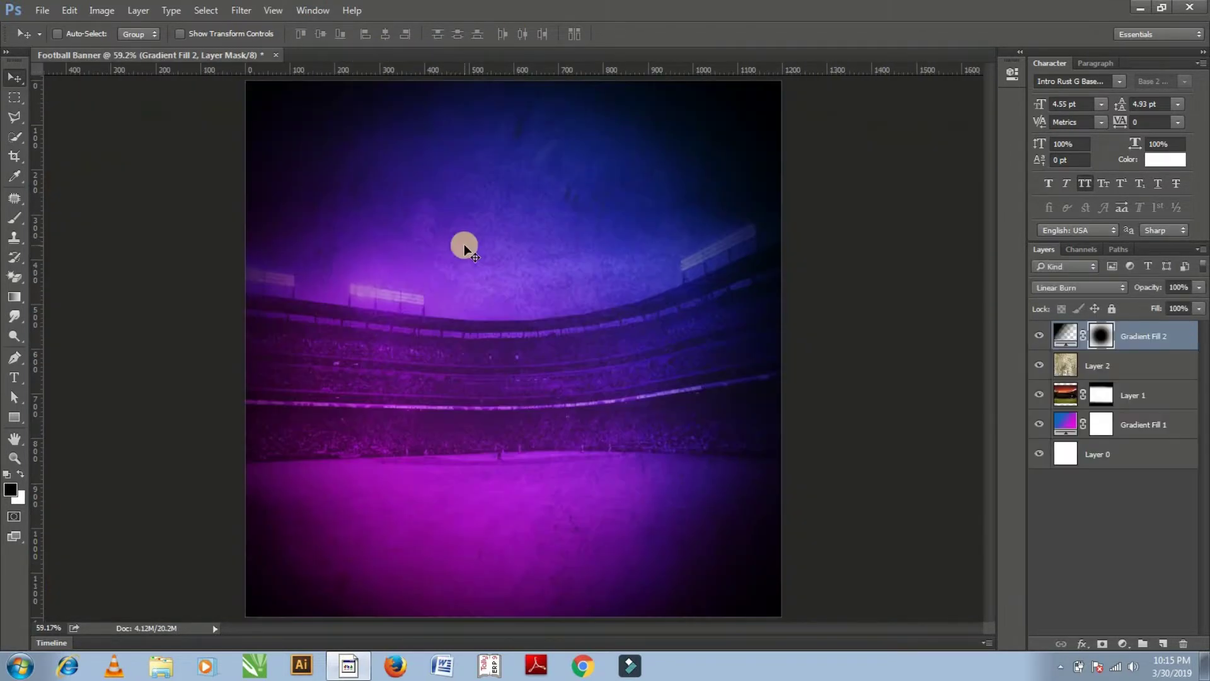
Open the running player cutout and Lionel-Messi1 images, dragging Messi toward the banner
key("ctrl+o")
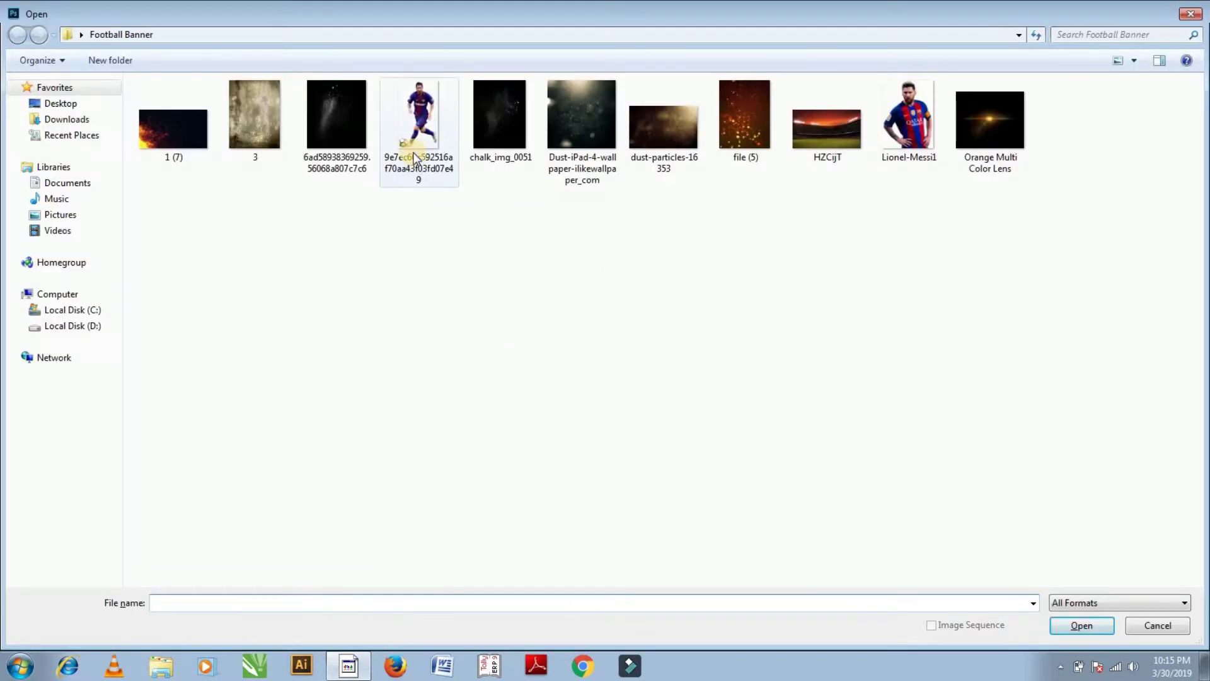
left_click(414, 152)
left_click(920, 130, "ctrl")
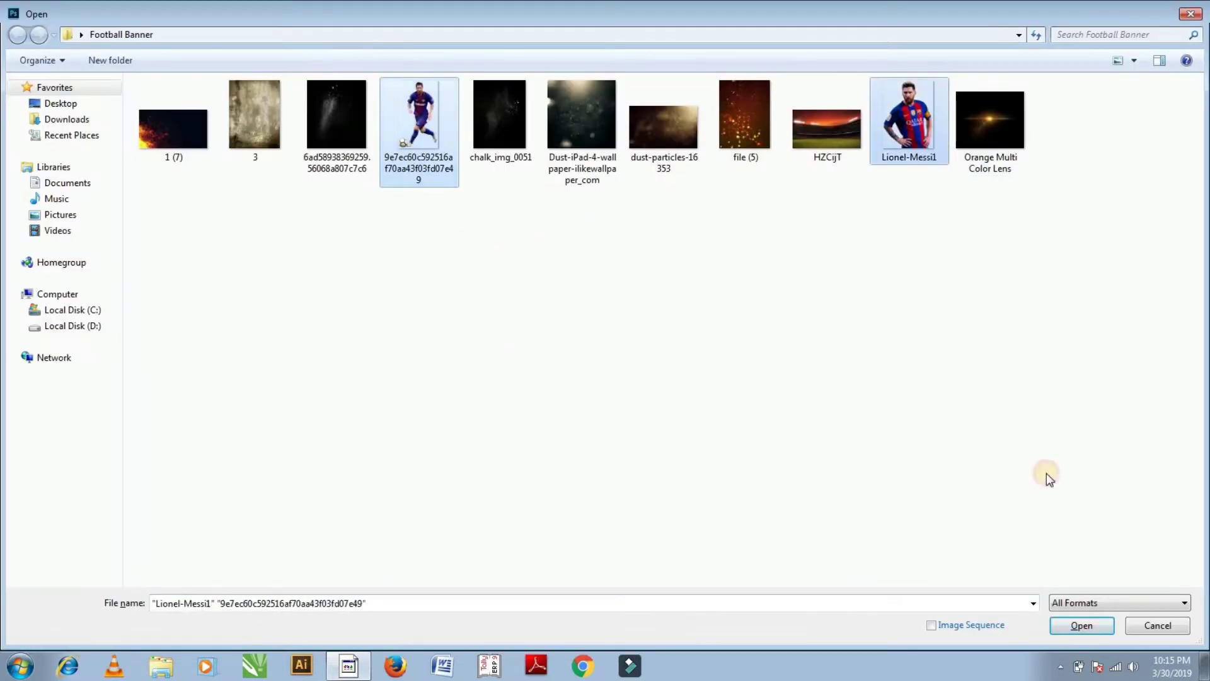
left_click(1082, 625)
left_click_drag(533, 244, 268, 70)
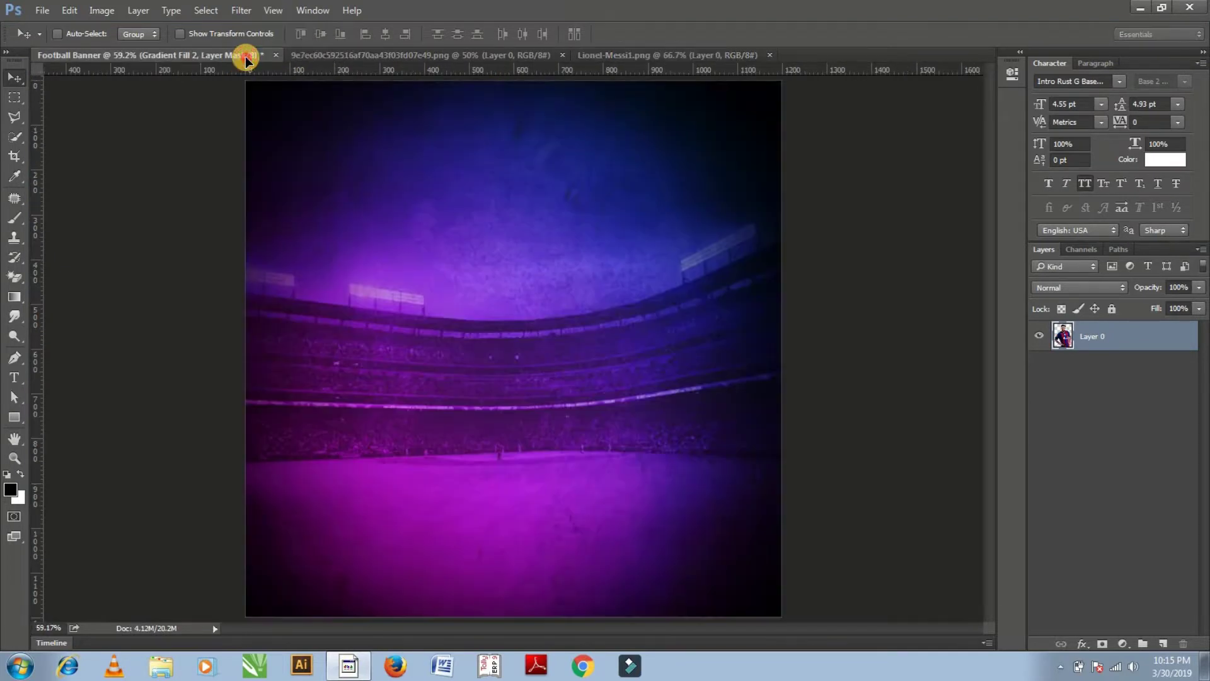
Drop Messi onto the banner, scaled down, slightly tilted, and centred over the stadium
mouse_move(268, 70)
left_mouse_down()
mouse_move(498, 222)
mouse_move(525, 253)
left_mouse_up()
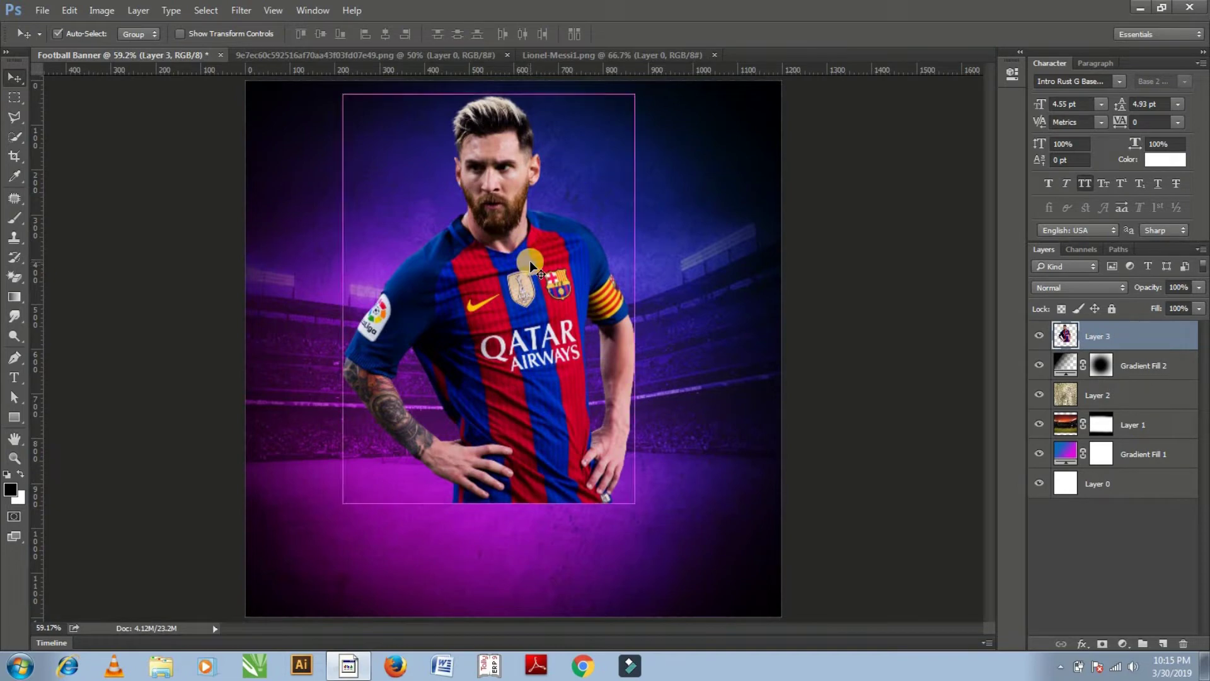
key("ctrl+t")
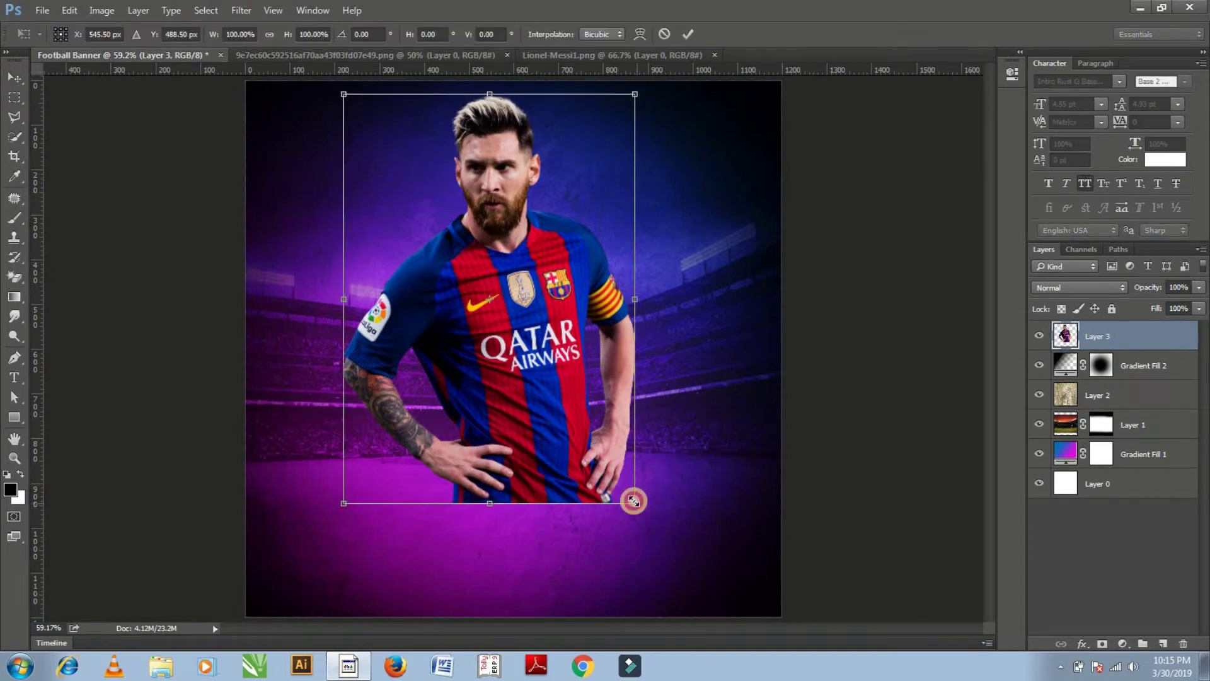
mouse_move(634, 502)
left_mouse_down()
mouse_move(611, 444)
mouse_move(589, 439)
left_mouse_up()
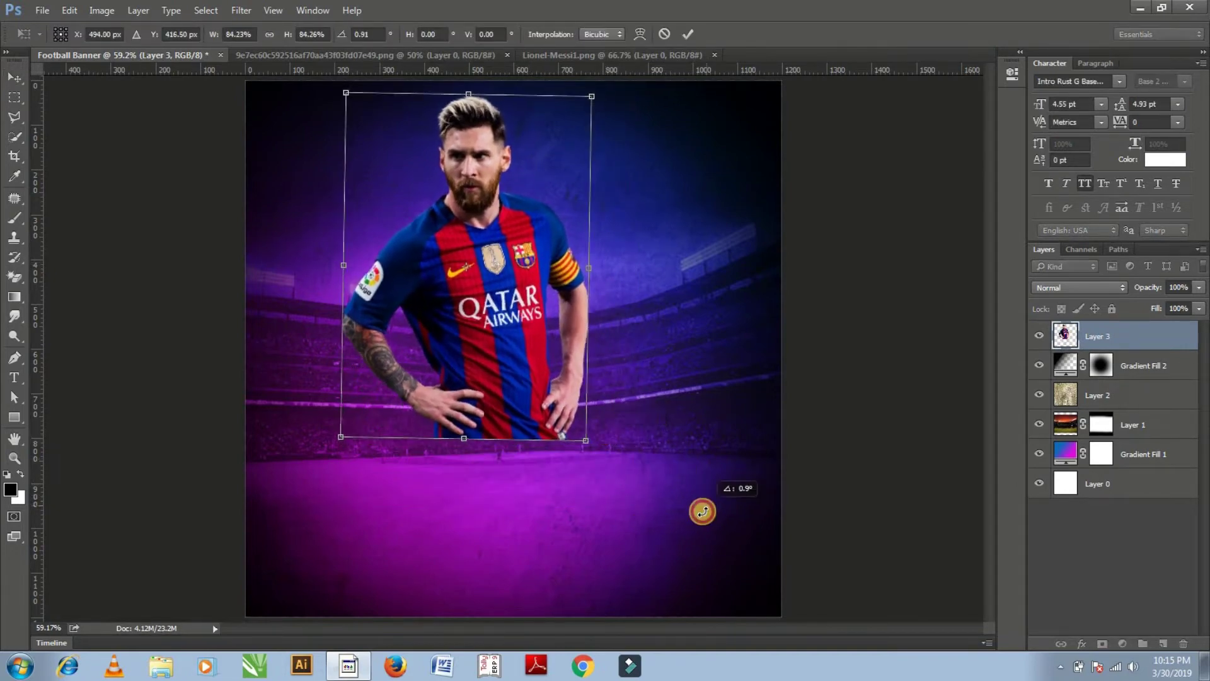
left_click_drag(701, 507, 673, 482)
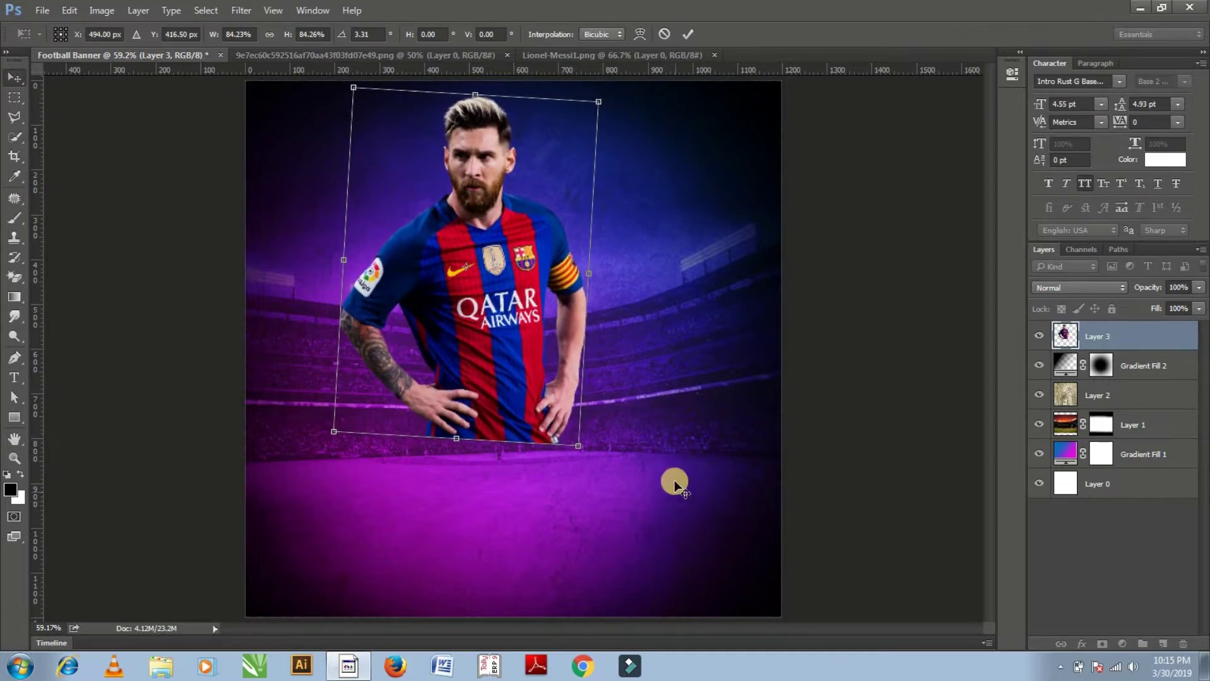
key("Return")
left_click_drag(554, 357, 579, 357)
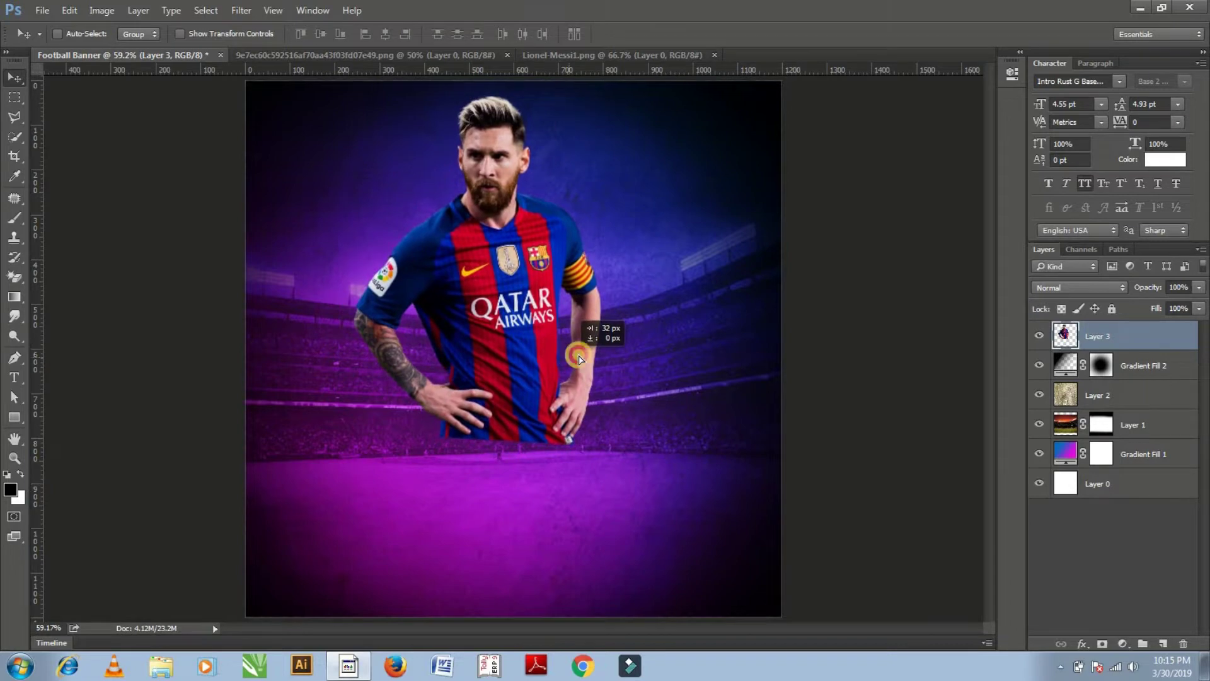
left_click_drag(579, 359, 588, 361)
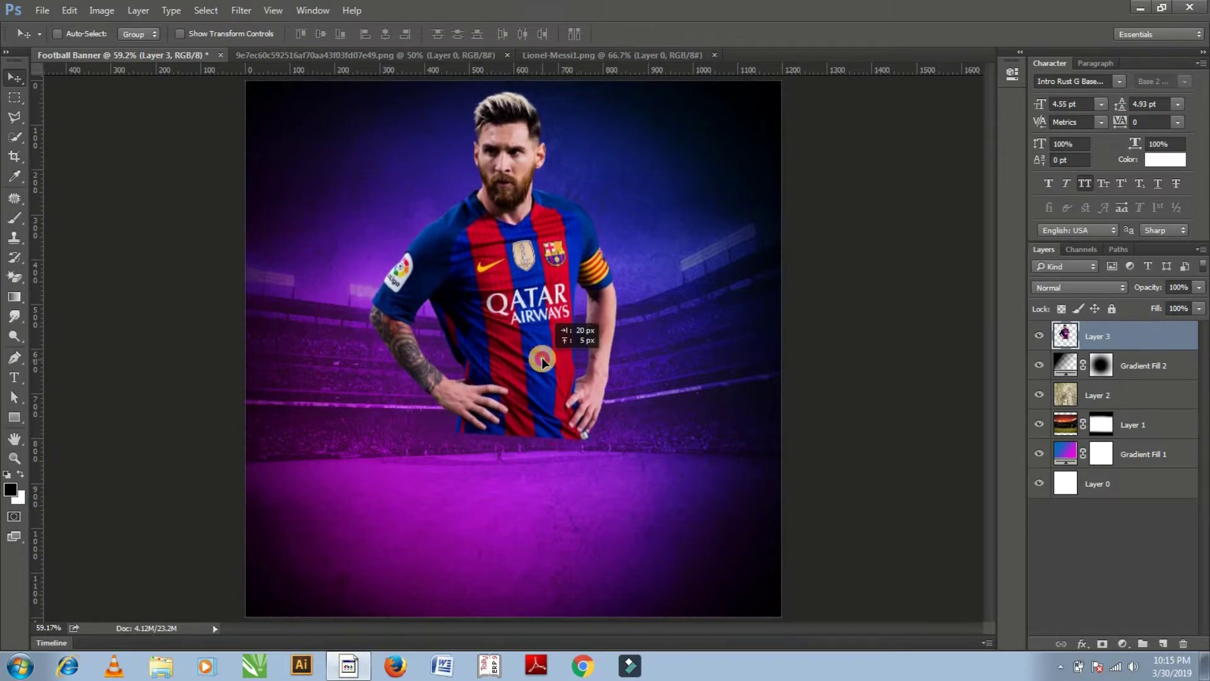
left_click(241, 10)
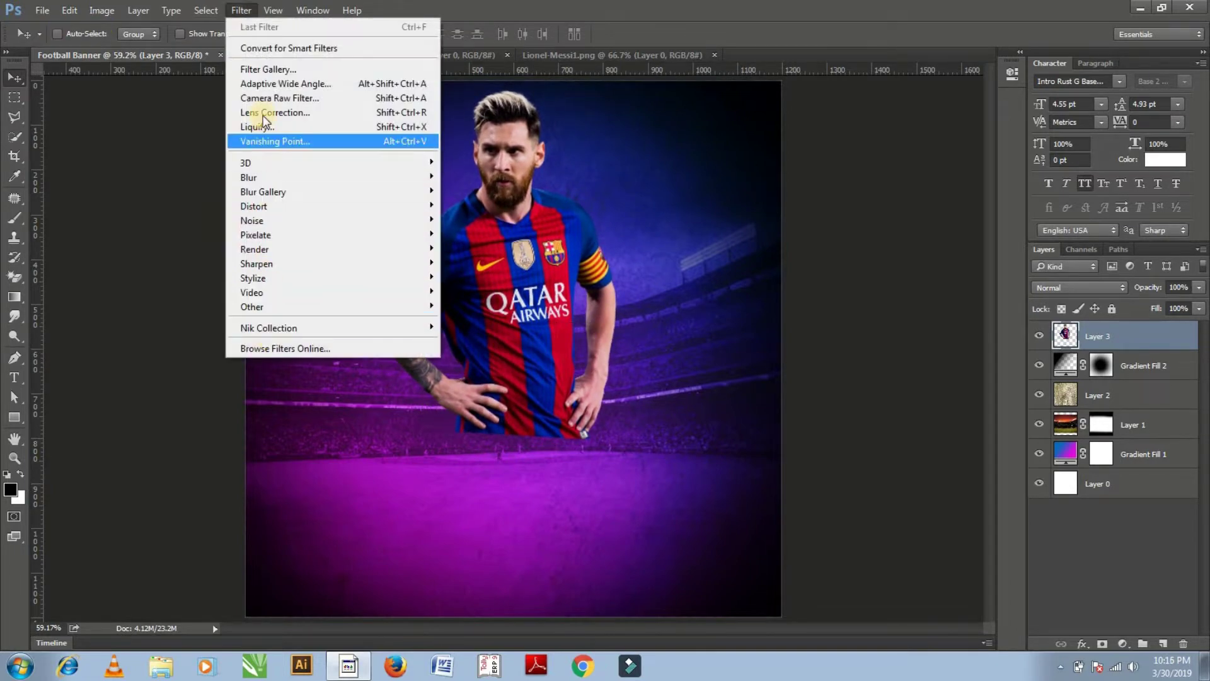
Apply a Camera Raw Filter to Messi with Clarity +31 and deeper blacks
left_click(269, 99)
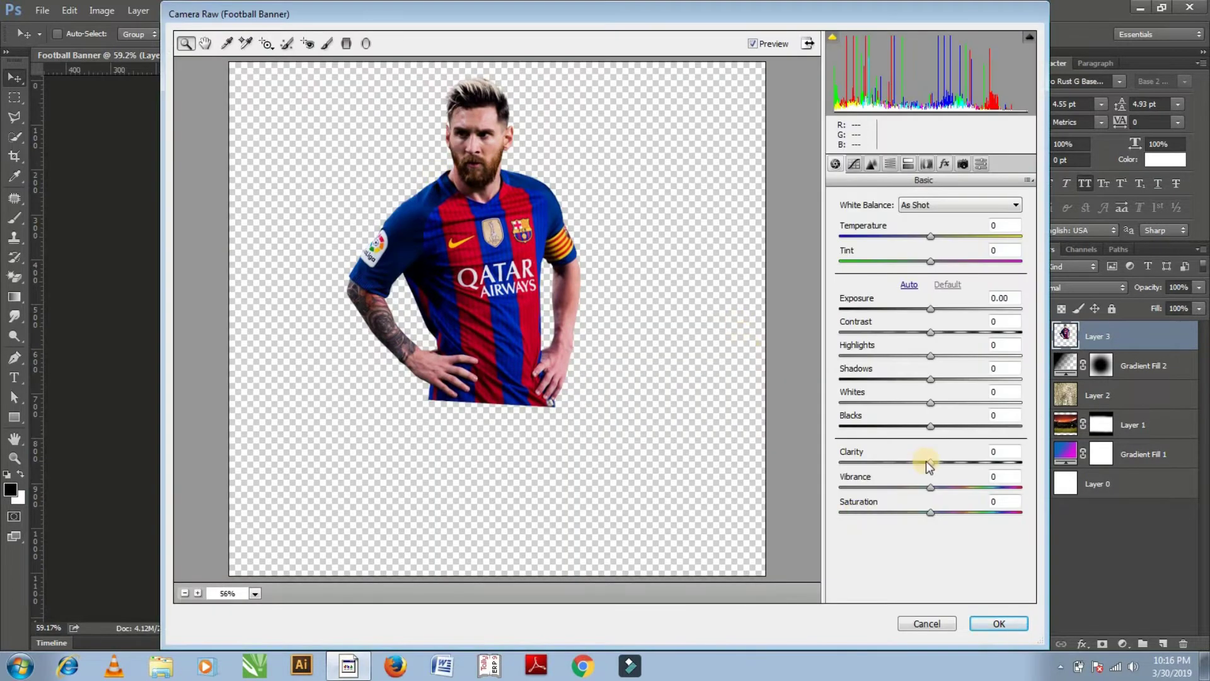
mouse_move(930, 462)
left_mouse_down()
mouse_move(959, 463)
mouse_move(911, 426)
left_mouse_up()
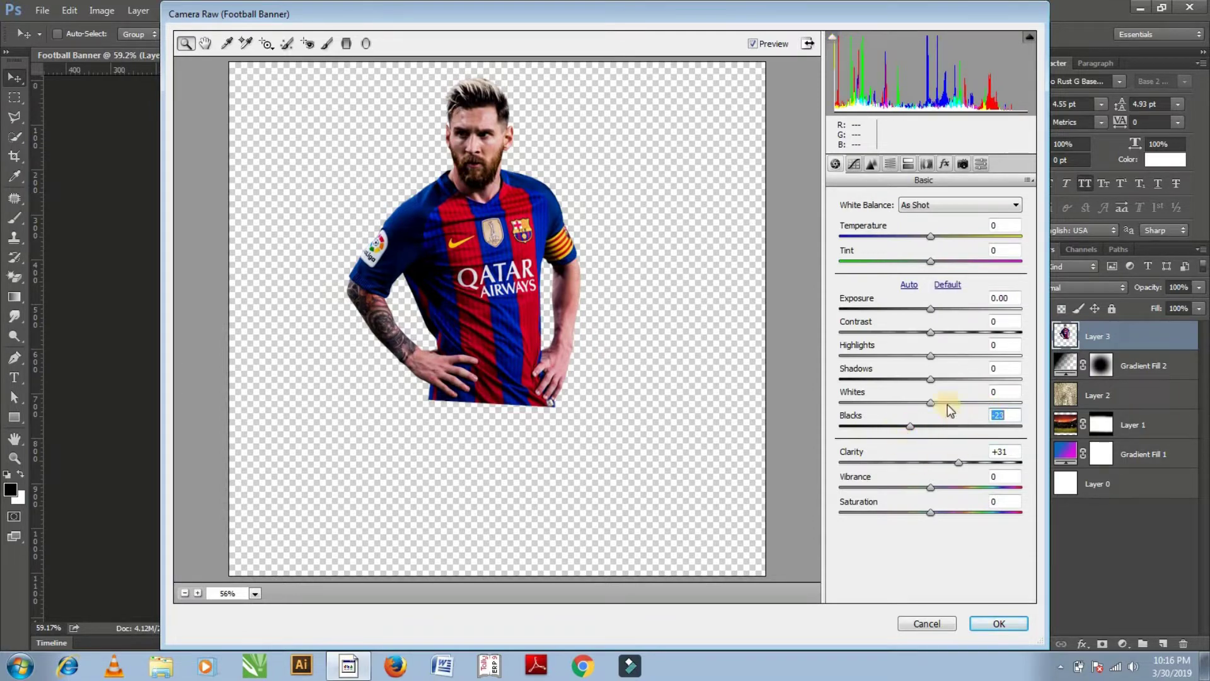
left_click(999, 624)
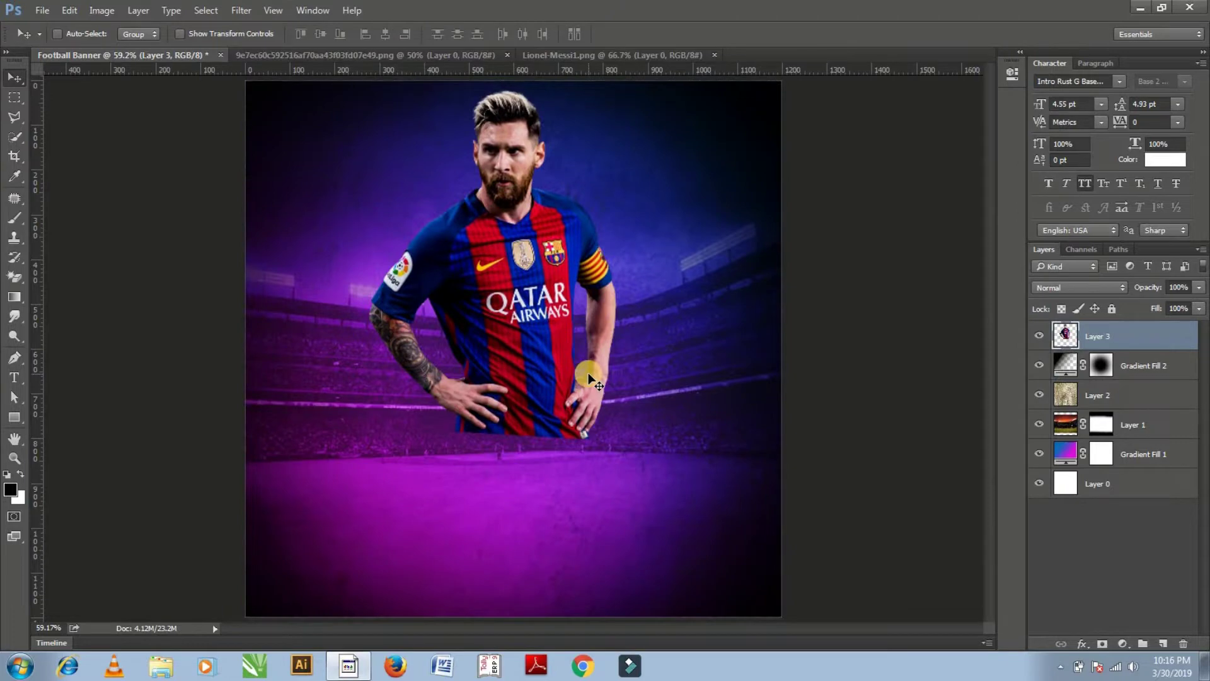
Set Layer 3 to Luminosity blend mode at 75% opacity
left_click(1068, 289)
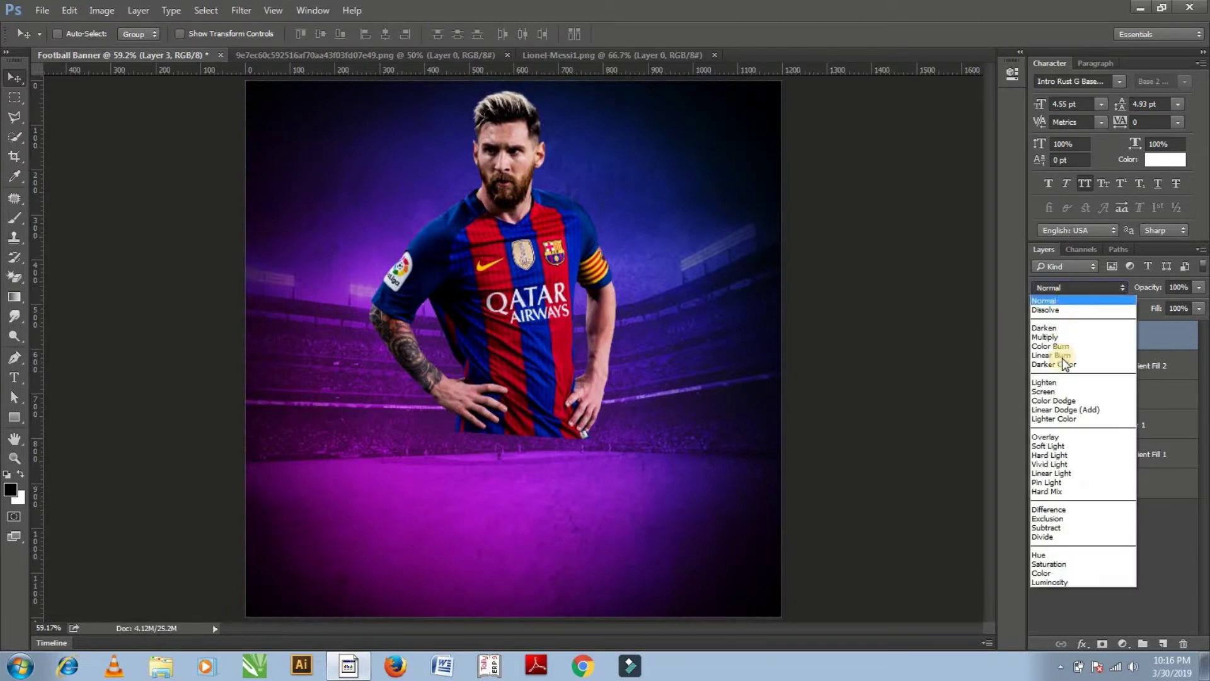
left_click(1091, 581)
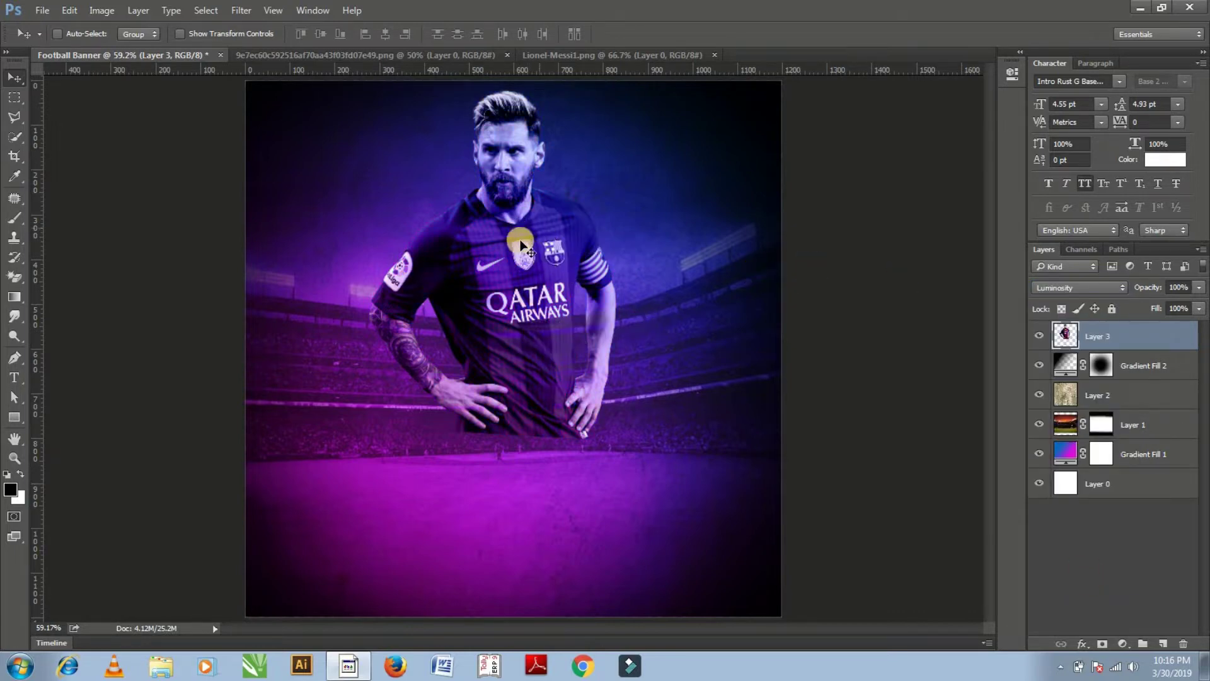
left_click(524, 255)
left_click(1199, 286)
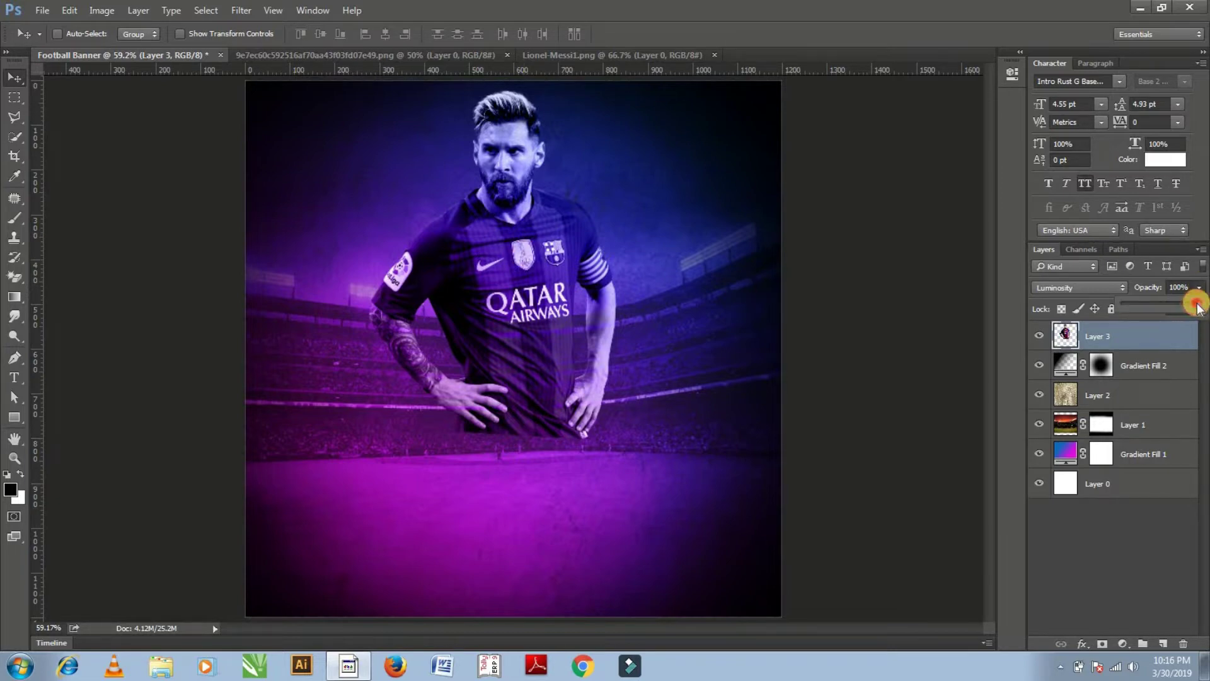
left_click_drag(1196, 304, 1182, 309)
left_click(940, 370)
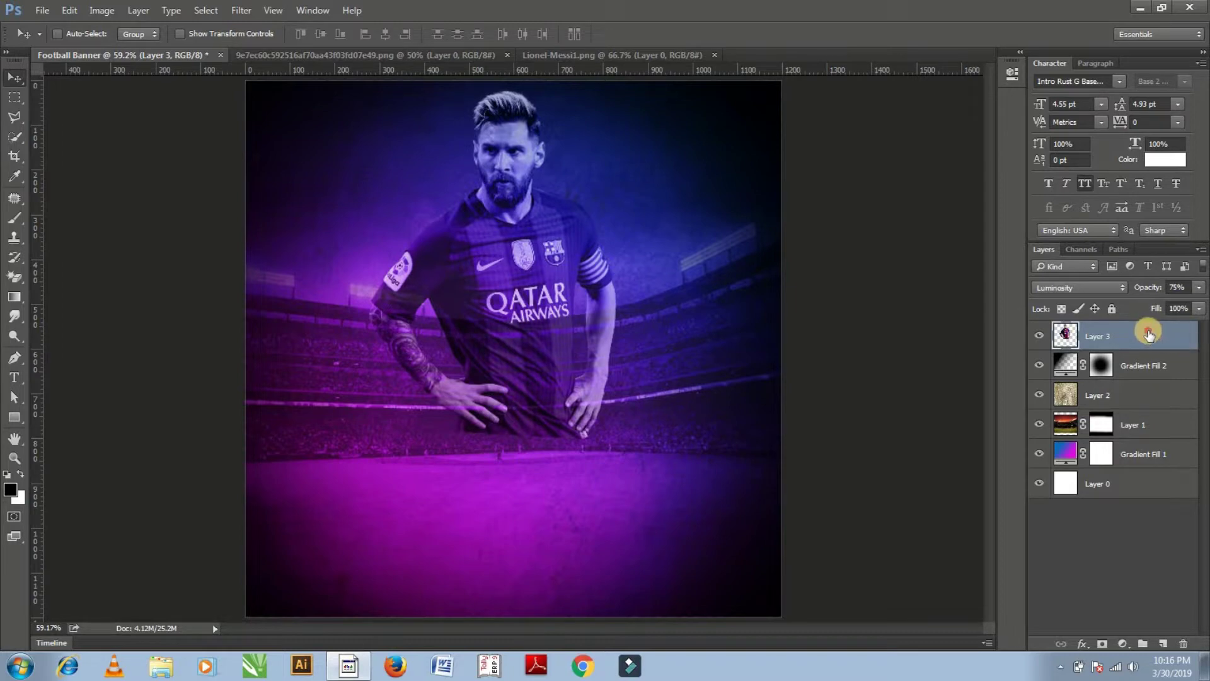
Add a Brightness/Contrast adjustment with brightness -95 and raised contrast
left_click(1123, 643)
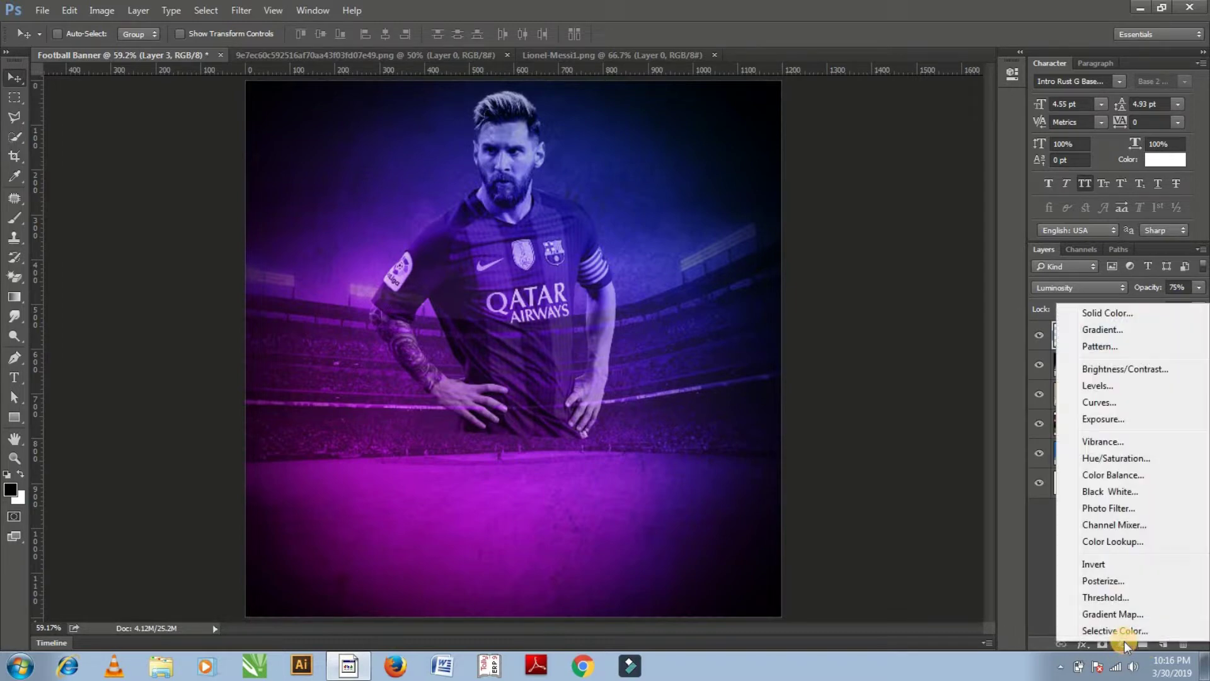
left_click(1113, 371)
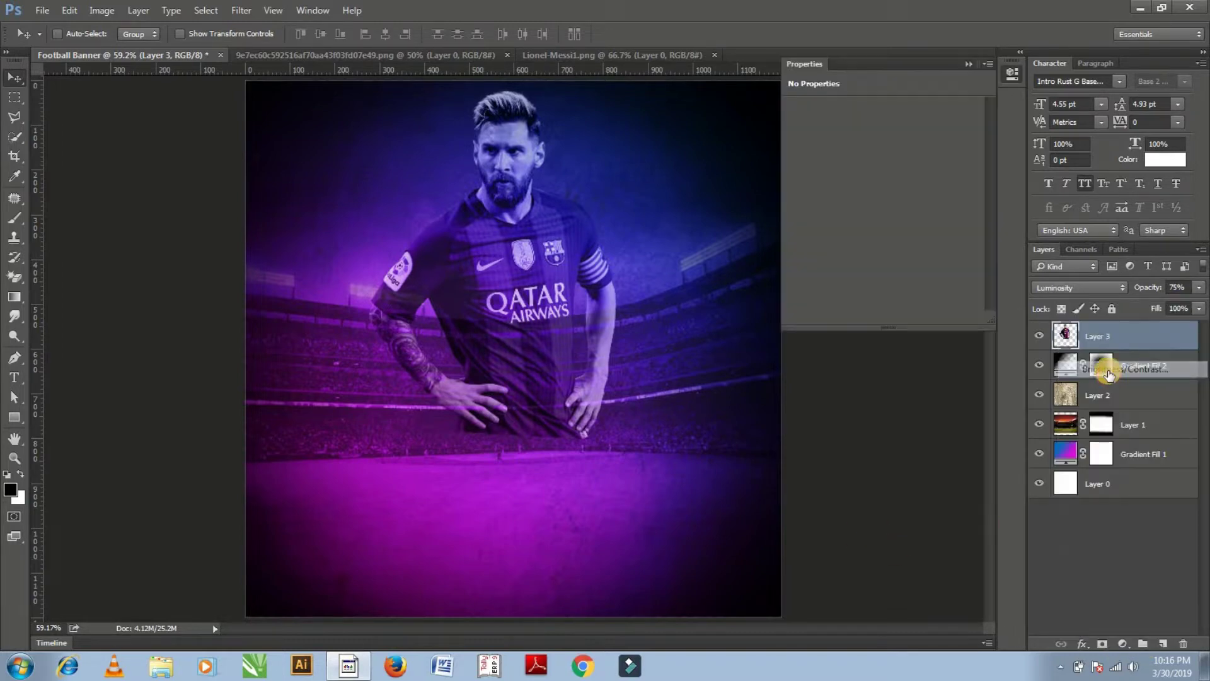
left_click_drag(883, 148, 835, 145)
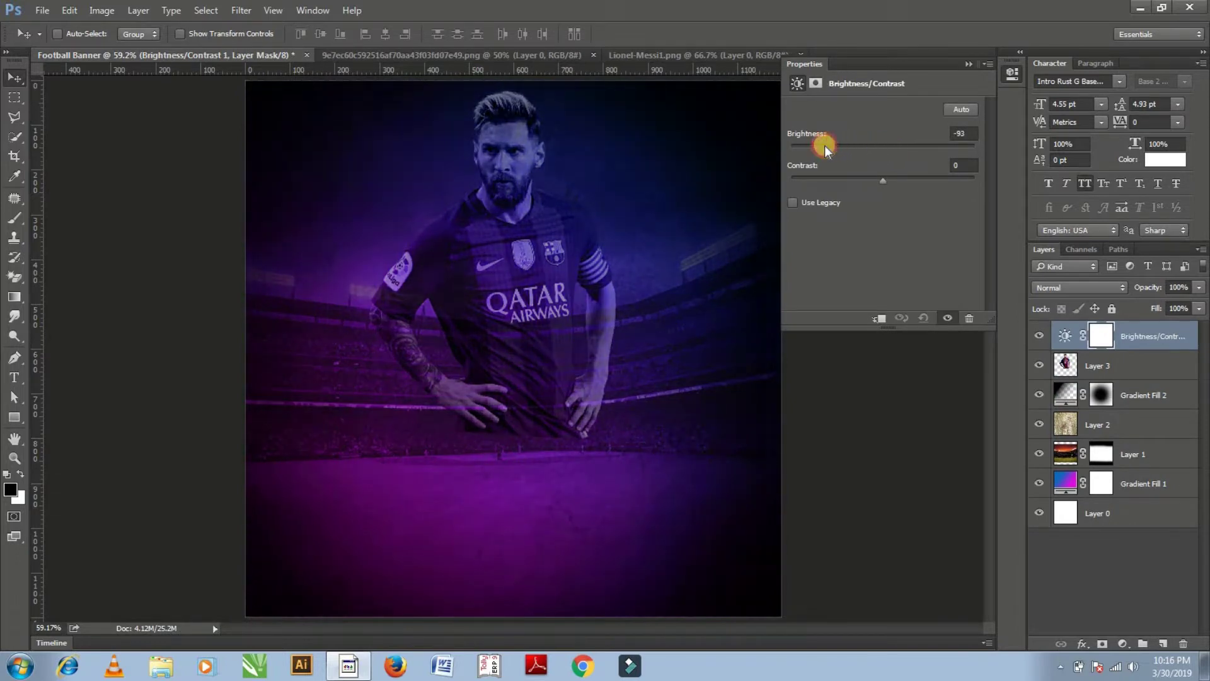
left_click_drag(824, 147, 823, 148)
left_click_drag(883, 182, 938, 183)
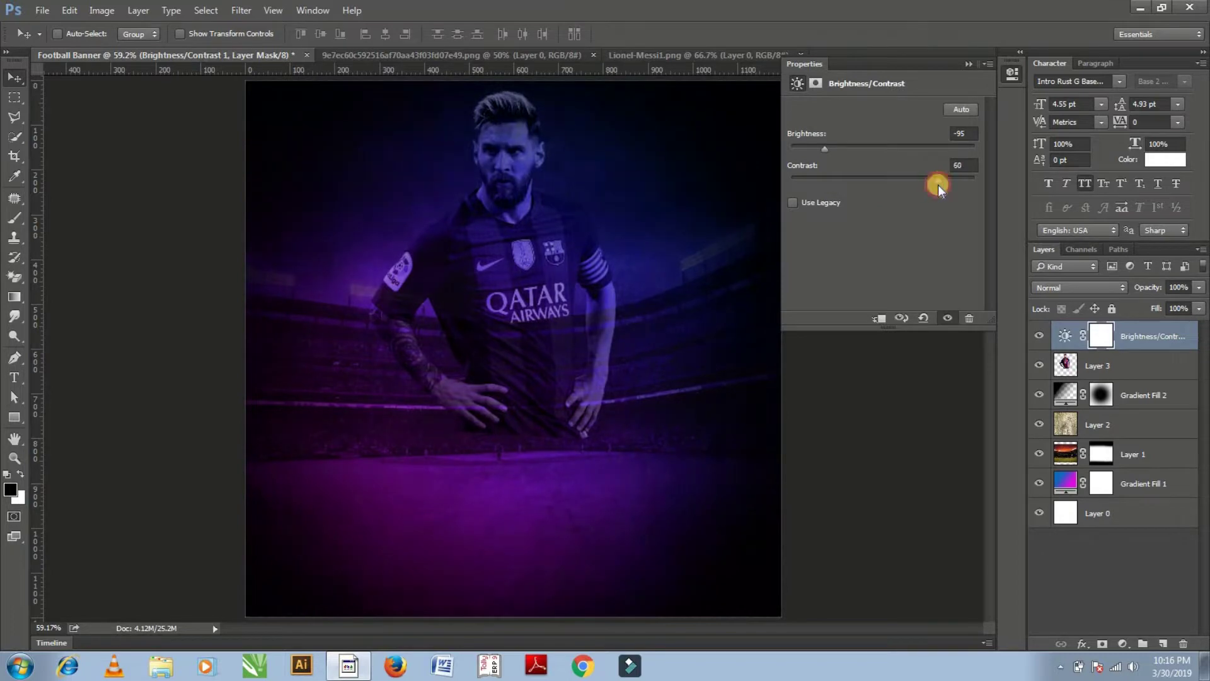
left_click(997, 166)
Paint the adjustment's mask near the pitch and clip the adjustment to Layer 3
left_click(1115, 366)
left_click(1088, 333)
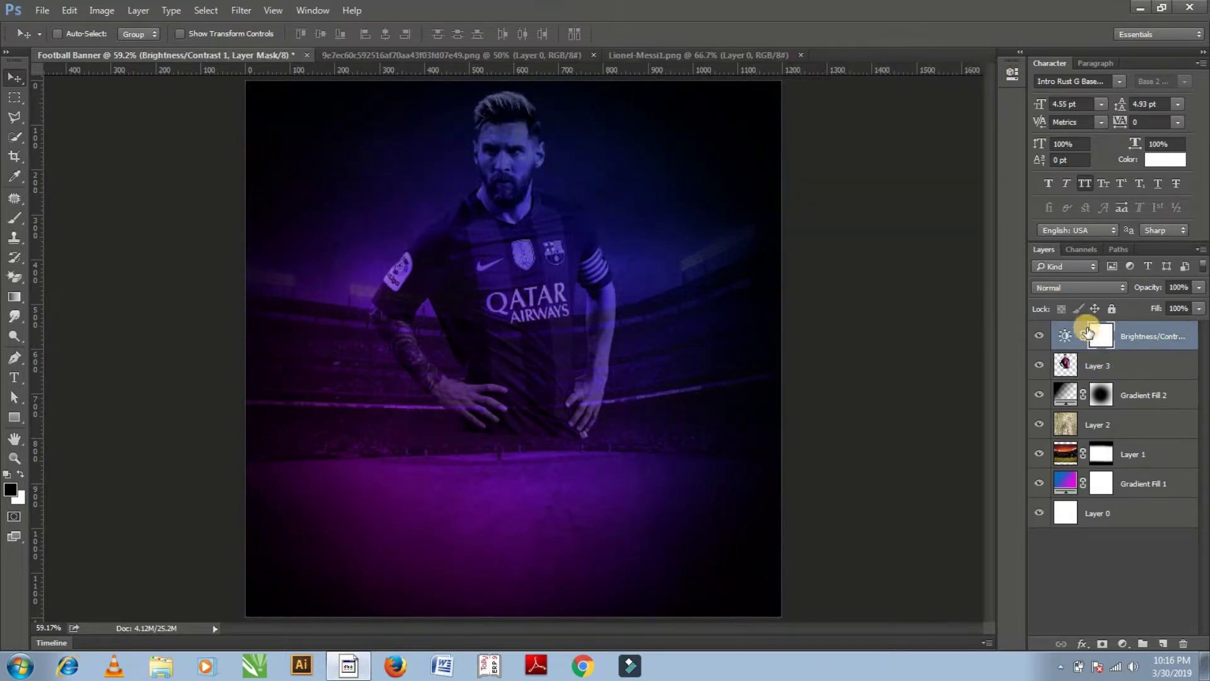
key("b")
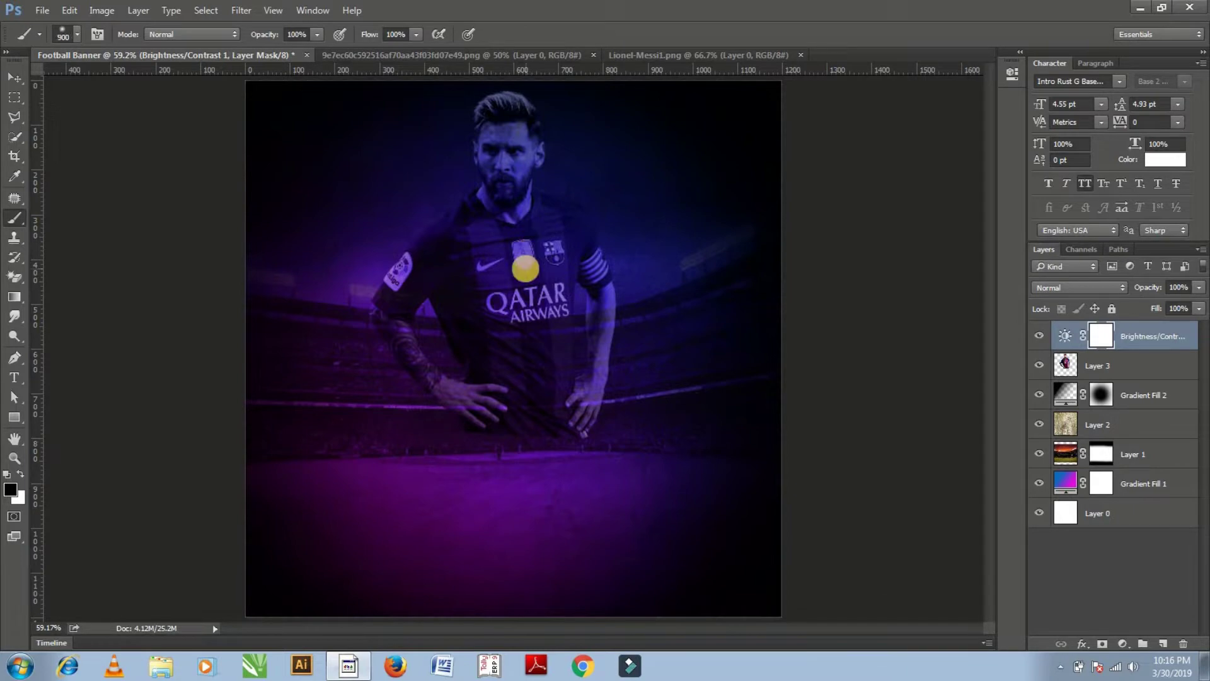
right_click(521, 269)
key("Escape")
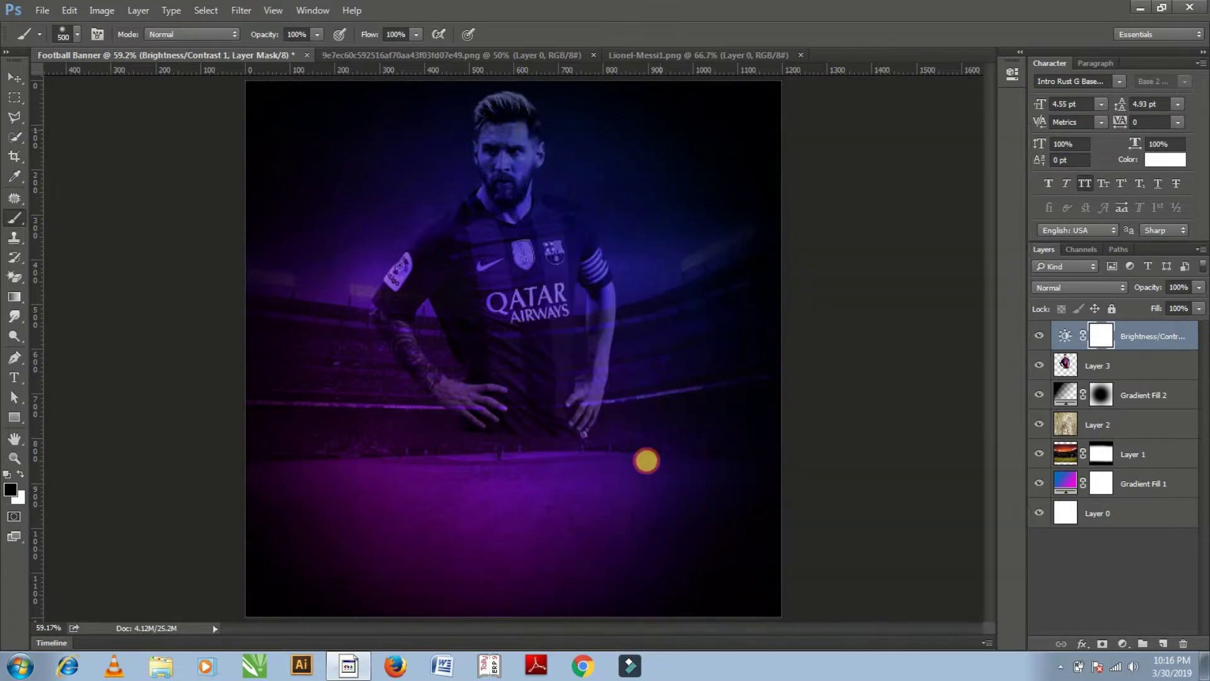
left_click(638, 405)
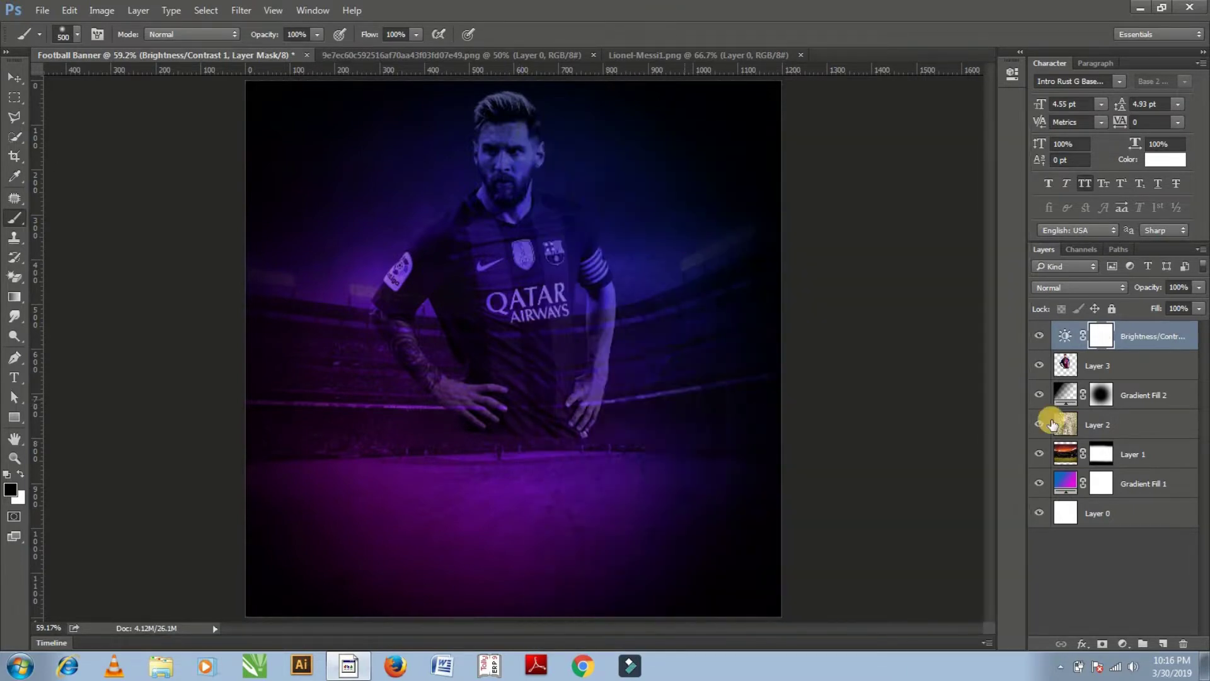
double_click(1065, 336)
left_click(883, 322)
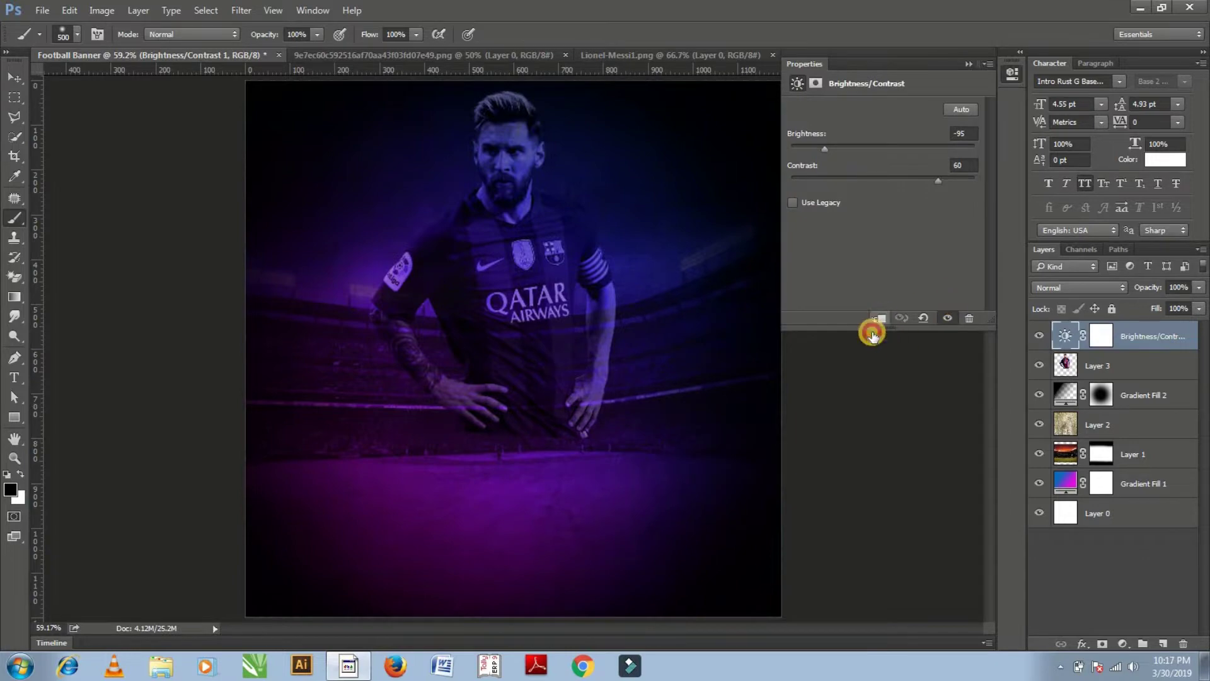
left_click(969, 63)
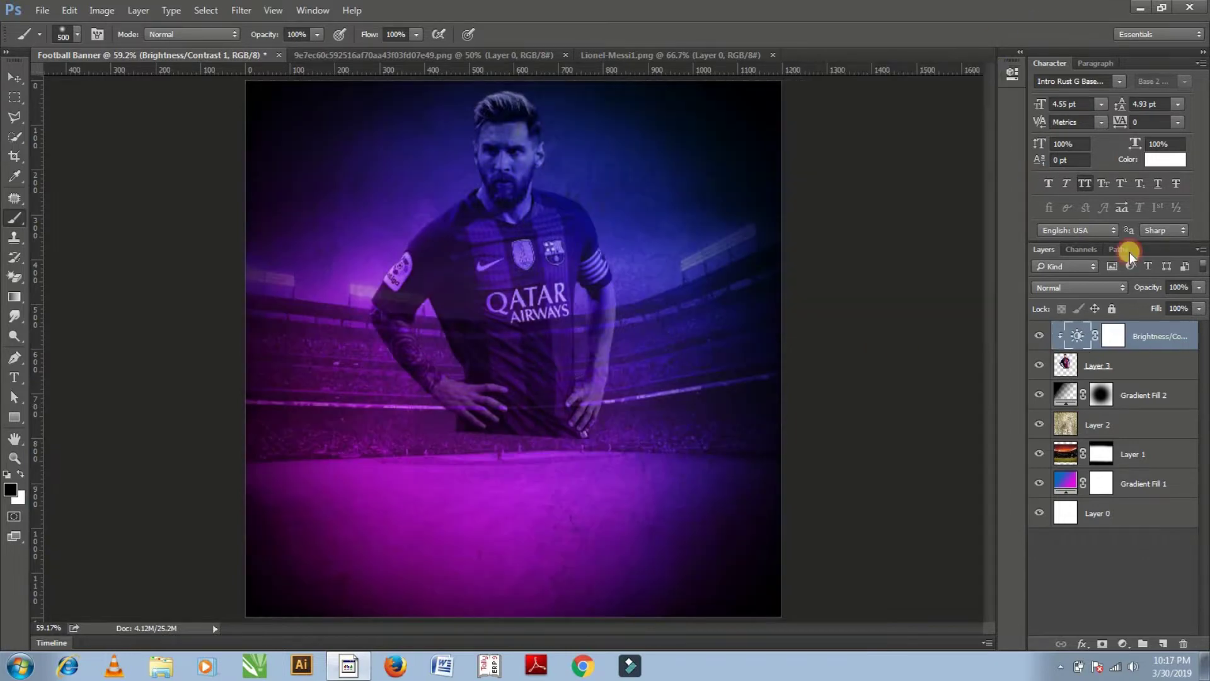
Paint the Brightness/Contrast mask over the backdrop player's arm and body, then select Layer 3
left_click(1114, 334)
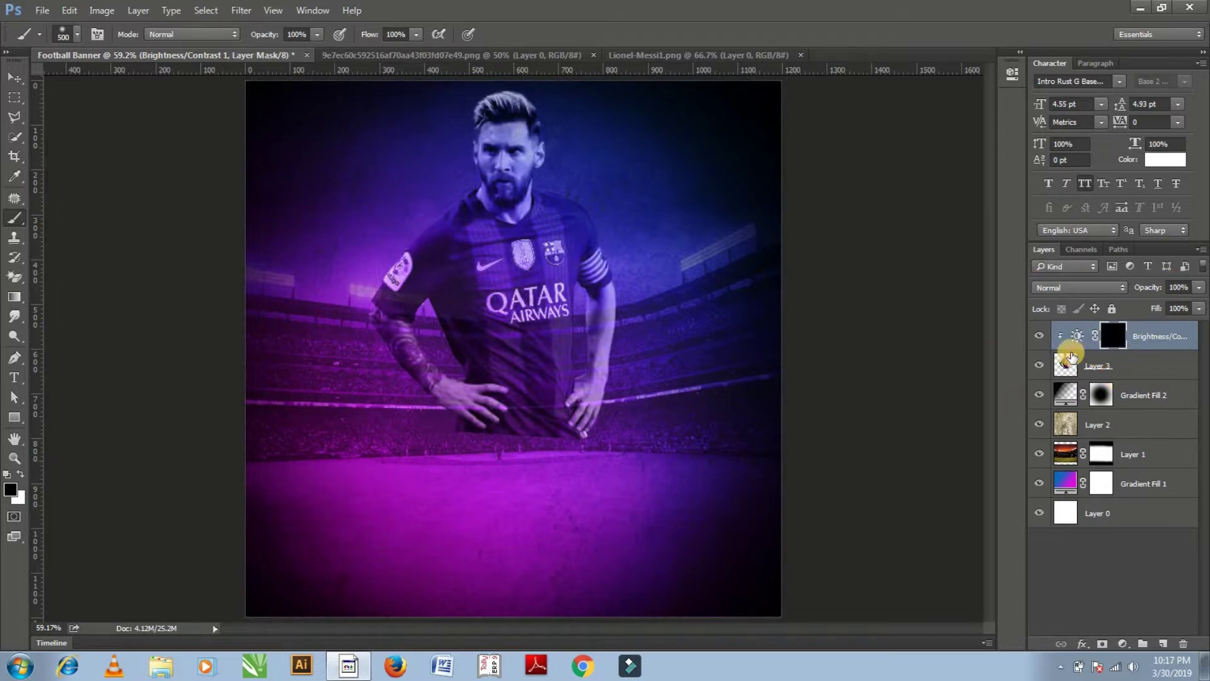
left_click(622, 405)
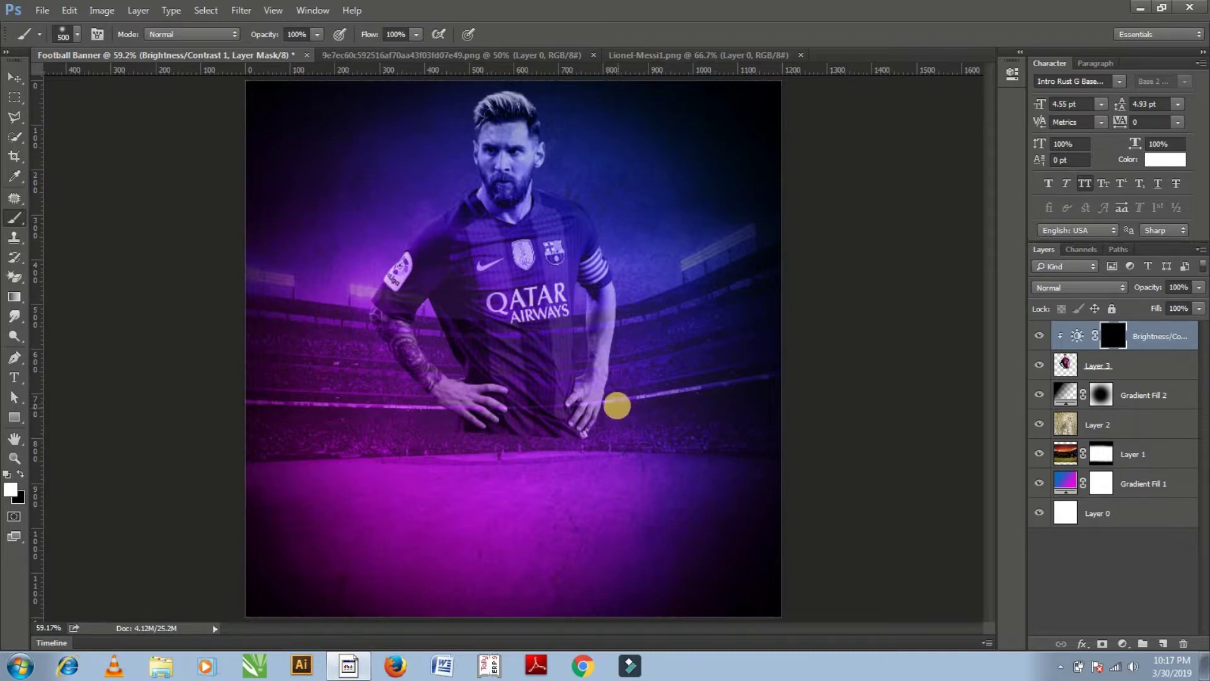
mouse_move(616, 405)
left_mouse_down()
mouse_move(645, 464)
mouse_move(227, 437)
left_mouse_up()
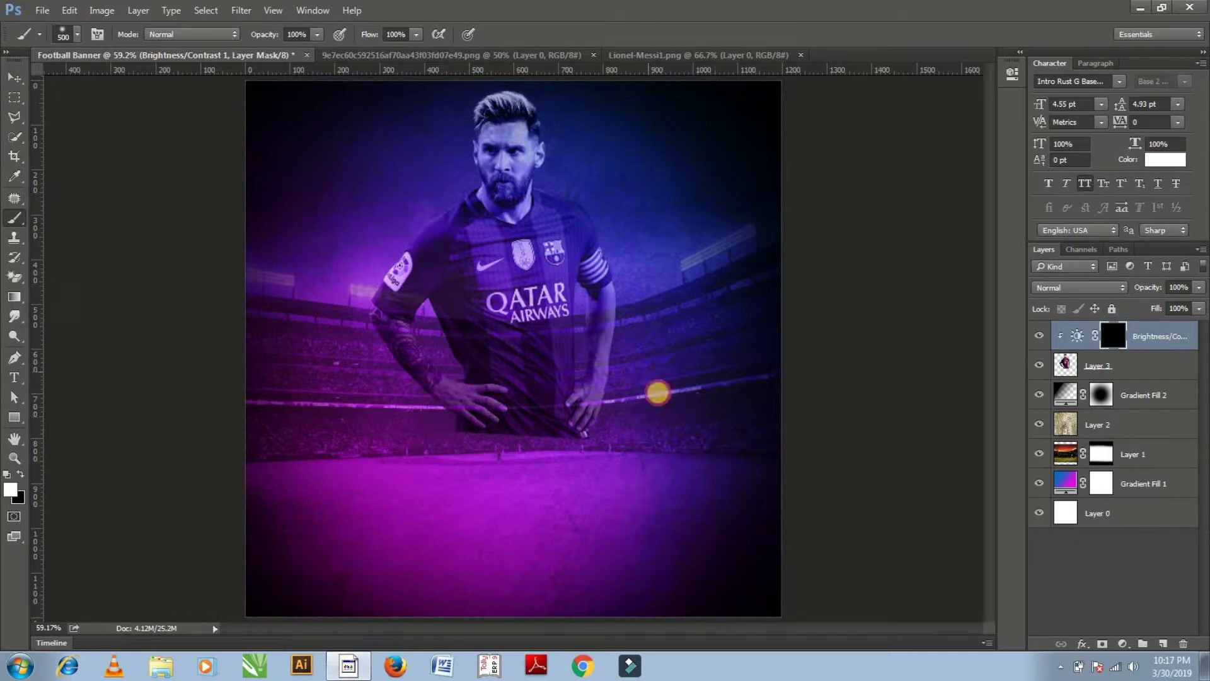
left_click_drag(673, 378, 654, 319)
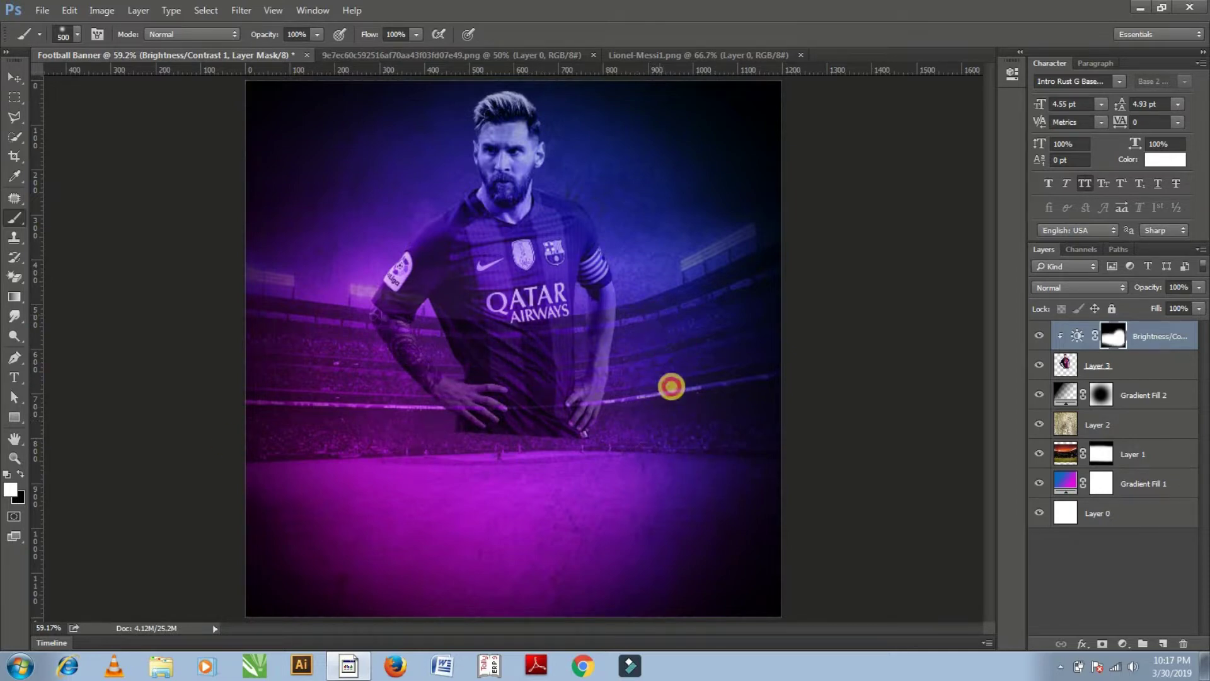
left_click(14, 77)
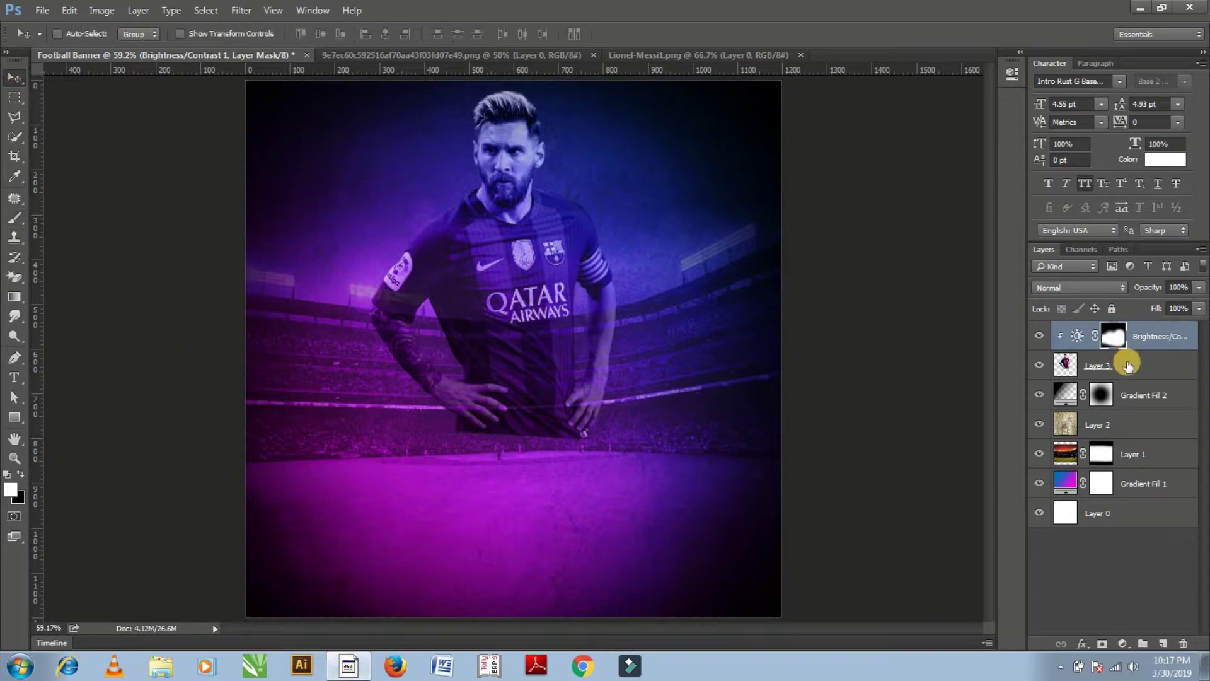
left_click(1128, 365)
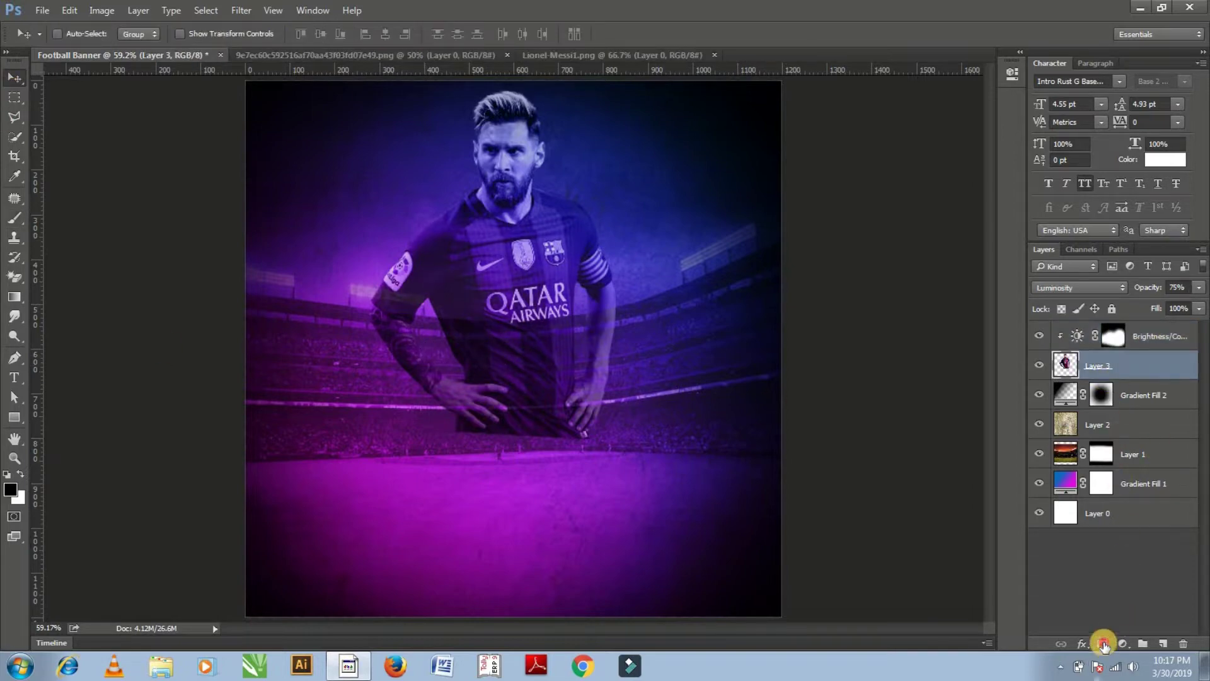
Add a layer mask to Layer 3 and fade its lower half with a vertical gradient
left_click(1103, 645)
key("x")
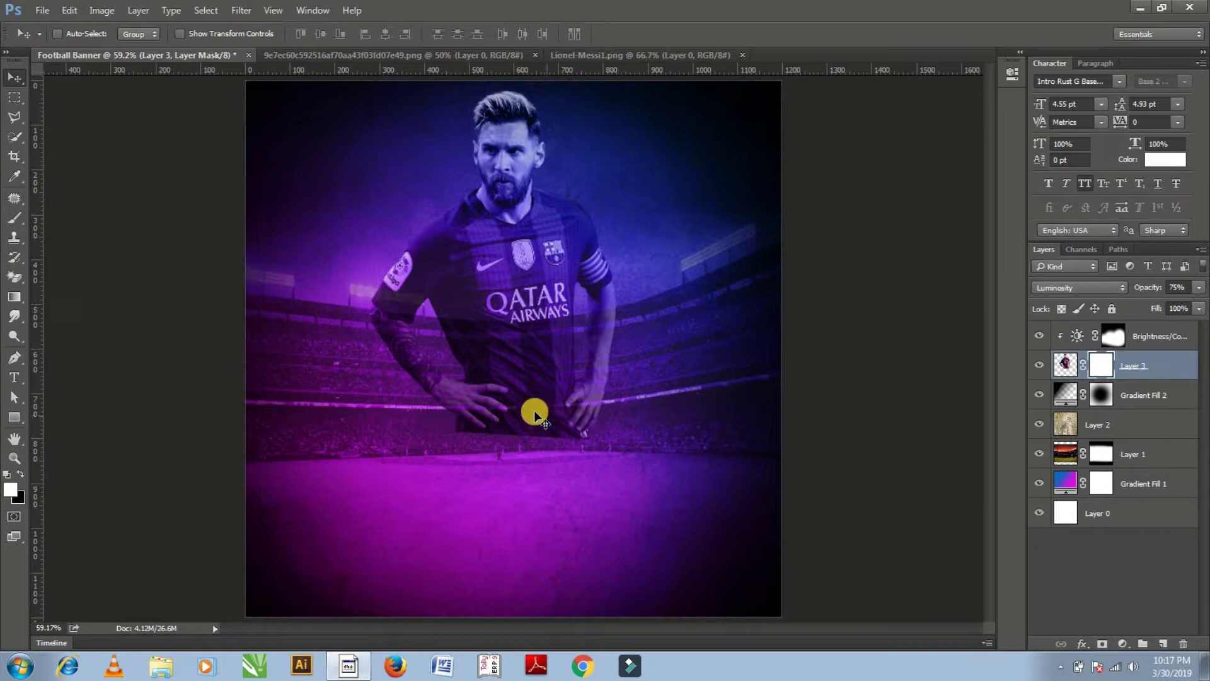
left_click(12, 298)
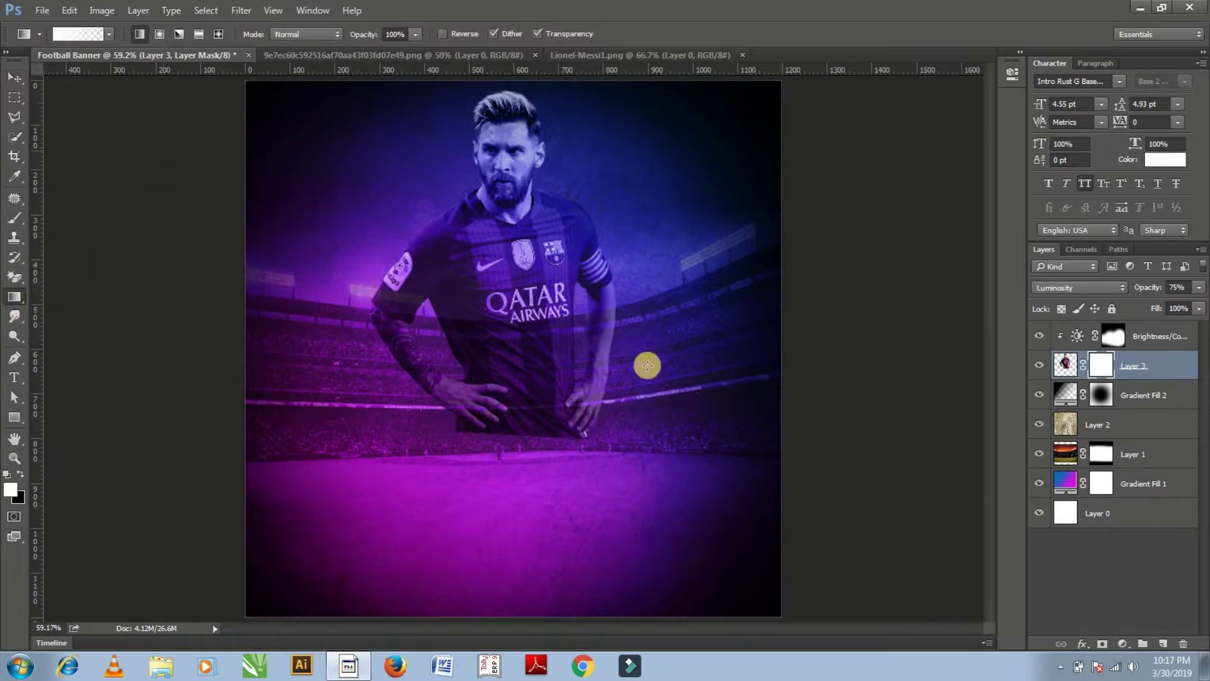
right_click(589, 332)
key("Escape")
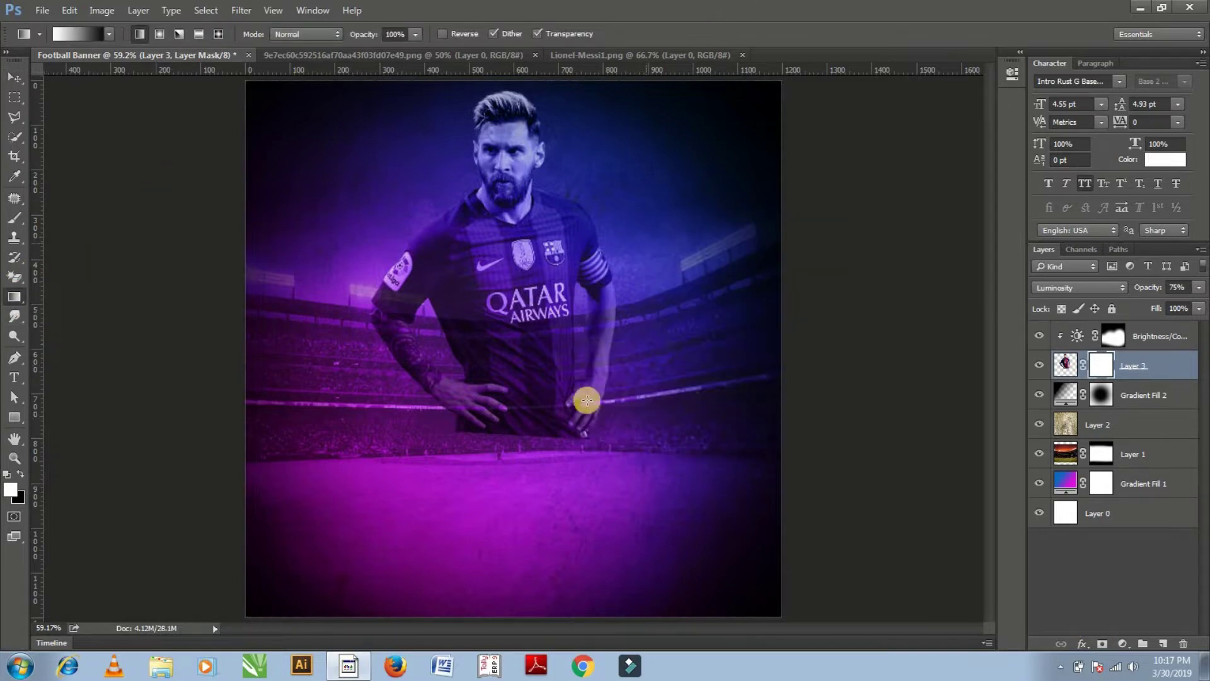
left_click_drag(523, 334, 523, 434)
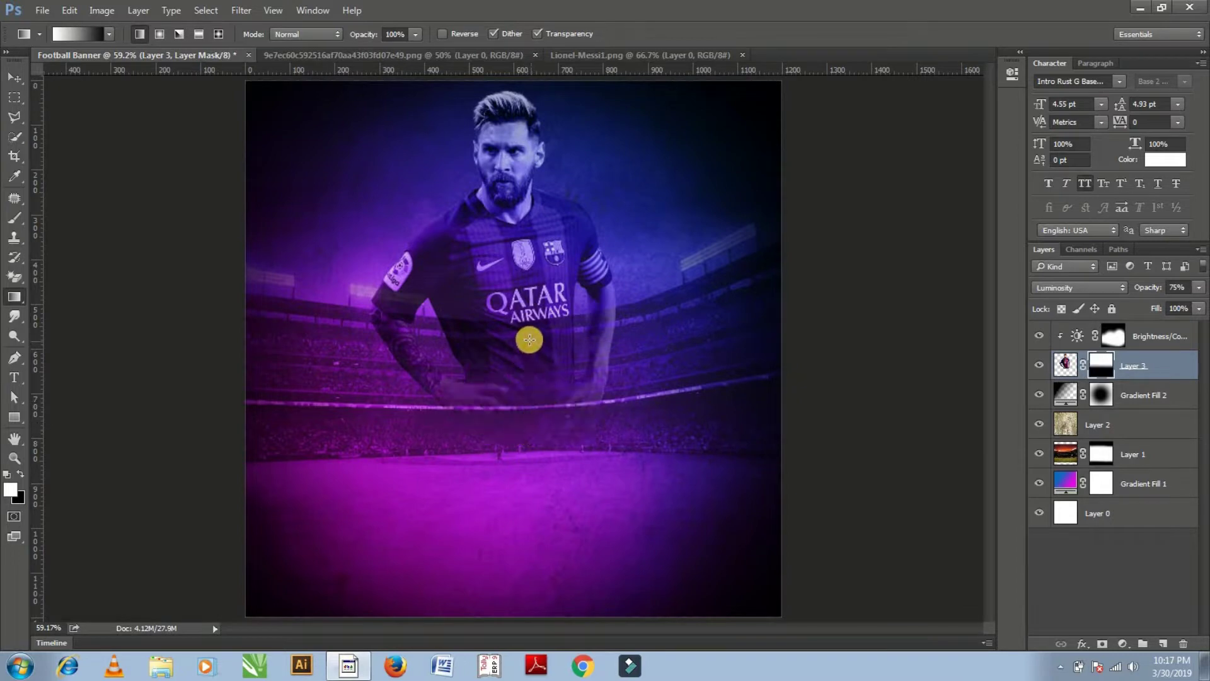
left_click_drag(529, 339, 531, 416)
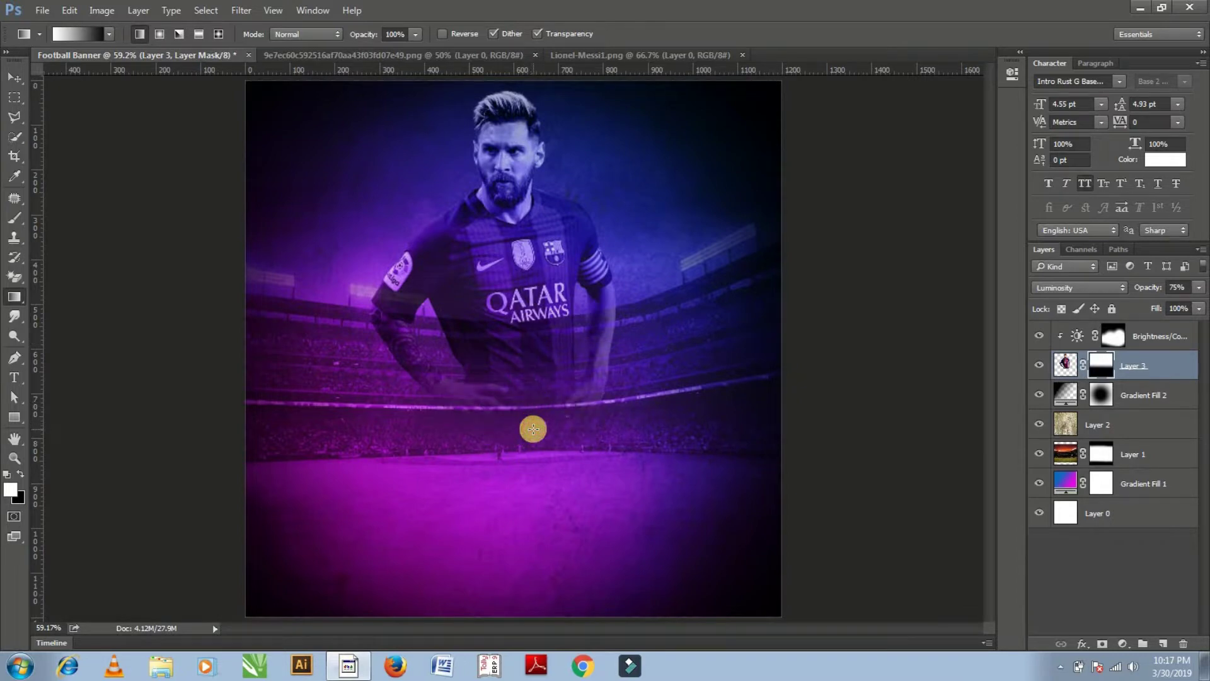
left_click_drag(528, 334, 522, 428)
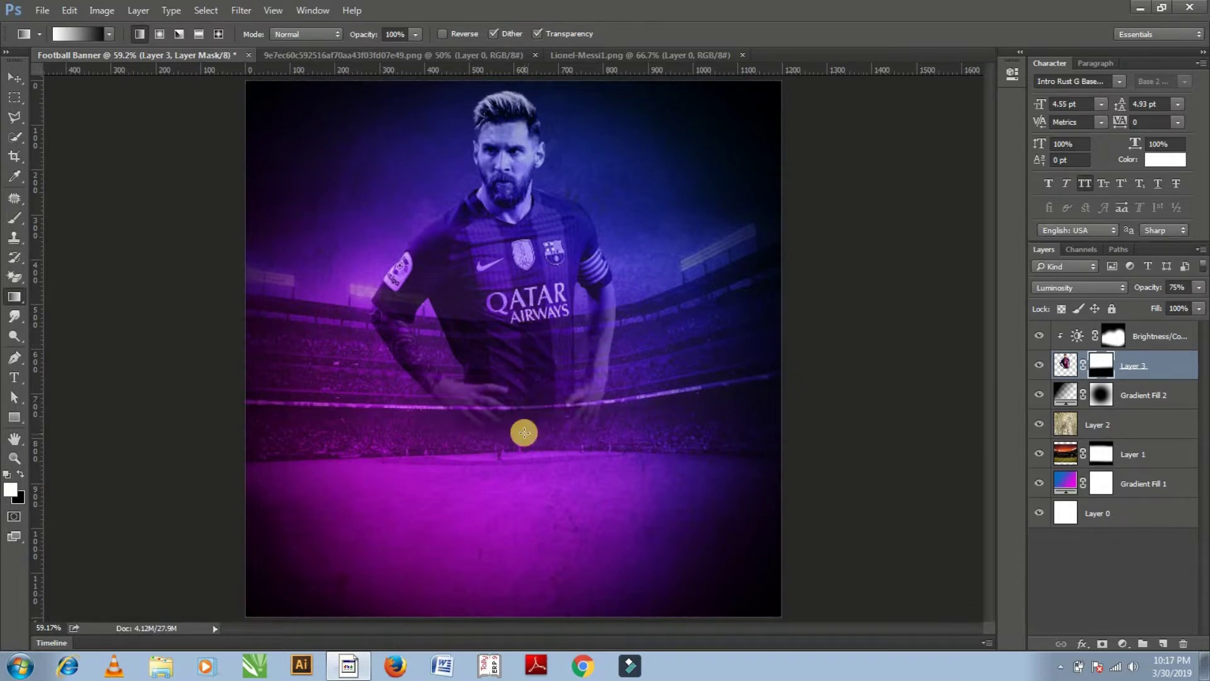
key("ctrl+z")
Step back recent mask edits and nudge the backdrop player upward
left_click(7, 81)
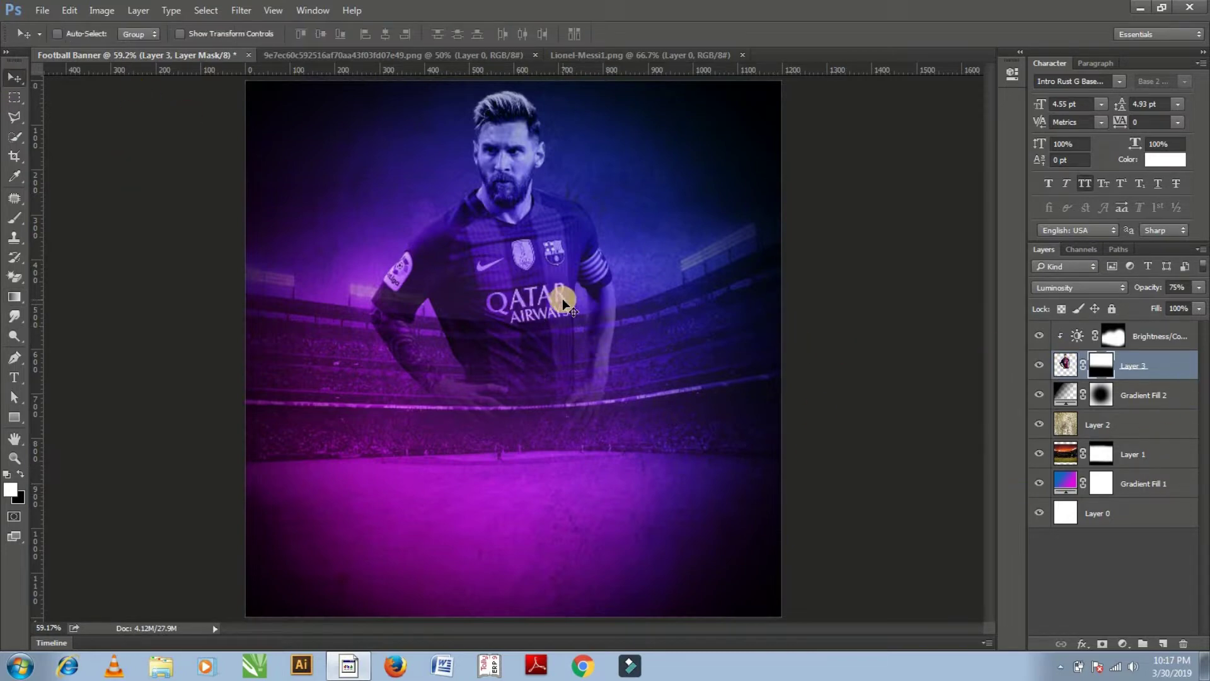
key("ctrl+alt+z")
key("ctrl+alt+z")
key("ctrl+alt+z")
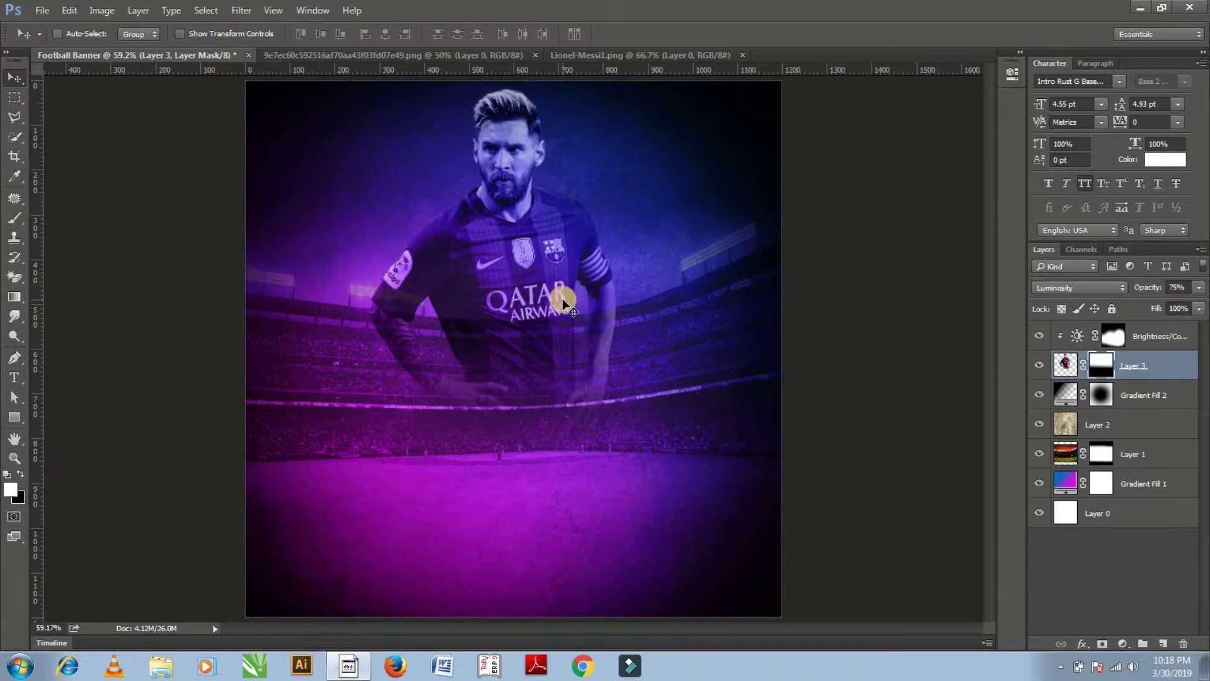
key("ctrl+alt+z")
key("ctrl+alt+z")
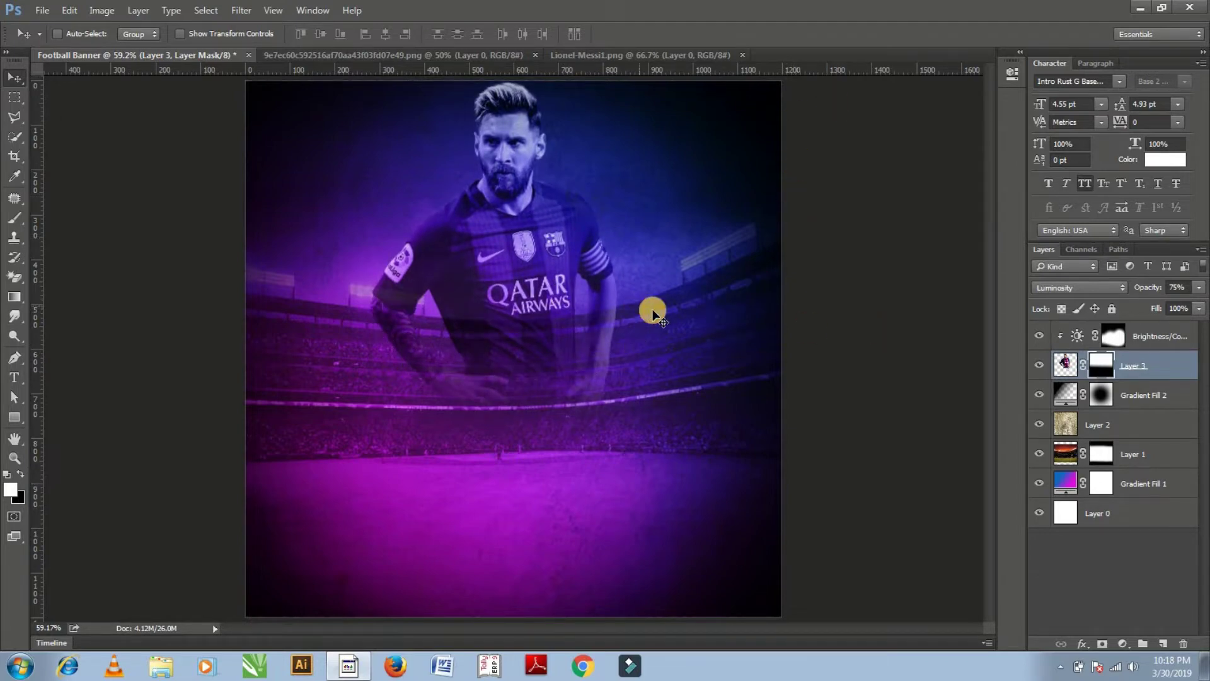
key("ctrl+alt+z")
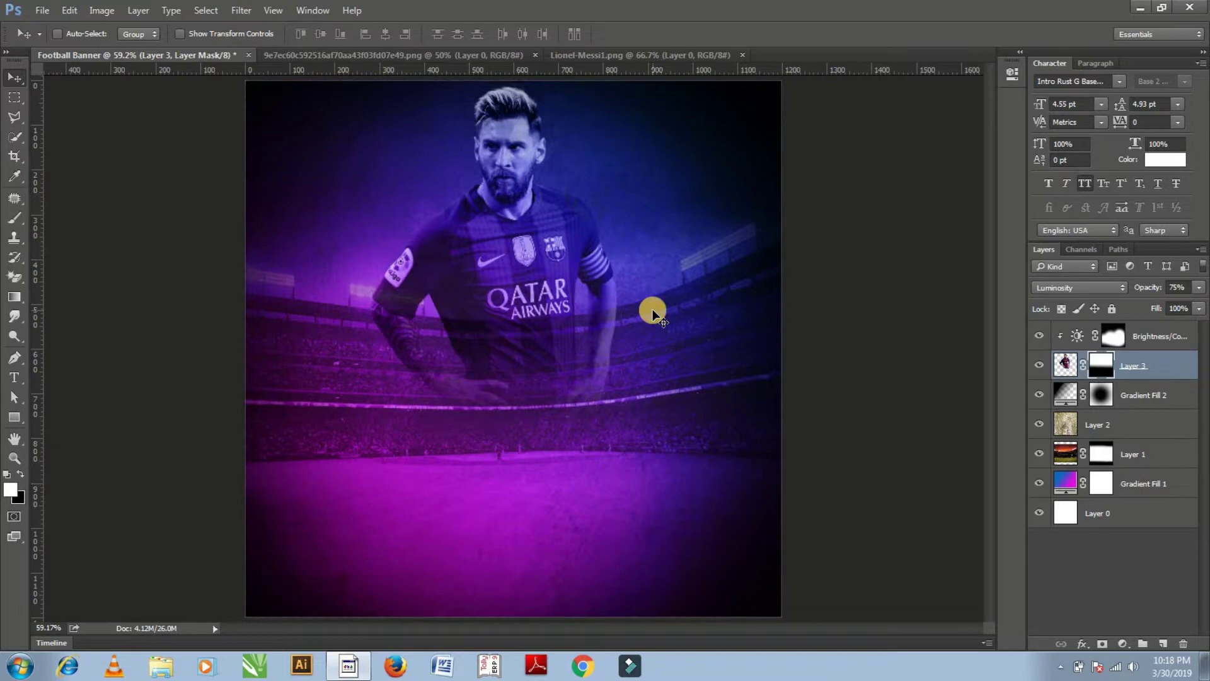
key("ctrl+z")
key("ctrl+z")
key("Up")
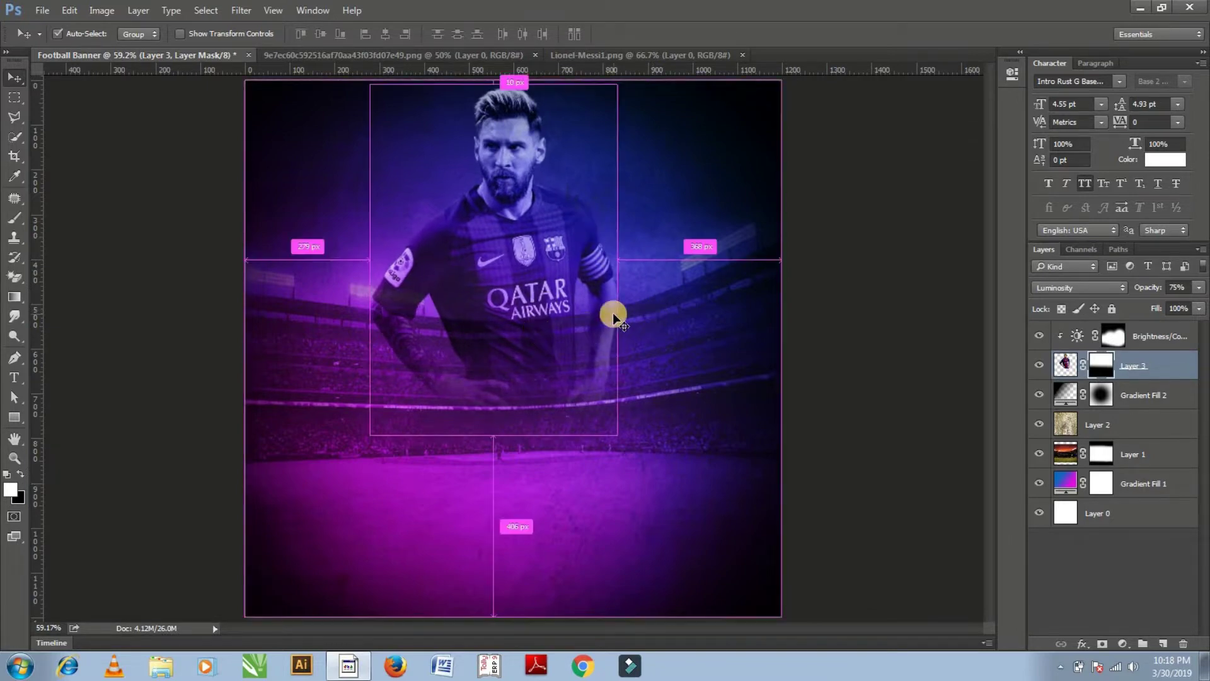
Bring the cutout player into the poster as Layer 4, above the adjustment and unclipped
left_click(498, 54)
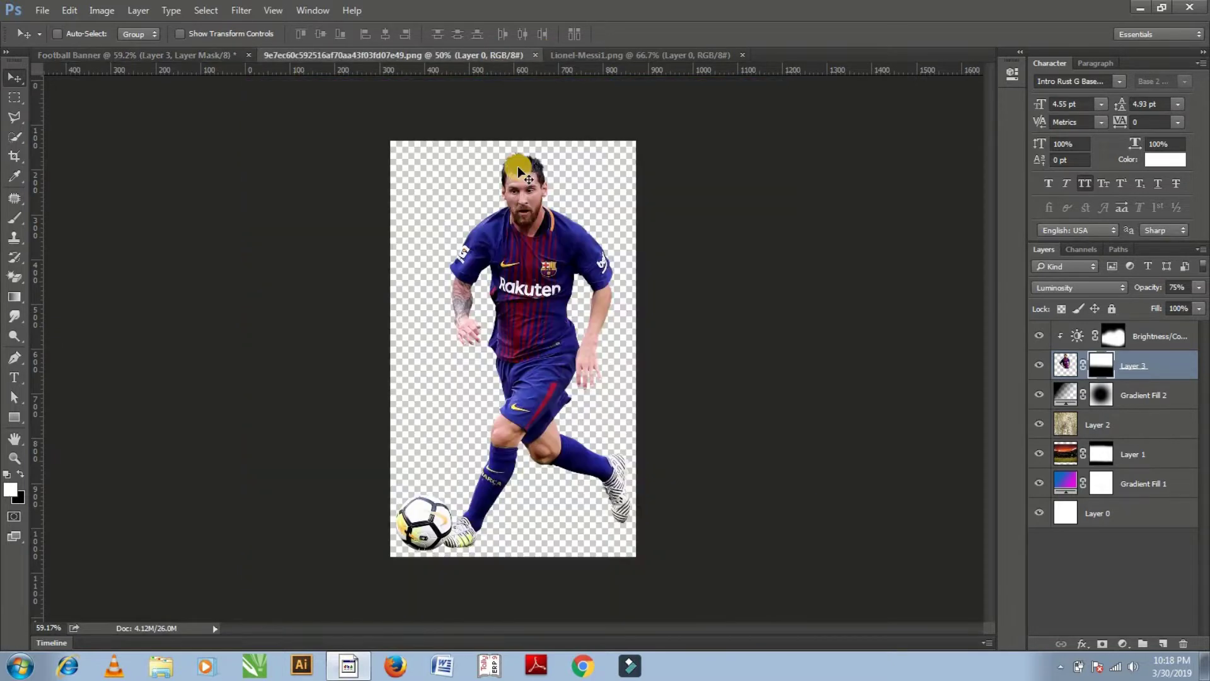
mouse_move(543, 263)
left_mouse_down()
mouse_move(243, 54)
mouse_move(514, 486)
left_mouse_up()
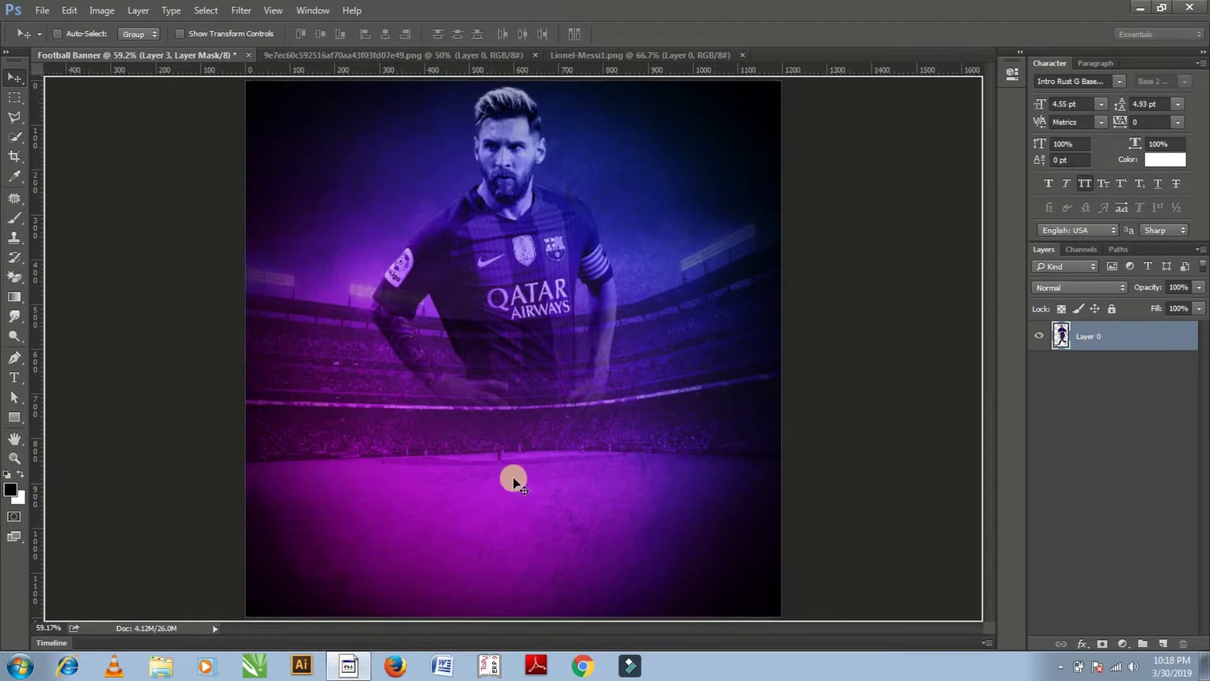
left_click_drag(1147, 368, 1151, 333)
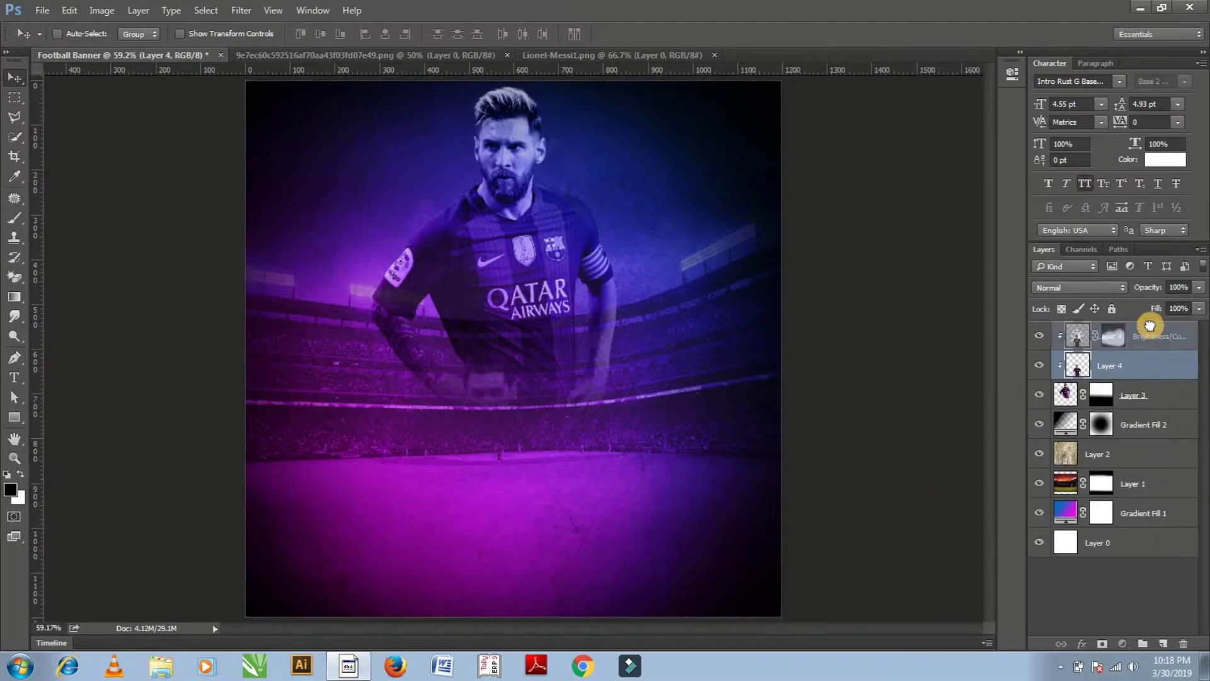
right_click(1151, 334)
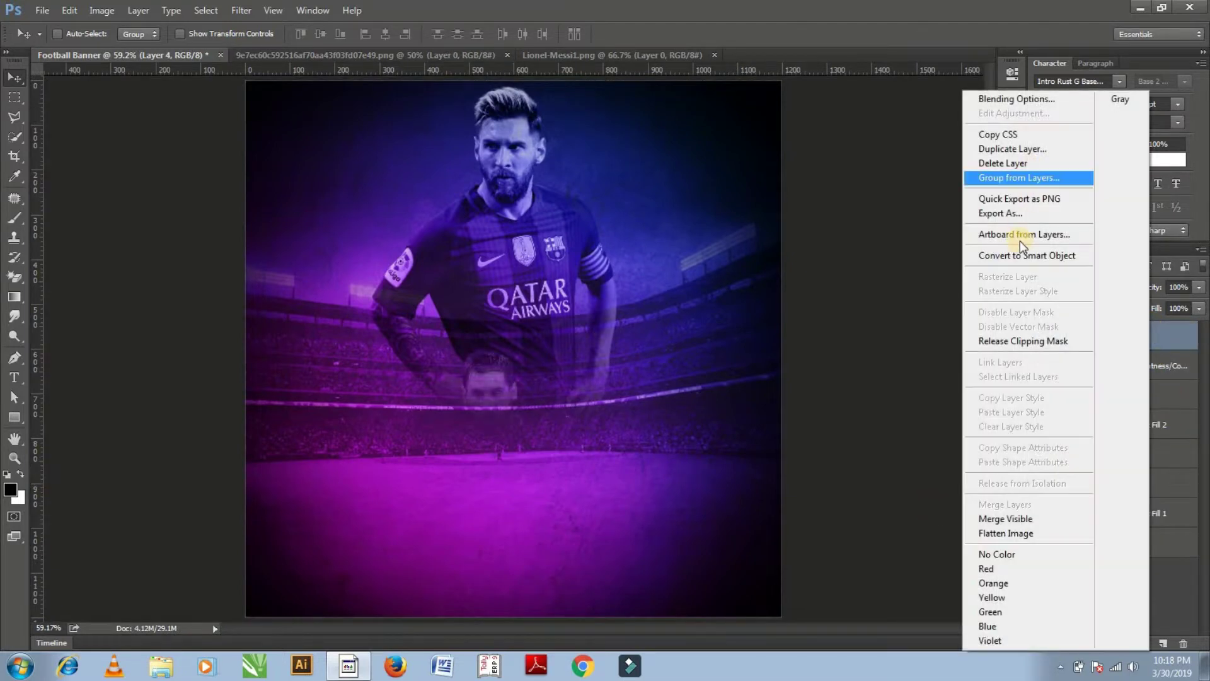
left_click(1009, 342)
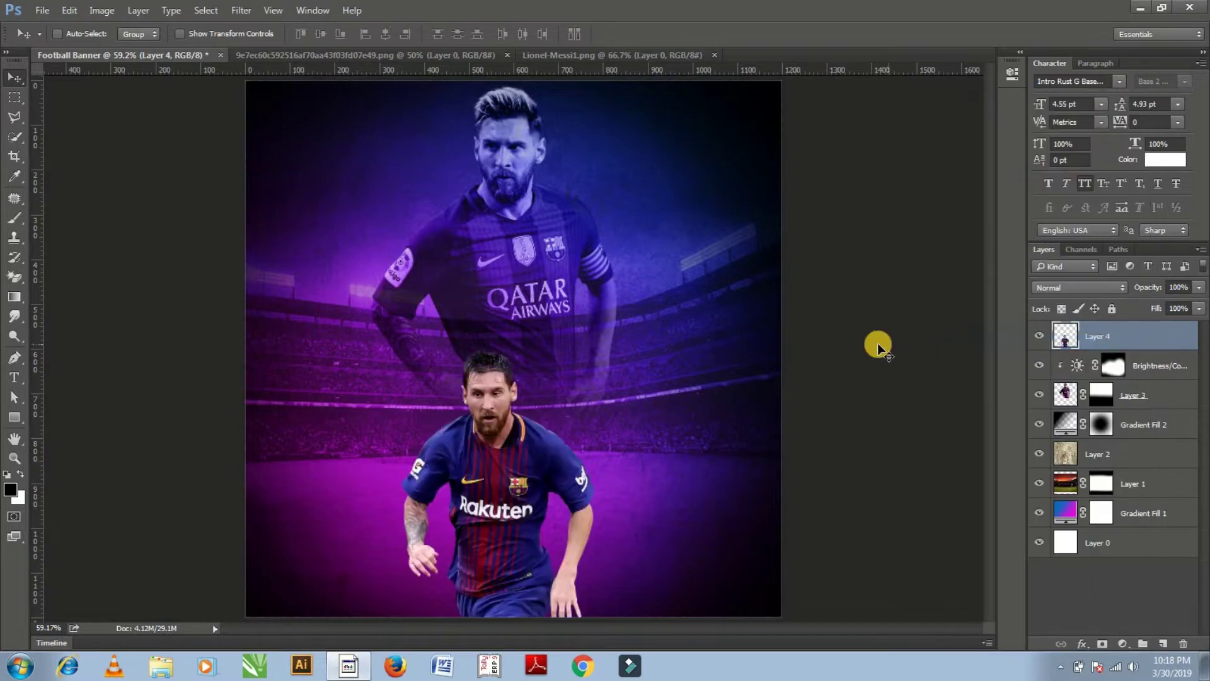
left_click_drag(508, 393, 533, 271)
Scale the player down twice and position him so his full body and ball show
key("ctrl+t")
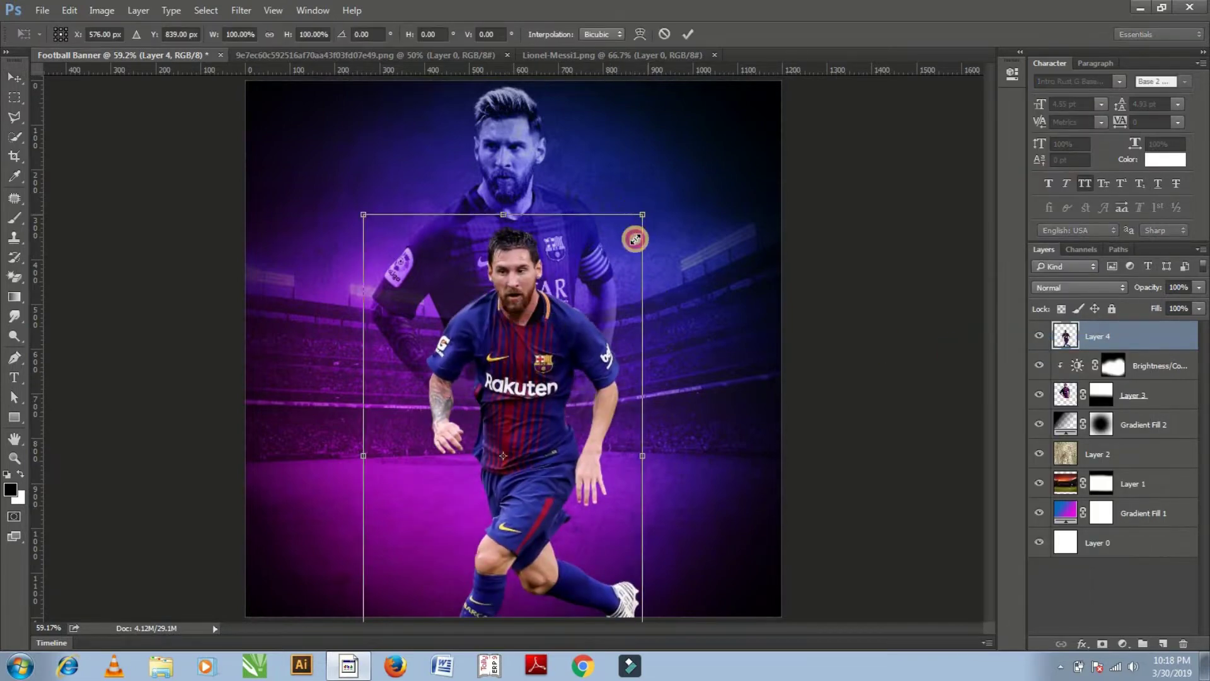
left_click_drag(648, 215, 576, 330)
key("Return")
left_click_drag(558, 492, 553, 397)
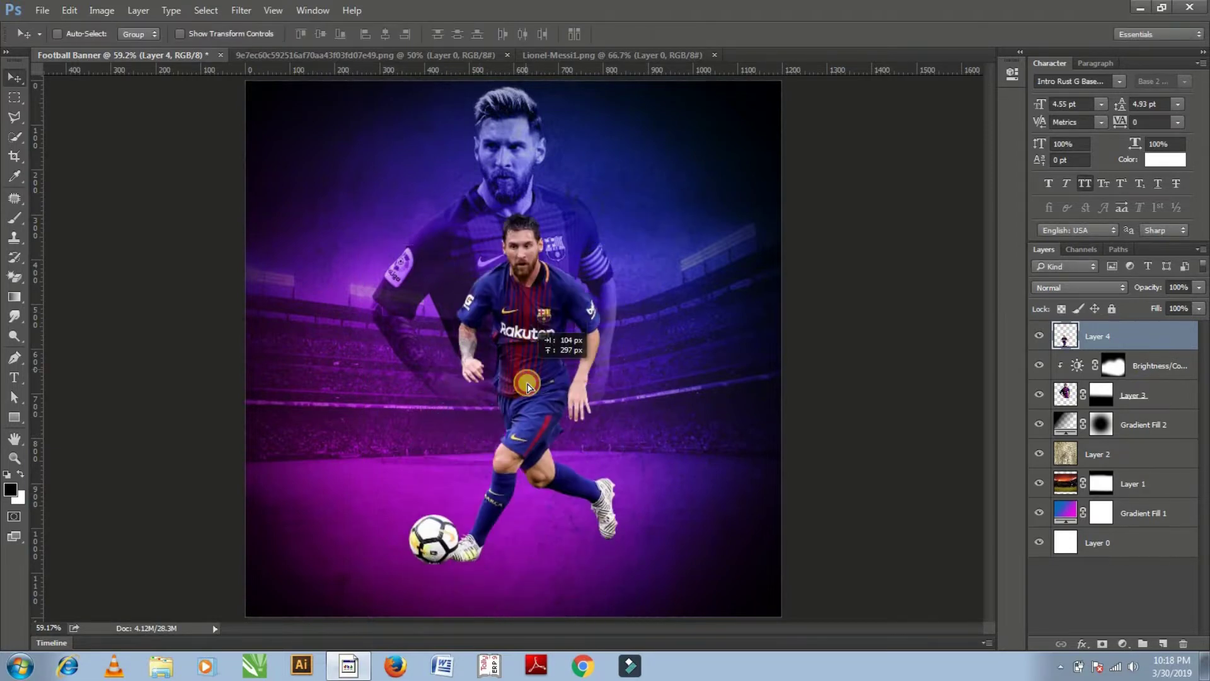
key("ctrl+t")
left_click_drag(610, 577, 602, 563)
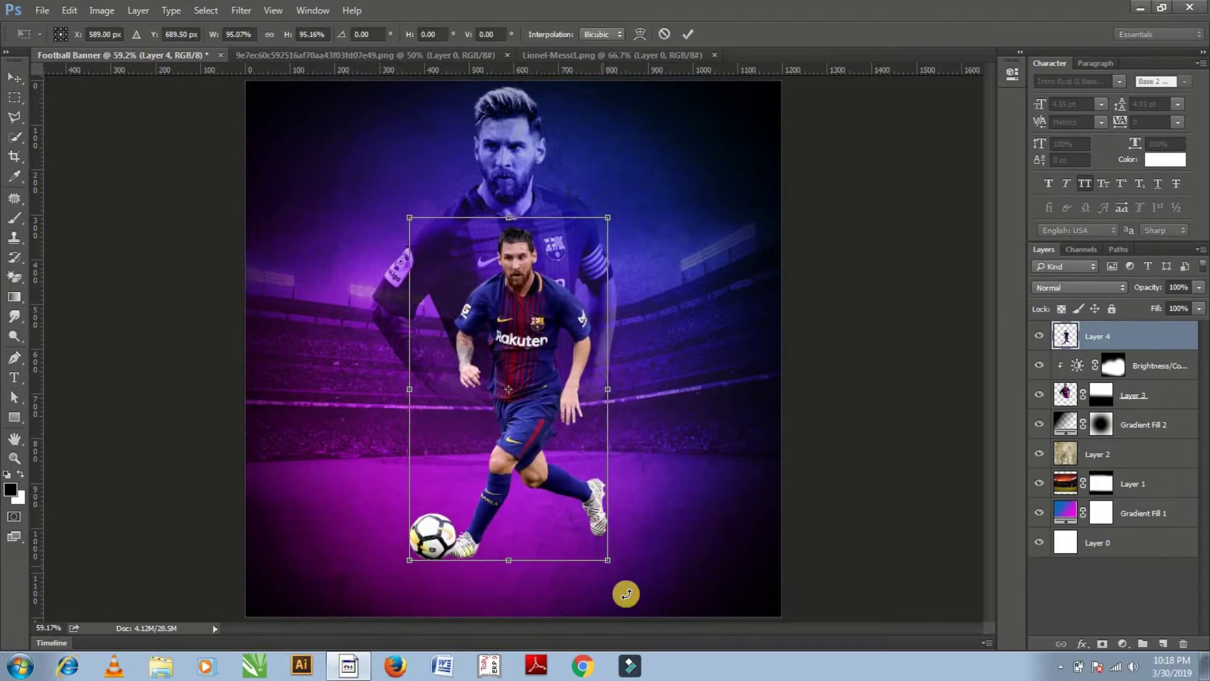
key("Return")
left_click_drag(552, 411, 572, 433)
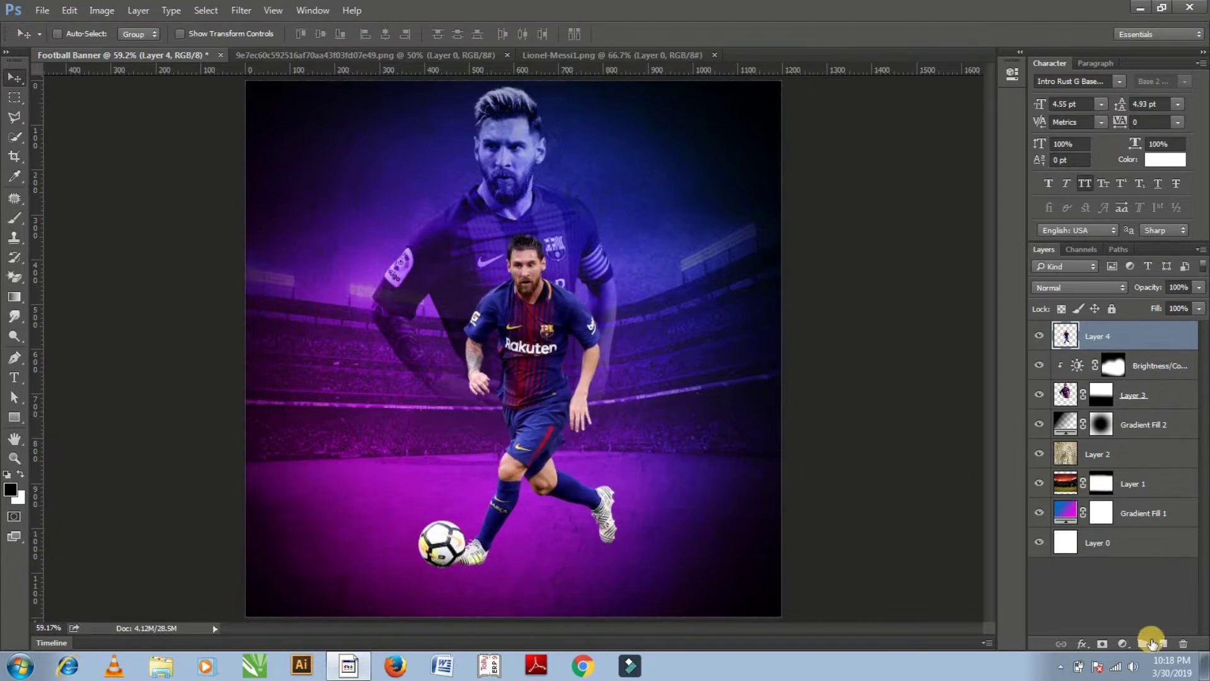
Add a new layer below the player and paint a soft black brush dab on the pitch
left_click(1163, 644)
left_click_drag(1097, 336, 1103, 373)
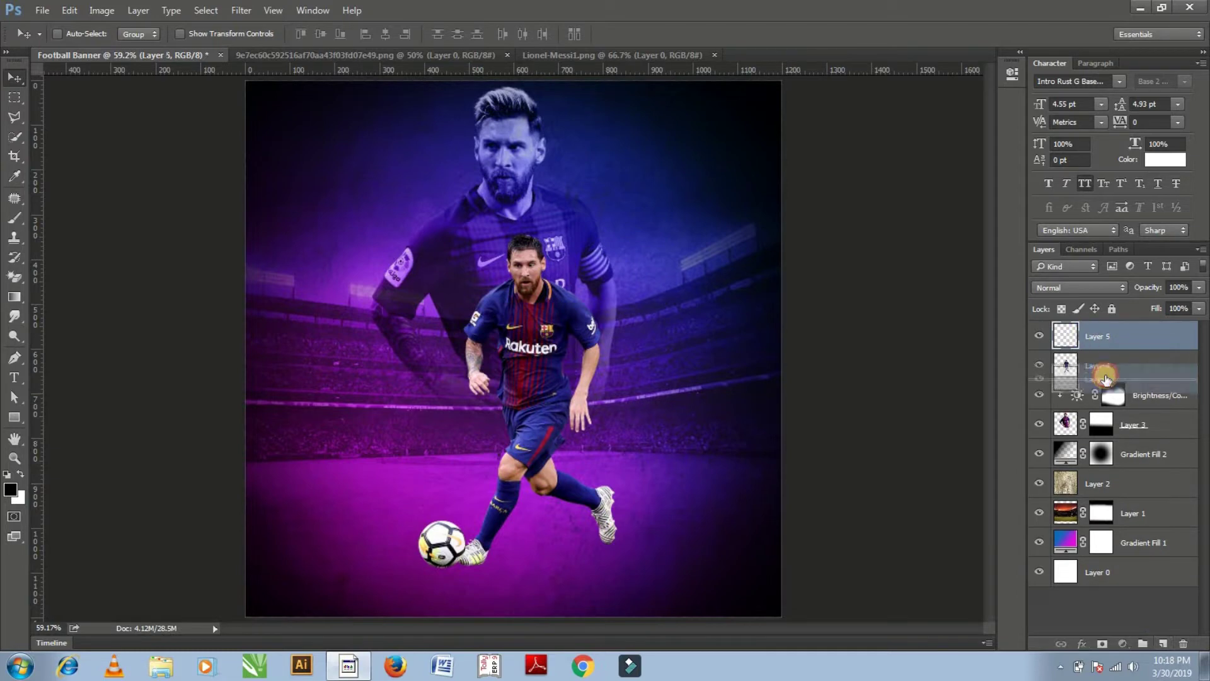
key("b")
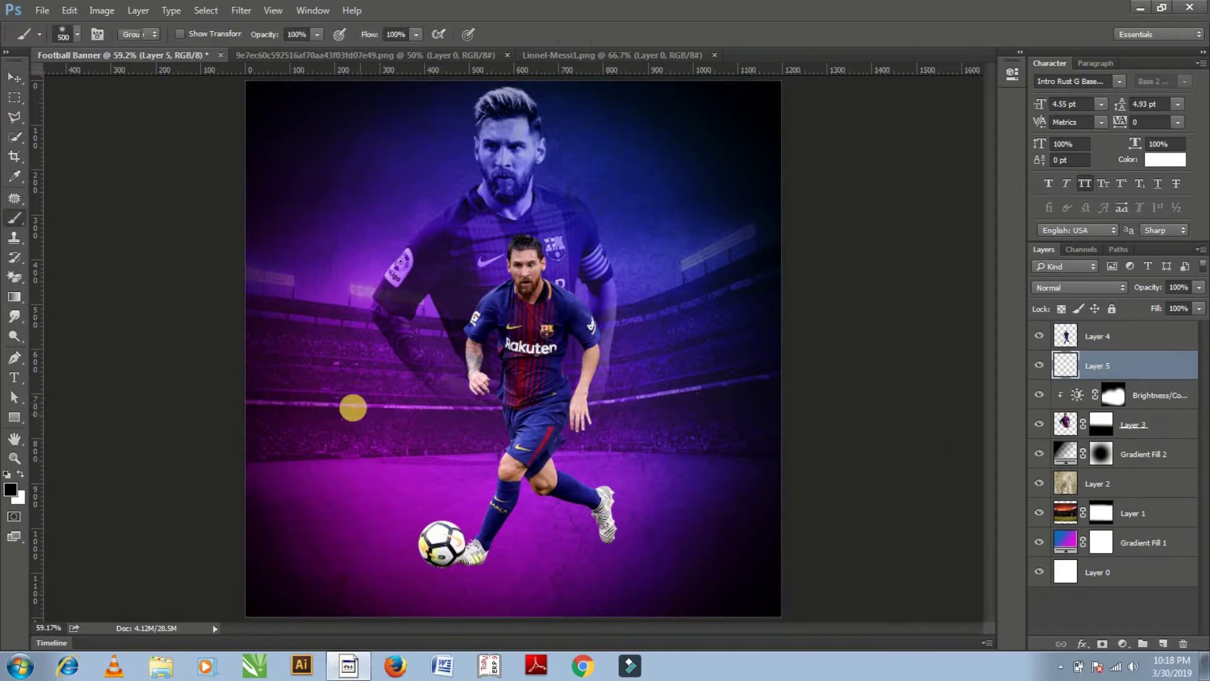
left_click(9, 490)
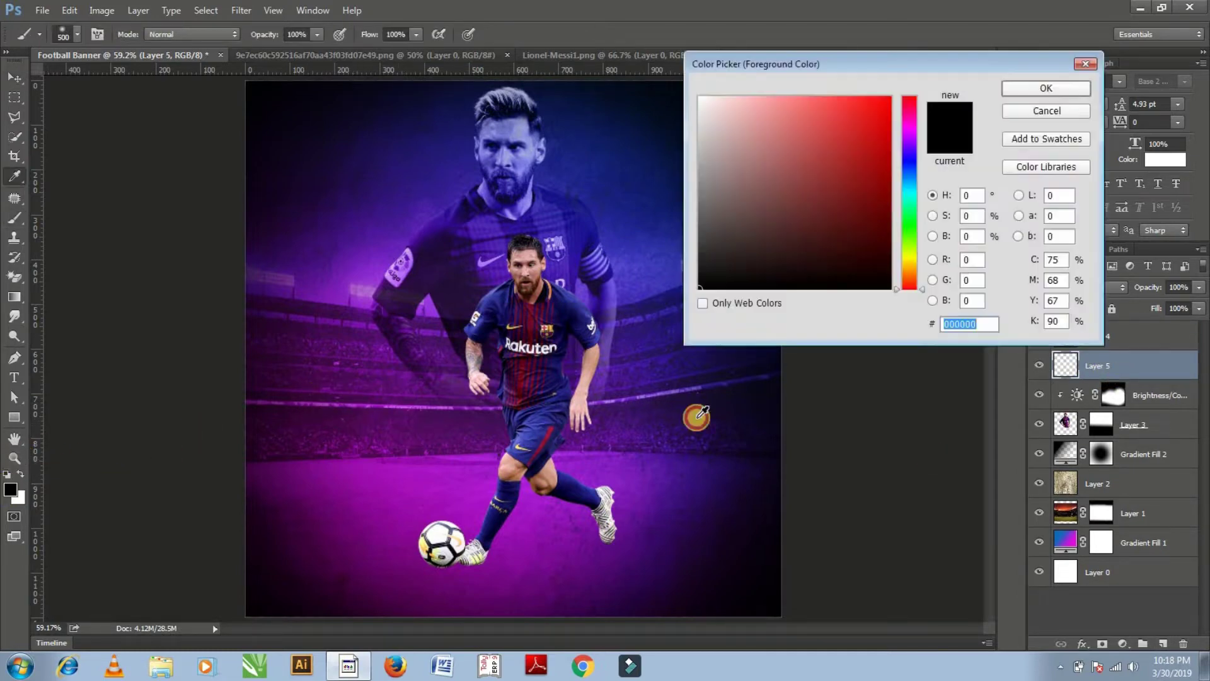
left_click(1039, 92)
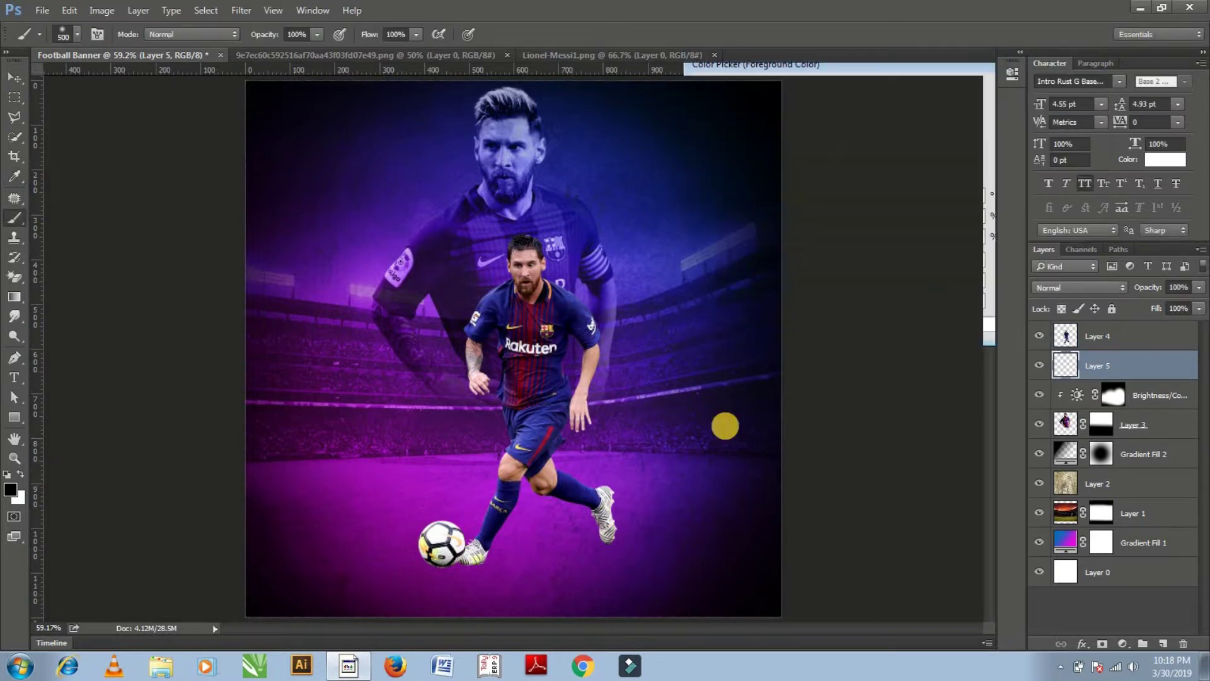
left_click(429, 467)
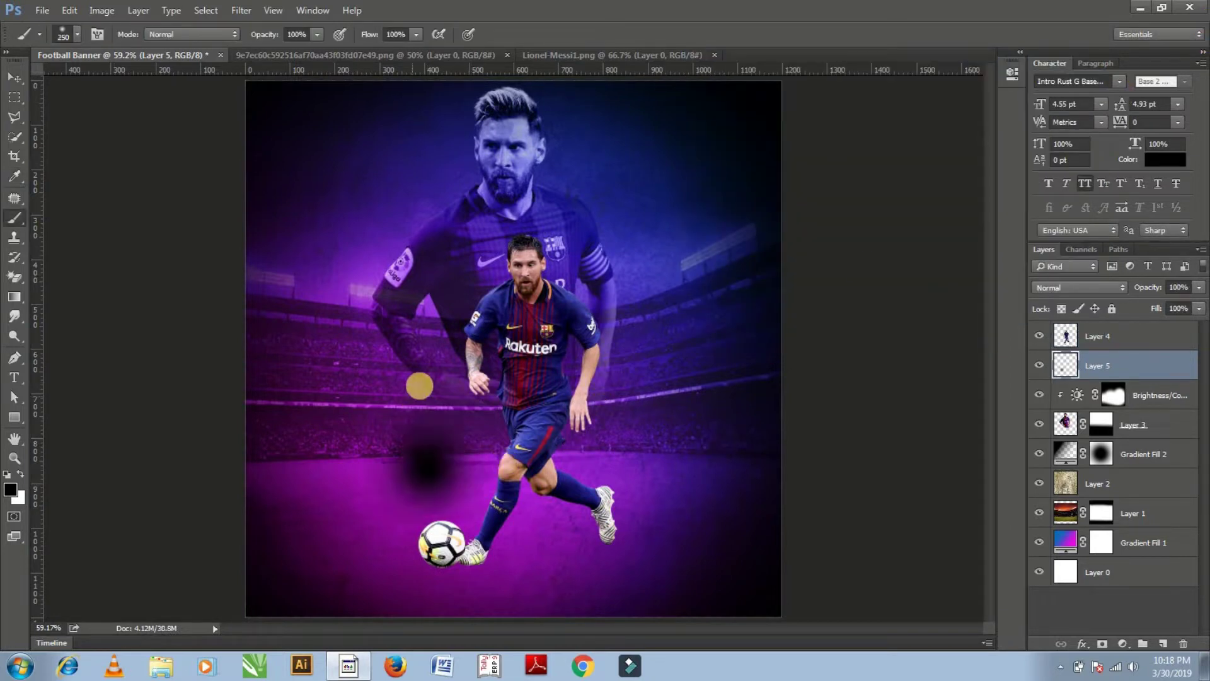
Squash and narrow the black dab into a flat shadow under the ball
left_click(14, 80)
key("ctrl+t")
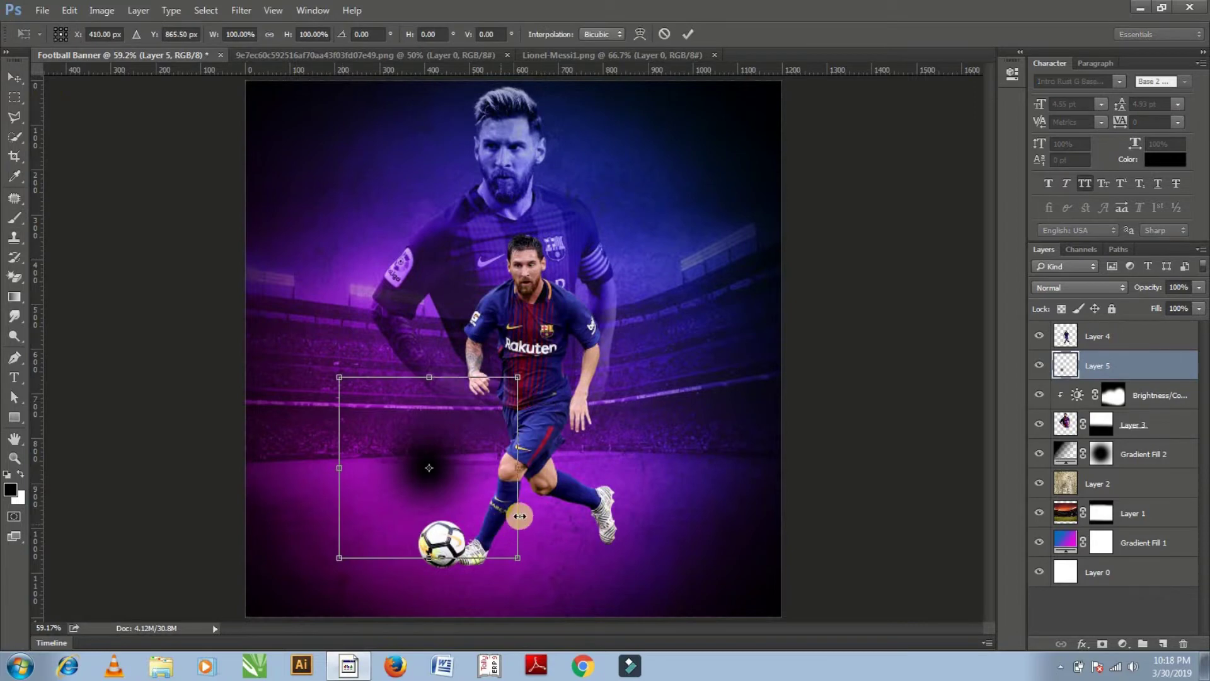
left_click_drag(435, 379, 427, 526)
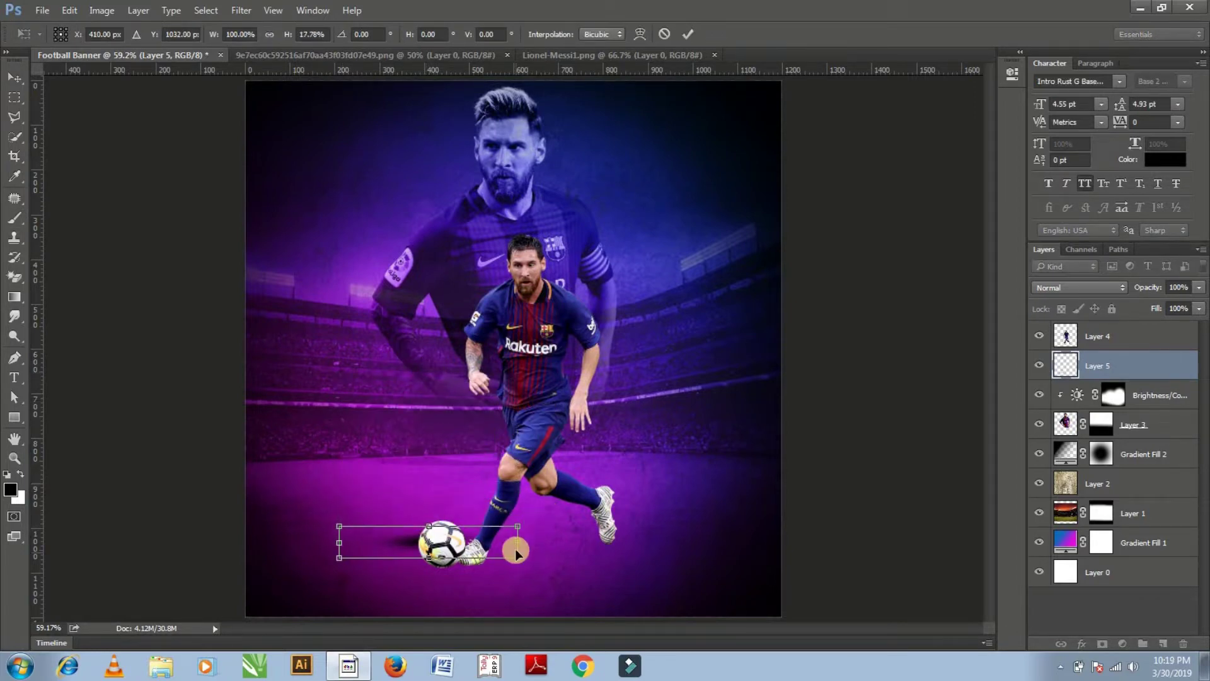
left_click_drag(528, 545, 530, 544)
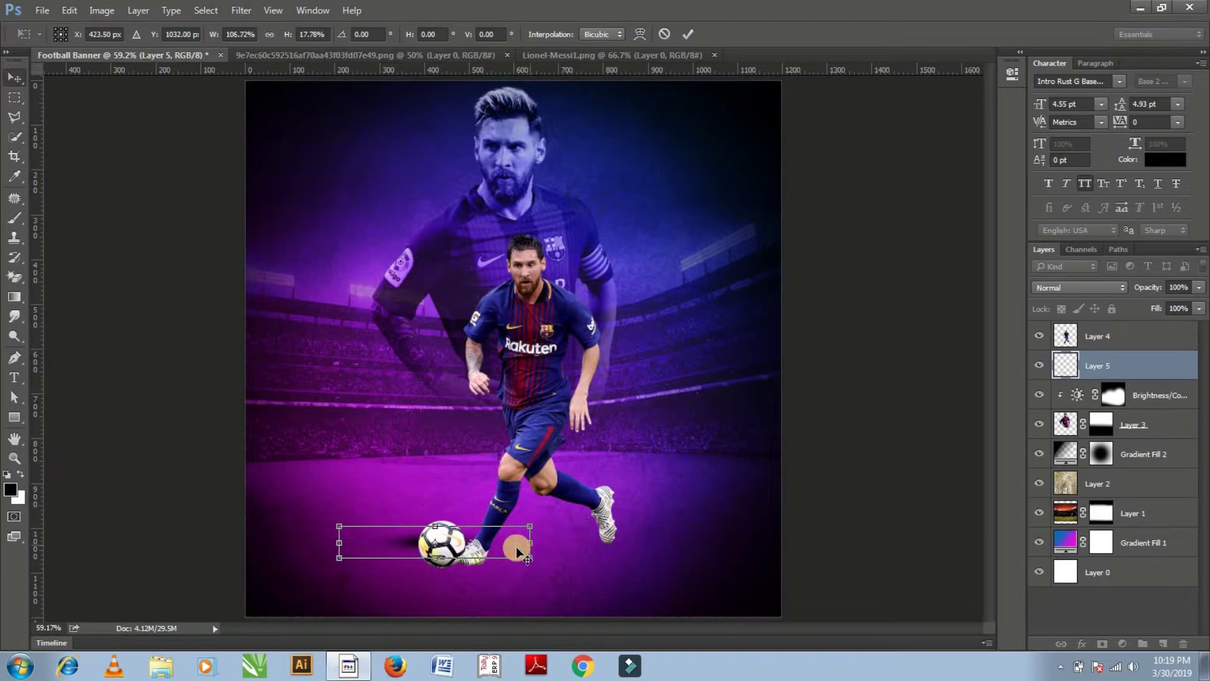
key("Return")
left_click_drag(459, 572, 464, 570)
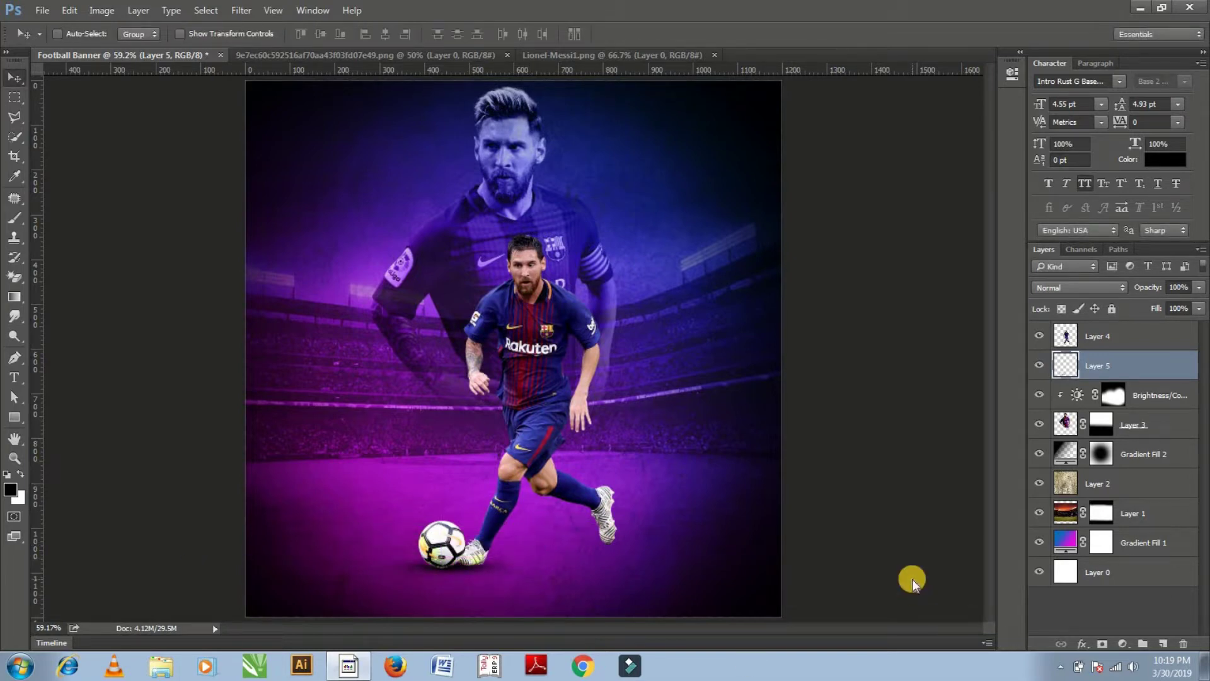
key("ctrl+t")
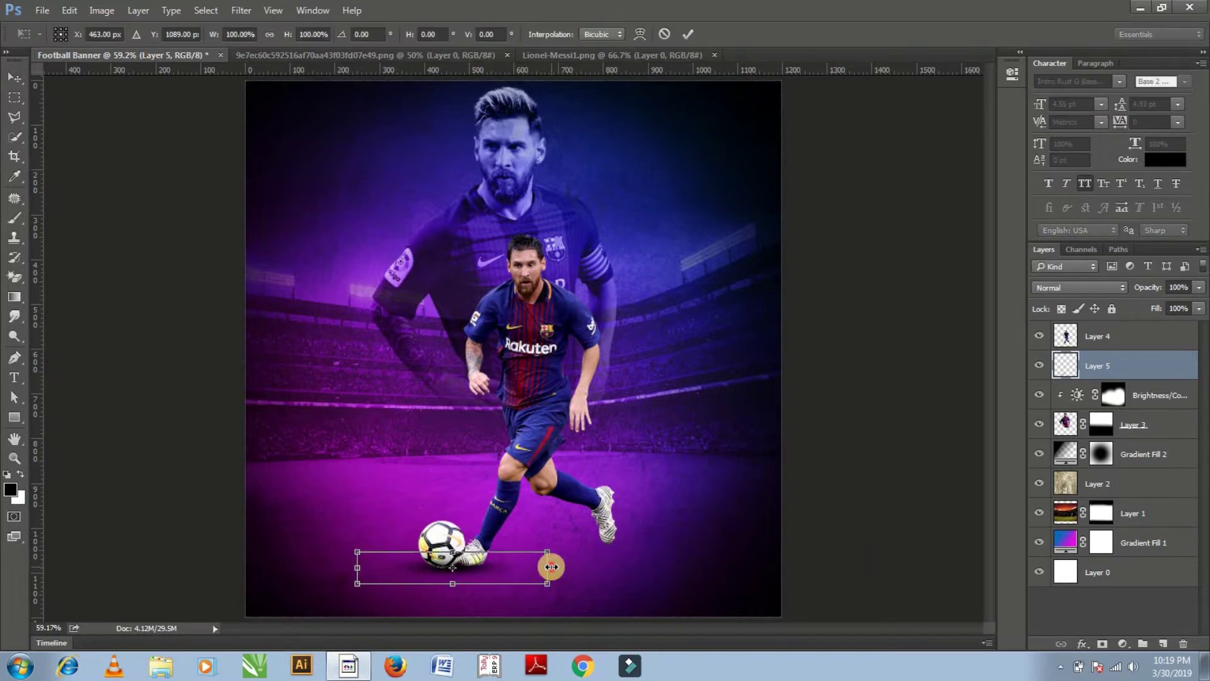
left_click_drag(550, 567, 534, 567)
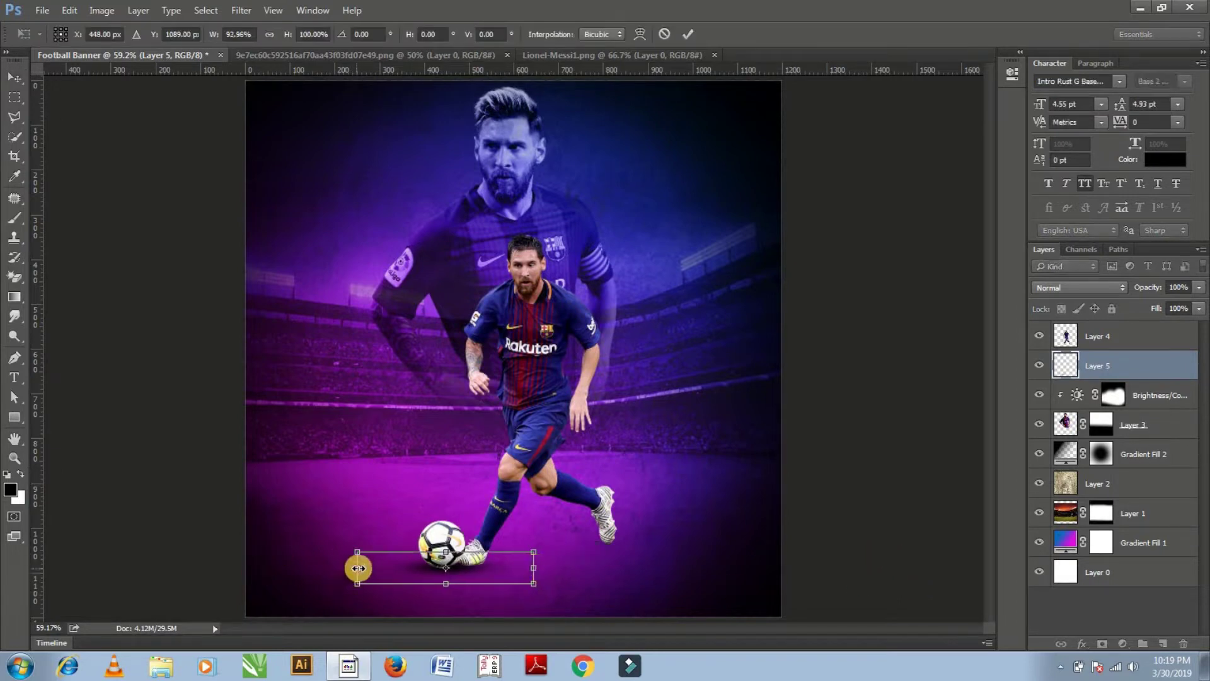
left_click_drag(357, 567, 370, 567)
key("Return")
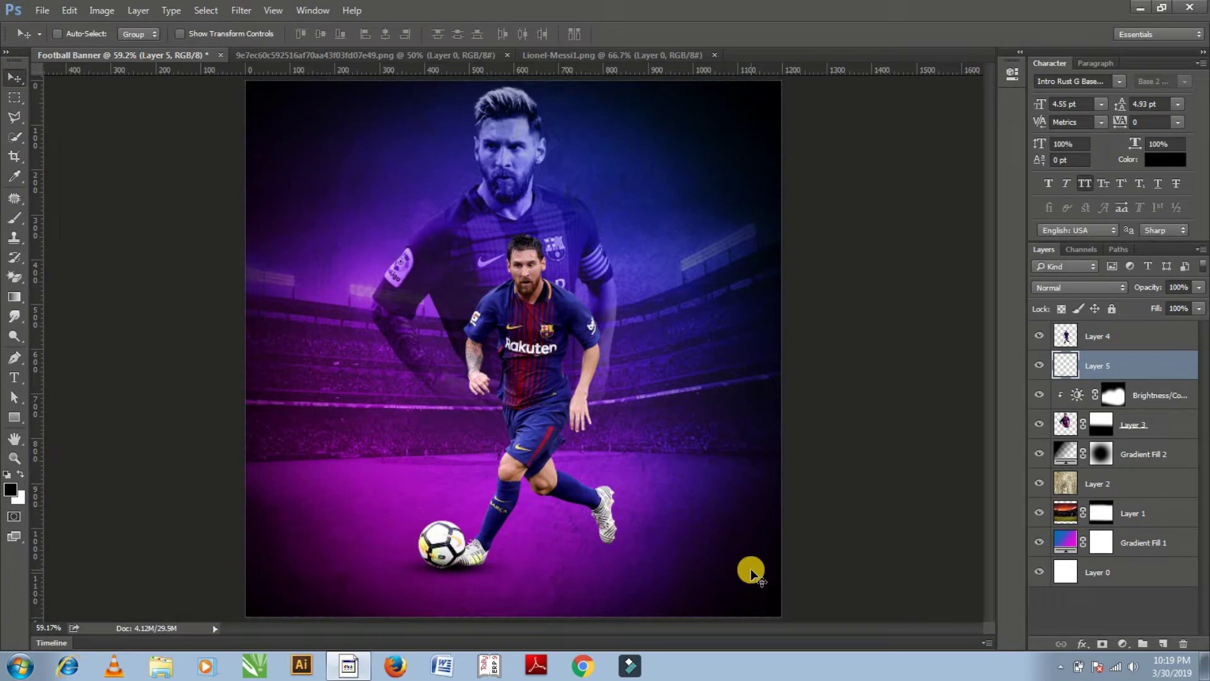
Set the shadow layer to Multiply blending at 91% opacity
left_click(1076, 287)
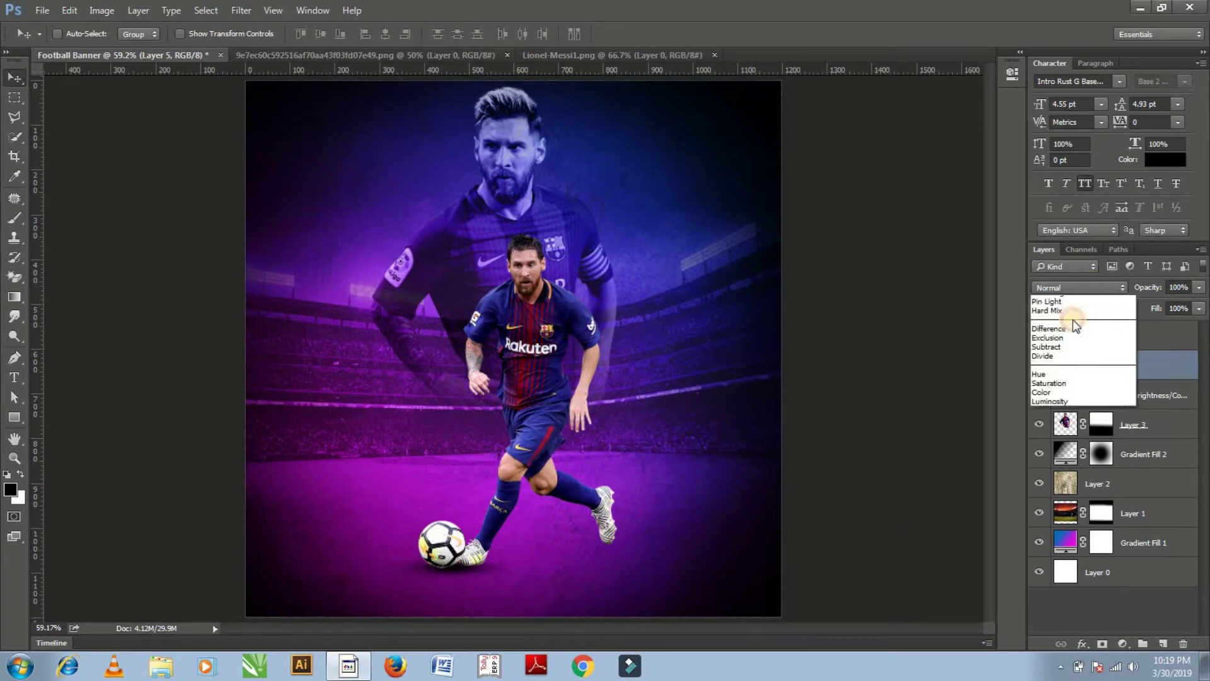
left_click(1065, 338)
left_click(1200, 287)
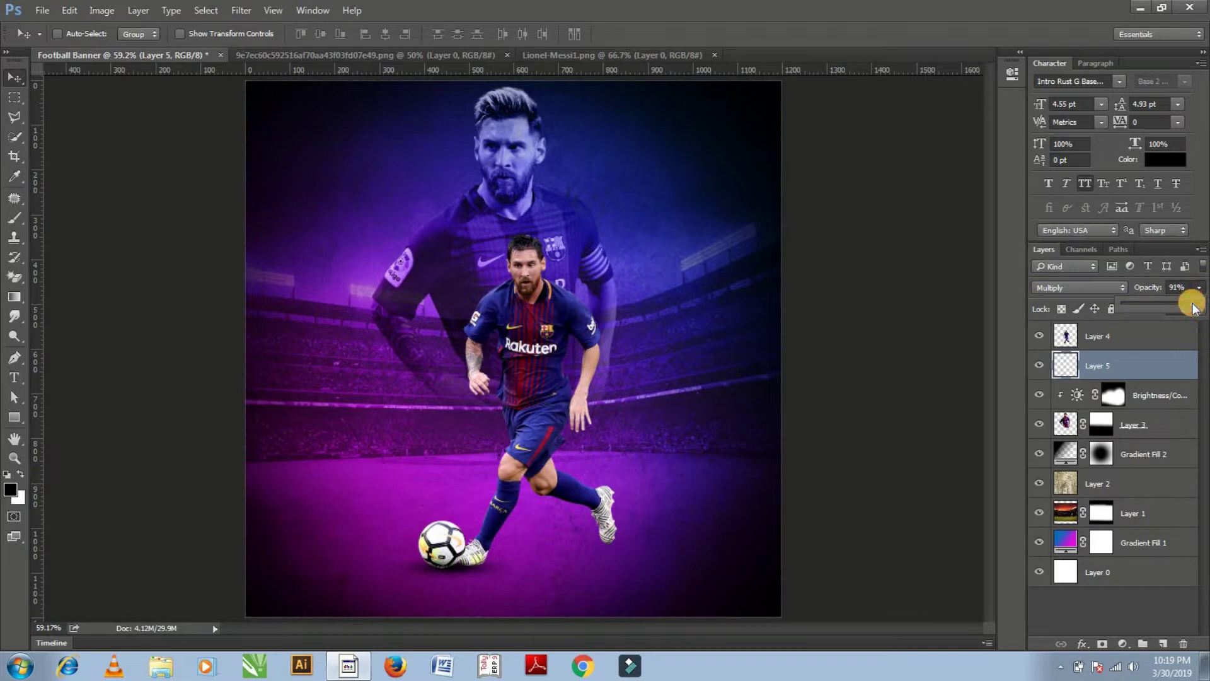
left_click(936, 432)
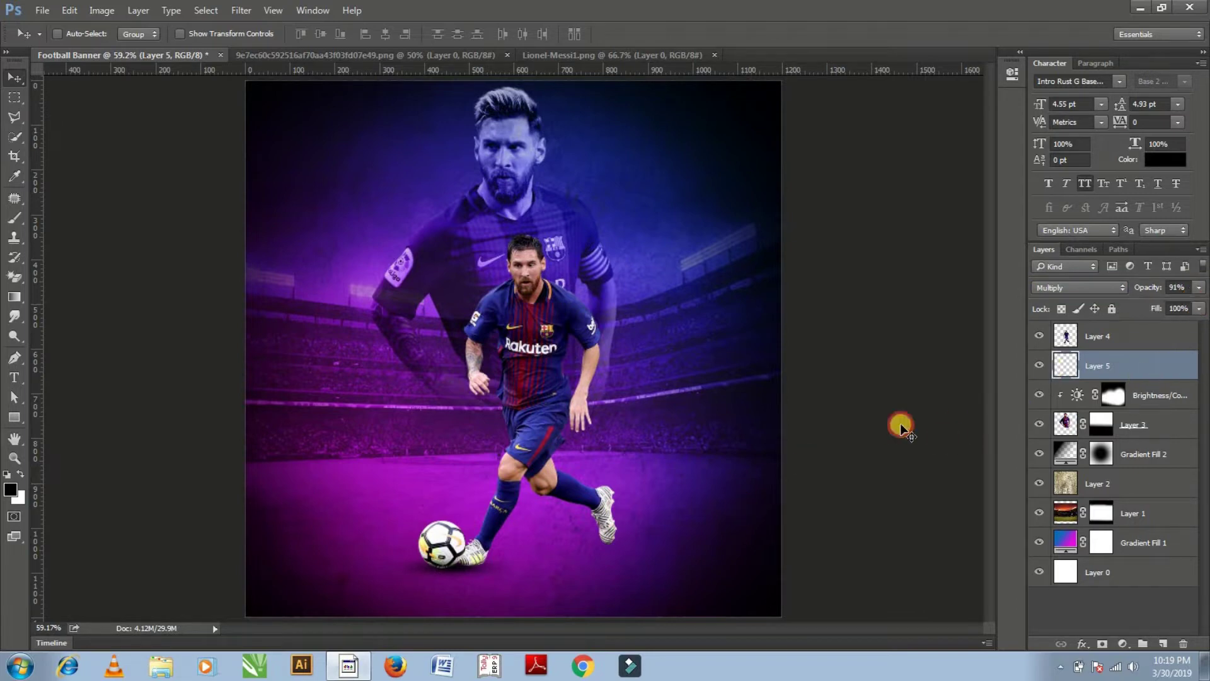
Duplicate the shadow, scale it to 64% under the right rear foot, and set 60% opacity
key("ctrl+j")
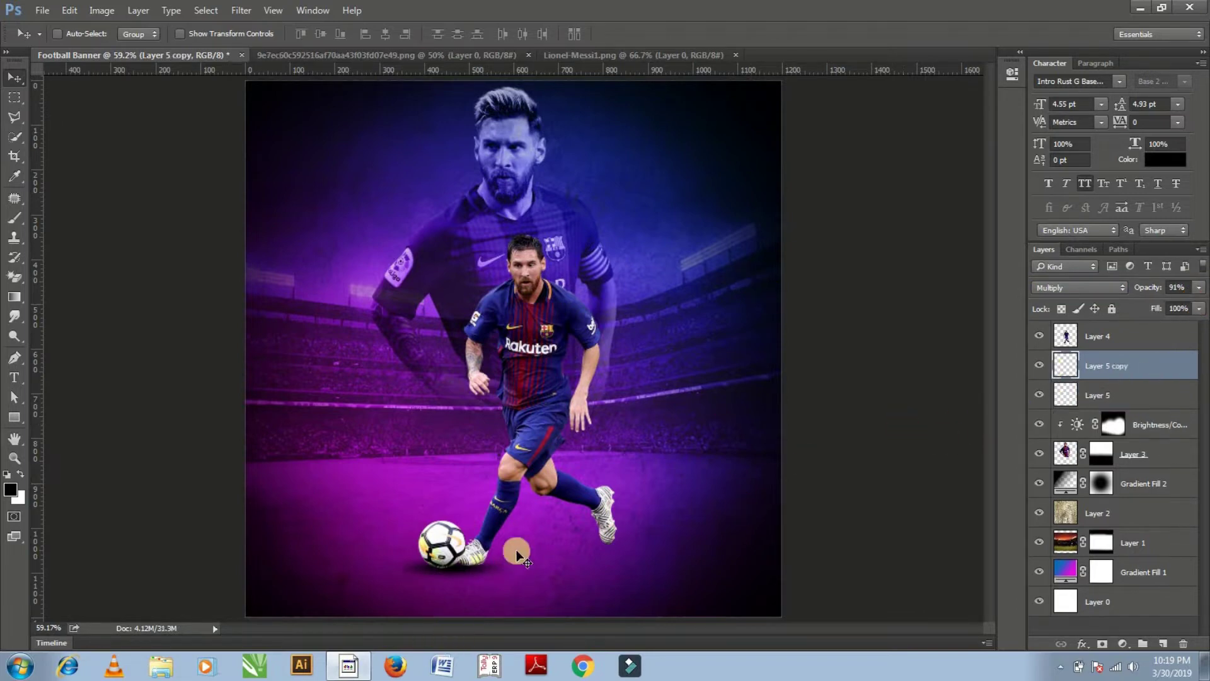
left_click_drag(563, 609, 623, 540)
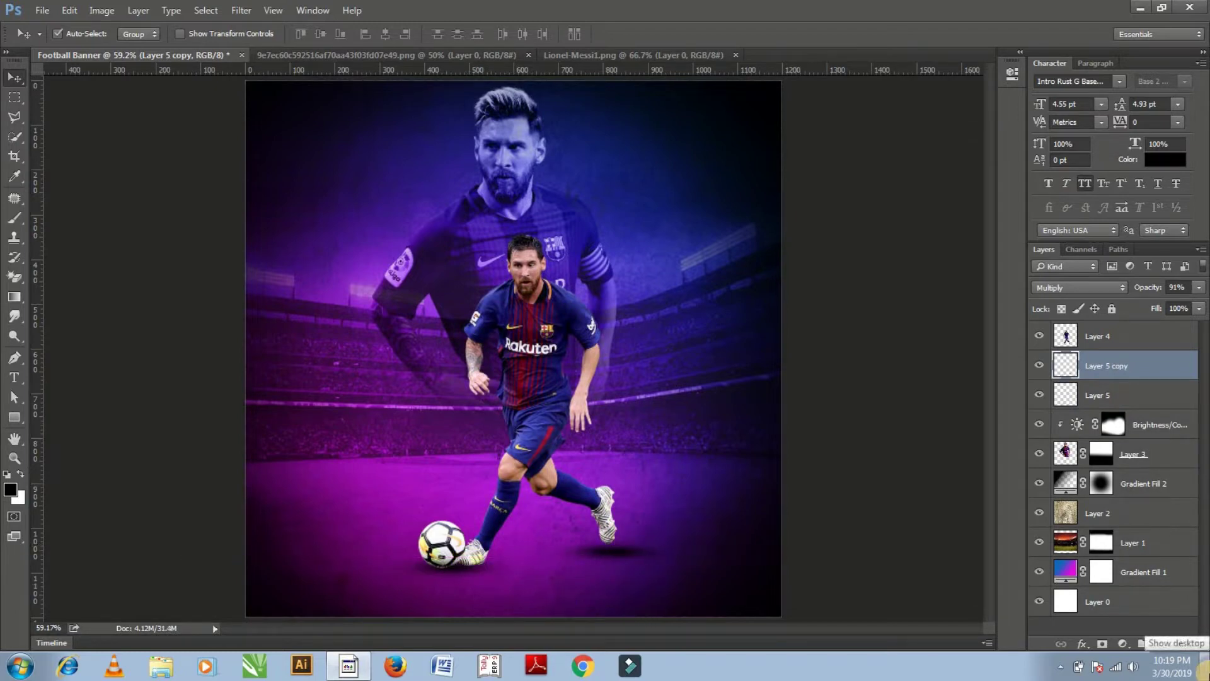
key("ctrl+t")
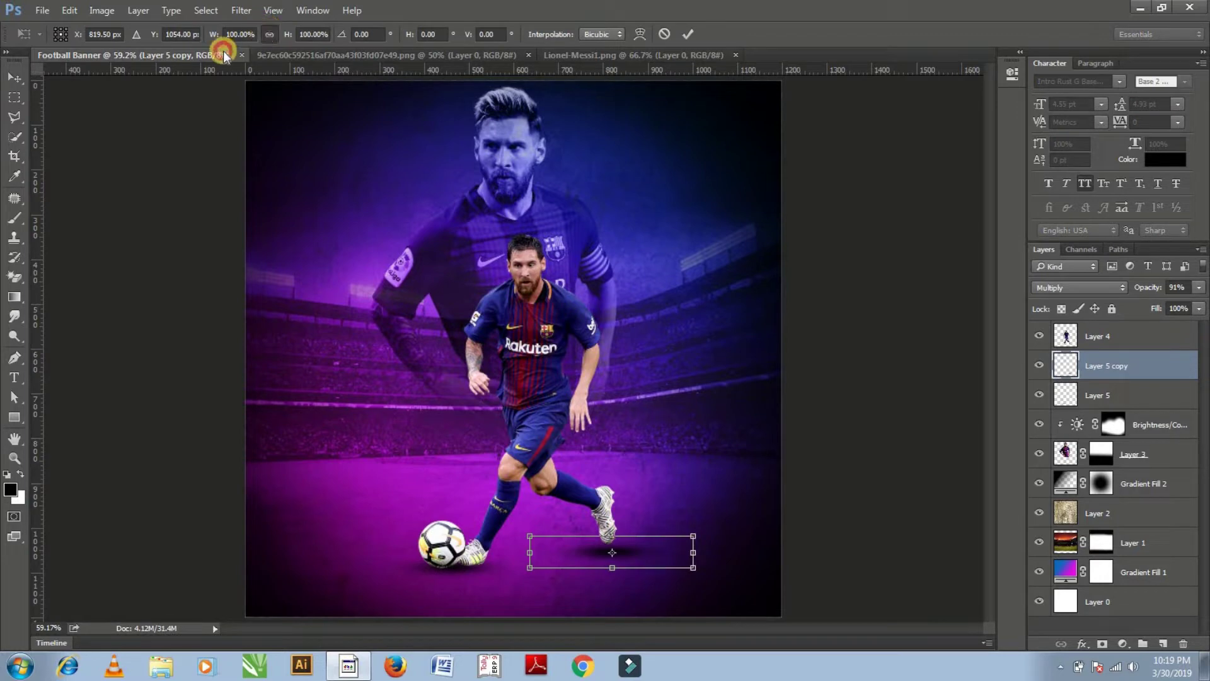
left_click_drag(206, 34, 186, 22)
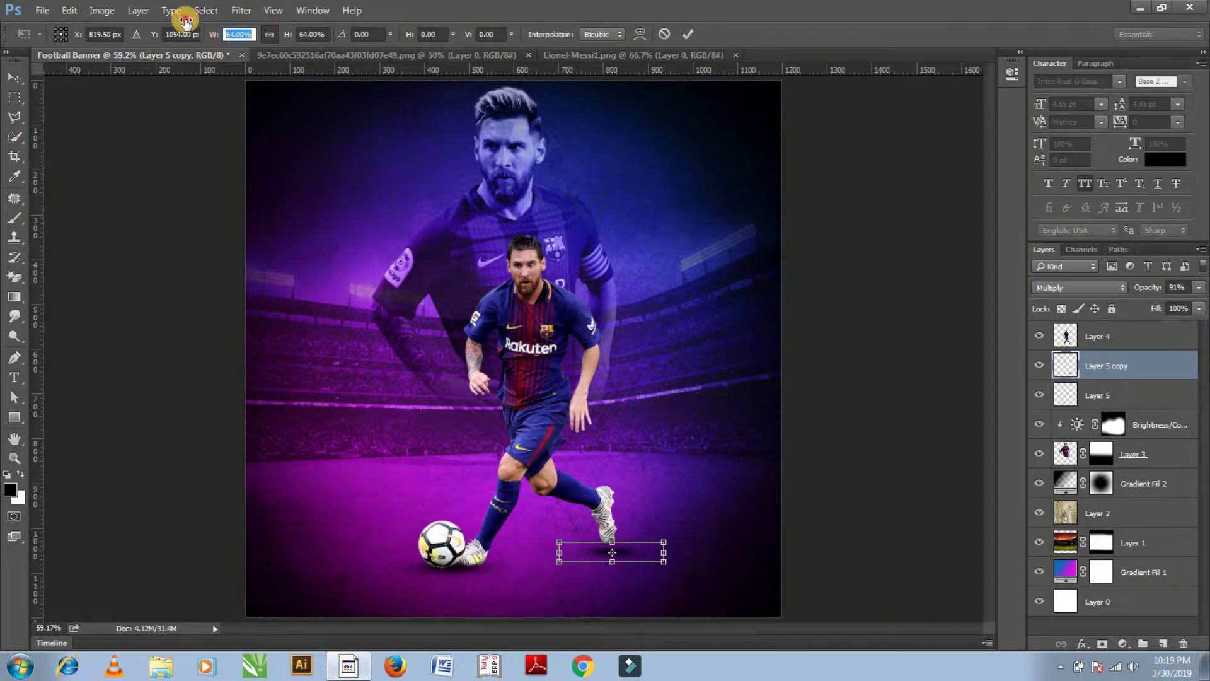
key("Return")
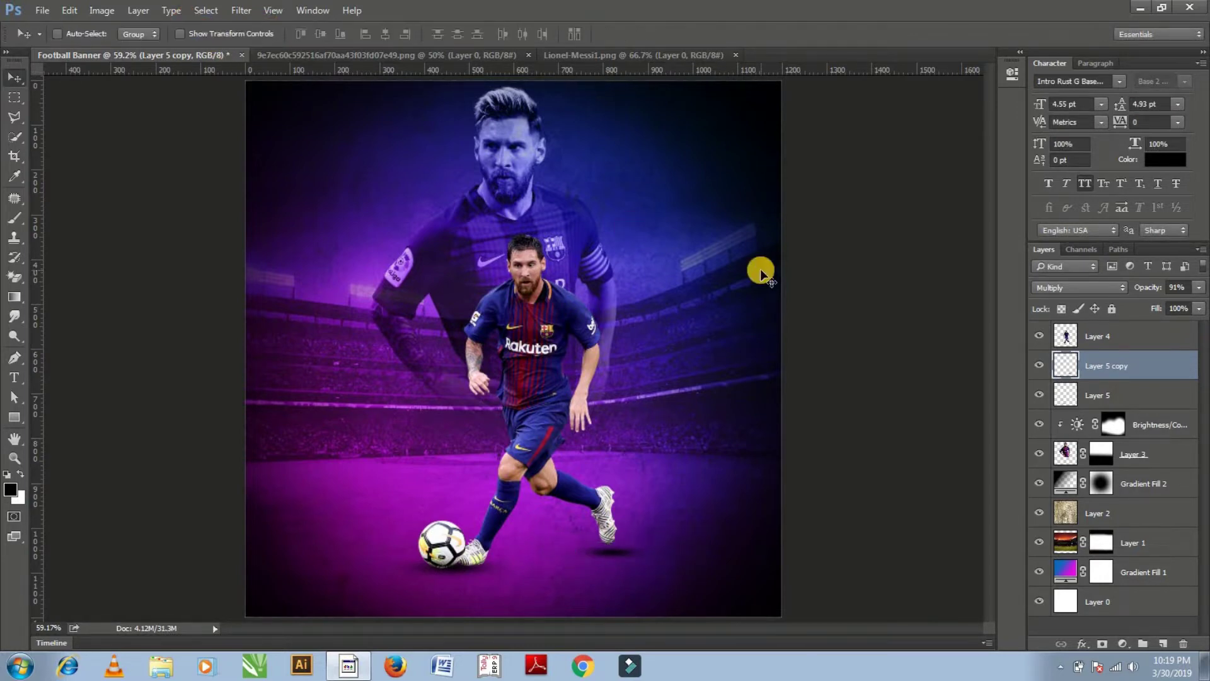
left_click_drag(784, 319, 729, 481)
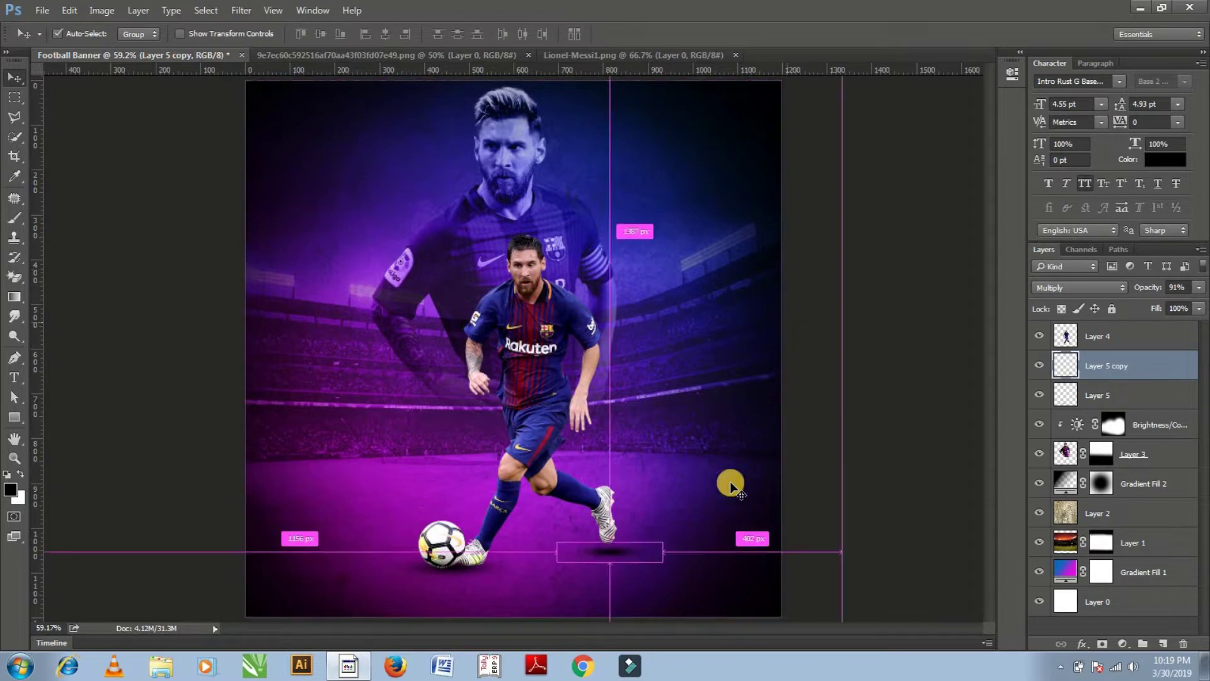
key("ctrl+t")
type("79")
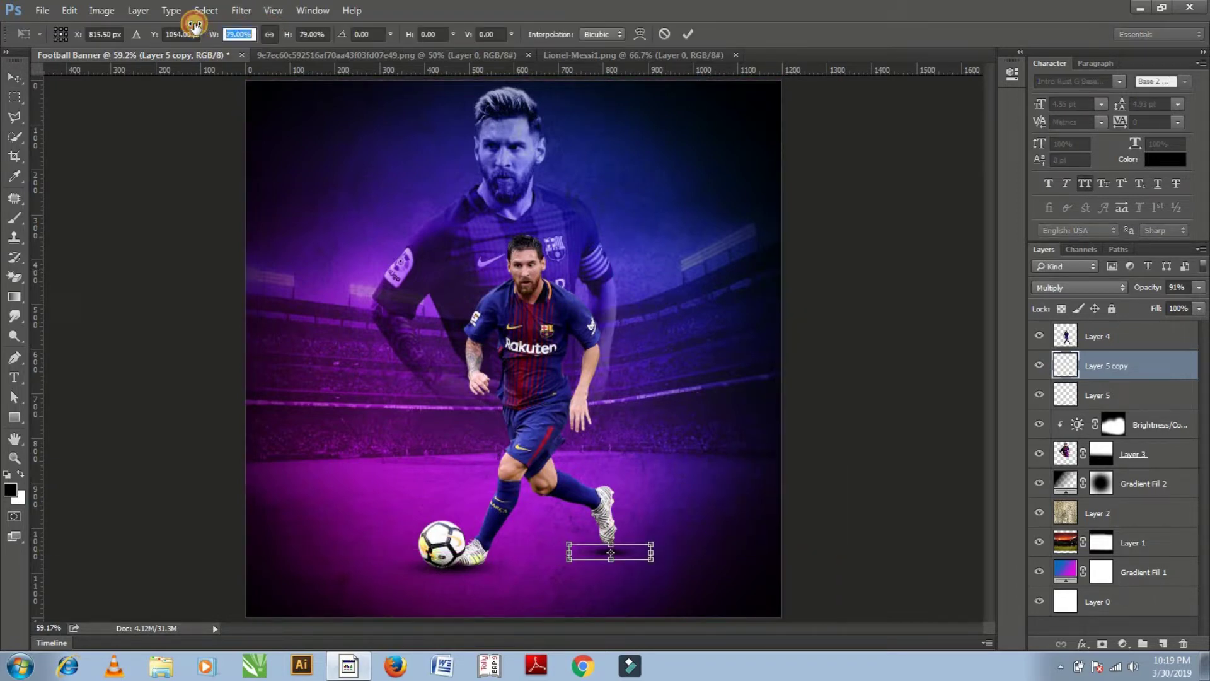
key("Return")
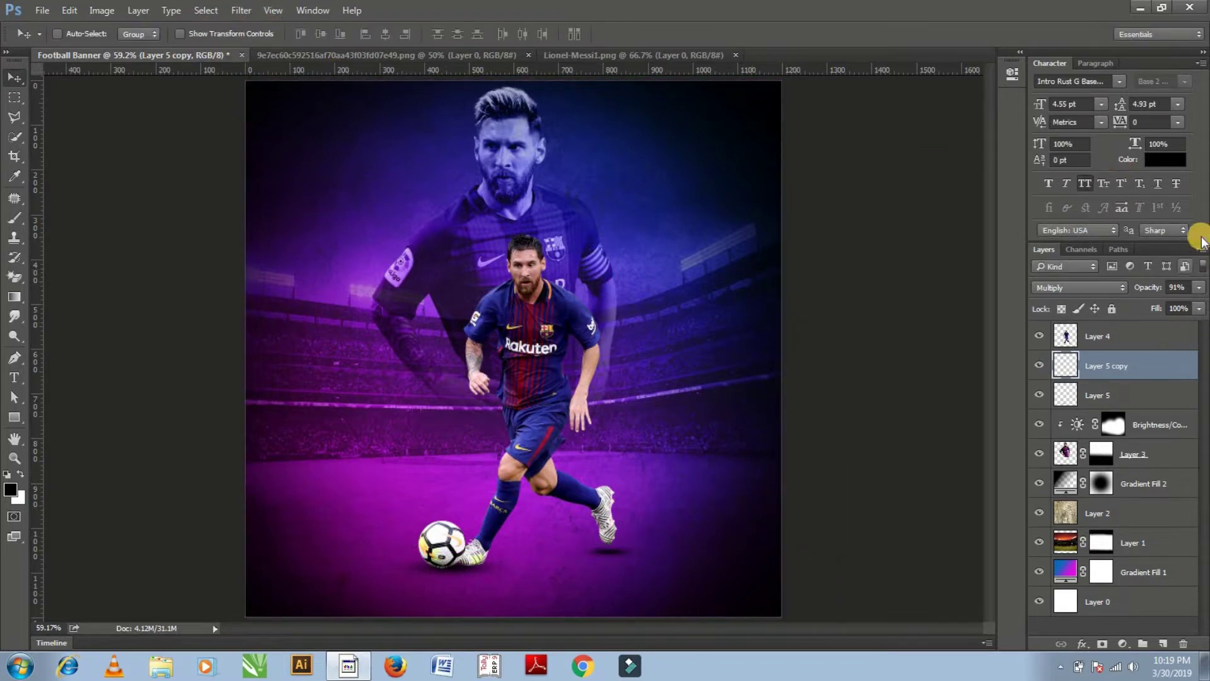
left_click(1197, 288)
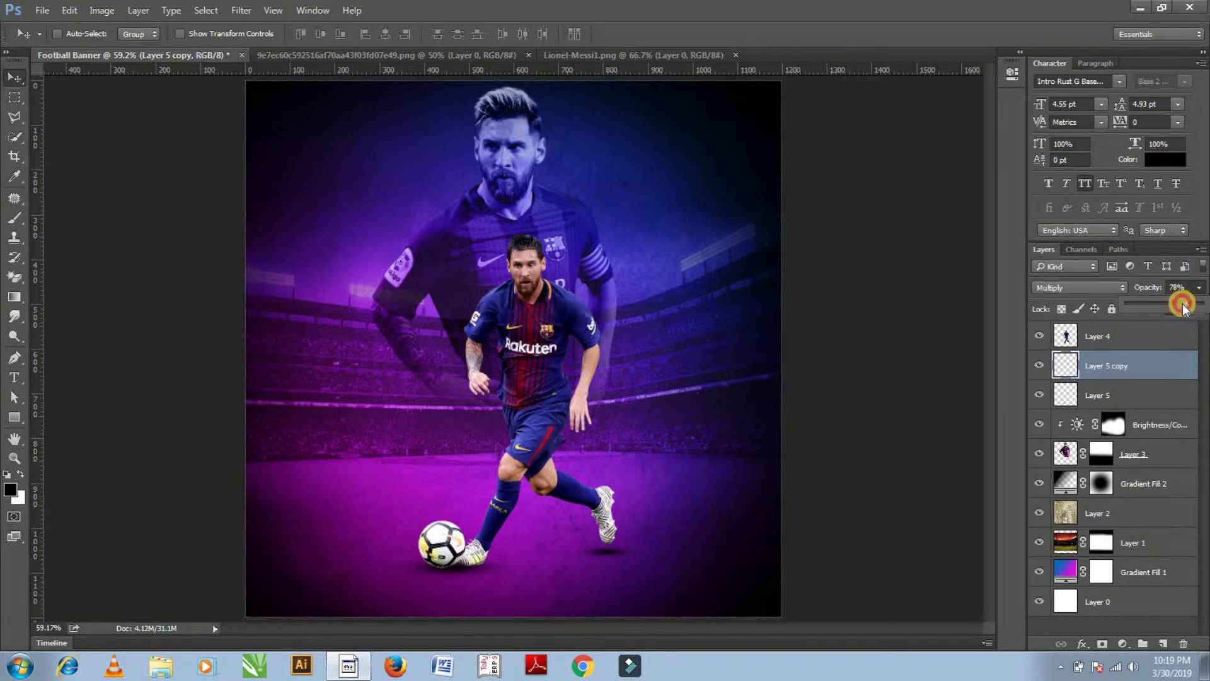
left_click_drag(1172, 305, 1166, 305)
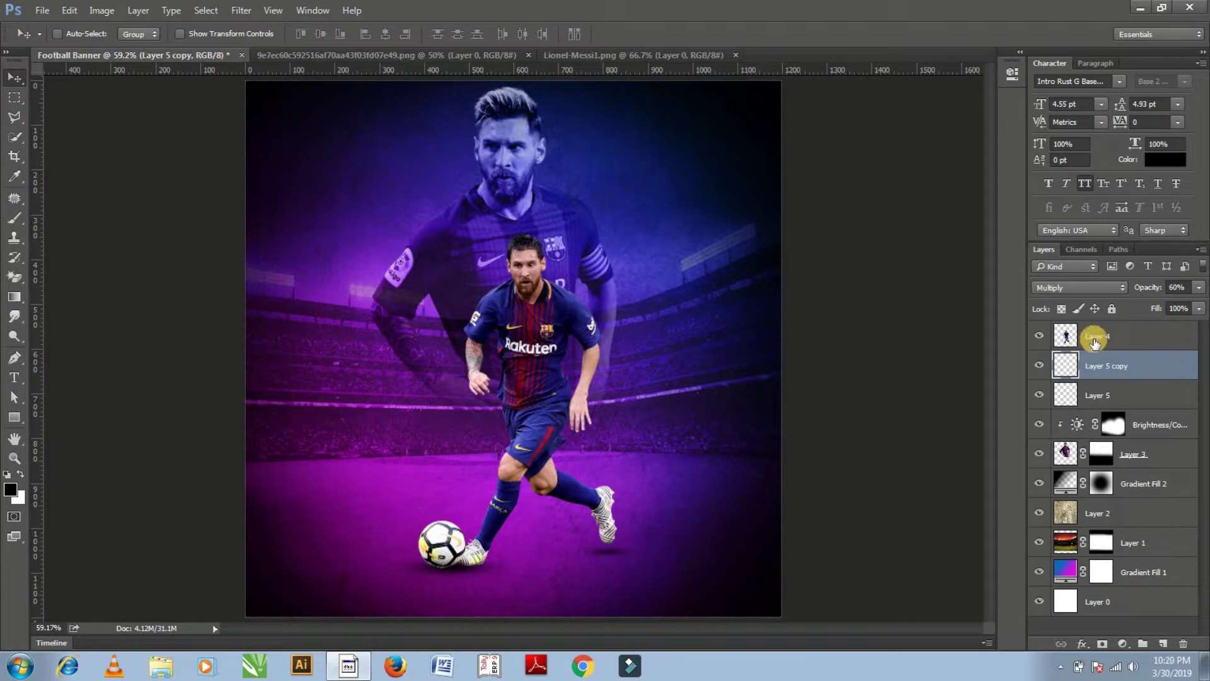
Add a Brightness/Contrast adjustment with Brightness -84 and Contrast 44, clipped to Layer 4
left_click(1096, 336)
left_click(1115, 644)
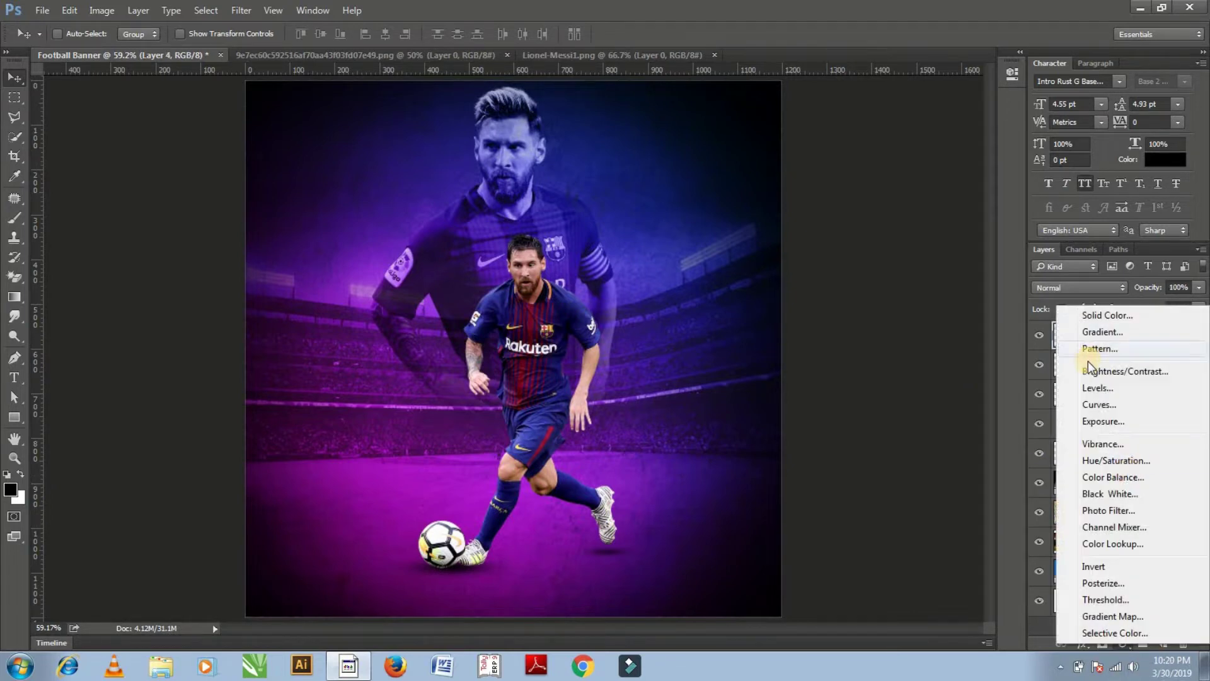
left_click(1109, 372)
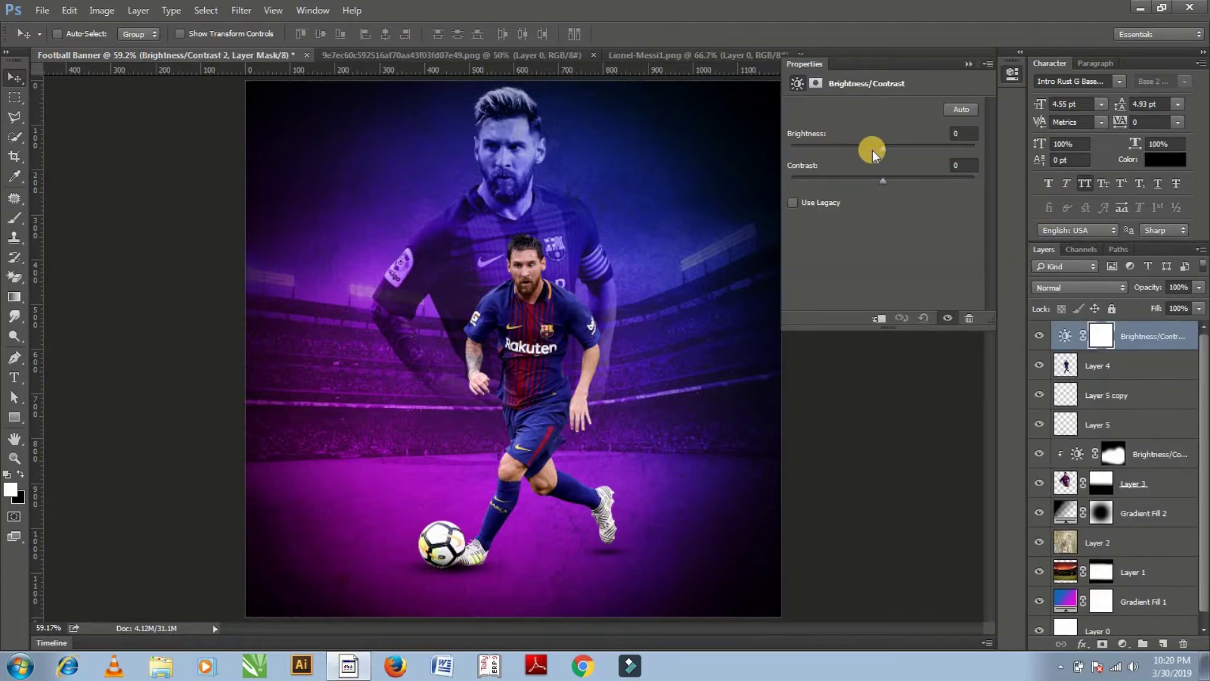
left_click(850, 153)
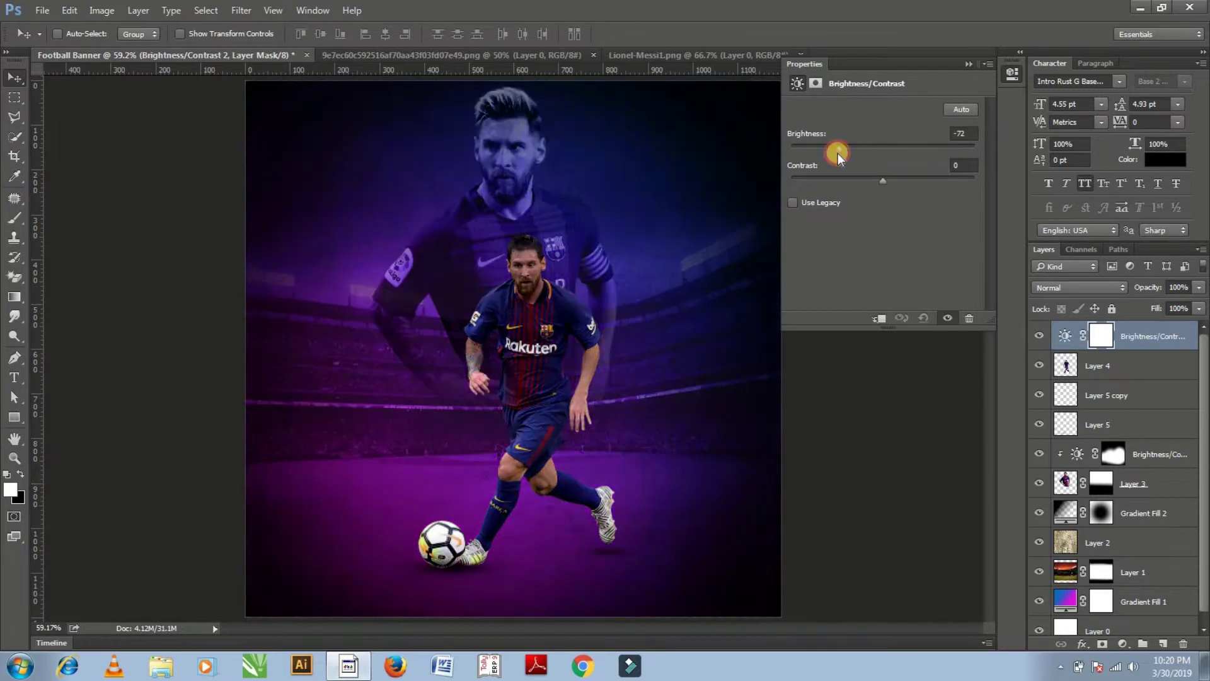
left_click_drag(834, 163, 832, 163)
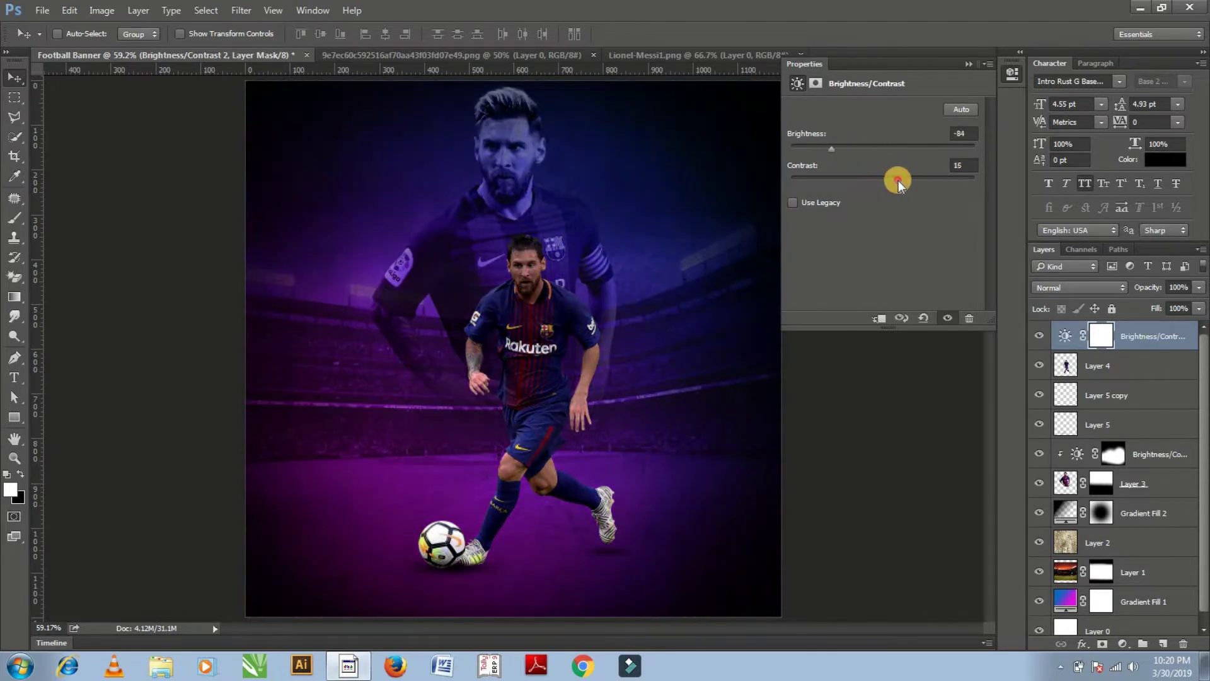
left_click_drag(897, 181, 923, 184)
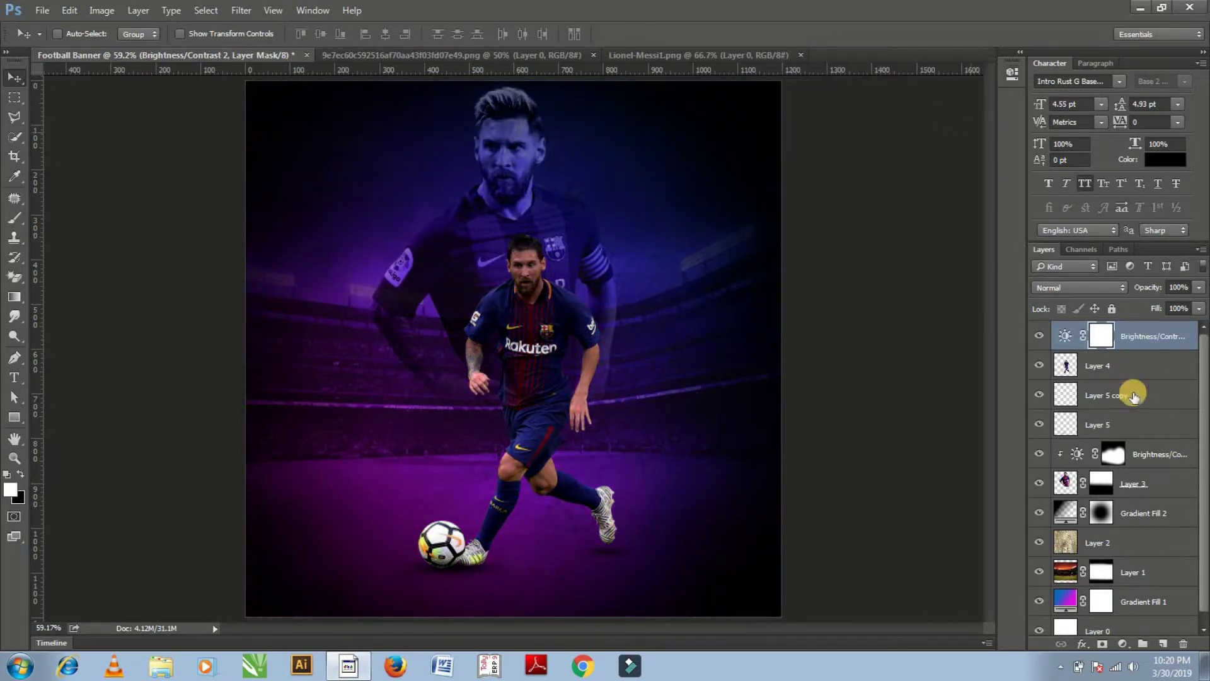
left_click(1064, 333)
left_click(887, 311)
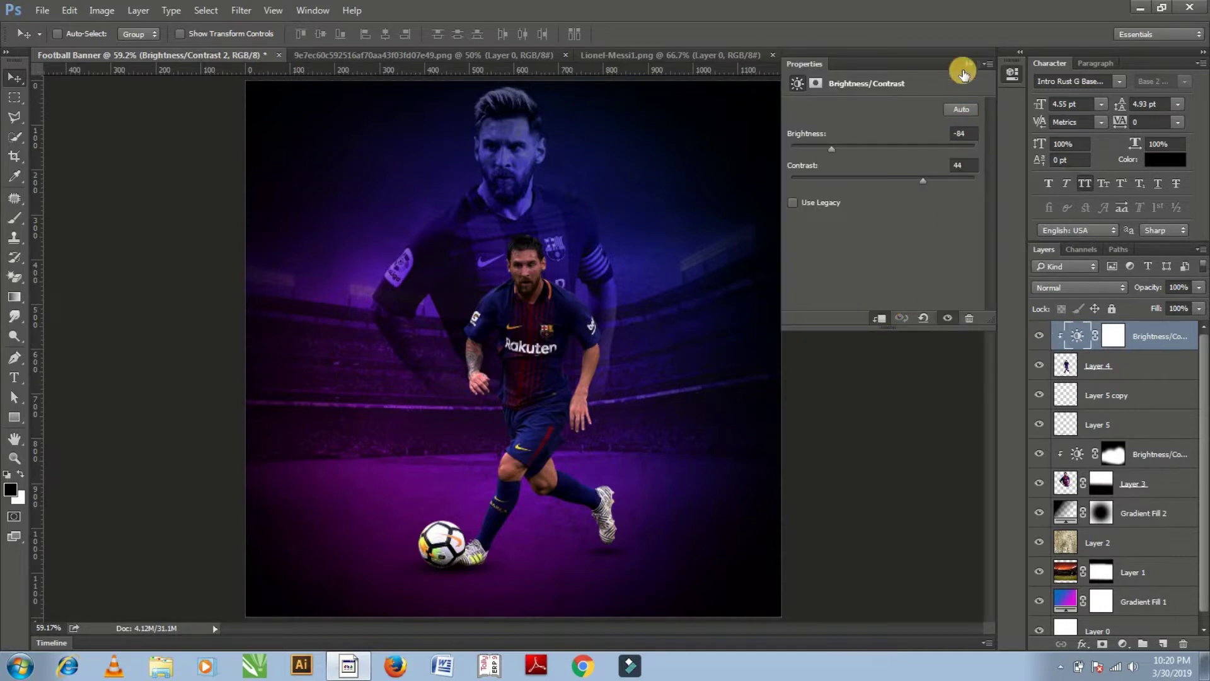
left_click(968, 65)
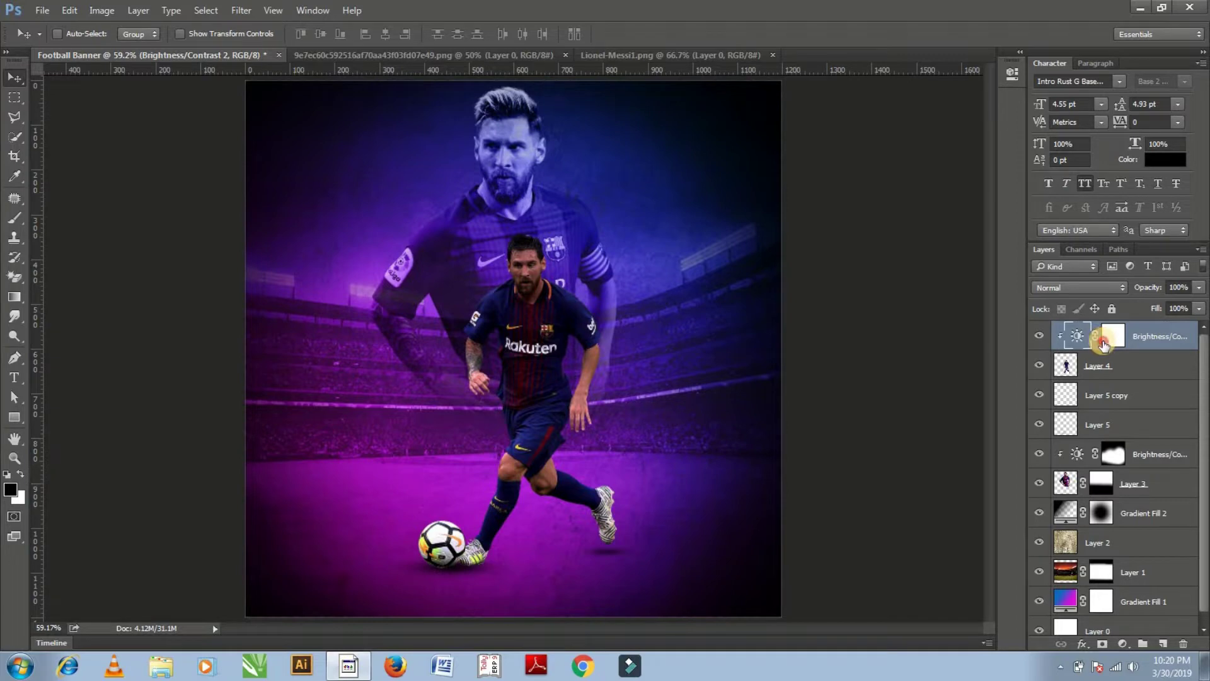
Invert the adjustment mask and paint it with a 164 px brush around the leg and ball
left_click(1103, 344)
key("ctrl+i")
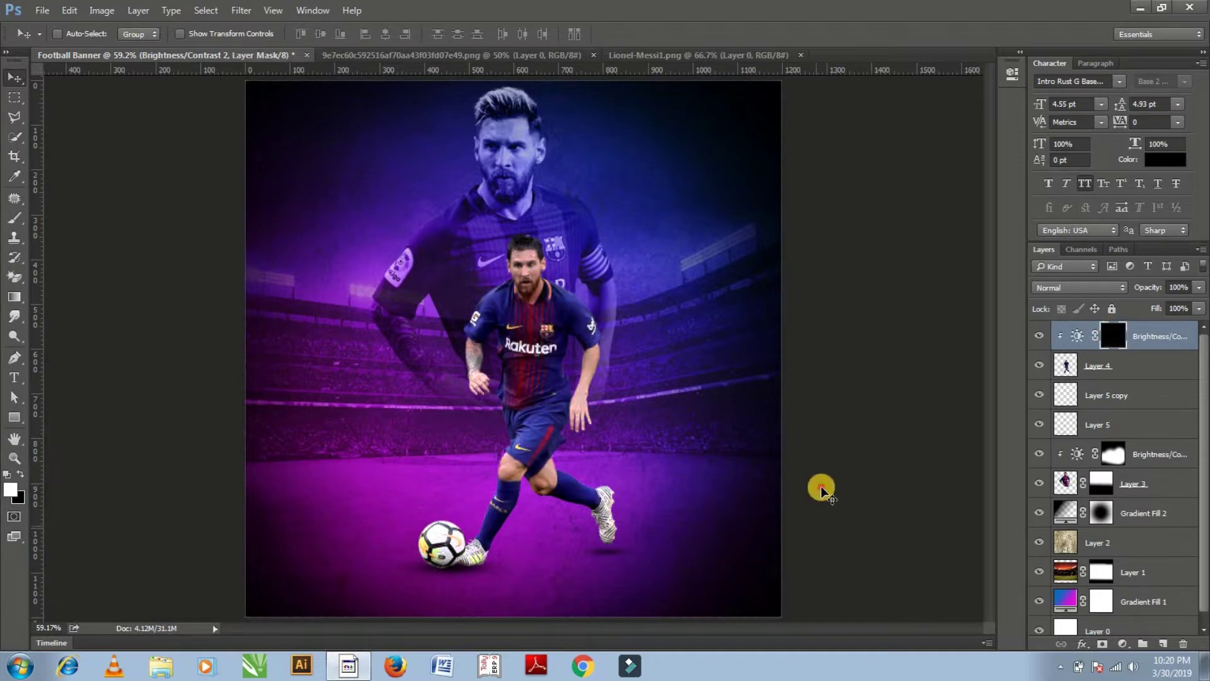
key("b")
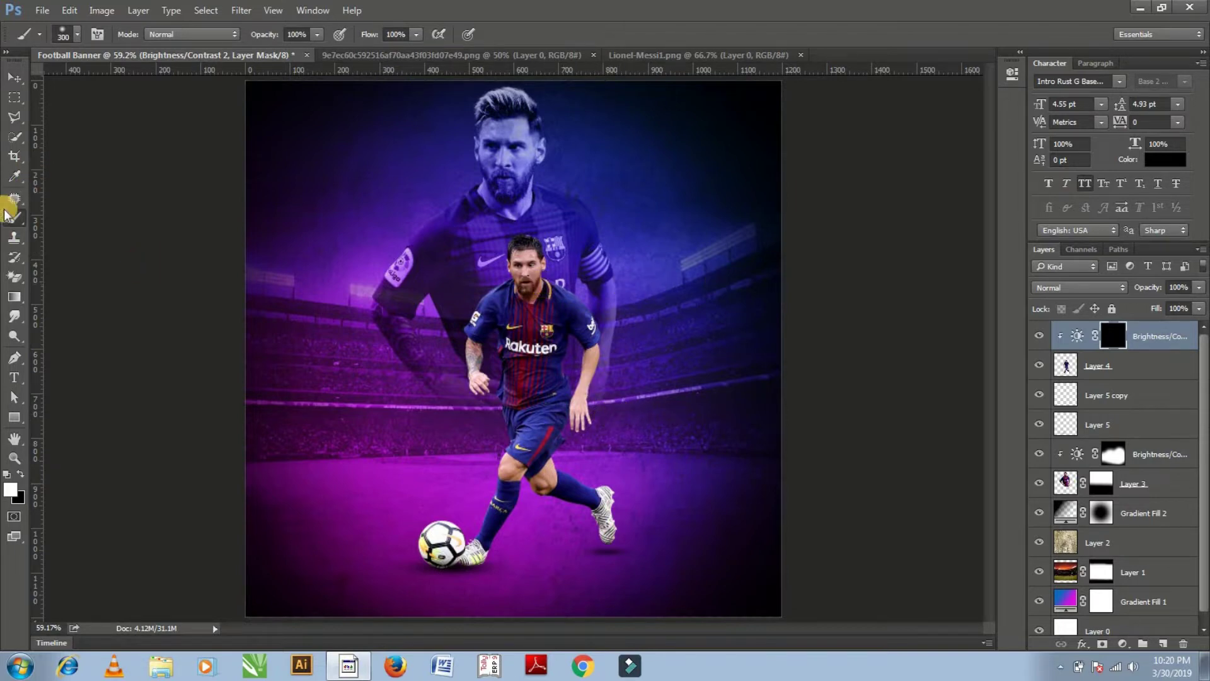
right_click(473, 301)
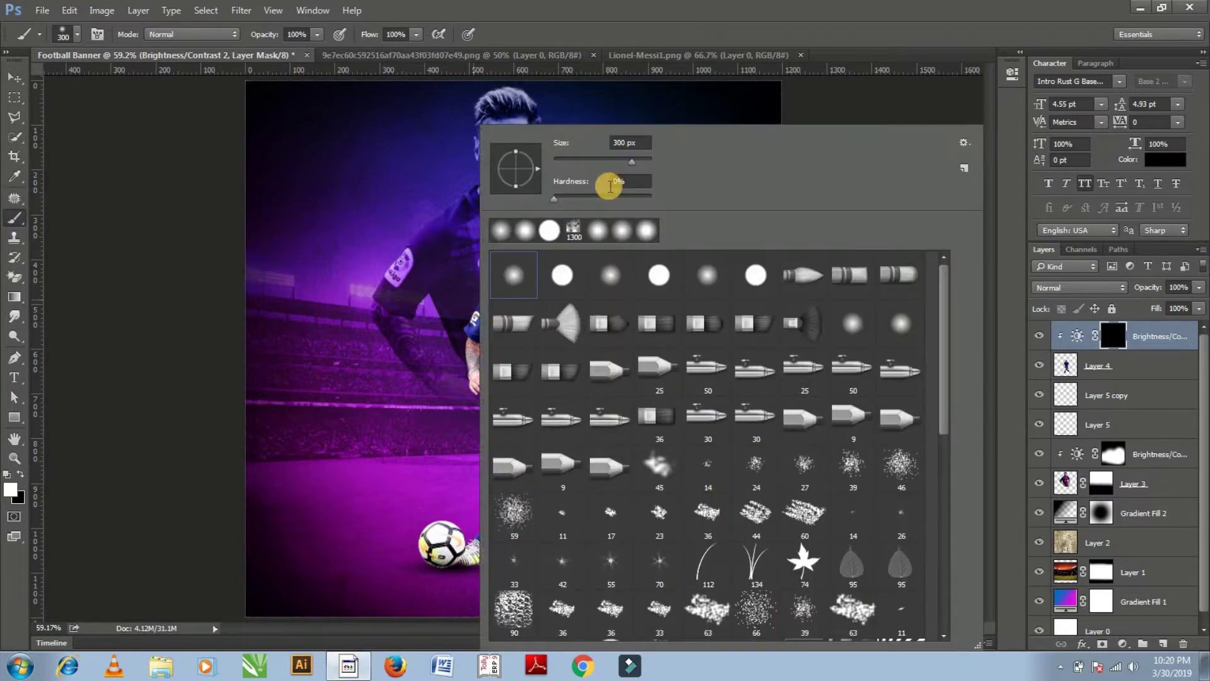
left_click_drag(633, 163, 614, 163)
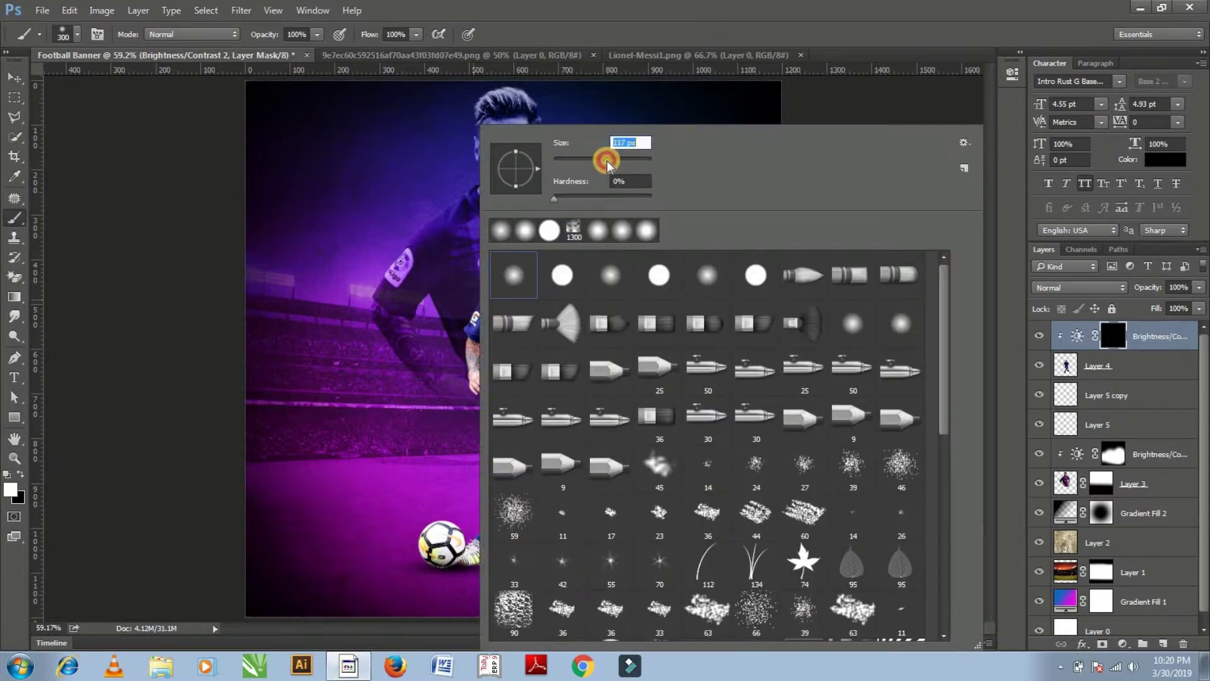
key("Return")
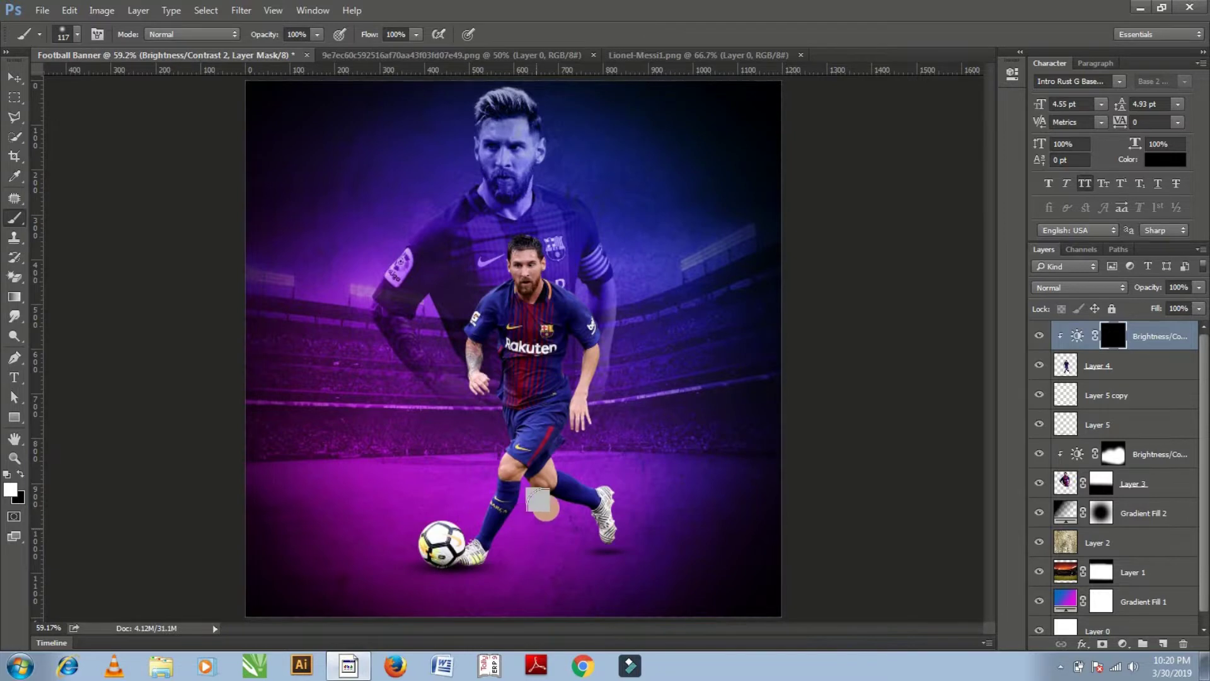
right_click(621, 325)
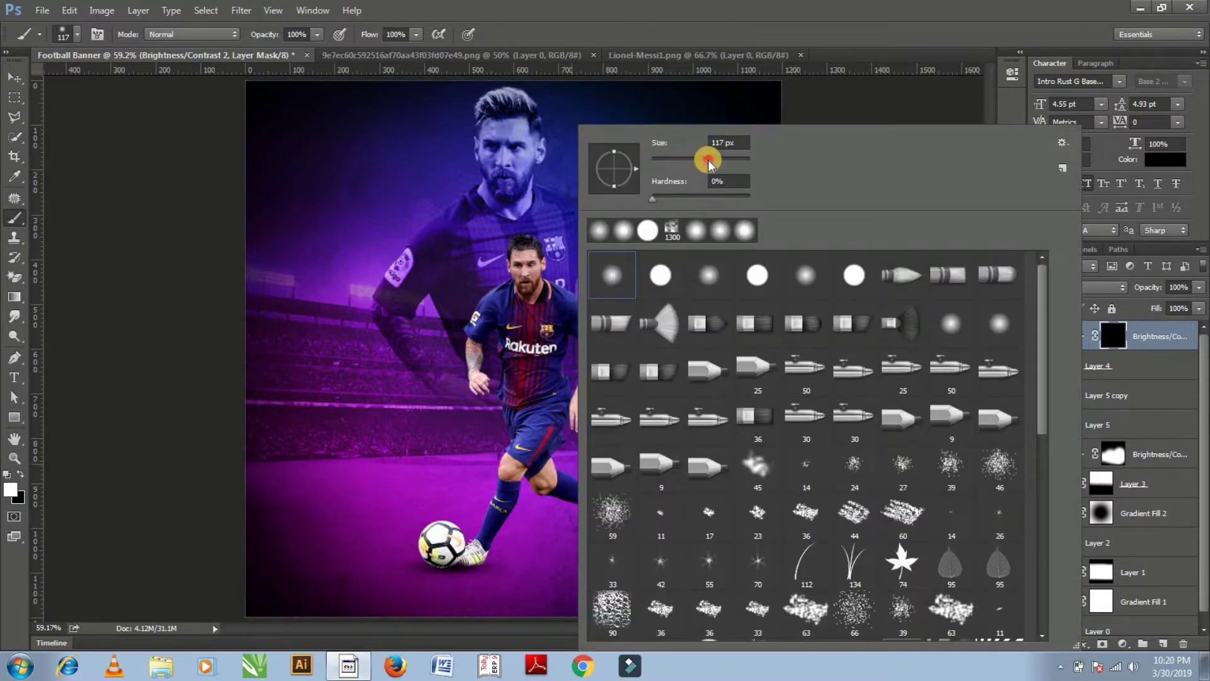
left_click_drag(716, 162, 720, 126)
left_click(721, 55)
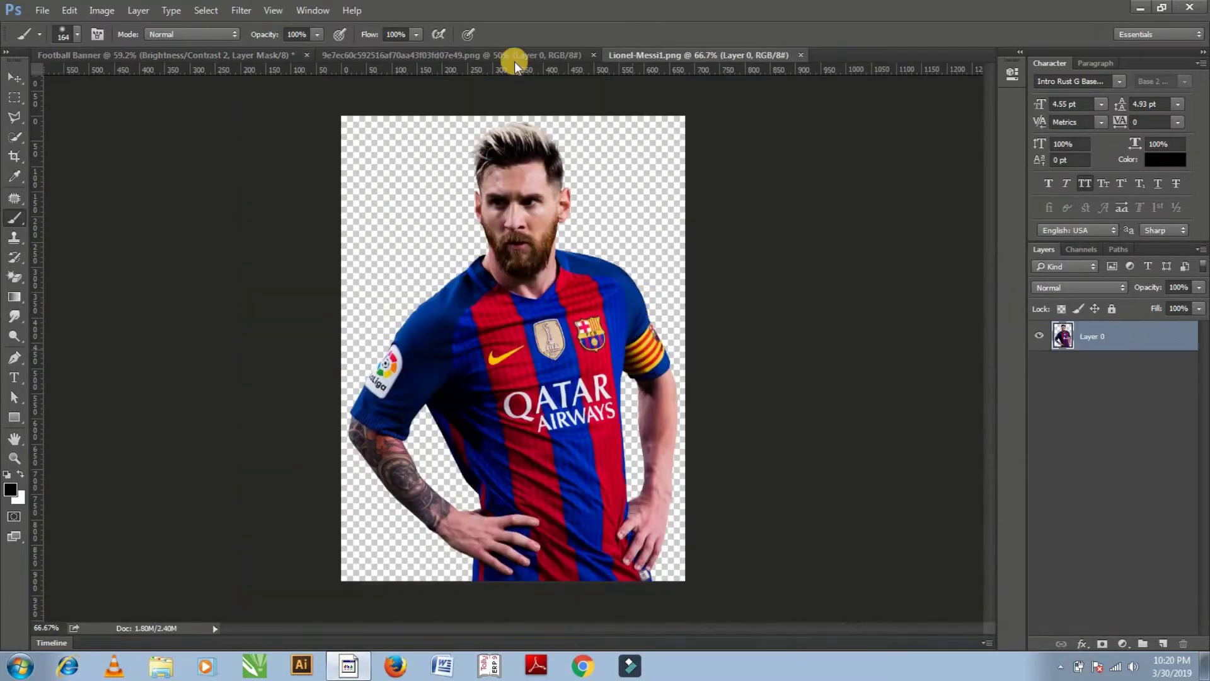
left_click(181, 57)
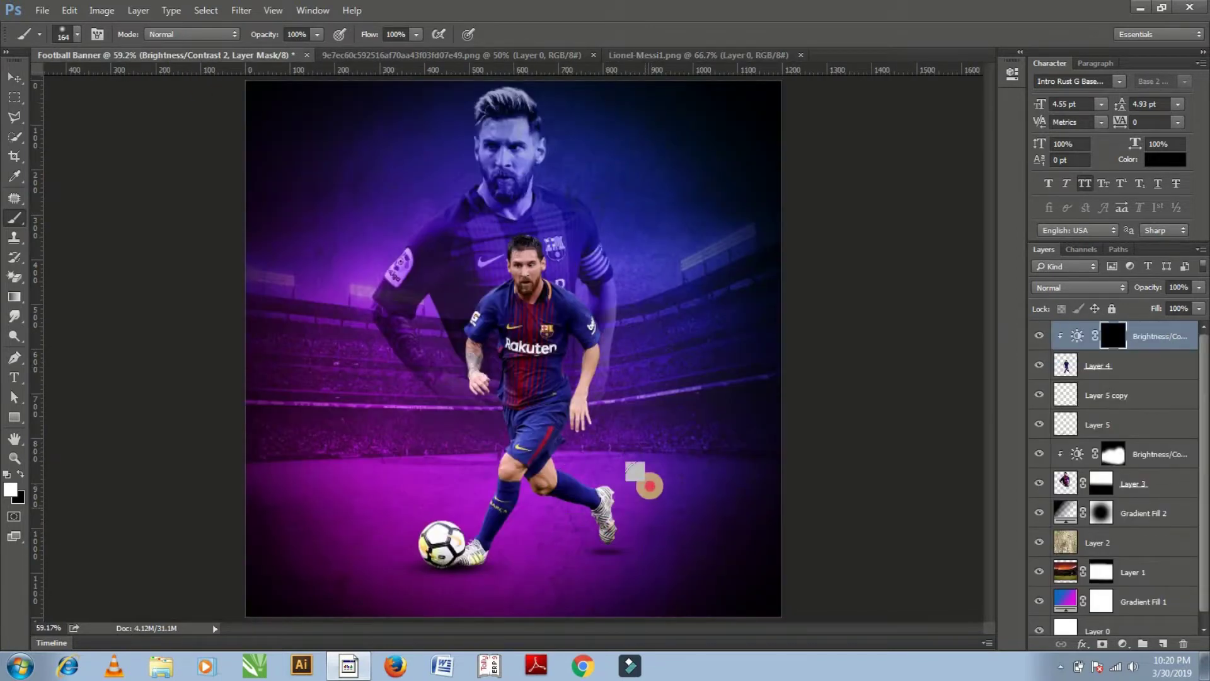
mouse_move(592, 528)
left_mouse_down()
mouse_move(455, 584)
mouse_move(520, 506)
left_mouse_up()
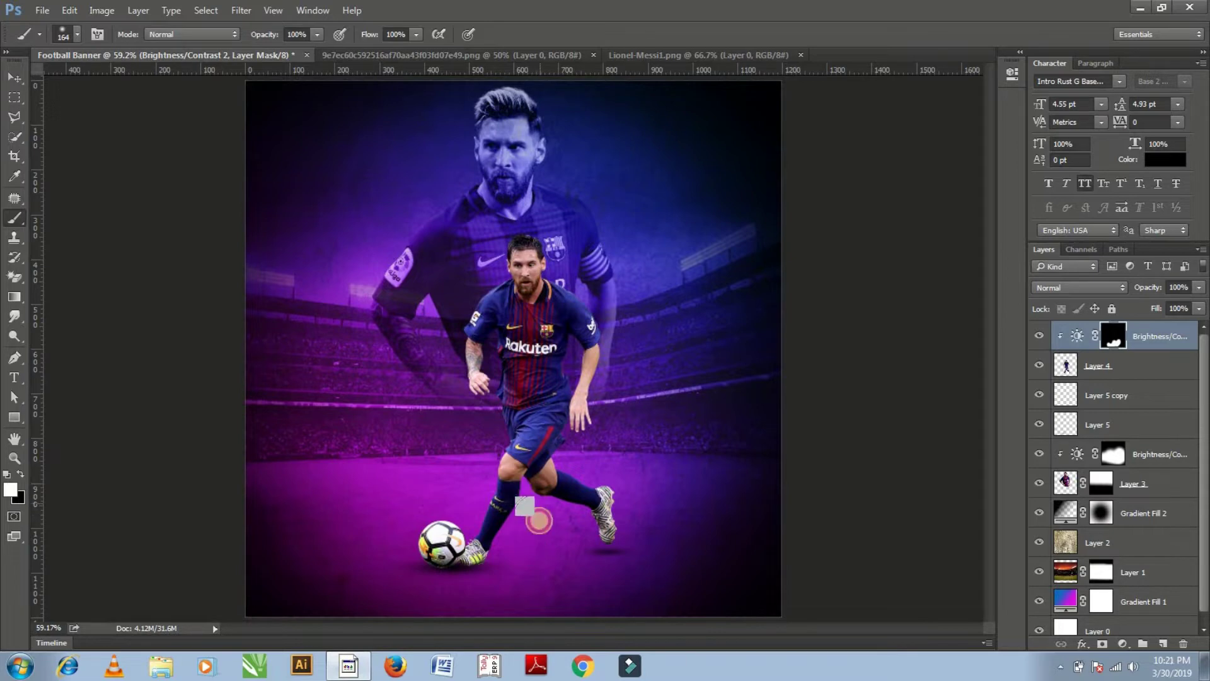
mouse_move(524, 505)
left_mouse_down()
mouse_move(470, 489)
mouse_move(558, 442)
mouse_move(479, 421)
left_mouse_up()
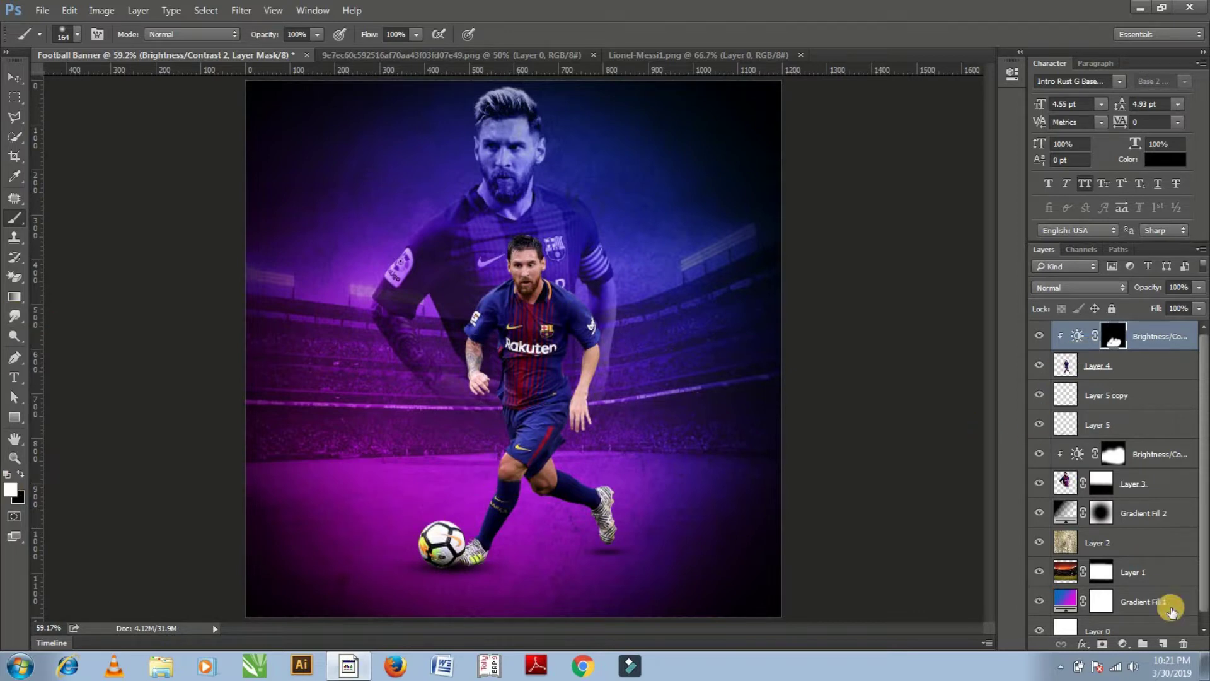
Add a Levels adjustment with midtones at 0.66, clipped to the player layer
left_click(1118, 637)
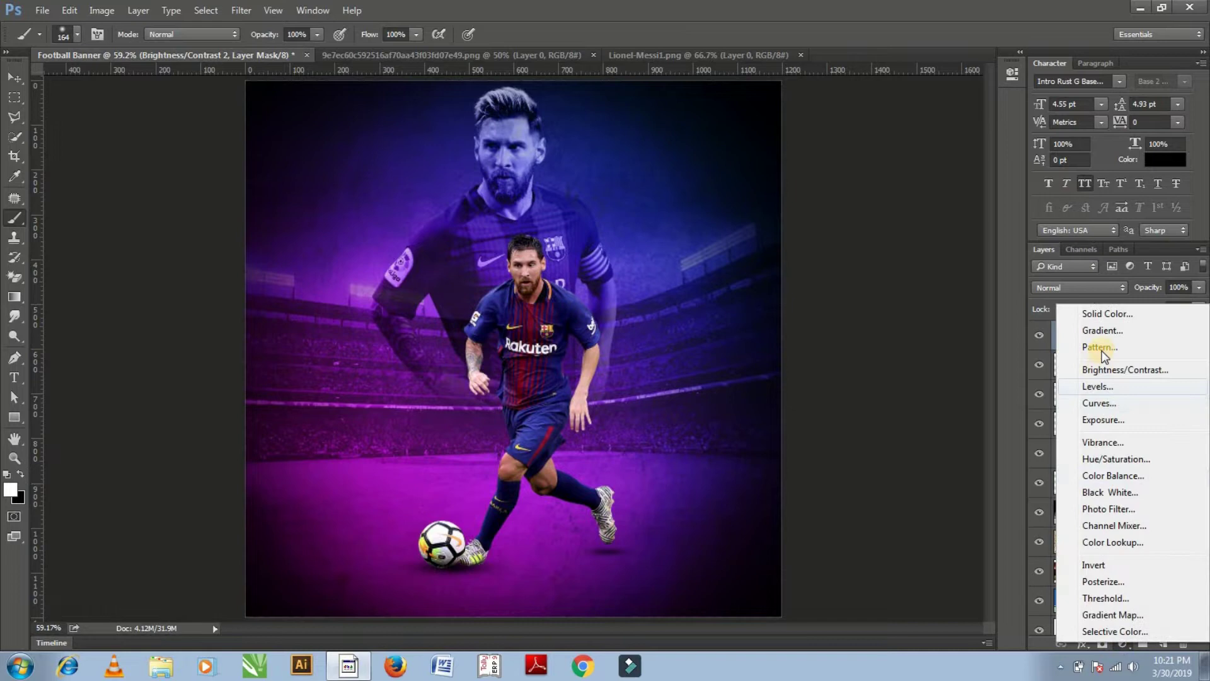
left_click(1107, 382)
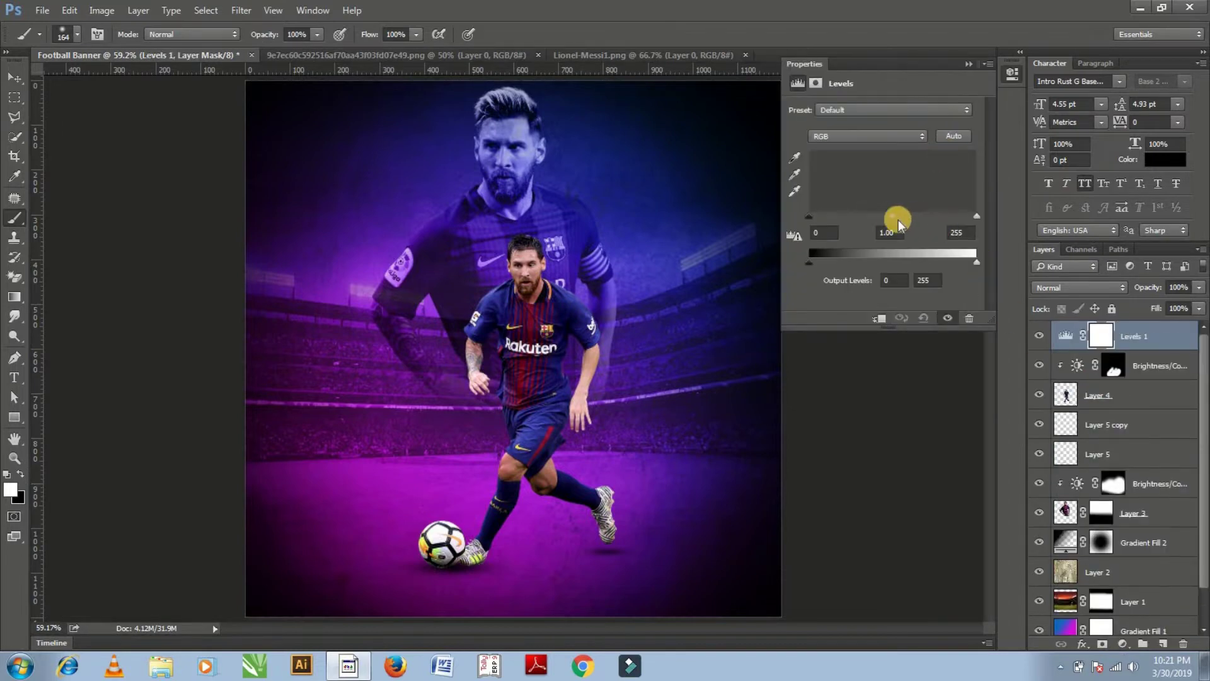
left_click_drag(915, 222, 919, 224)
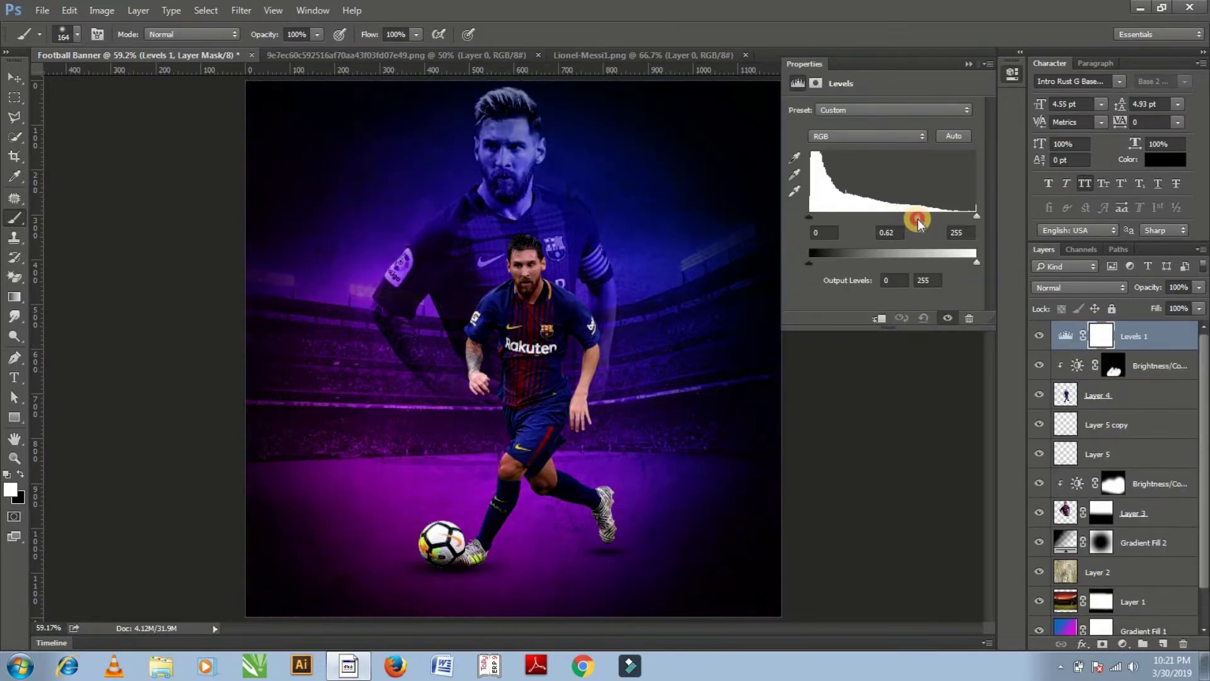
left_click(907, 317)
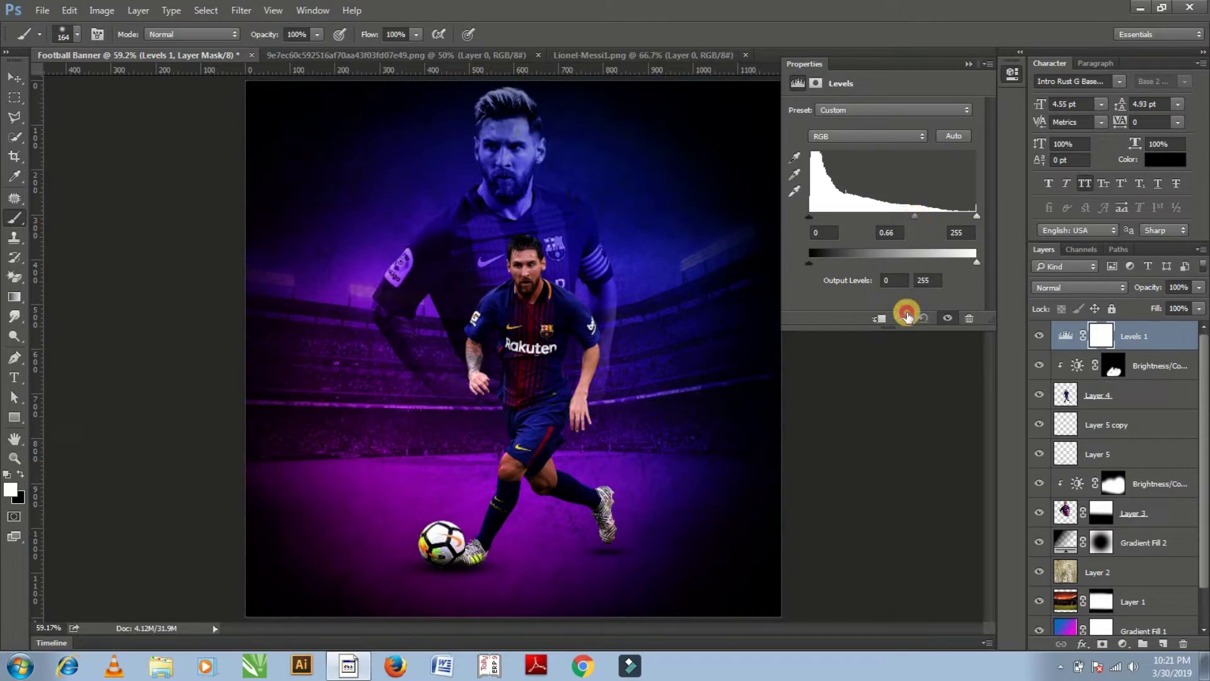
left_click(883, 318)
left_click(969, 63)
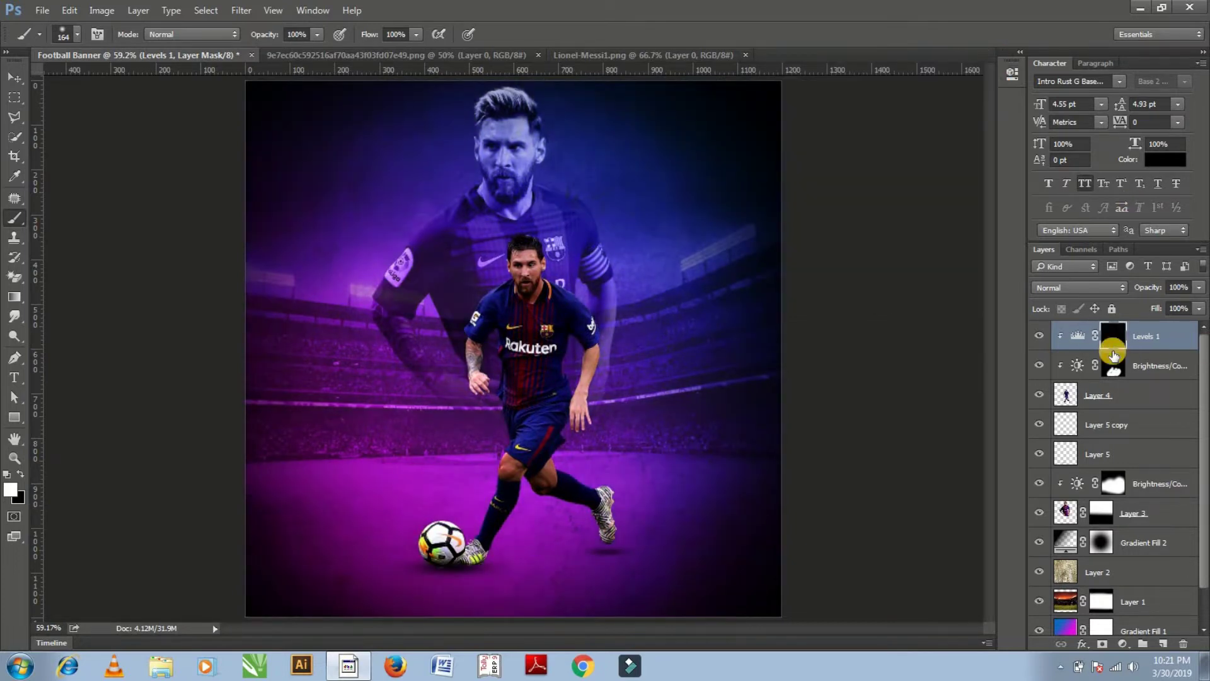
Invert the Levels mask, paint it in near the player's legs, and reselect Layer 4
left_click(1113, 353)
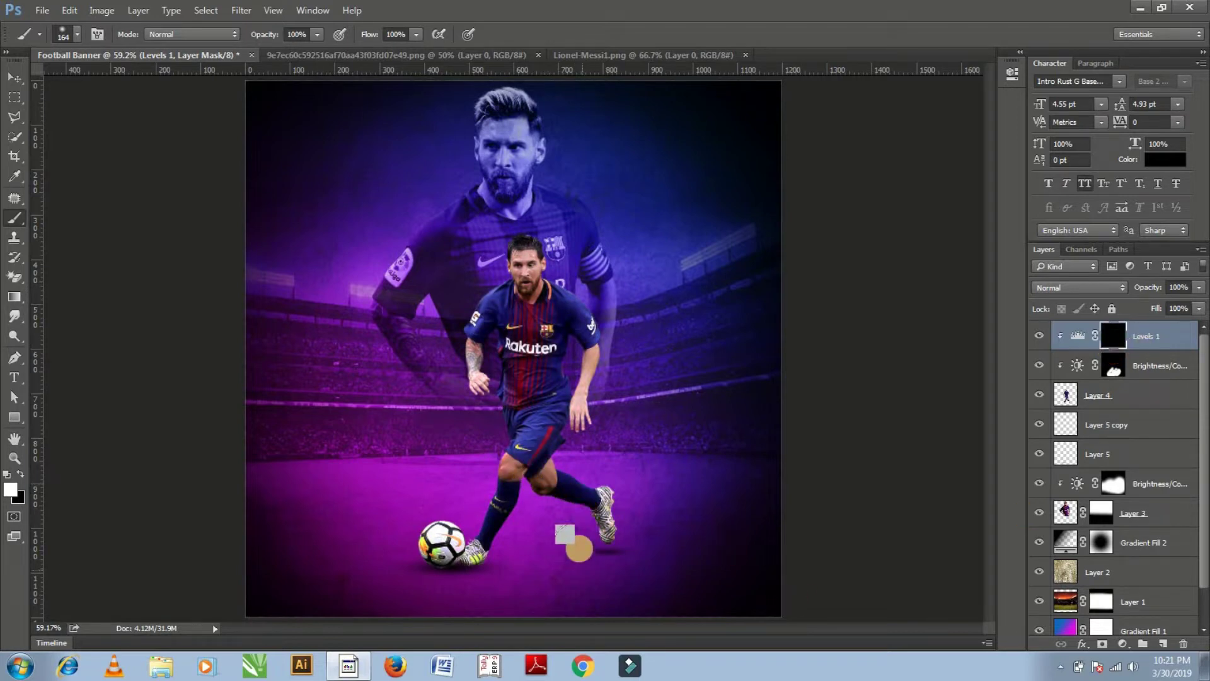
left_click(643, 496)
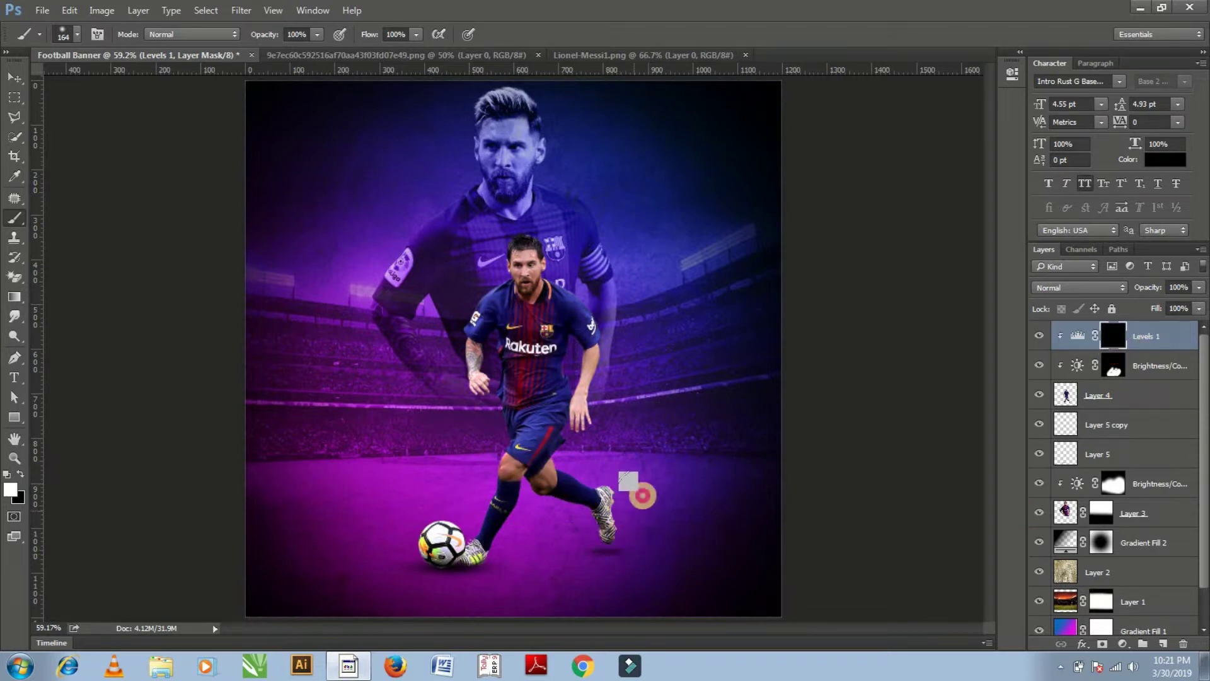
mouse_move(643, 496)
left_mouse_down()
mouse_move(528, 535)
mouse_move(470, 516)
left_mouse_up()
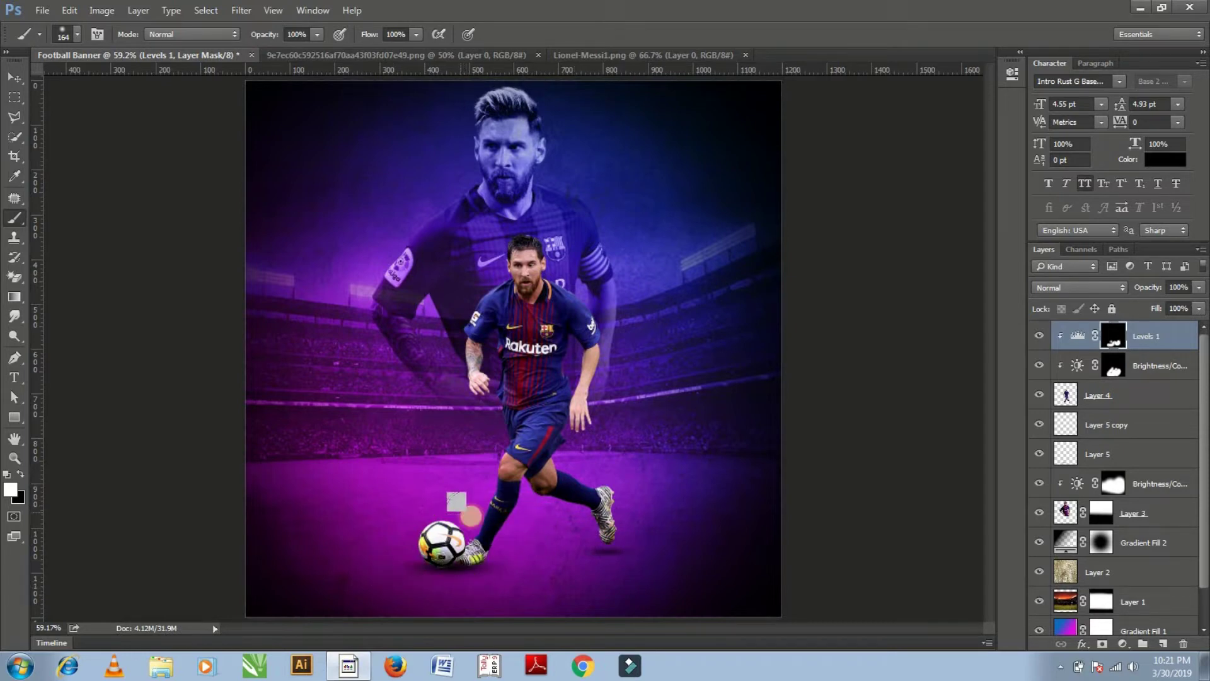
left_click(14, 77)
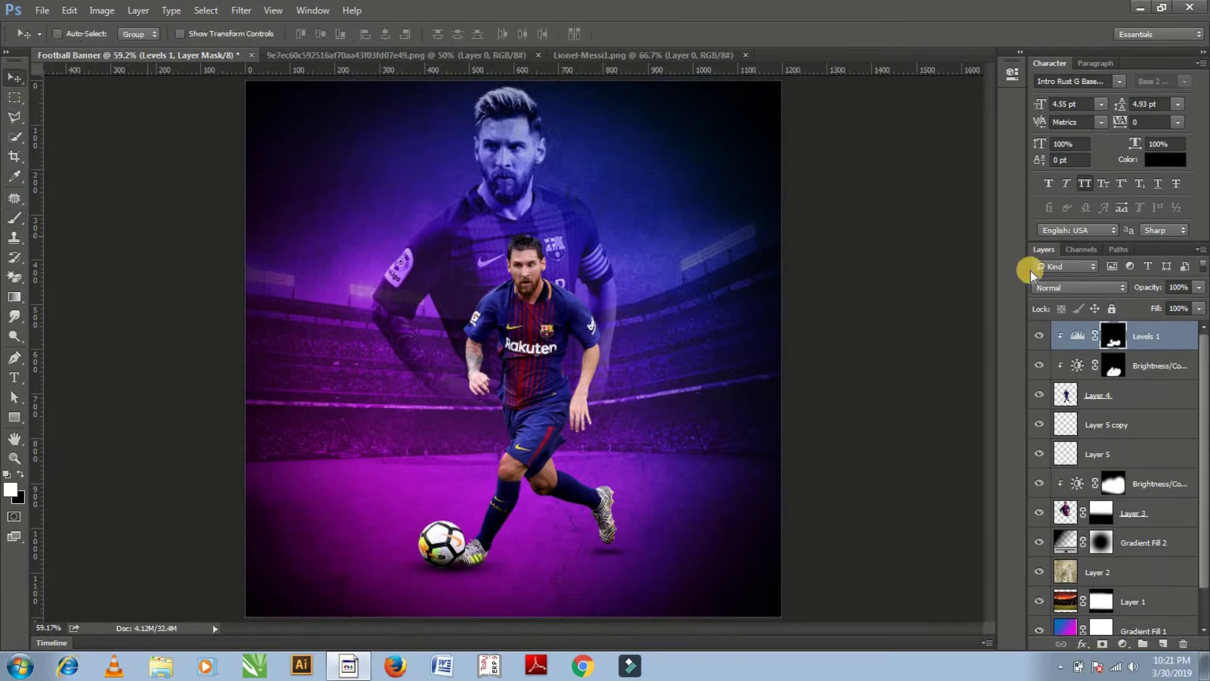
left_click(1140, 397)
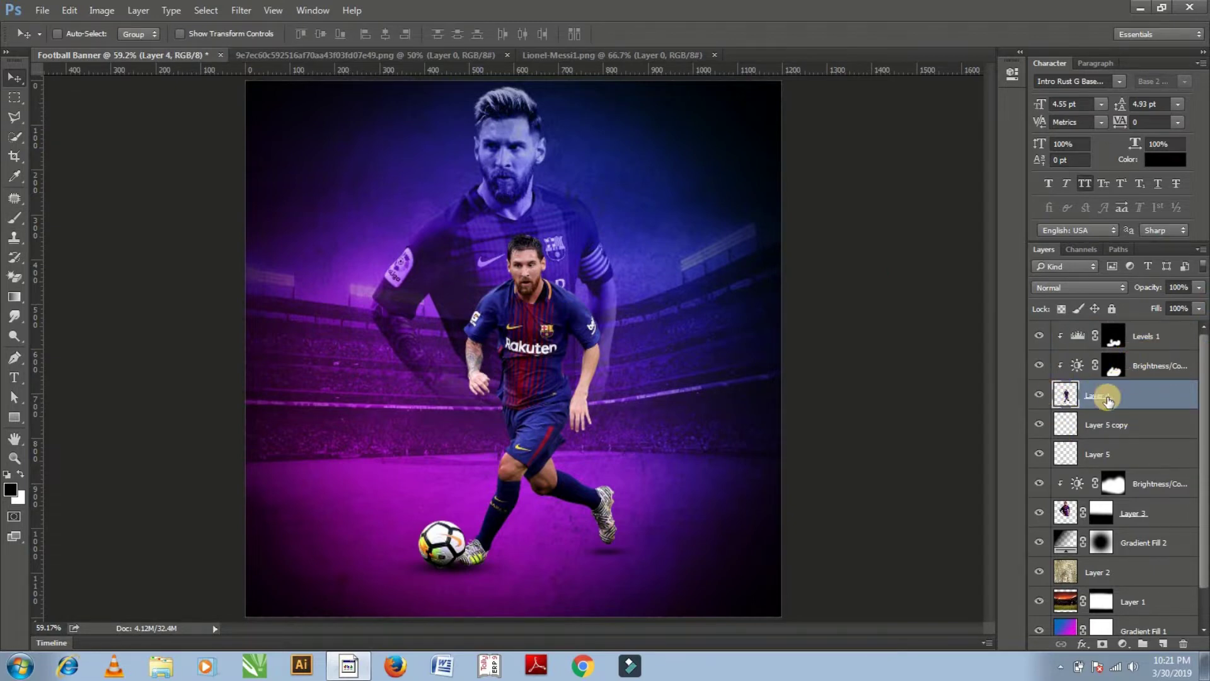
In Camera Raw Filter, raise Clarity to +21 and darken Blacks to -28
left_click(231, 13)
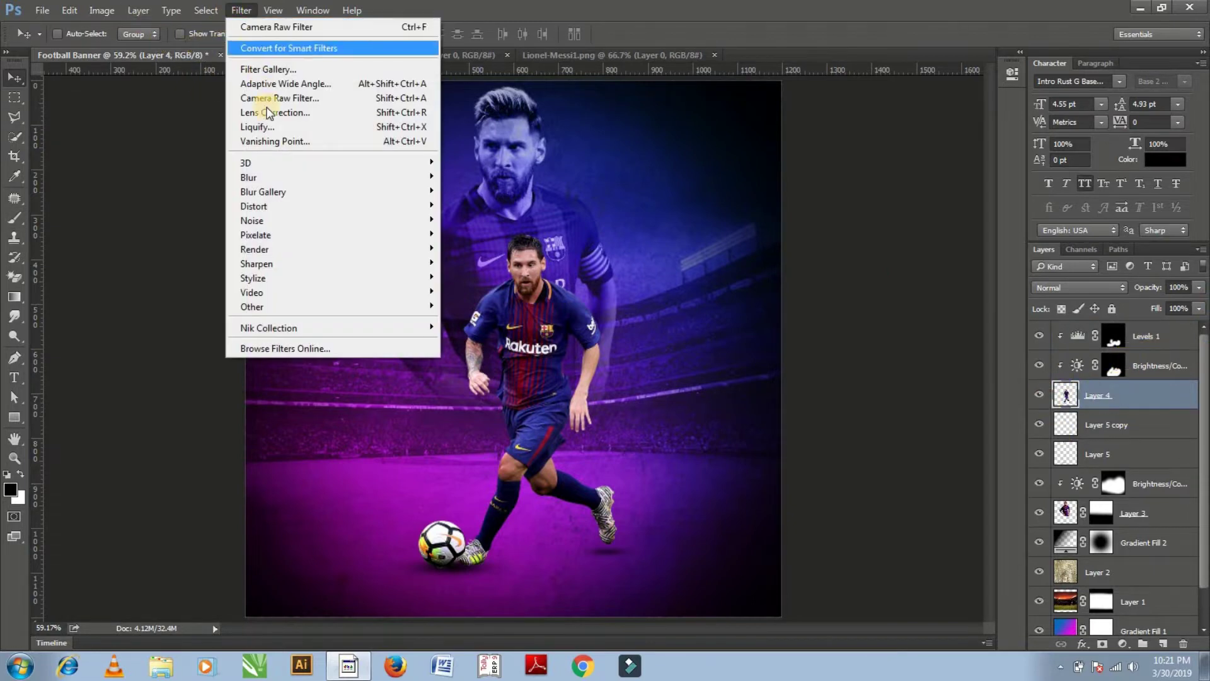
left_click(270, 99)
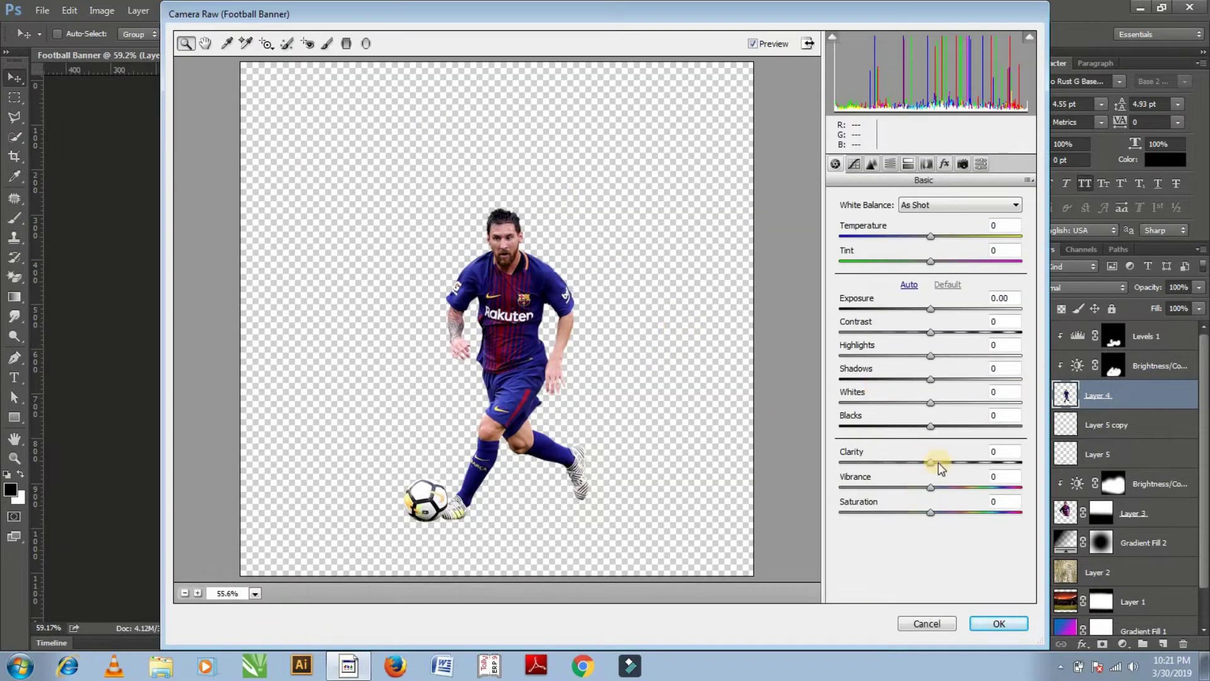
left_click_drag(933, 468, 959, 472)
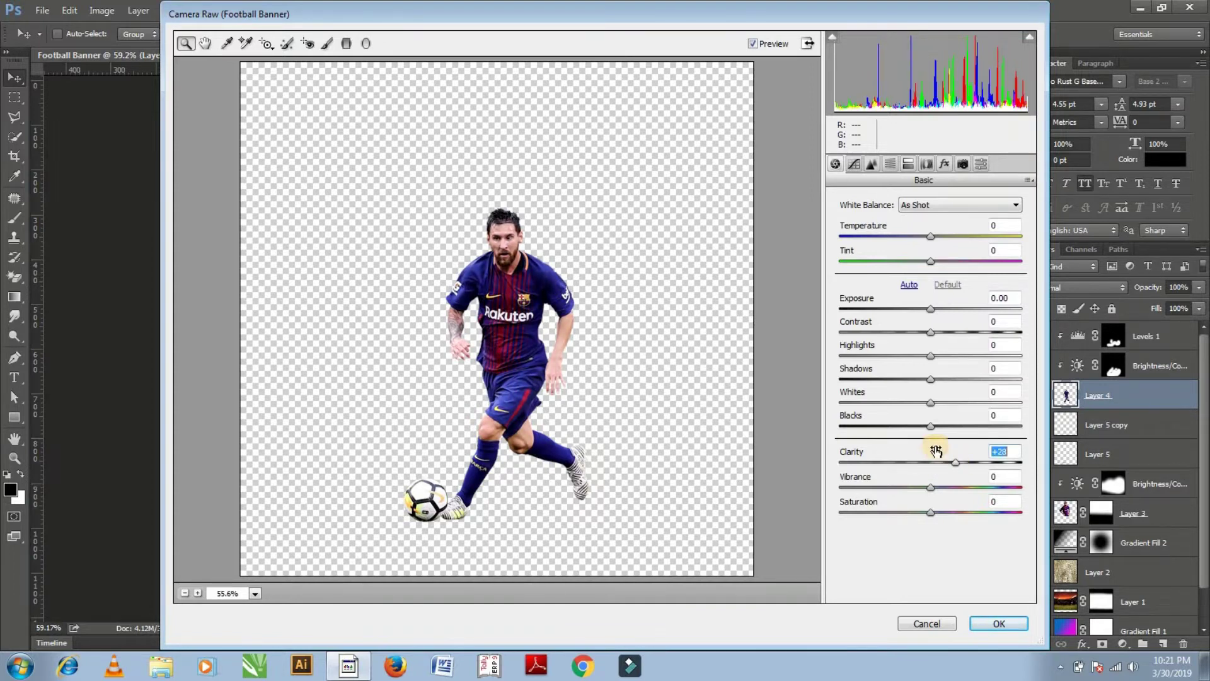
left_click_drag(931, 429, 908, 431)
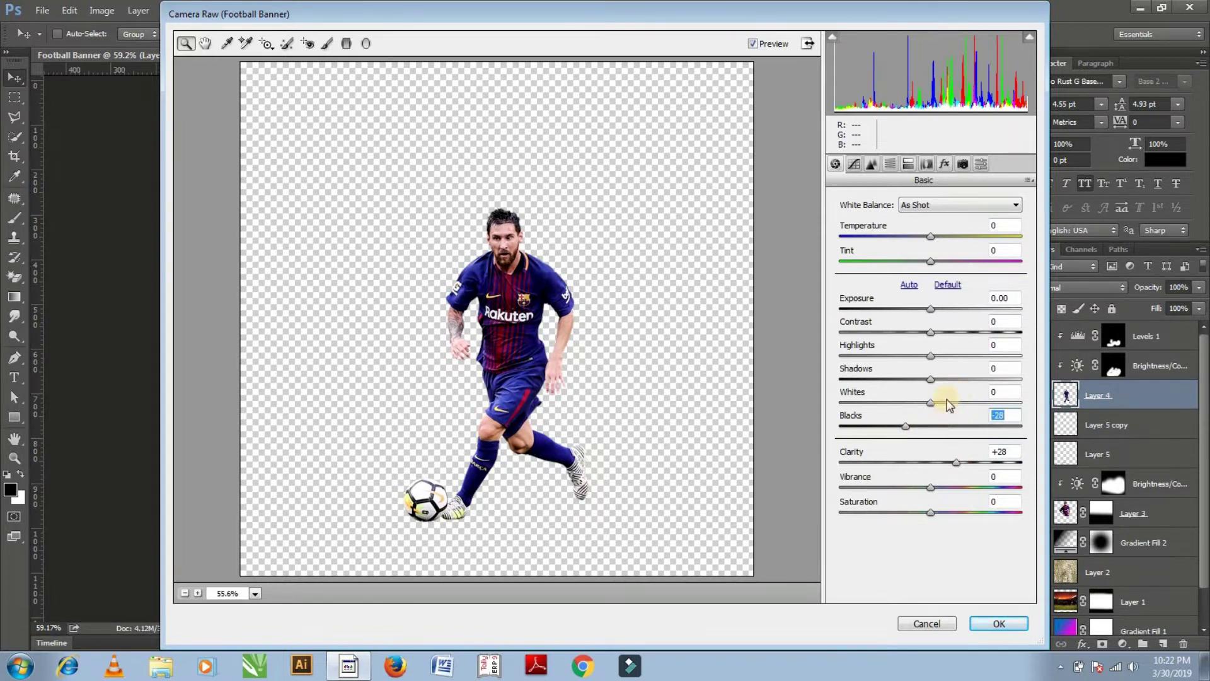
Lower Oranges saturation to -37 and Reds slightly in HSL, then apply the filter
left_click(887, 165)
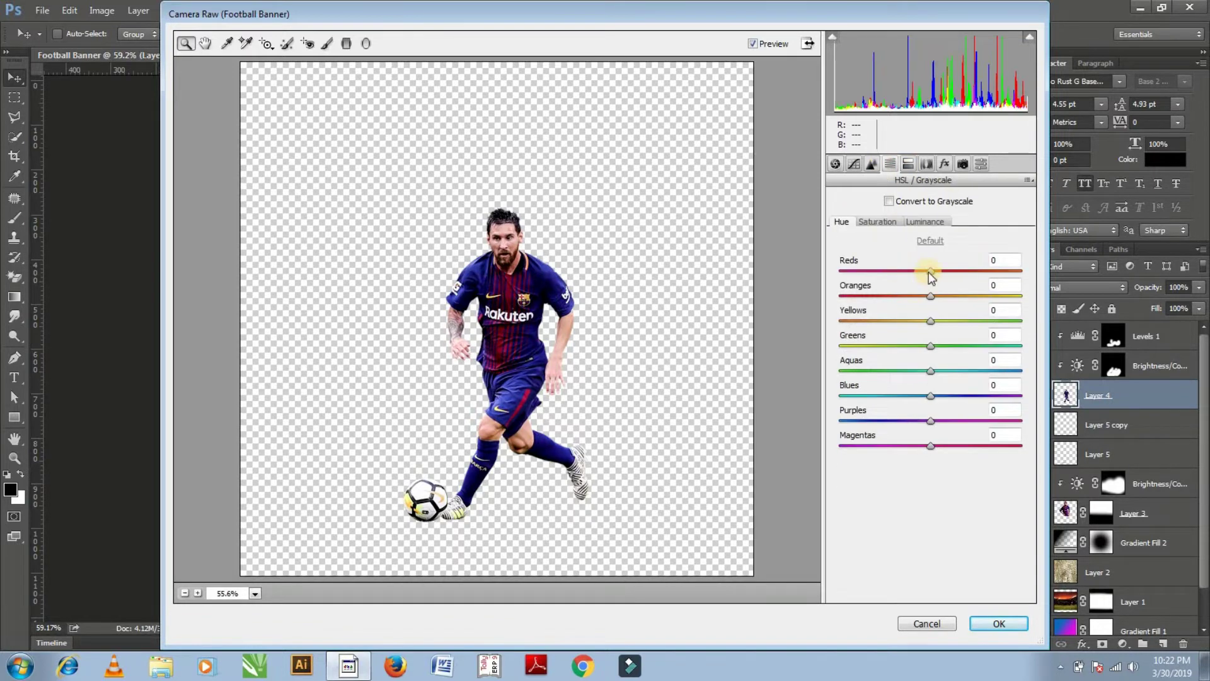
left_click(883, 228)
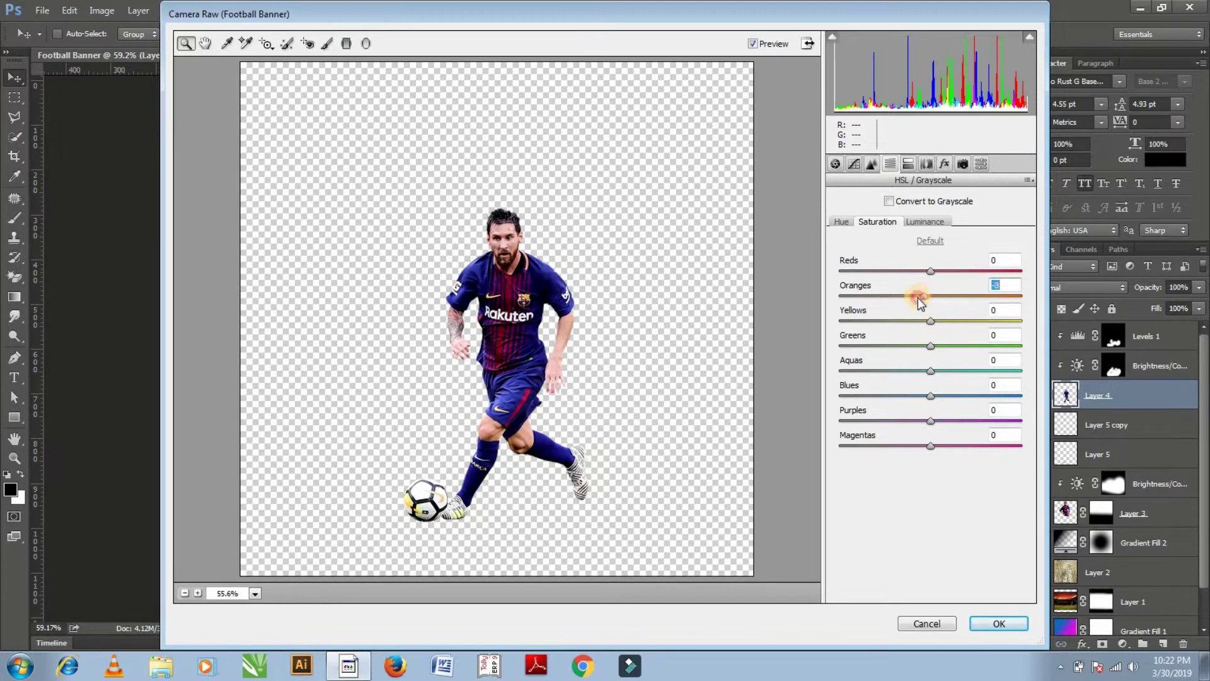
left_click_drag(921, 304, 908, 304)
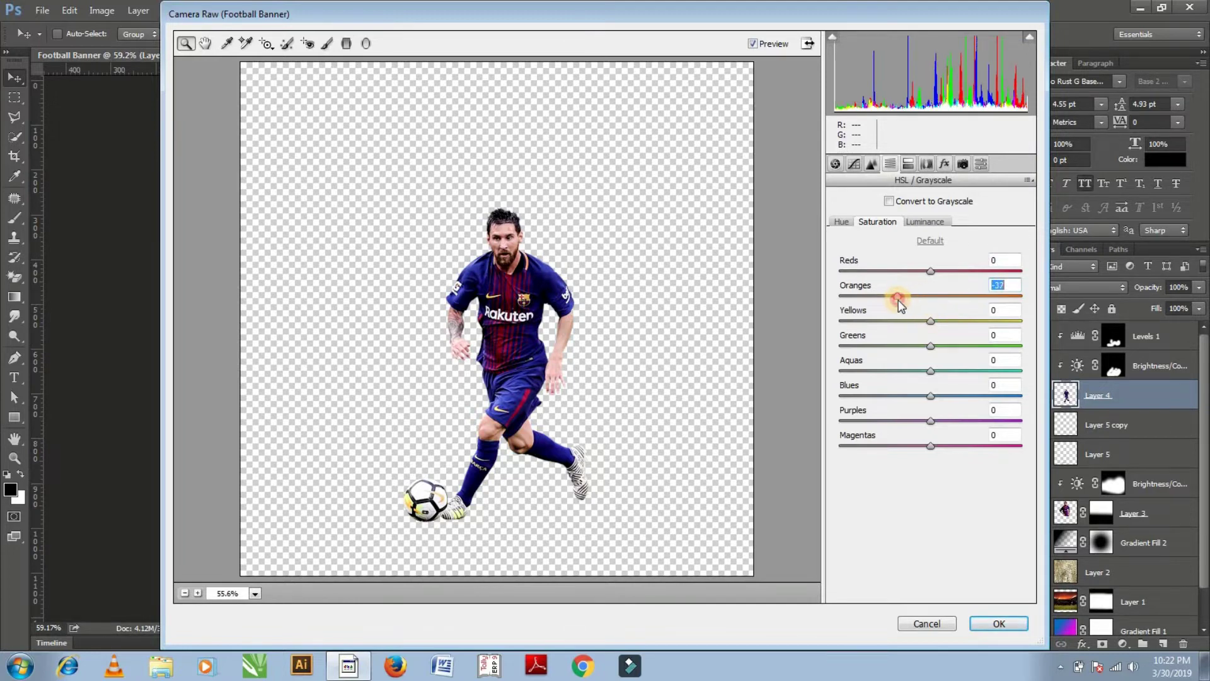
left_click(931, 271)
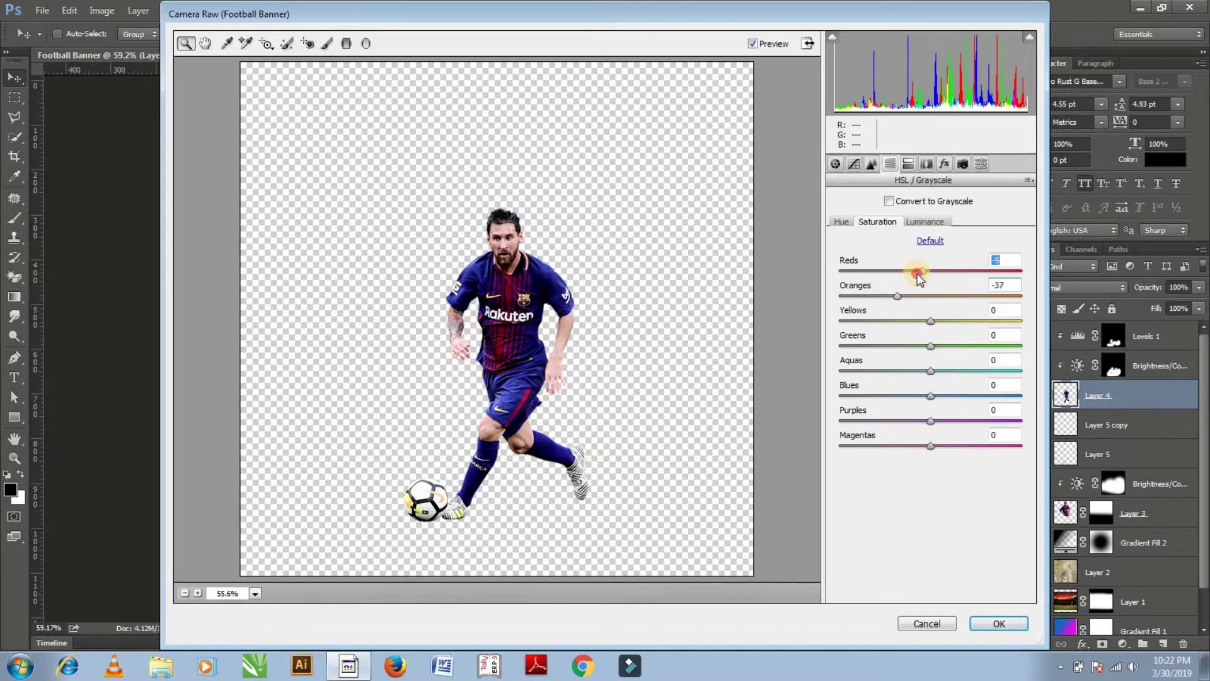
left_click_drag(918, 275, 939, 282)
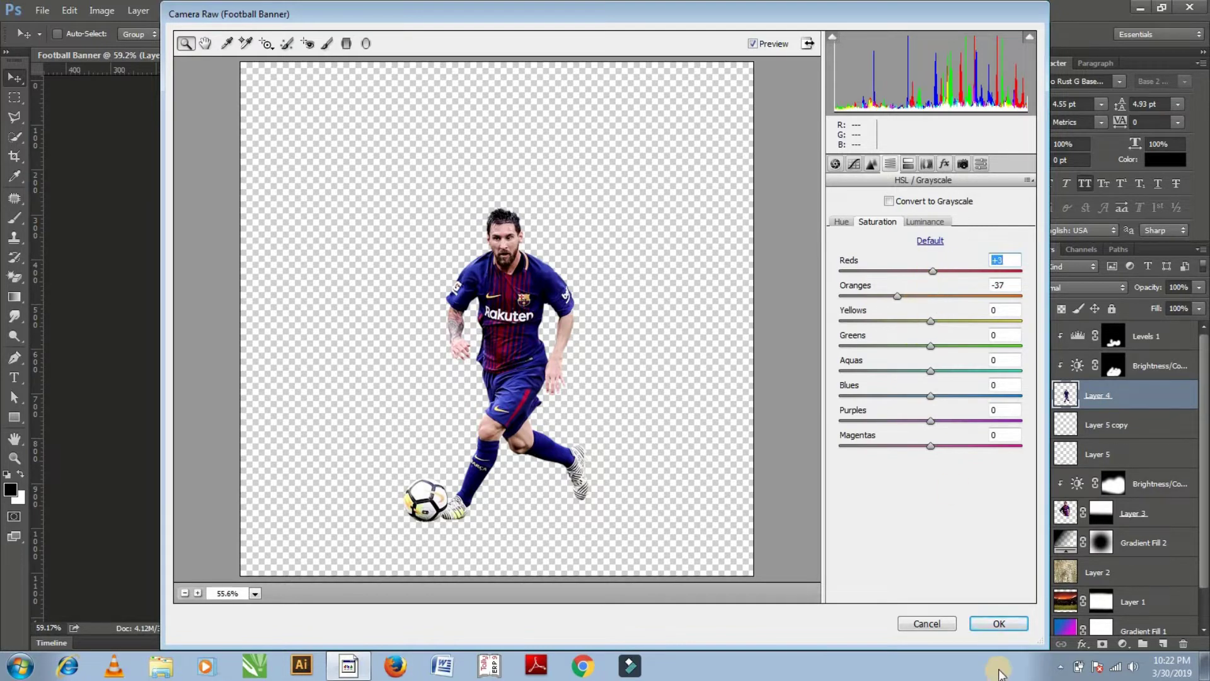
left_click(999, 624)
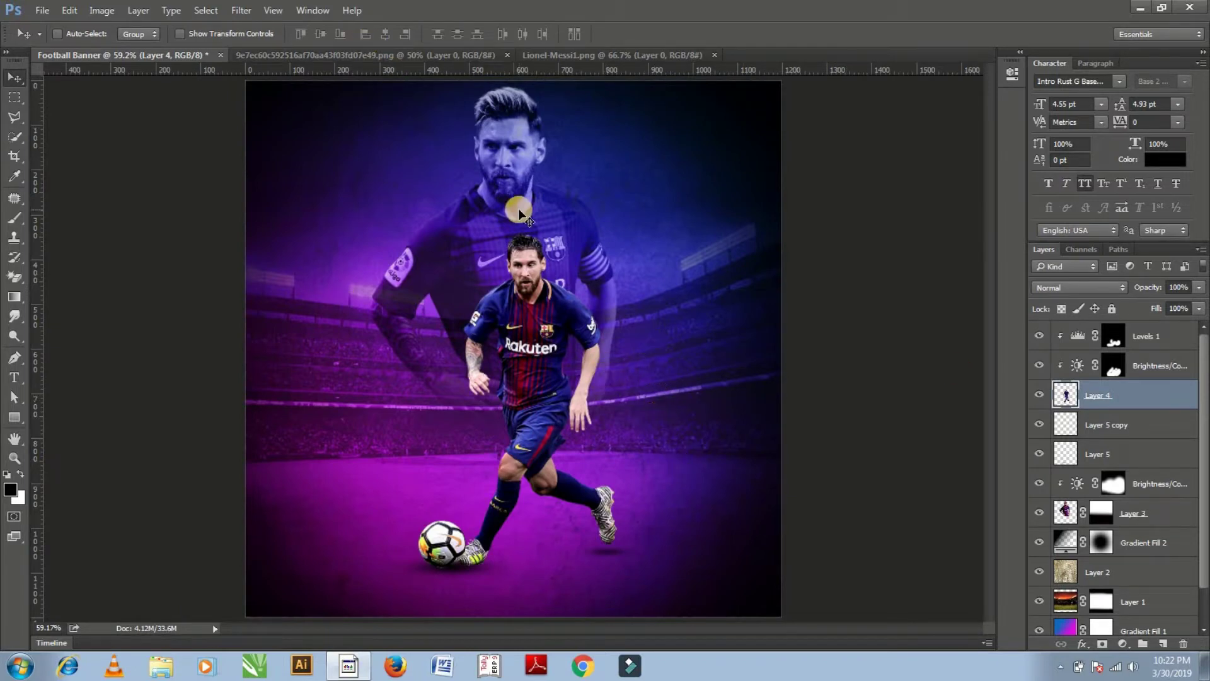
Open chalk_img_0051 and a second dust-particle image from the Football Banner folder
key("ctrl+o")
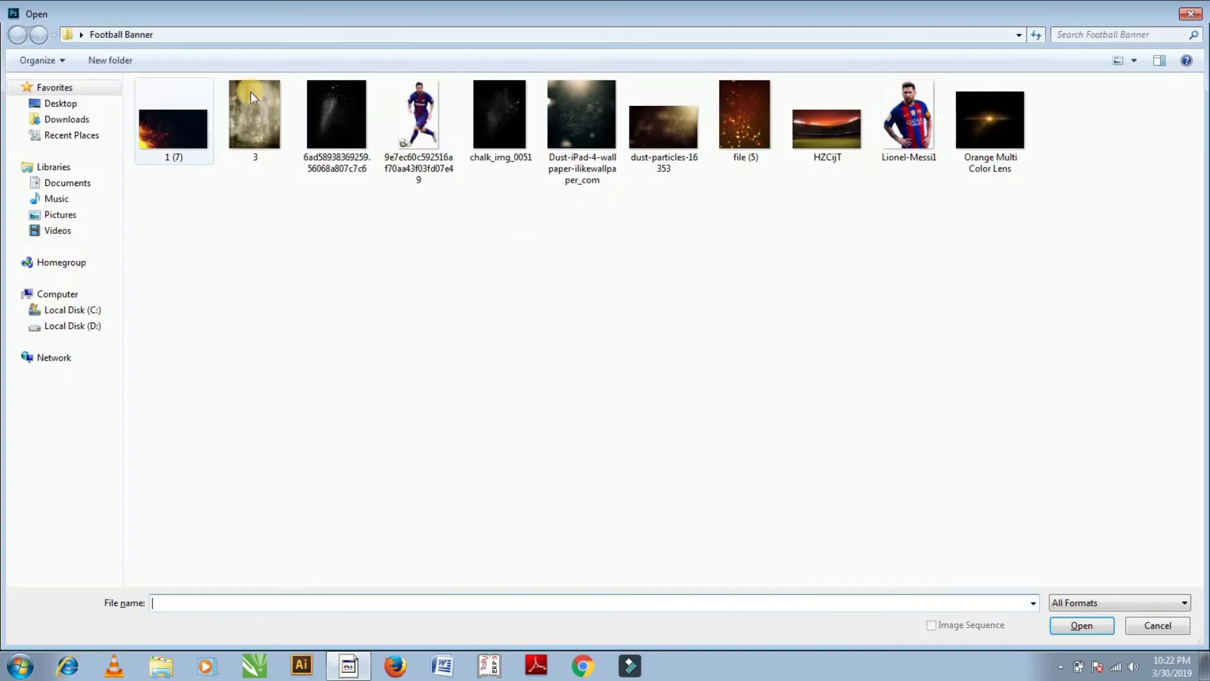
left_click(336, 114)
left_click(504, 134, "ctrl")
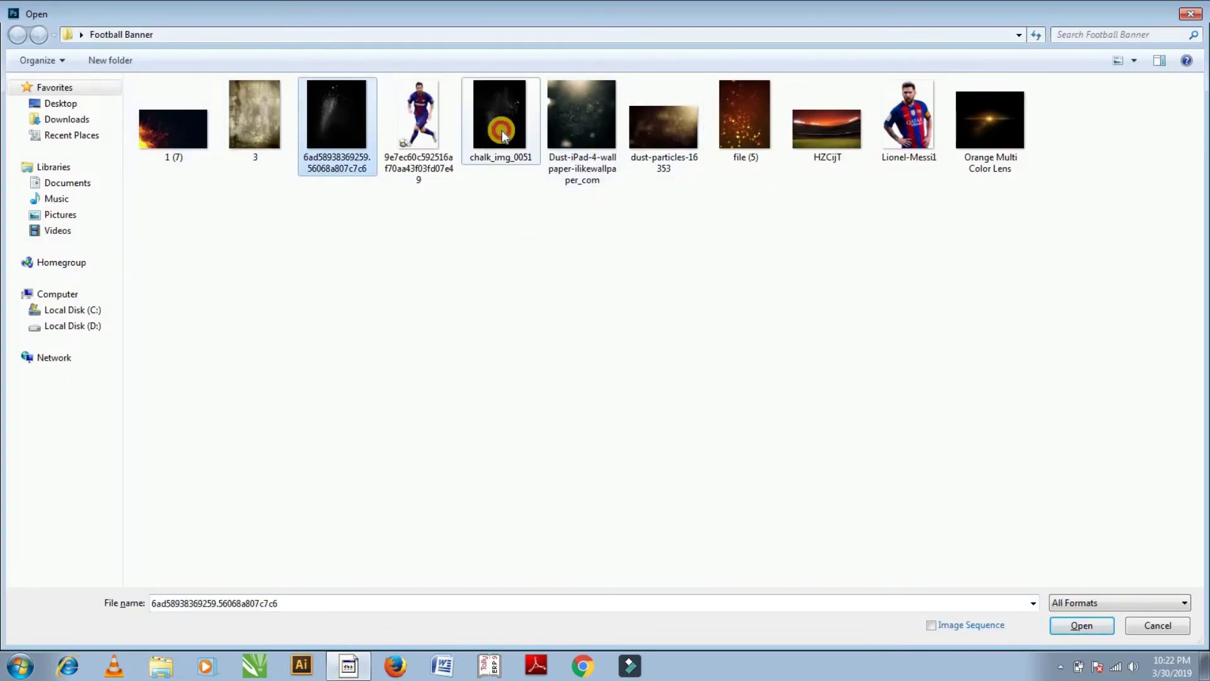
left_click(1095, 627)
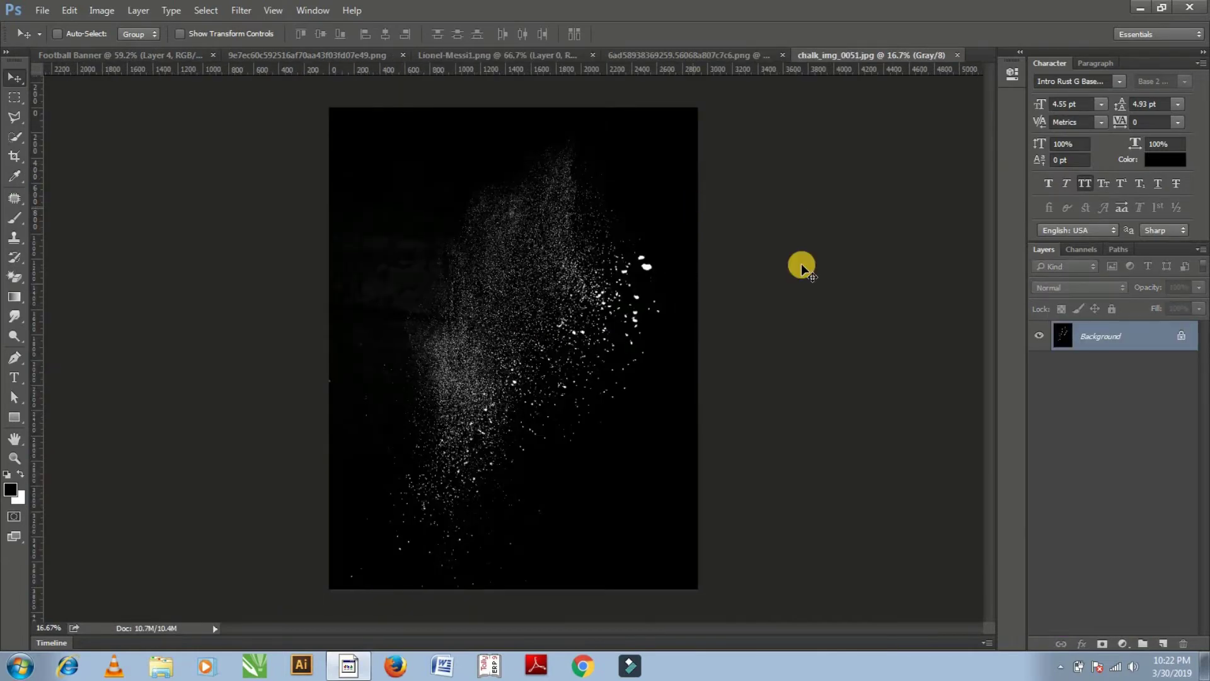
Switch to the other particle image and carry it toward the Football Banner tab
left_click(645, 51)
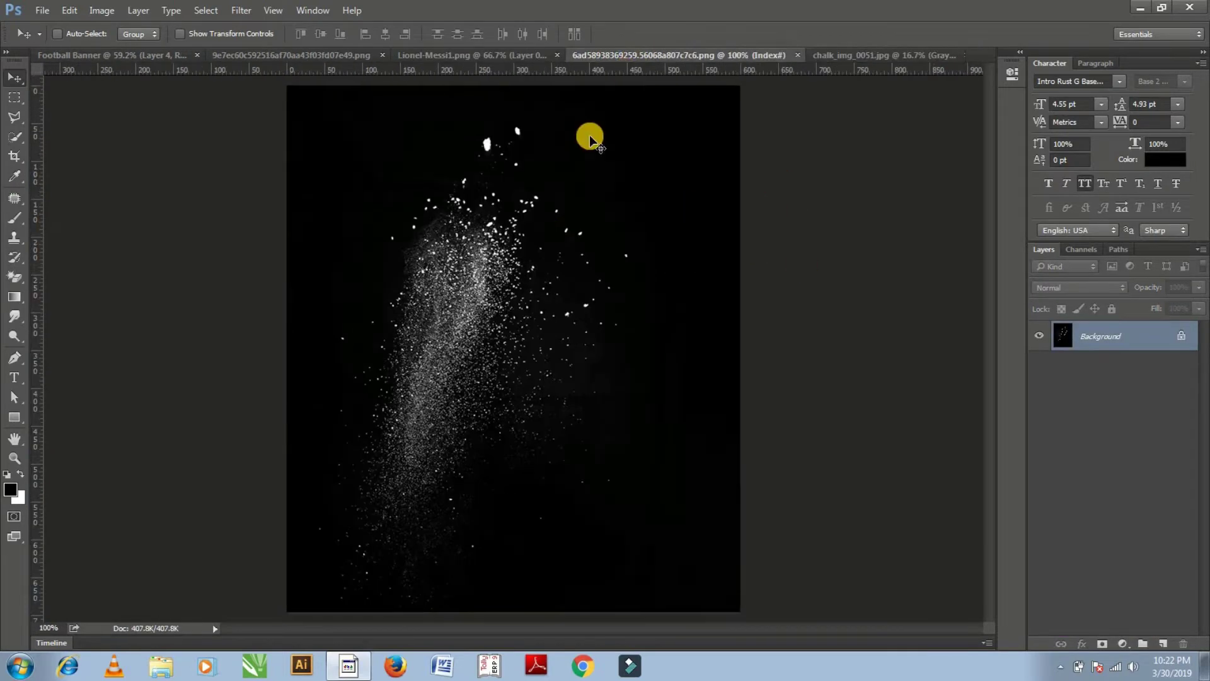
mouse_move(588, 335)
left_mouse_down()
mouse_move(169, 59)
mouse_move(541, 367)
left_mouse_up()
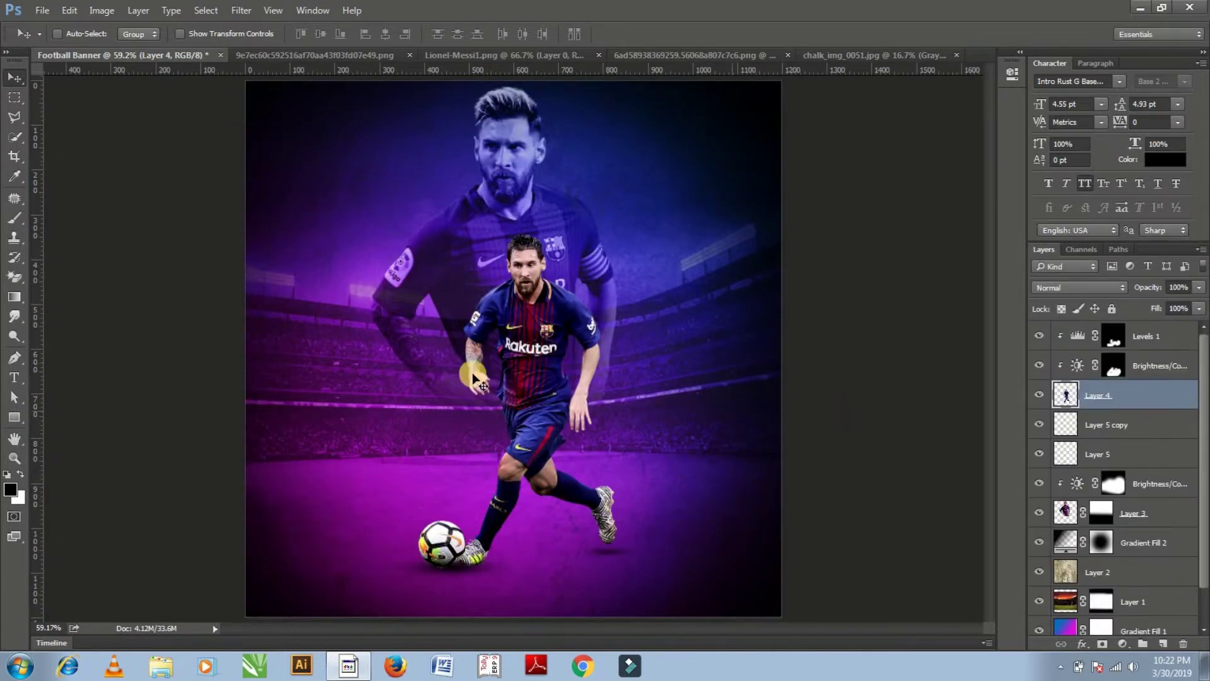
left_click_drag(1117, 416, 187, 46)
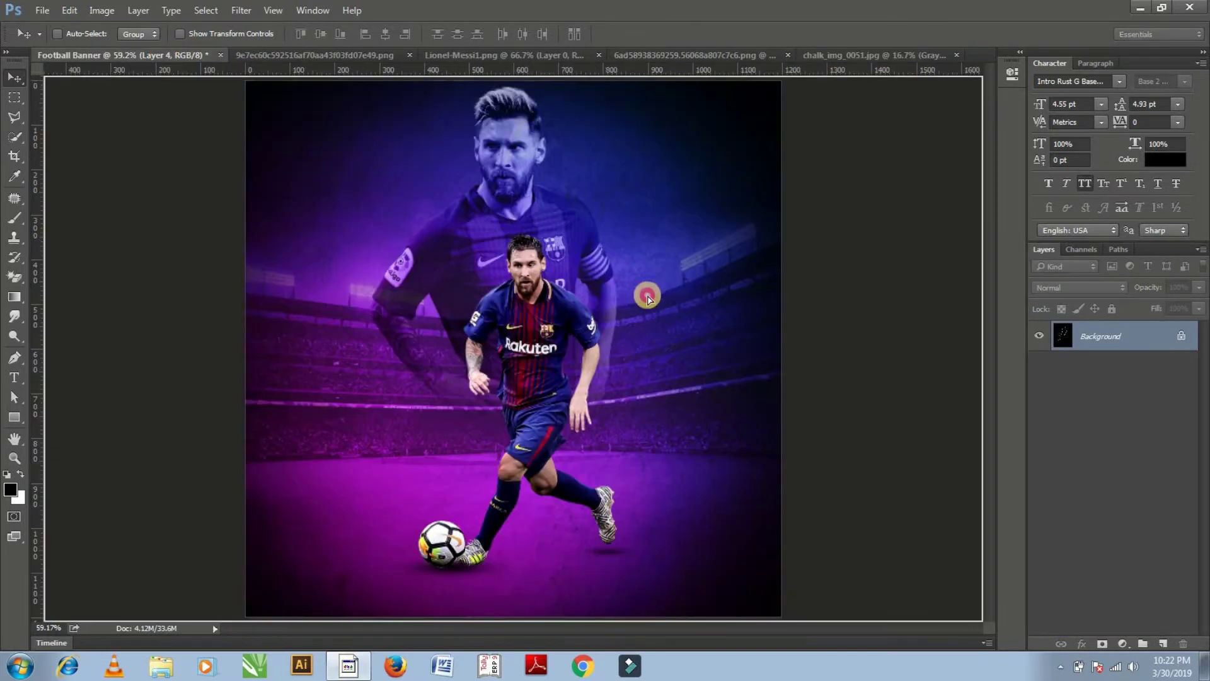
Drop the chalk image into the banner as Layer 6, moved to the top and unclipped
left_click_drag(187, 45, 652, 290)
key("ctrl+alt+g")
left_click_drag(1167, 391, 1165, 324)
right_click(1159, 328)
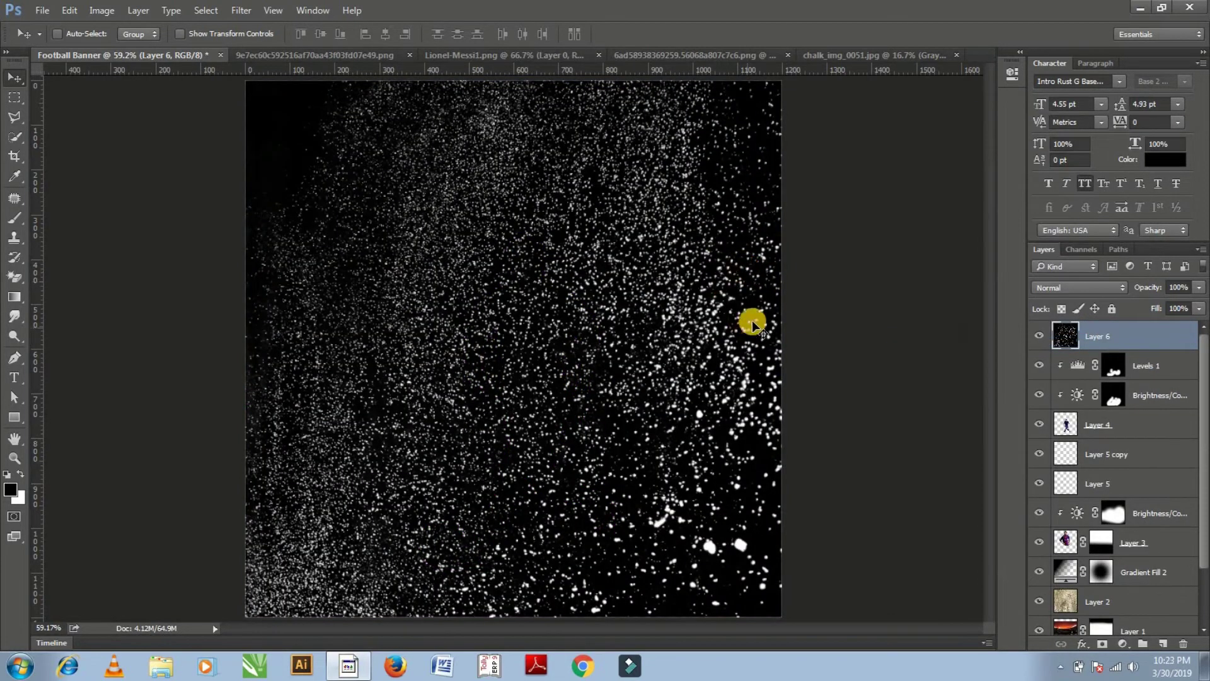
Scale the particle layer to 25%, shrink it slightly more, and place it over the player
key("ctrl+t")
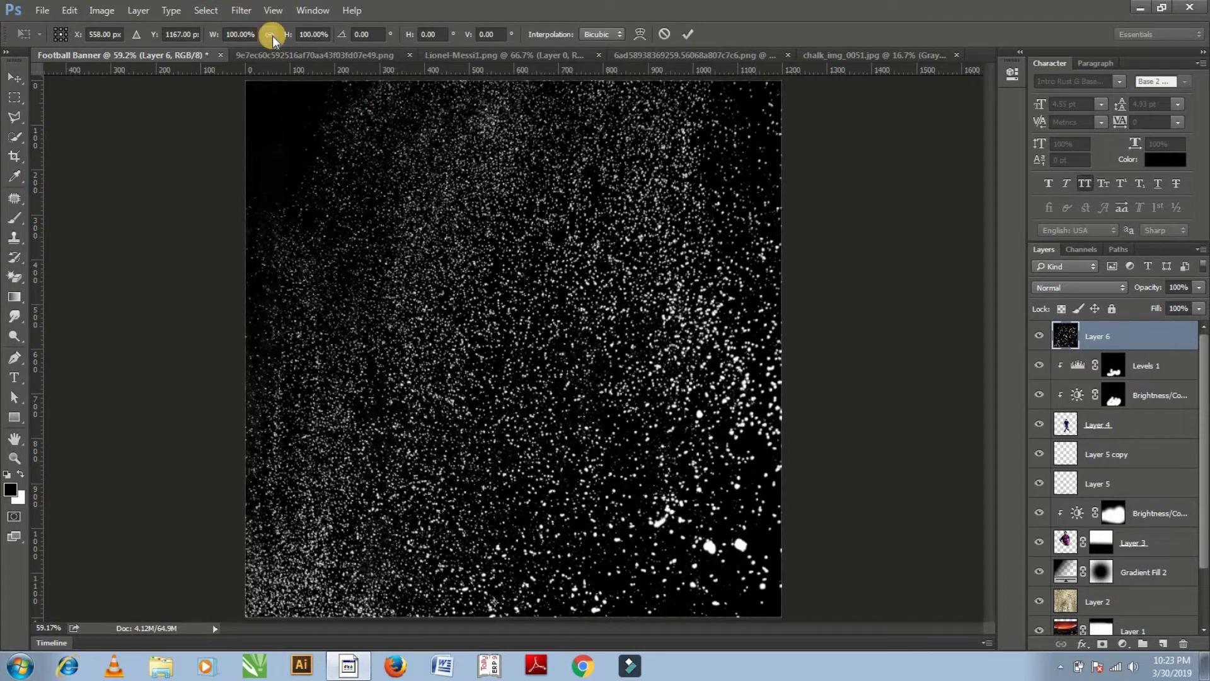
left_click(218, 34)
type("25")
key("Return")
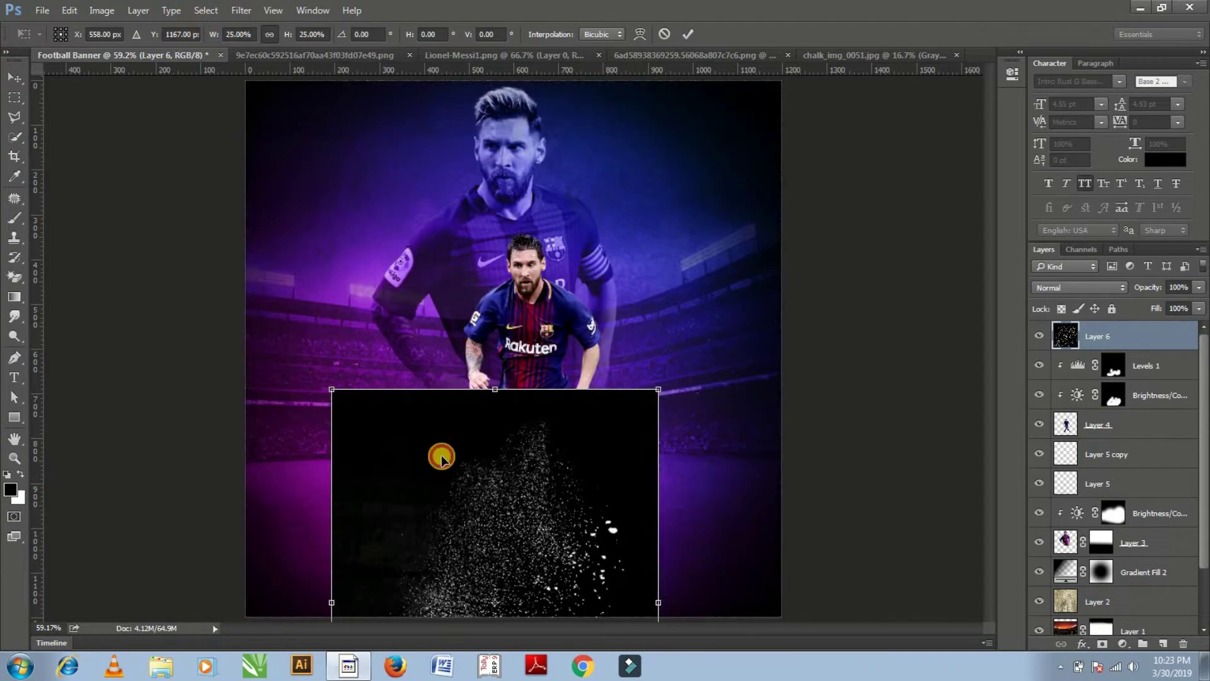
left_click_drag(470, 493, 496, 230)
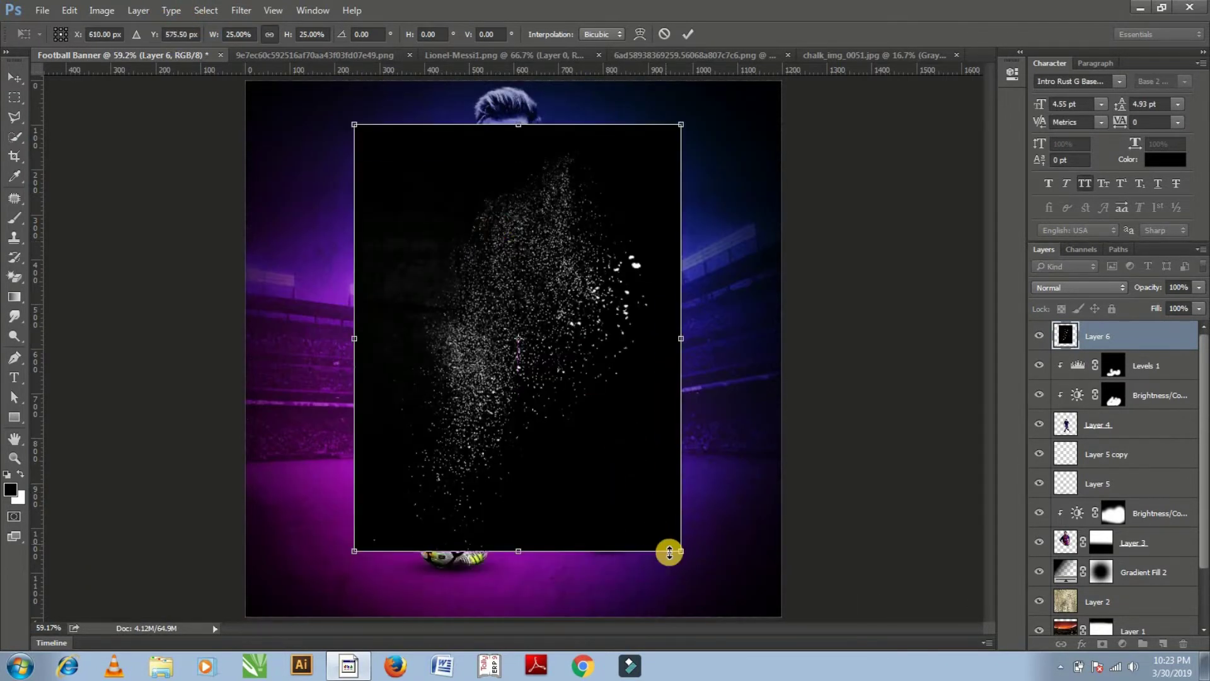
left_click_drag(682, 551, 564, 398)
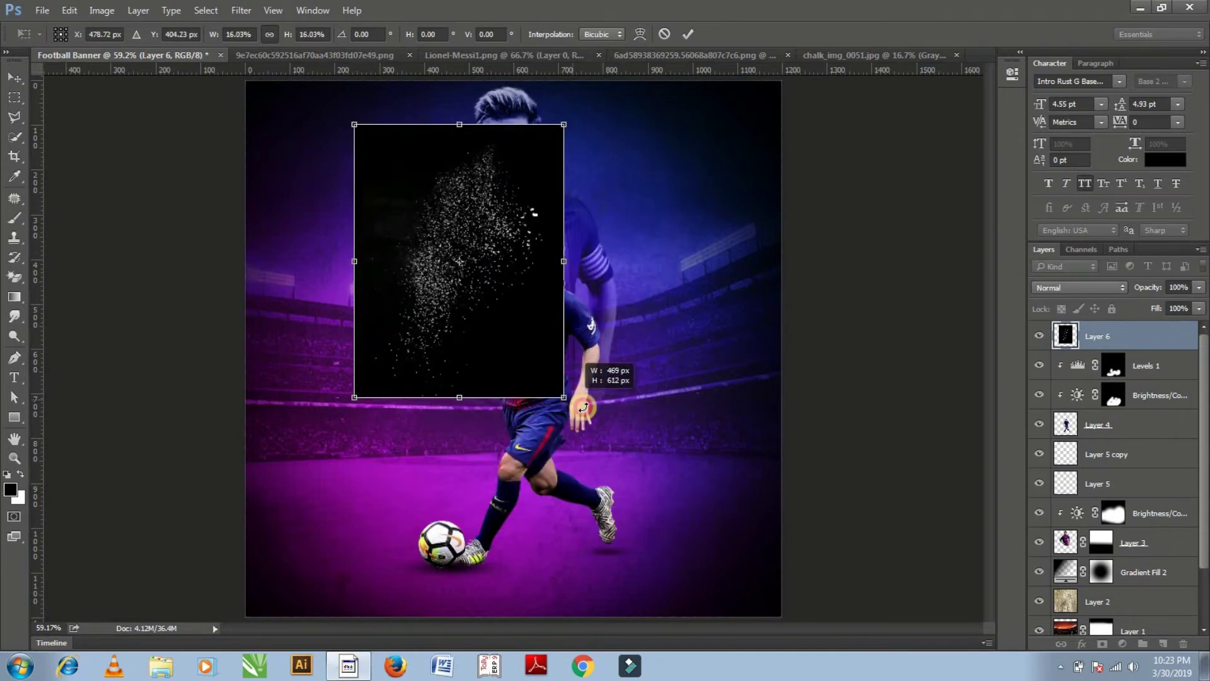
double_click(484, 275)
left_click_drag(484, 275, 508, 411)
Flip the particle layer horizontally, tilt it about 17 degrees, and enlarge it slightly
key("ctrl+t")
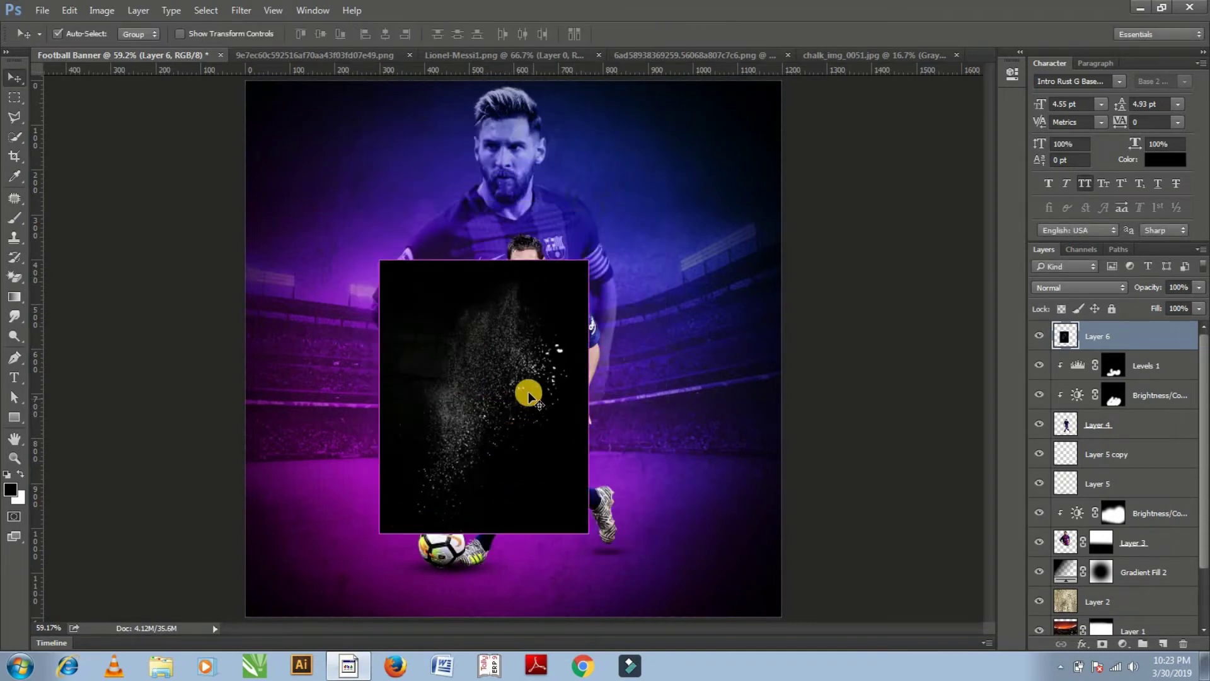
right_click(486, 318)
left_click(602, 559)
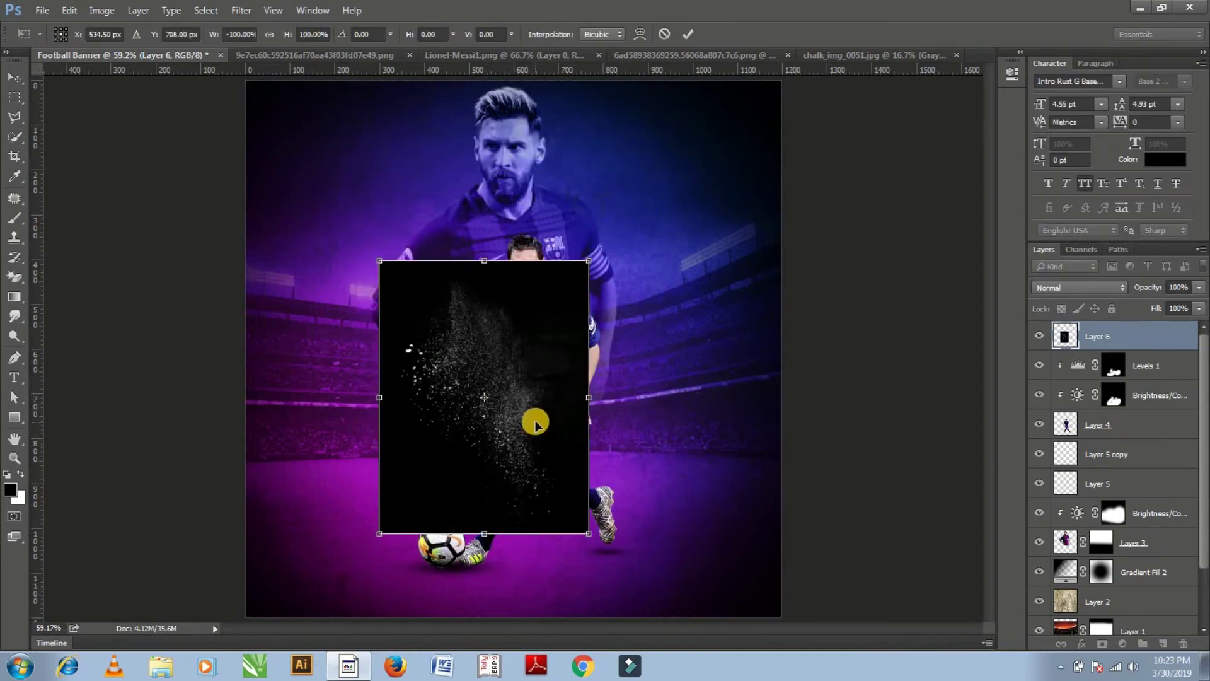
mouse_move(616, 570)
left_mouse_down()
mouse_move(579, 460)
mouse_move(552, 424)
left_mouse_up()
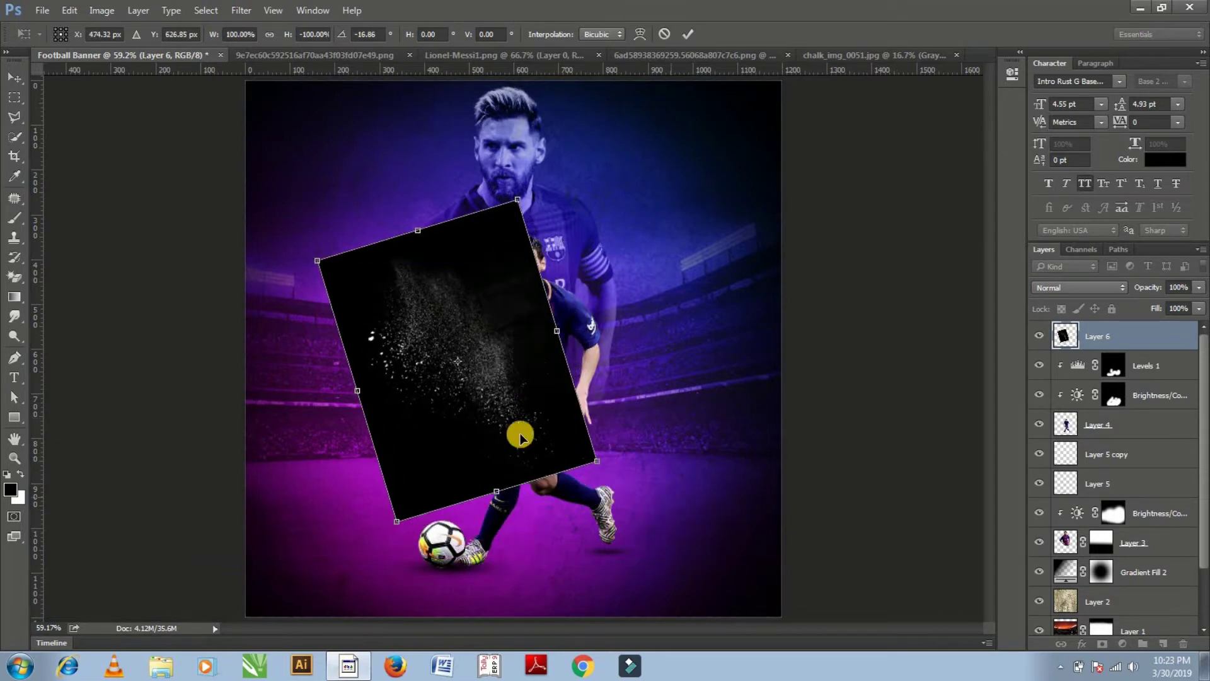
left_click_drag(324, 249, 290, 241)
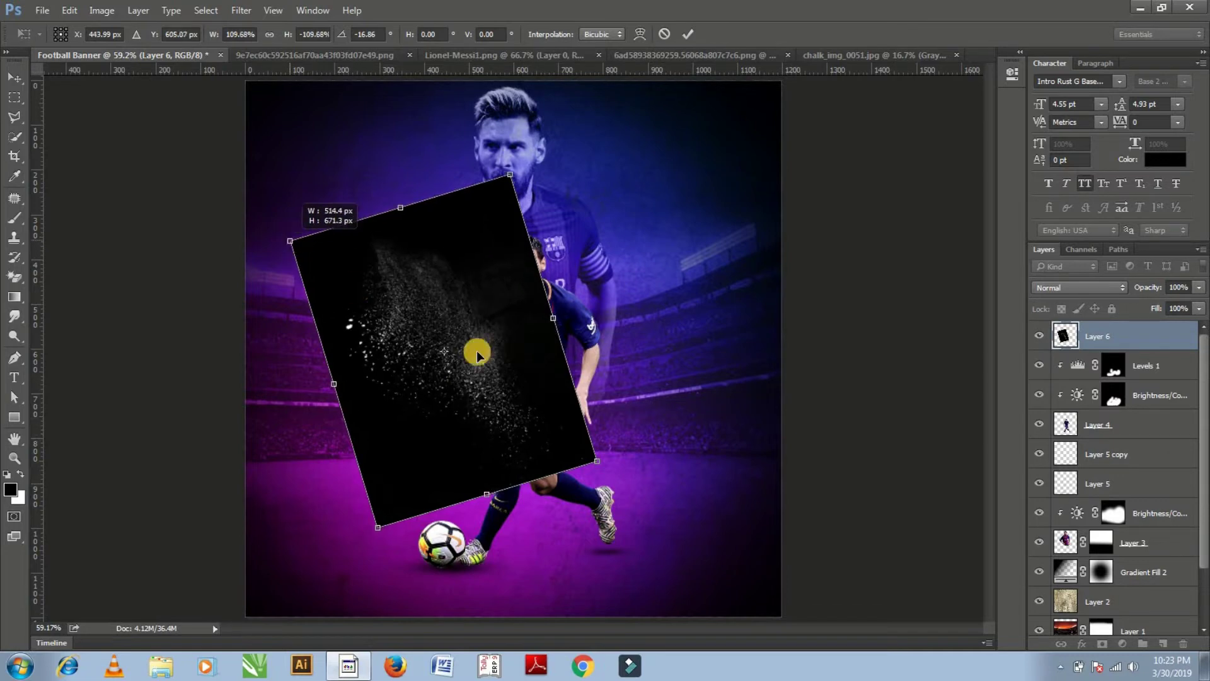
key("Return")
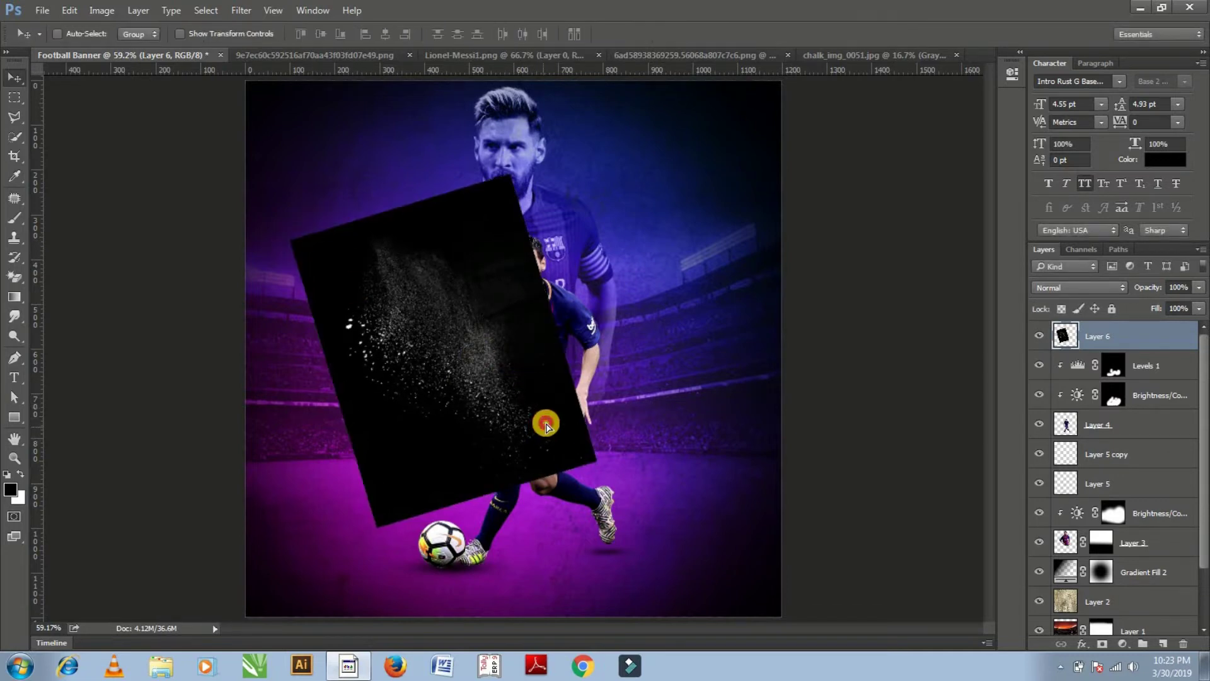
Set Layer 6 to Screen blending so only white dust shows, then open Levels
left_click(1075, 287)
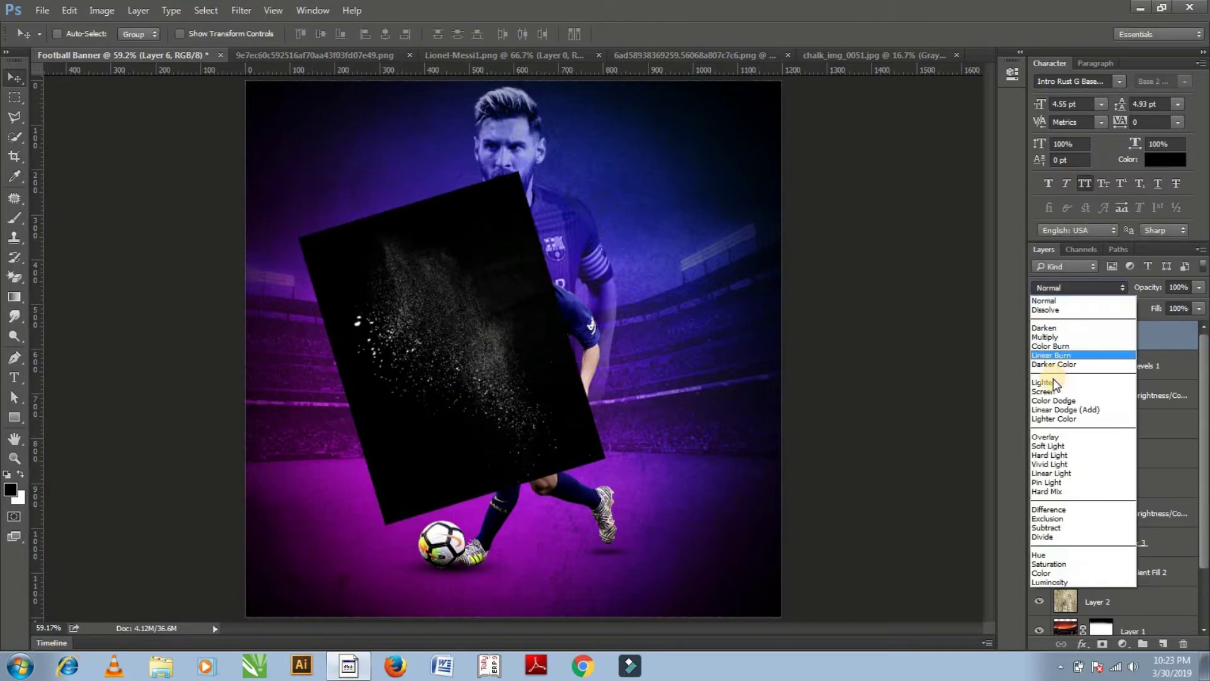
left_click(1045, 391)
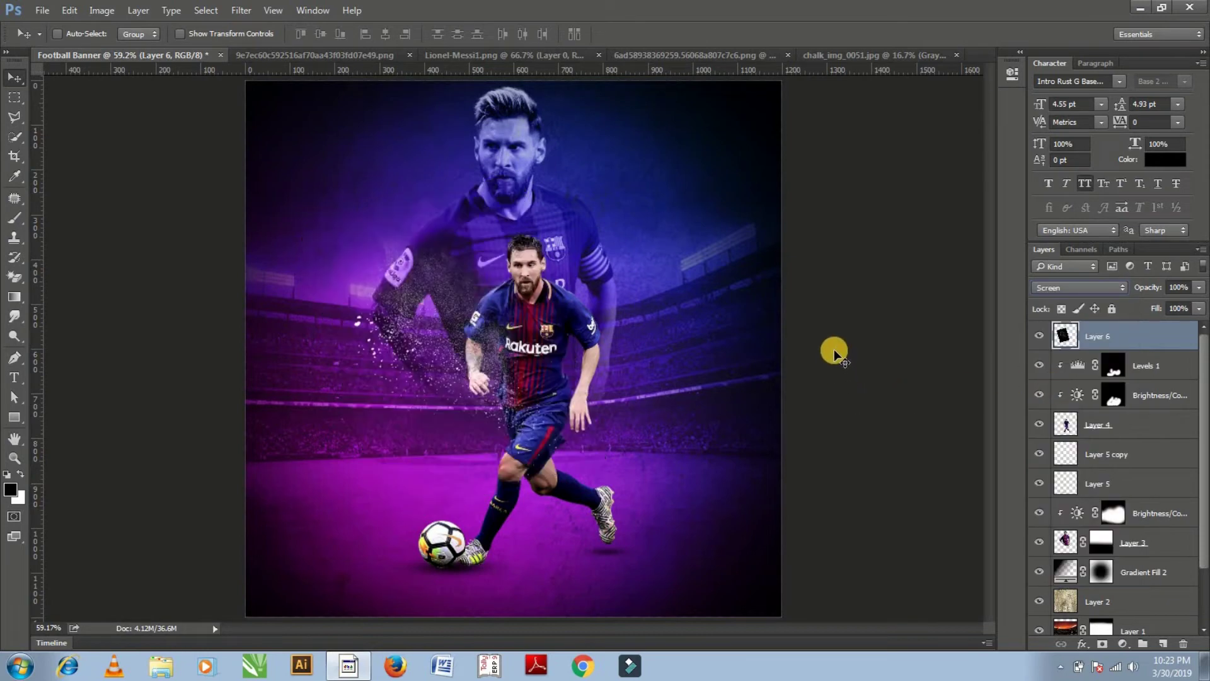
key("ctrl")
key("ctrl+l")
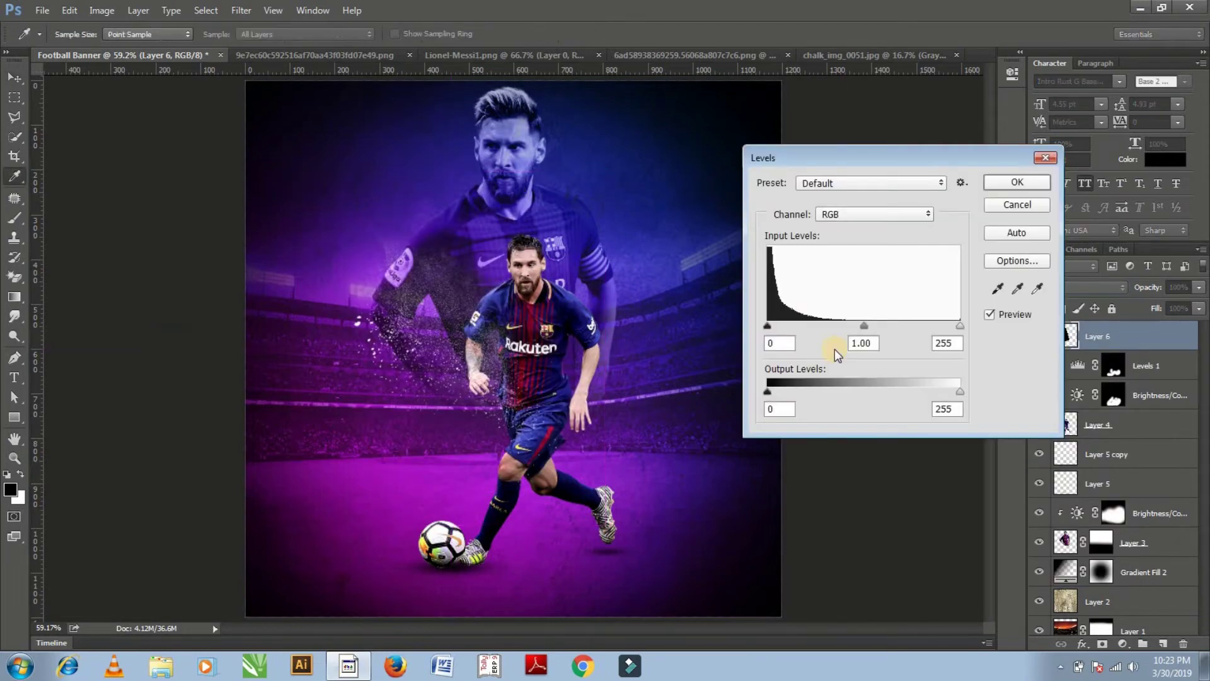
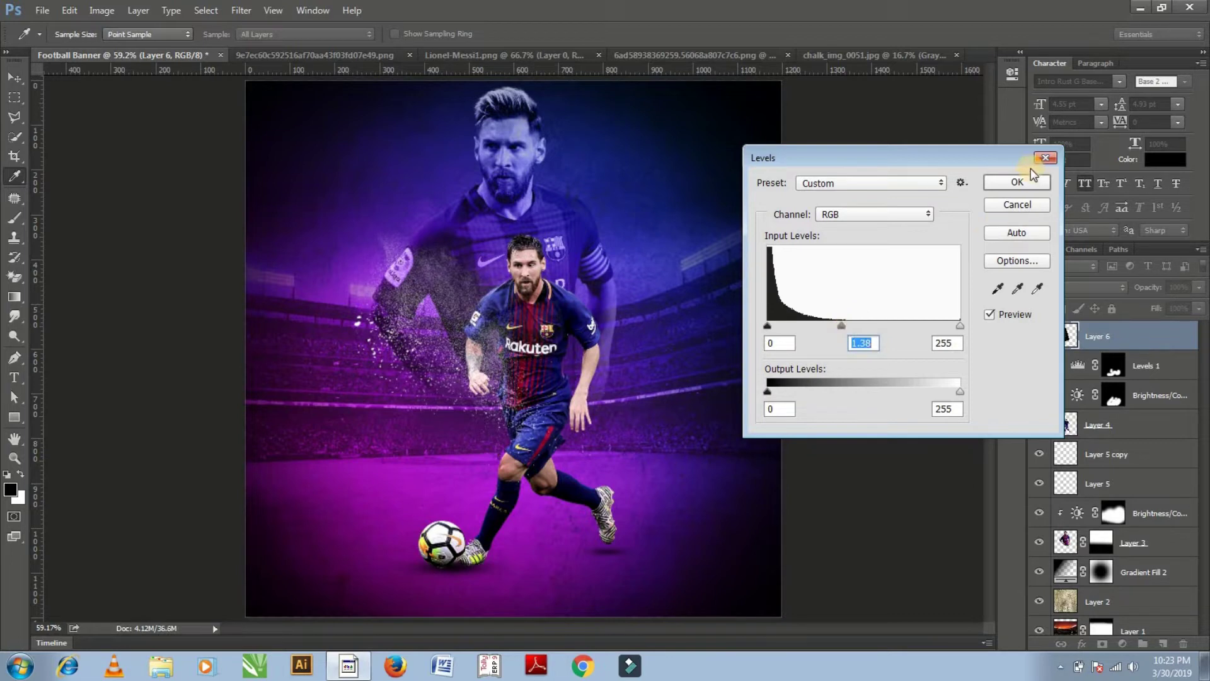
Apply the Levels adjustment, then tilt Layer 6 slightly and nudge it up and left
left_click(1017, 182)
key("v")
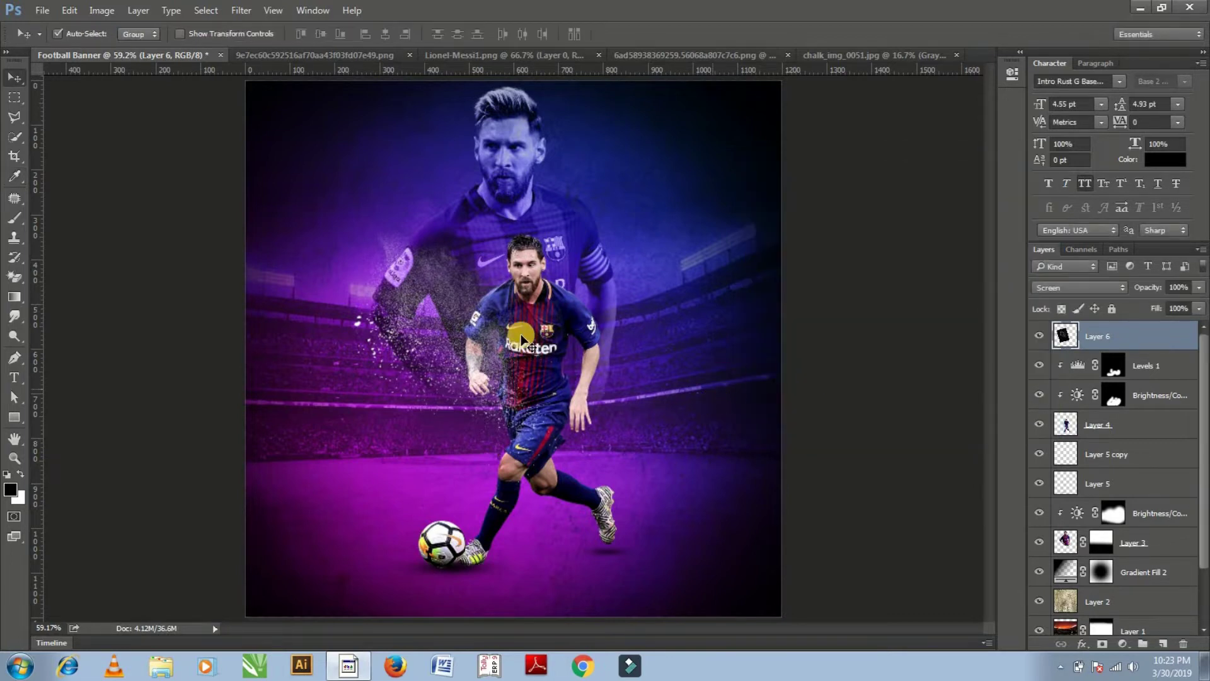
key("ctrl+t")
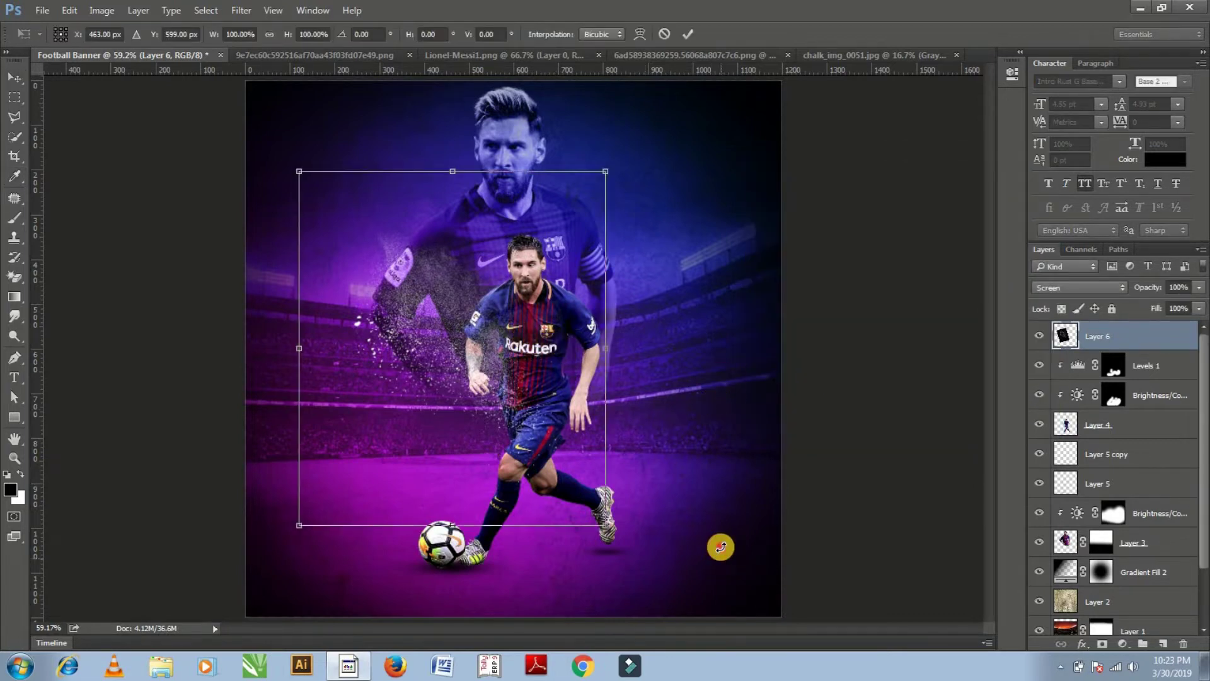
left_click_drag(721, 548, 723, 542)
left_click_drag(541, 441, 532, 428)
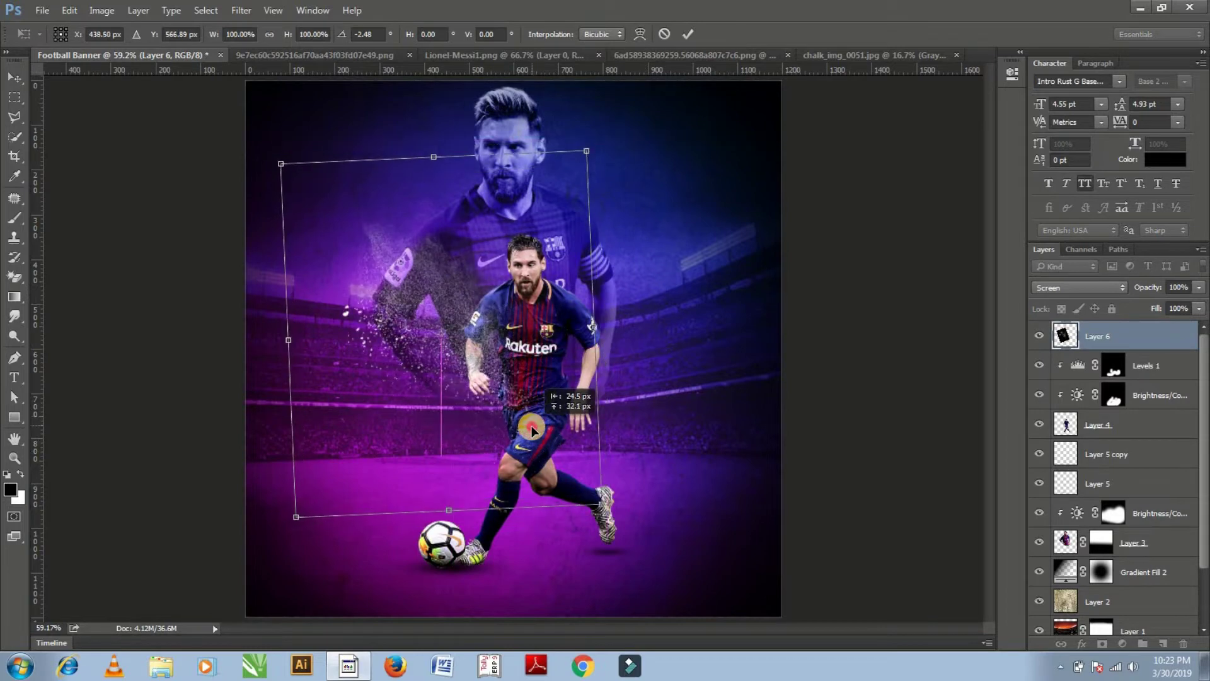
key("Return")
Place Layer 6 beneath Layer 5 and set its opacity to 93%
left_click_drag(1132, 334, 1141, 480)
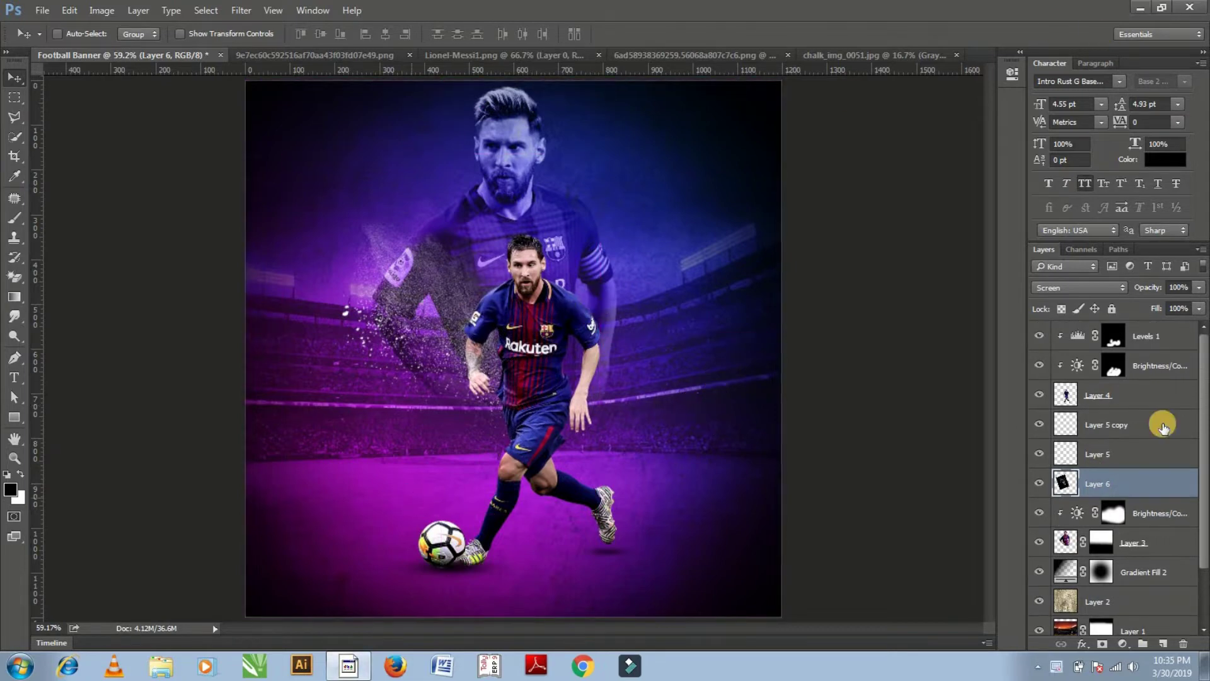
left_click(1199, 287)
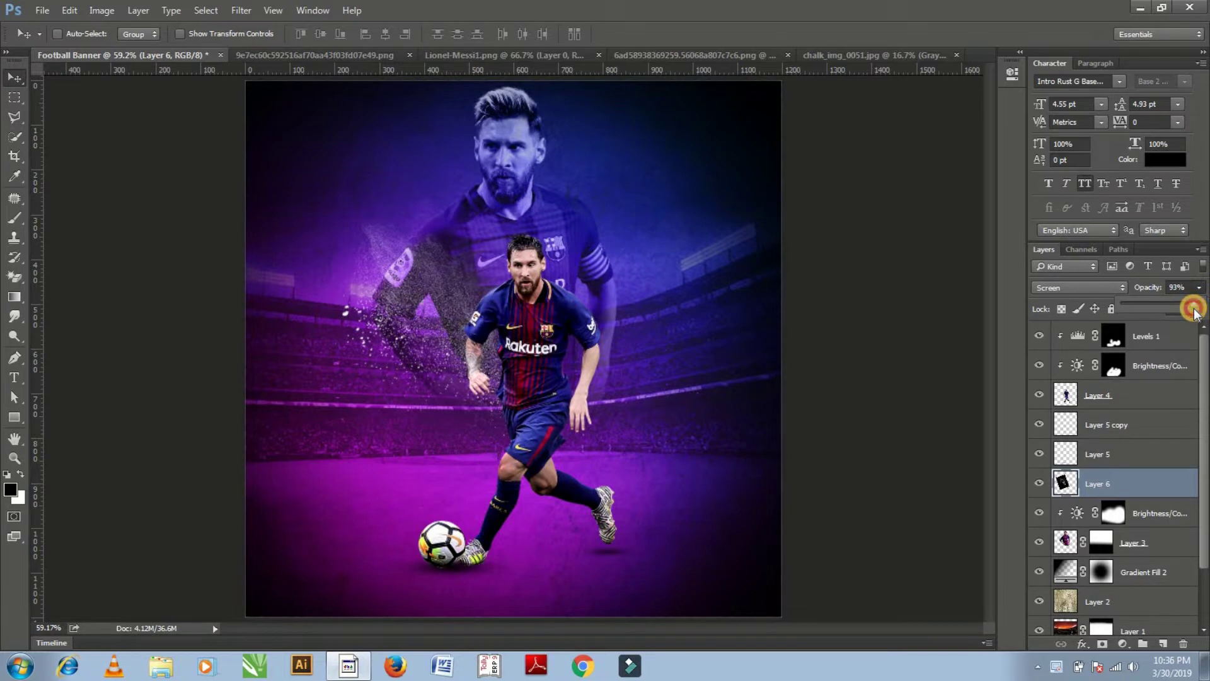
left_click(961, 348)
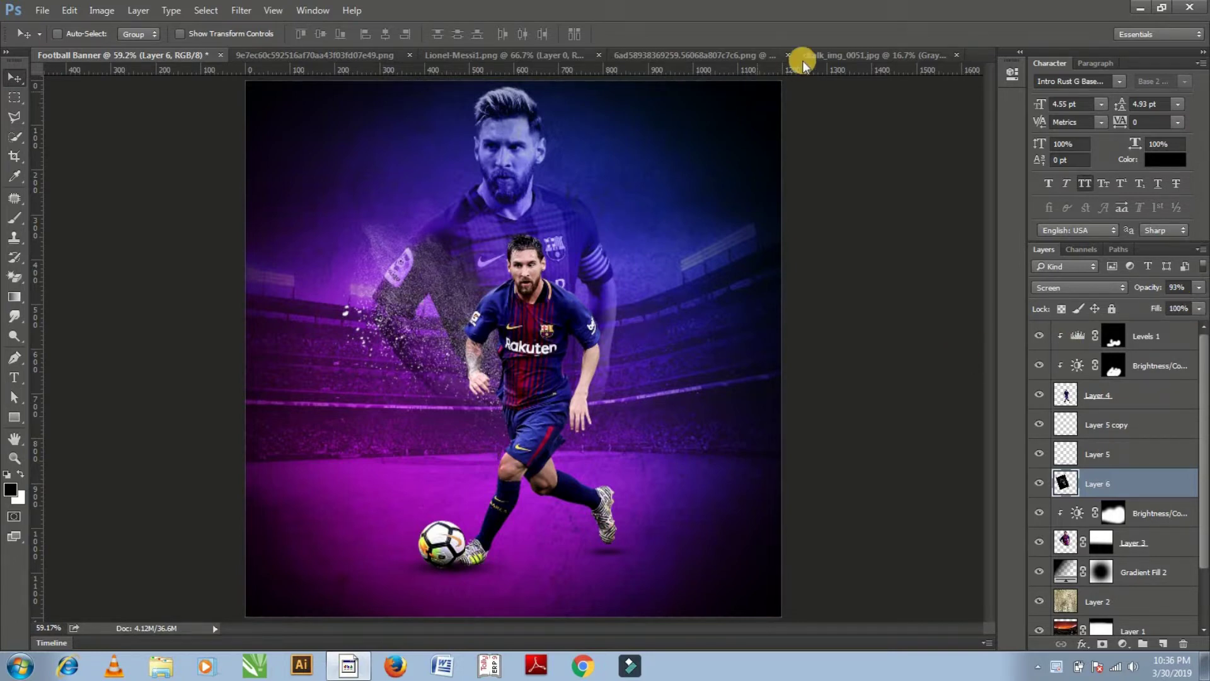
Try dragging the chalk particles into the poster, then undo the dropped layer
left_click(822, 56)
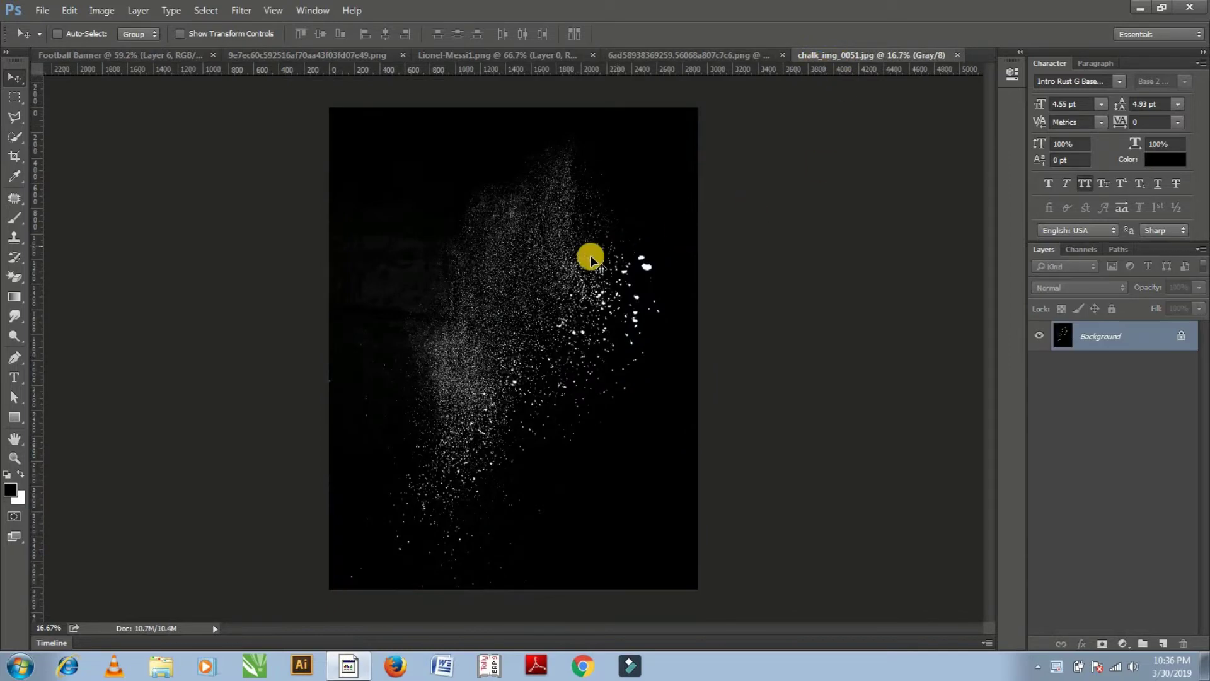
left_click(182, 57)
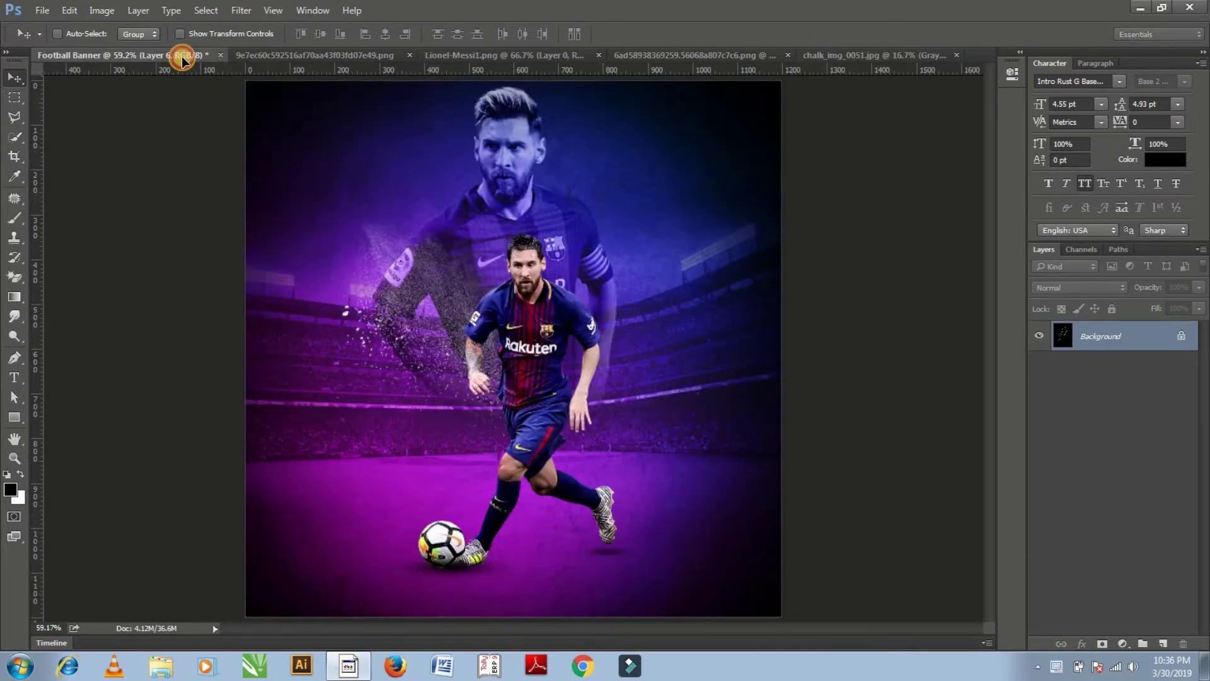
mouse_move(182, 59)
left_mouse_down()
mouse_move(531, 232)
mouse_move(533, 221)
left_mouse_up()
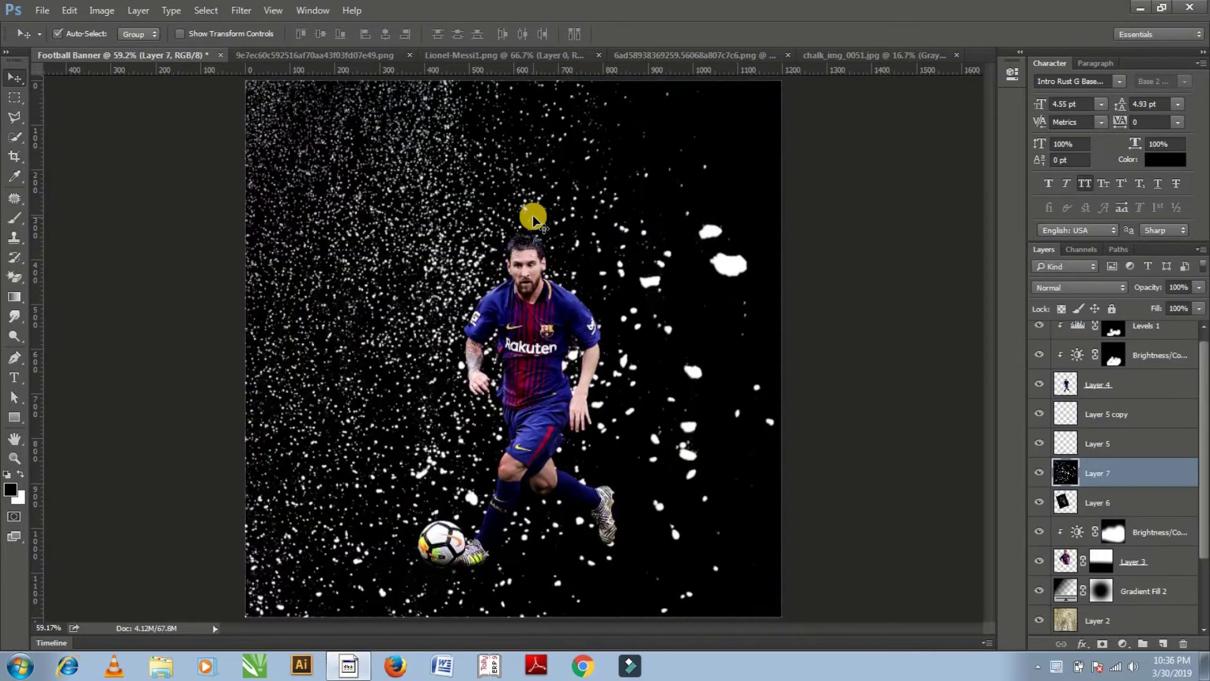
key("ctrl+z")
Close the 6ad589 chalk splash and chalk_img_0051 documents
left_click(694, 56)
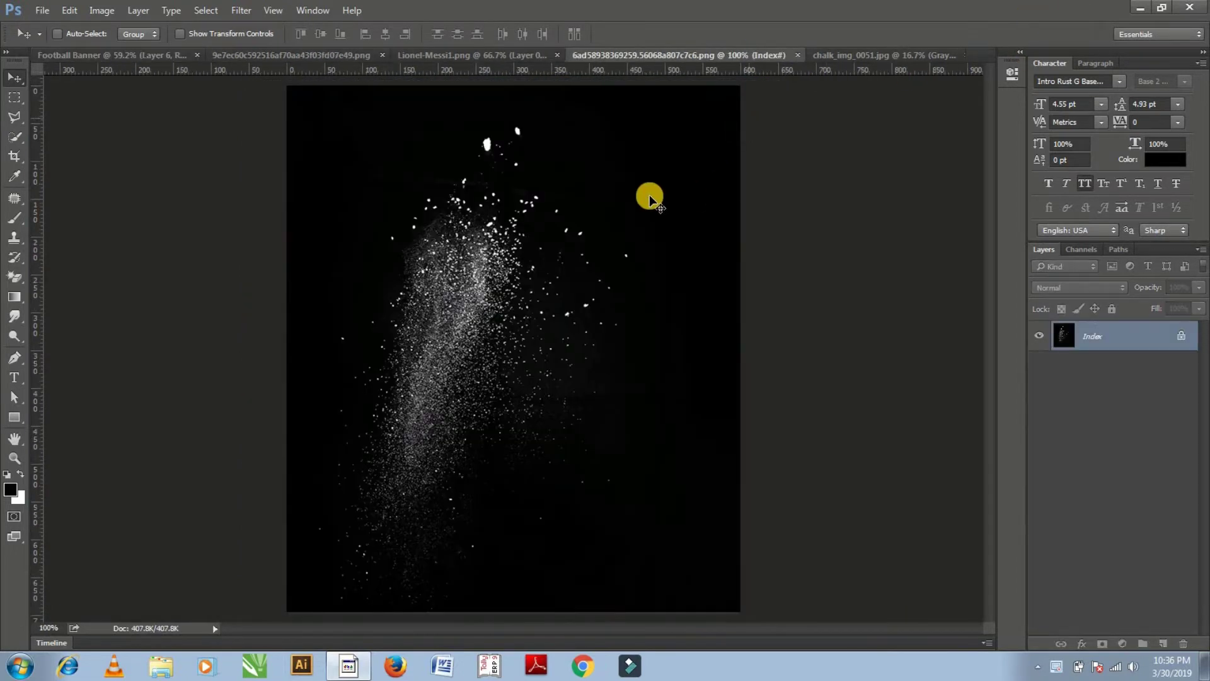
mouse_move(649, 195)
left_mouse_down()
mouse_move(157, 51)
mouse_move(625, 295)
left_mouse_up()
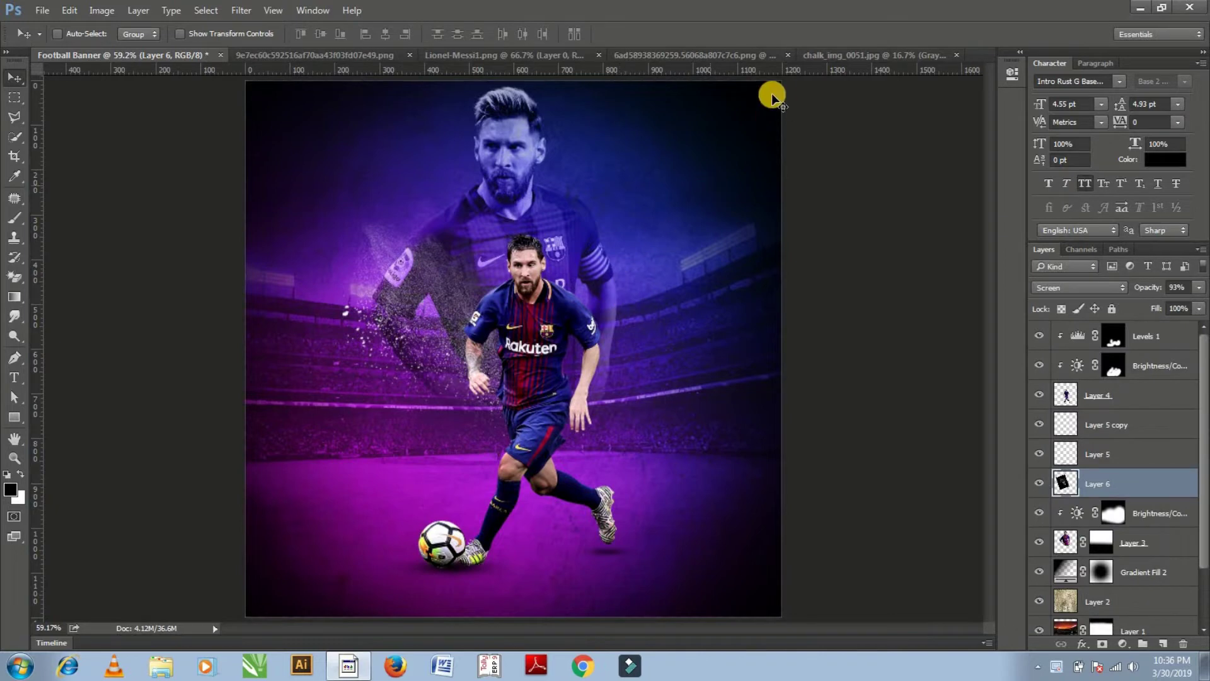
left_click(731, 56)
left_click(797, 55)
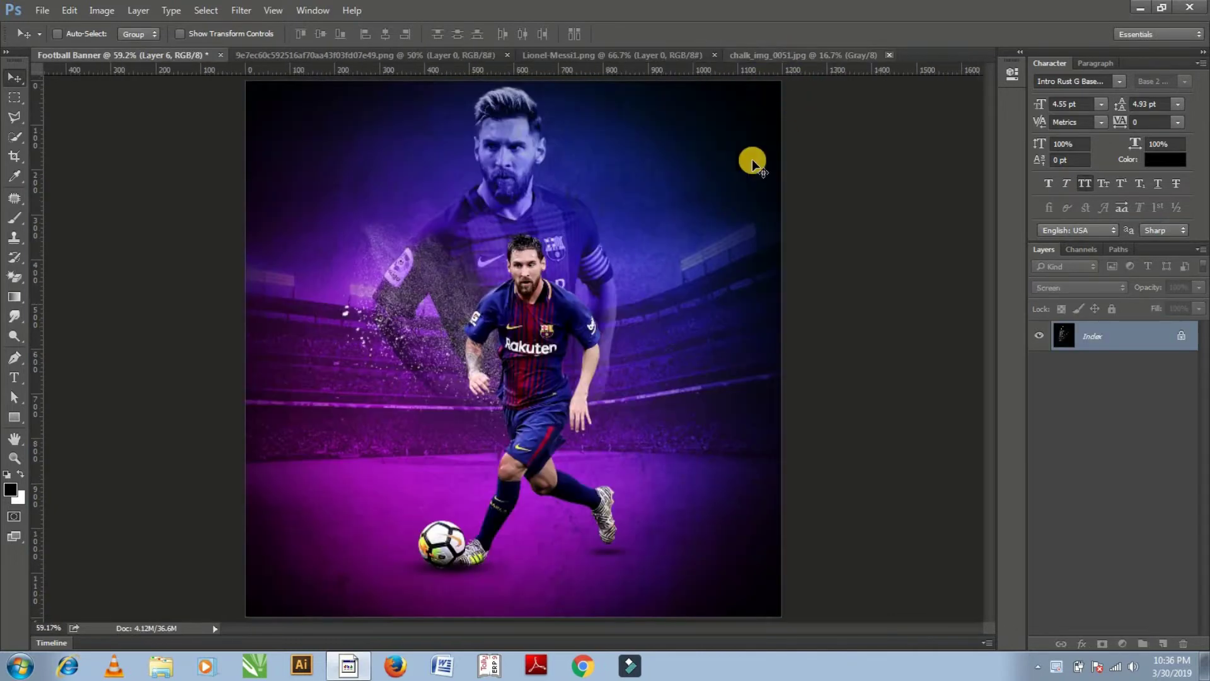
left_click(890, 55)
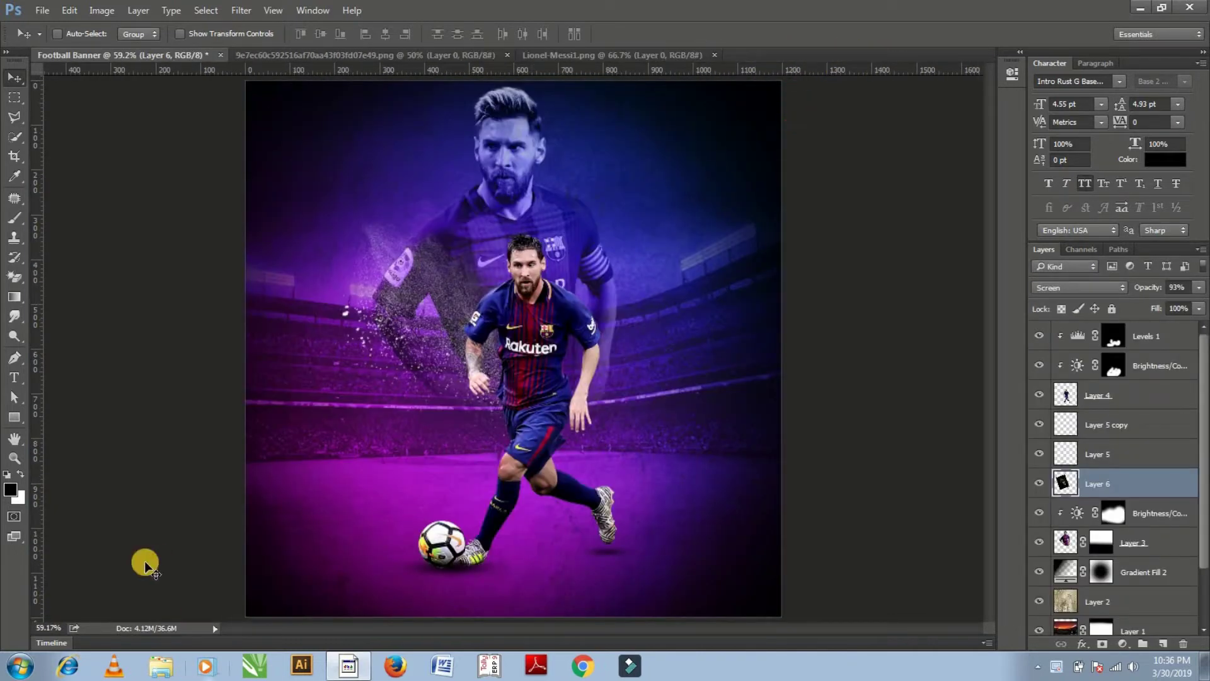
left_click(161, 666)
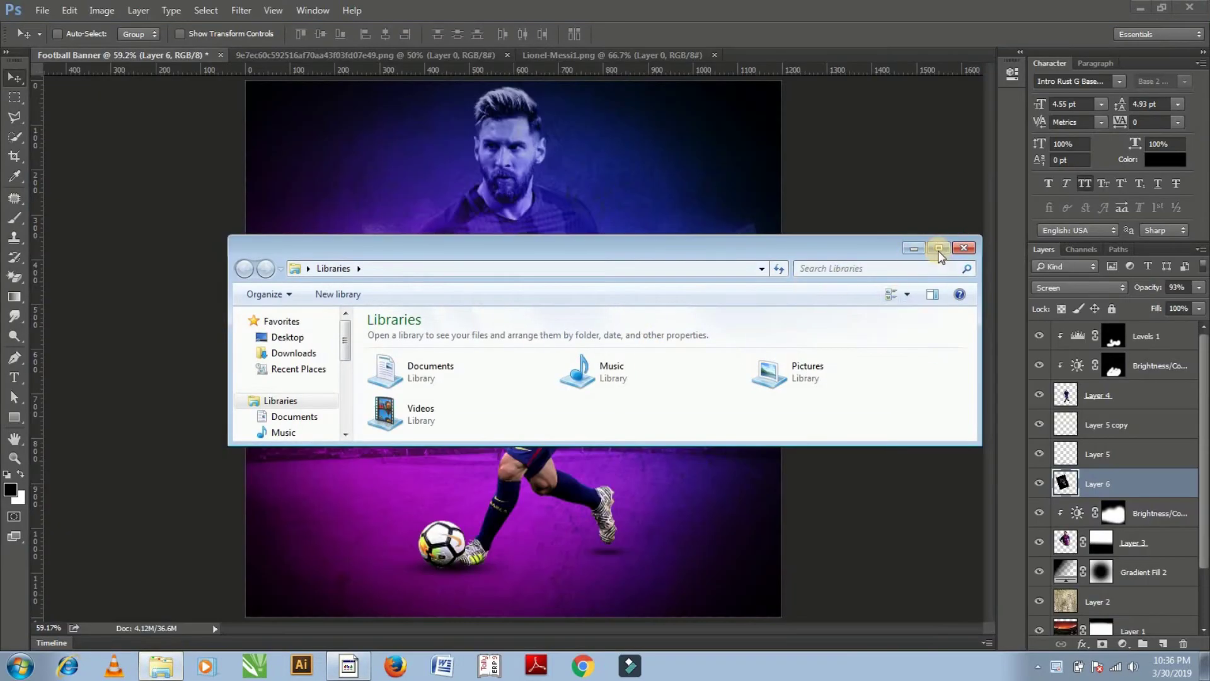
Browse to Desktop > Football Banner and drag the dark 6ad589 chalk-splash file toward Photoshop
left_click(939, 249)
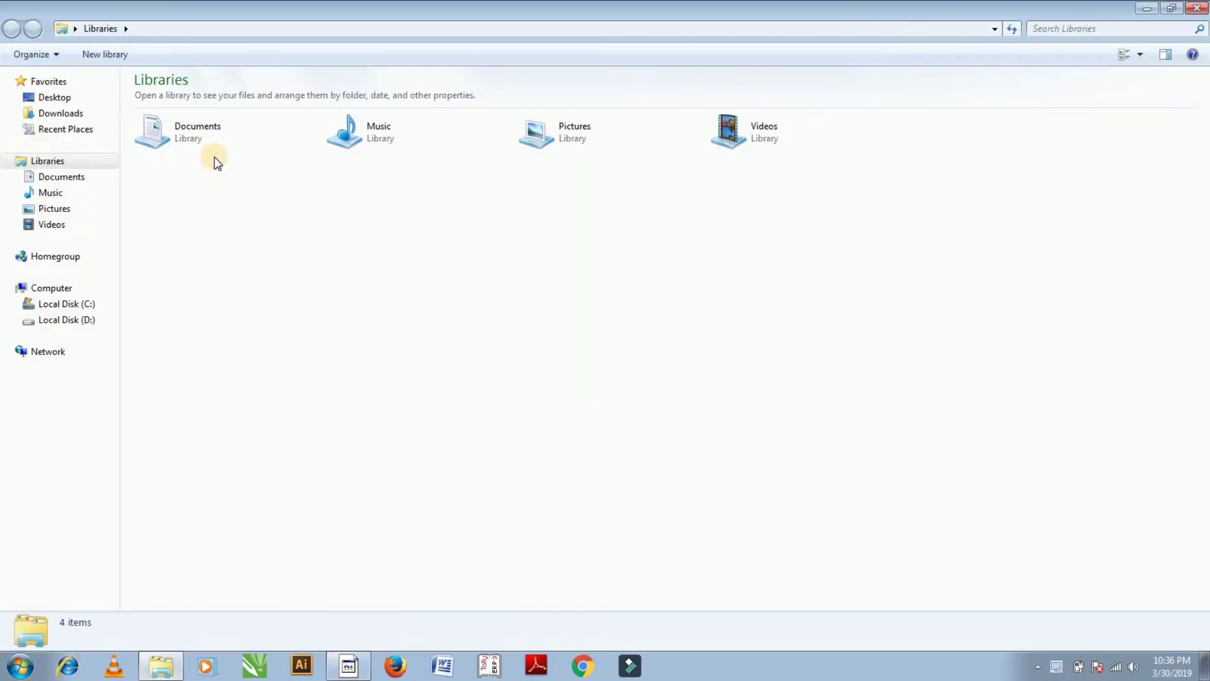
left_click(55, 98)
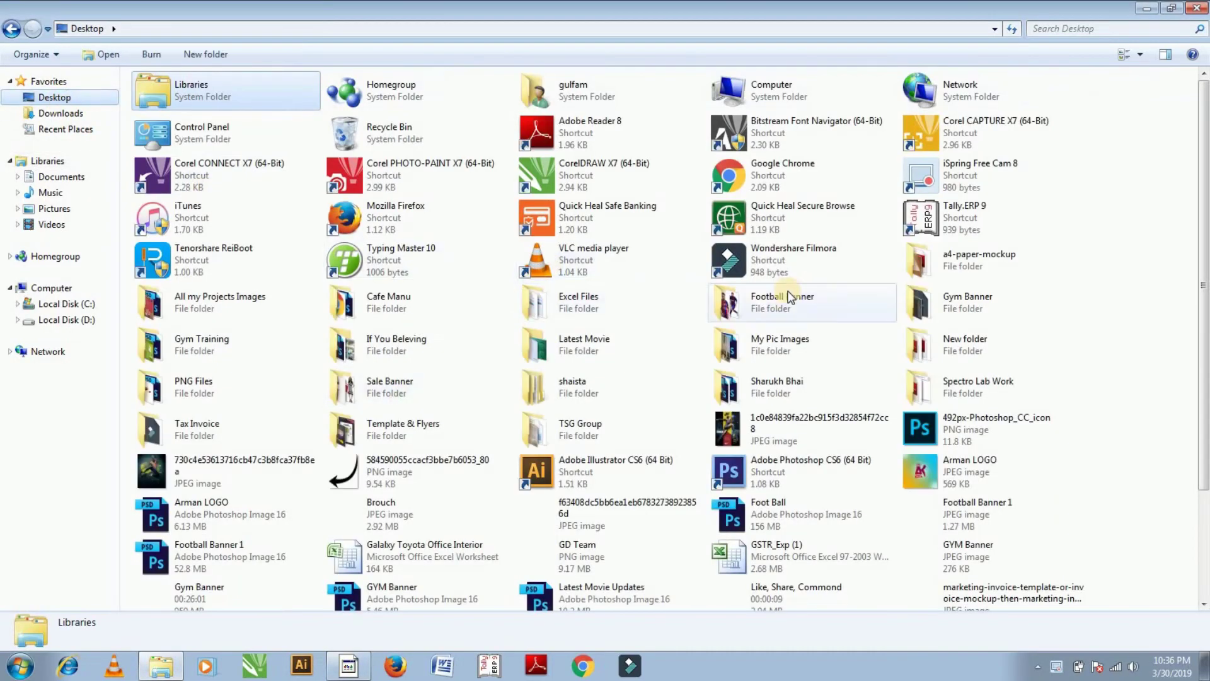
double_click(759, 298)
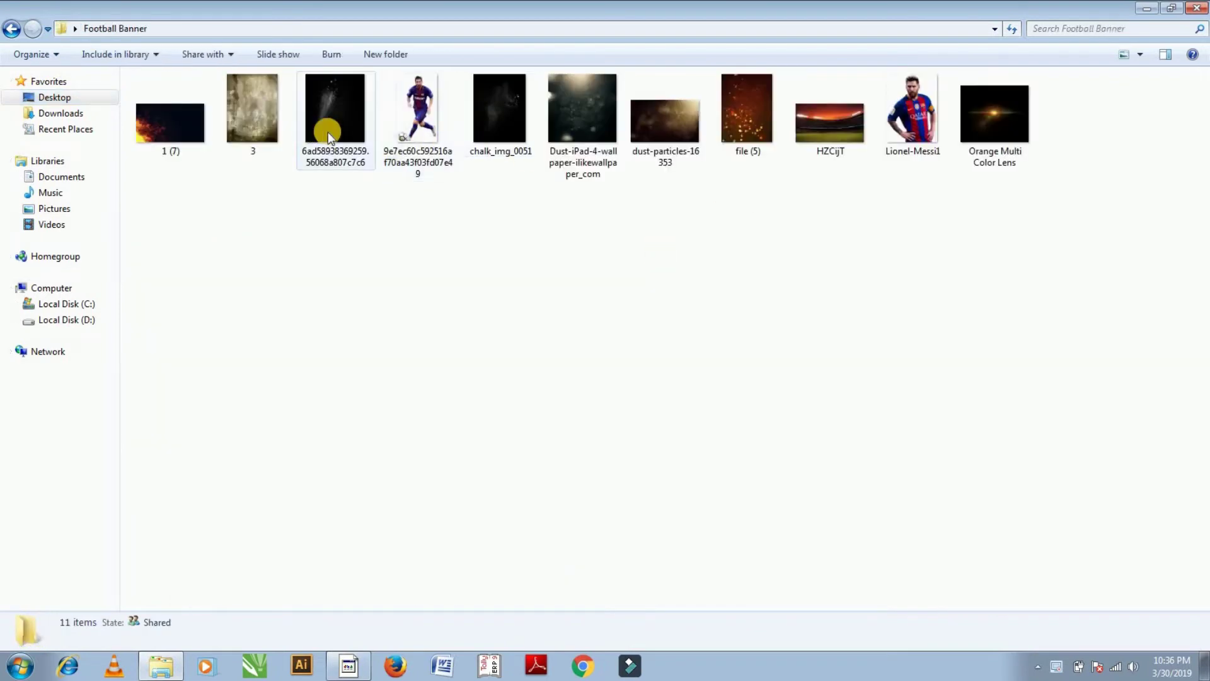
left_click_drag(343, 120, 387, 583)
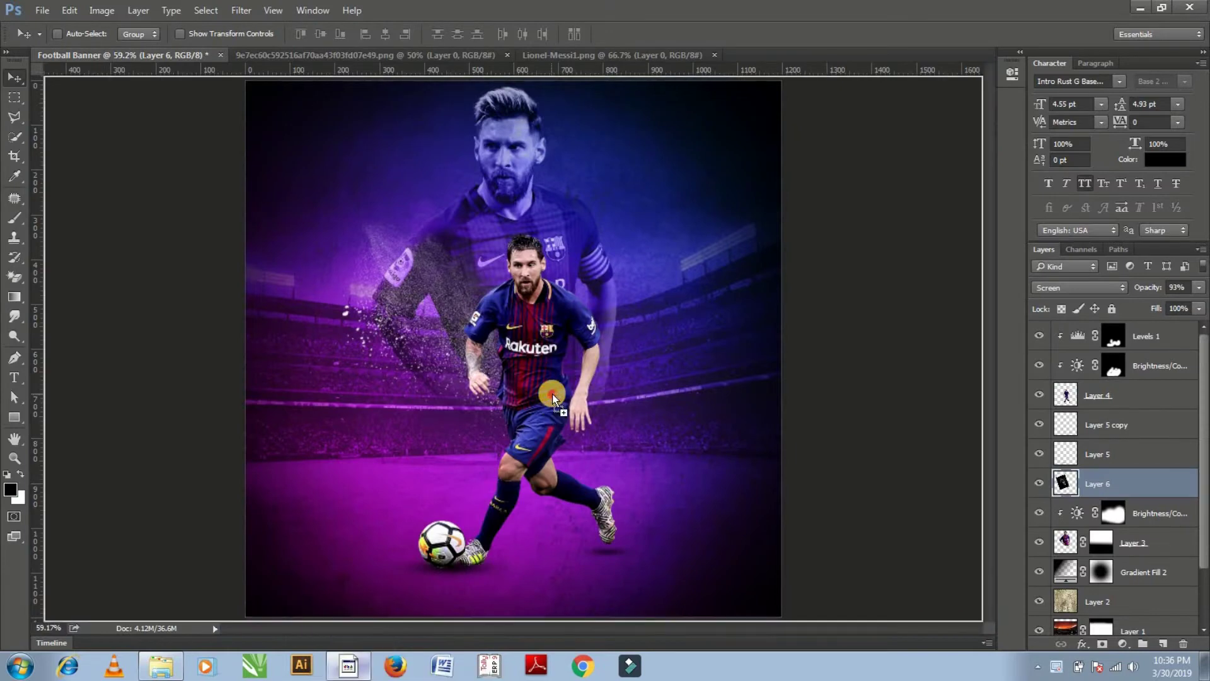
Drop the chalk splash on the poster, tilted about 21° and scaled to 117% right of the player
left_click_drag(386, 583, 548, 395)
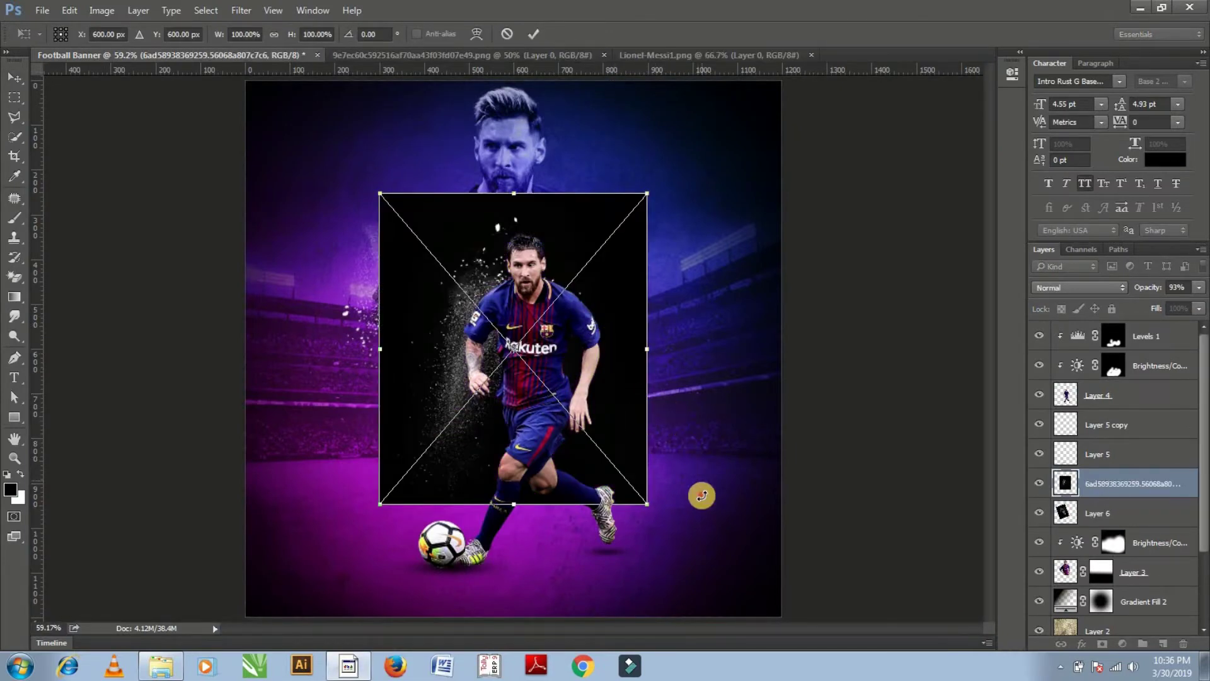
mouse_move(700, 494)
left_mouse_down()
mouse_move(678, 541)
mouse_move(651, 559)
left_mouse_up()
left_click_drag(605, 345, 695, 348)
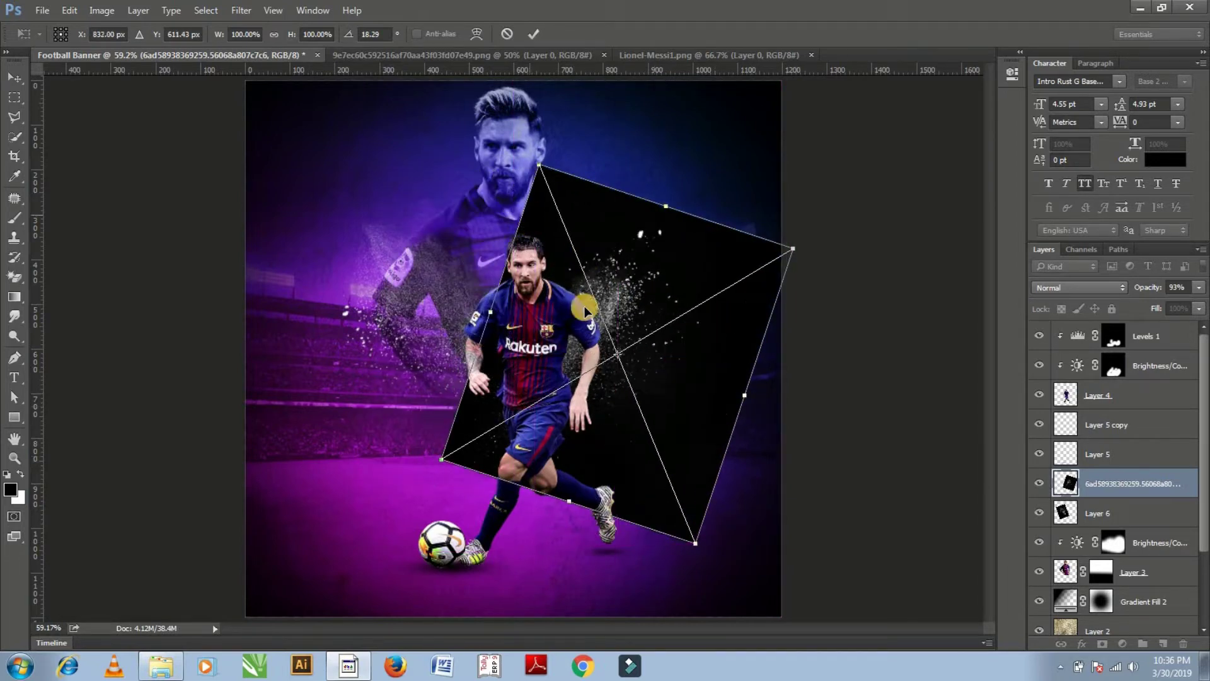
left_click_drag(220, 34, 234, 34)
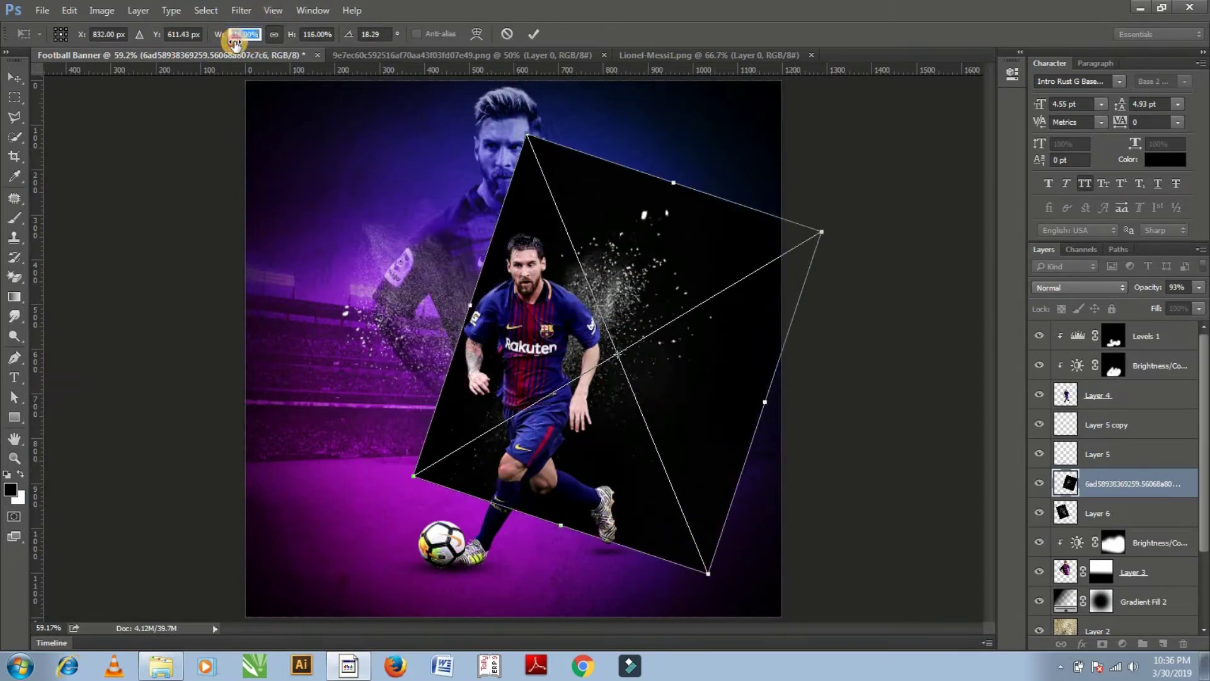
left_click_drag(582, 388, 588, 380)
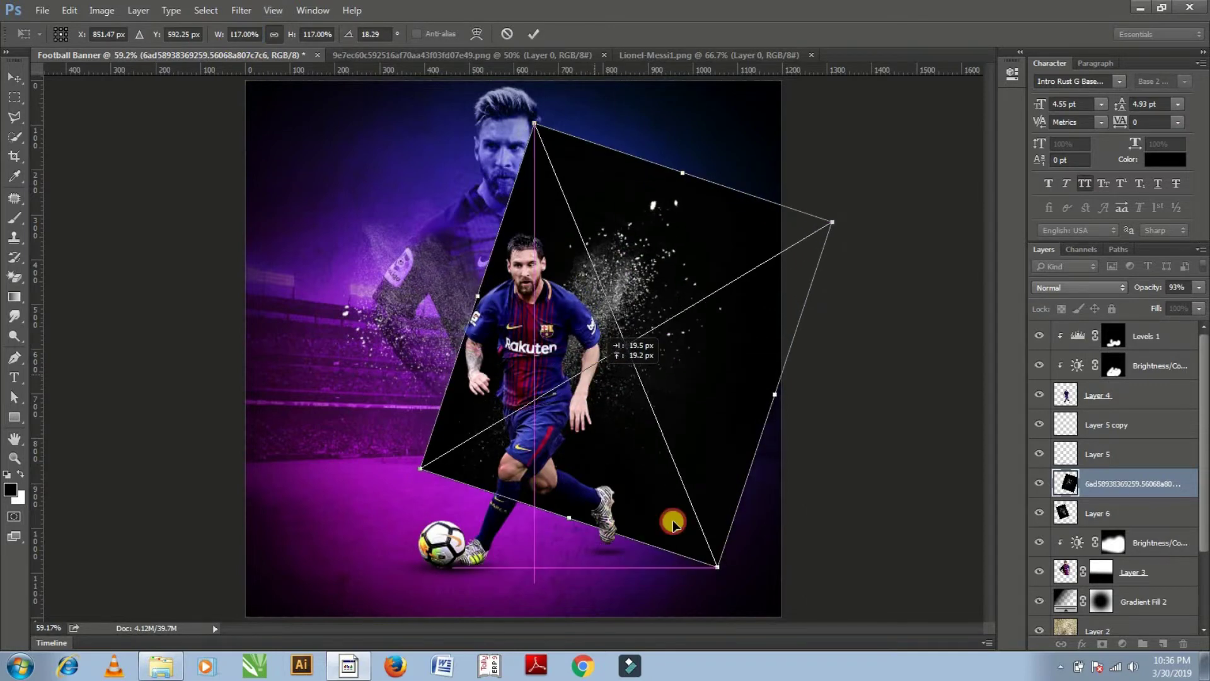
left_click_drag(720, 583, 709, 587)
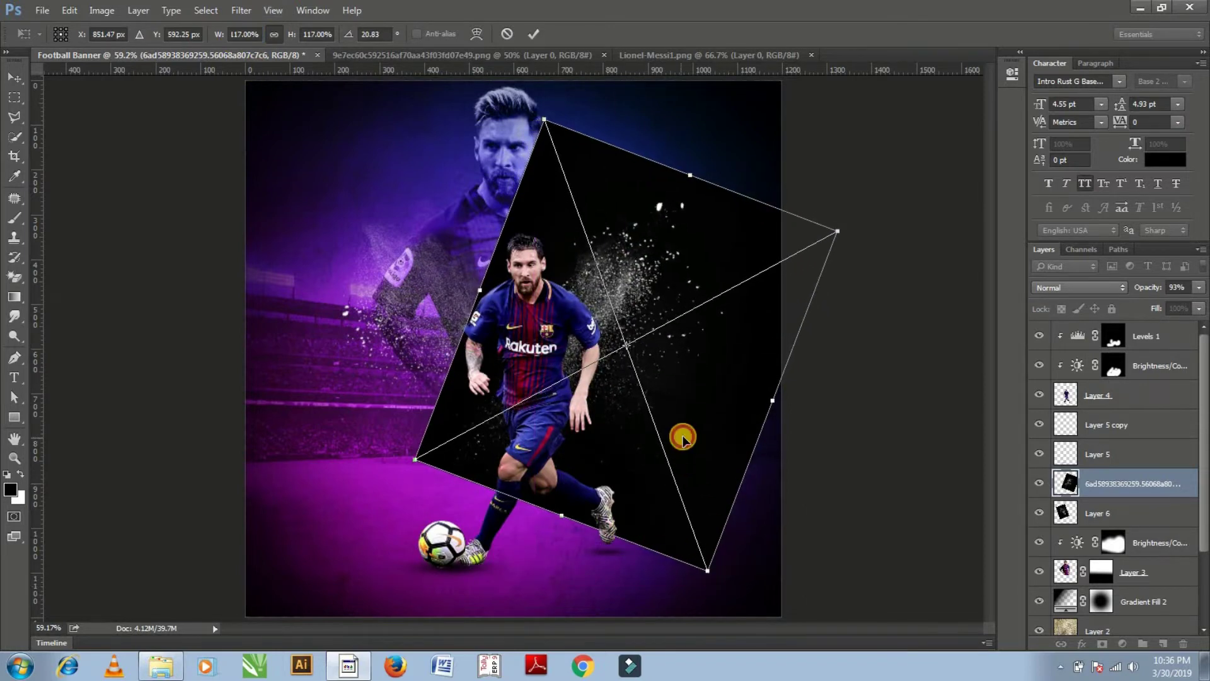
left_click_drag(685, 439, 707, 435)
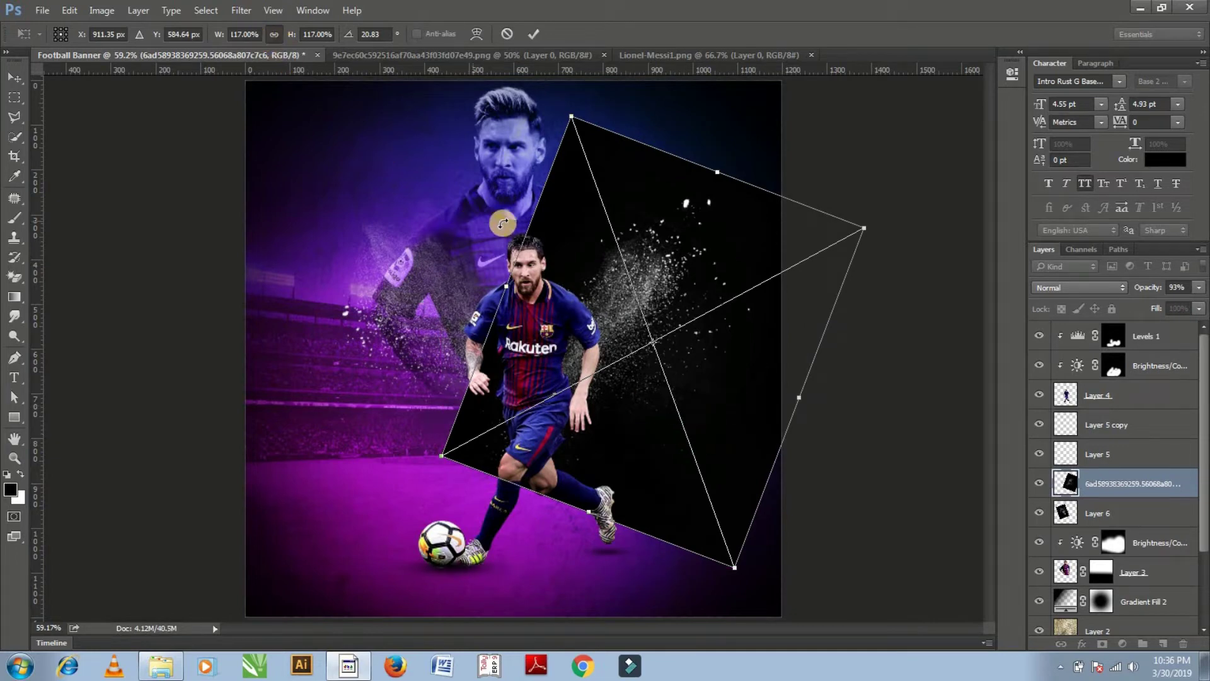
Set the chalk splash to Screen blending at 78% opacity with a slight nudge, then duplicate it
key("Return")
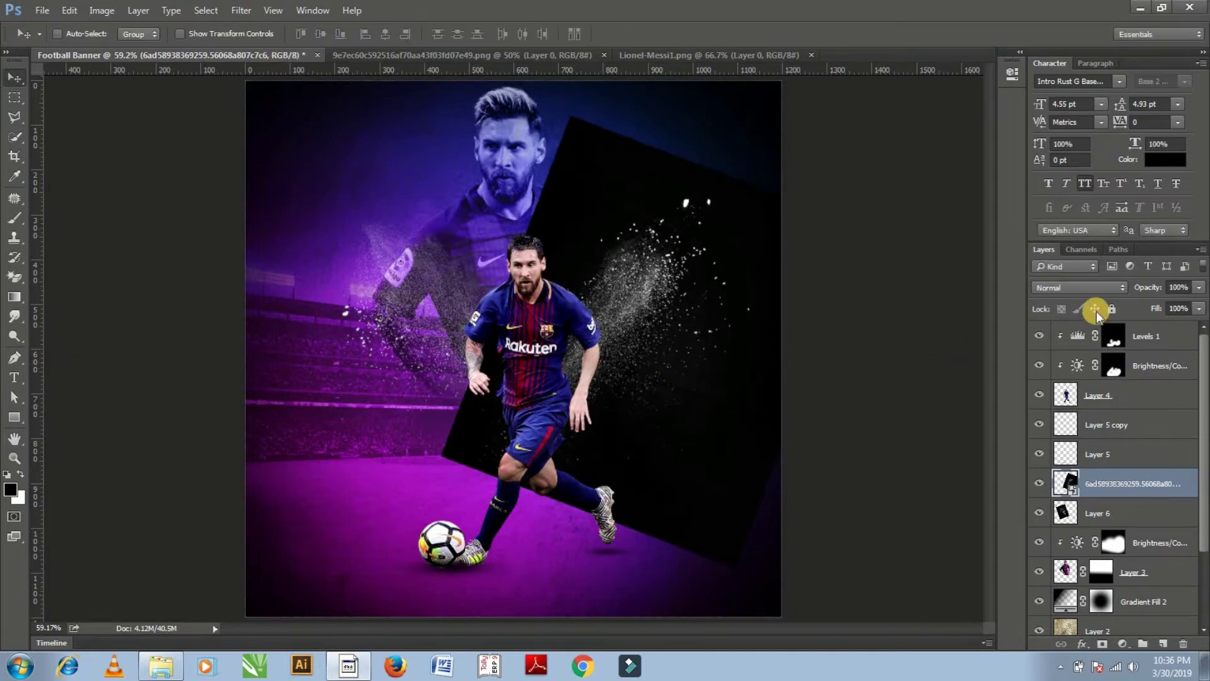
left_click(1079, 287)
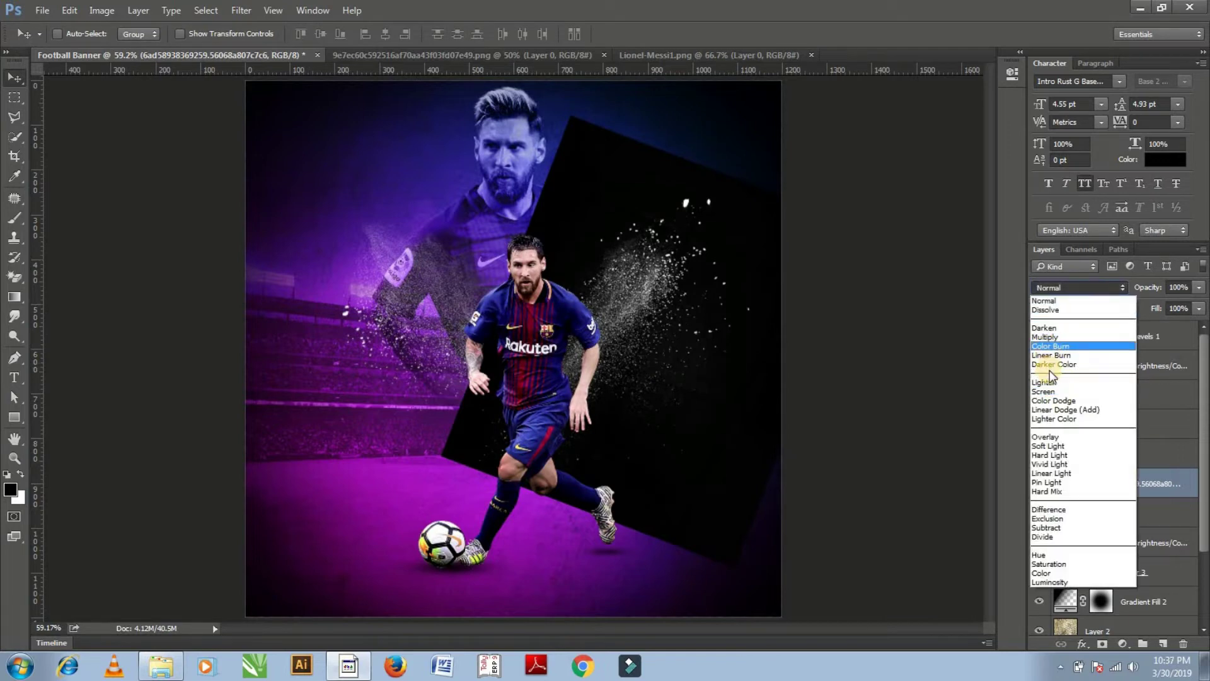
left_click(1046, 392)
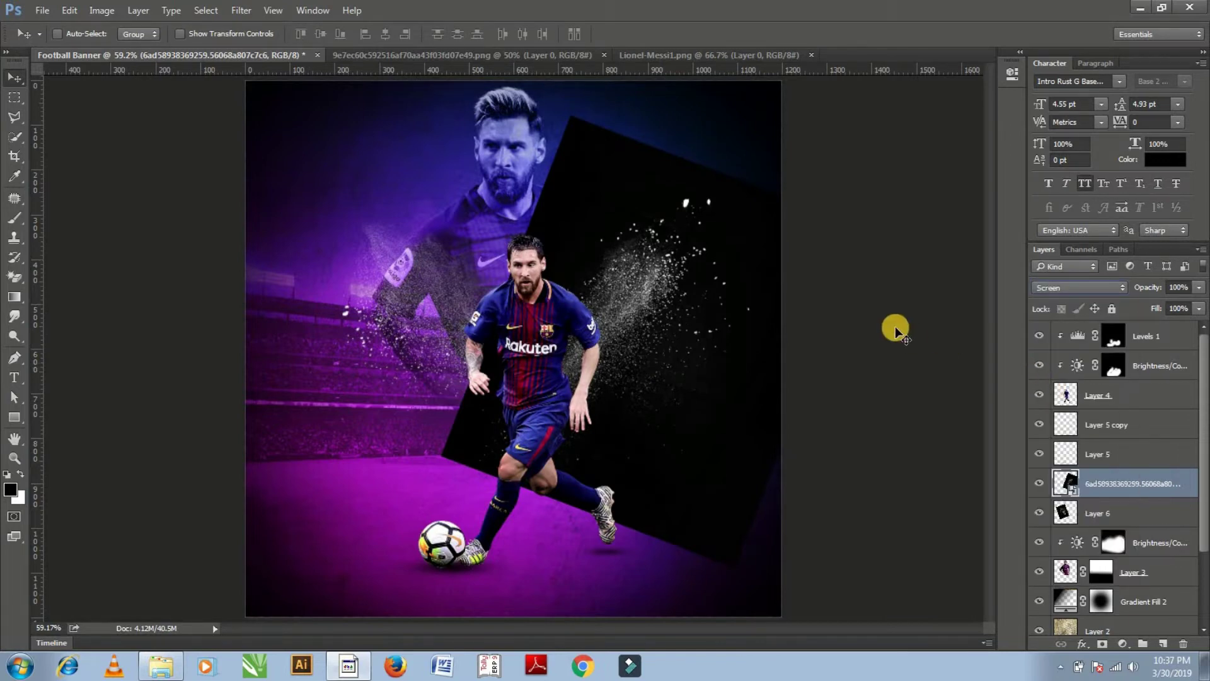
left_click_drag(696, 313, 706, 320)
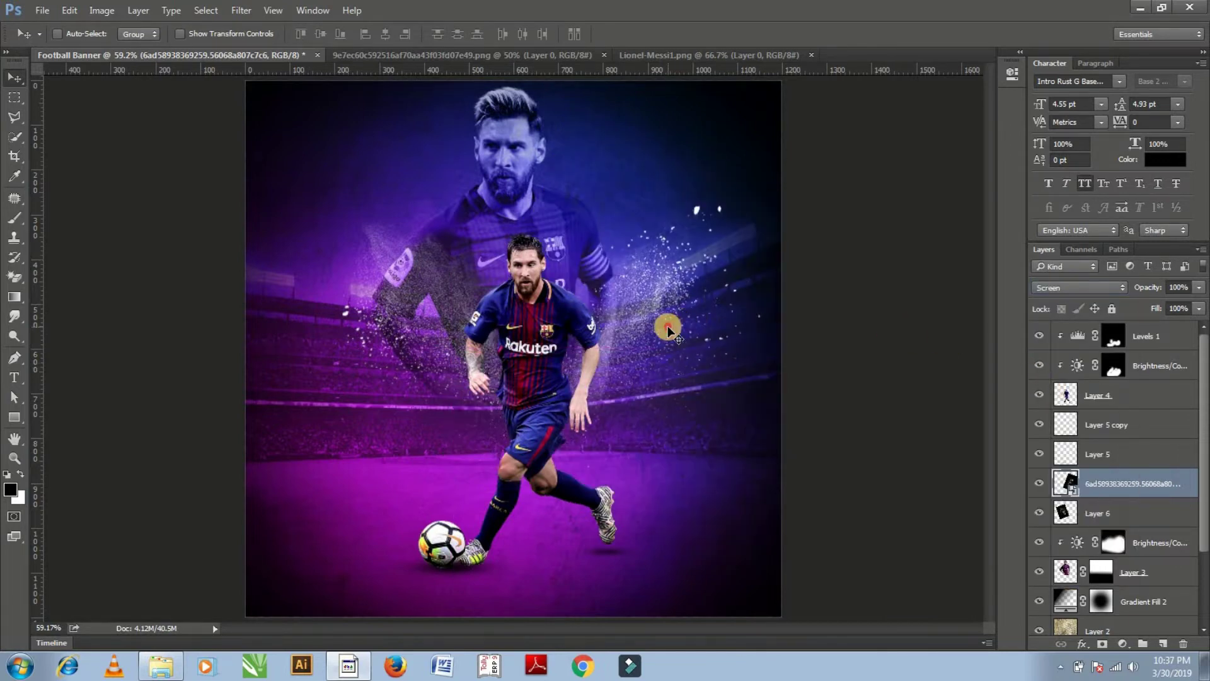
left_click(1198, 288)
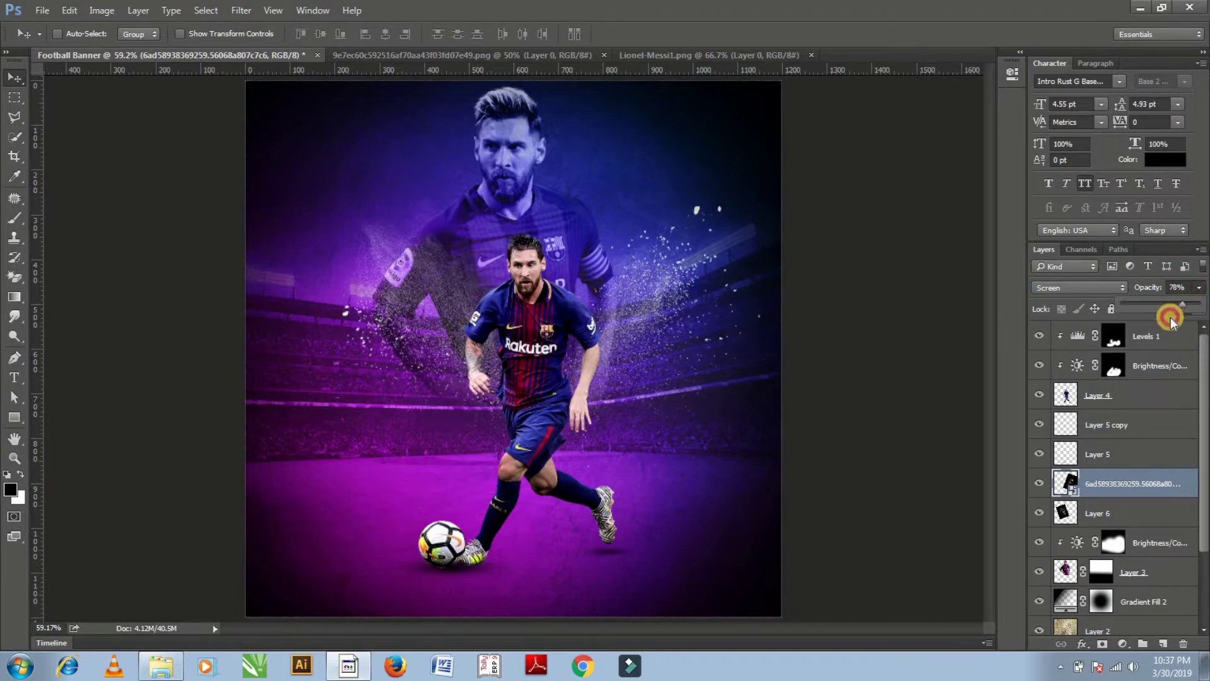
left_click(924, 360)
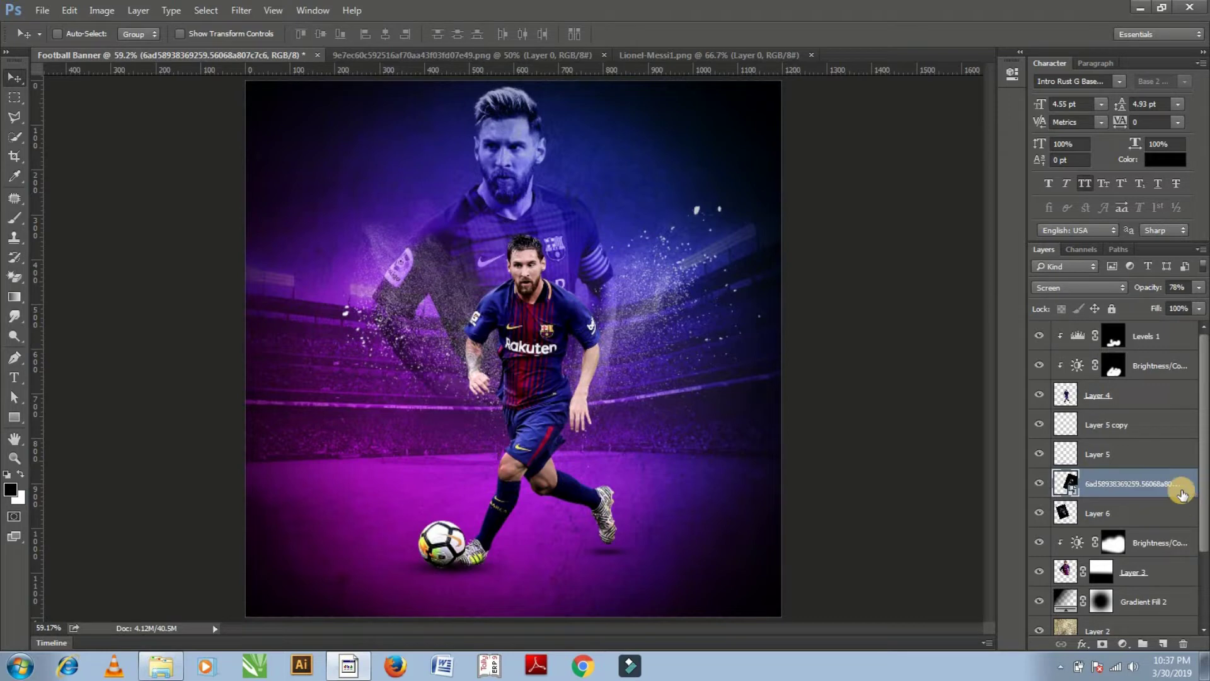
key("ctrl+j")
Raise the splash copy in the stack, scale it to 77% over Messi's legs, and set 100% opacity
left_click_drag(1168, 489, 1101, 327)
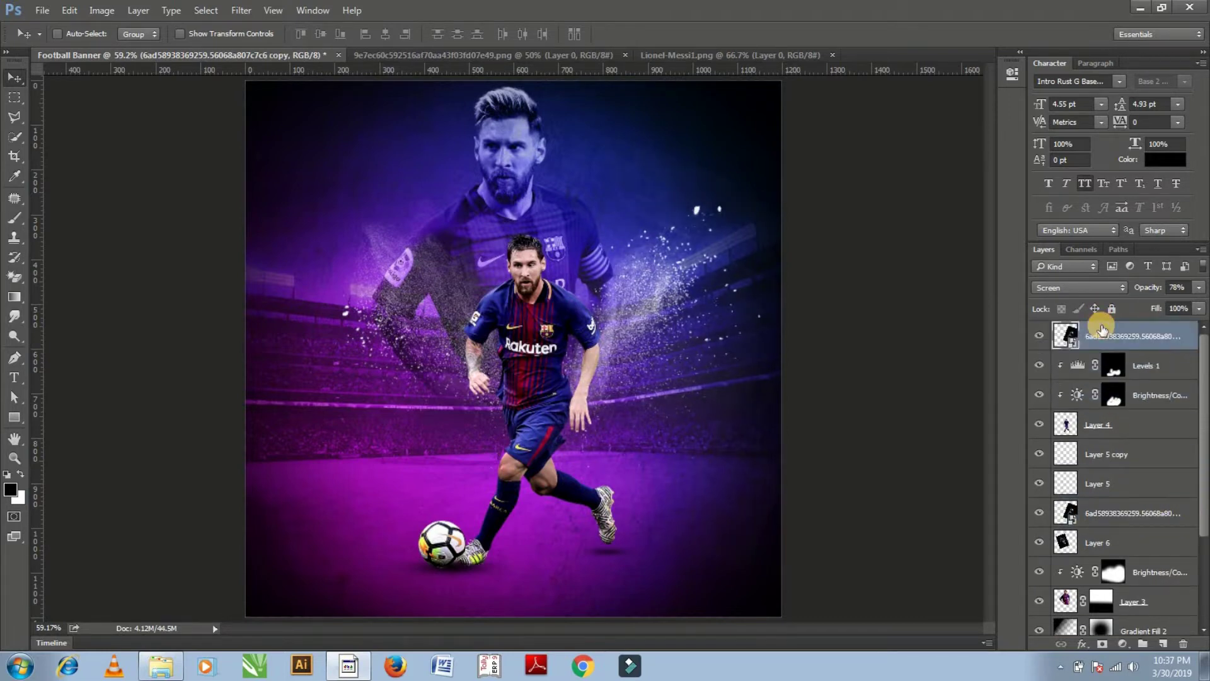
mouse_move(644, 335)
left_mouse_down()
mouse_move(554, 492)
mouse_move(631, 459)
mouse_move(637, 405)
left_mouse_up()
key("ctrl+t")
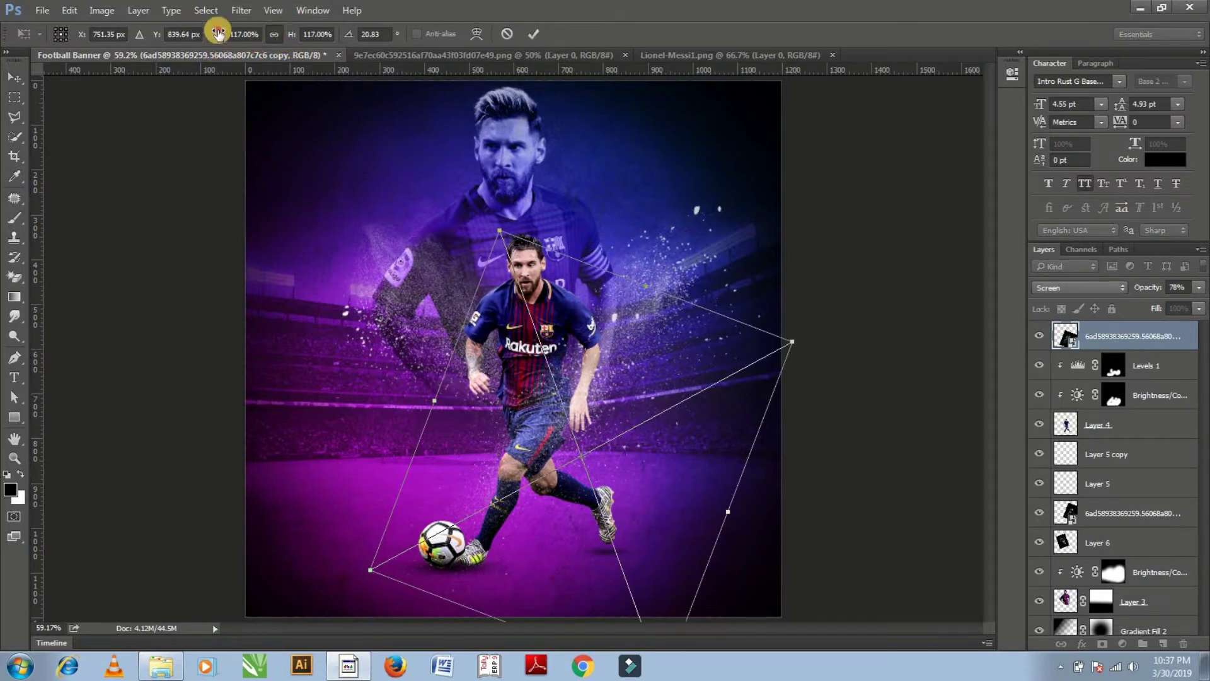
left_click_drag(218, 34, 188, 16)
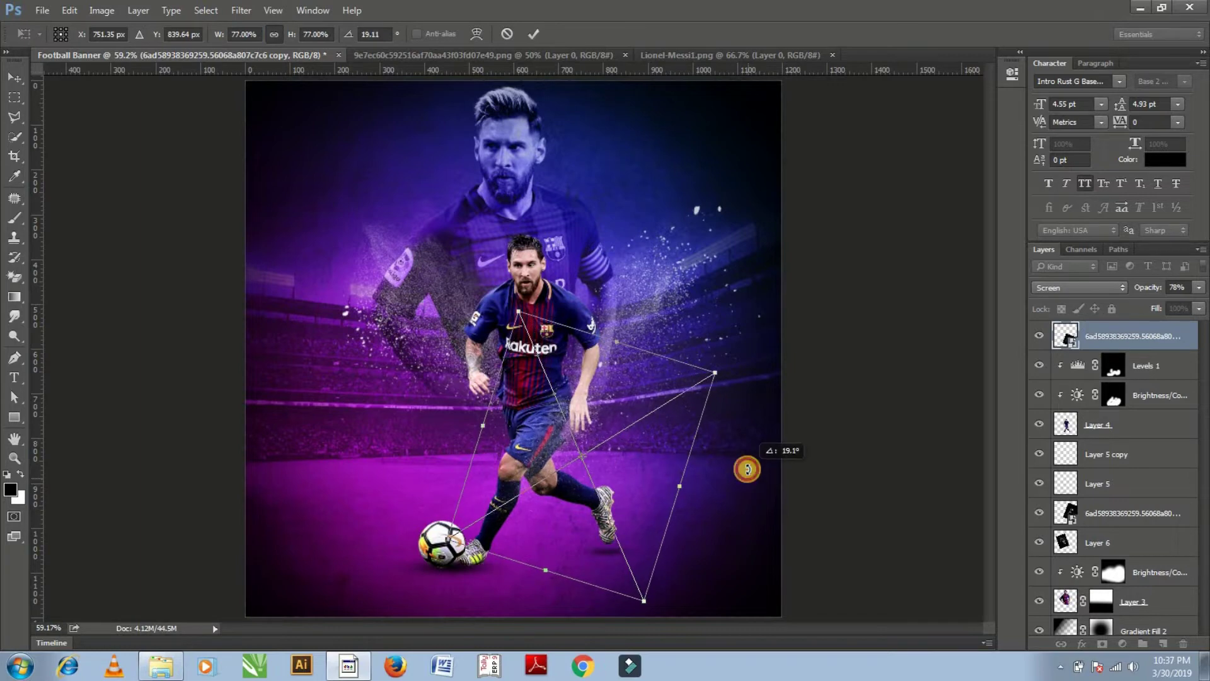
key("Return")
mouse_move(564, 435)
left_mouse_down()
mouse_move(588, 447)
mouse_move(576, 474)
left_mouse_up()
left_click(1199, 288)
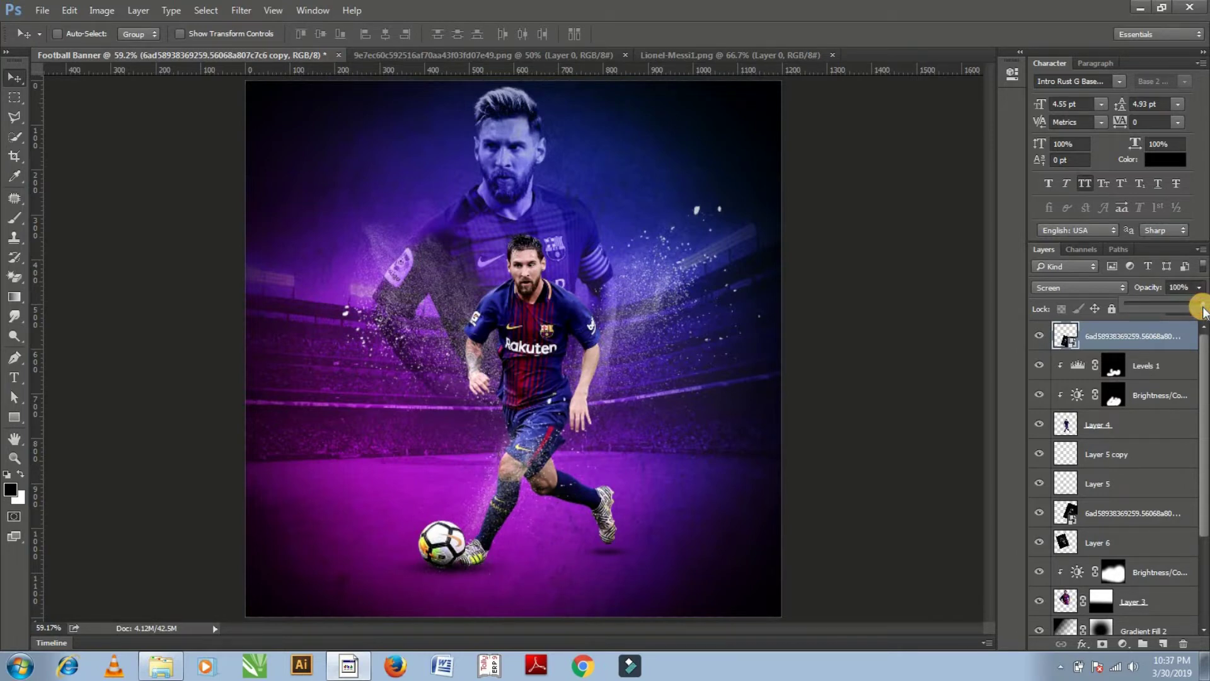
left_click_drag(641, 503, 583, 516)
Rotate the particle layer to about 23° and rescale it proportionally to 86%
key("ctrl+t")
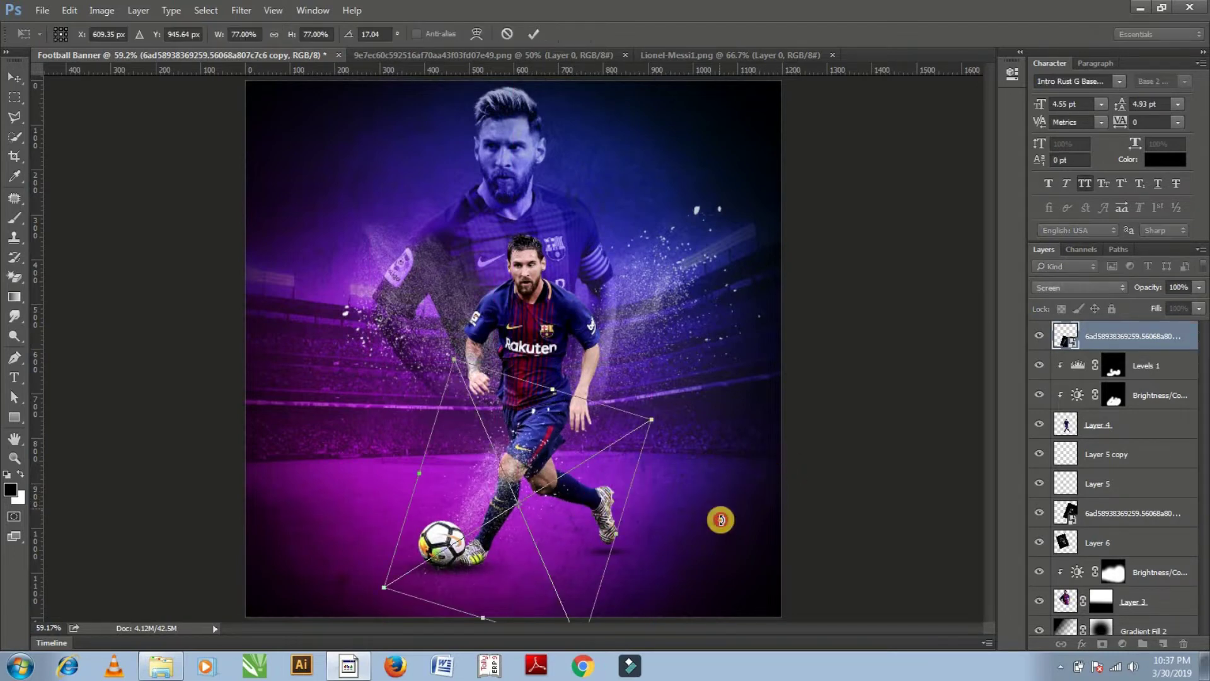
left_click_drag(720, 520, 718, 540)
mouse_move(532, 519)
left_mouse_down()
mouse_move(533, 500)
mouse_move(548, 511)
left_mouse_up()
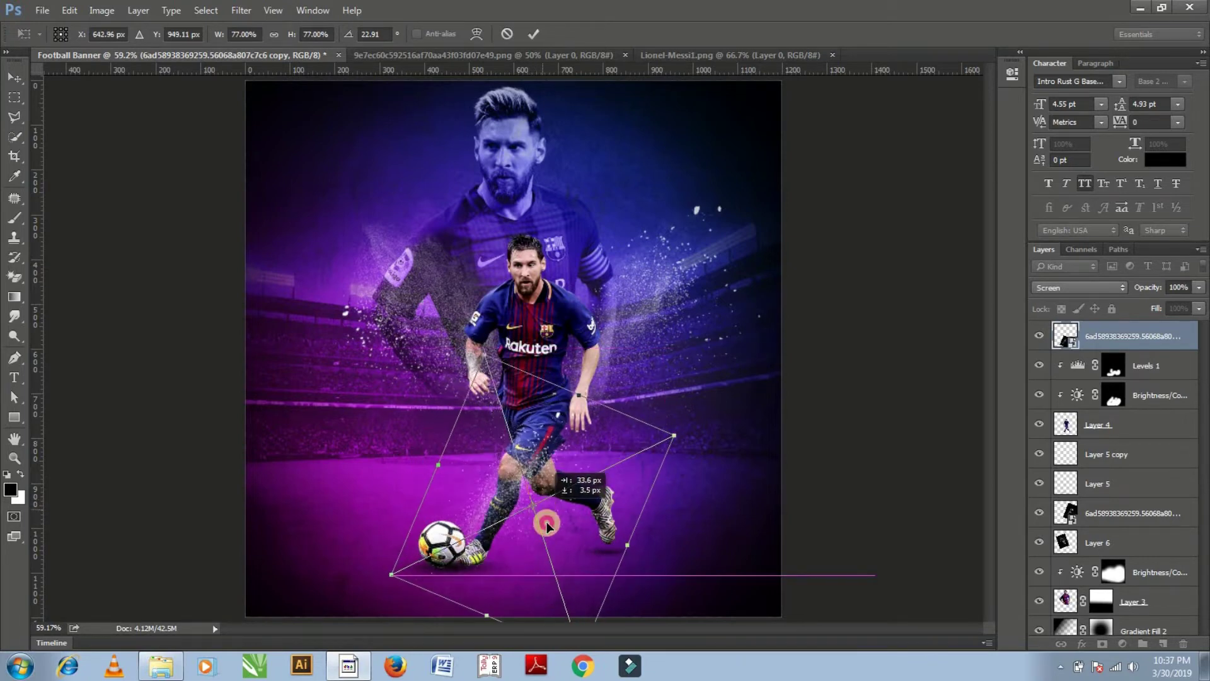
left_click(275, 34)
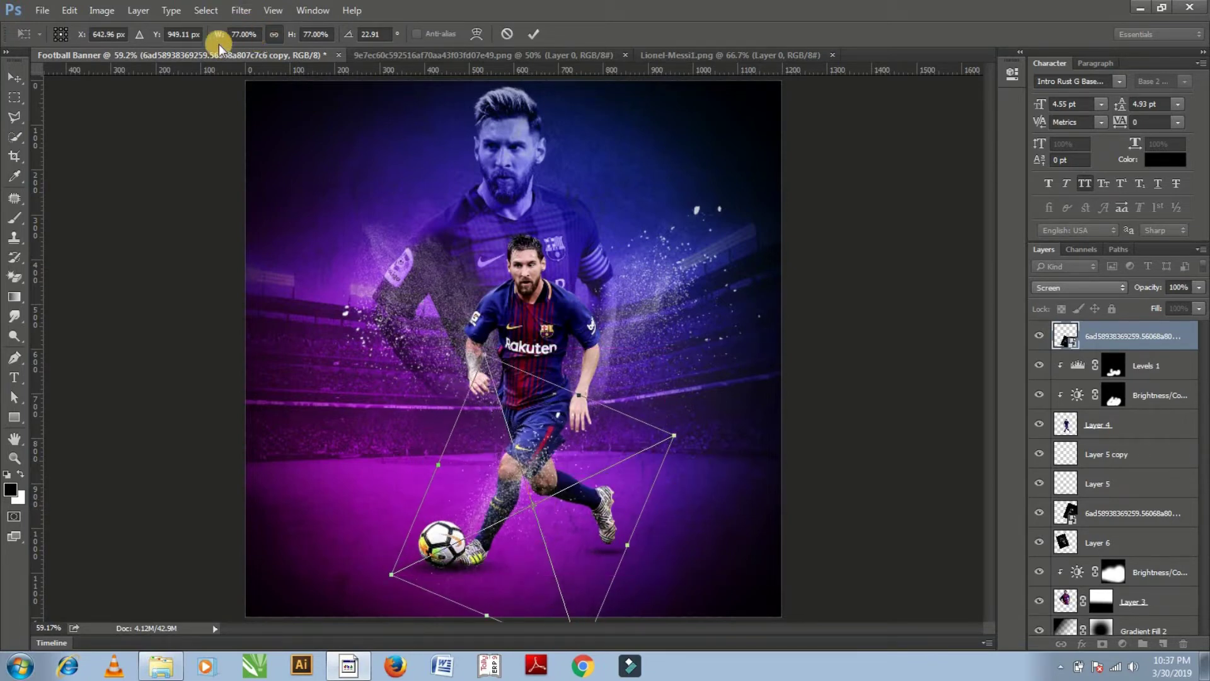
left_click_drag(220, 35, 226, 36)
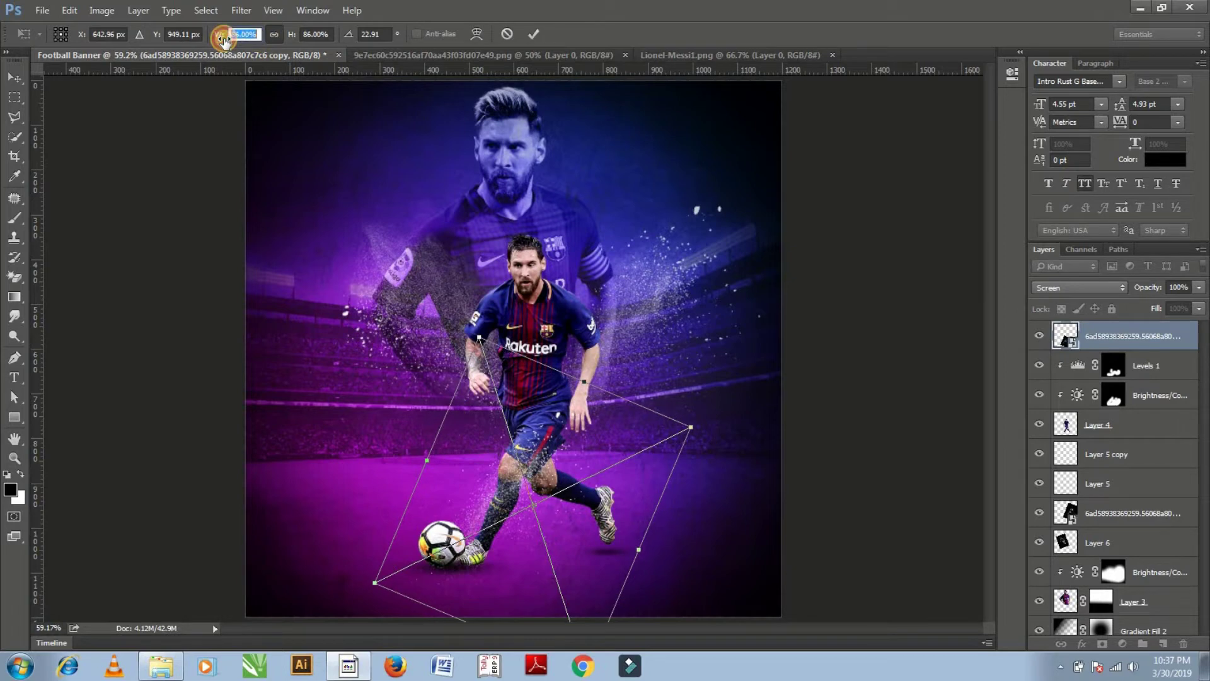
double_click(520, 571)
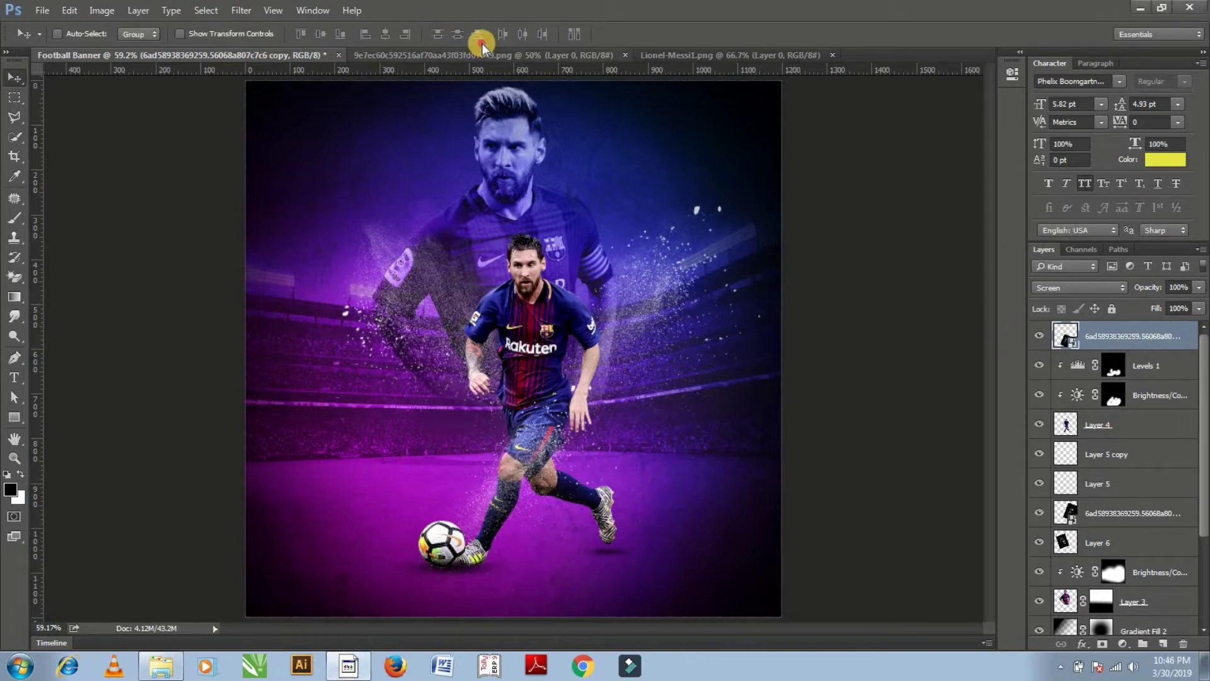
Close the cutout Messi and Lionel-Messi1 photos
left_click(615, 58)
left_click(625, 58)
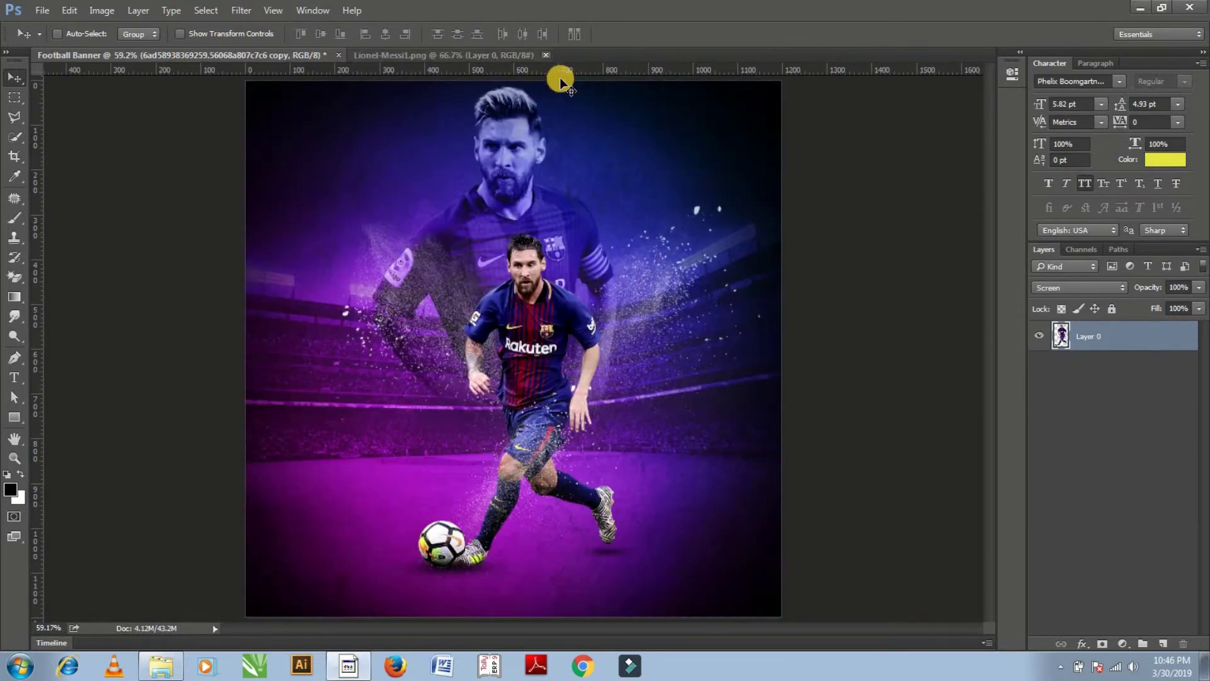
left_click(518, 58)
mouse_move(547, 55)
left_mouse_down()
mouse_move(615, 217)
mouse_move(603, 229)
left_mouse_up()
Open the Dust-iPad and dust-particles images and drag the bokeh dust image into the banner
key("ctrl+o")
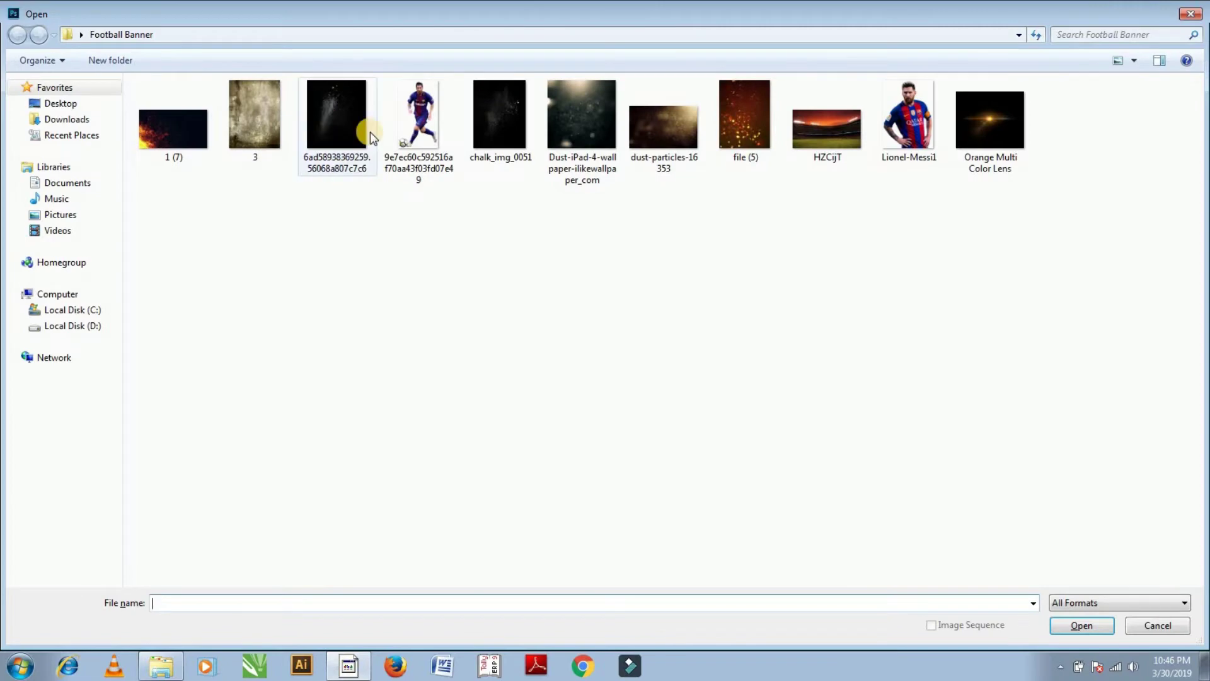
left_click(560, 112)
left_click(656, 134, "ctrl")
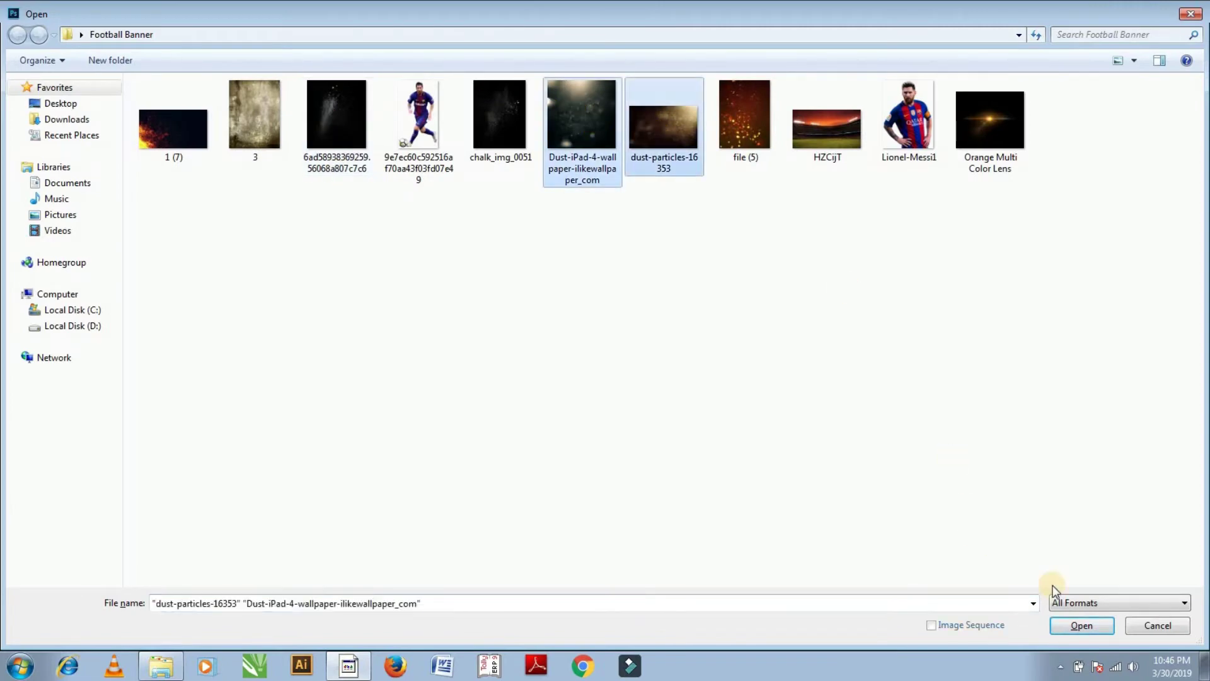
left_click(1092, 626)
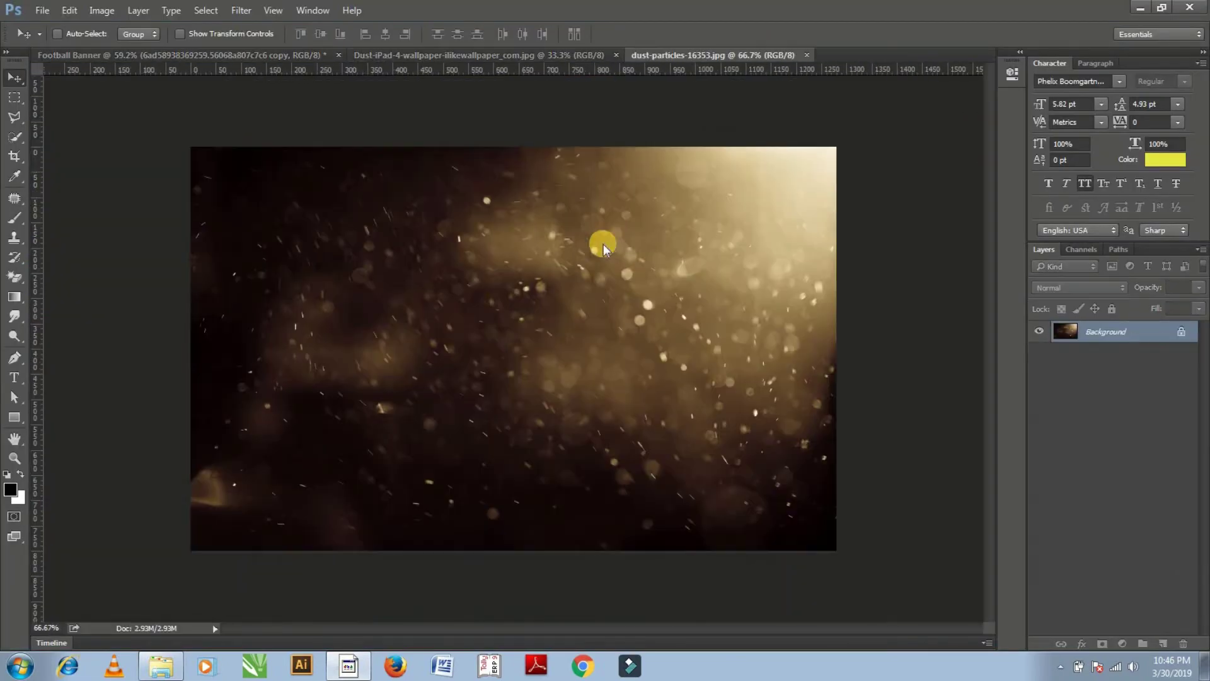
left_click_drag(615, 246, 547, 224)
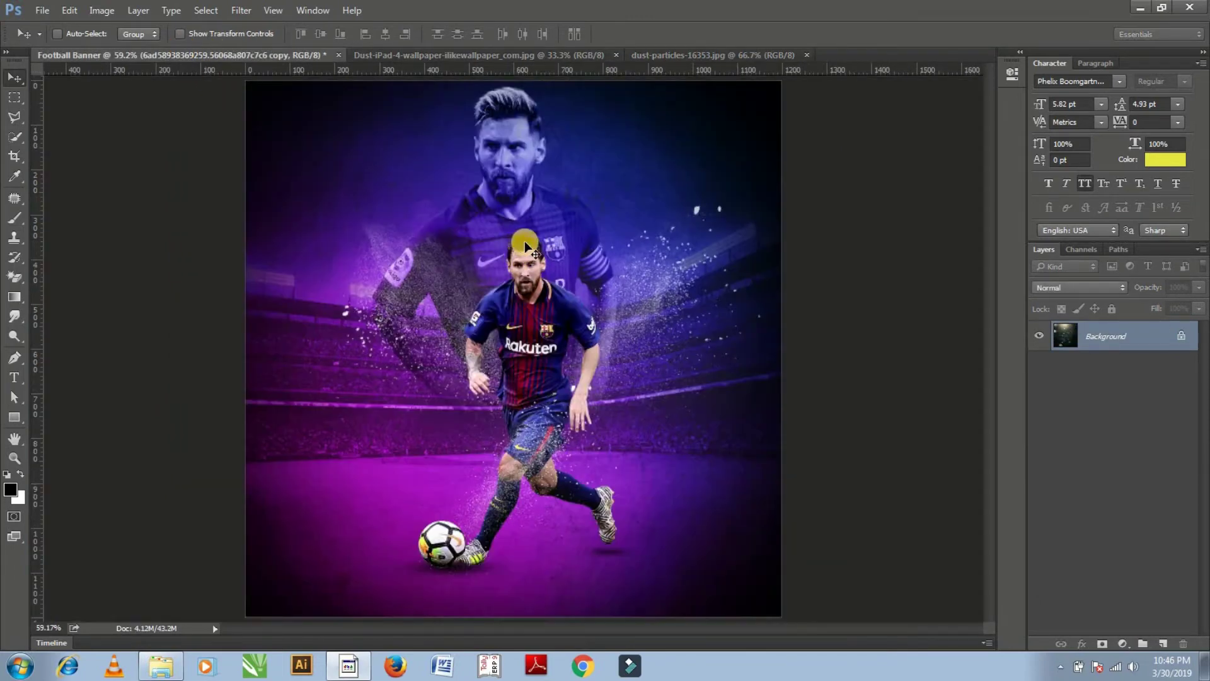
left_click_drag(183, 51, 524, 241)
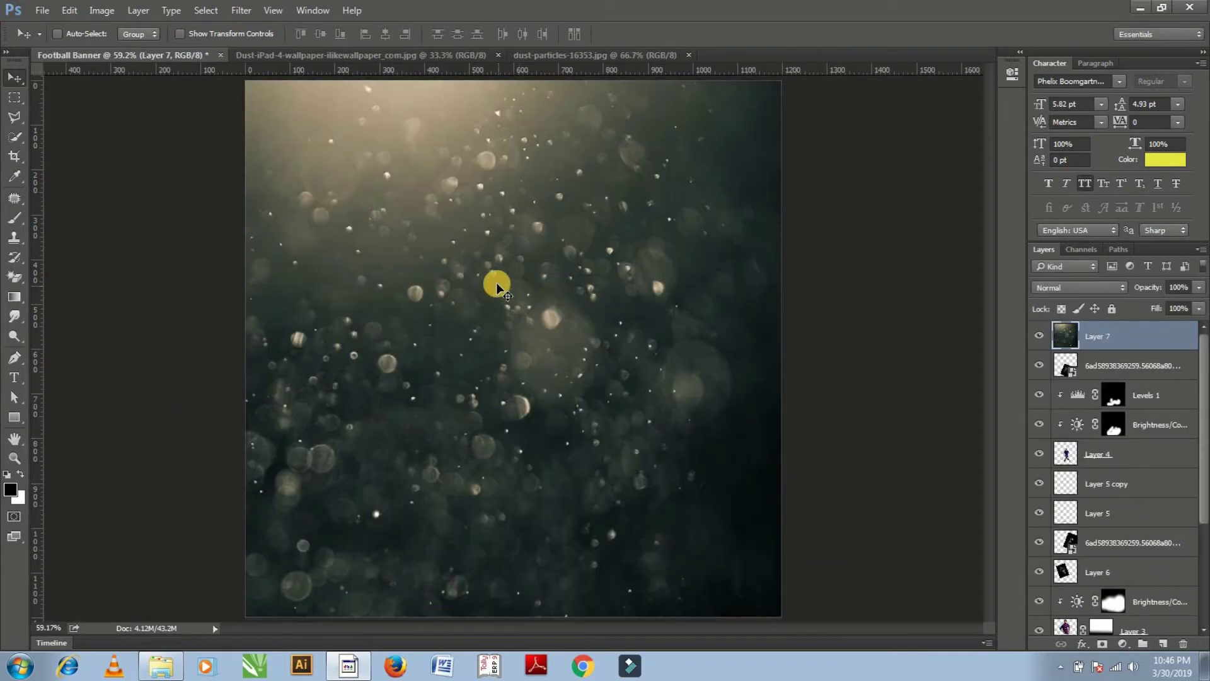
key("ctrl+t")
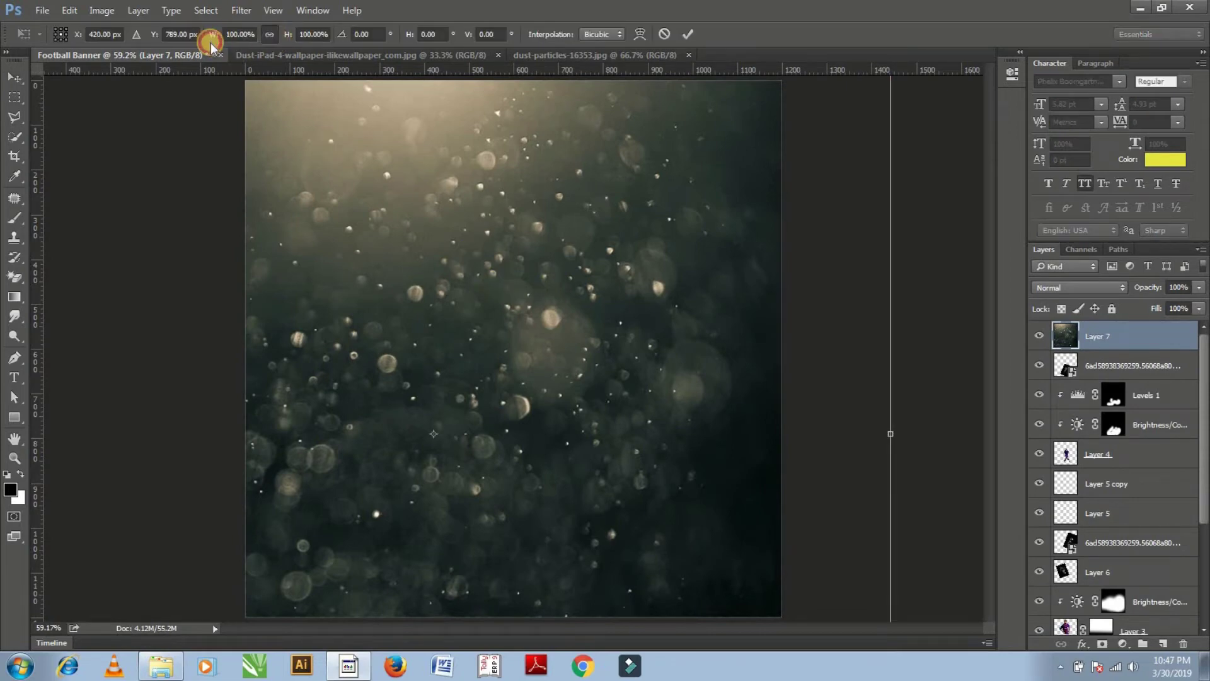
Stretch the Layer 7 dust over the banner in Color Dodge at 29% opacity
left_click_drag(210, 35, 176, 35)
left_click_drag(432, 359, 447, 229)
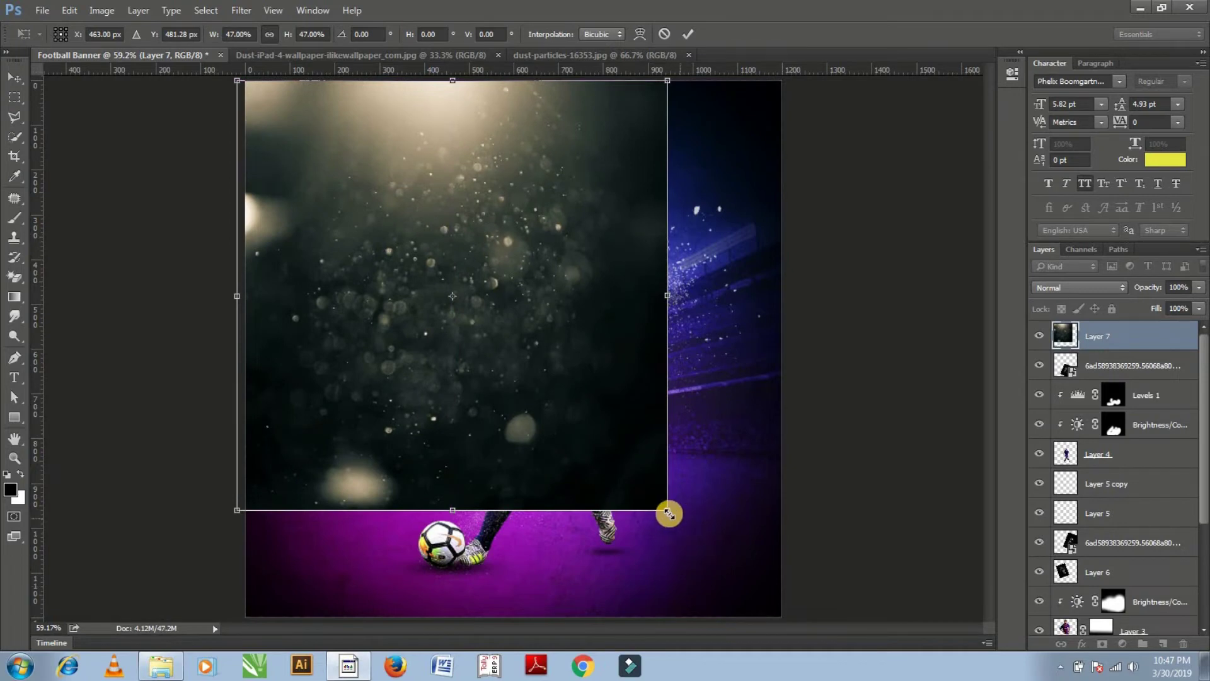
left_click_drag(804, 595, 803, 619)
key("Return")
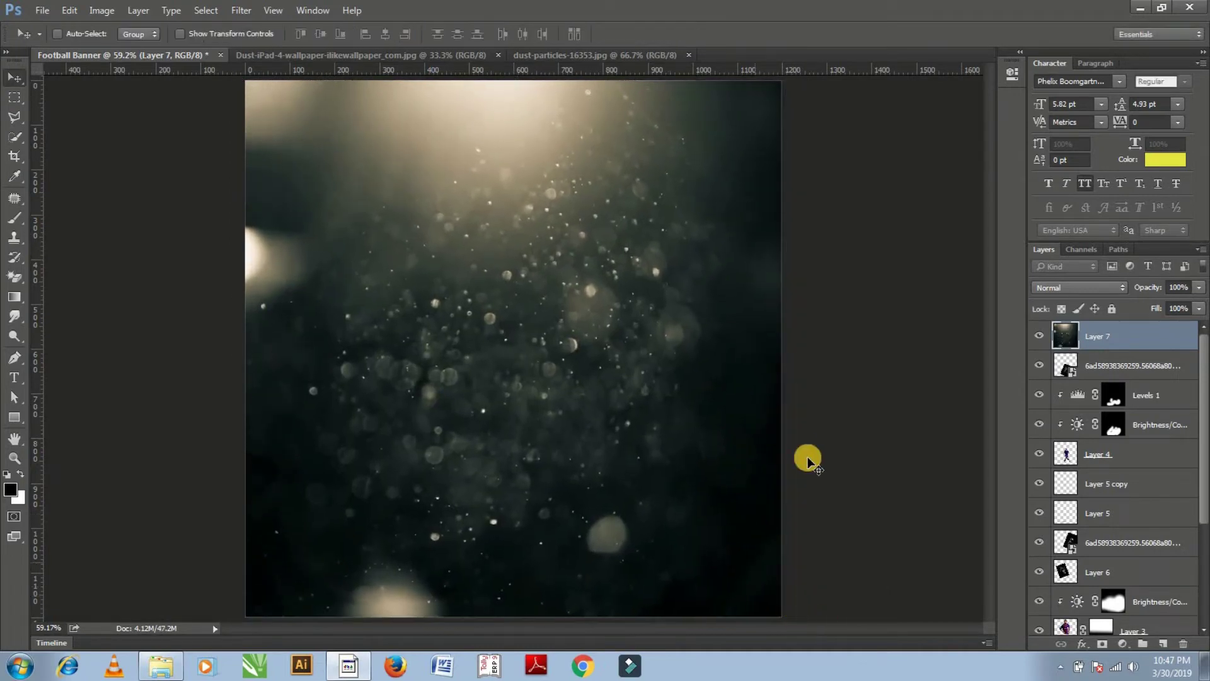
left_click(1072, 288)
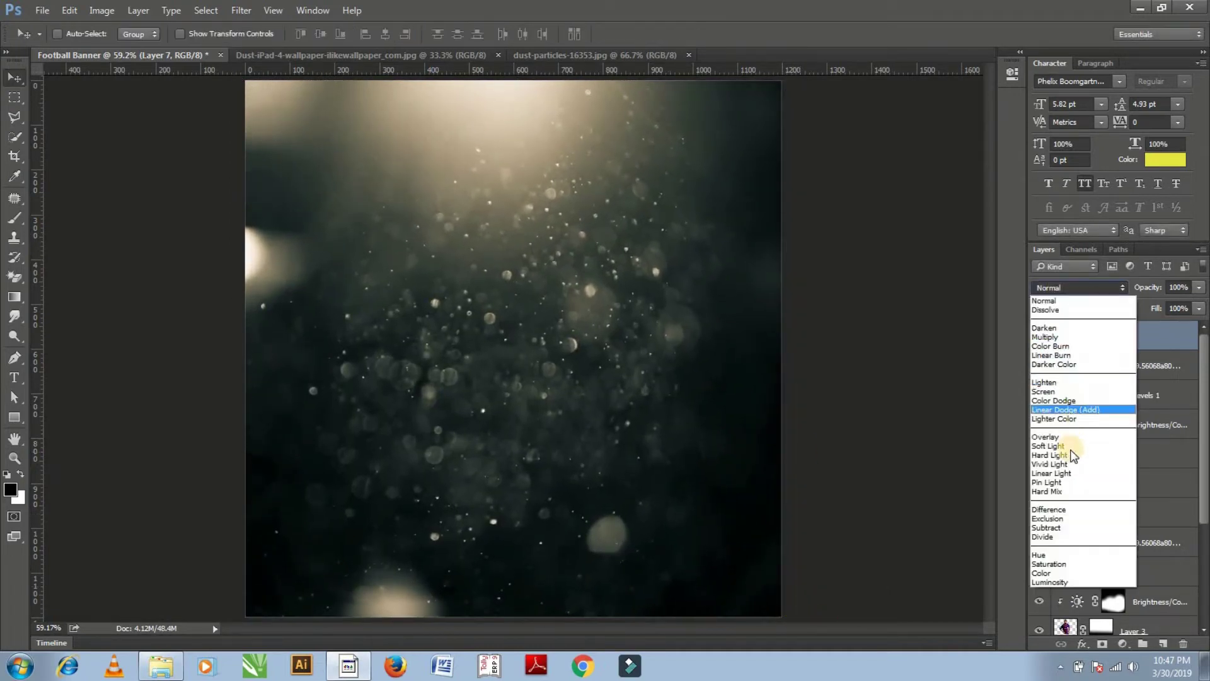
left_click(1059, 401)
left_click(1179, 288)
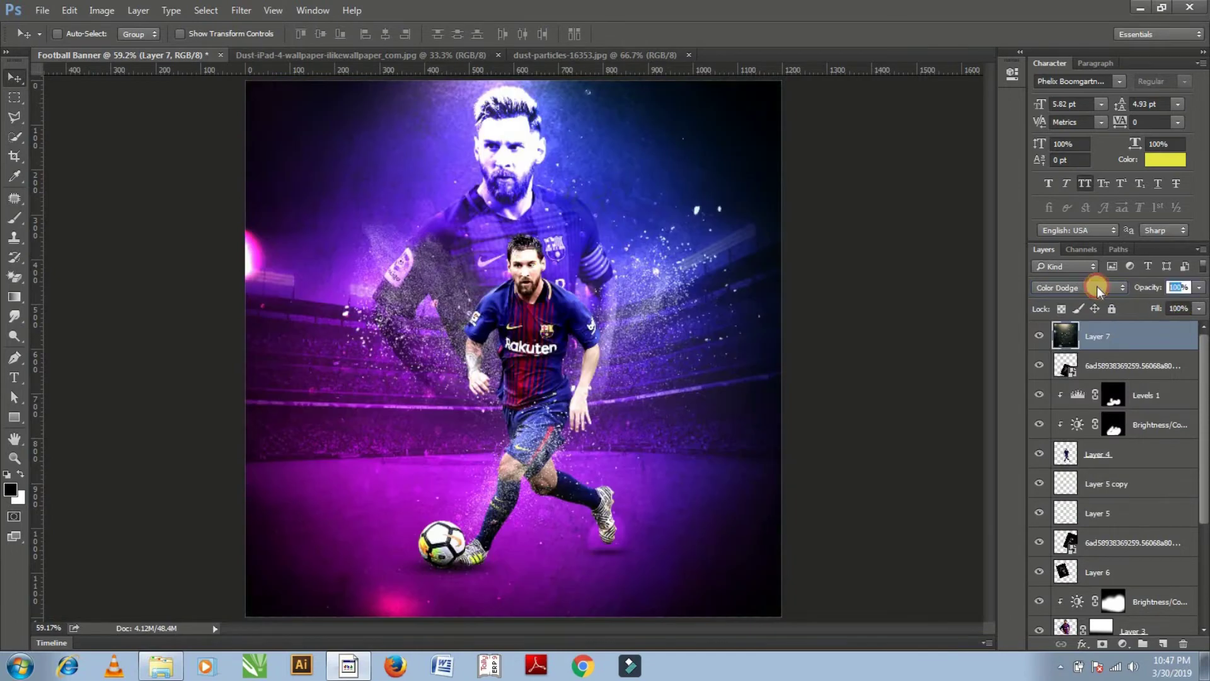
type("9")
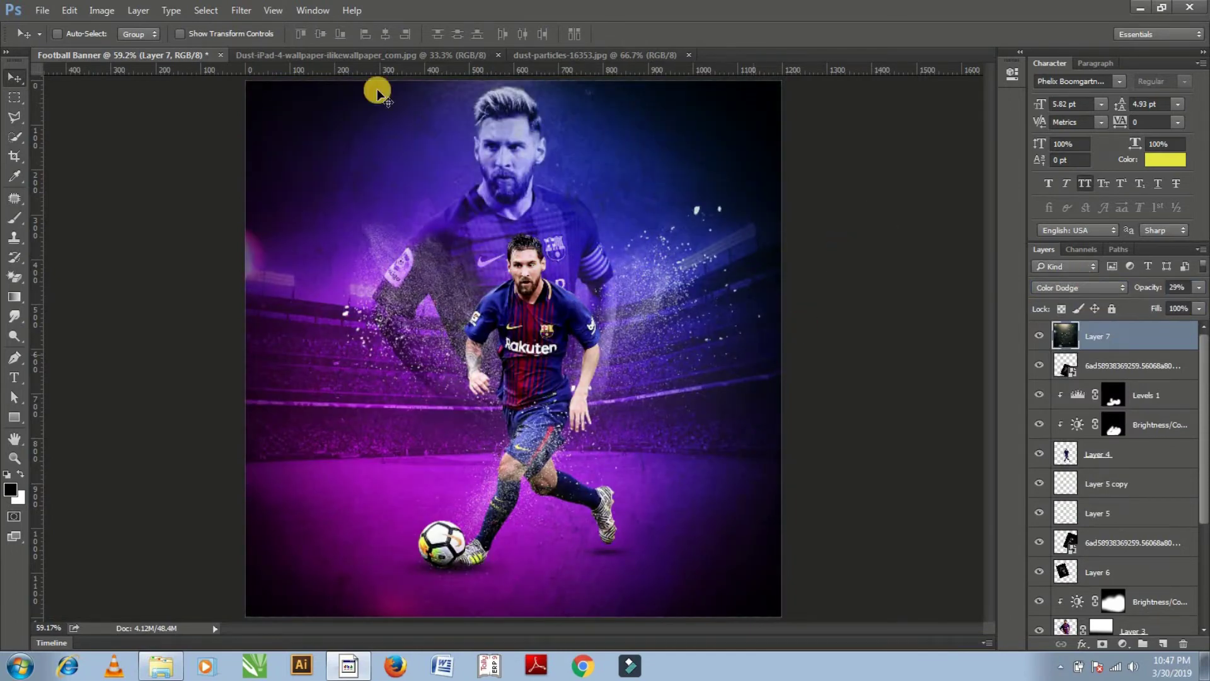
Close Dust-iPad, bring the dust-particles image in as Layer 8, and enlarge it to cover the banner
left_click(493, 57)
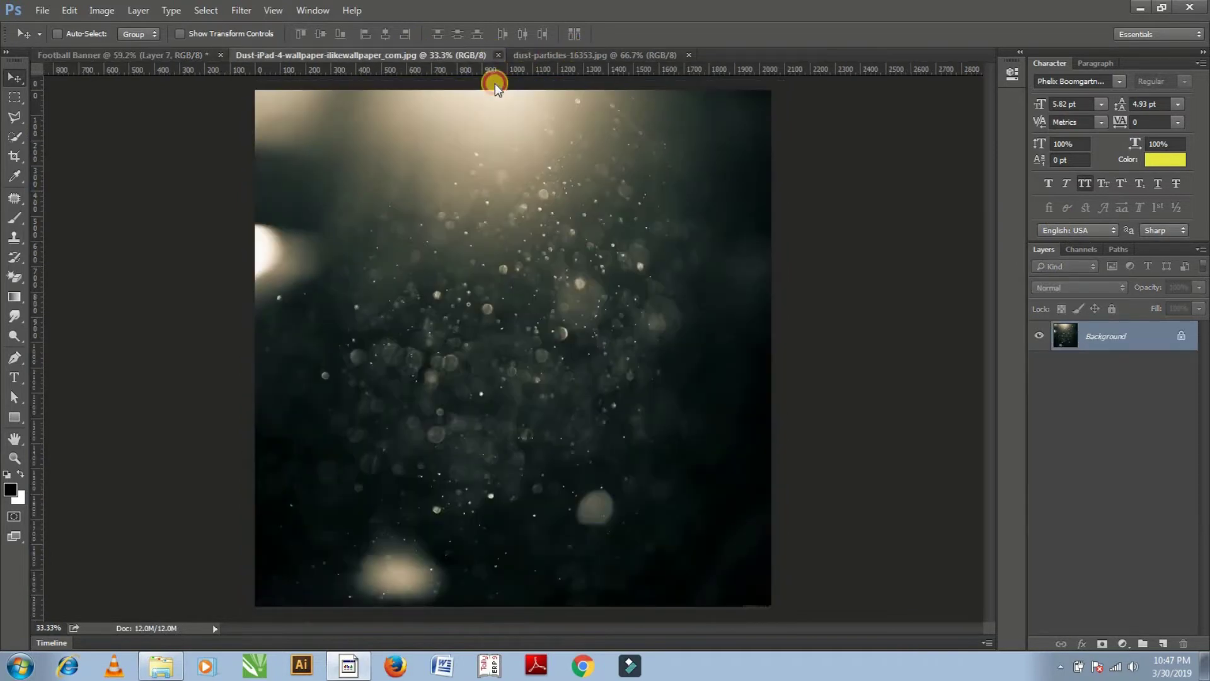
left_click(498, 55)
left_click(372, 55)
mouse_move(573, 233)
left_mouse_down()
mouse_move(145, 46)
mouse_move(537, 271)
mouse_move(463, 237)
left_mouse_up()
key("ctrl+t")
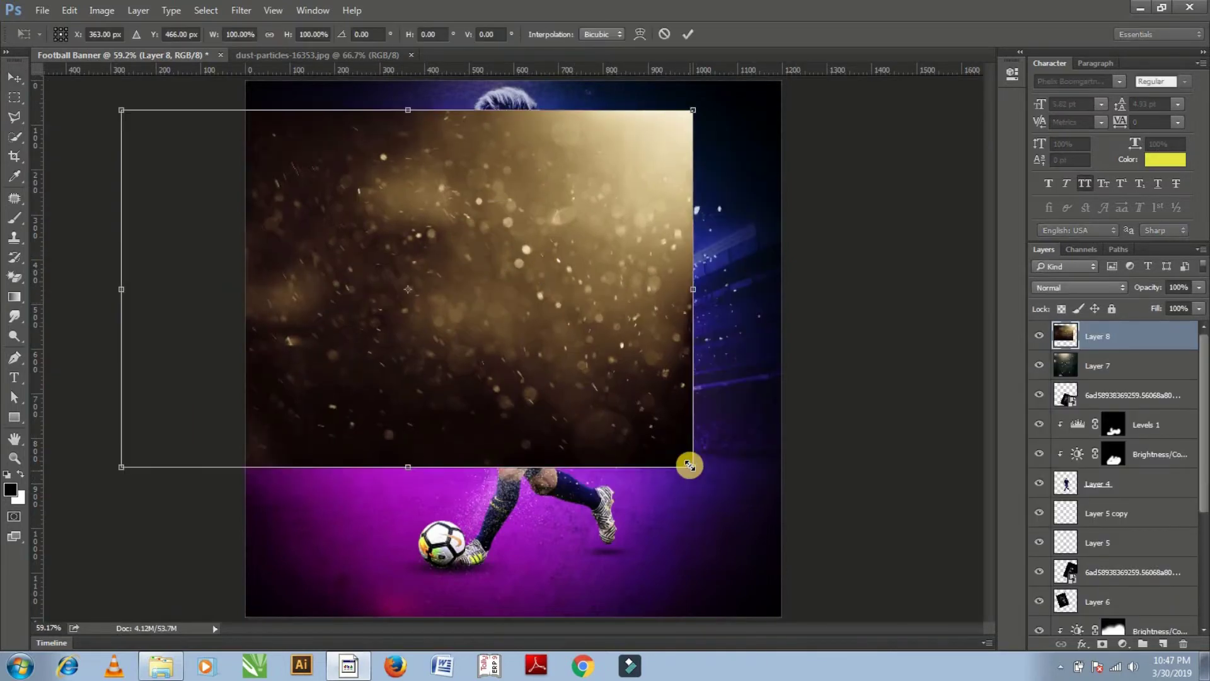
left_click_drag(845, 595, 816, 575)
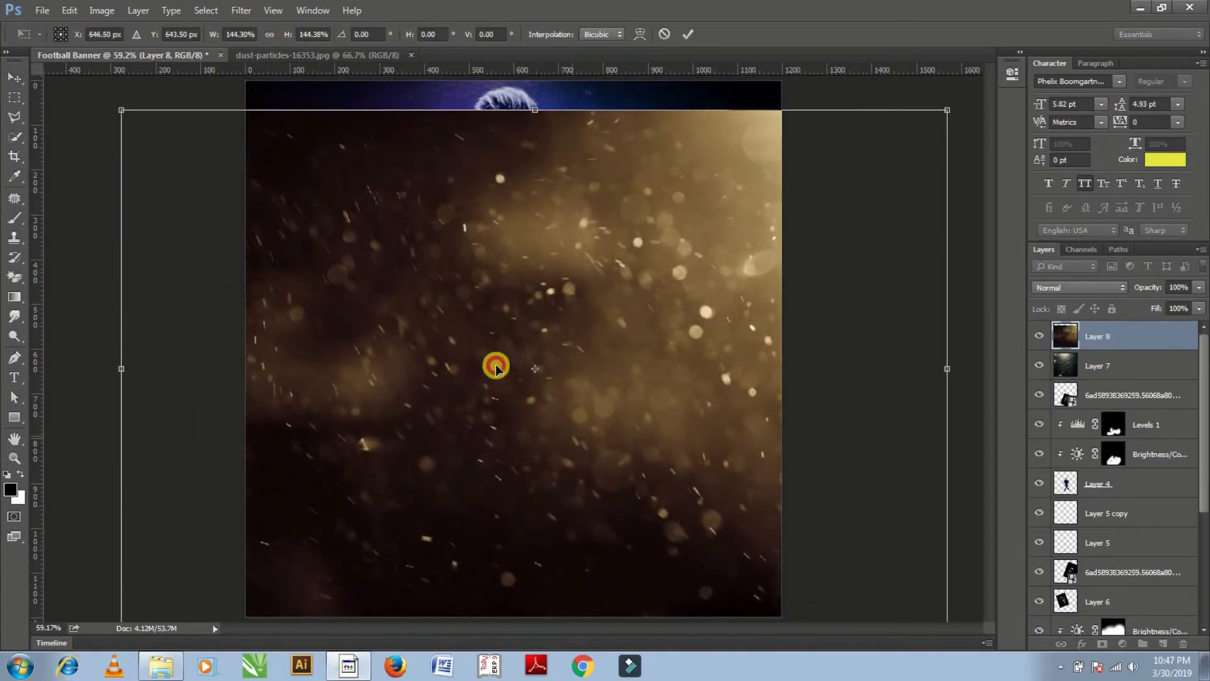
left_click_drag(555, 429, 460, 358)
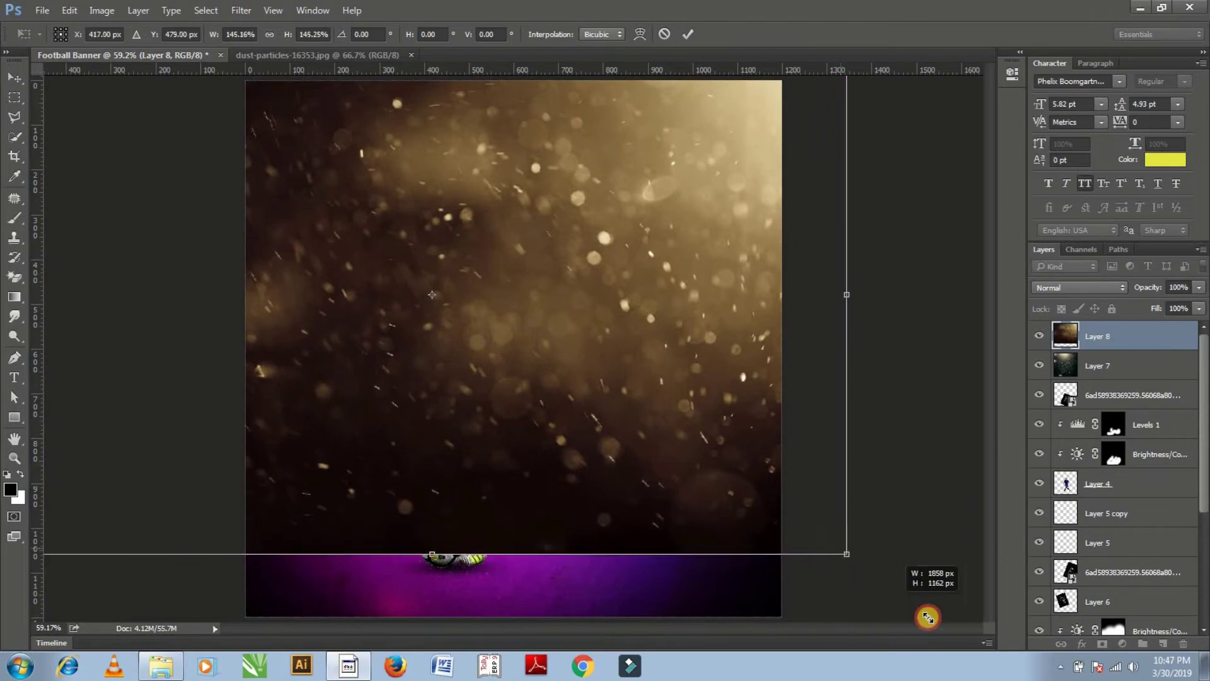
left_click_drag(841, 548, 940, 616)
mouse_move(486, 452)
left_mouse_down()
mouse_move(575, 486)
mouse_move(527, 474)
left_mouse_up()
key("Return")
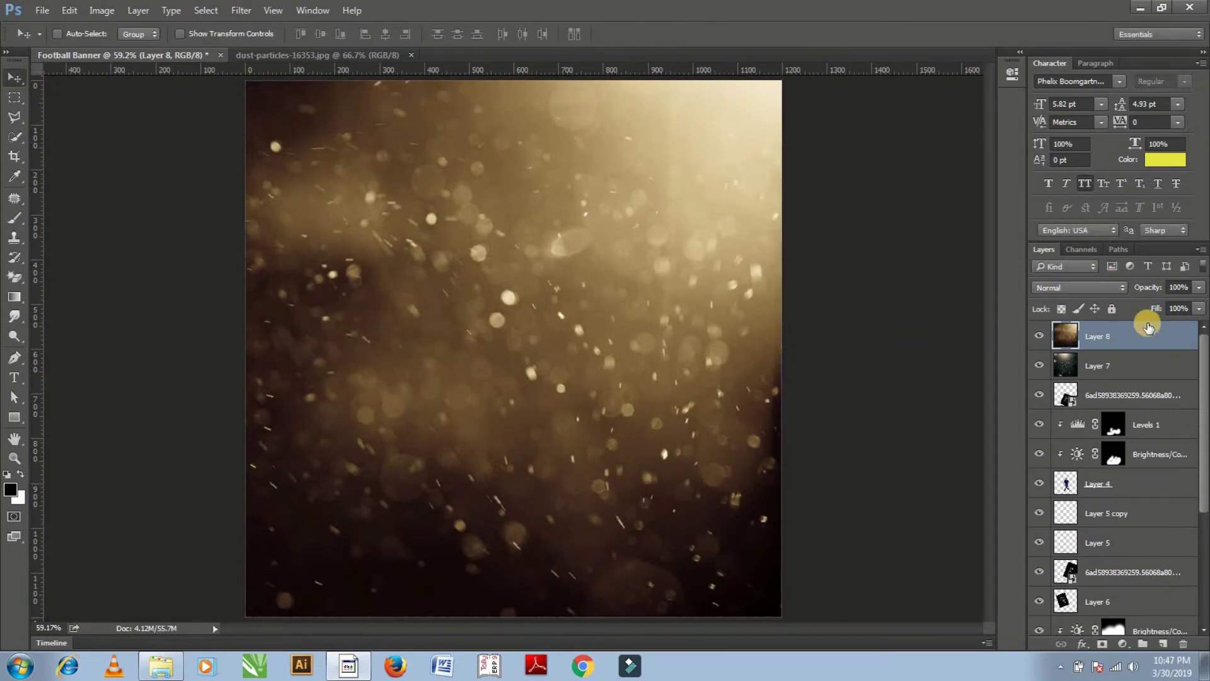
Set Layer 8 to 31% opacity in Color Dodge mode
left_click(1182, 286)
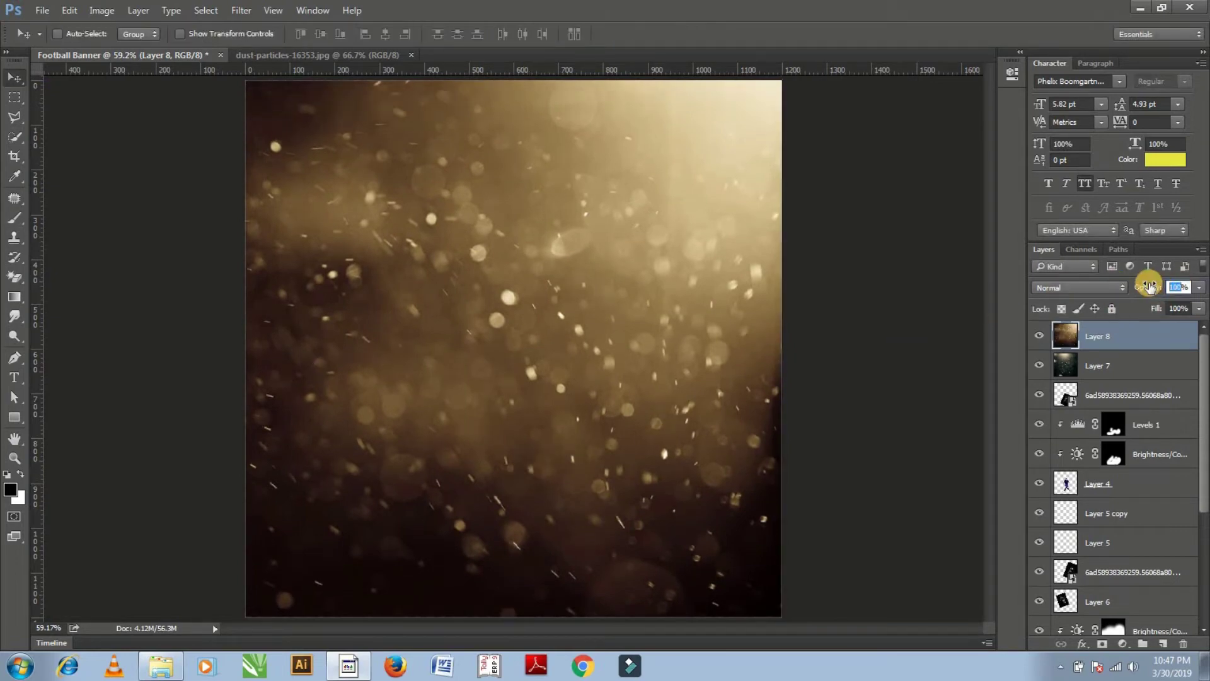
type("31")
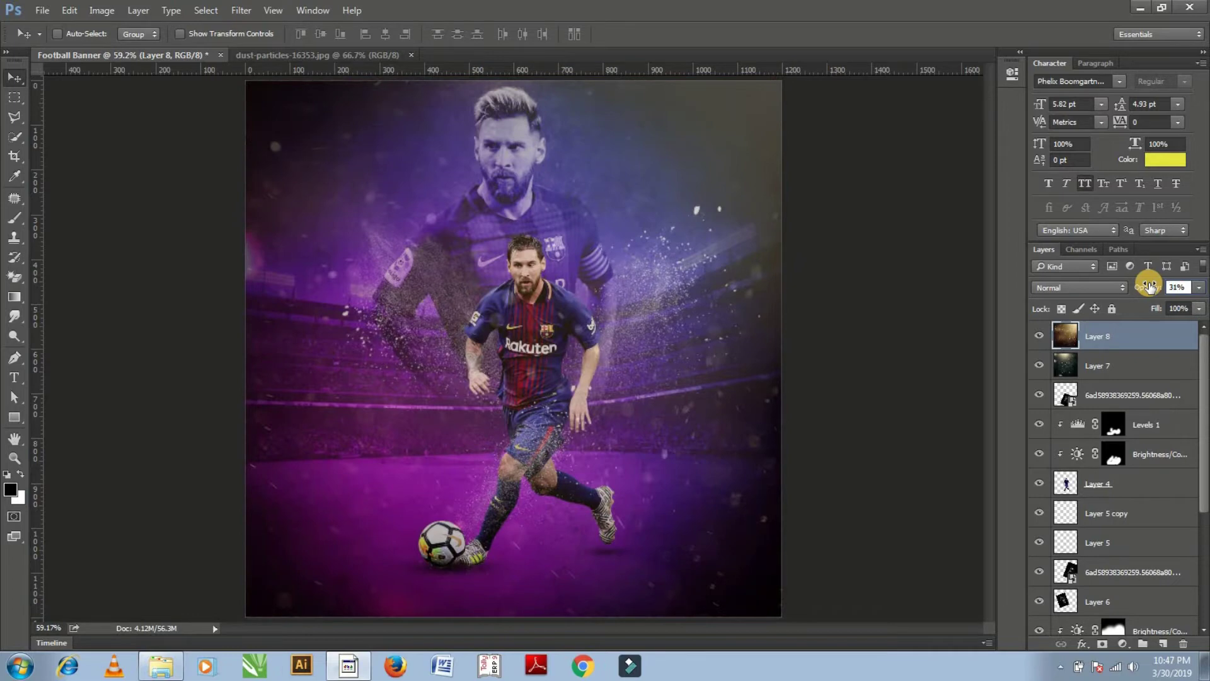
left_click(1071, 289)
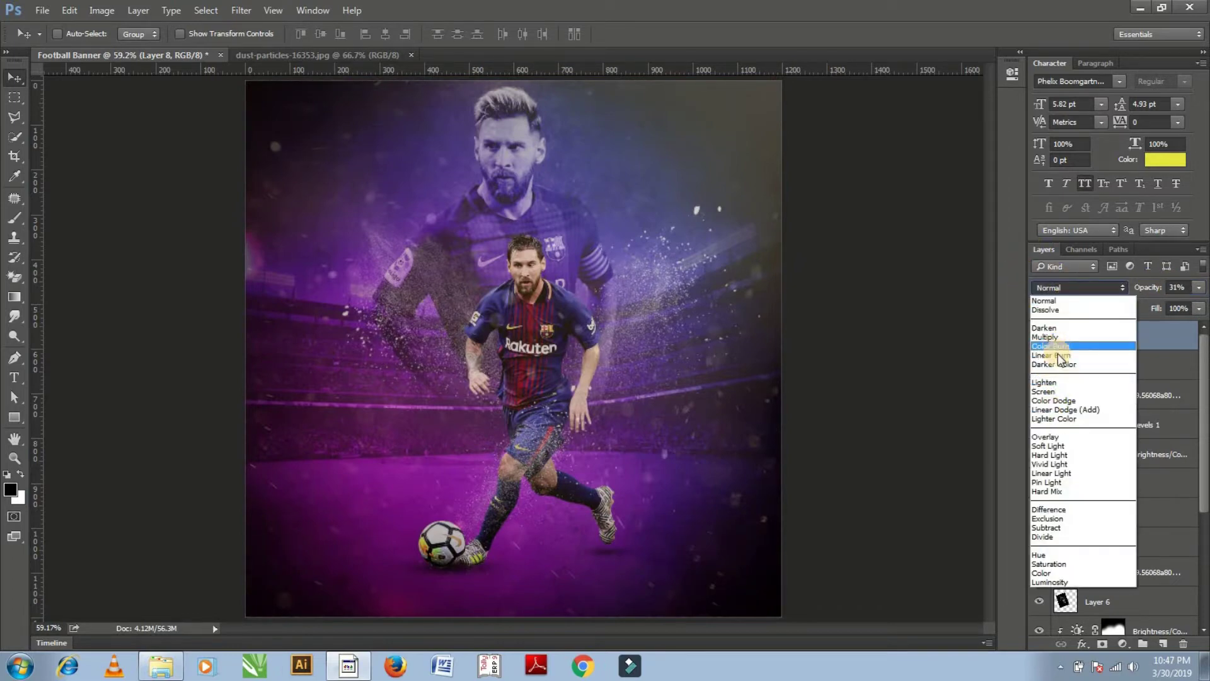
left_click(1057, 401)
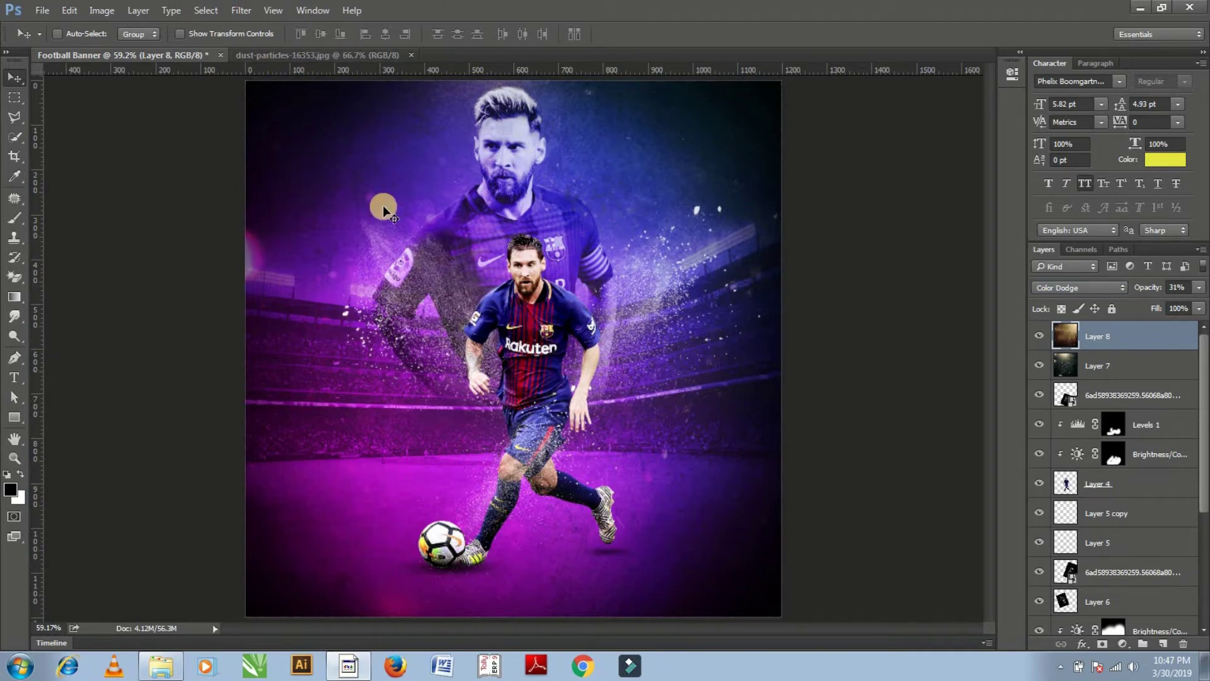
Type MATCH in a new font and scale it into a large title near the player's head
left_click(14, 378)
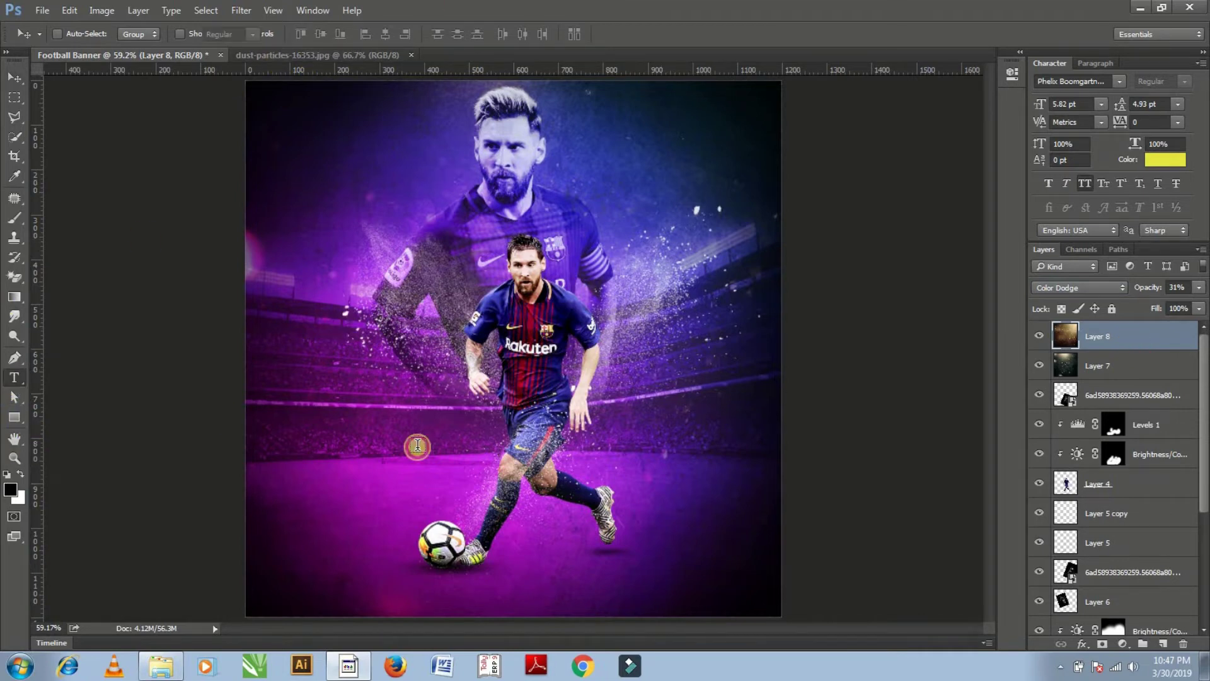
left_click(1067, 83)
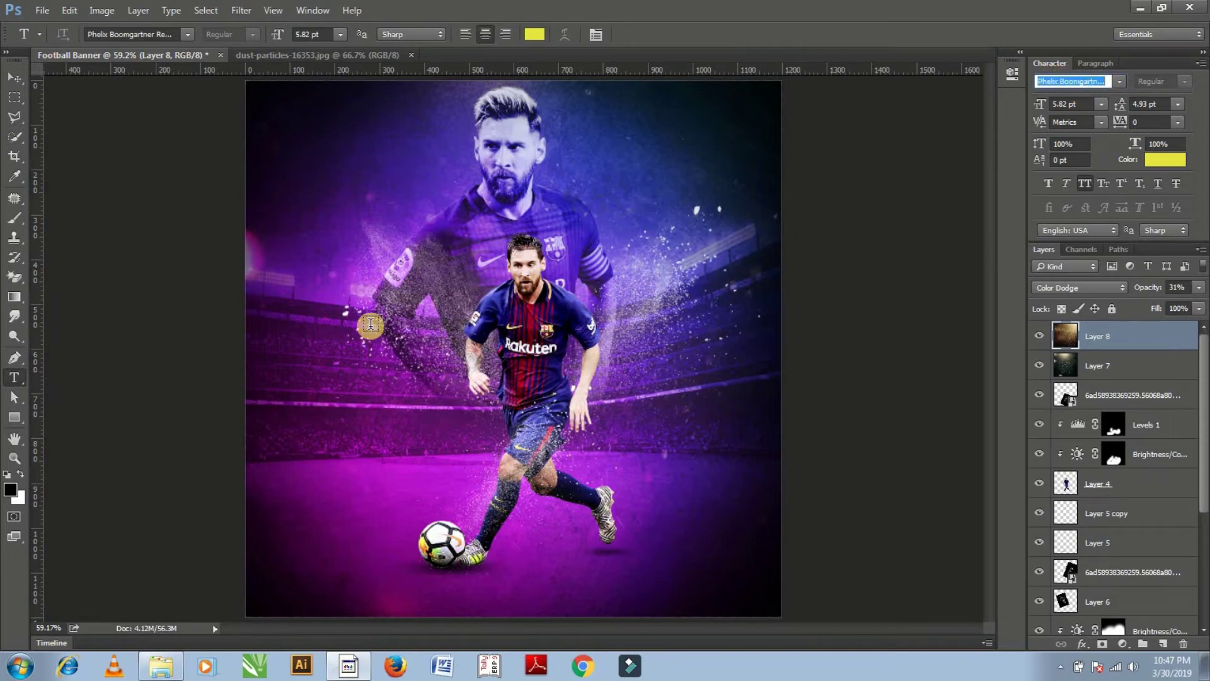
left_click(388, 423)
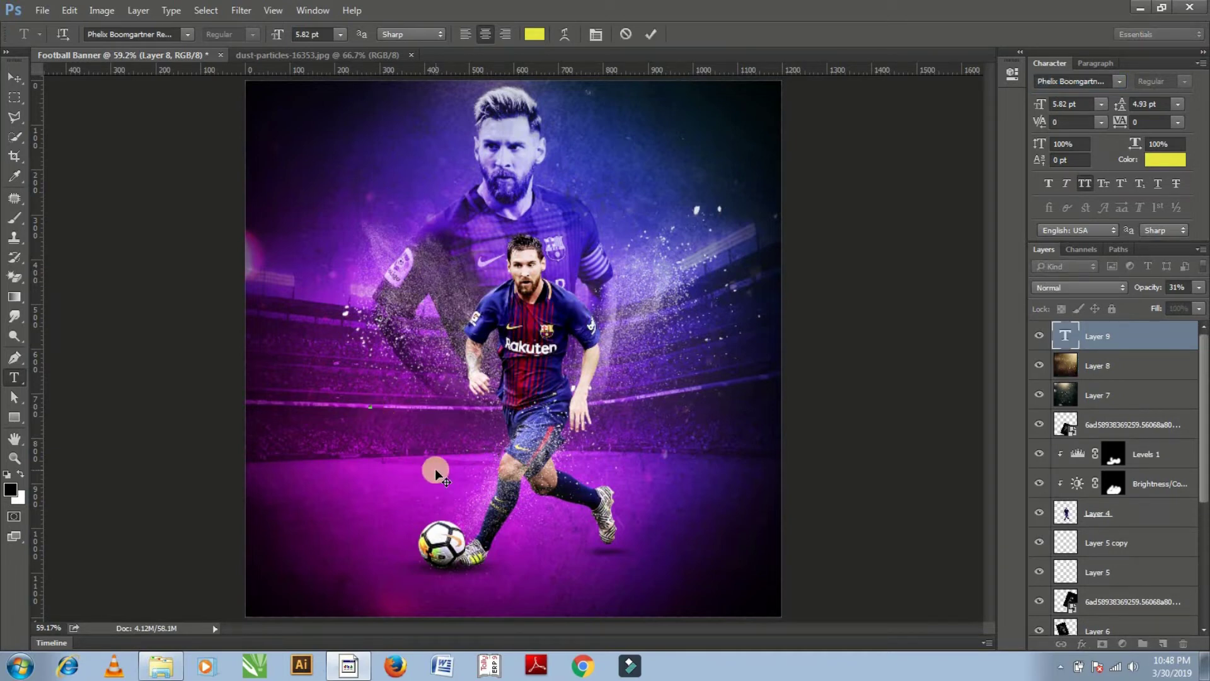
type("MATCH")
key("ctrl+Return")
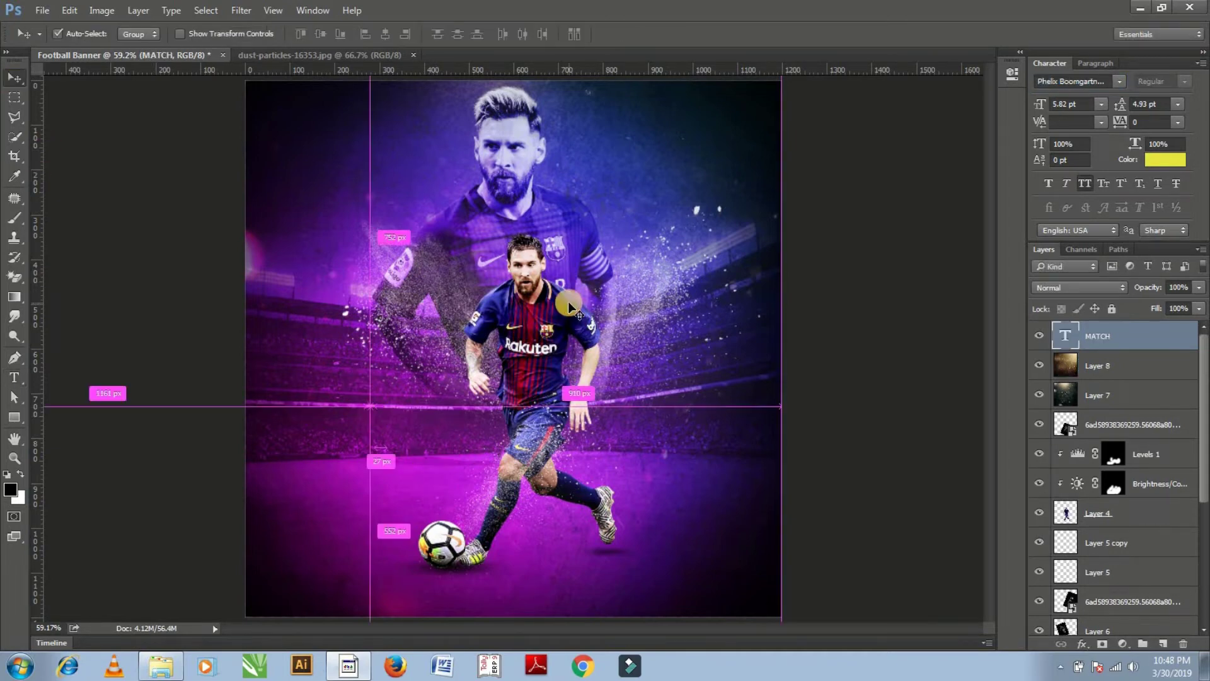
key("ctrl+t")
left_click_drag(374, 410, 652, 564)
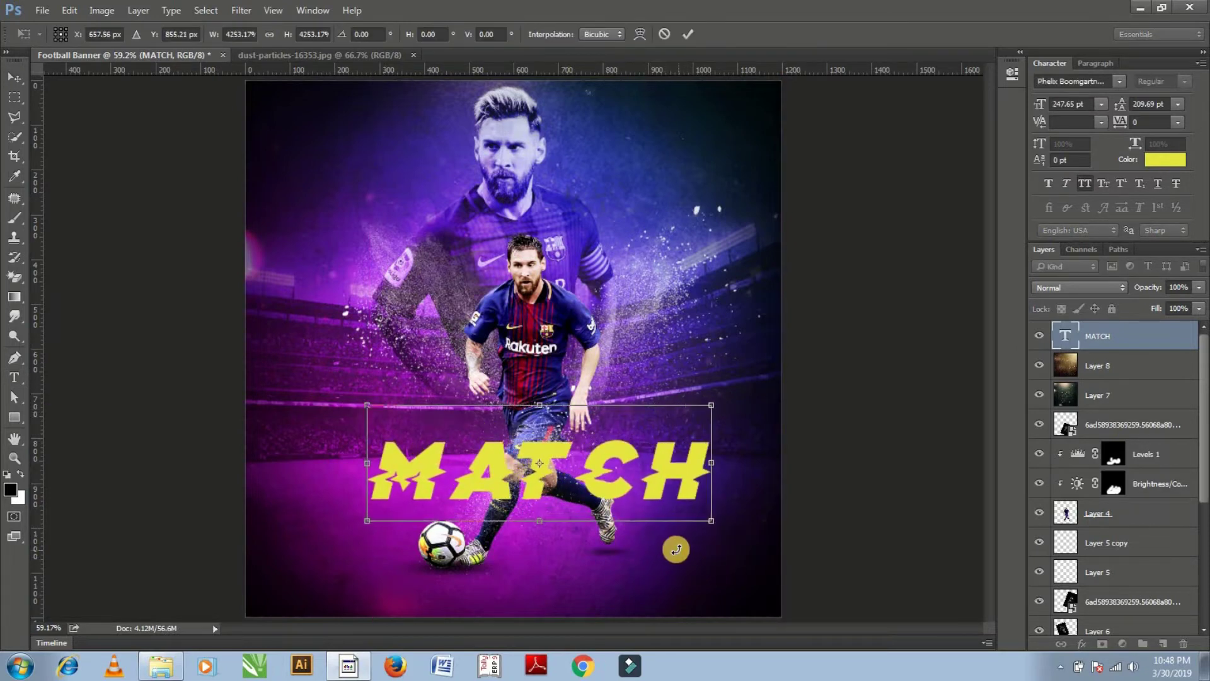
key("Return")
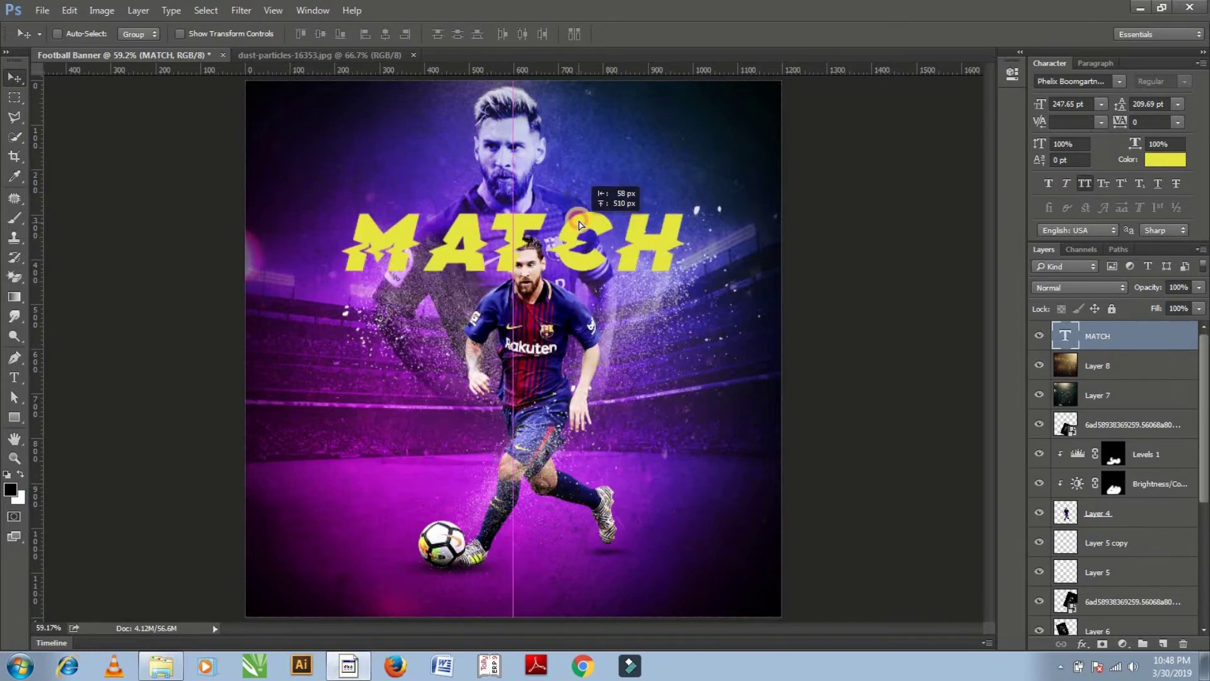
left_click_drag(610, 448, 588, 208)
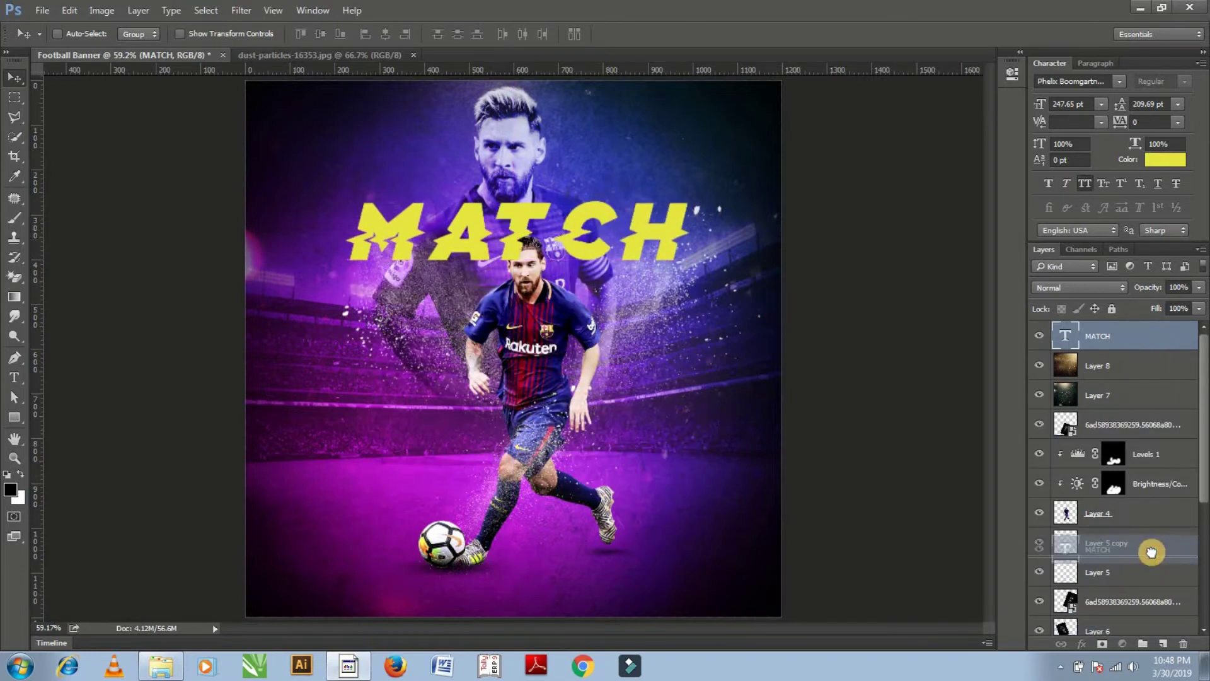
Move the MATCH layer beneath Layer 5, enlarge it slightly, and fine-tune its position
left_click_drag(1170, 612, 1147, 577)
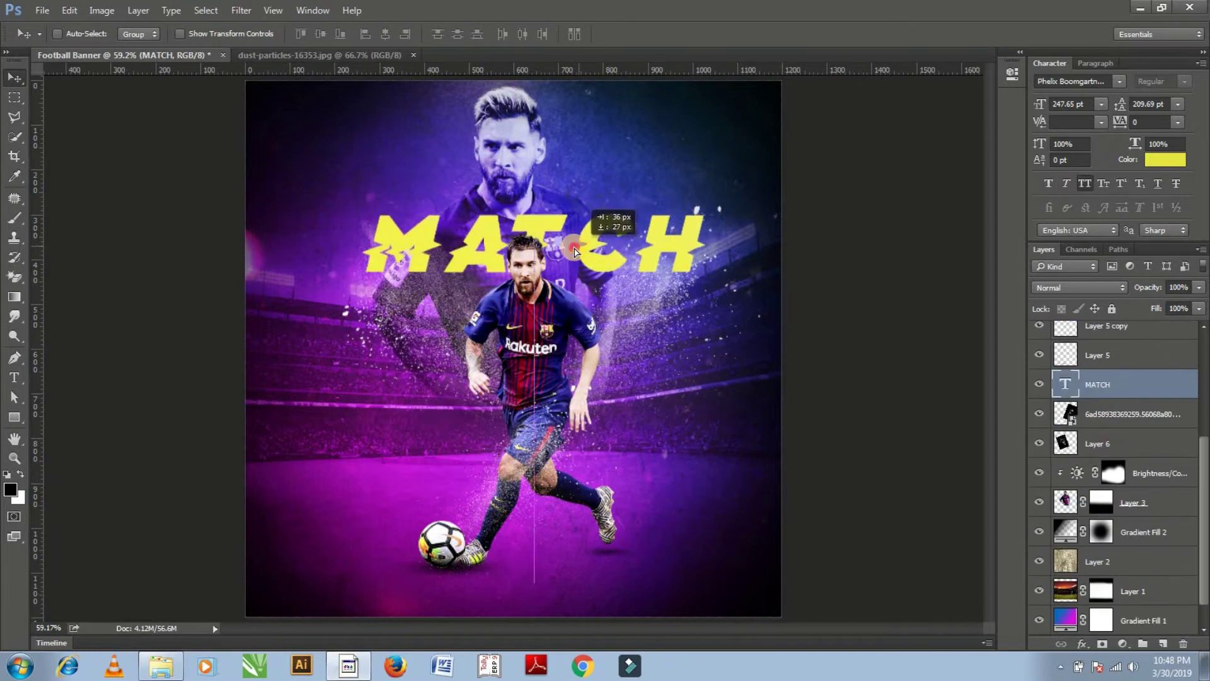
left_click_drag(580, 249, 583, 261)
key("ctrl+t")
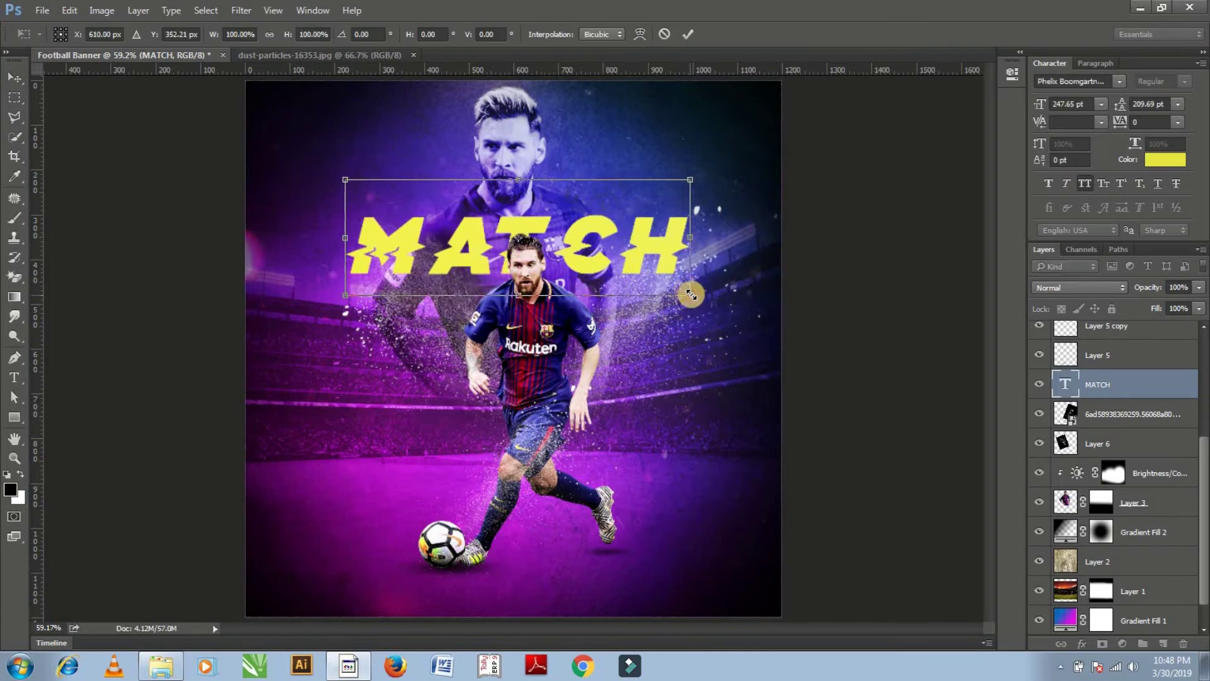
left_click_drag(689, 291, 718, 320)
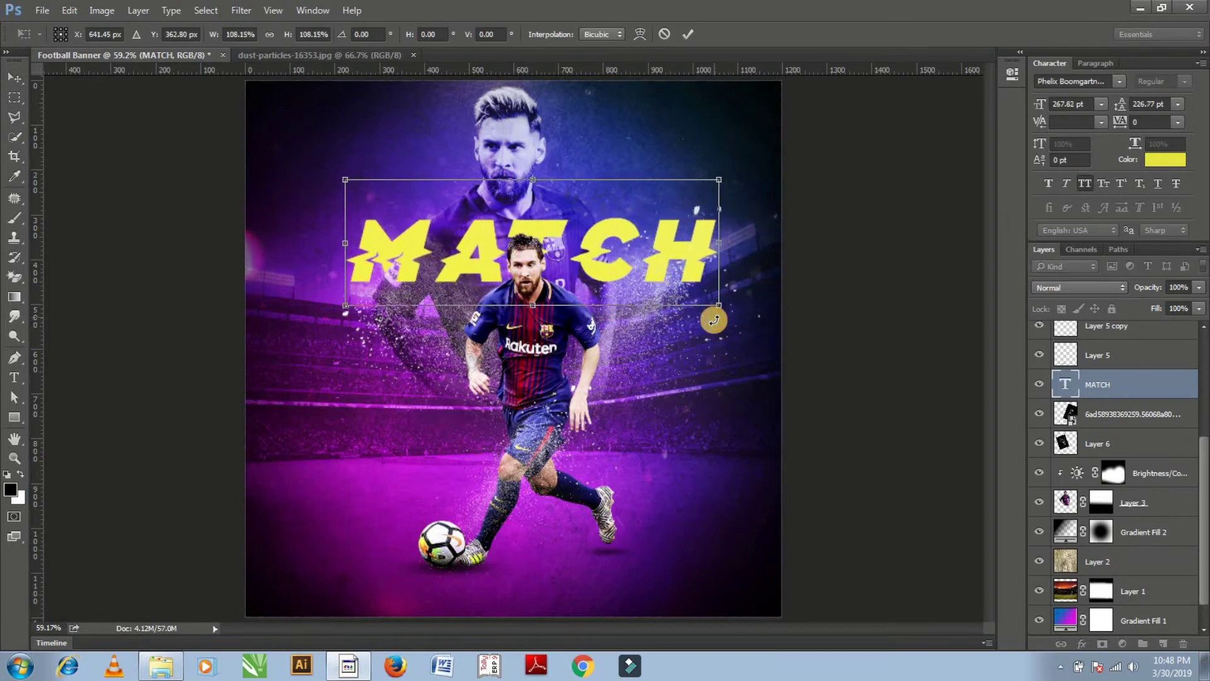
key("Return")
mouse_move(611, 206)
left_mouse_down()
mouse_move(600, 214)
mouse_move(596, 199)
left_mouse_up()
Duplicate MATCH below the original, retype it as DAY, and place it just above Levels 1
key("ctrl+j")
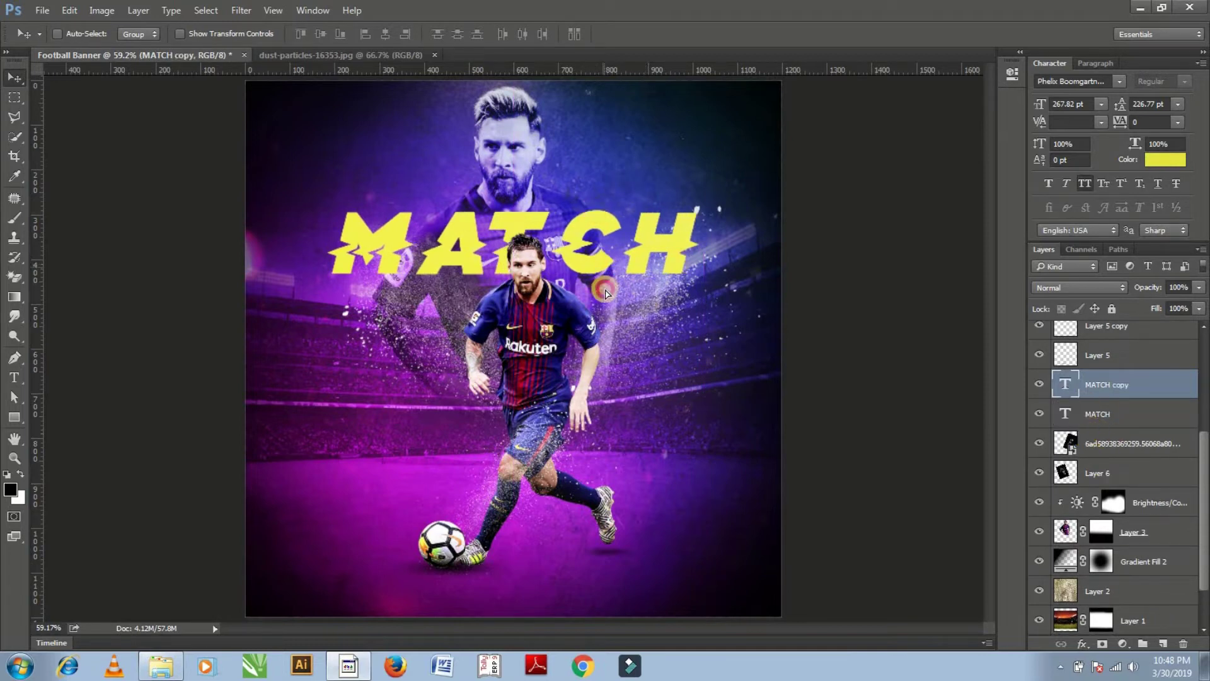
left_click_drag(605, 293, 605, 368)
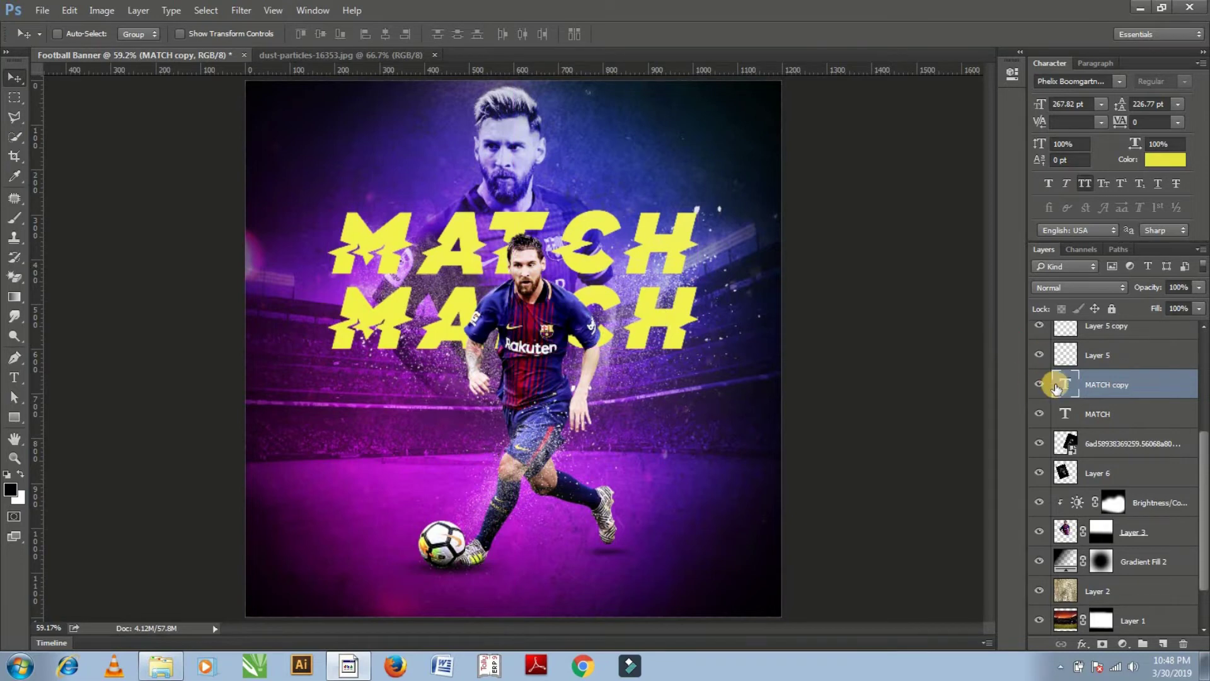
double_click(1062, 383)
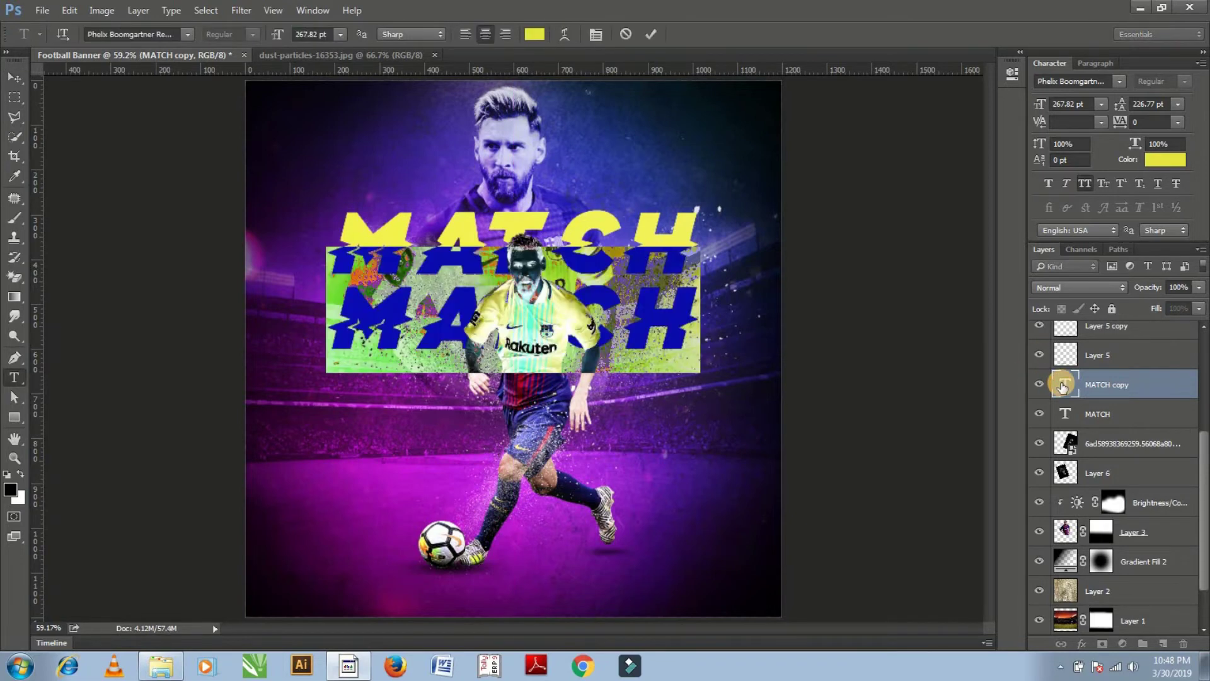
type("DA")
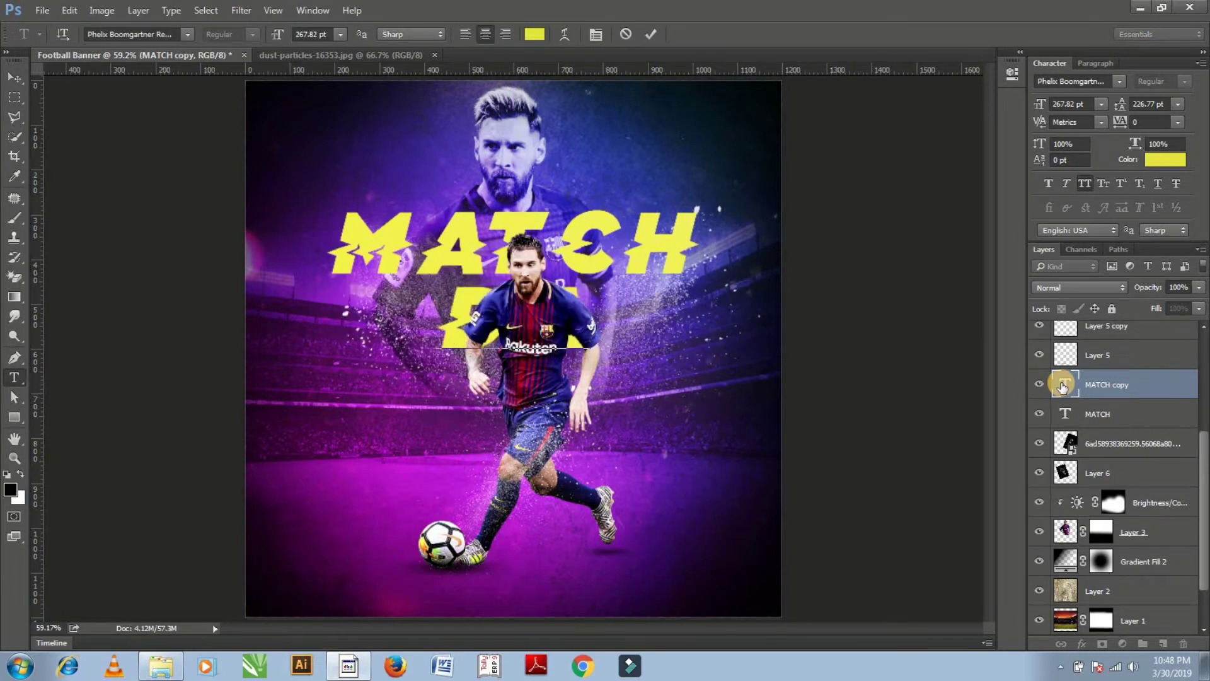
type("Y")
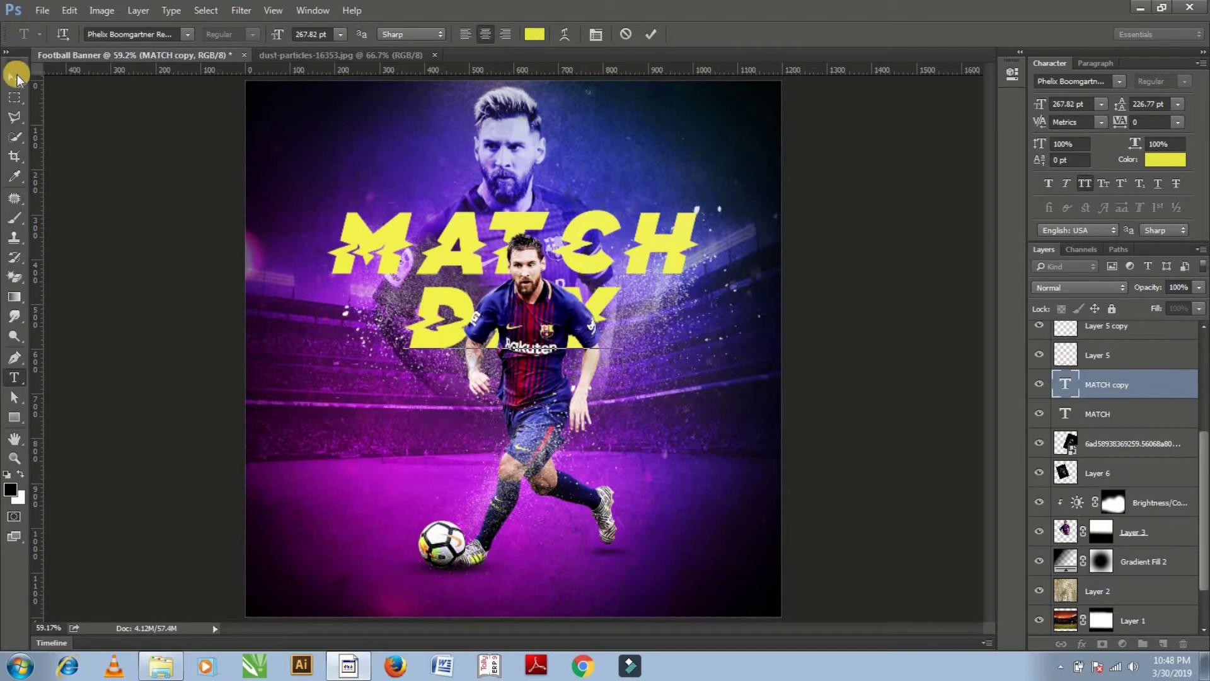
left_click(15, 77)
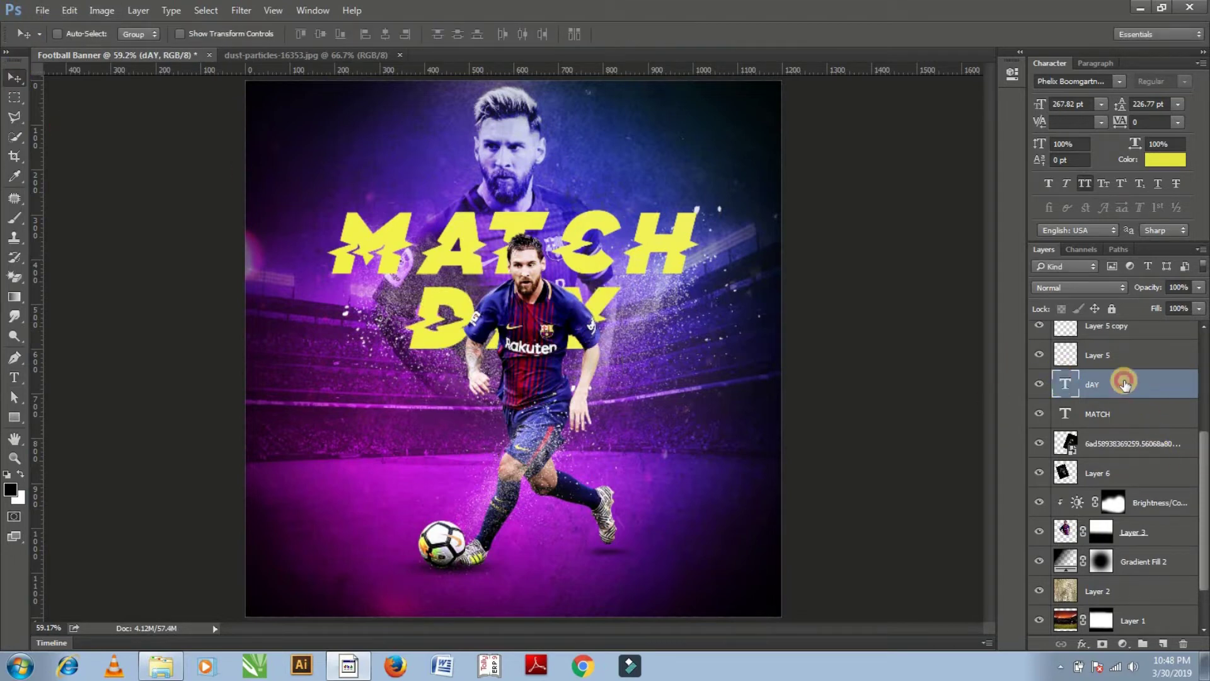
mouse_move(1136, 403)
left_mouse_down()
mouse_move(1146, 510)
mouse_move(1128, 307)
left_mouse_up()
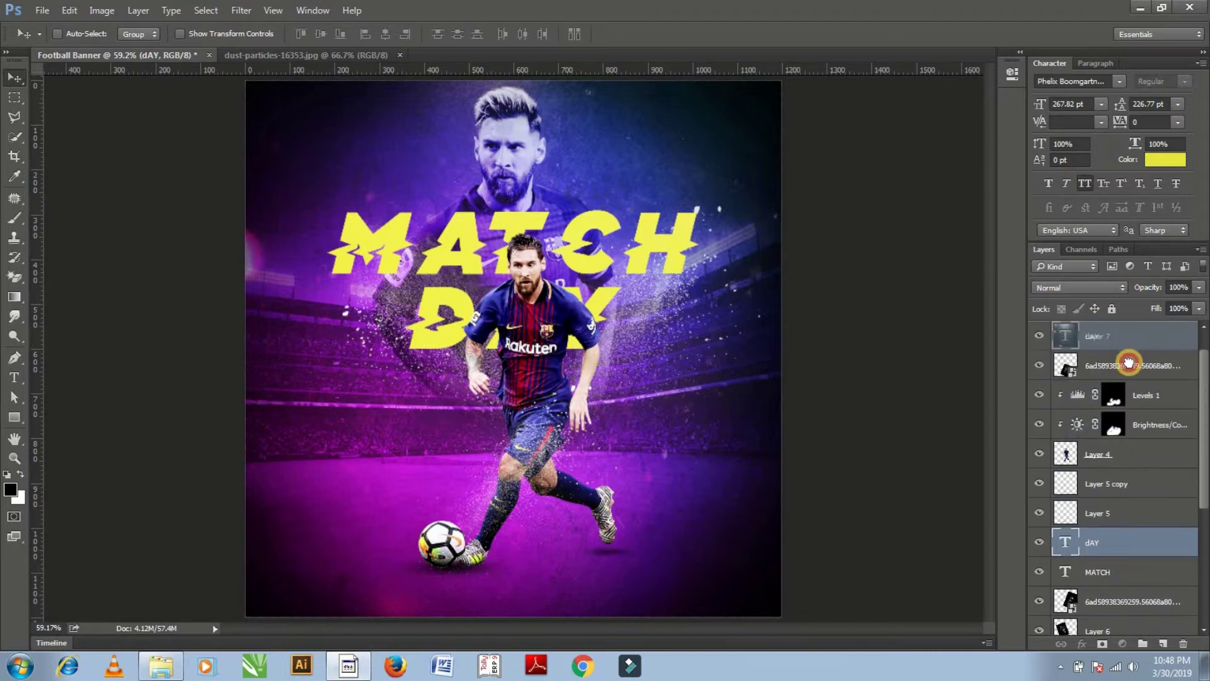
left_click_drag(1129, 307, 1122, 375)
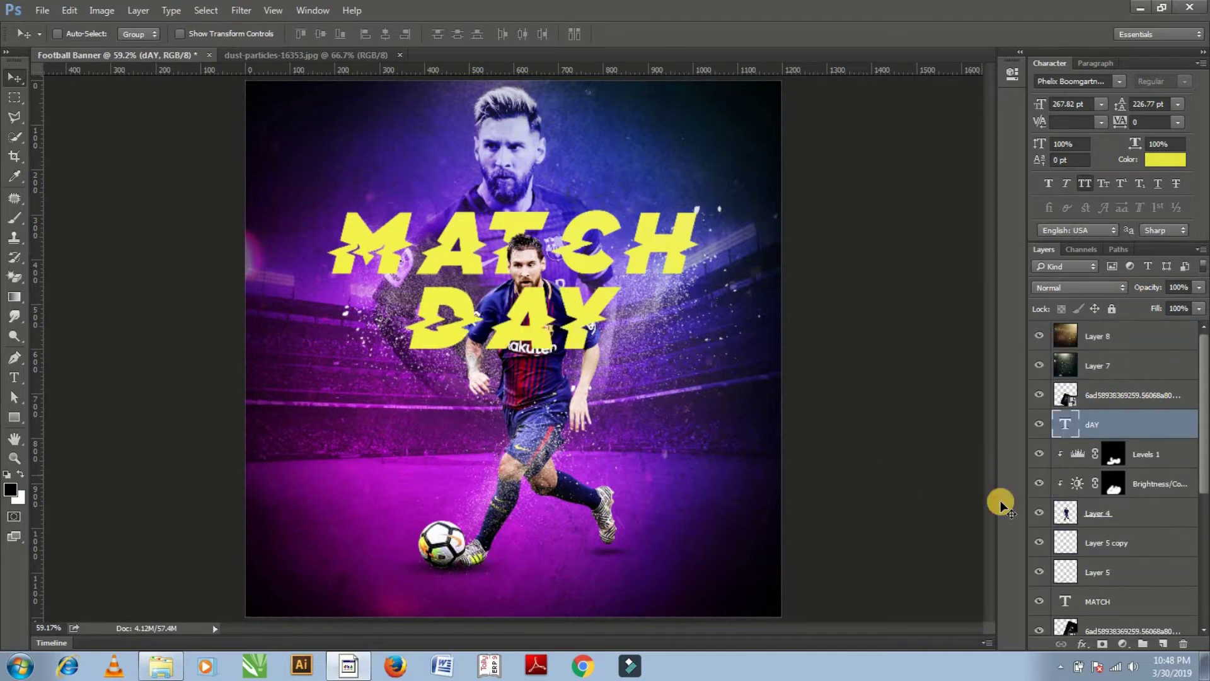
Skew the MATCH and DAY layers together about 10° rising right, then shift them right and down
key("shift+Down")
key("shift+Down")
key("shift+Down")
key("shift+Down")
key("shift+Down")
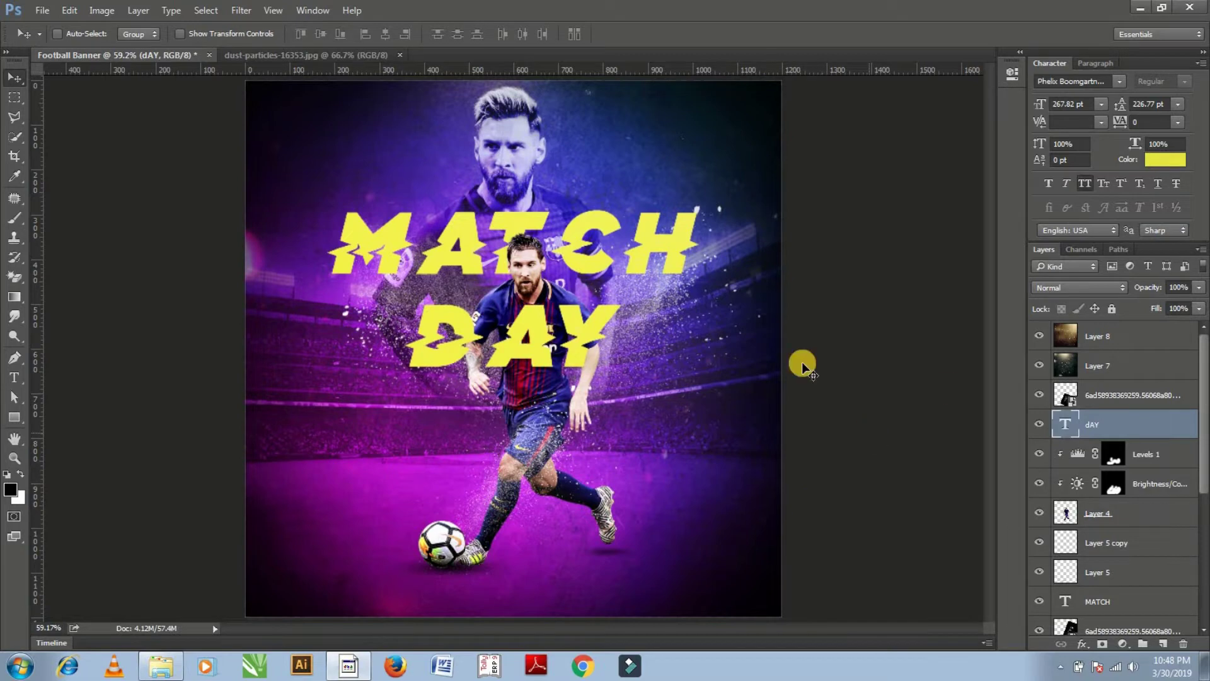
left_click(1099, 597, "ctrl")
key("ctrl+t")
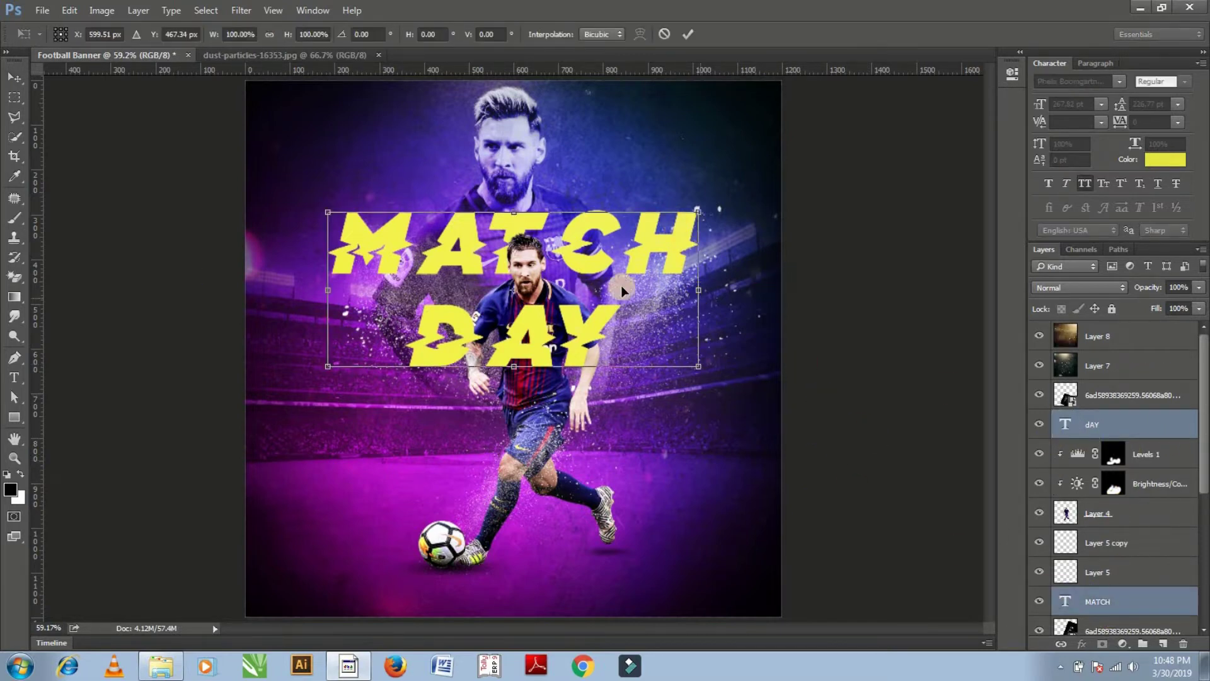
right_click(604, 282)
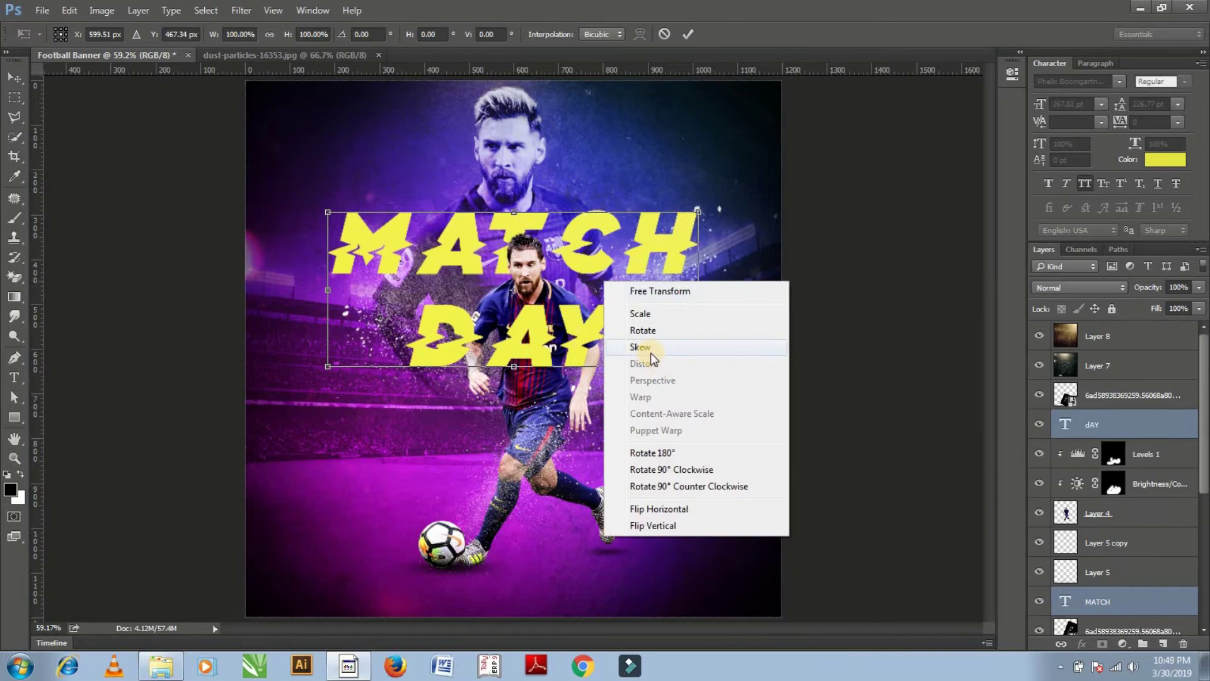
left_click(649, 351)
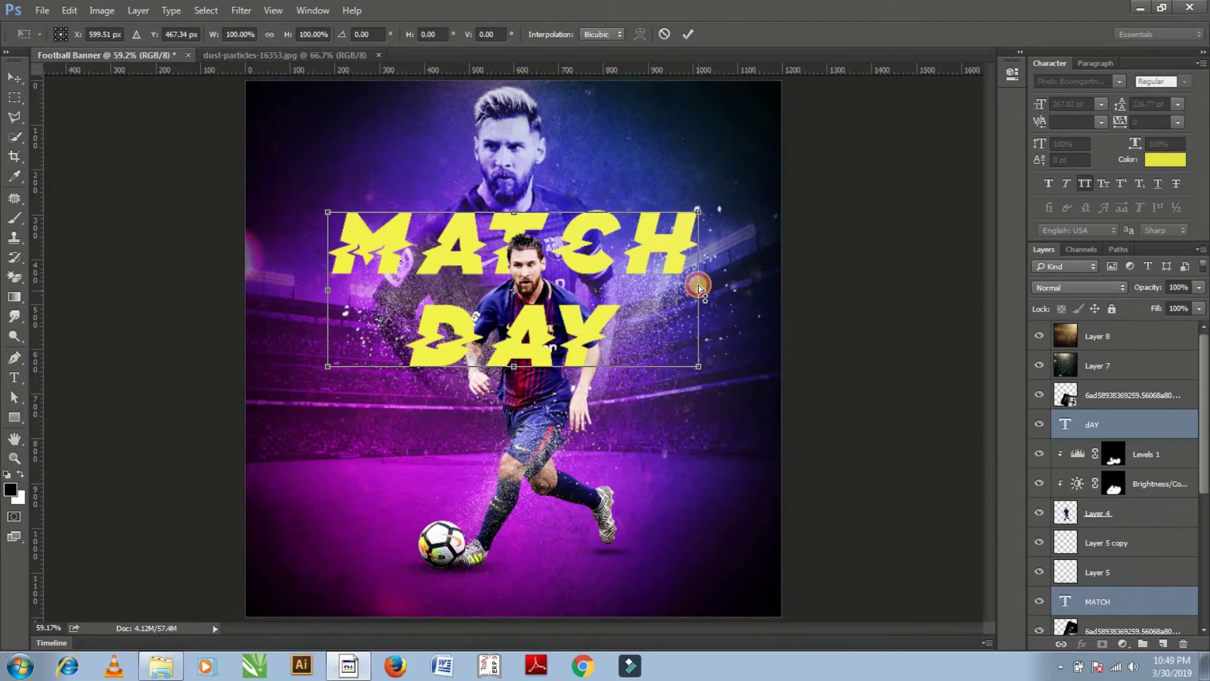
left_click_drag(699, 289, 696, 226)
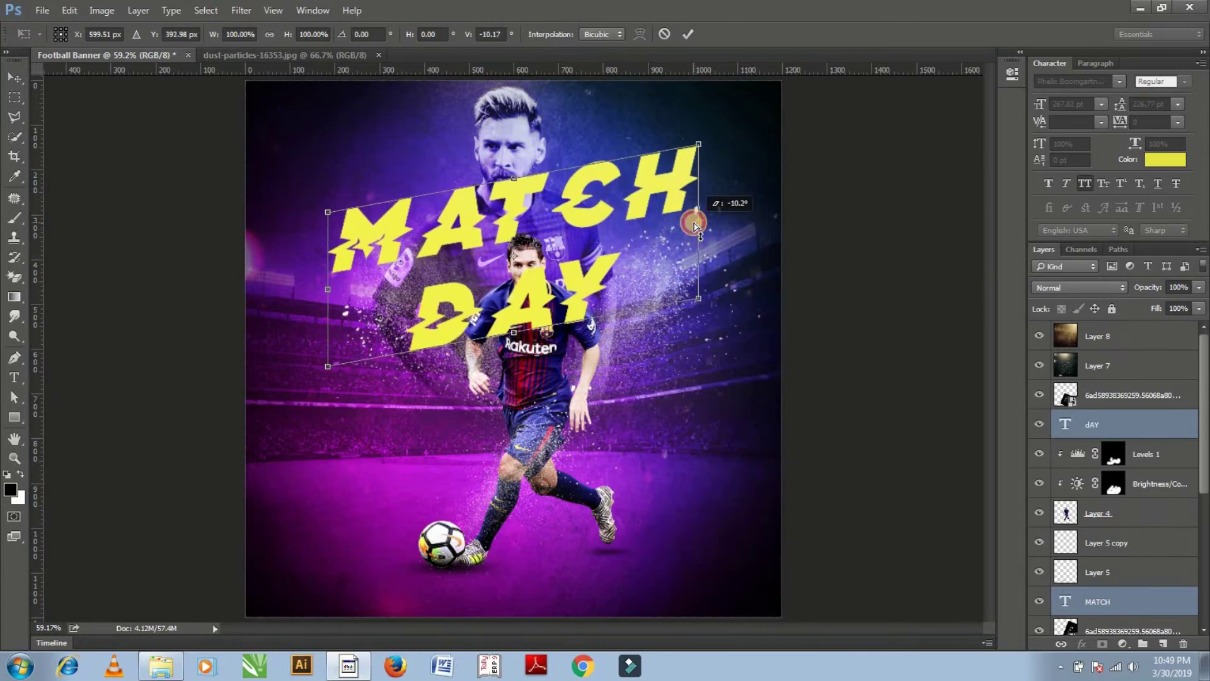
left_click_drag(695, 225, 694, 229)
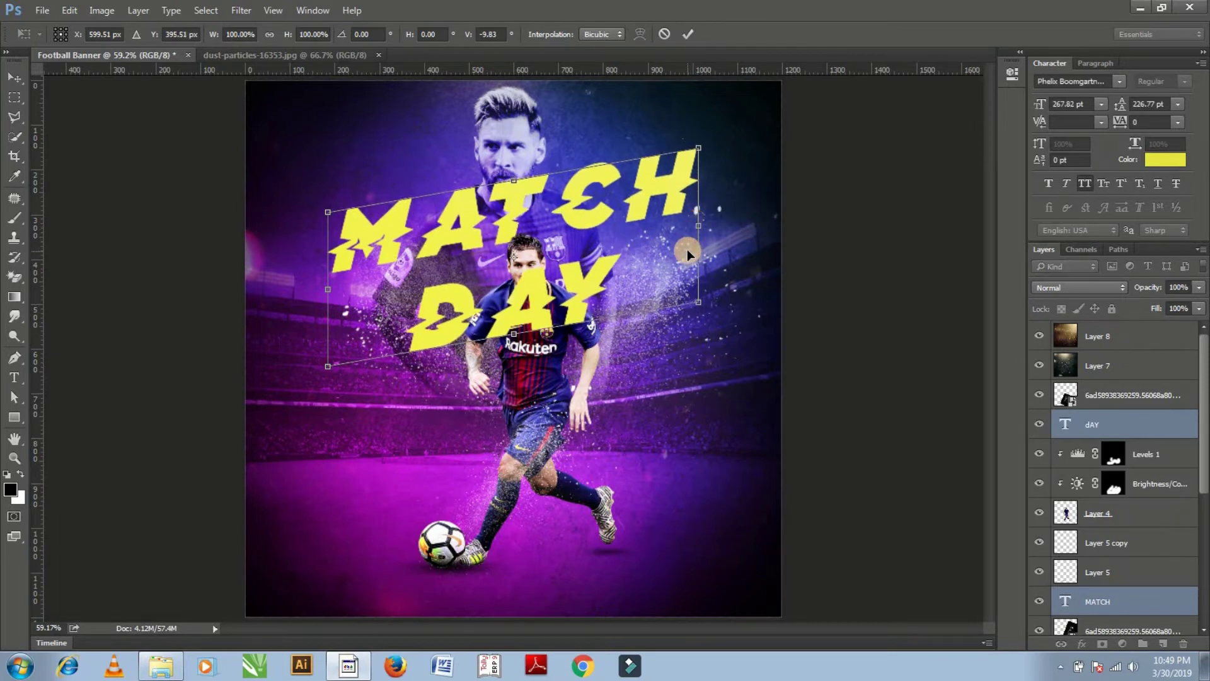
key("Return")
left_click_drag(578, 228, 595, 251)
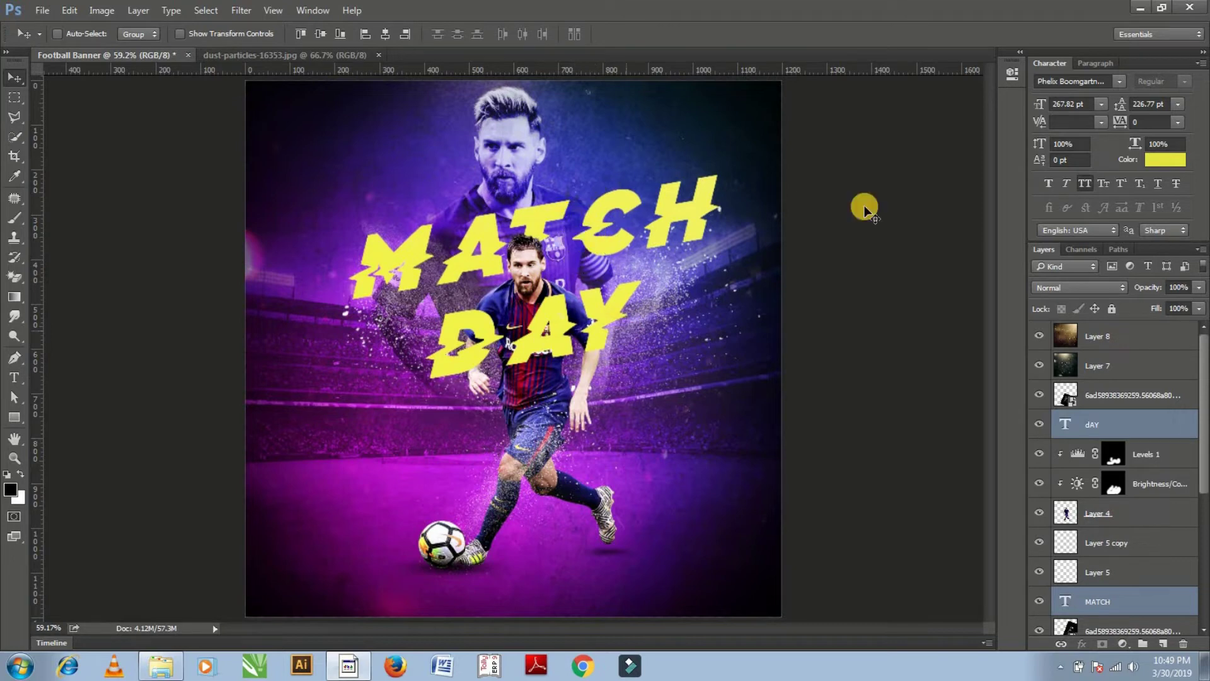
Mask the DAY text with an inverted player-cutout selection so it sits behind Messi
left_click(1109, 421)
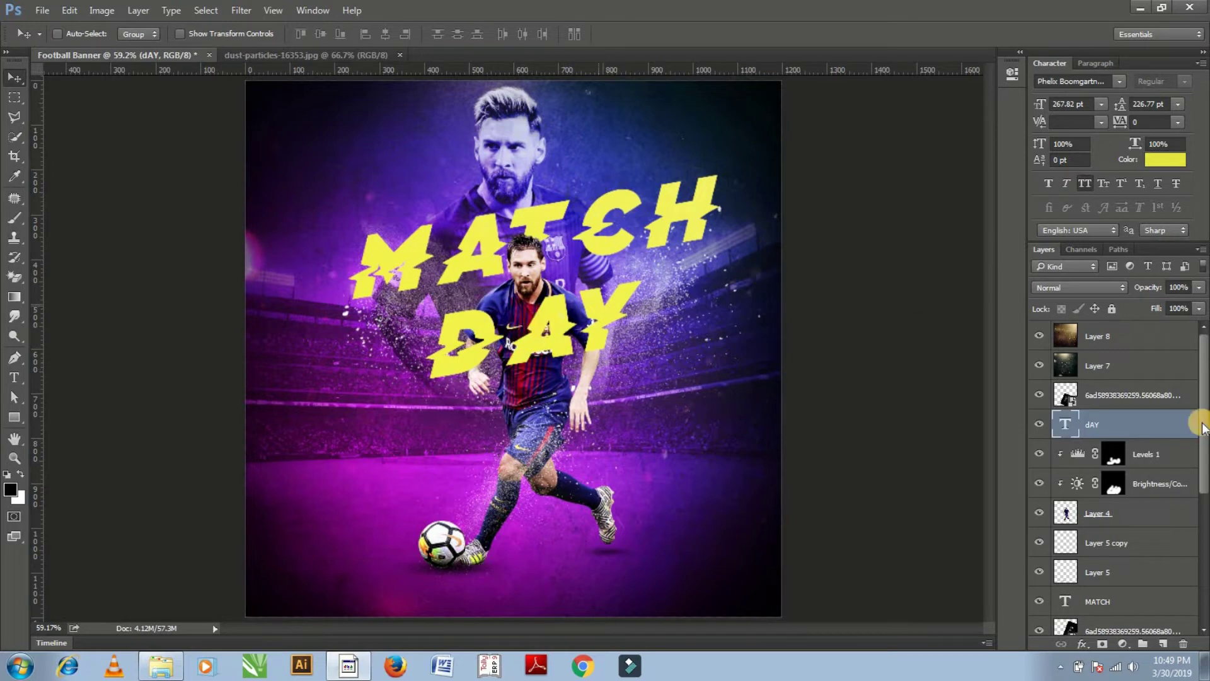
left_click(1065, 514, "ctrl")
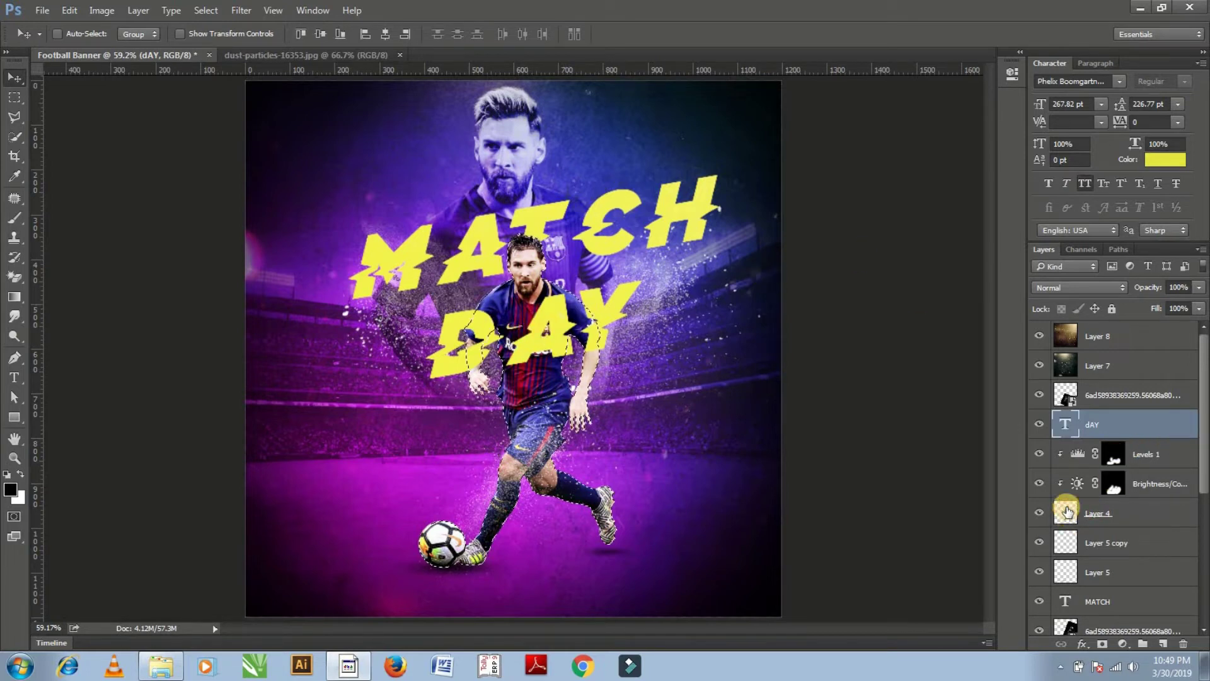
left_click(1103, 644, "alt")
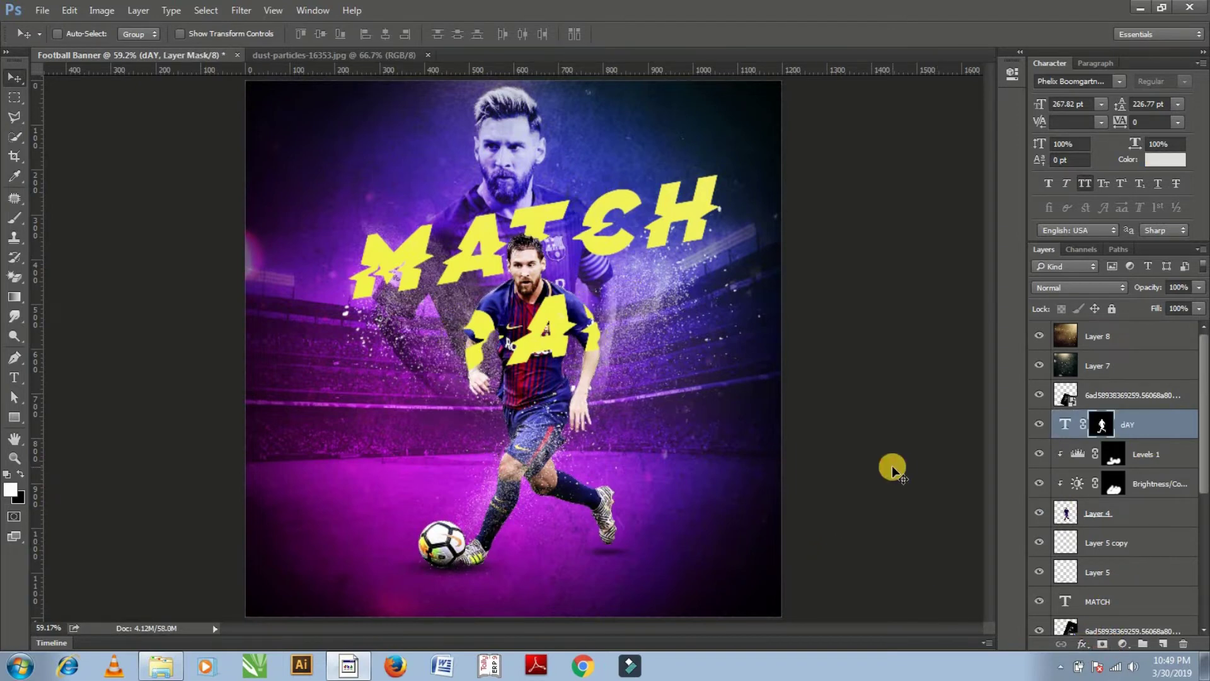
key("ctrl+i")
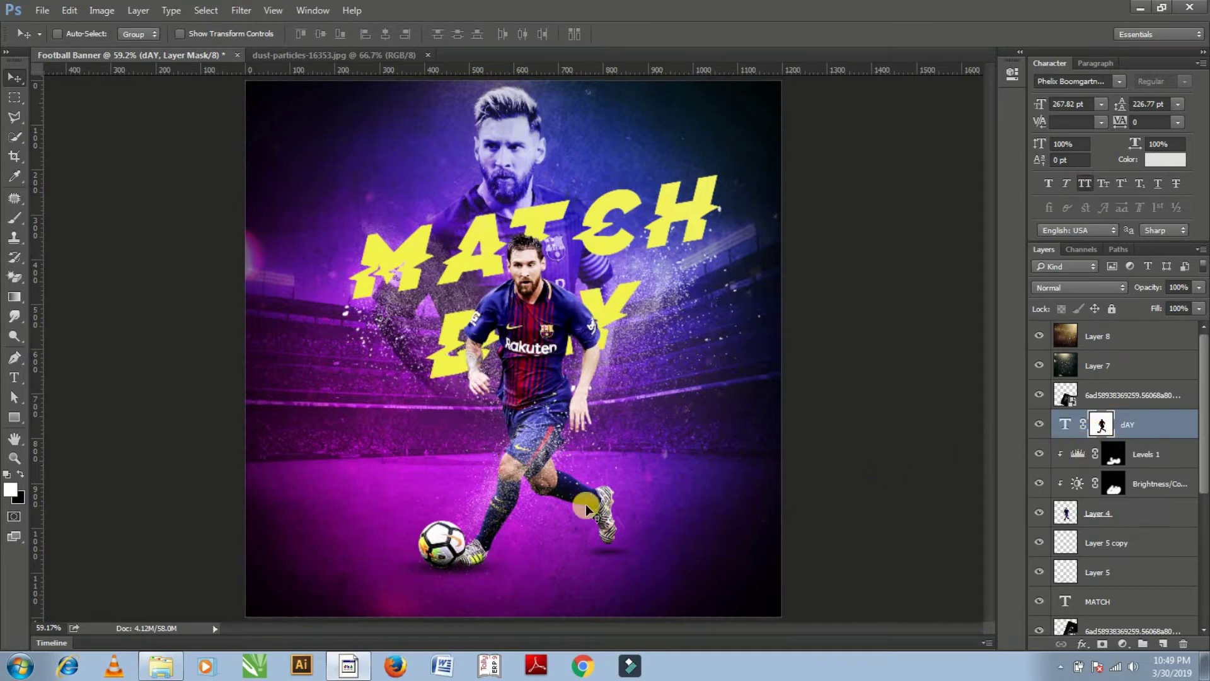
Brush-paint the DAY mask to restore letter strokes over the chest, then select Layer 4
key("b")
right_click(503, 395)
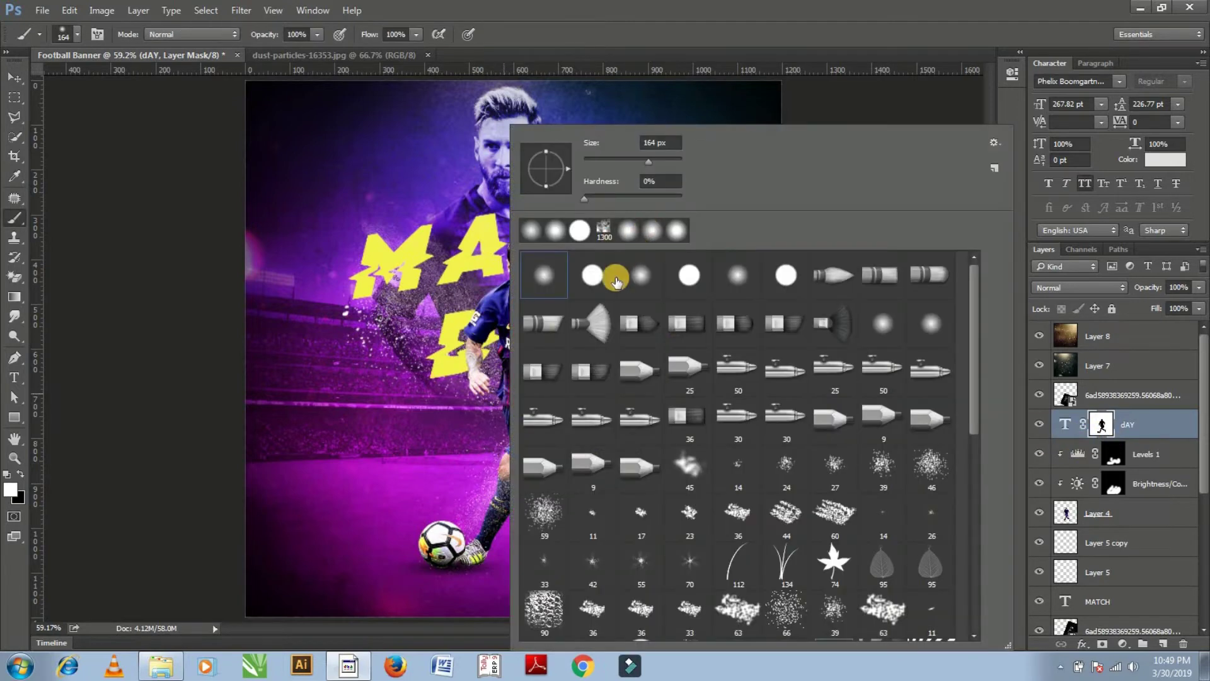
key("Escape")
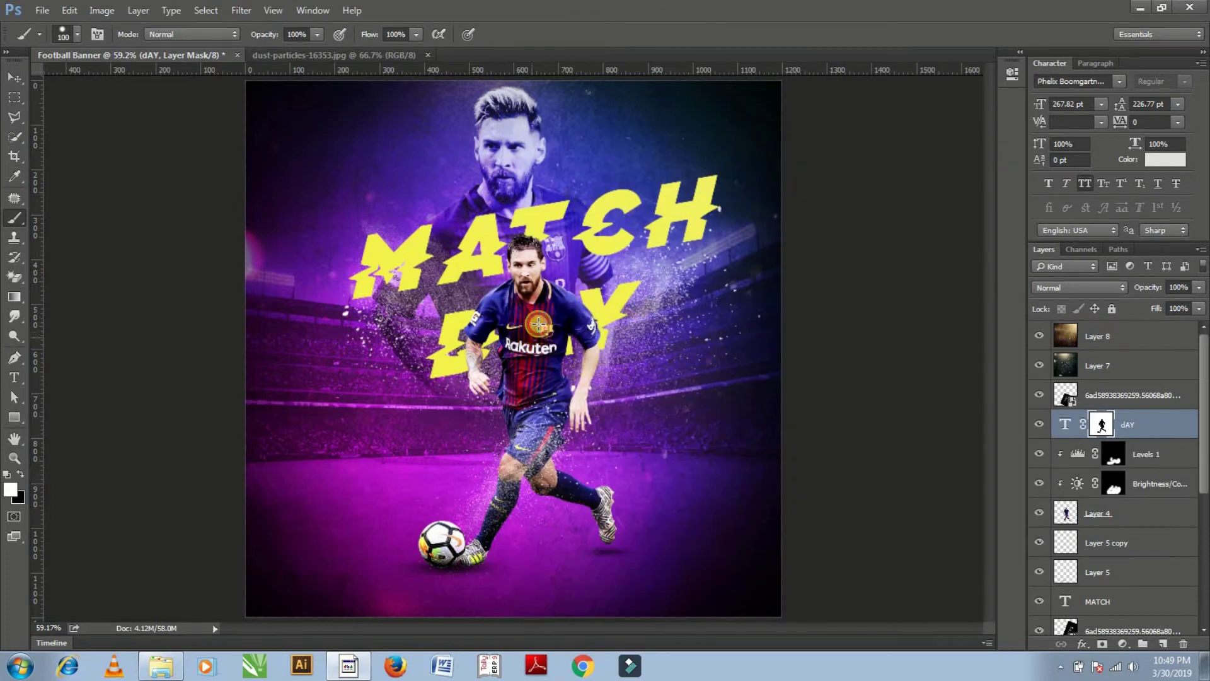
left_click_drag(538, 324, 536, 362)
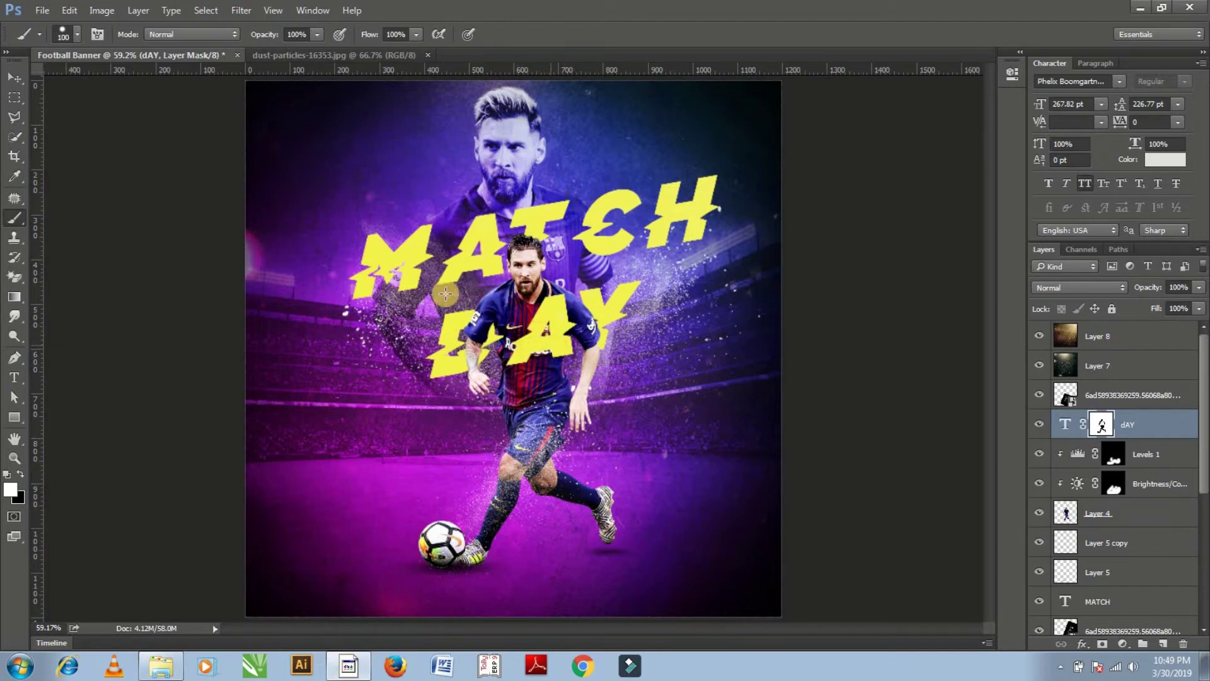
left_click(14, 77)
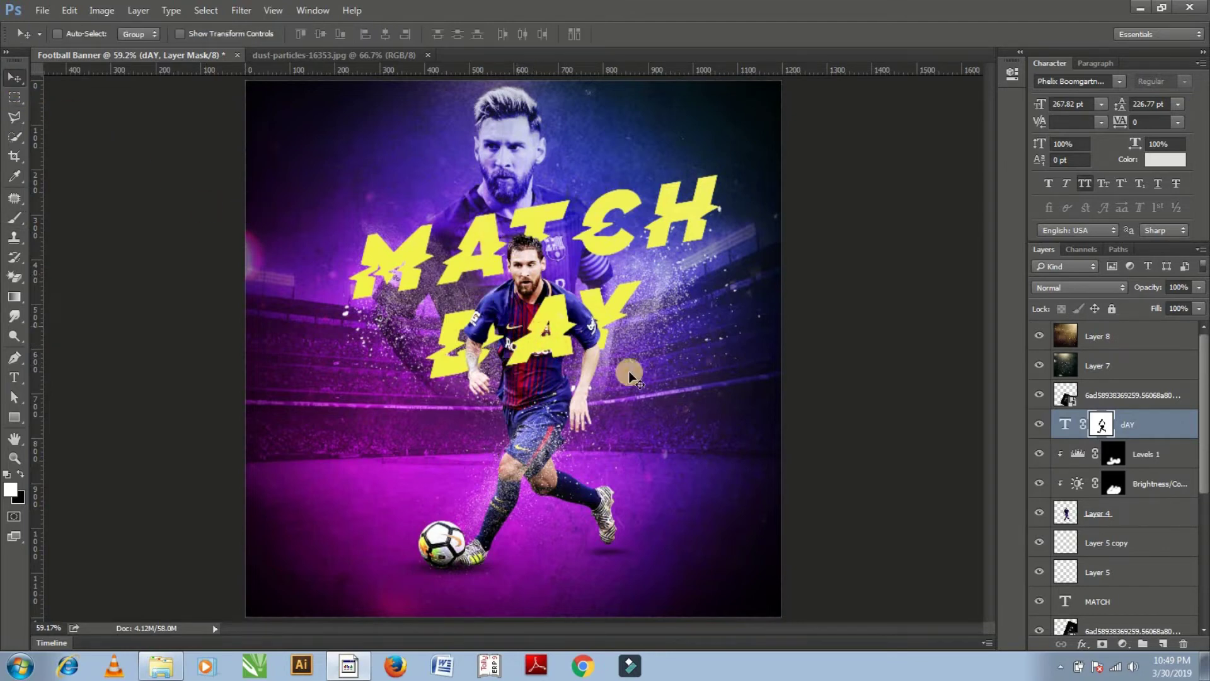
left_click(1123, 525)
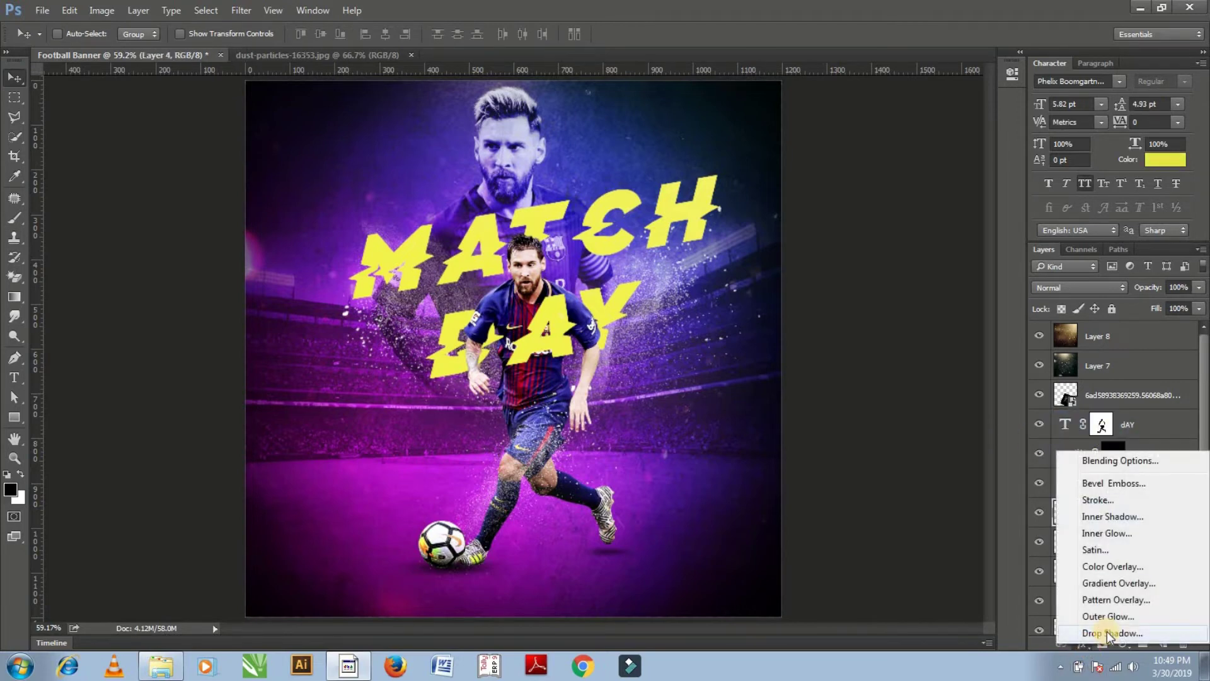
Give Layer 4 a soft black Drop Shadow with increased spread and reduced size
left_click(1107, 631)
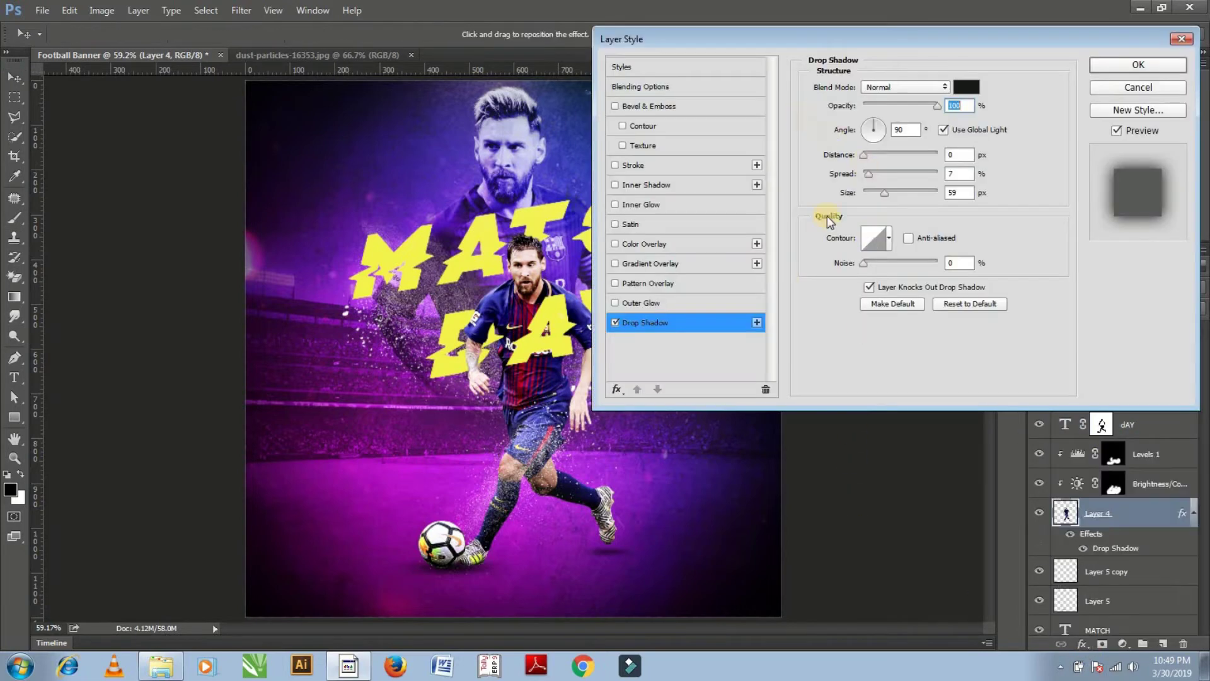
left_click_drag(792, 39, 917, 30)
mouse_move(1005, 185)
left_mouse_down()
mouse_move(1001, 169)
mouse_move(991, 181)
left_mouse_up()
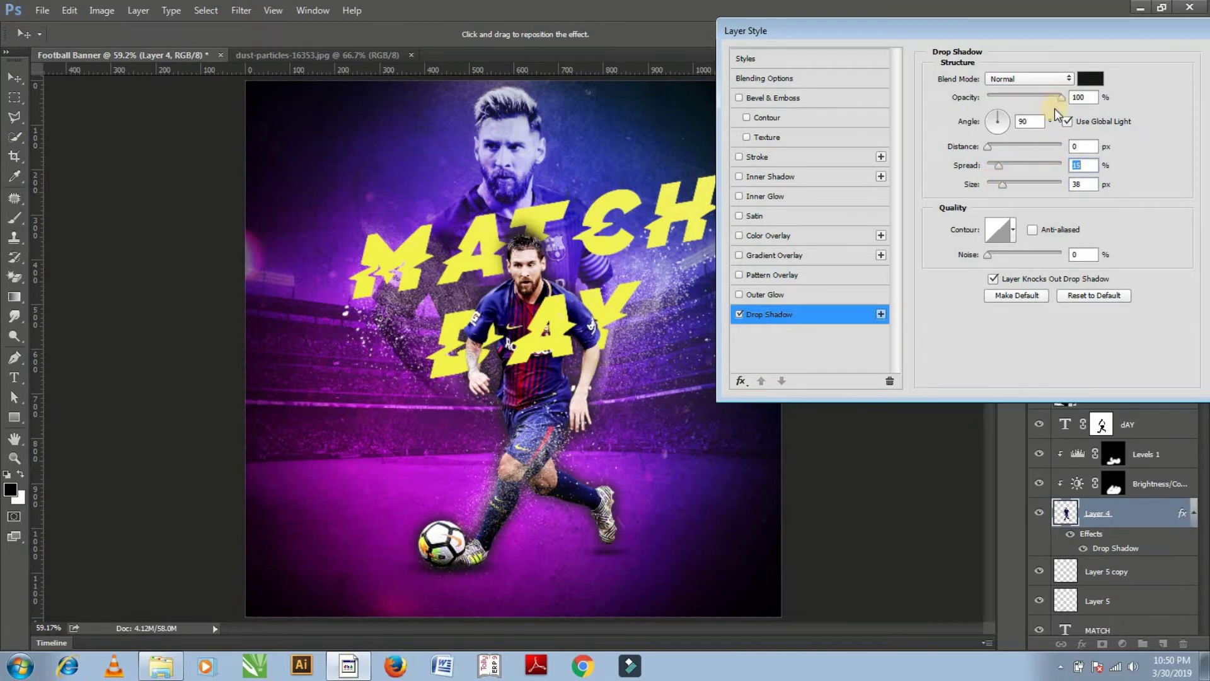
left_click_drag(994, 33, 900, 26)
left_click(1144, 47)
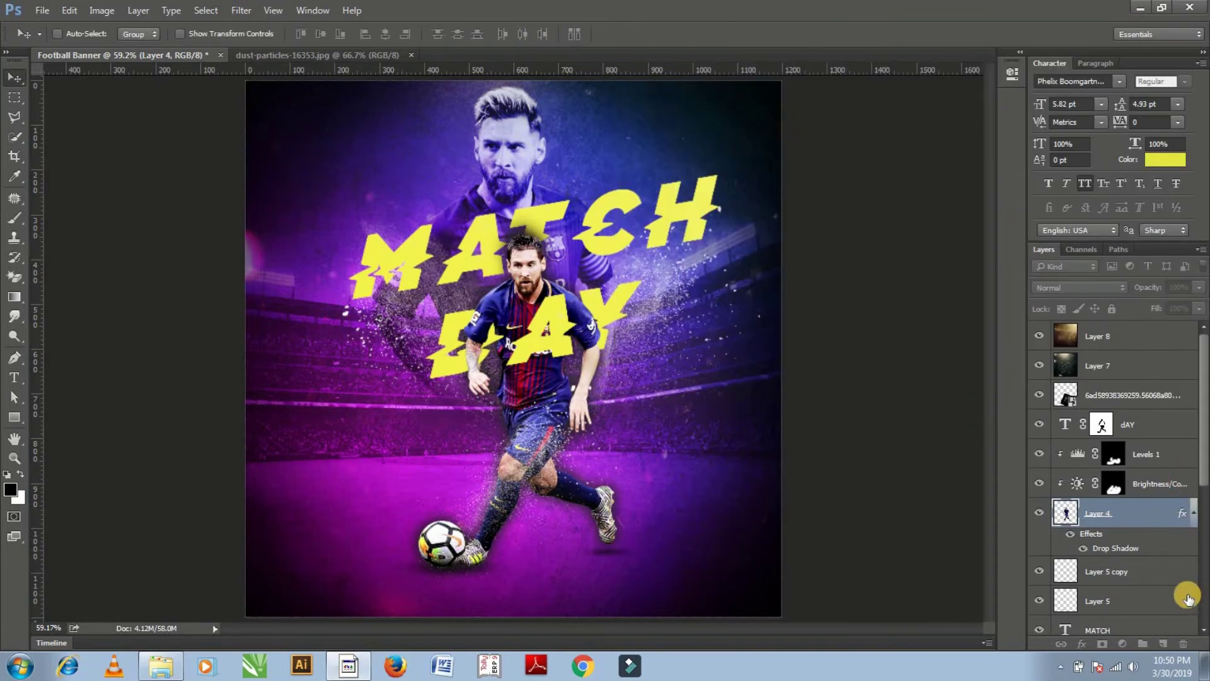
Separate Layer 4's drop shadow into its own layer via Create Layer
right_click(1130, 544)
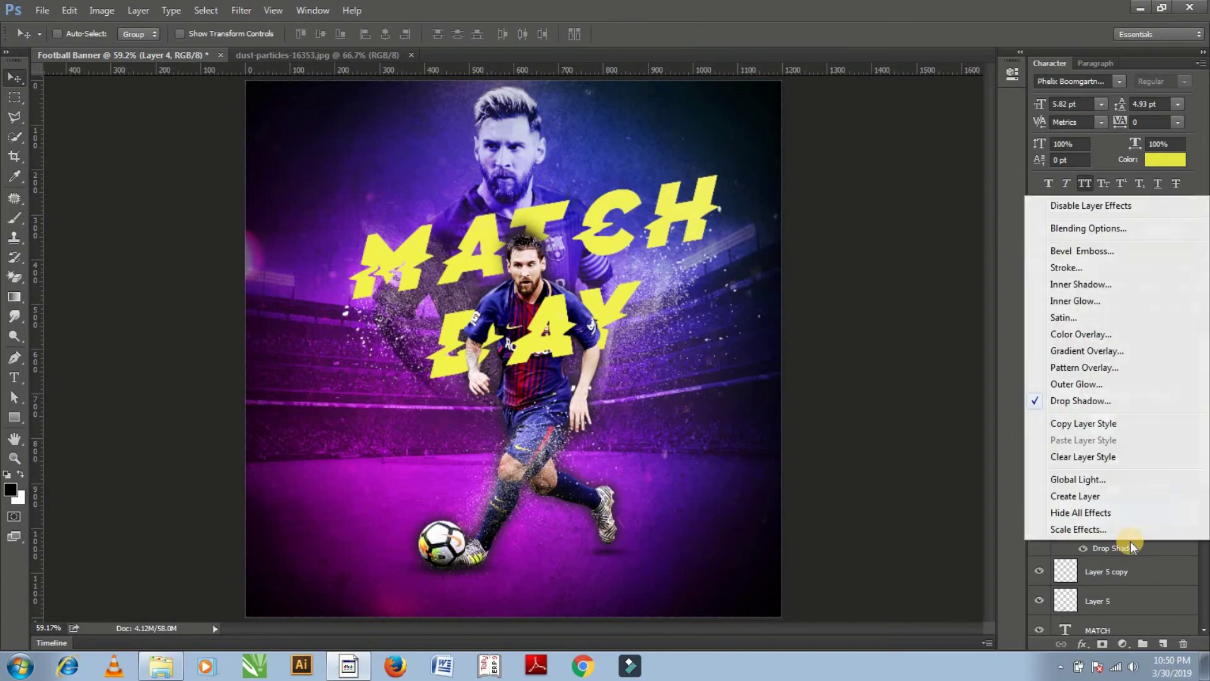
left_click(1074, 495)
left_click(547, 255)
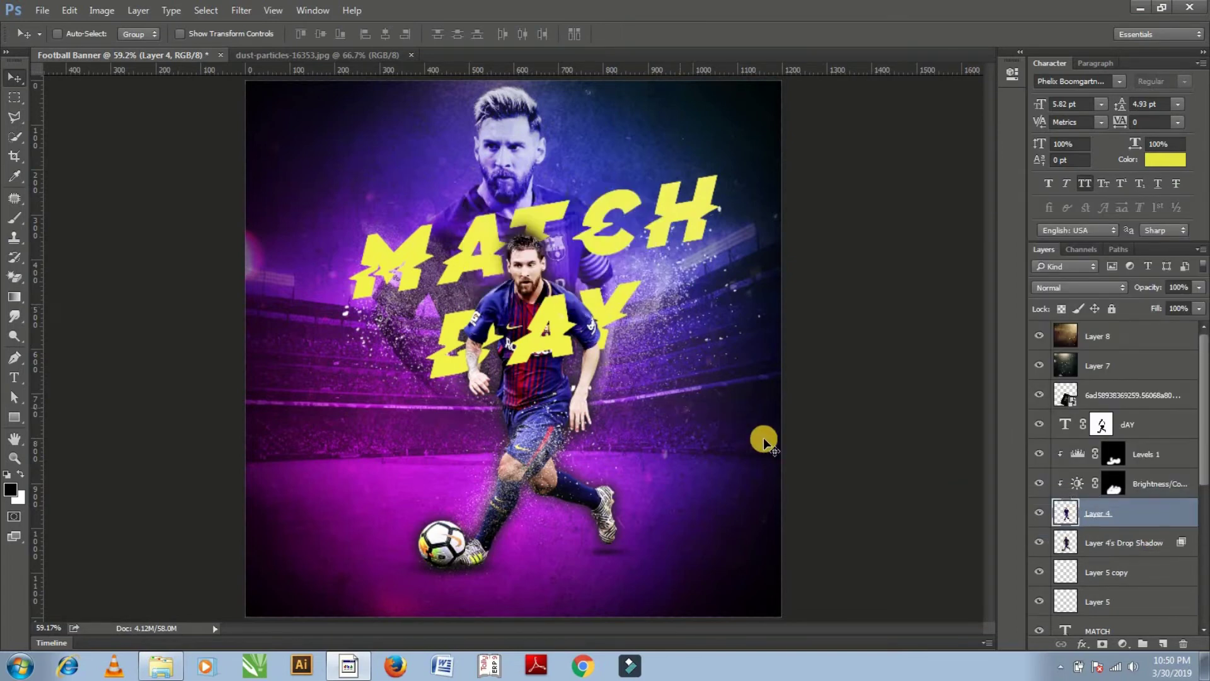
left_click(1094, 543)
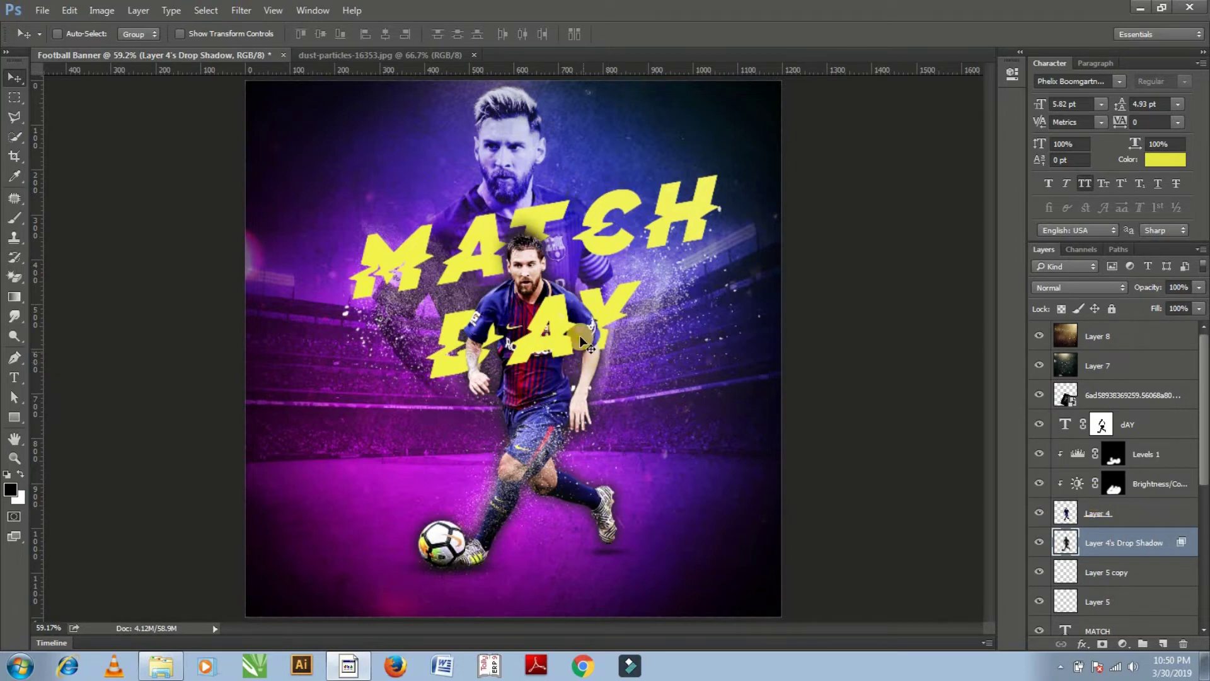
left_click_drag(592, 338, 619, 341)
Duplicate the shadow layer, place the copy above dAY and clip it to the text
key("ctrl+j")
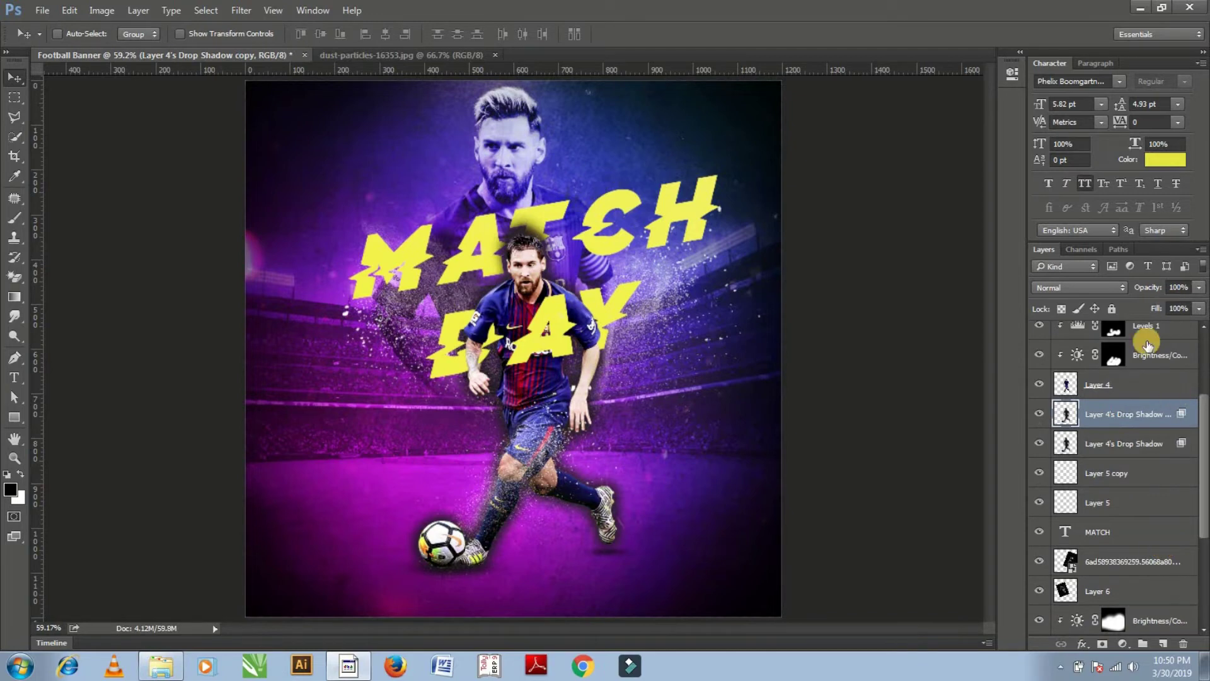
left_click_drag(1108, 416, 1126, 361)
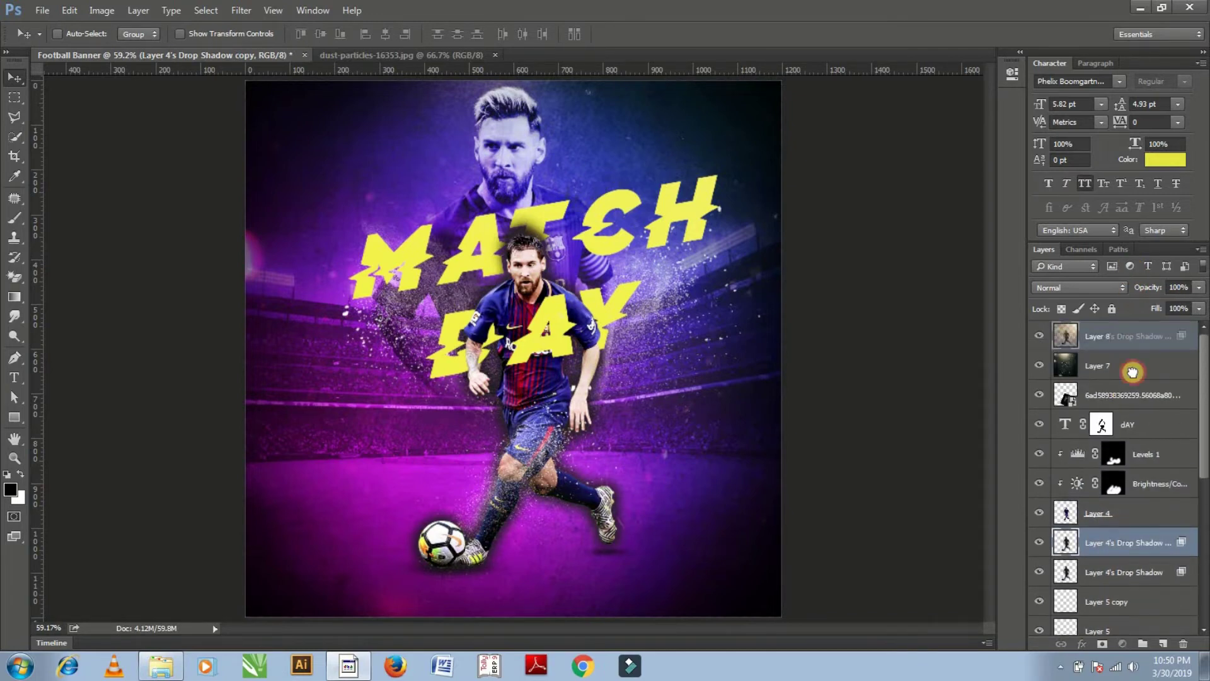
left_click_drag(1125, 362, 1134, 447)
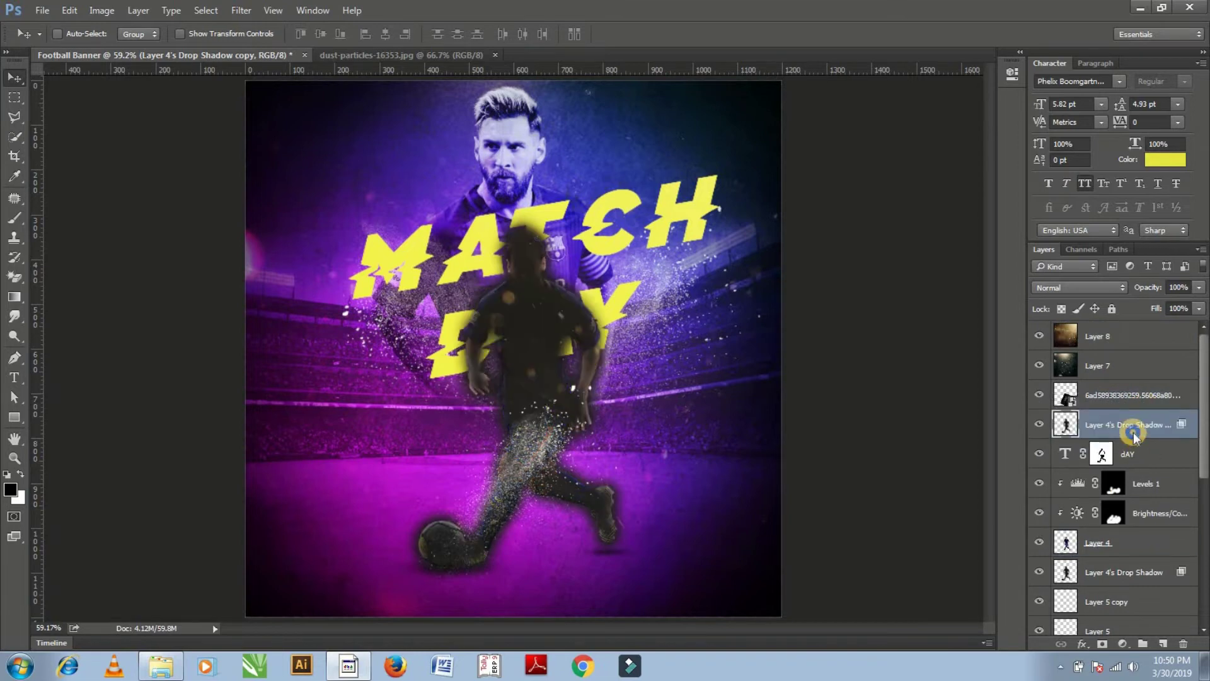
right_click(1134, 435)
left_click(993, 339)
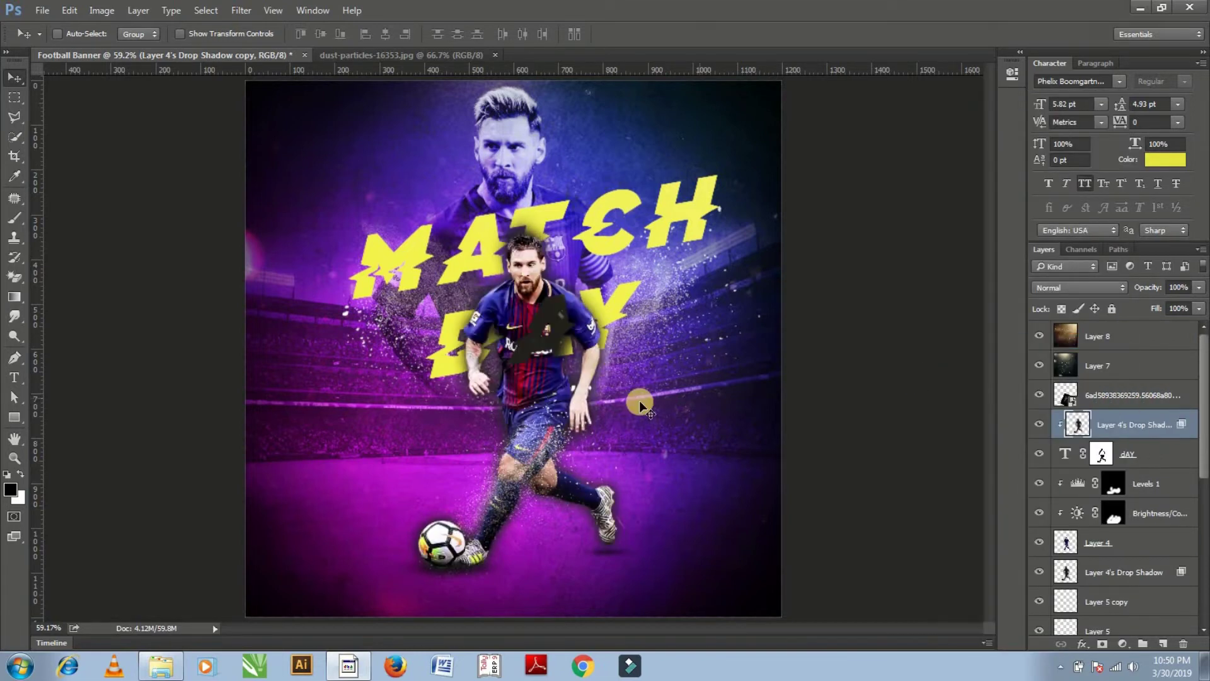
Add a mask to the clipped shadow copy and paint black over the chest patch
left_click(1100, 644)
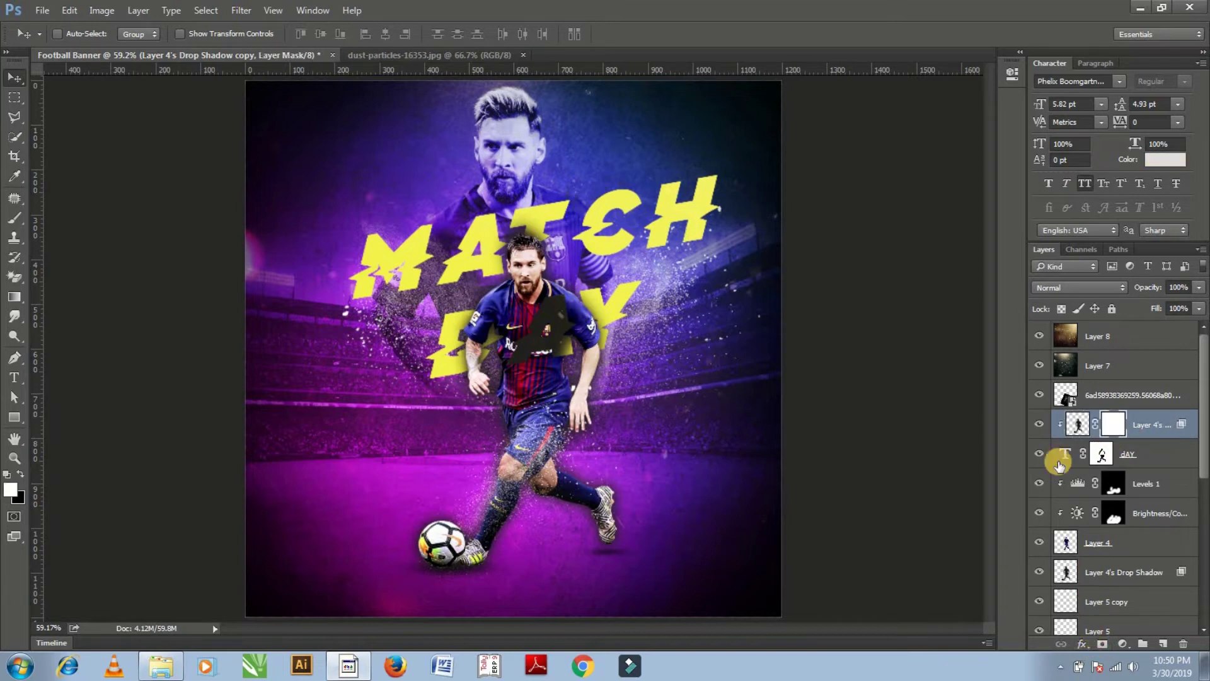
key("b")
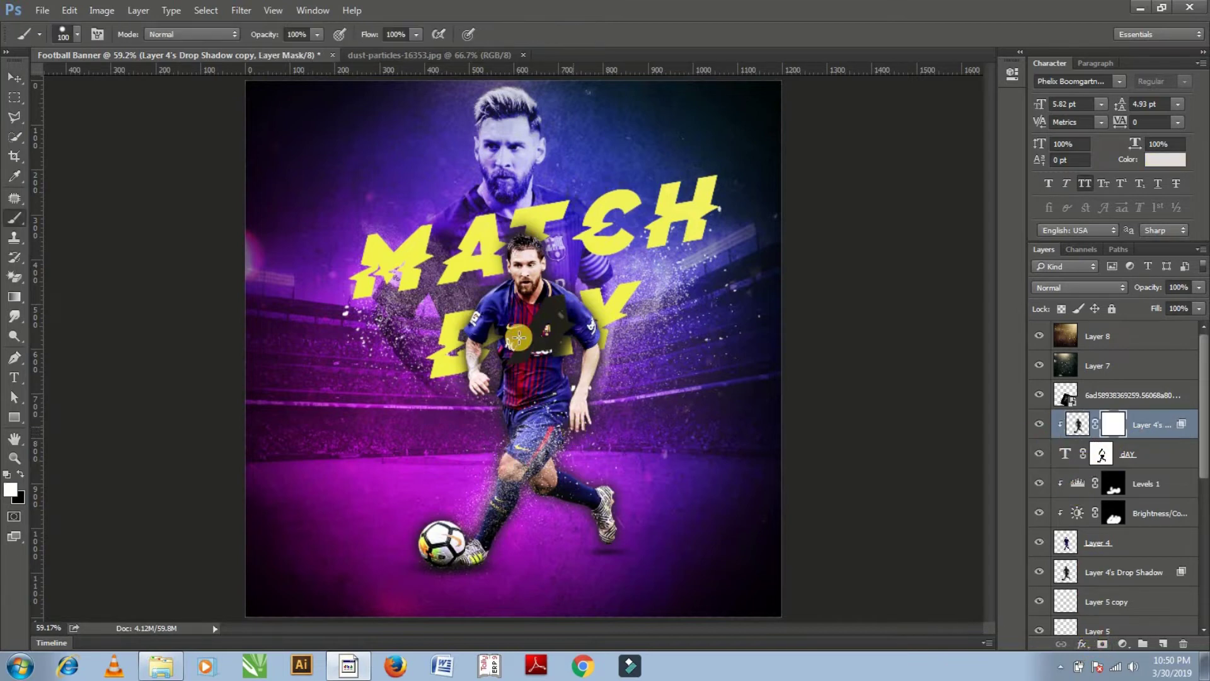
right_click(521, 343)
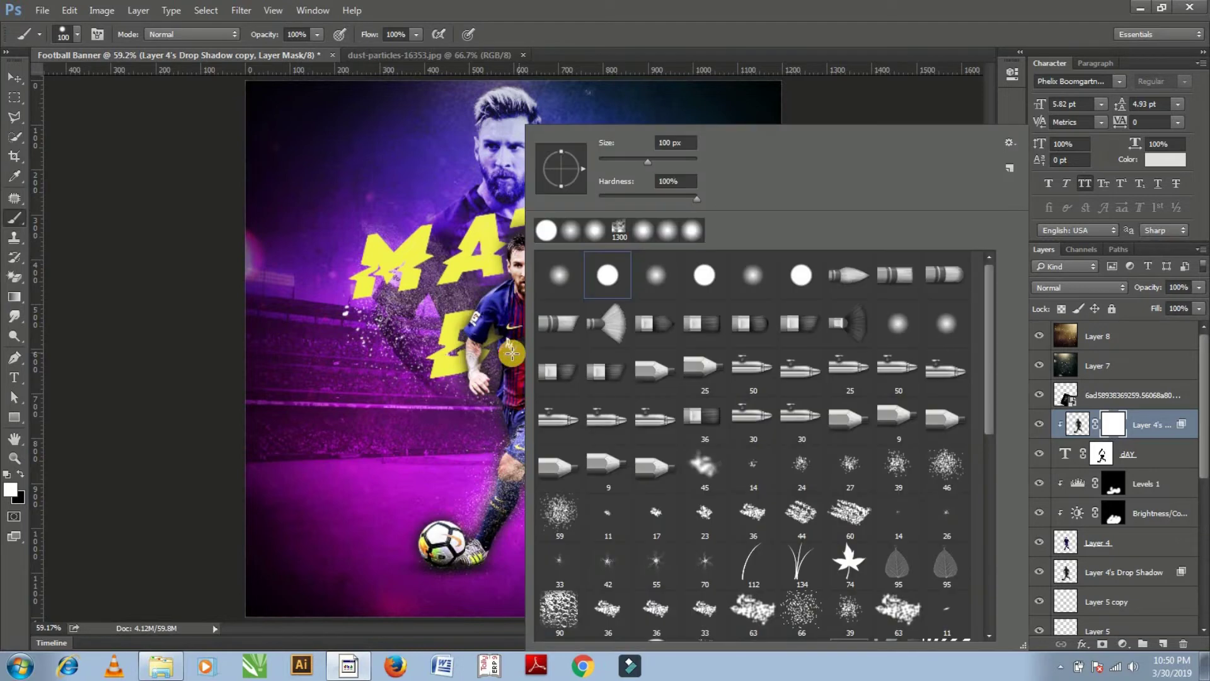
key("Return")
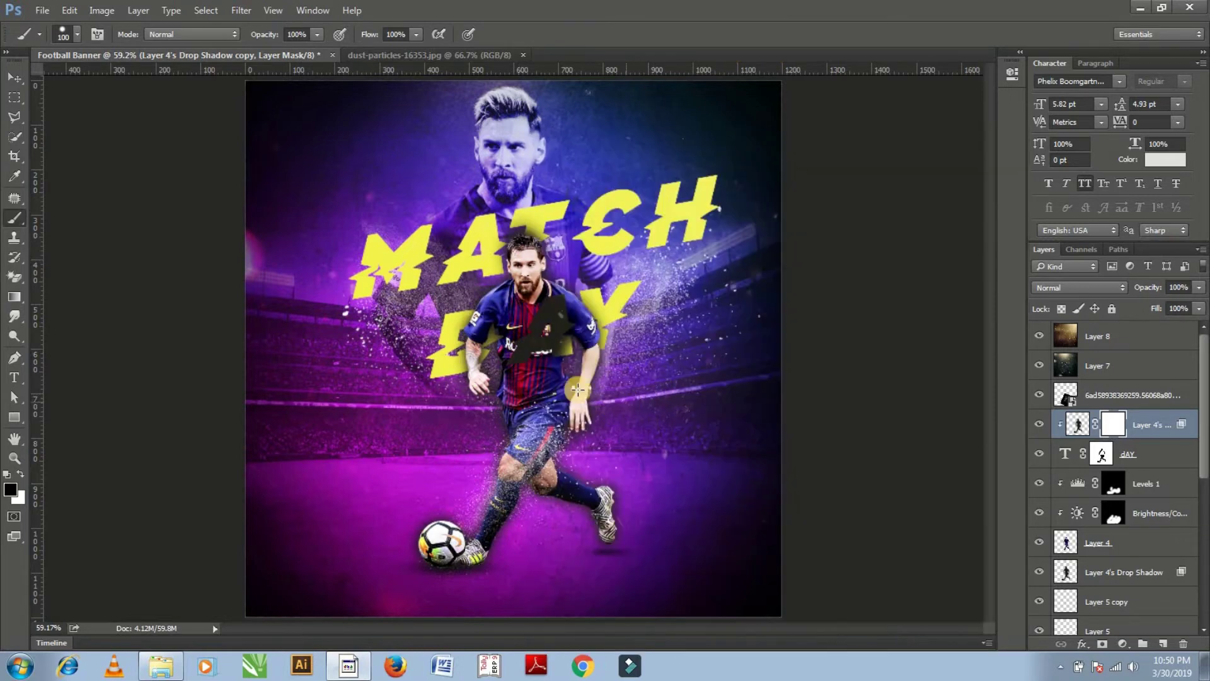
key("x")
left_click_drag(521, 350, 553, 334)
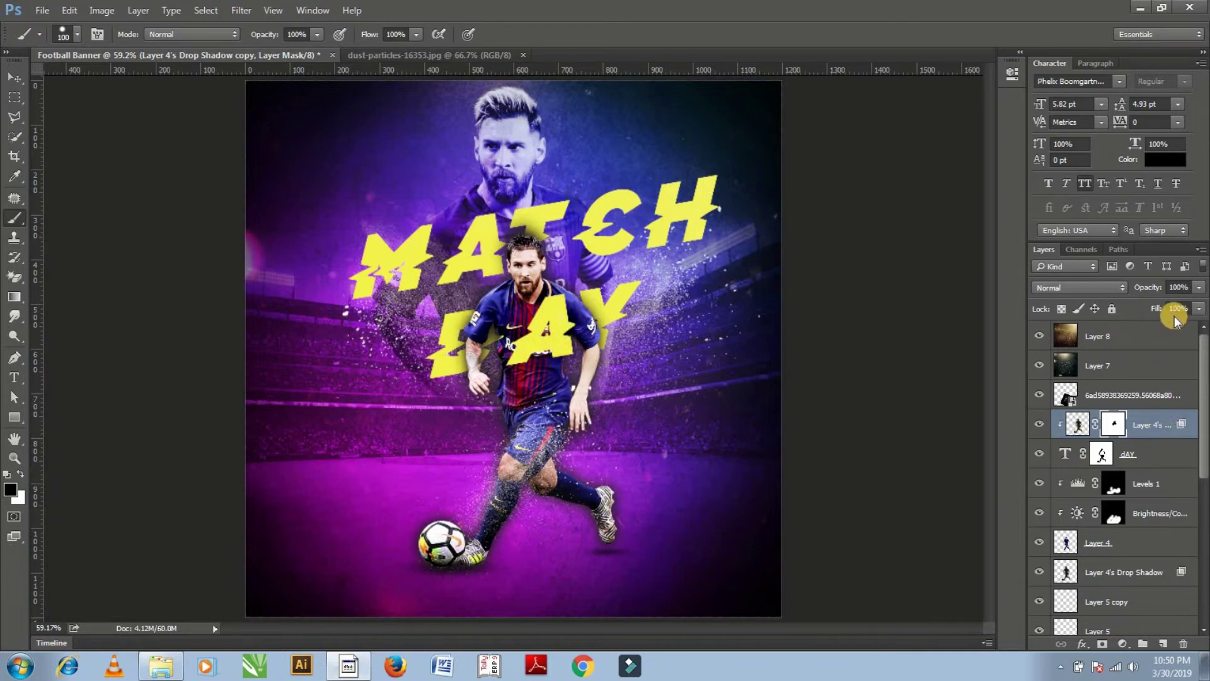
Set the clipped shadow copy to Multiply blend mode at 48% opacity
left_click(1199, 287)
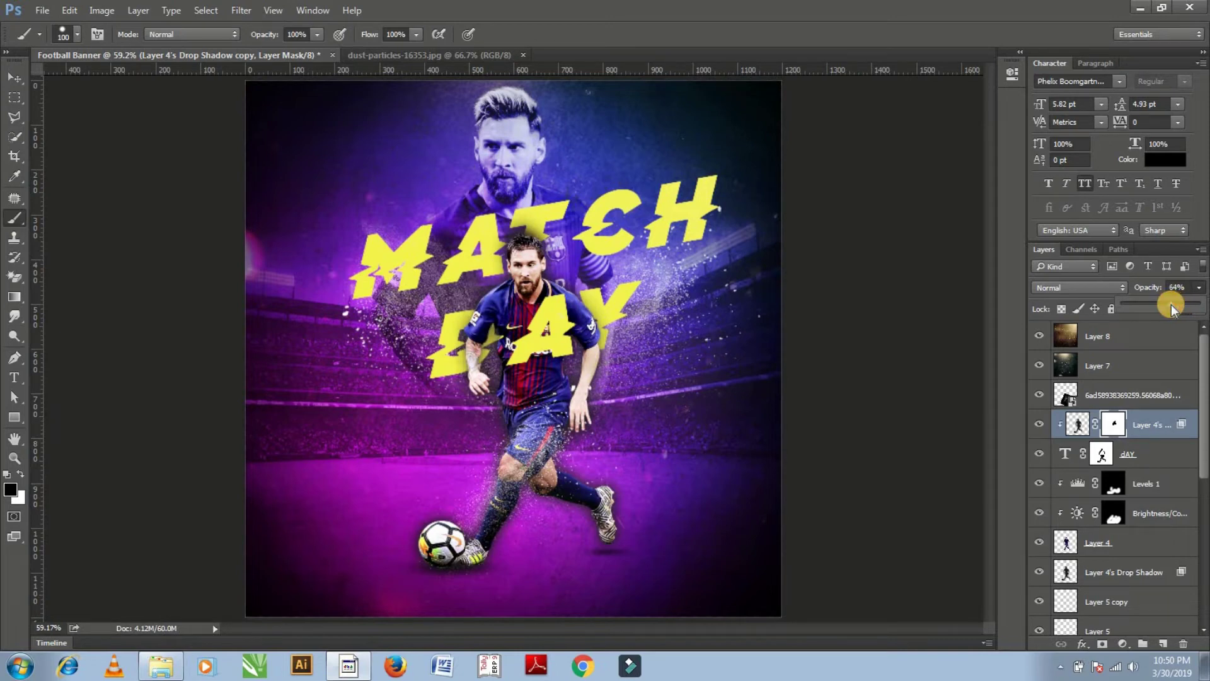
left_click(1053, 288)
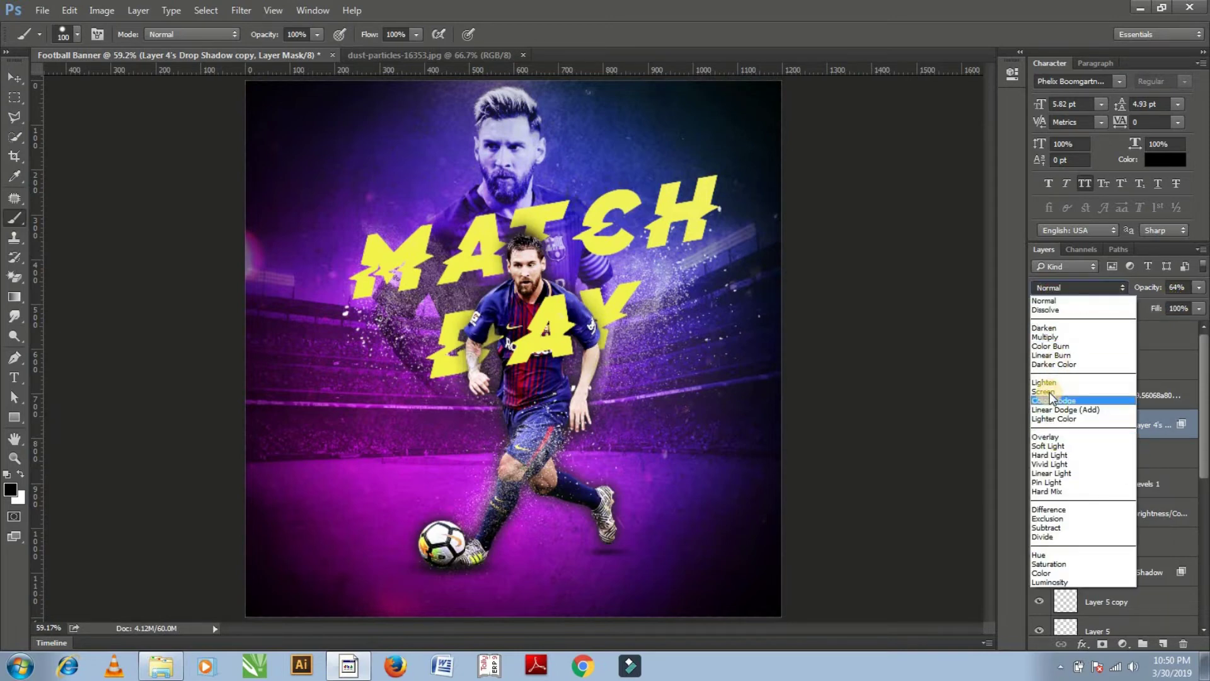
left_click(1046, 337)
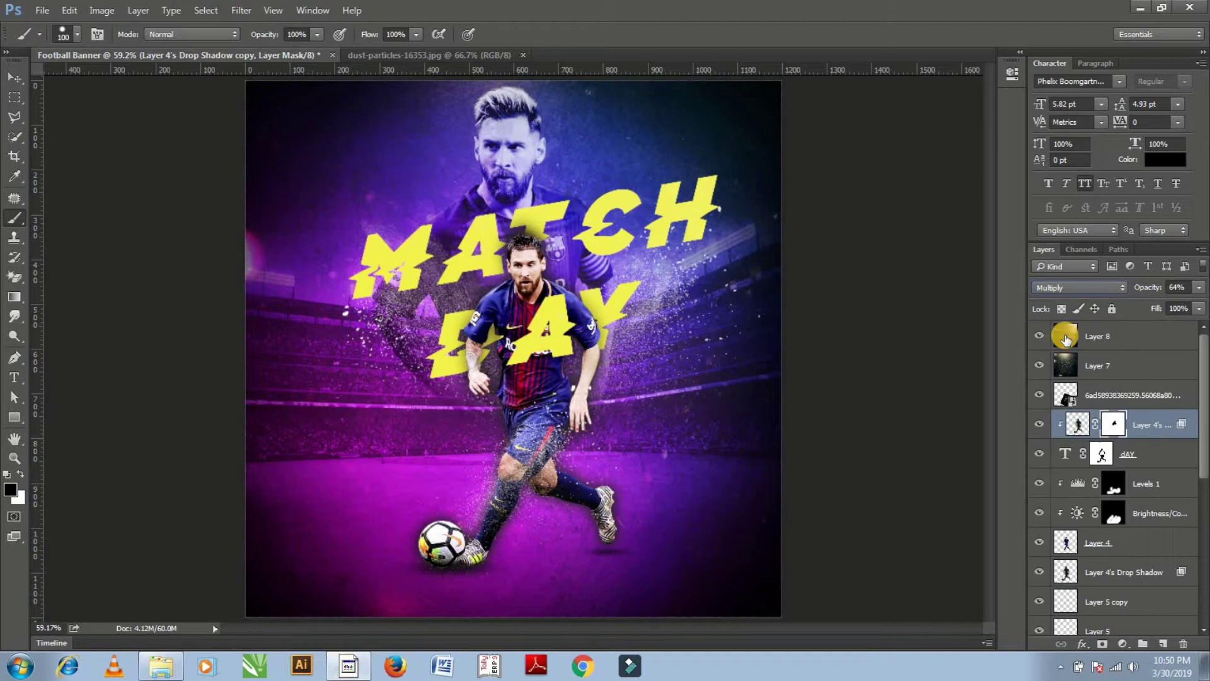
left_click(1199, 288)
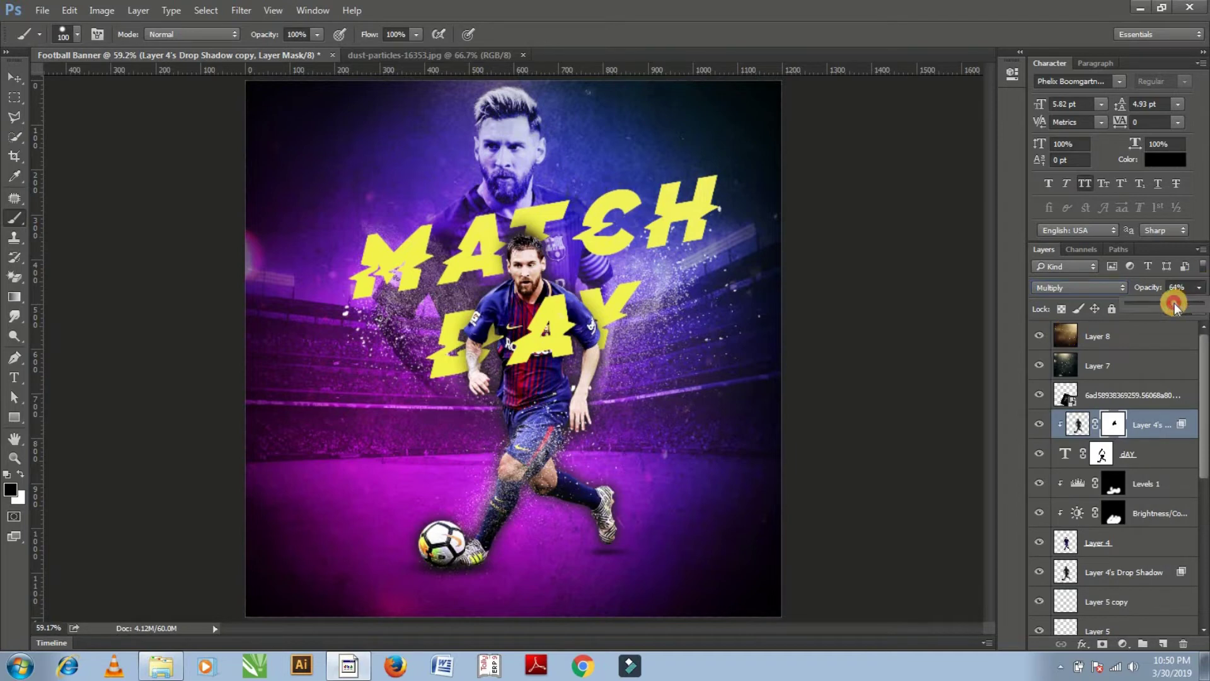
left_click(913, 432)
scroll(1171, 492, "down", 1)
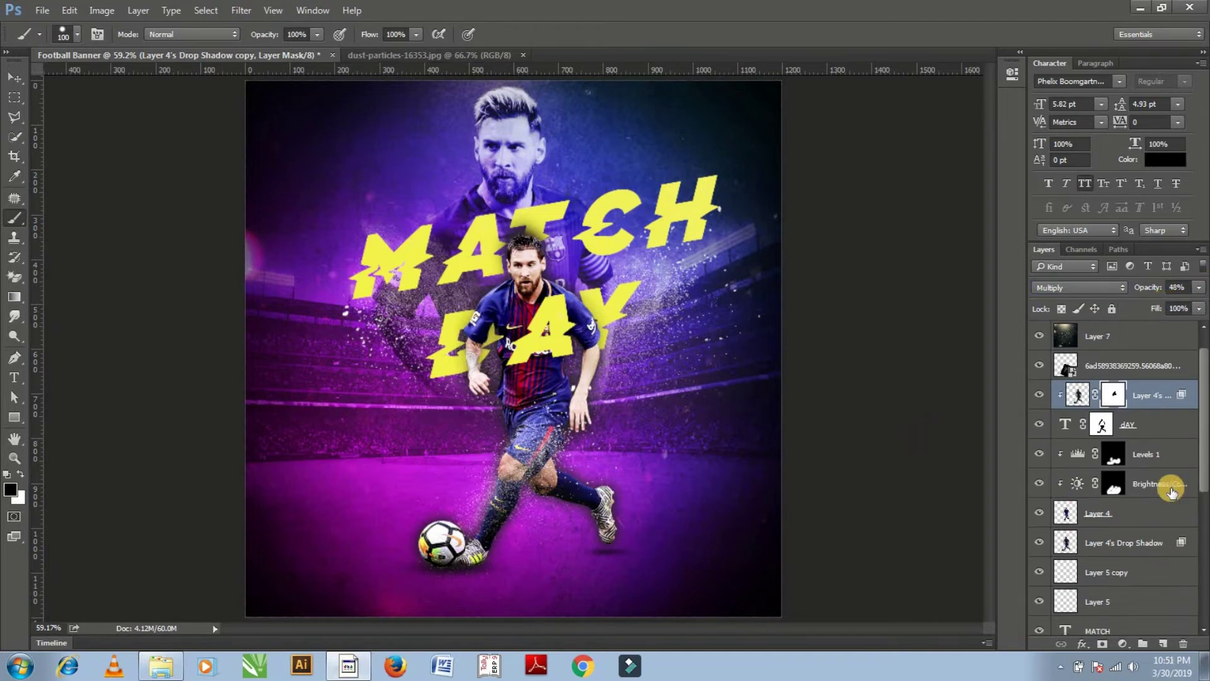
scroll(1172, 491, "down", 2)
Set Layer 4's Drop Shadow layer to Multiply at 49% opacity
left_click(1160, 483)
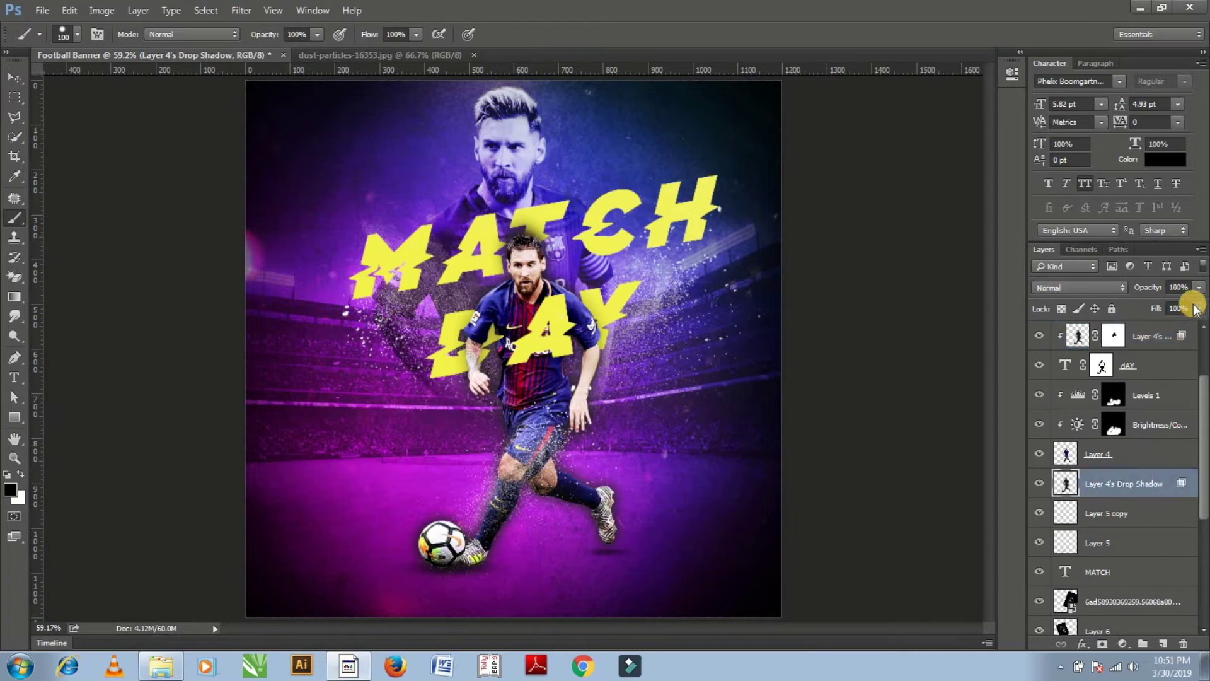
left_click(1199, 287)
left_click_drag(1202, 310, 1151, 309)
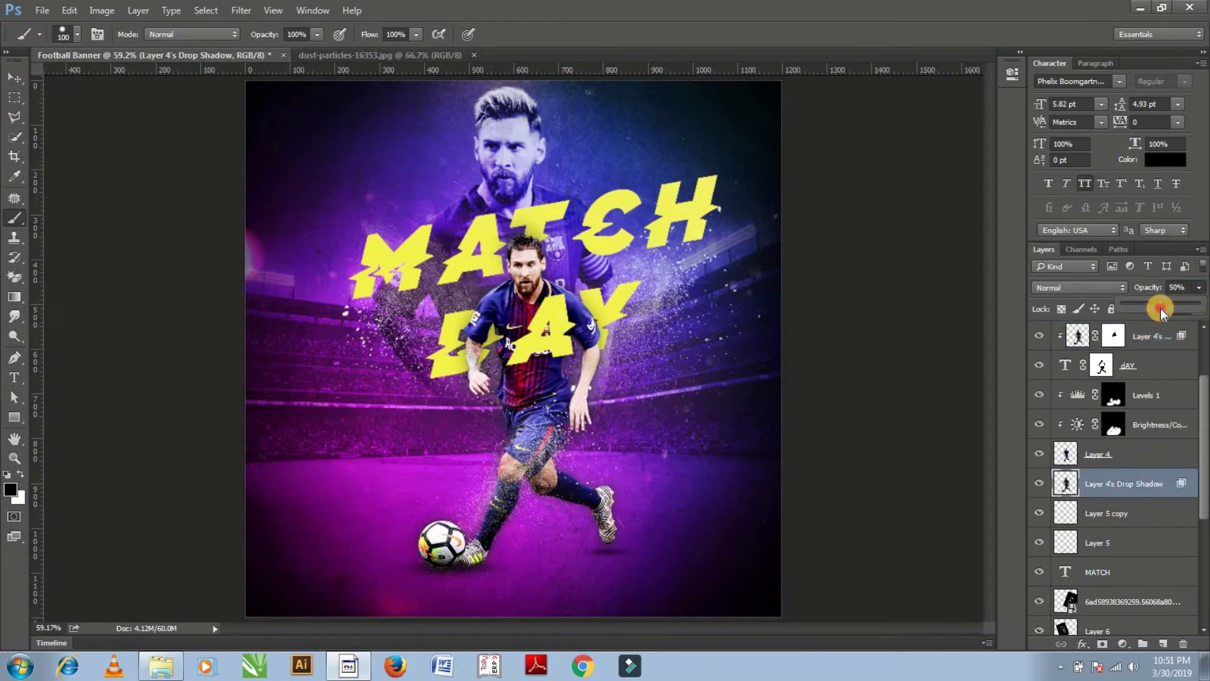
left_click(1078, 293)
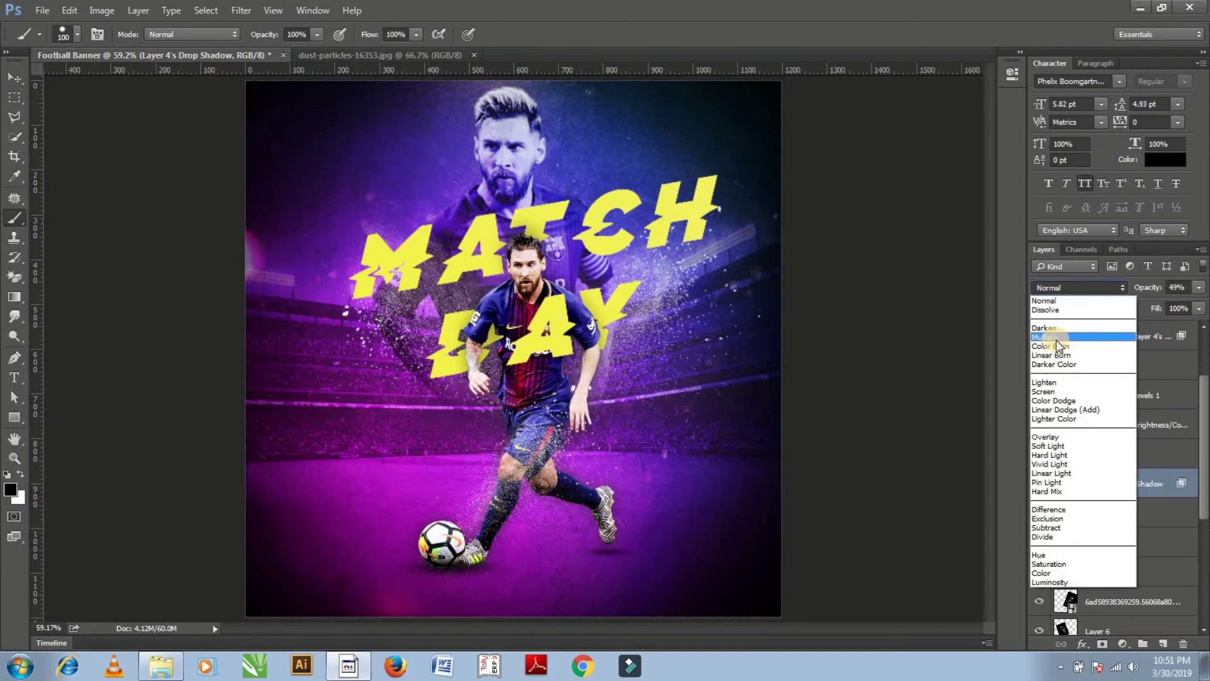
left_click(1055, 334)
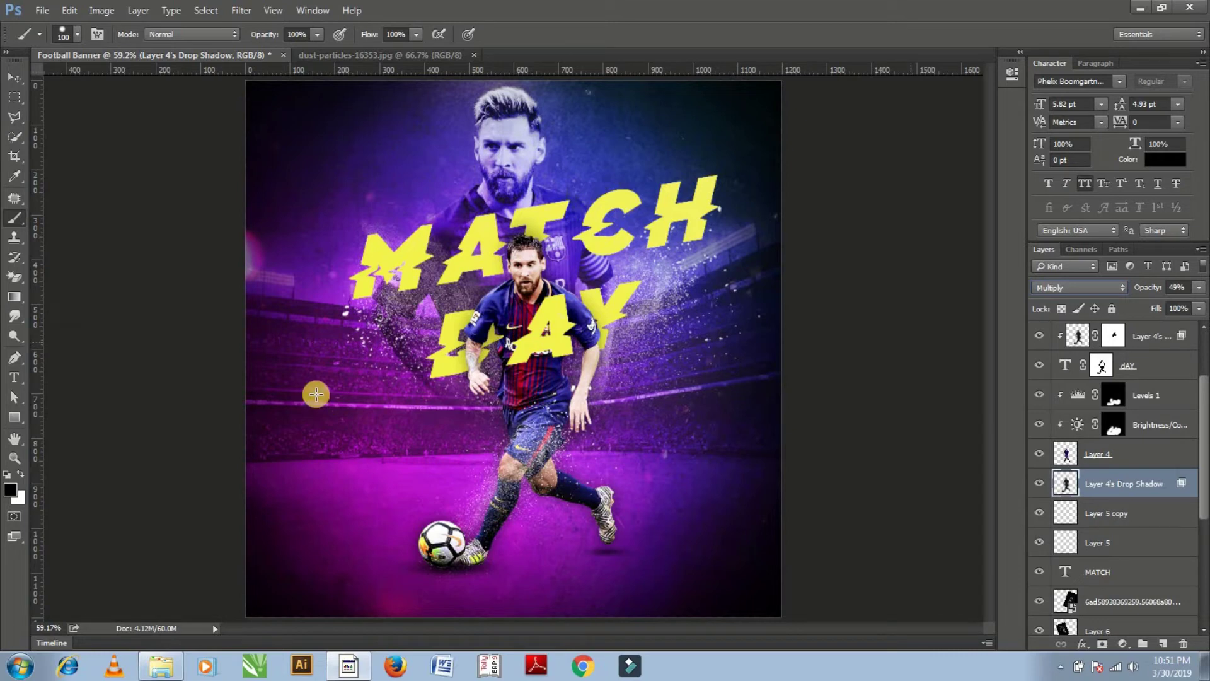
left_click(14, 77)
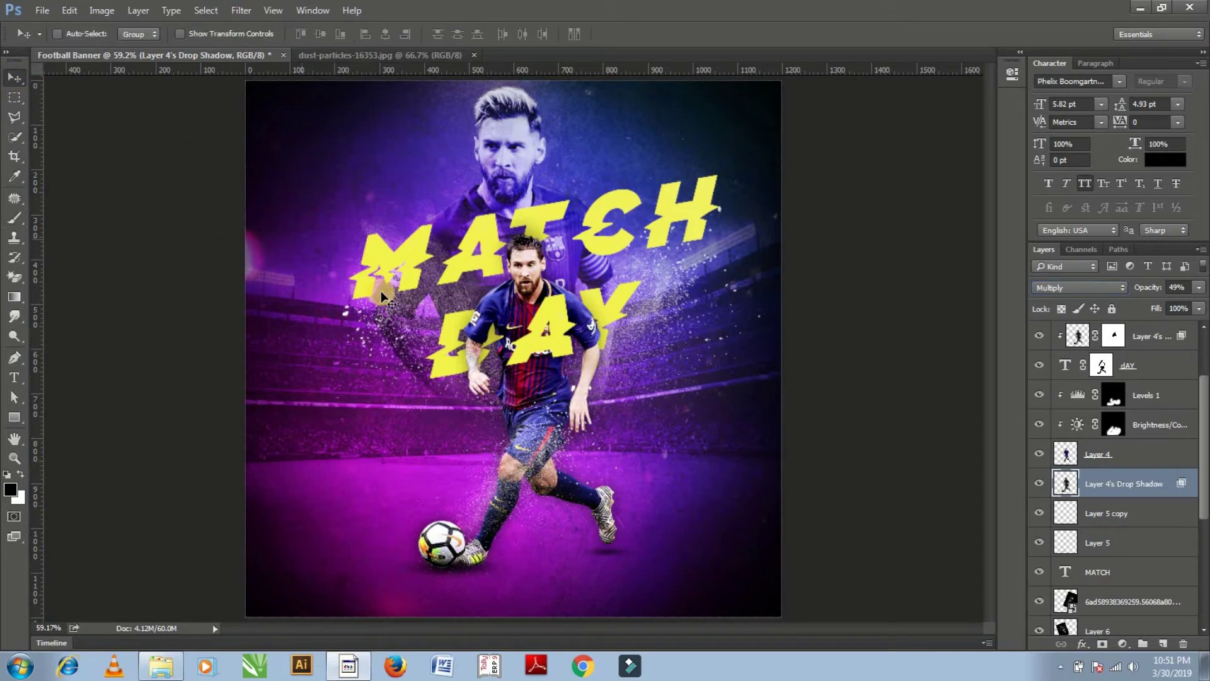
left_click_drag(567, 359, 801, 406)
Open the Orange Multi Color Lens image and drag it into the Football Banner poster
key("ctrl+o")
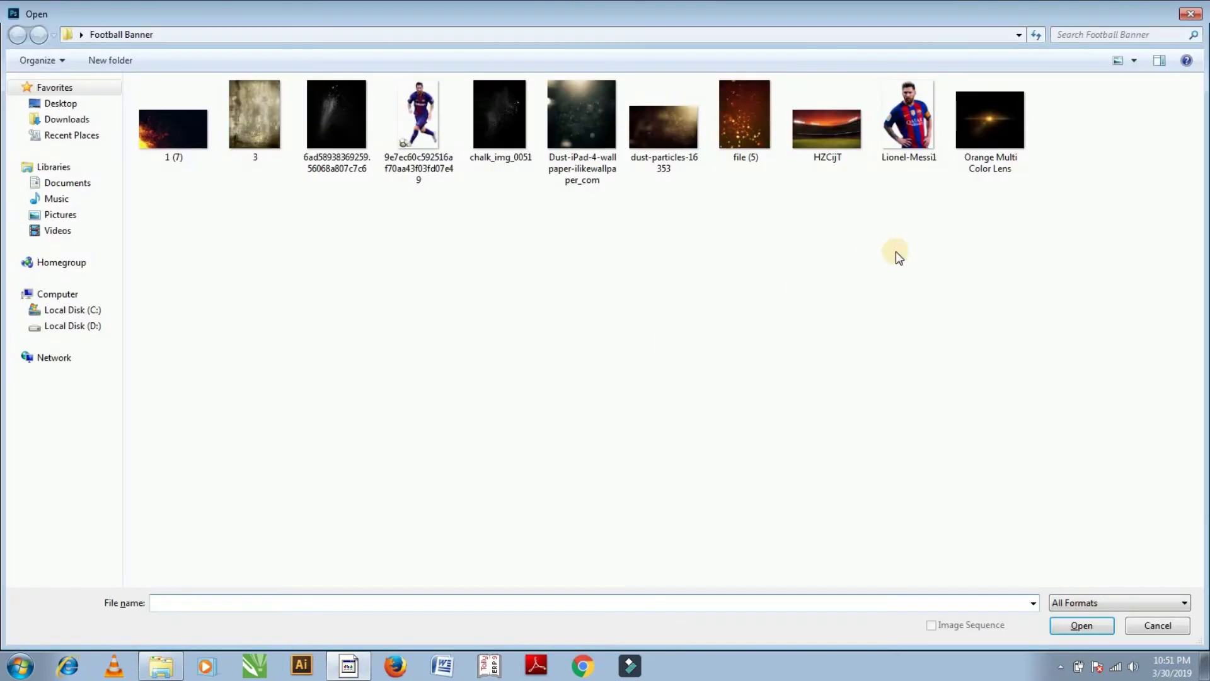
left_click(959, 113)
left_click(1081, 625)
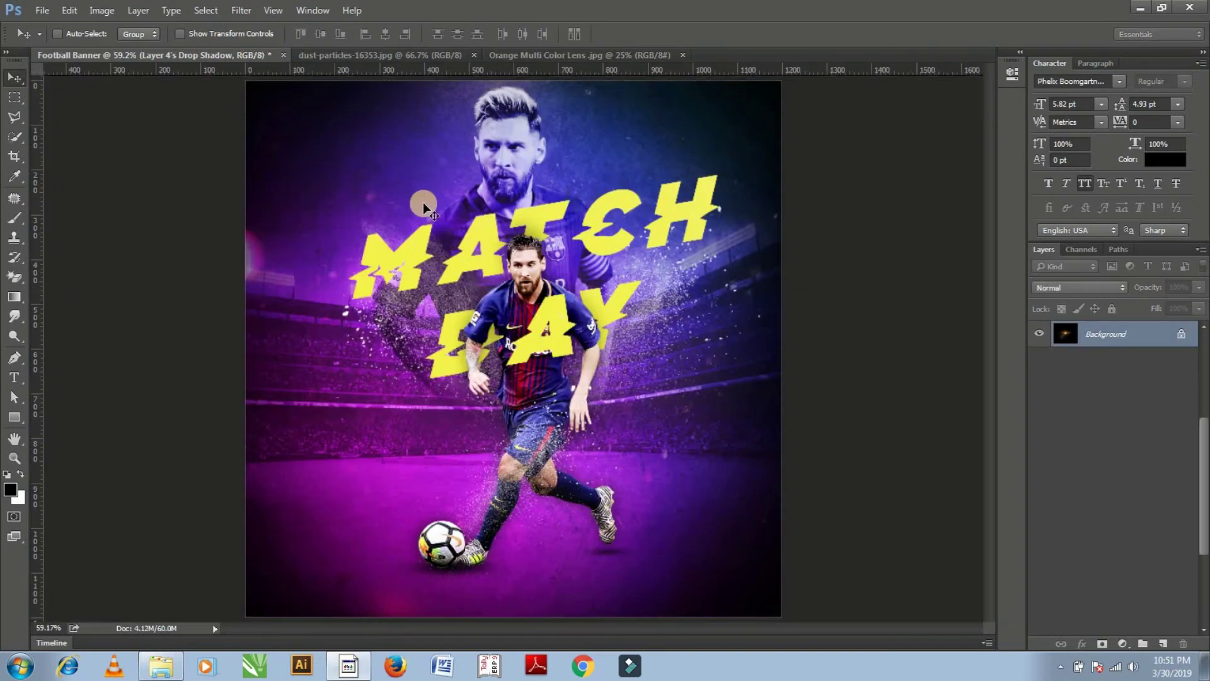
mouse_move(255, 59)
left_mouse_down()
mouse_move(426, 244)
mouse_move(507, 284)
left_mouse_up()
Scale the flare to 16%, move it toward the title, and place Layer 9 above DAY
key("ctrl+t")
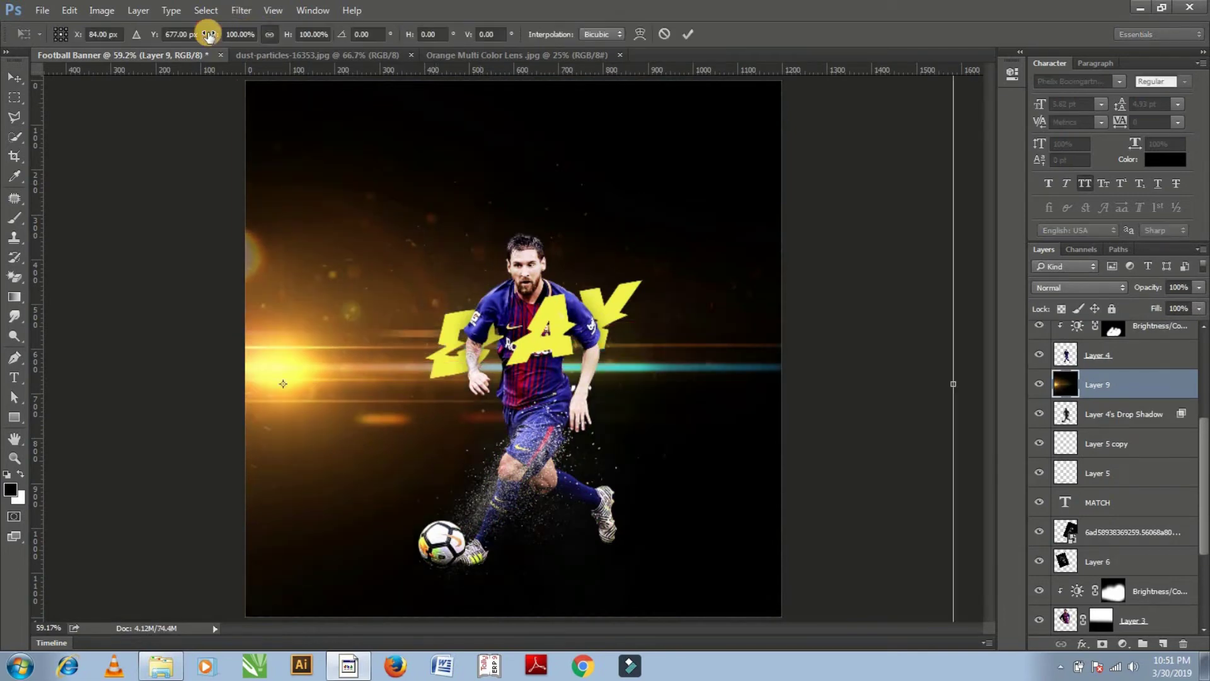
left_click_drag(208, 34, 155, 34)
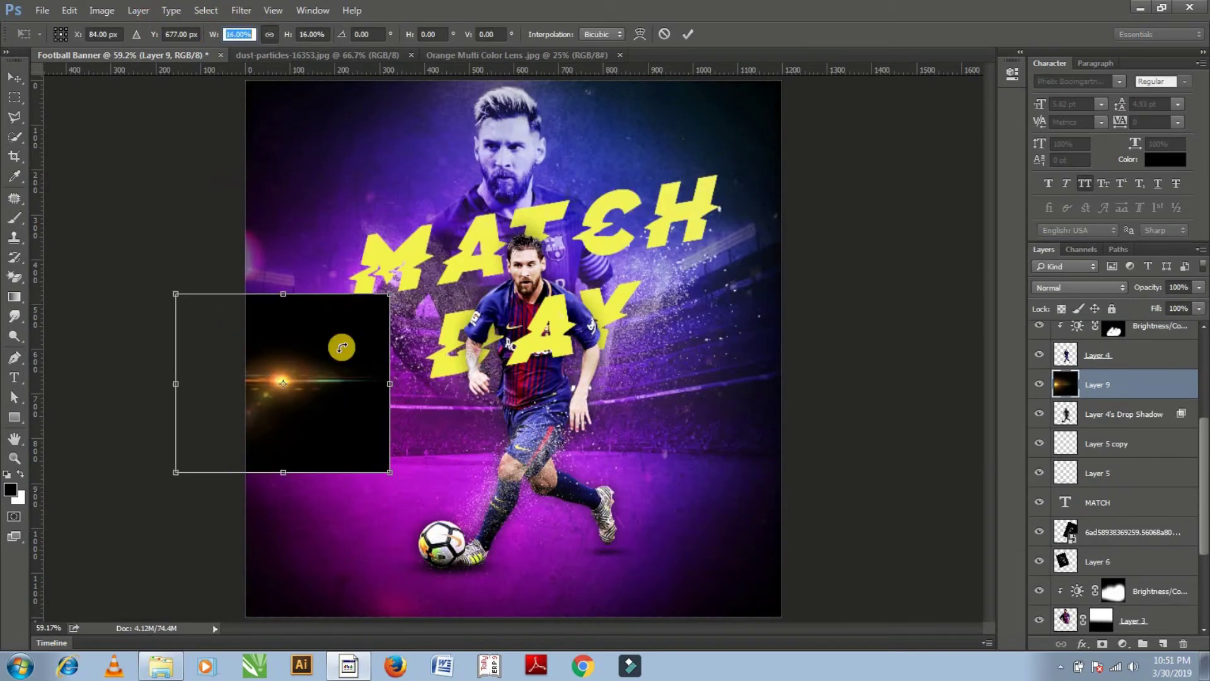
left_click_drag(345, 448, 452, 293)
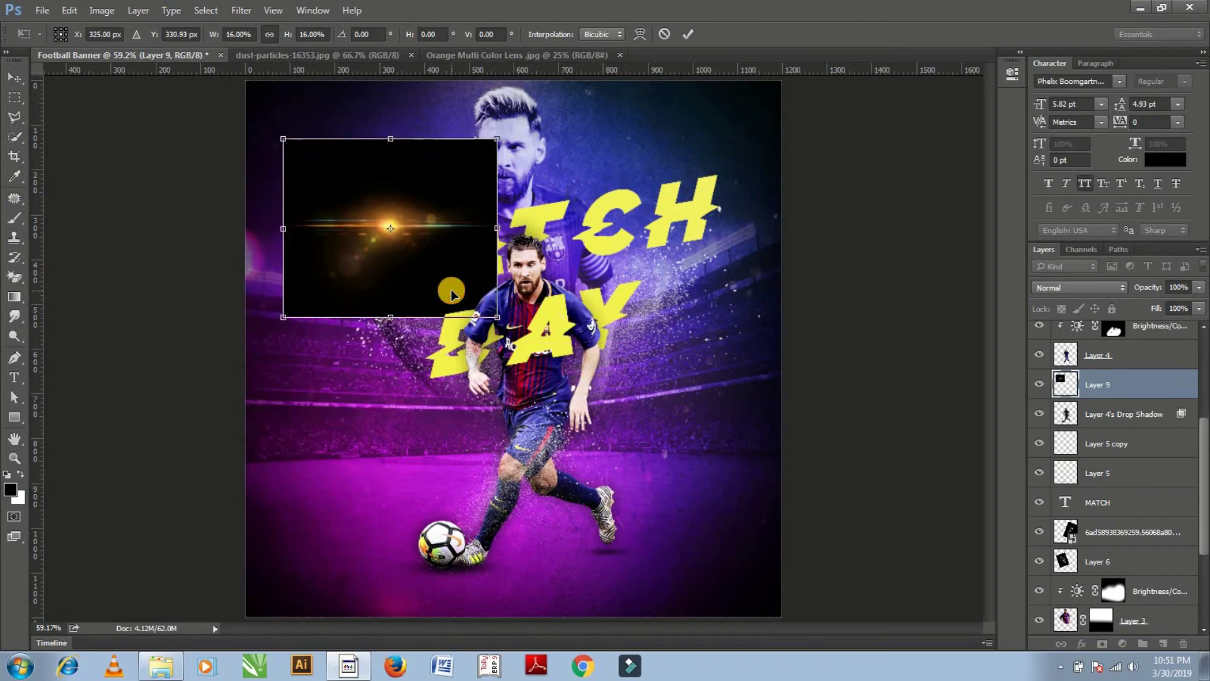
key("Return")
left_click_drag(1109, 384, 1142, 359)
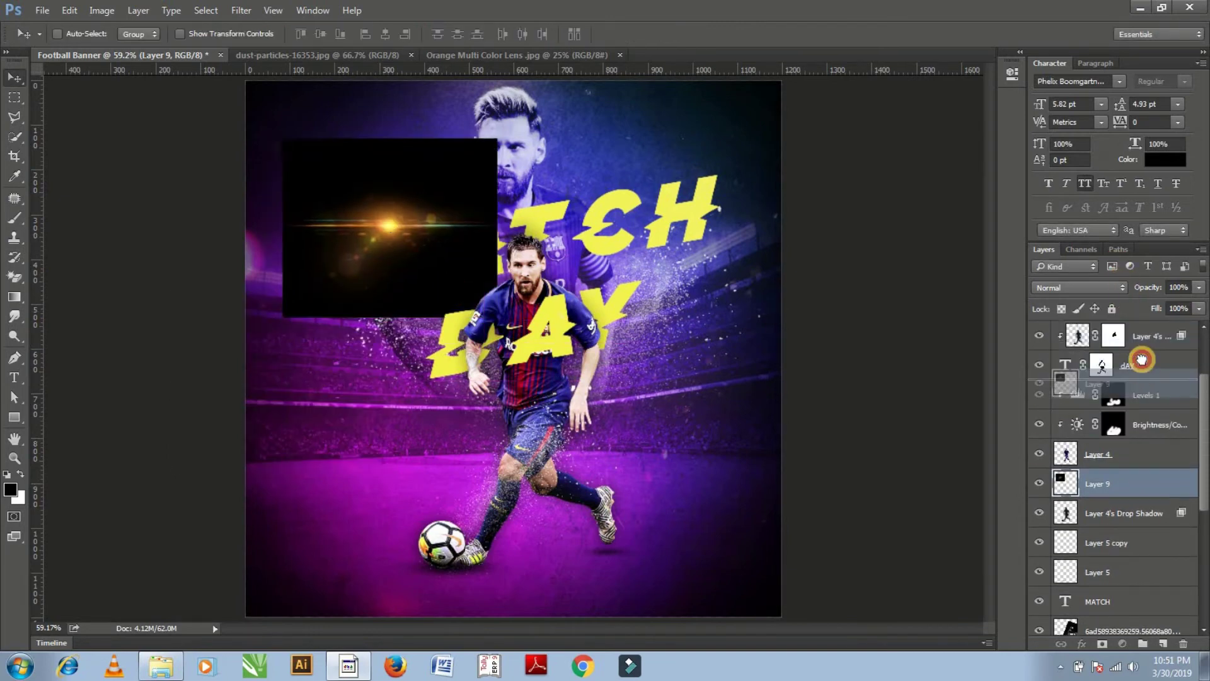
left_click_drag(1142, 359, 1141, 349)
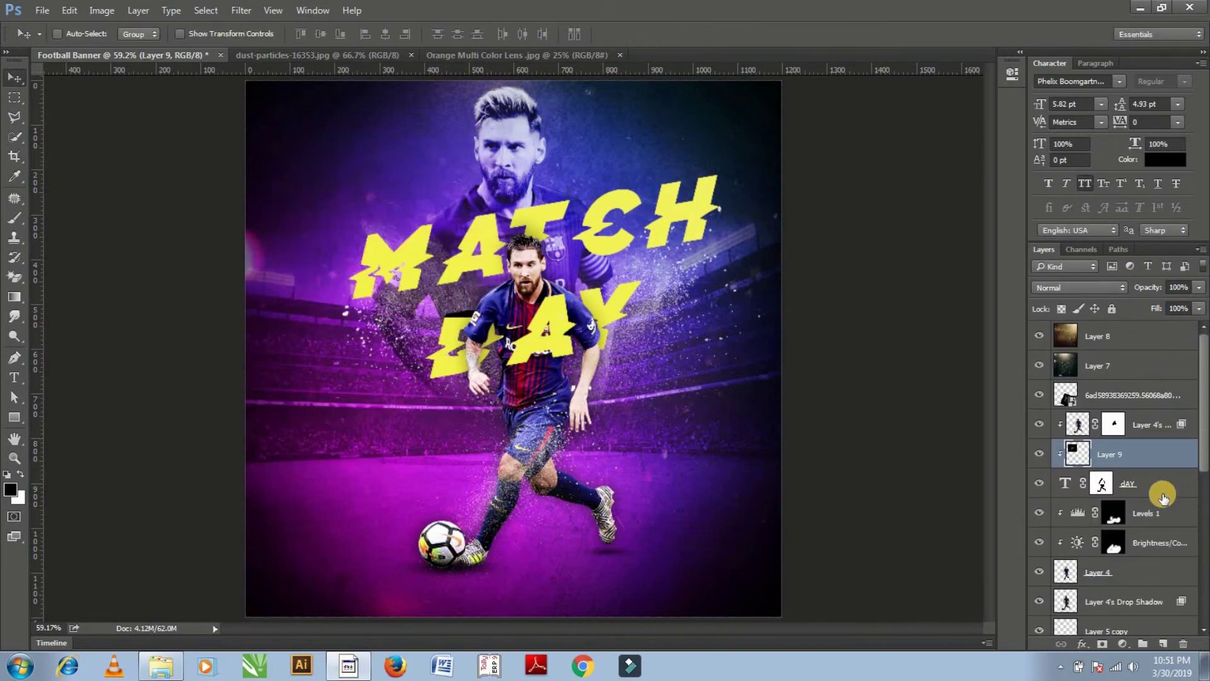
Release Layer 9's clipping mask, set it to Screen, and move it onto MATCH
left_click_drag(1154, 457, 1135, 413)
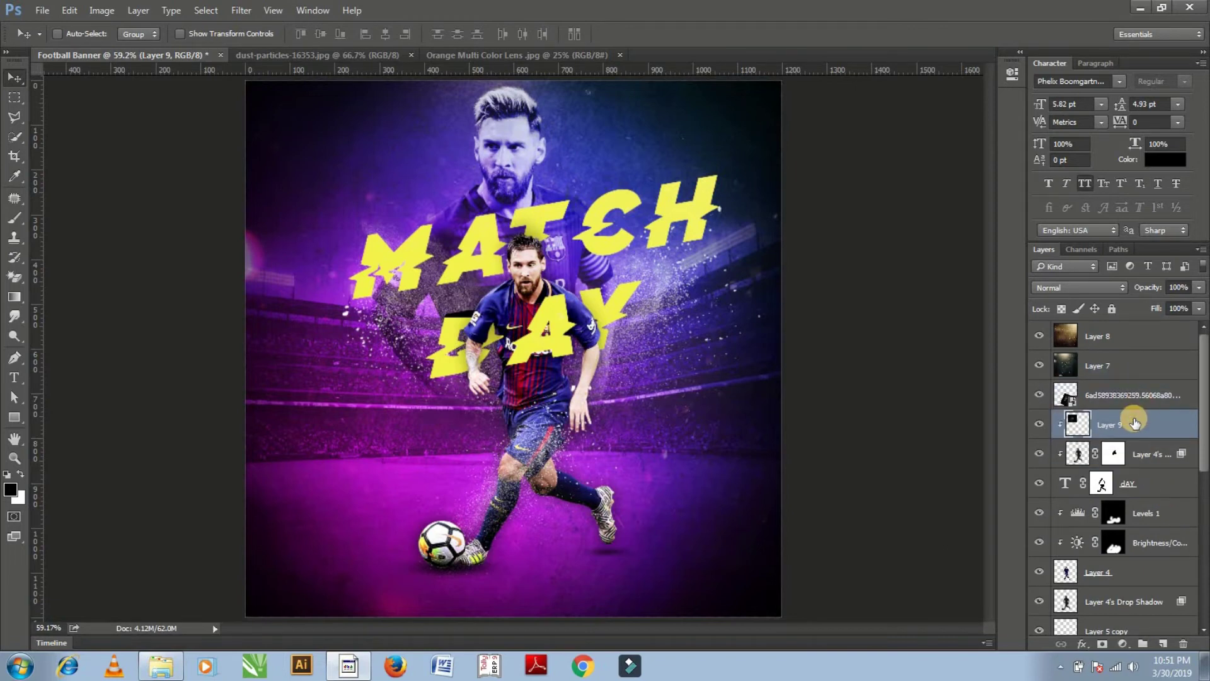
right_click(1133, 420)
left_click(982, 340)
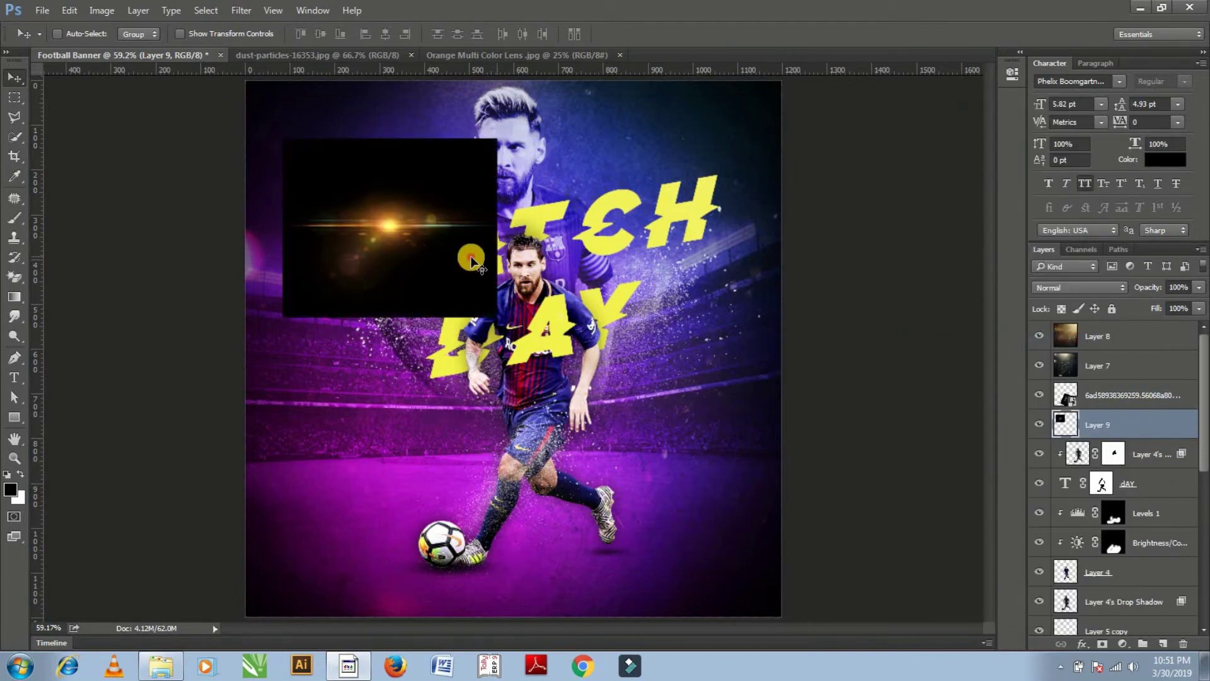
left_click_drag(570, 319, 570, 319)
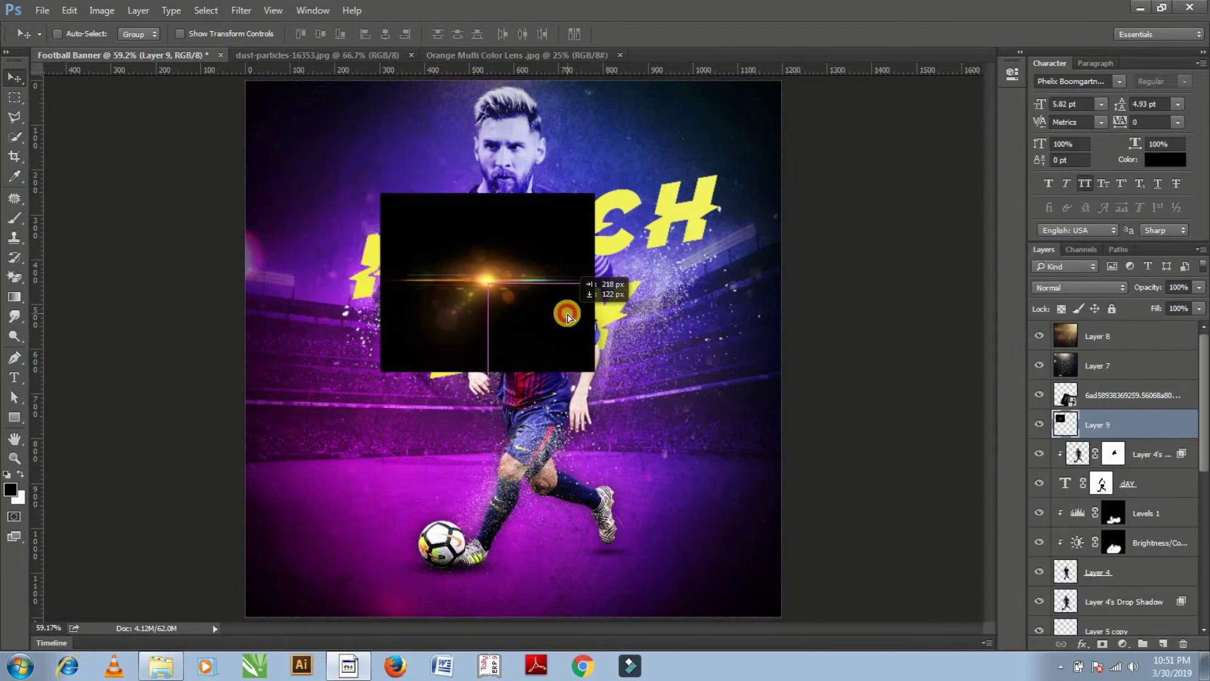
left_click(1051, 288)
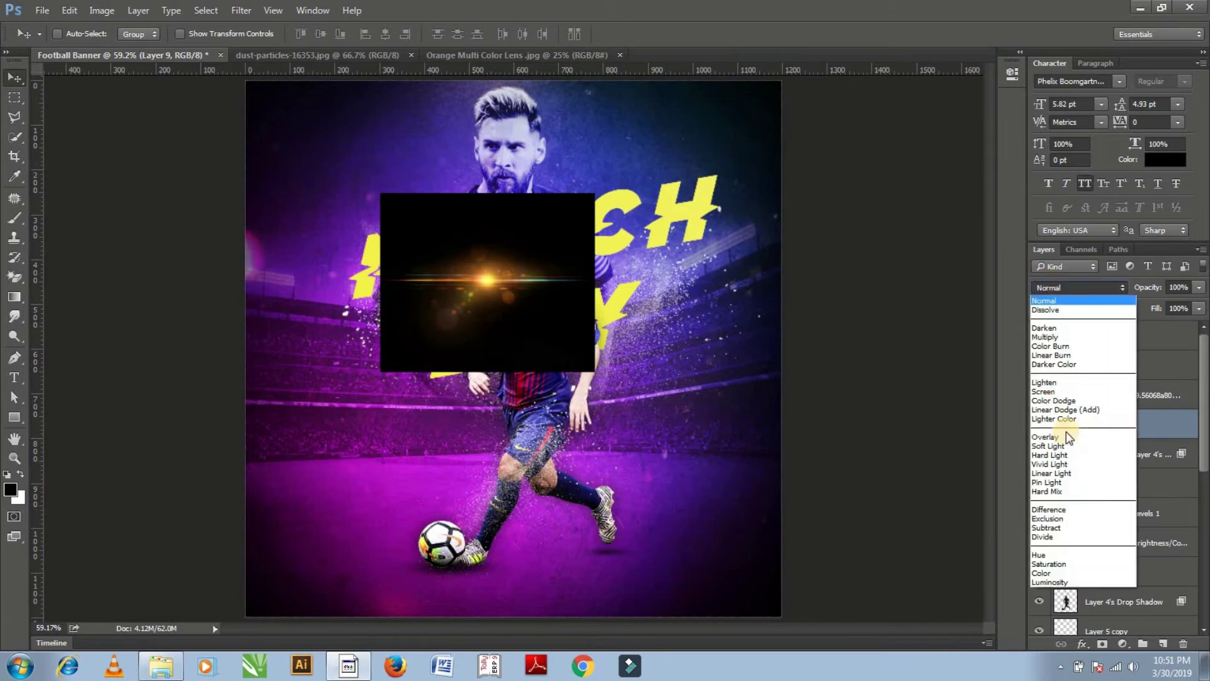
left_click(1051, 391)
left_click_drag(484, 229, 485, 252)
Rotate the flare about -11.67° and nudge it into place along the title
key("ctrl")
key("ctrl+t")
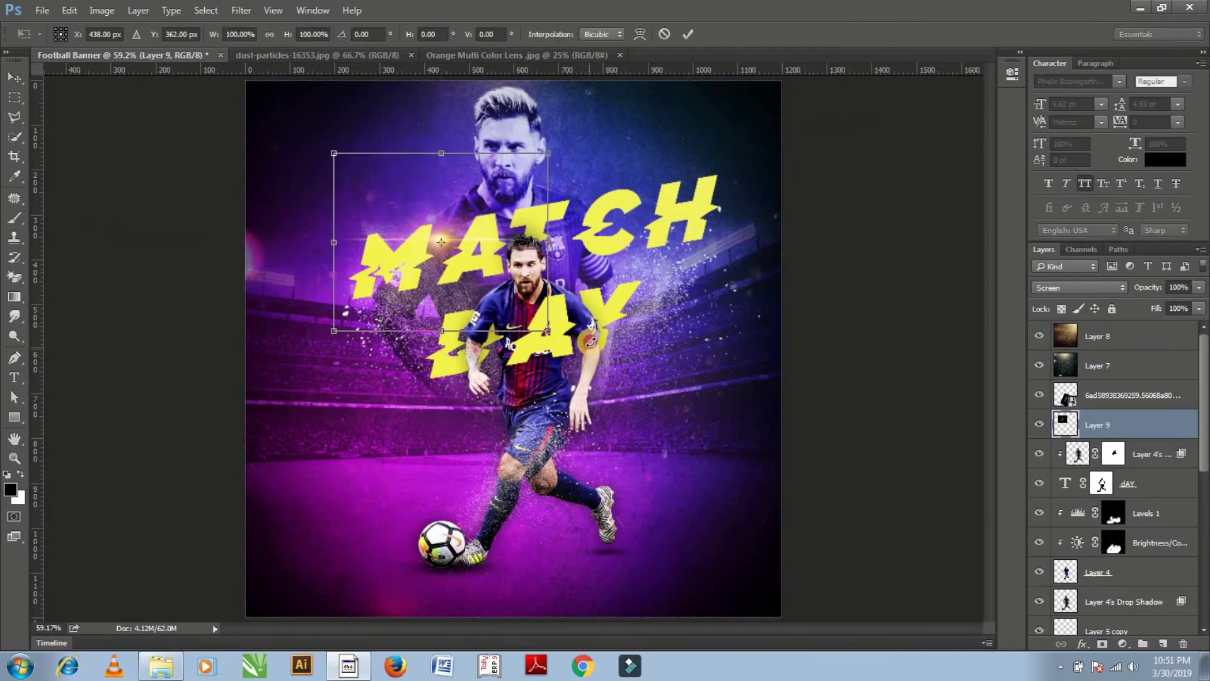
mouse_move(582, 329)
left_mouse_down()
mouse_move(602, 312)
mouse_move(515, 281)
left_mouse_up()
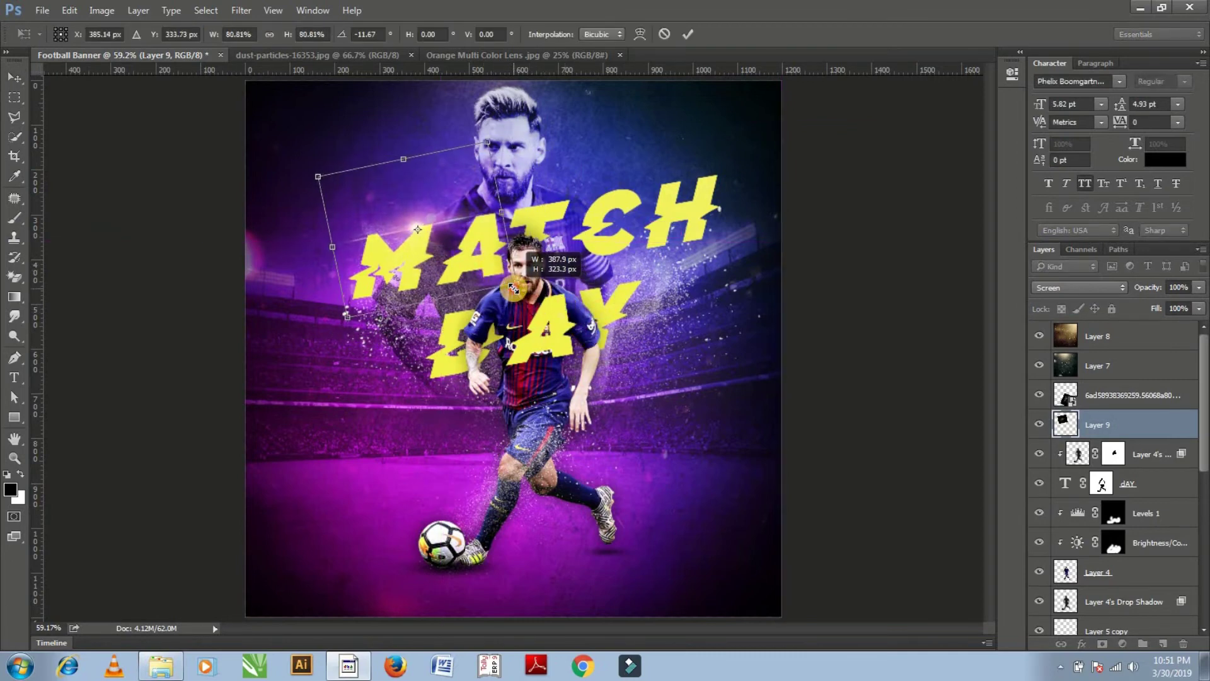
key("Return")
left_click_drag(472, 277, 491, 291)
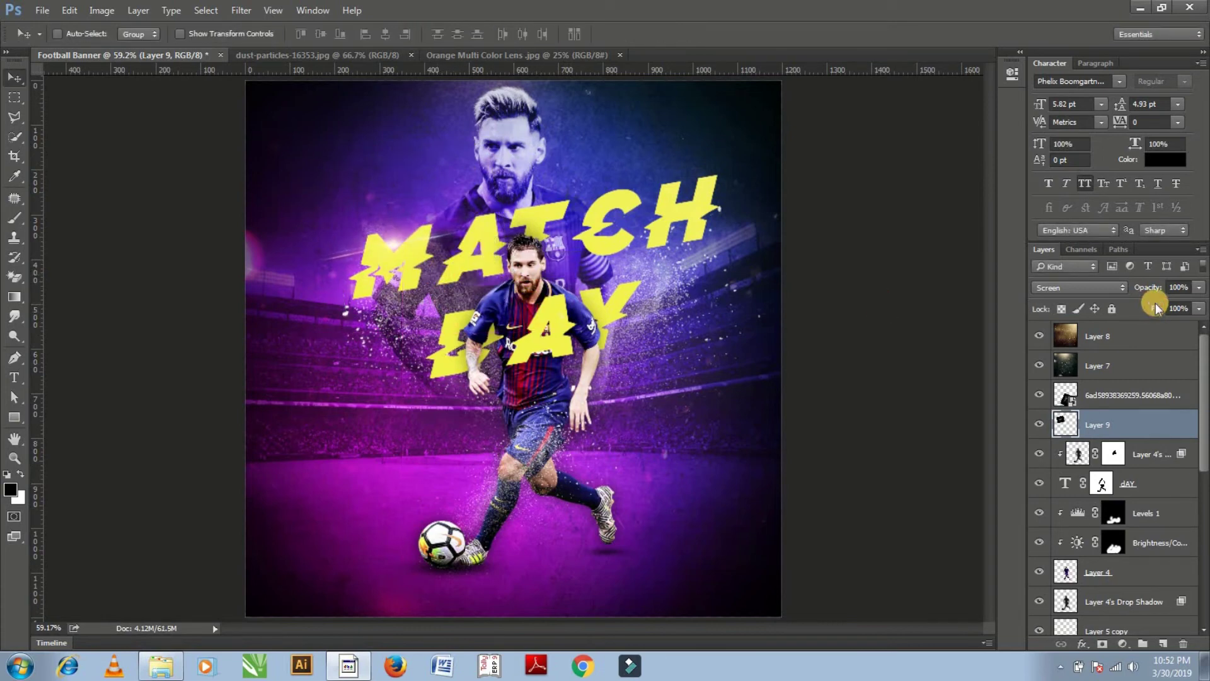
Make three copies of the flare glow, moving and rotating them across the title
key("ctrl+j")
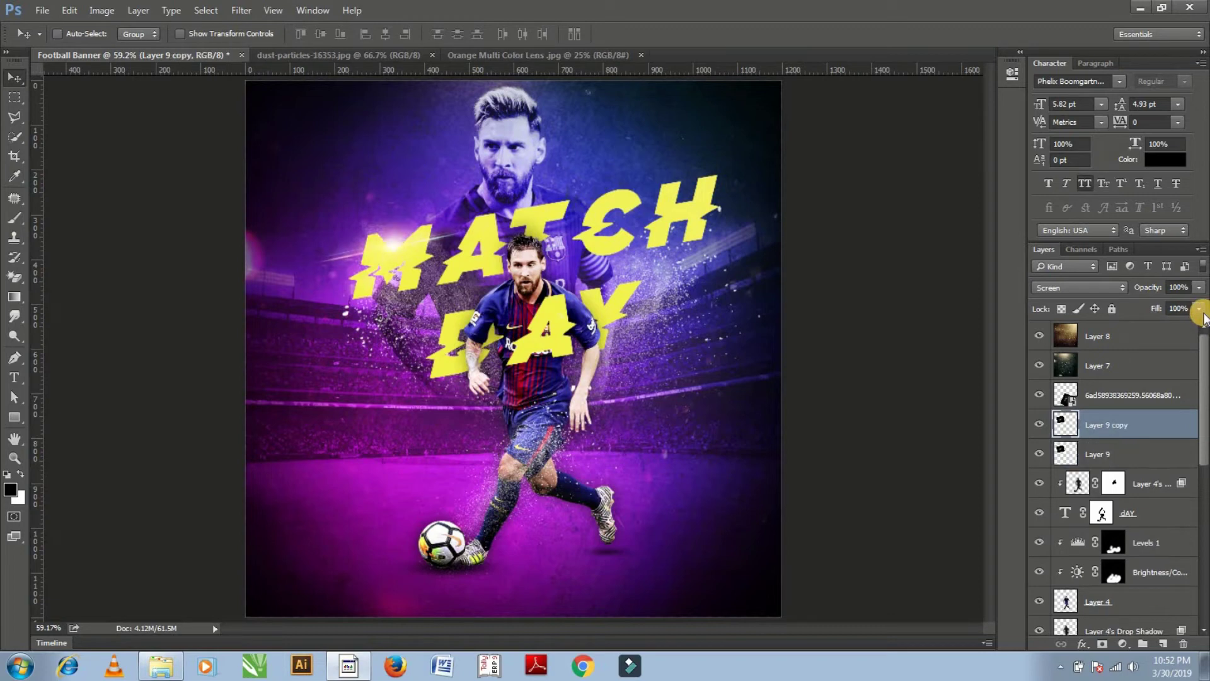
mouse_move(537, 284)
left_mouse_down()
mouse_move(501, 274)
mouse_move(631, 385)
mouse_move(680, 248)
mouse_move(588, 209)
left_mouse_up()
key("ctrl+j")
key("ctrl+t")
mouse_move(746, 322)
left_mouse_down()
mouse_move(735, 239)
mouse_move(567, 227)
mouse_move(478, 329)
mouse_move(498, 319)
mouse_move(605, 347)
left_mouse_up()
key("Return")
key("ctrl+j")
key("ctrl+j")
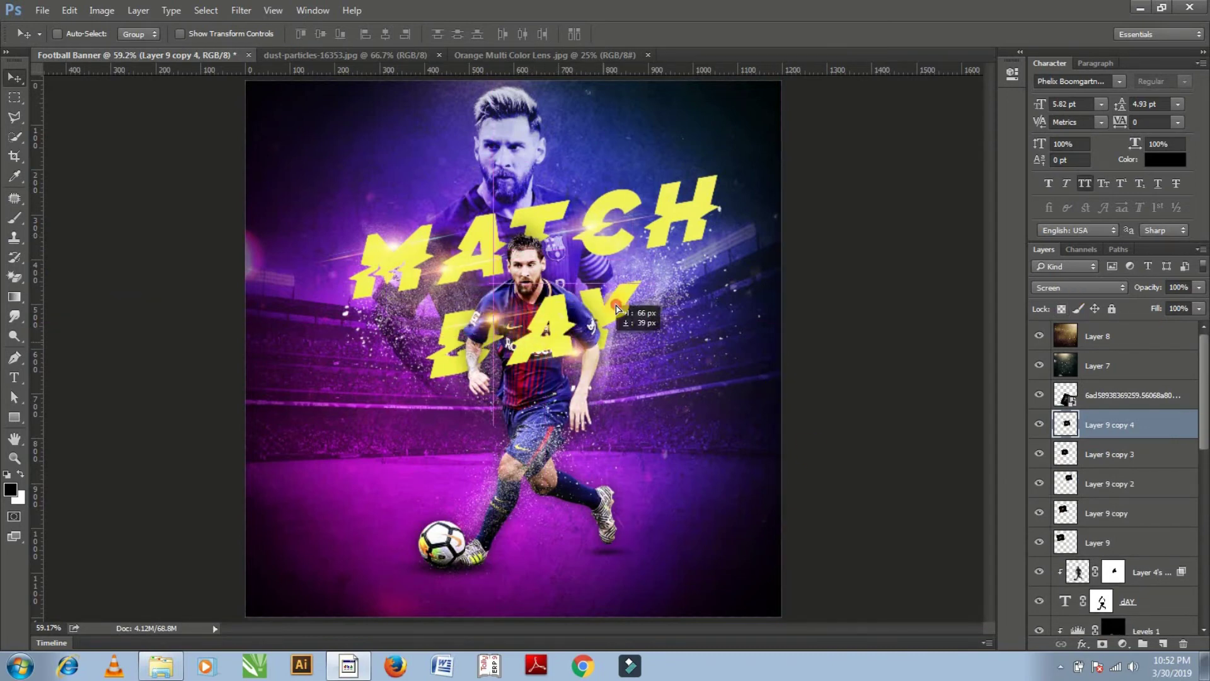
Move the Layer 9 copy 3 glow onto the DAY lettering and make Layer 8 active
left_click(715, 489, "ctrl")
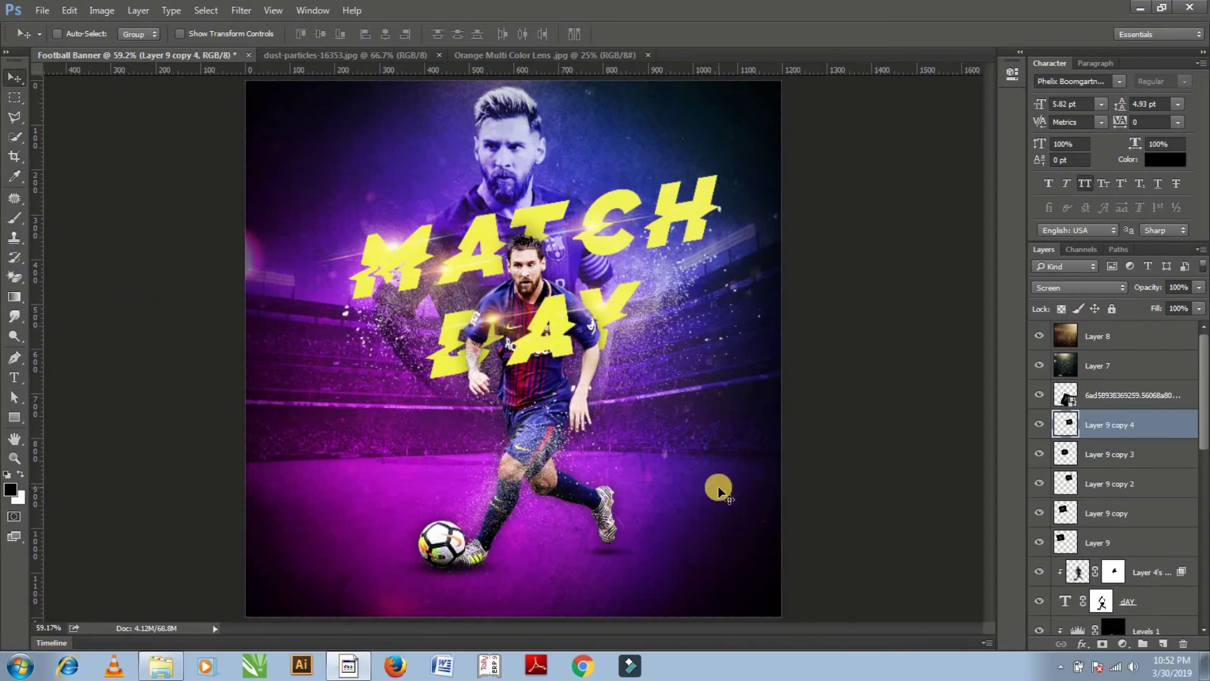
left_click(1135, 424)
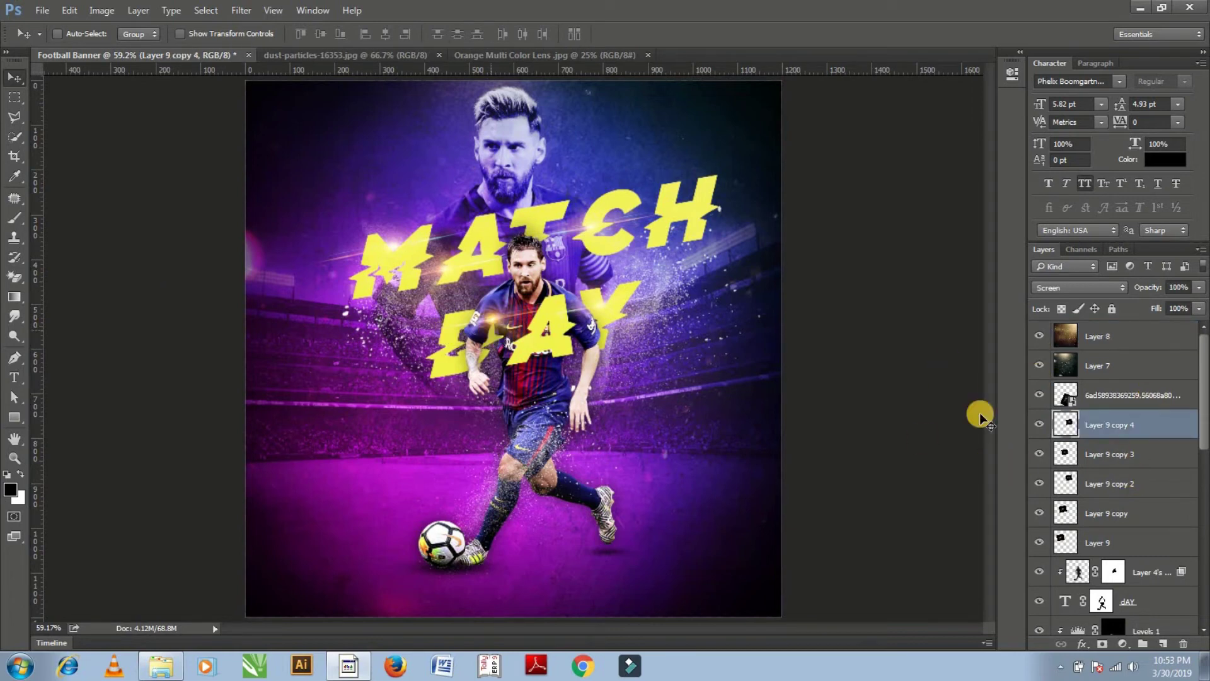
left_click(1030, 458)
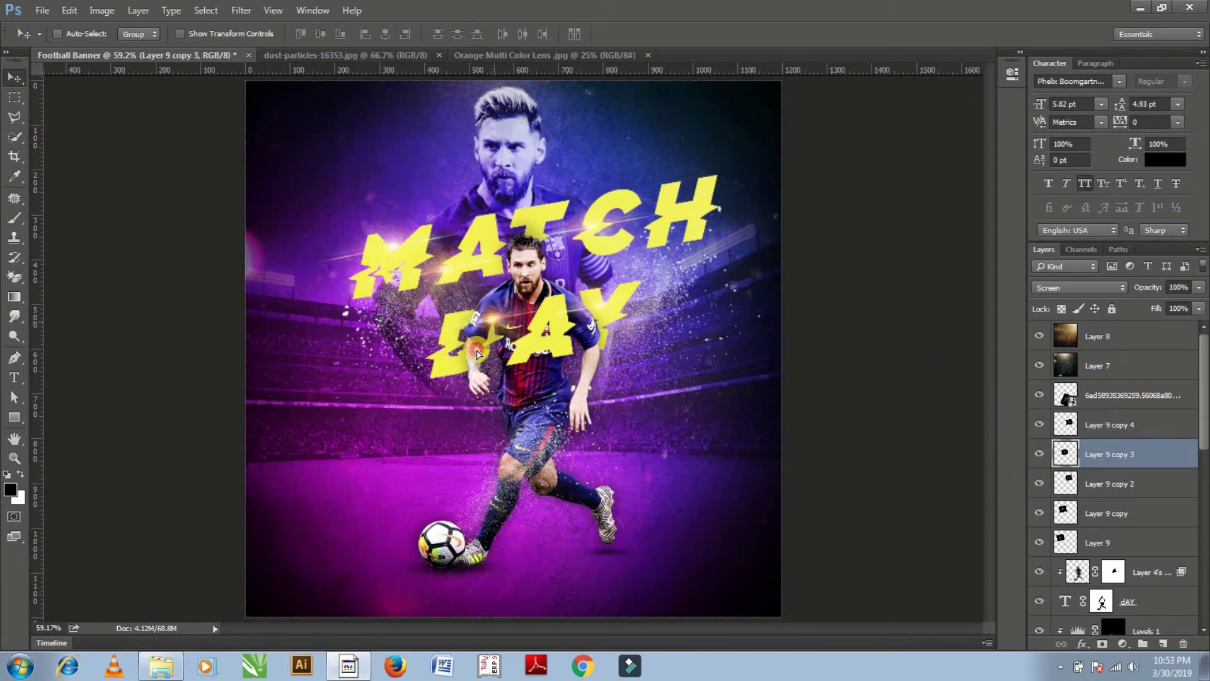
left_click_drag(400, 333, 442, 360)
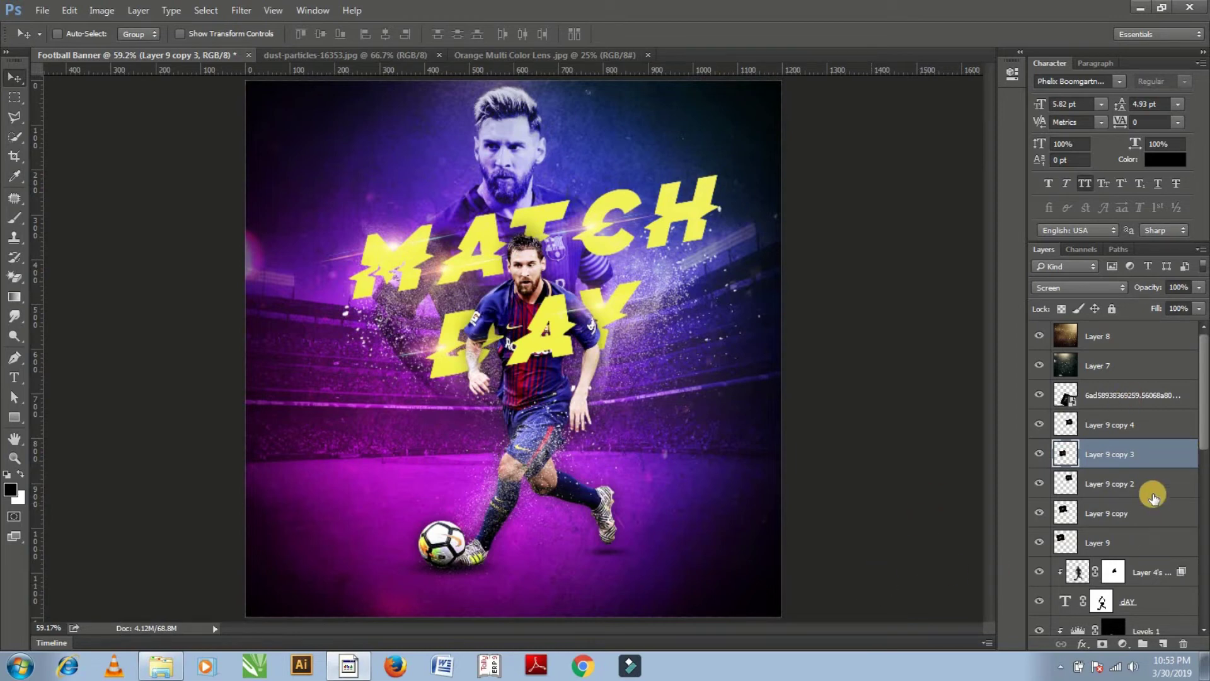
left_click(1112, 341)
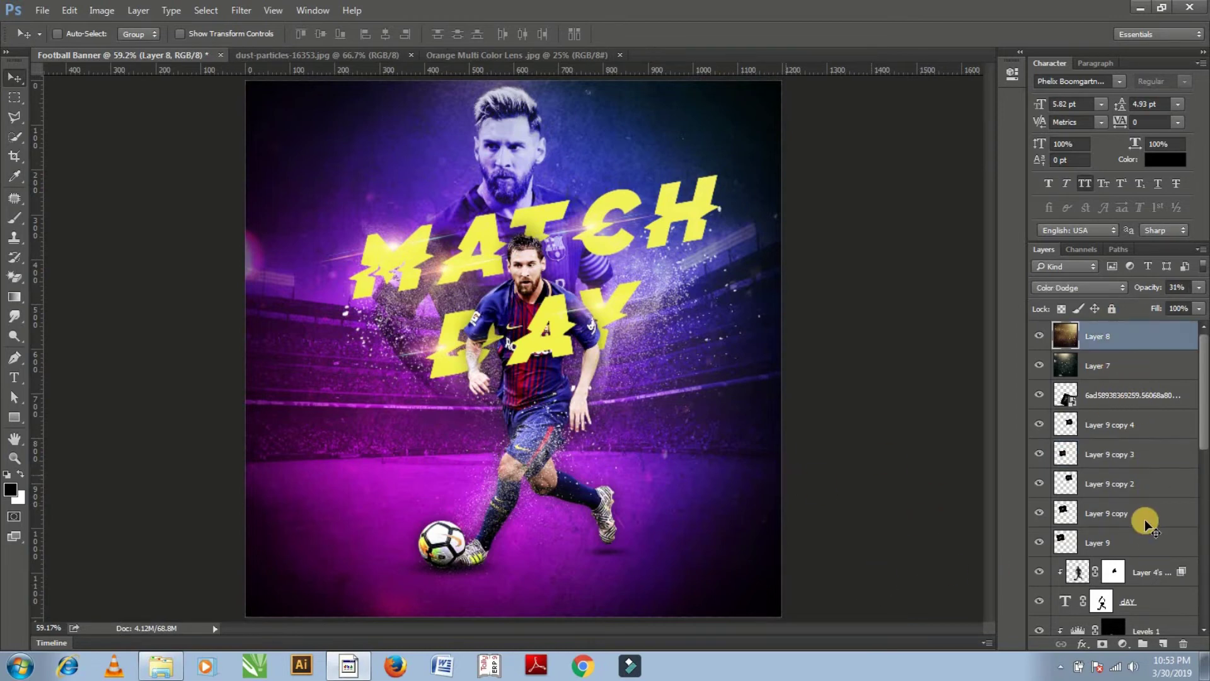
left_click(14, 378)
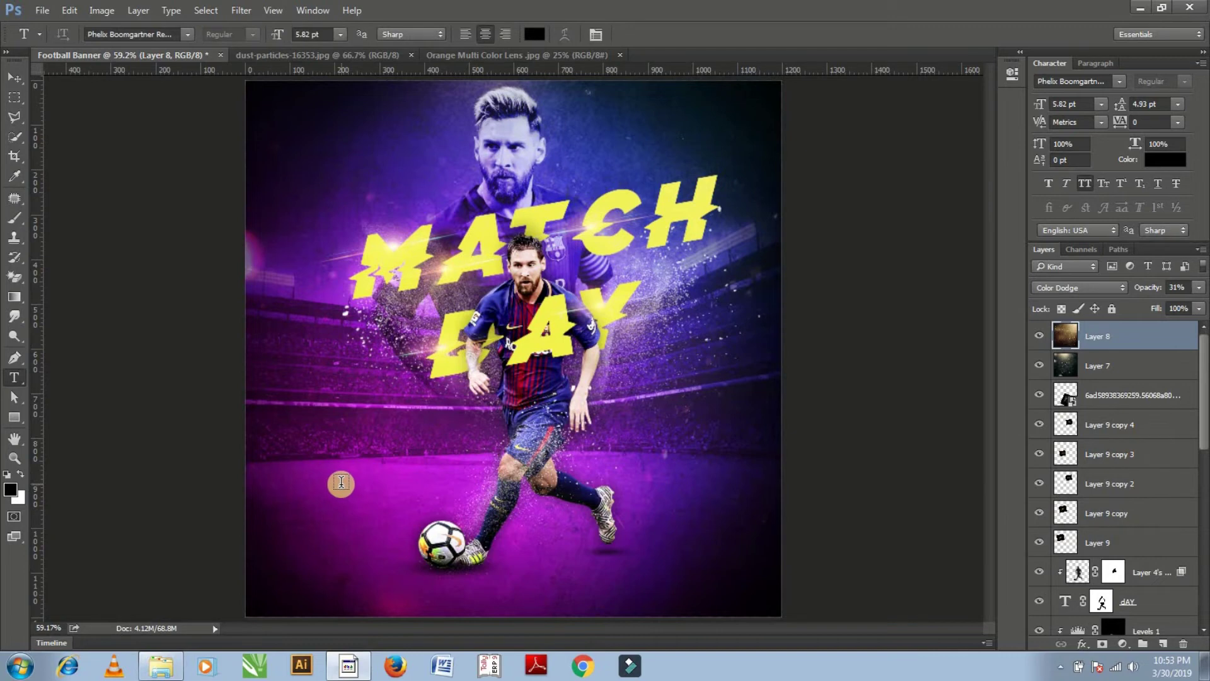
Type '24 MAR' at the lower left in Intro Rust G Base 2 Line
left_click(1066, 82)
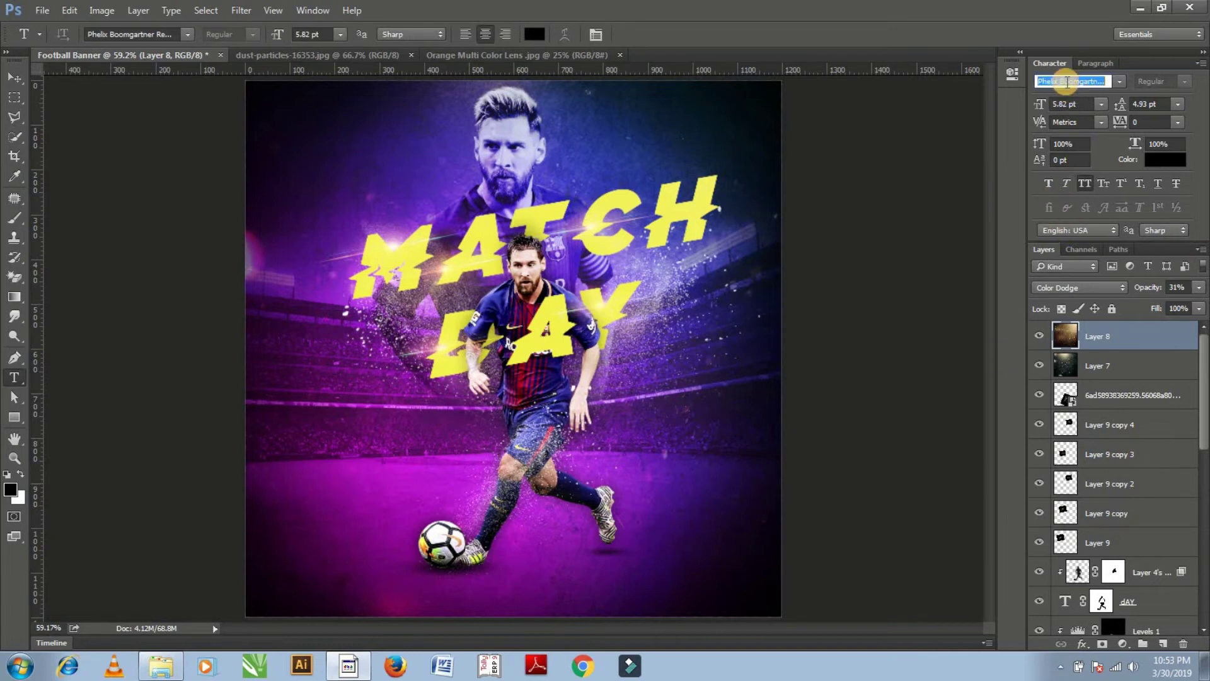
type("INTRO")
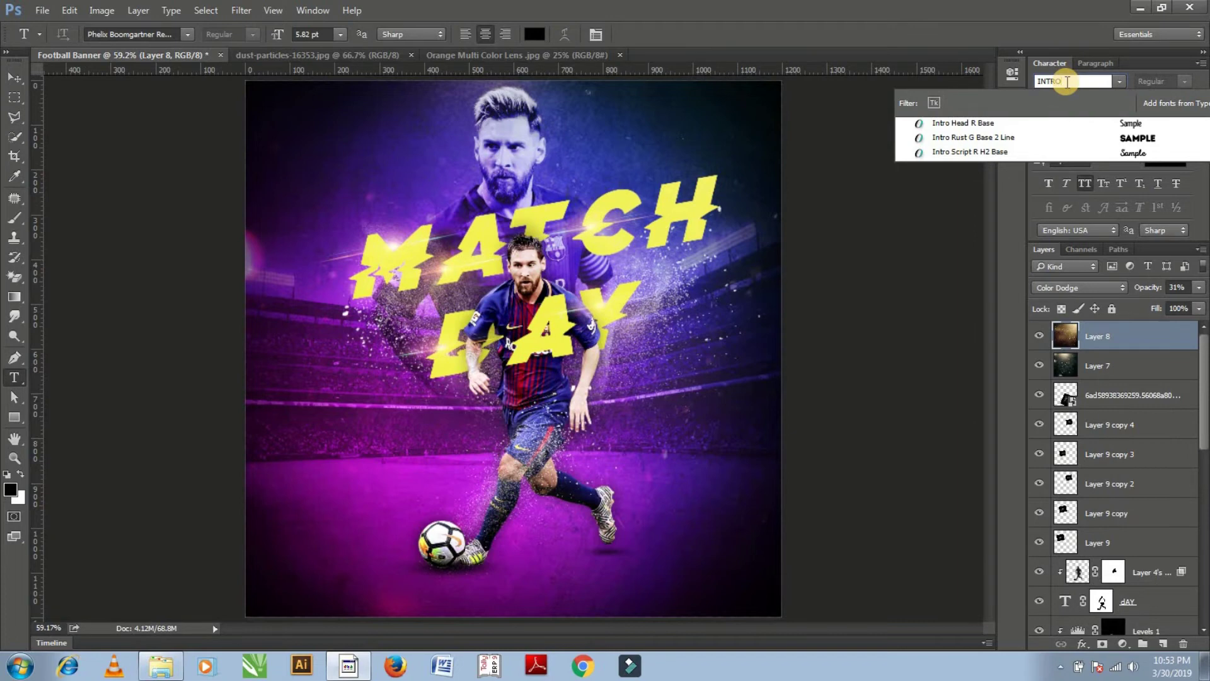
key("Down")
key("Down")
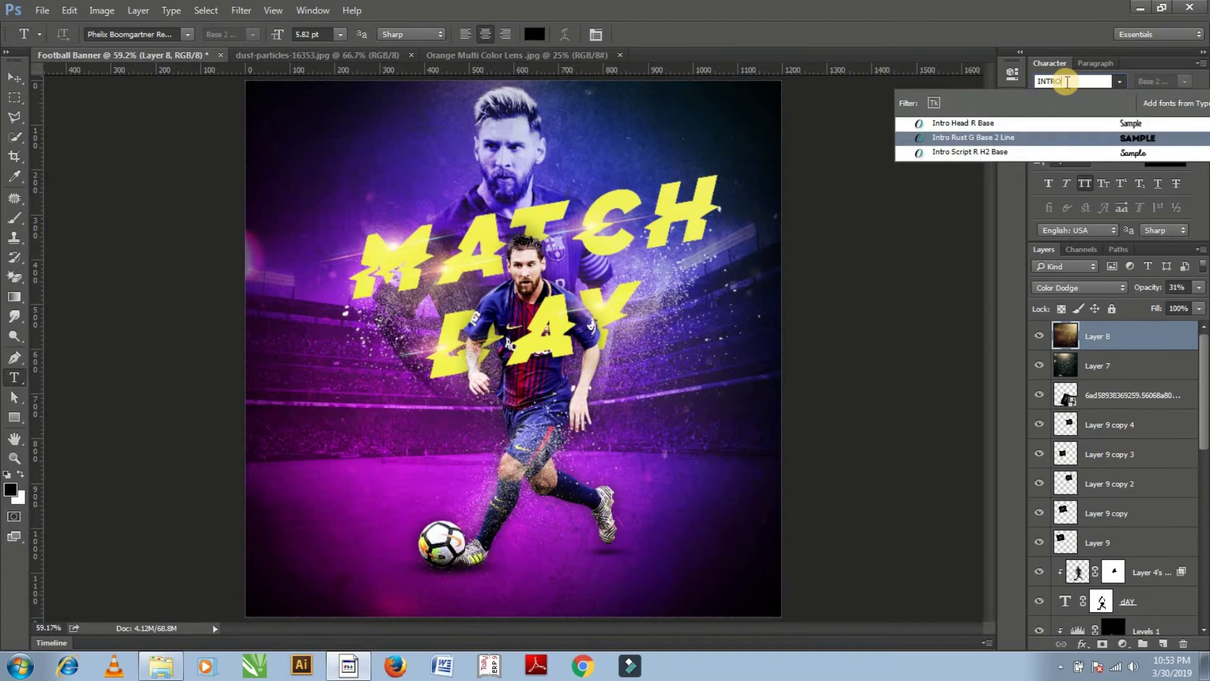
key("Return")
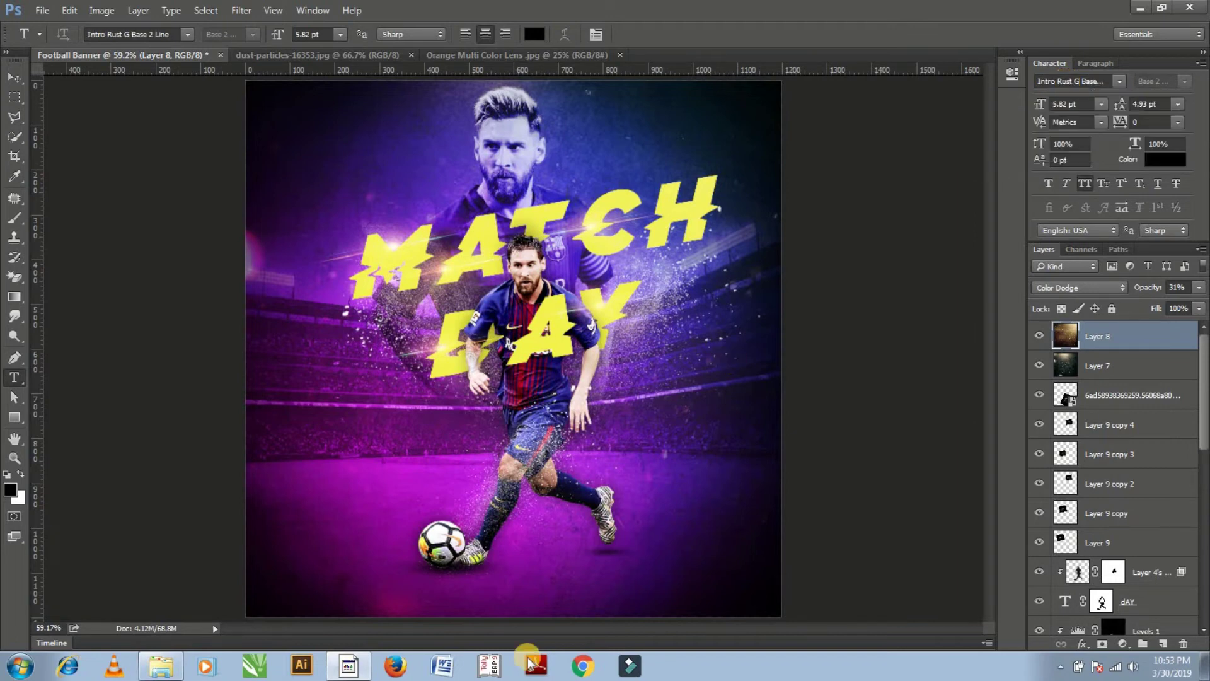
left_click(355, 483)
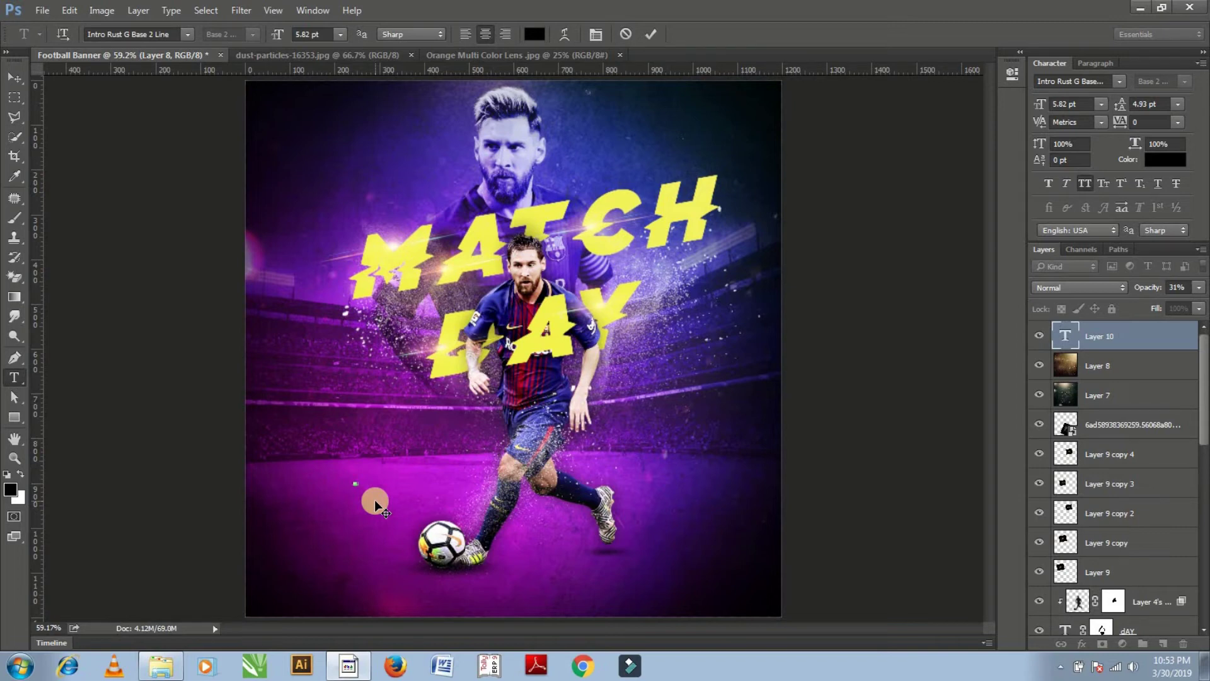
key("ctrl+Return")
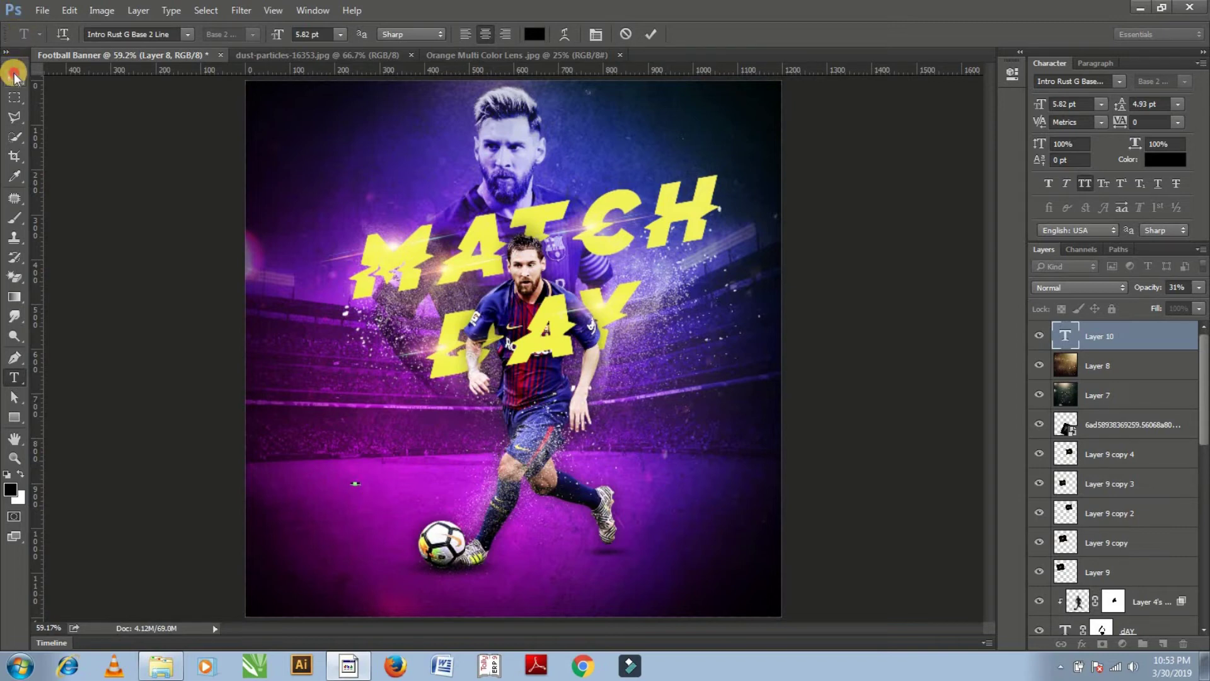
Enlarge the 24 MAR text beside the ball and stack a duplicate just beneath it
key("ctrl+t")
left_click_drag(363, 486, 442, 508)
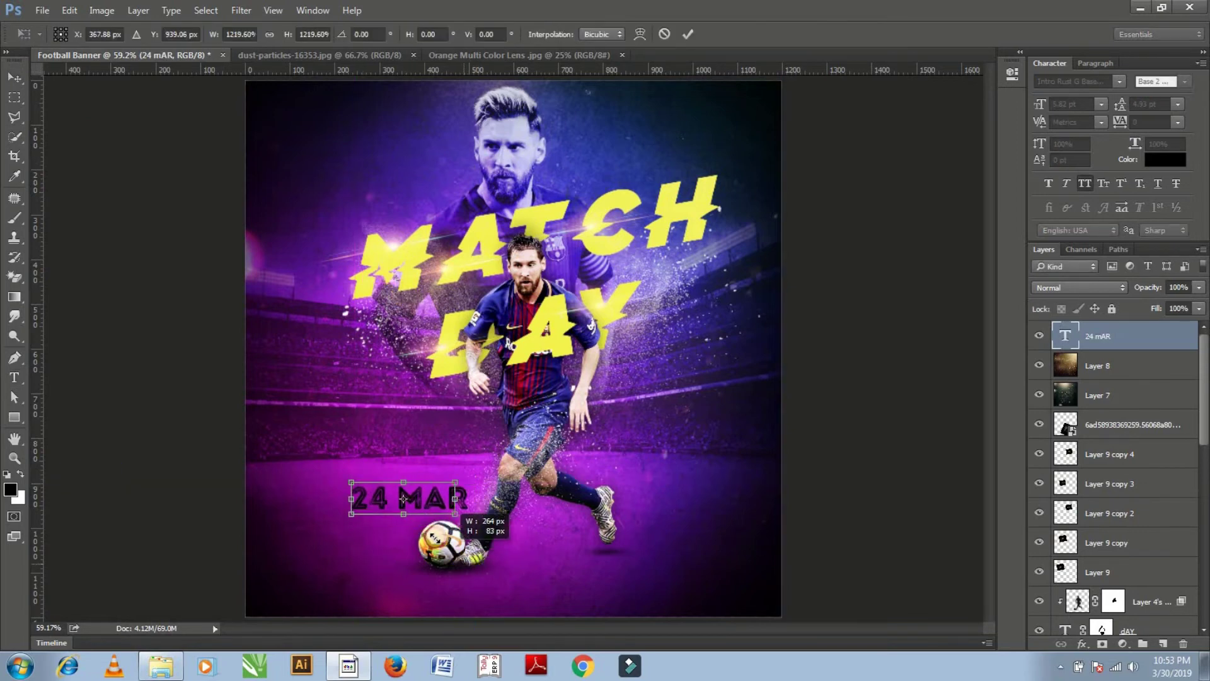
key("Return")
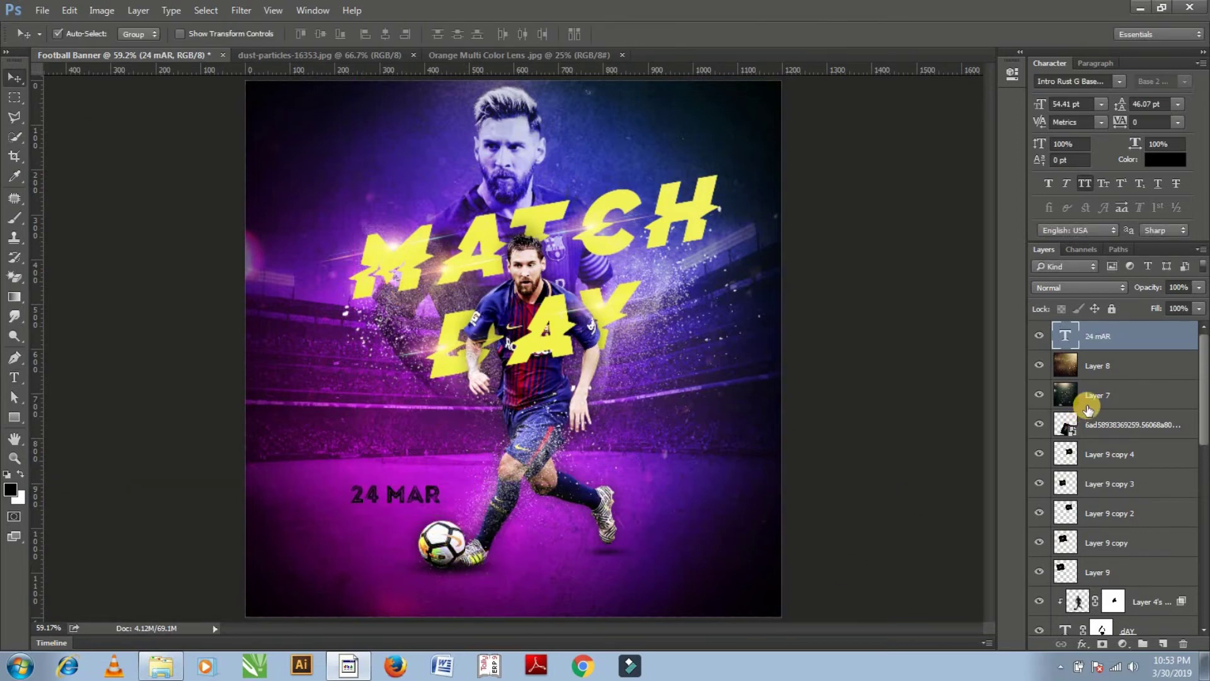
key("ctrl+j")
key("shift+Down")
key("shift+Down")
key("shift+Down")
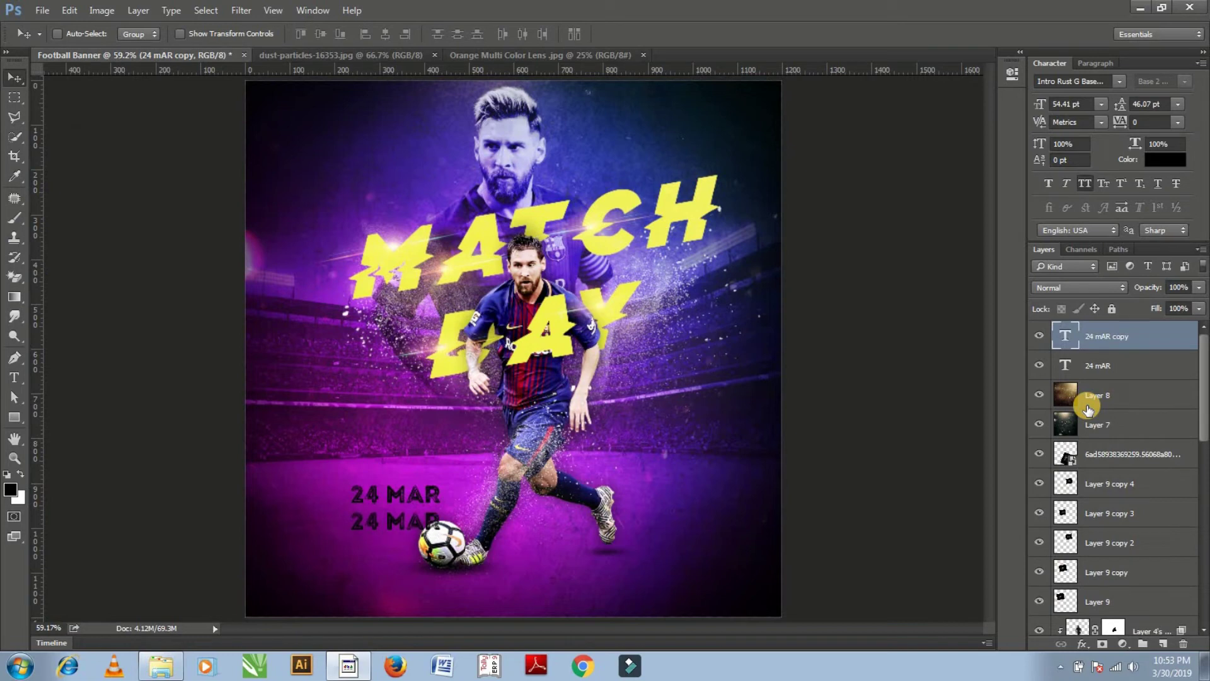
key("shift+Up")
key("shift+Up")
key("shift+Up")
key("shift+Down")
key("shift+Down")
key("shift+Down")
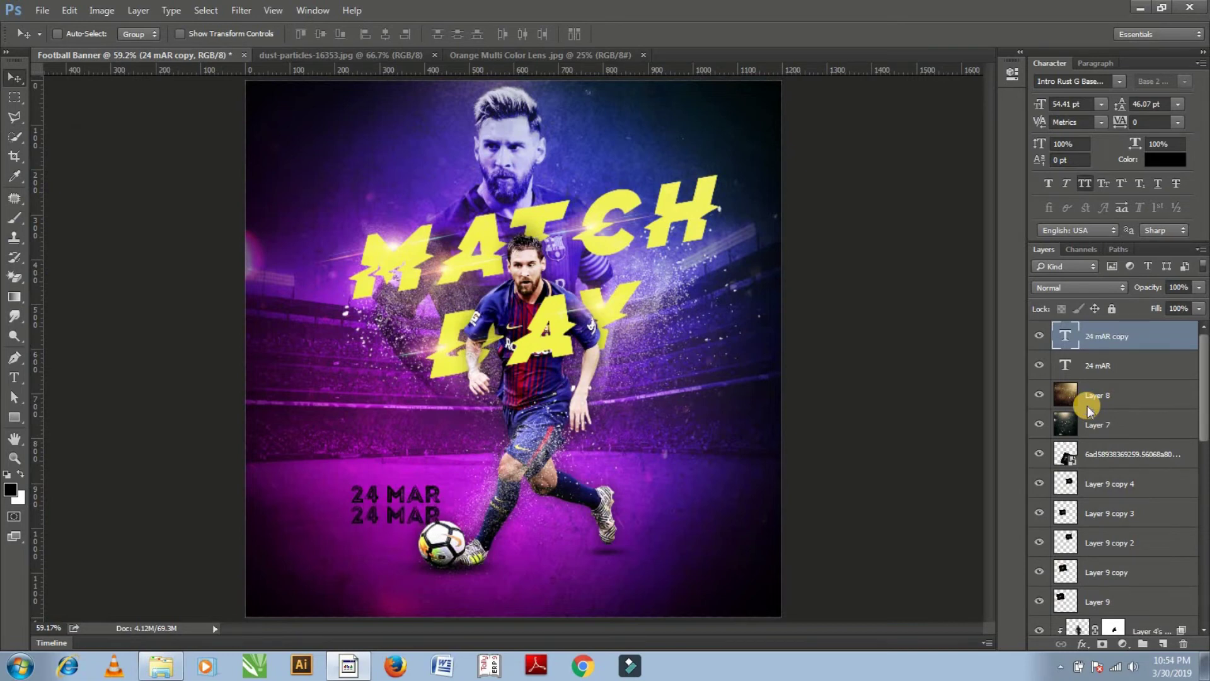
Change the duplicate line to '2020', resize it, and nudge it below 24 MAR
double_click(1065, 335)
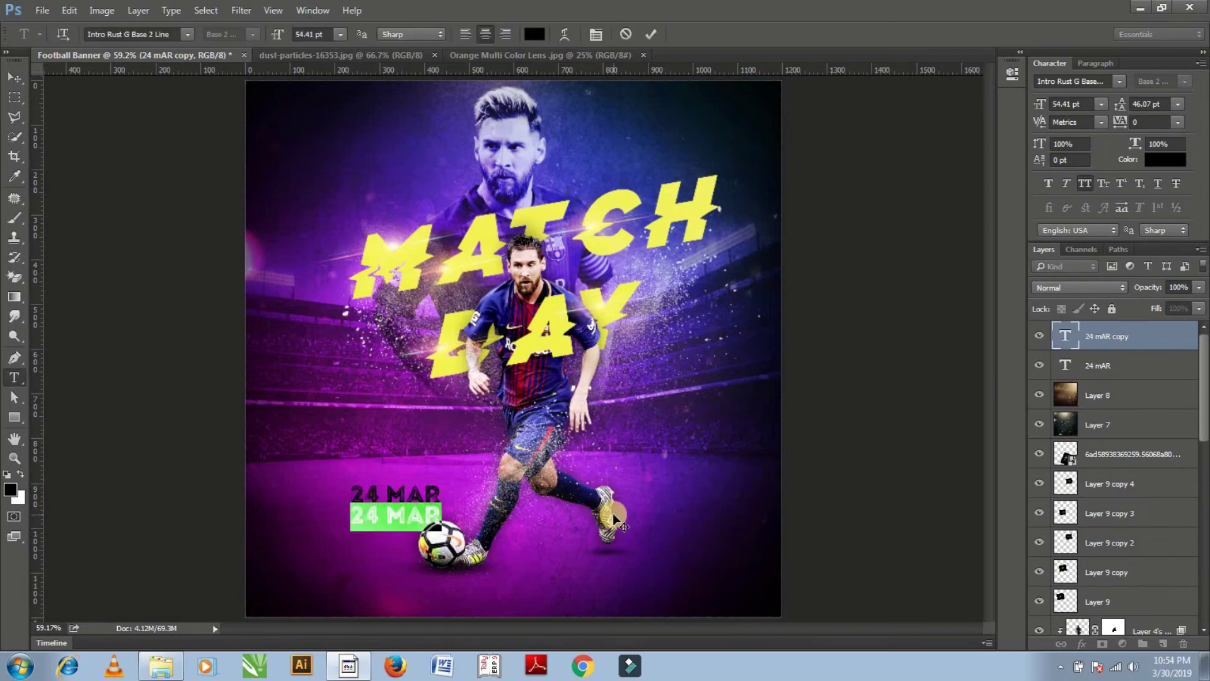
type("2020")
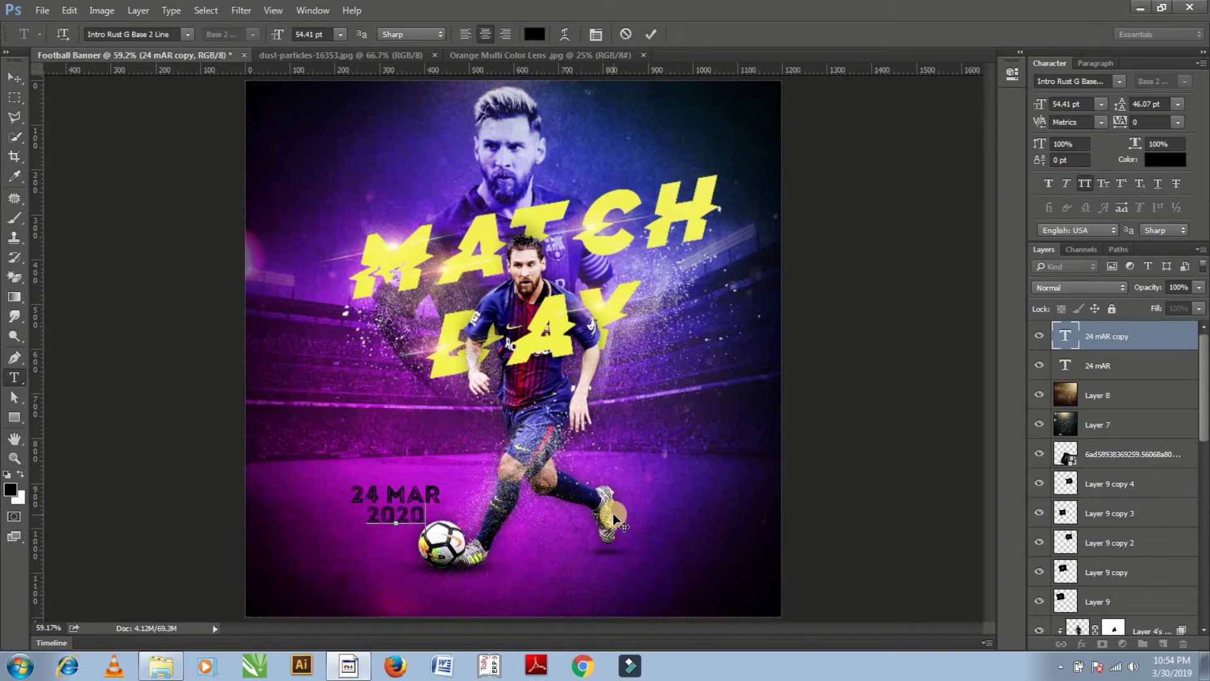
left_click_drag(366, 516, 446, 518)
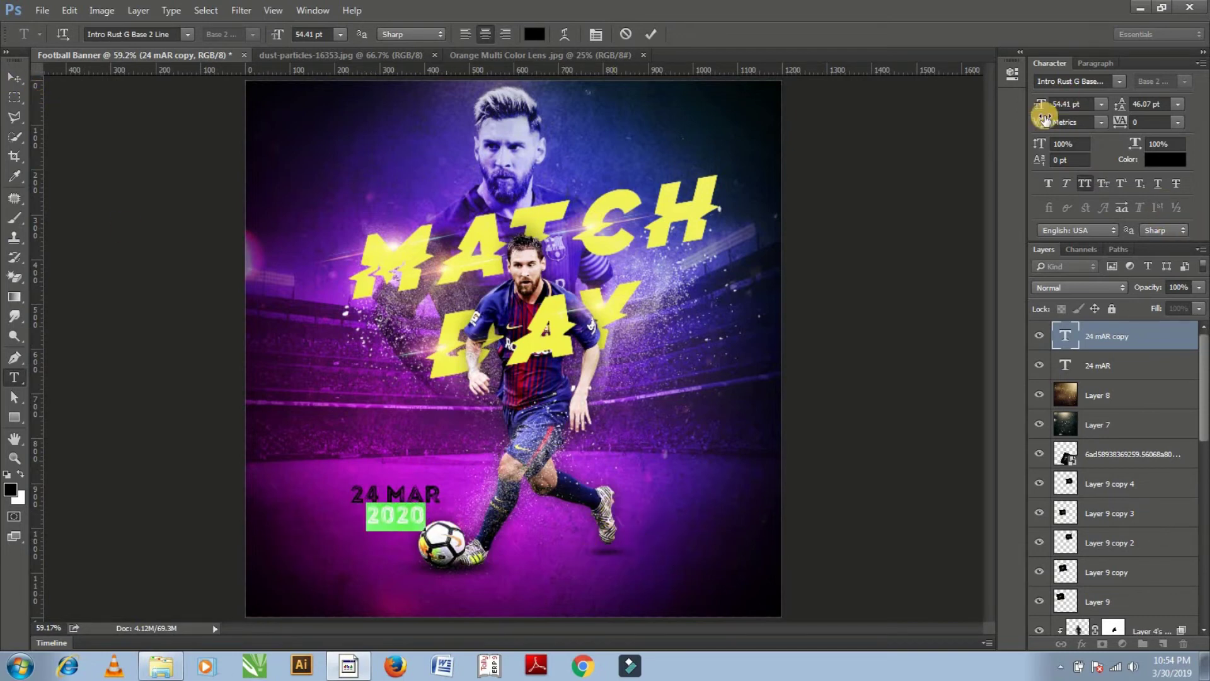
left_click_drag(1039, 104, 1065, 104)
key("v")
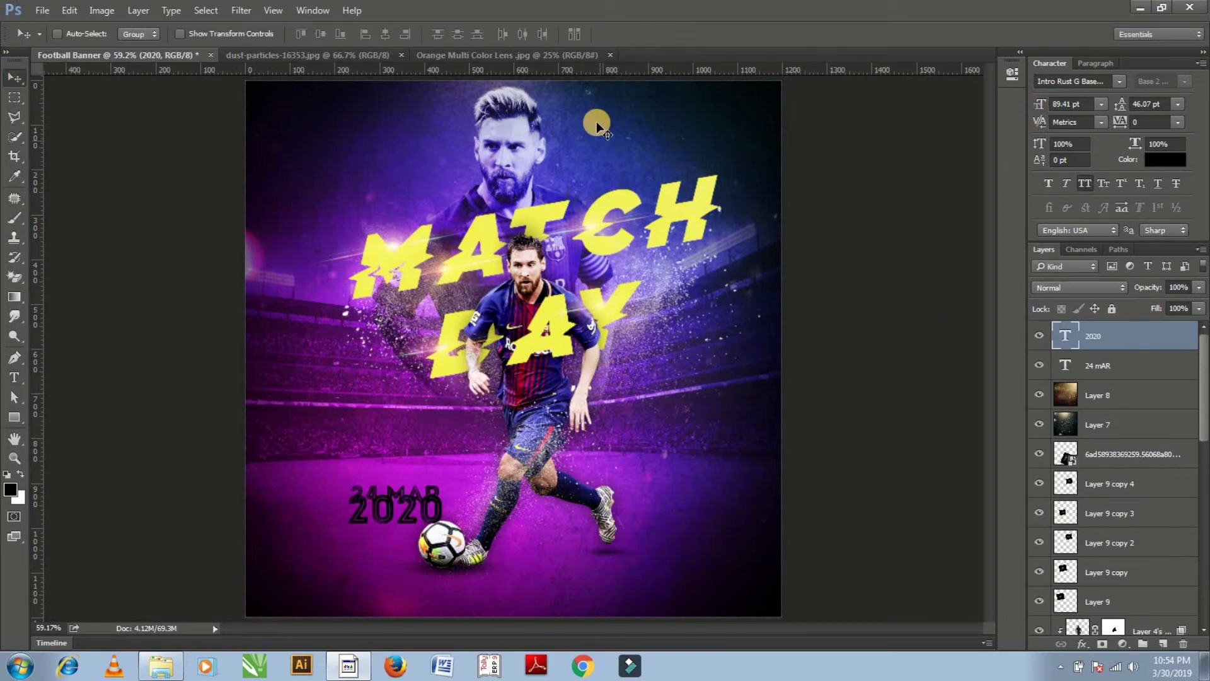
key("shift+Down")
key("shift+Down")
key("shift+Down")
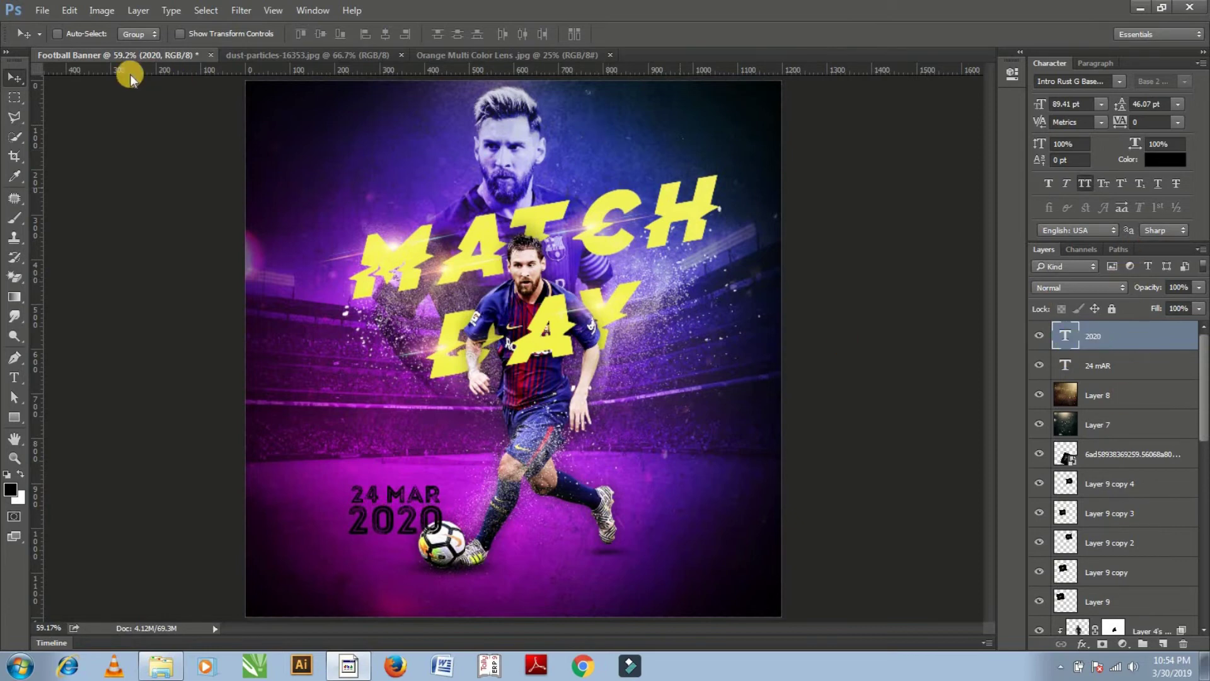
Duplicate the 2020 line, edit the copy to 'SUNDAY', and place it under 2020
key("ctrl+j")
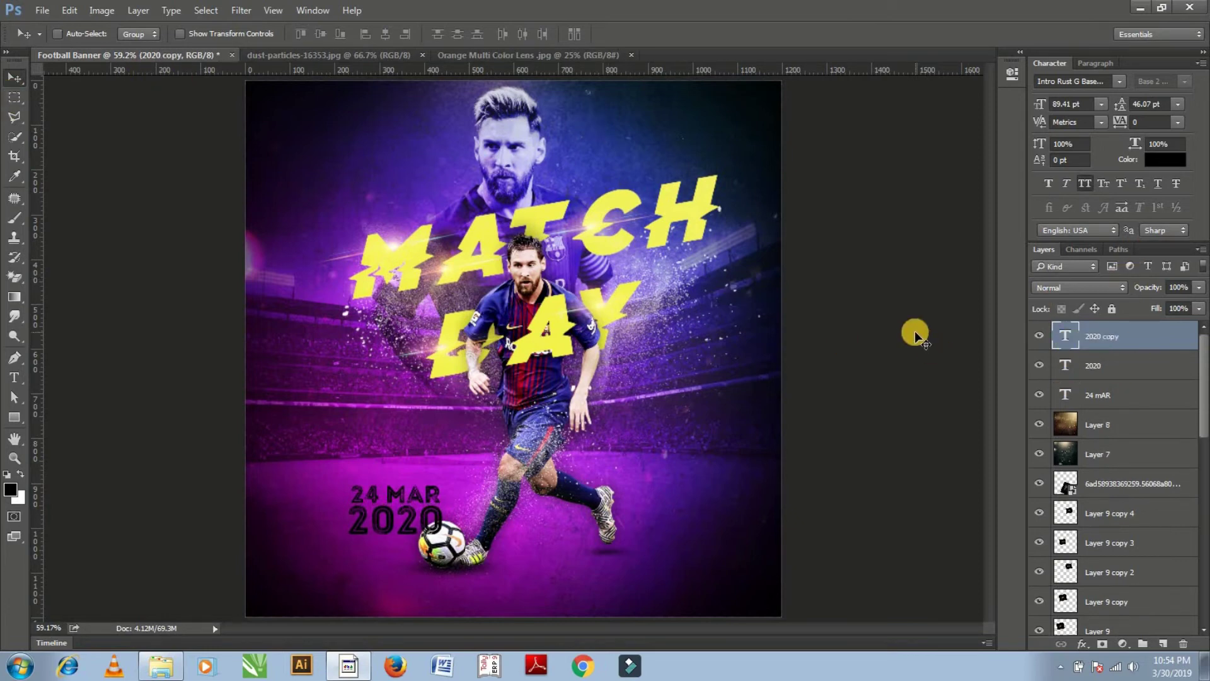
key("shift+Down")
key("shift+Down")
key("shift+Down")
key("shift+Down")
key("shift+Down")
key("shift+Down")
key("shift+Down")
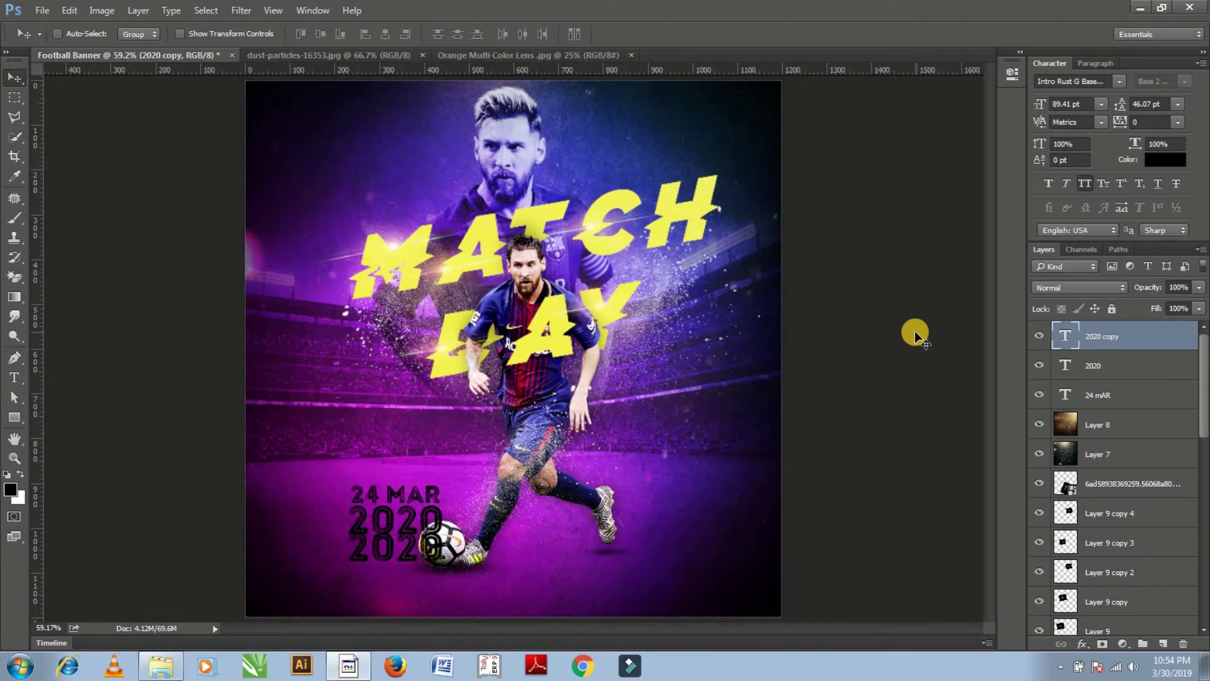
key("shift+Down")
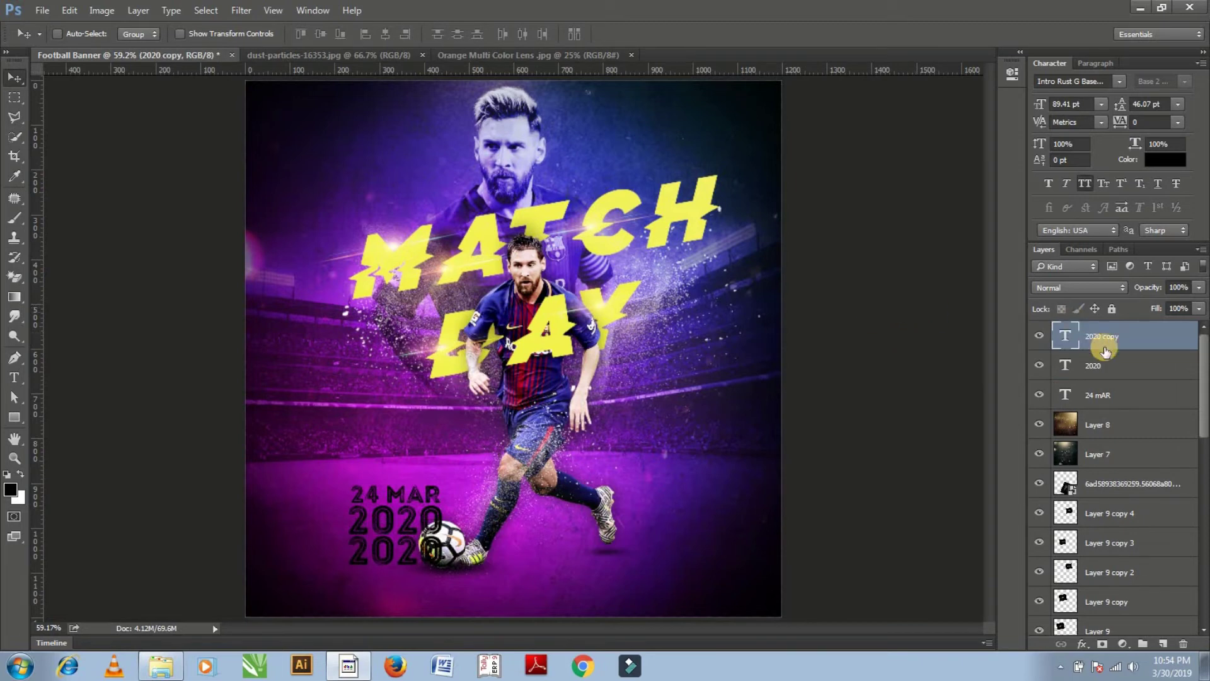
double_click(1063, 343)
type("S")
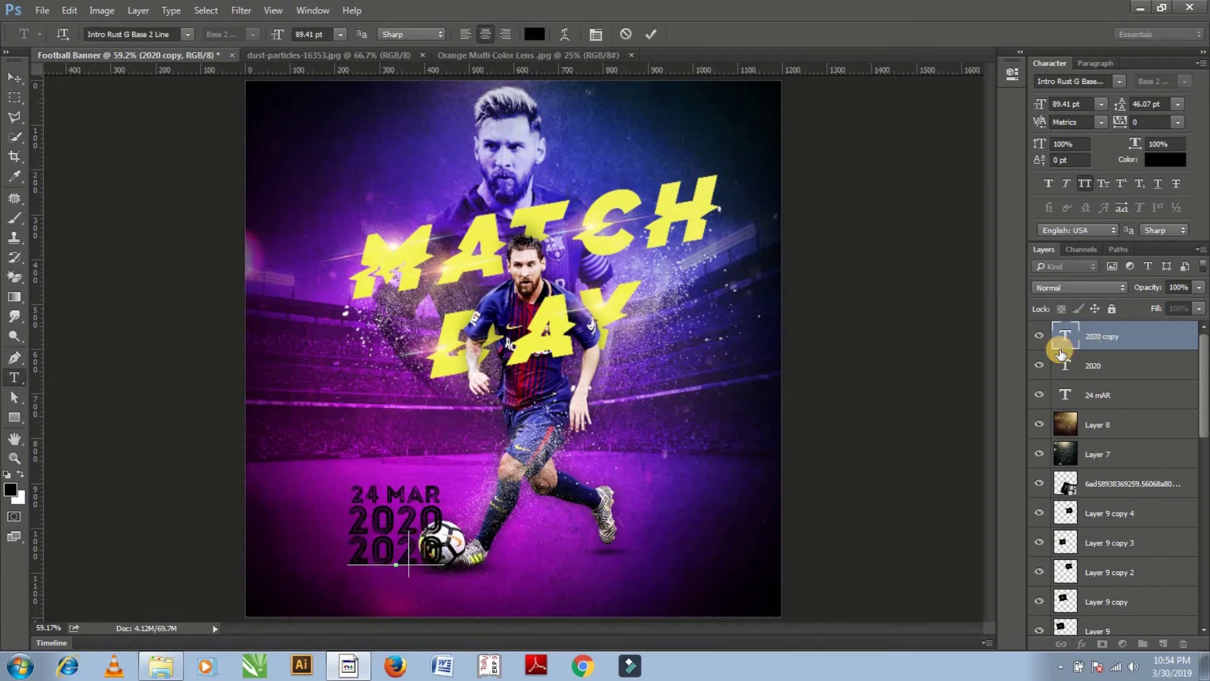
type("UNDA")
left_click(1061, 352)
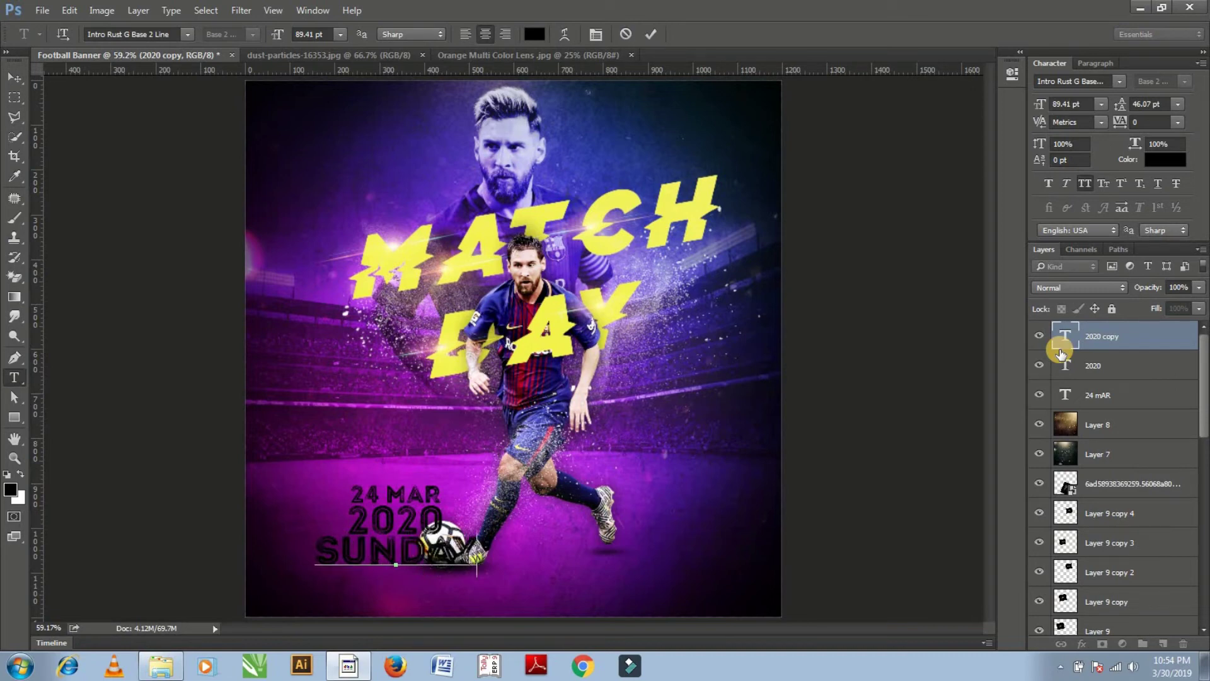
key("v")
left_click_drag(474, 543, 460, 583)
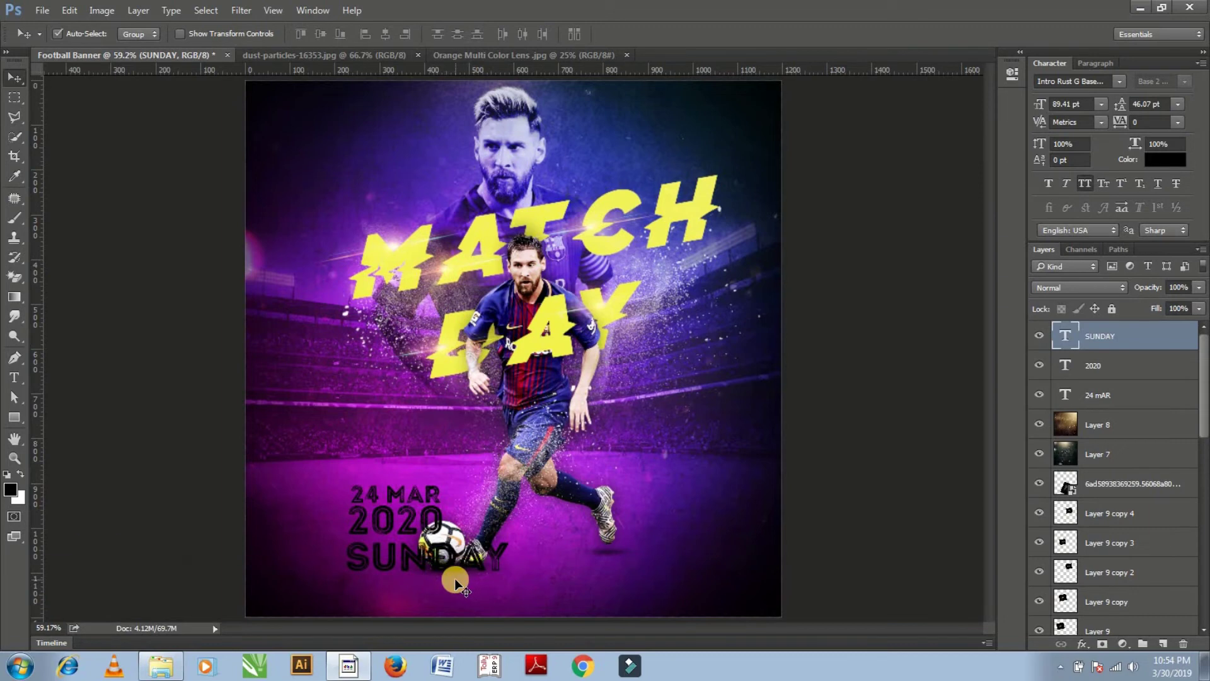
Scale SUNDAY to 58% and move the three-line date block to the bottom-left corner
key("ctrl+t")
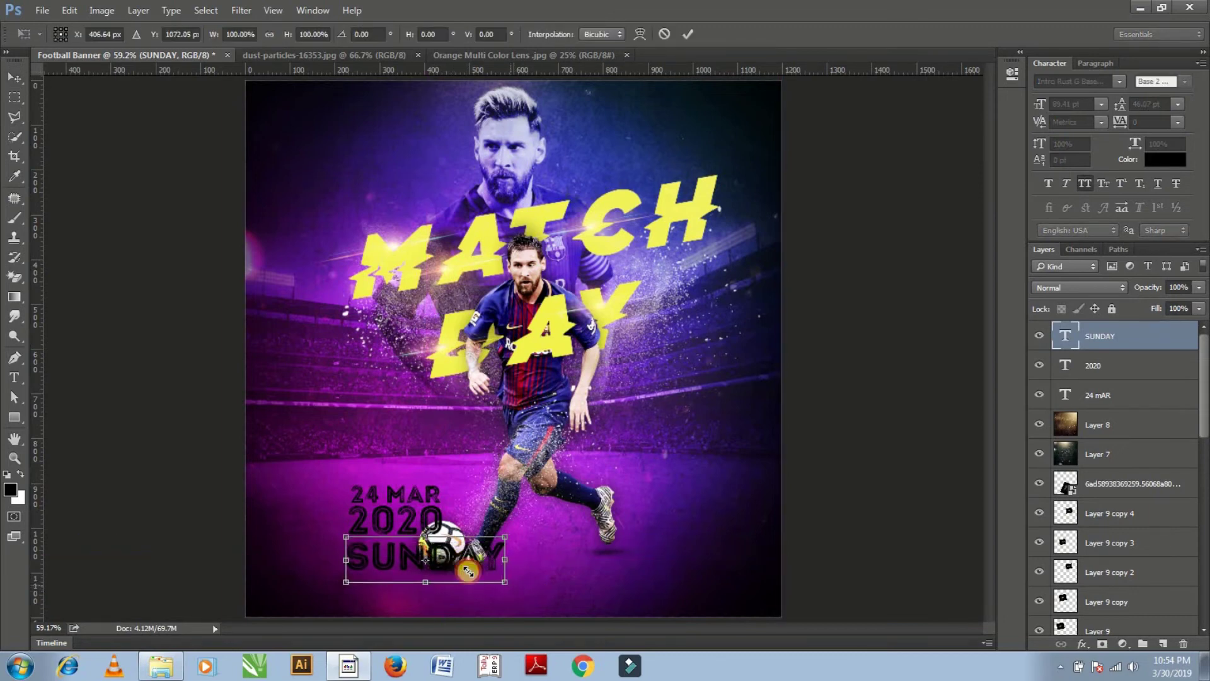
left_click_drag(468, 571, 439, 563)
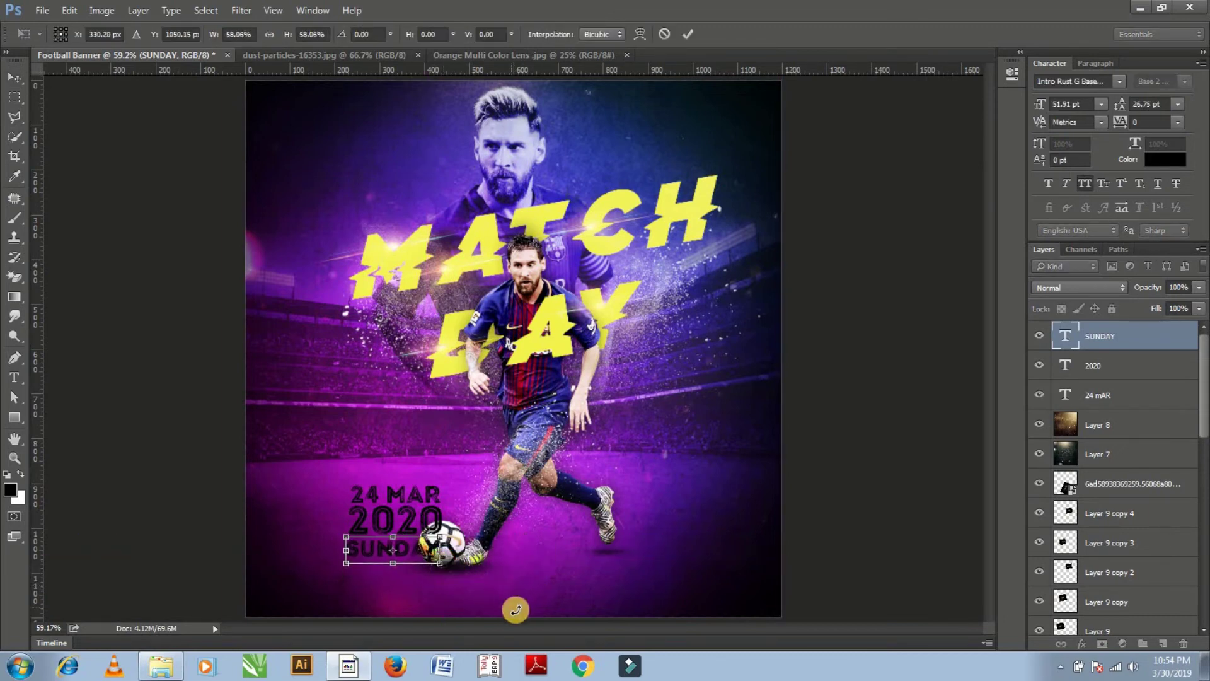
key("Return")
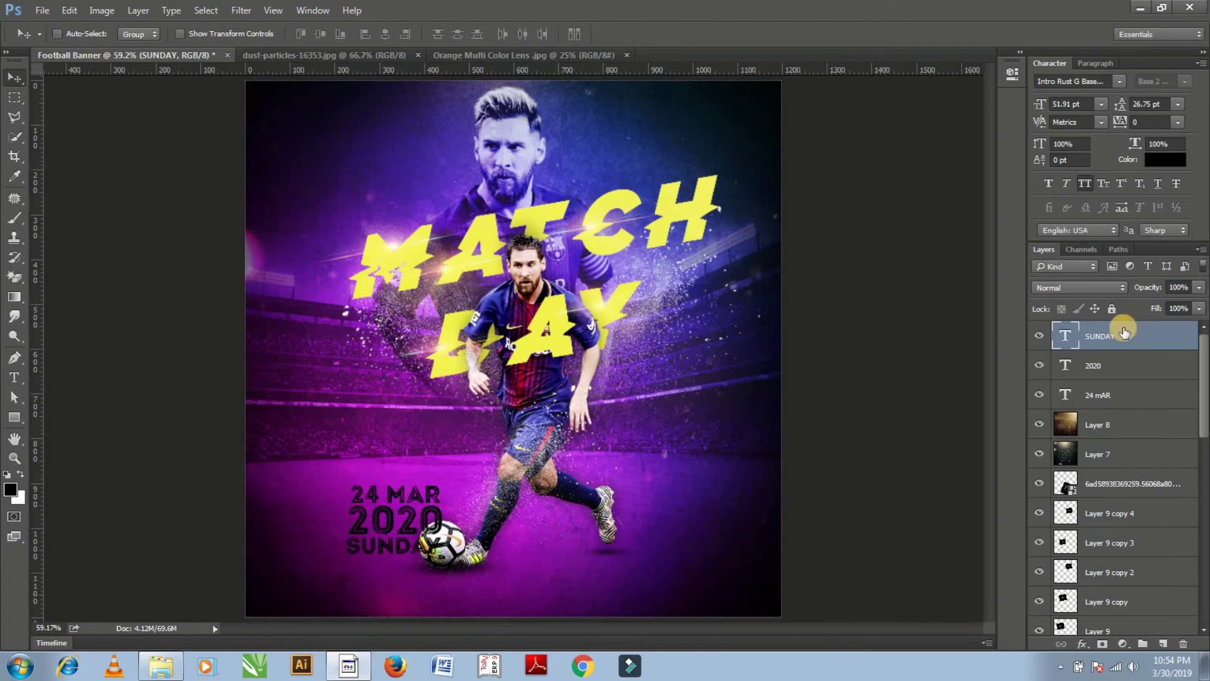
left_click(1135, 391, "shift")
left_click_drag(422, 526, 340, 577)
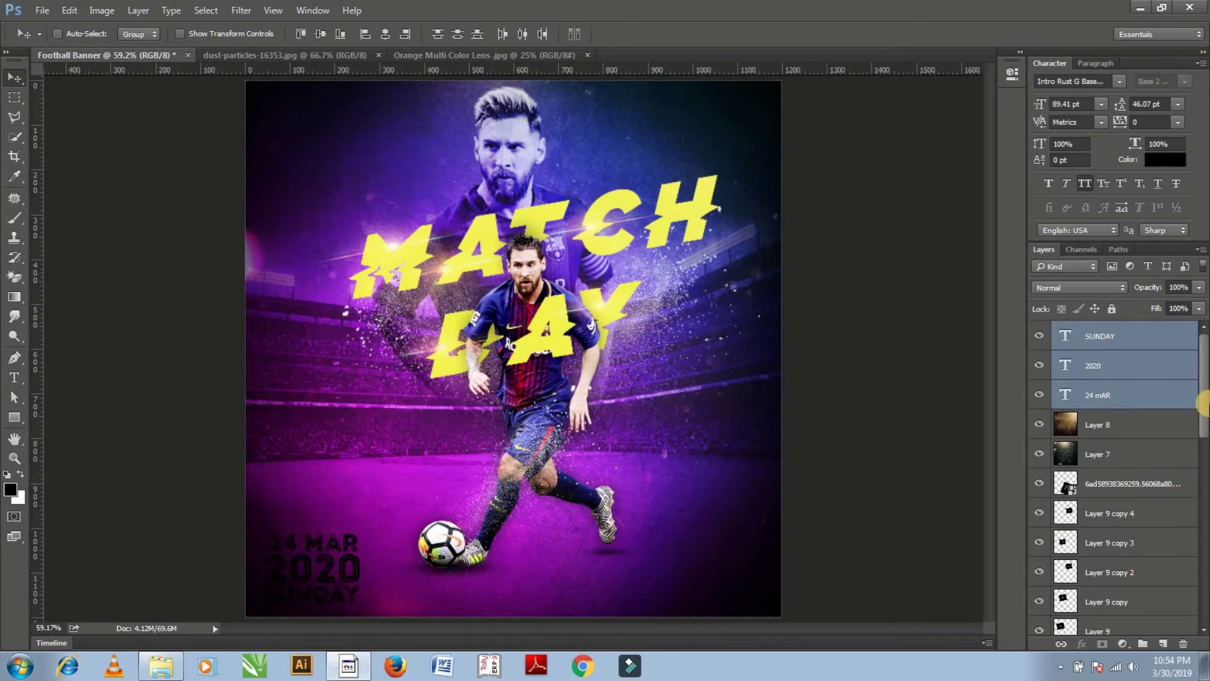
Color the 2020 text yellow (f4f350) via the Character panel
left_click(1110, 365)
left_click(1165, 160)
left_click(549, 316)
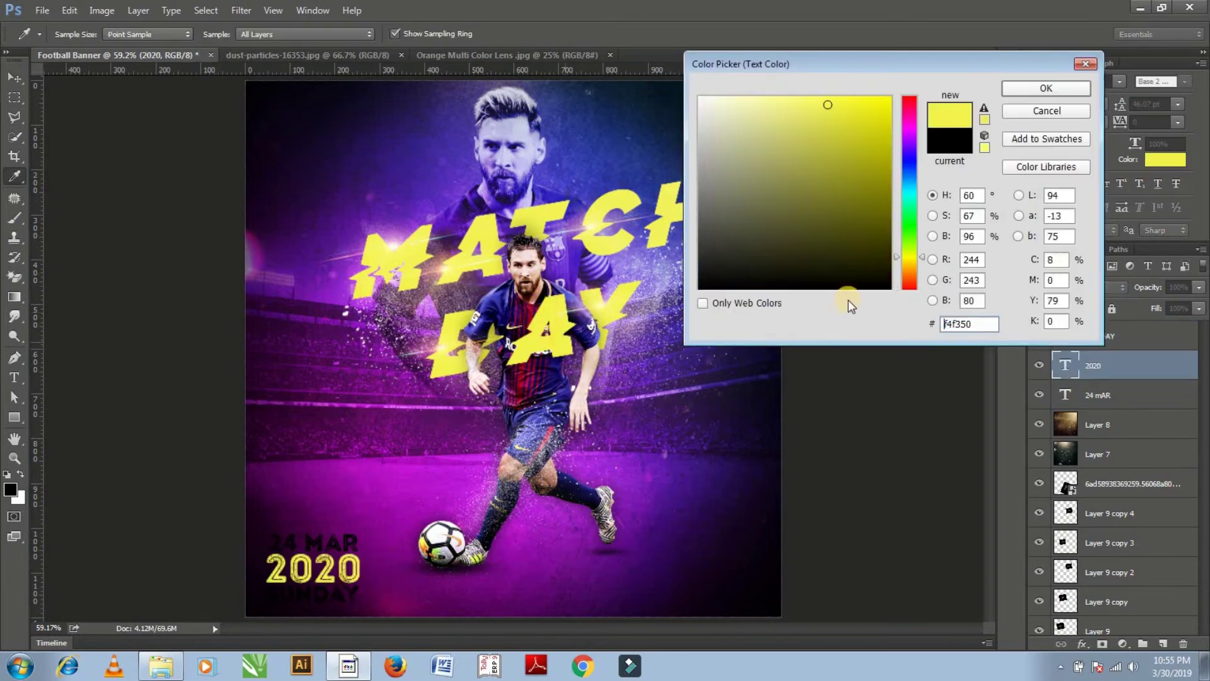
left_click(1081, 88)
Make the 24 MAR and SUNDAY lines white (ffffff)
left_click(1116, 337)
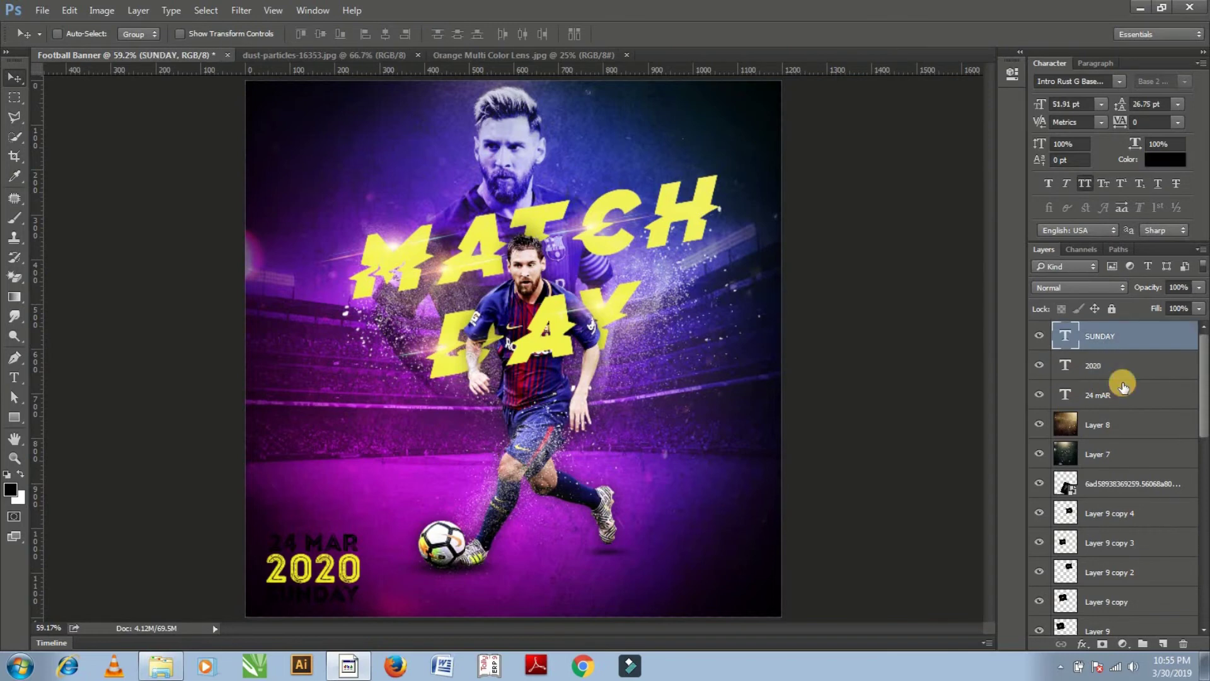
left_click(1116, 395)
left_click(1165, 159)
left_click_drag(757, 230, 700, 98)
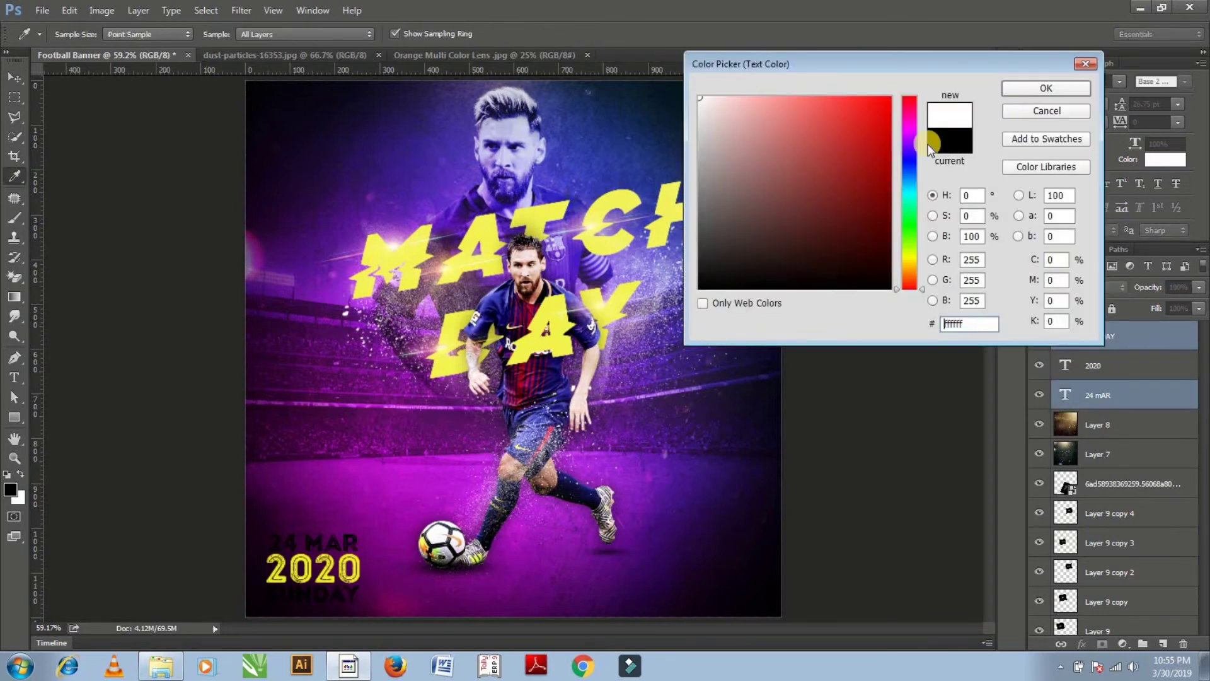
left_click(1046, 88)
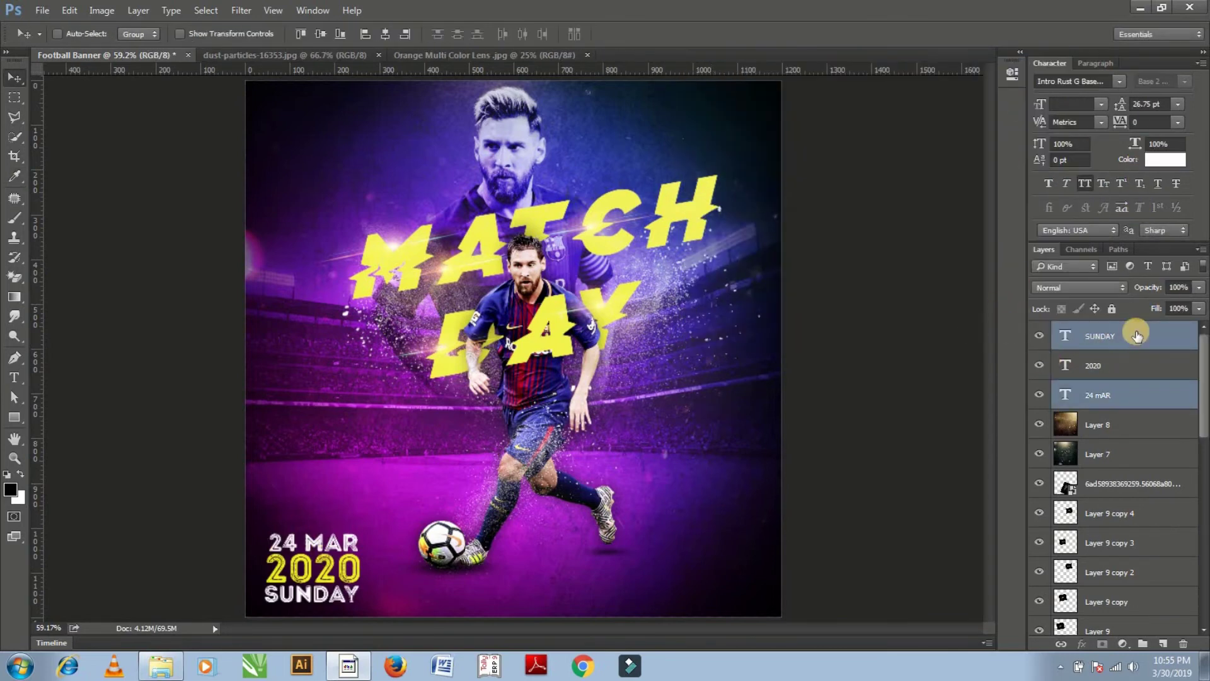
left_click(1125, 365)
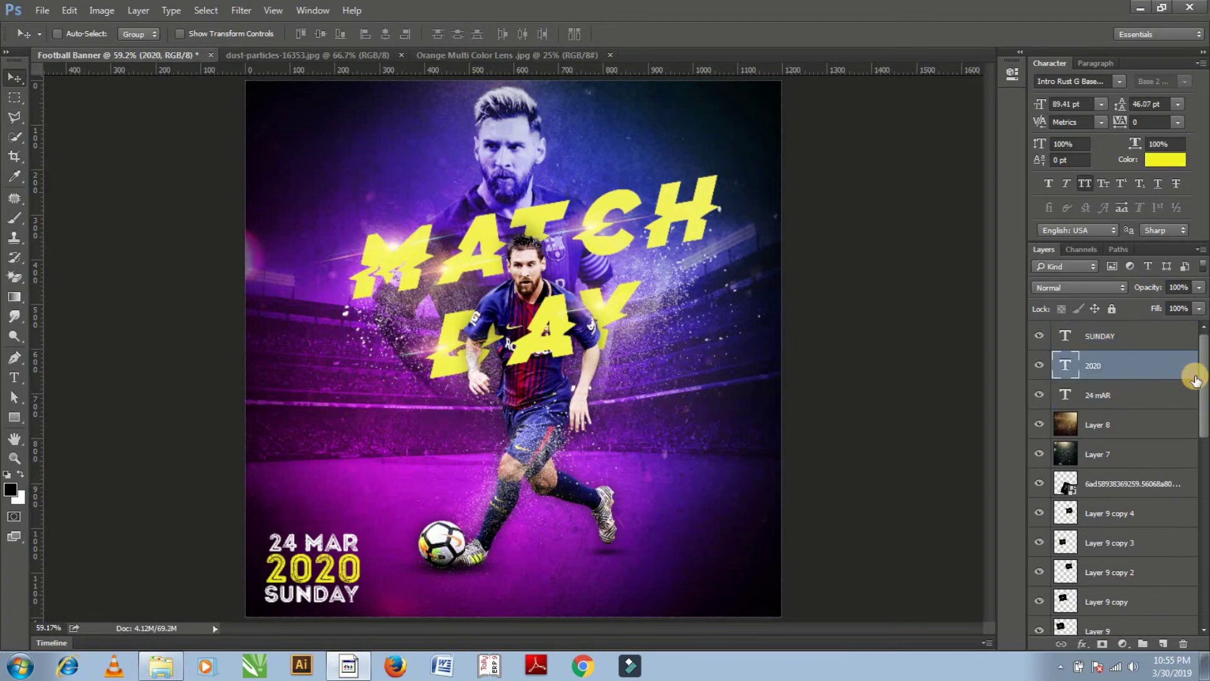
left_click(1097, 339)
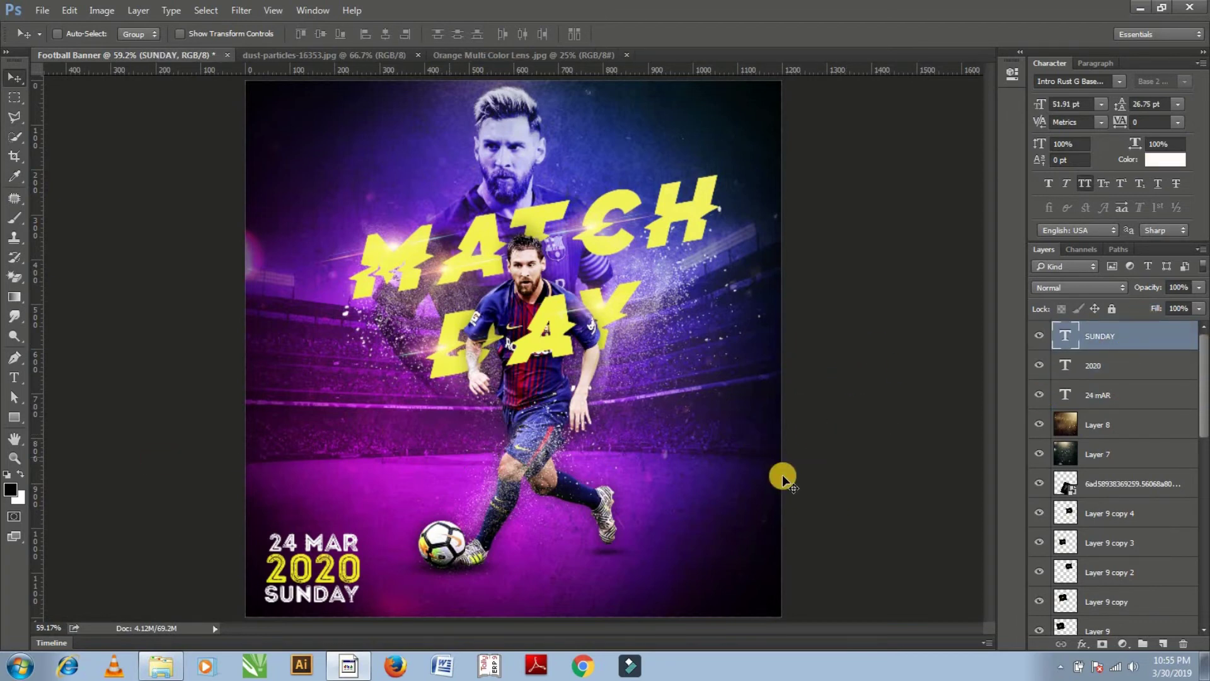
Duplicate the SUNDAY line, retype it as DELHI and place it bottom-right
key("ctrl+j")
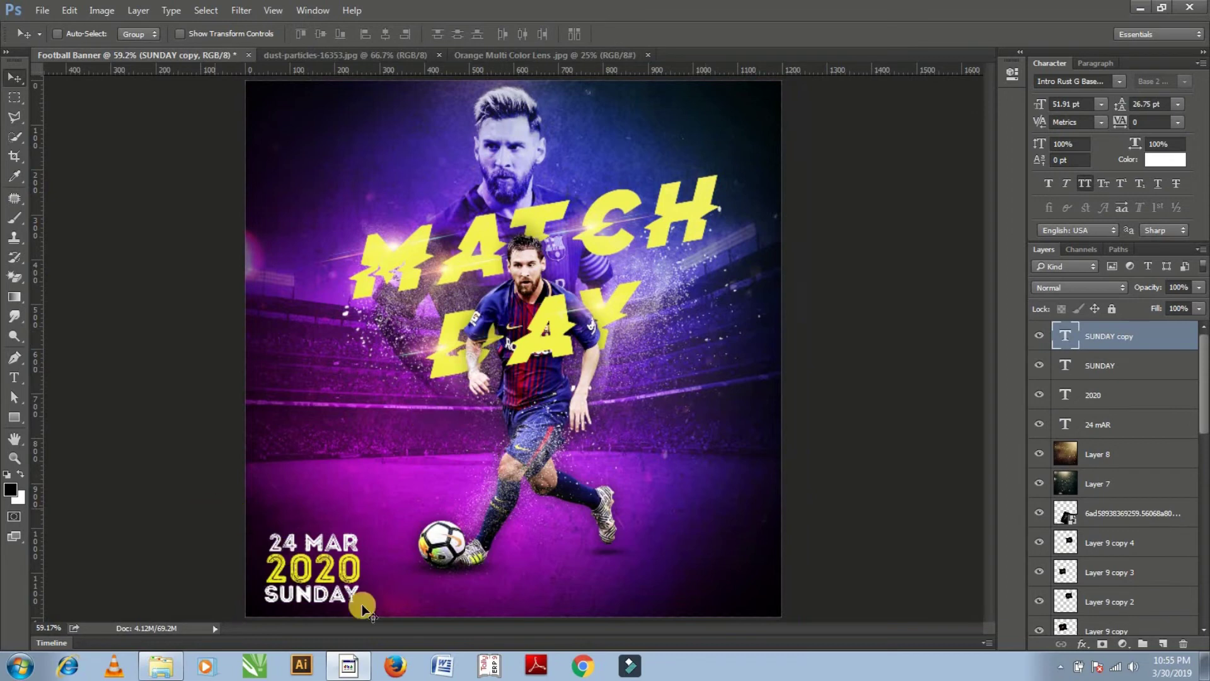
left_click_drag(363, 606, 721, 554)
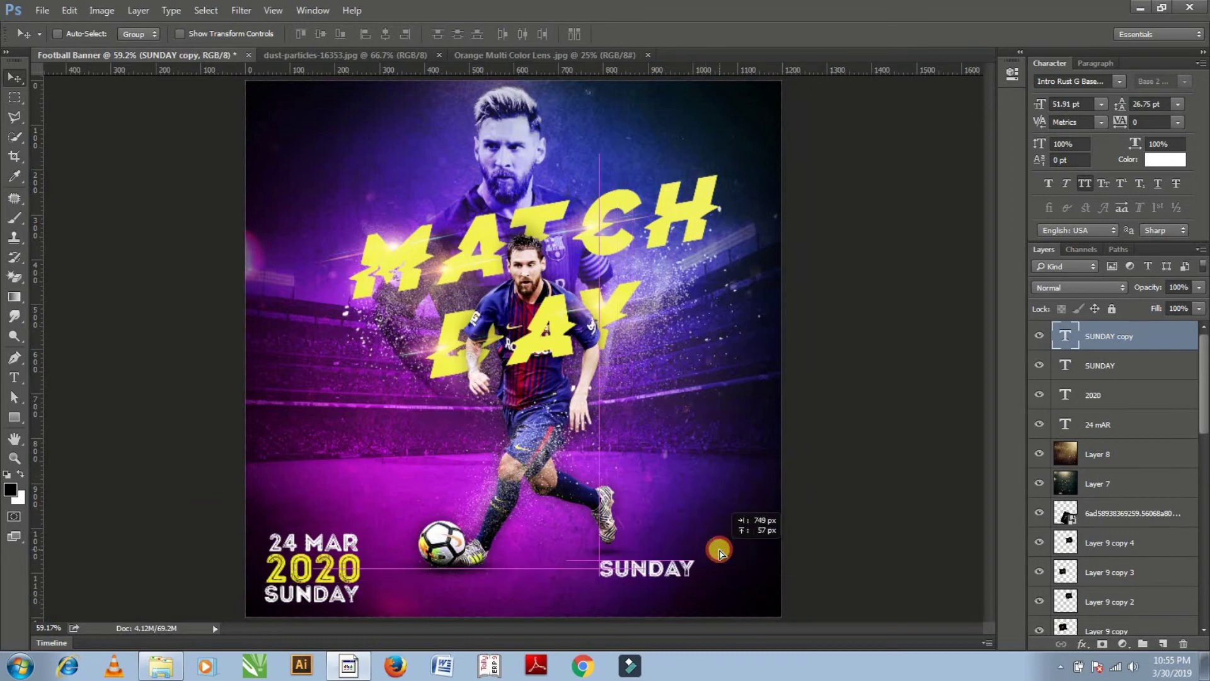
double_click(1066, 335)
type("DEL")
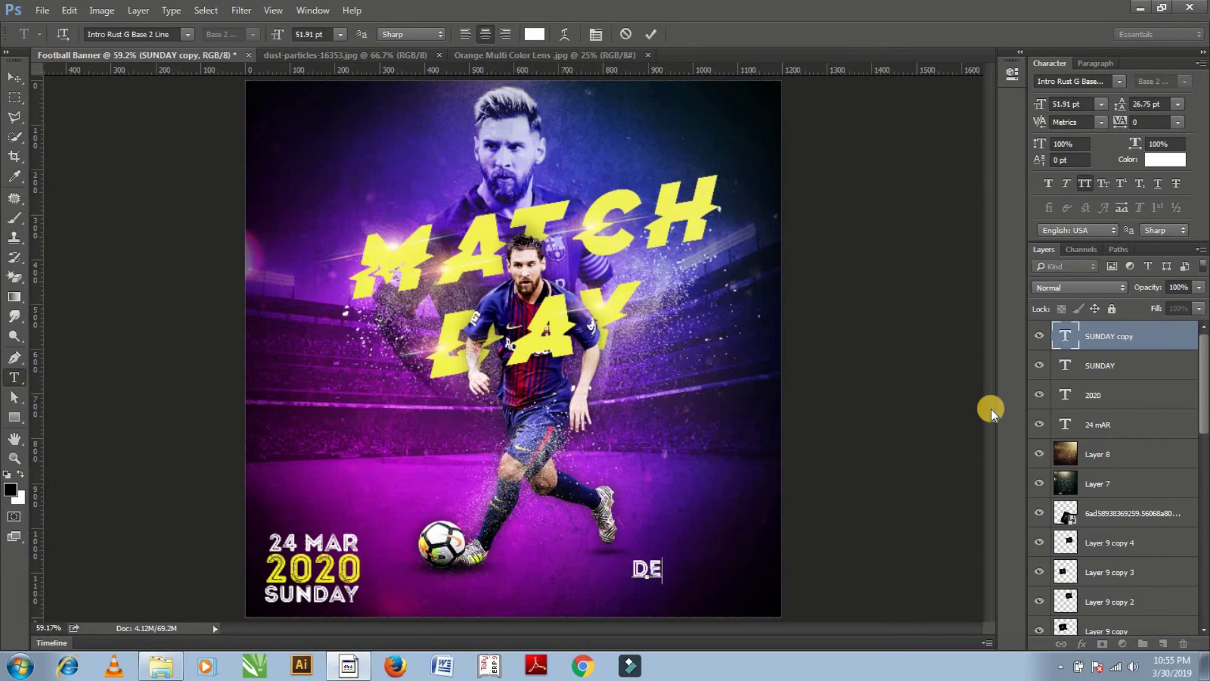
type("HI")
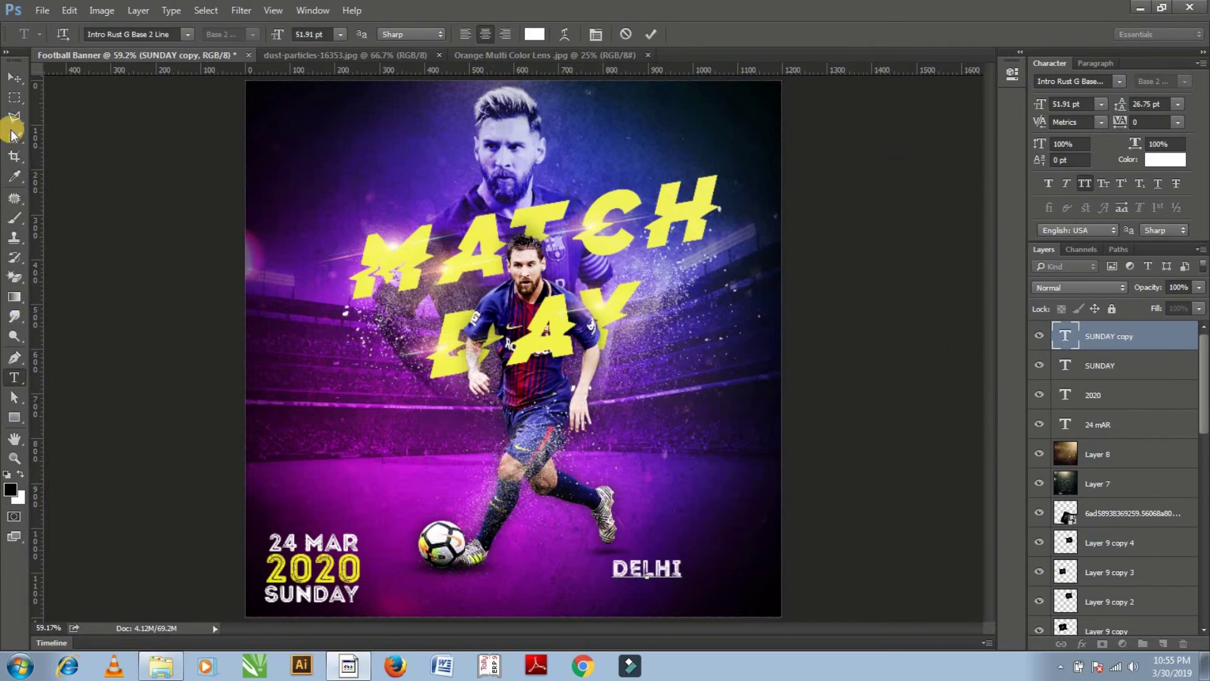
left_click(27, 87)
left_click_drag(666, 571, 688, 563)
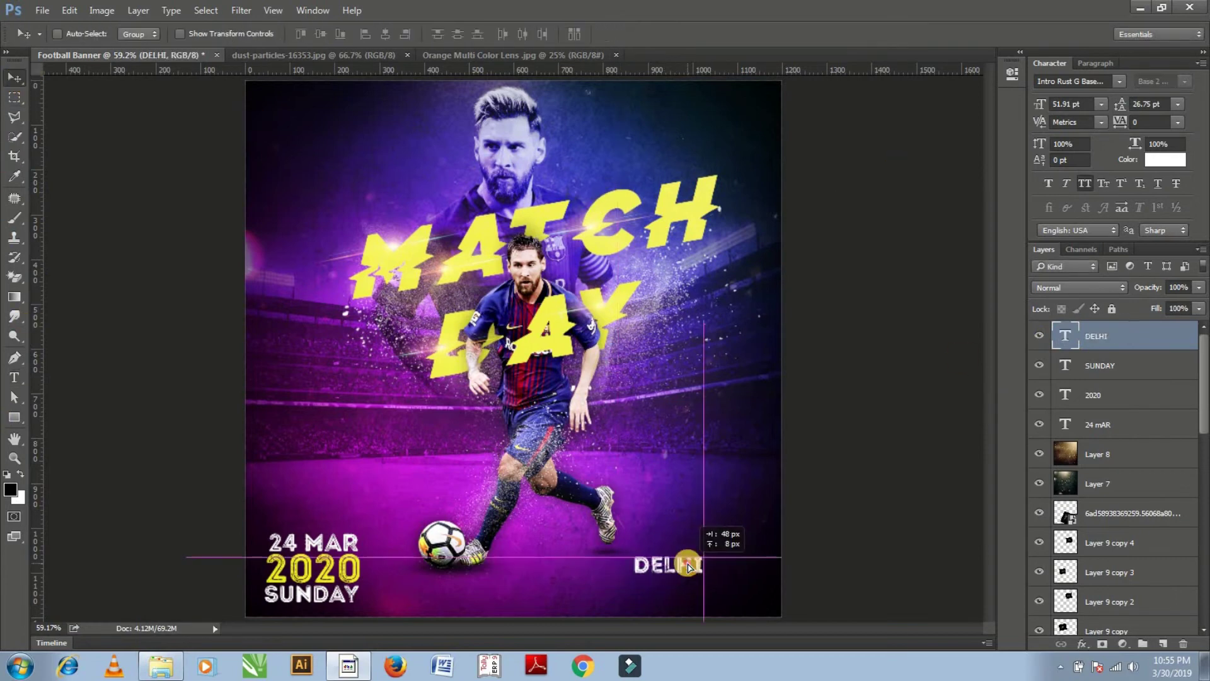
Duplicate DELHI below itself, retype it as AMBEDKER and align it under DELHI
key("ctrl+j")
key("Down")
key("Down")
key("Down")
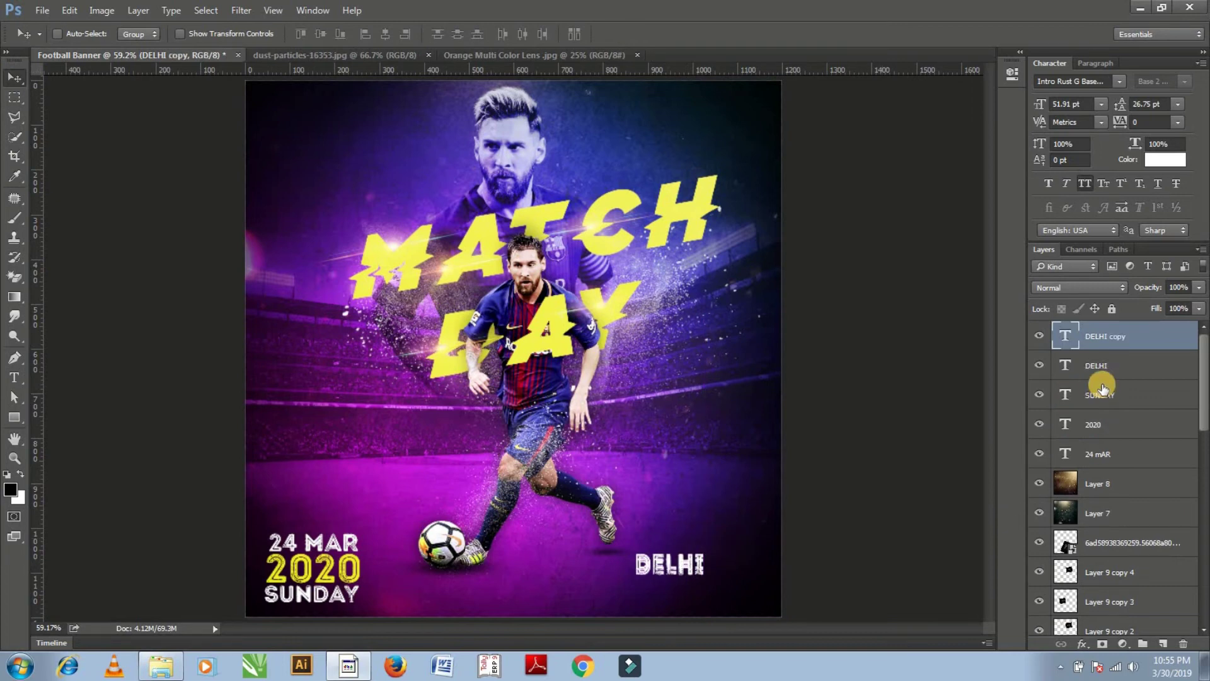
key("Down")
key("Down")
key("Down")
key("Down")
key("Down")
key("Down")
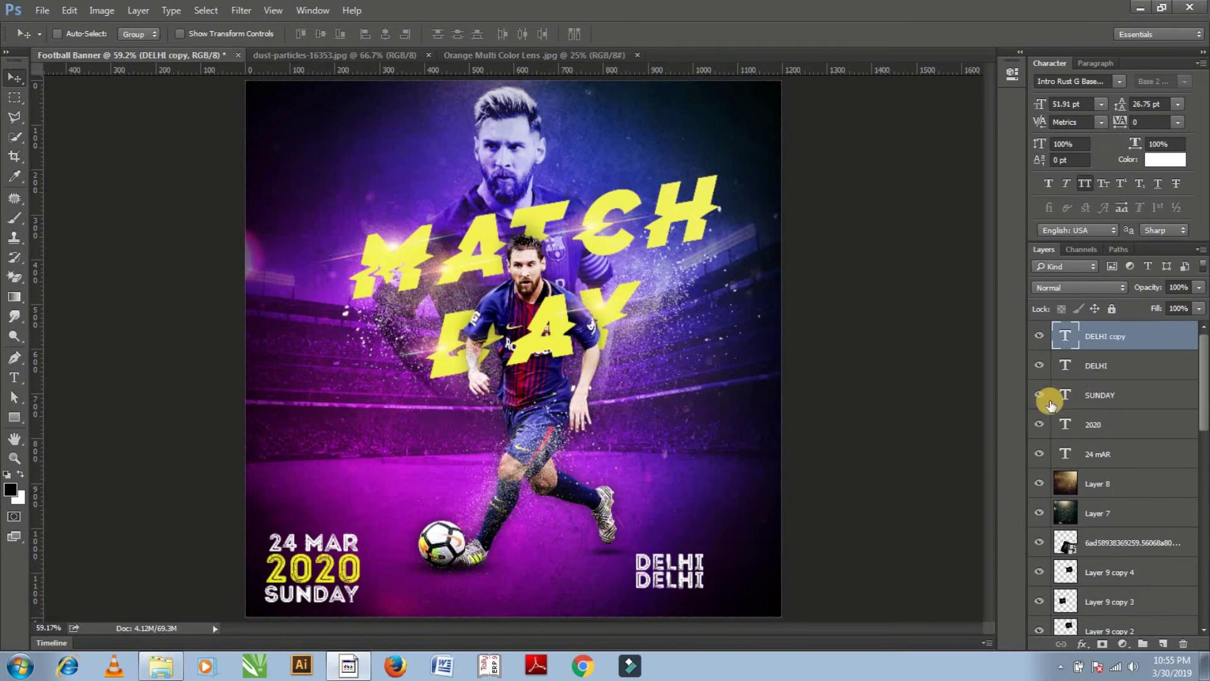
double_click(1068, 338)
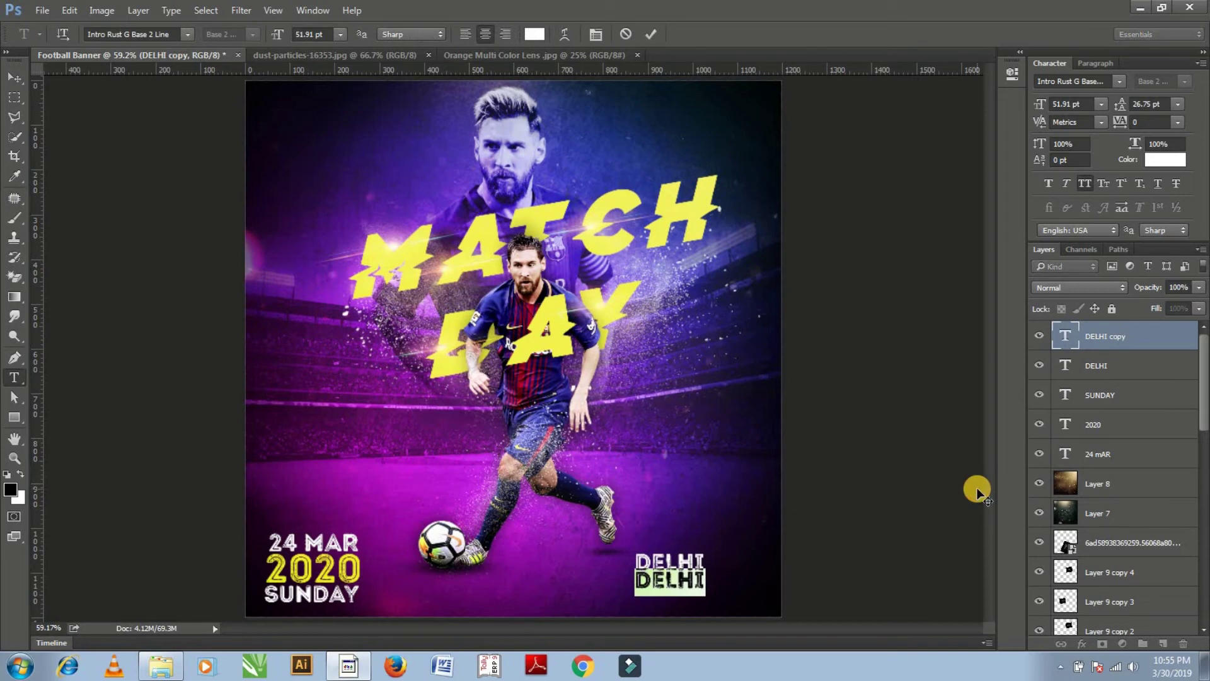
type("AM")
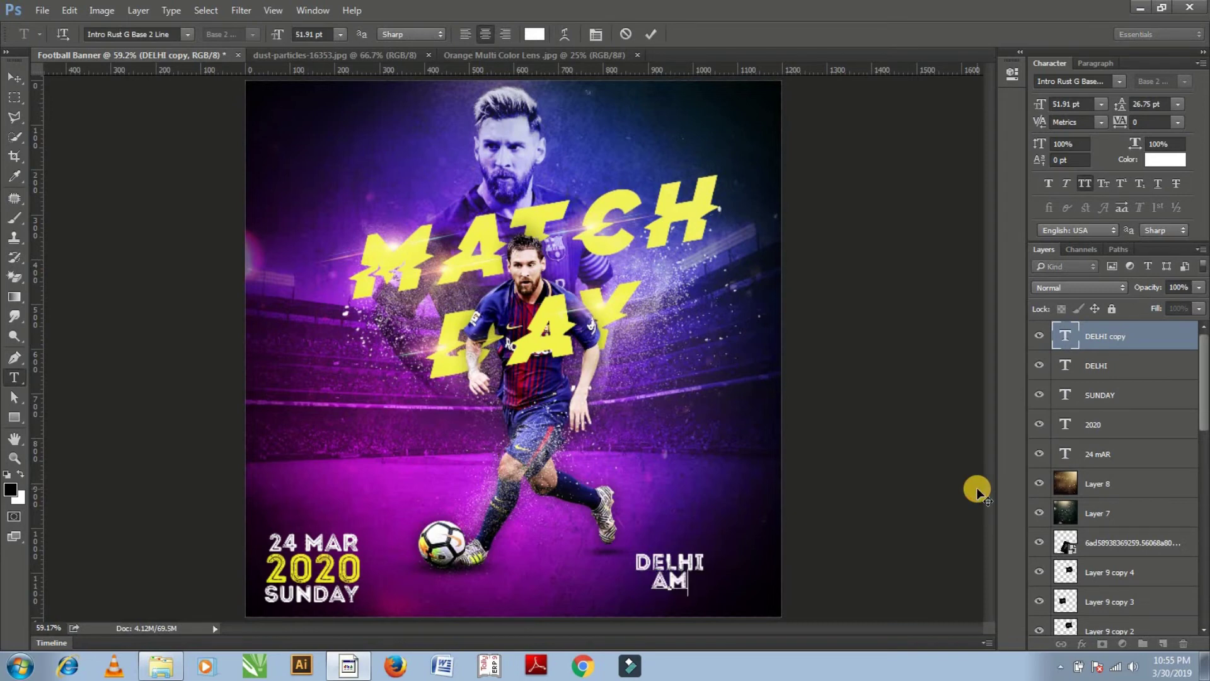
type("BEDKER")
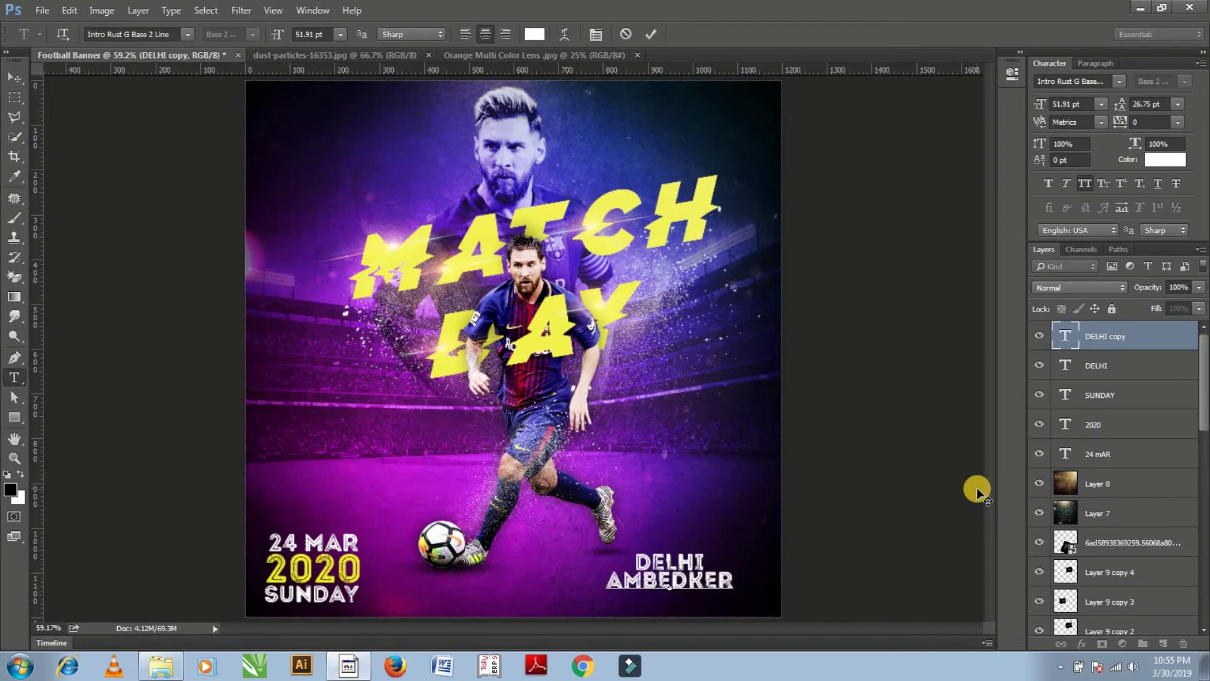
left_click(14, 76)
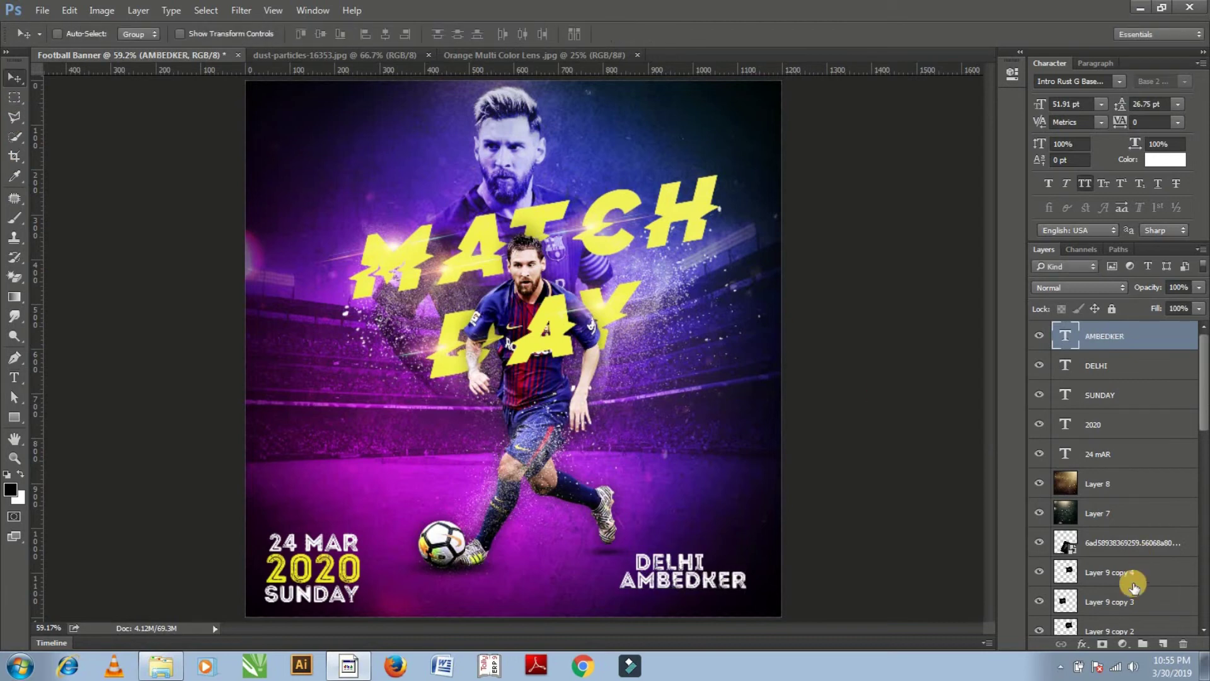
key("Right")
key("Right")
key("Right")
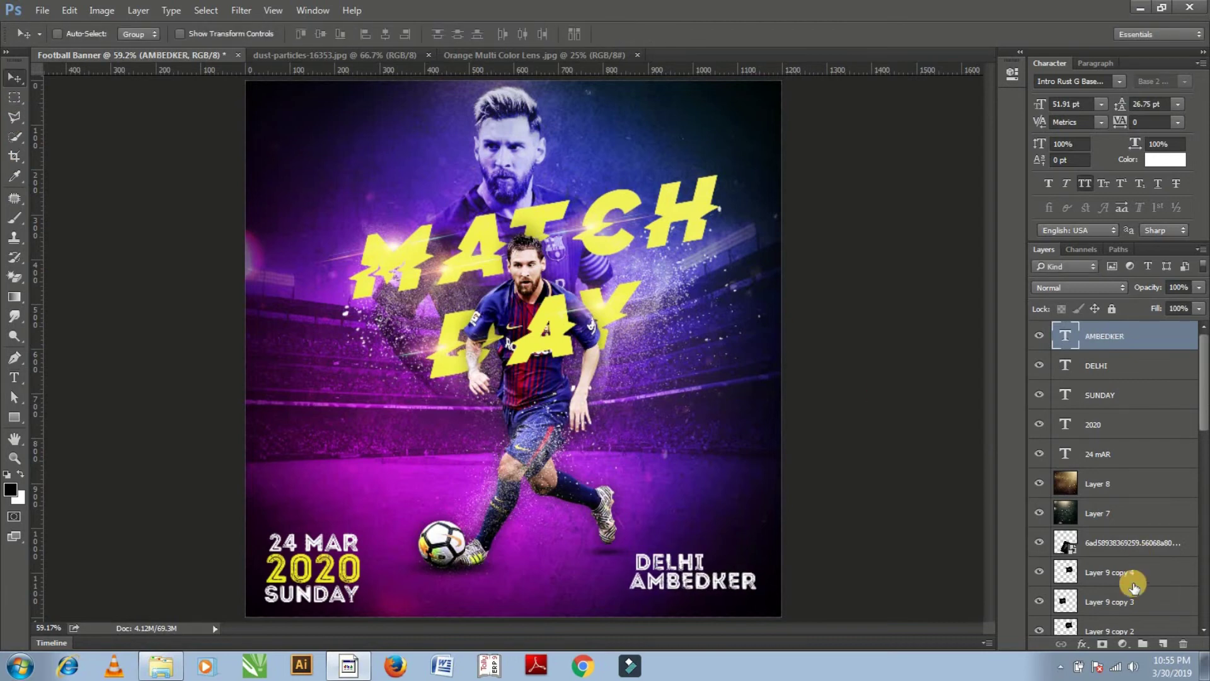
Duplicate AMBEDKER below itself and retype the copy as STADIUM
key("ctrl+j")
key("shift+Down")
key("shift+Down")
key("shift+Down")
key("Down")
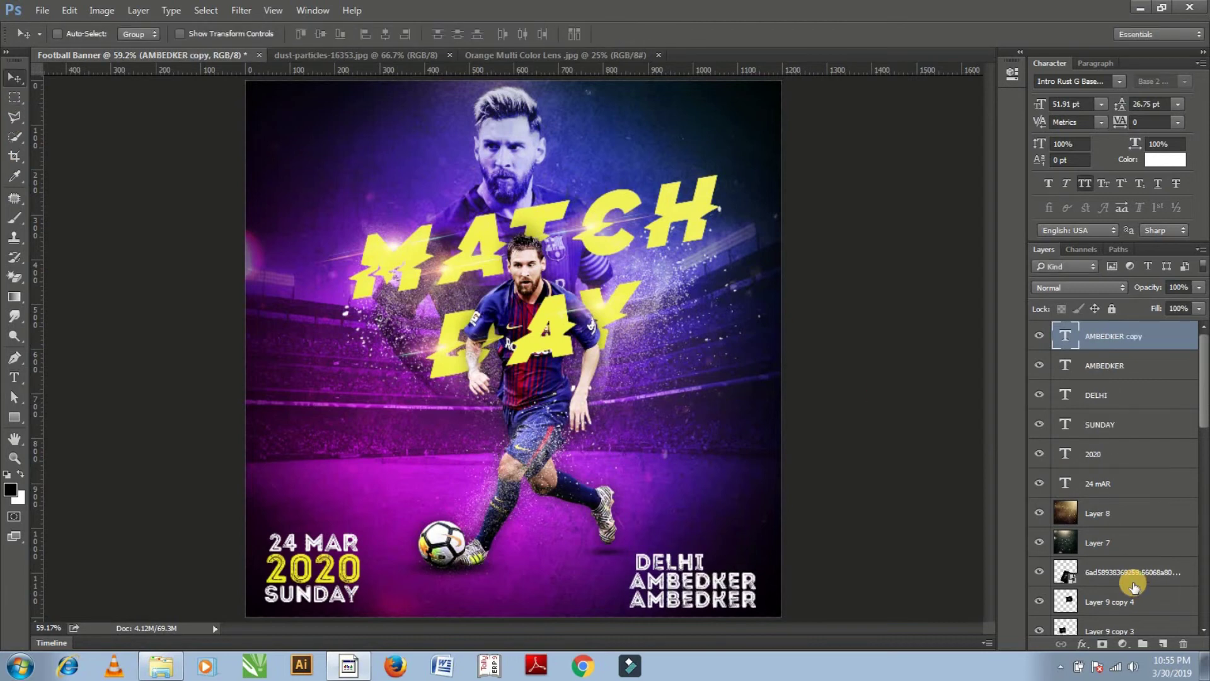
double_click(1066, 336)
type("ST")
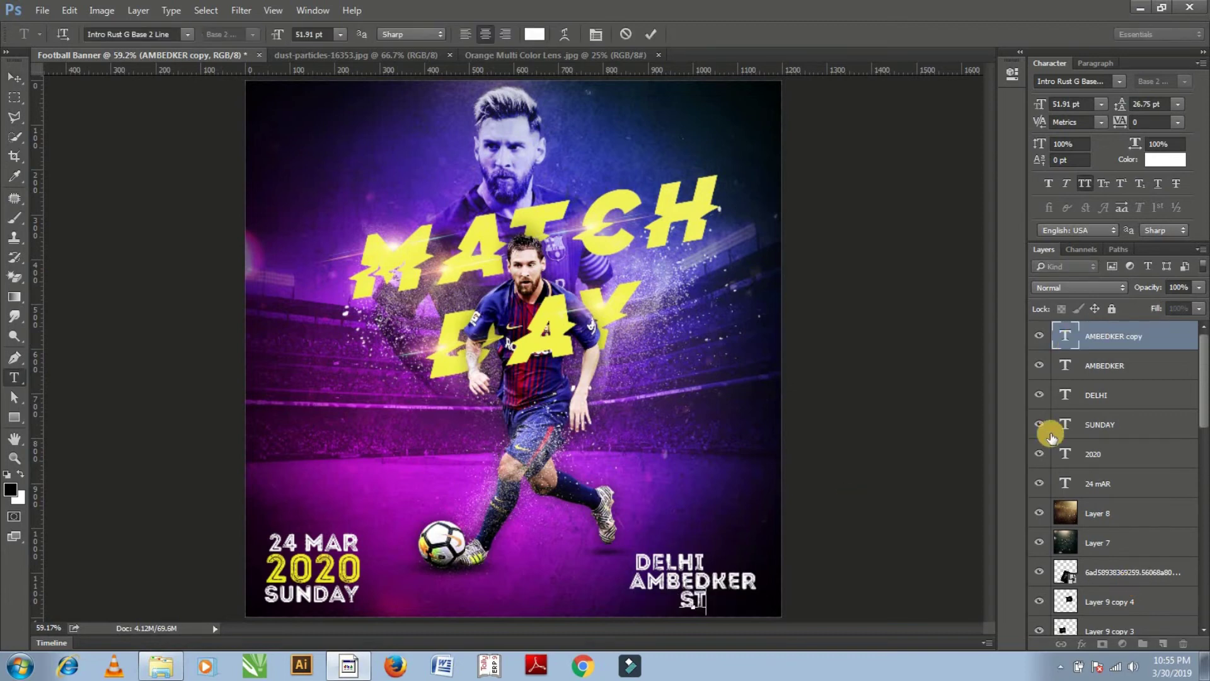
type("ADIUM")
left_click(14, 77)
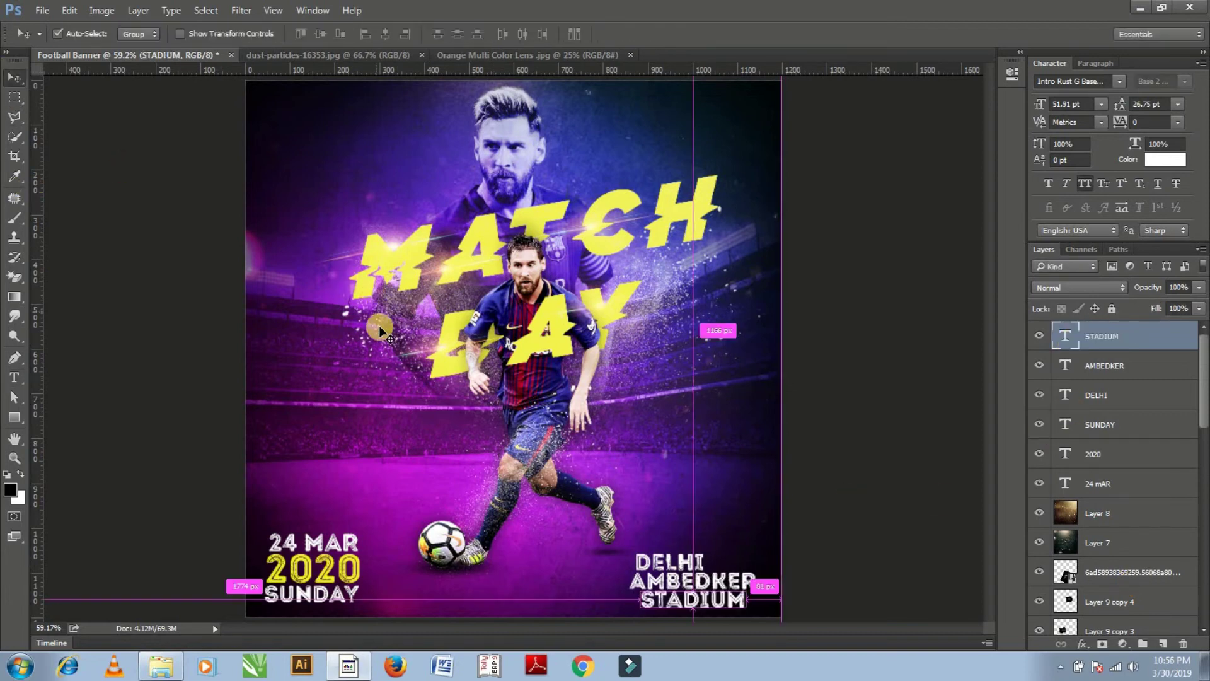
Enlarge STADIUM slightly with Free Transform and nudge it left
key("ctrl+t")
mouse_move(748, 613)
left_mouse_down()
mouse_move(766, 618)
mouse_move(705, 613)
mouse_move(758, 619)
left_mouse_up()
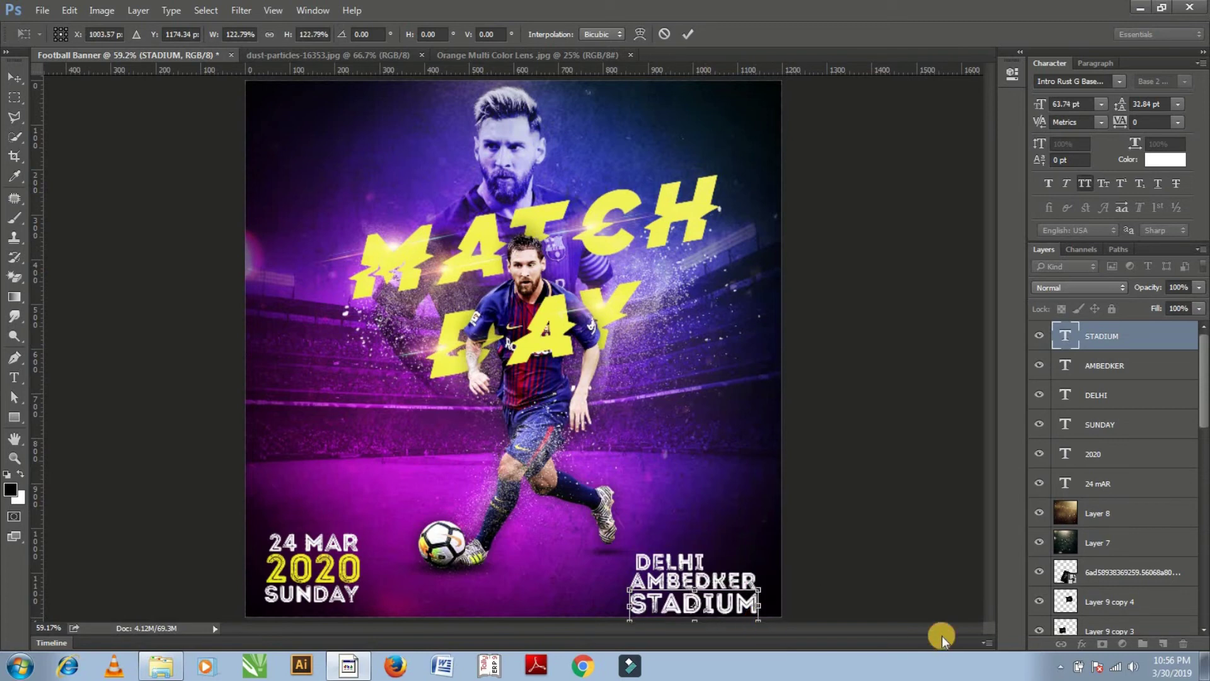
key("Return")
key("Left")
key("Left")
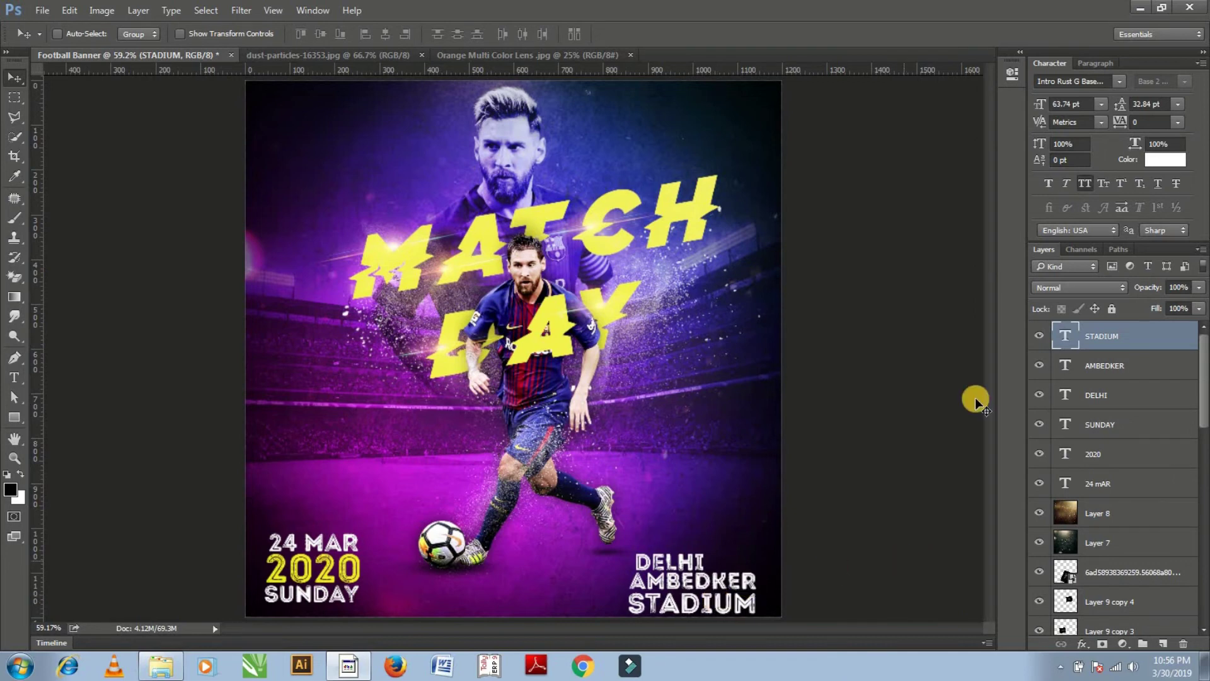
Nudge DELHI left into alignment, then shift the DELHI/AMBEDKER/STADIUM block slightly
left_click(1100, 404)
key("Left")
key("Left")
key("Left")
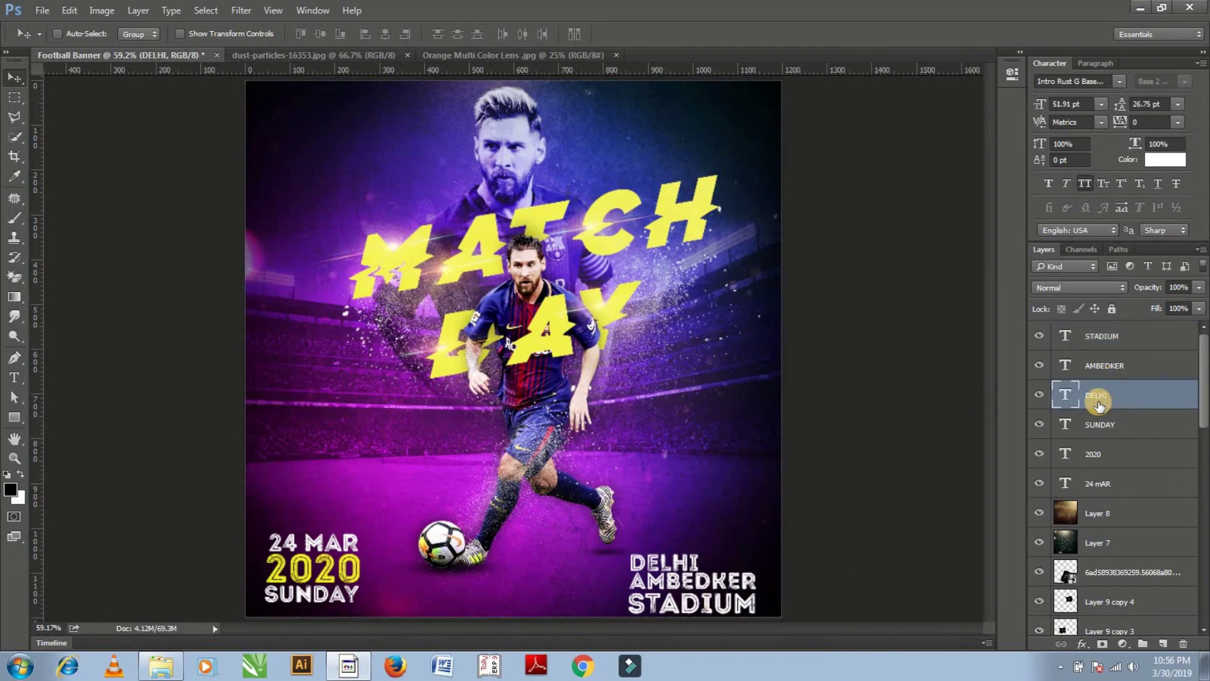
key("Left")
key("Left")
key("Left")
key("Left")
key("Left")
key("Left")
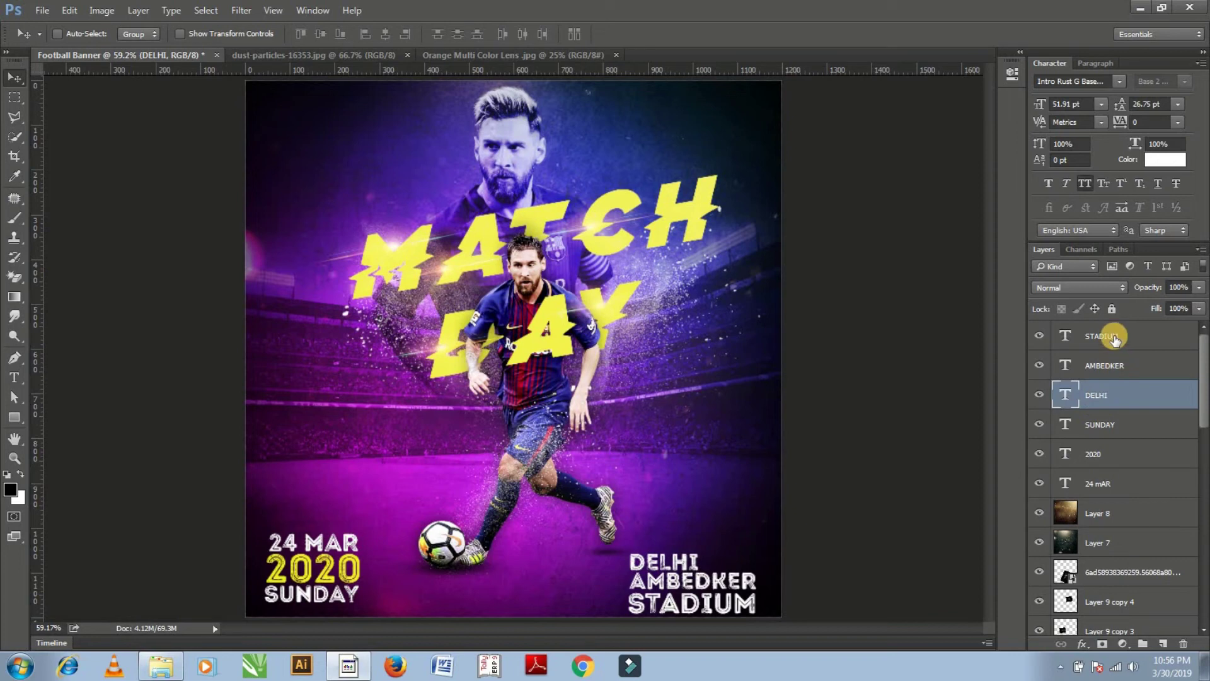
left_click(1111, 341, "shift")
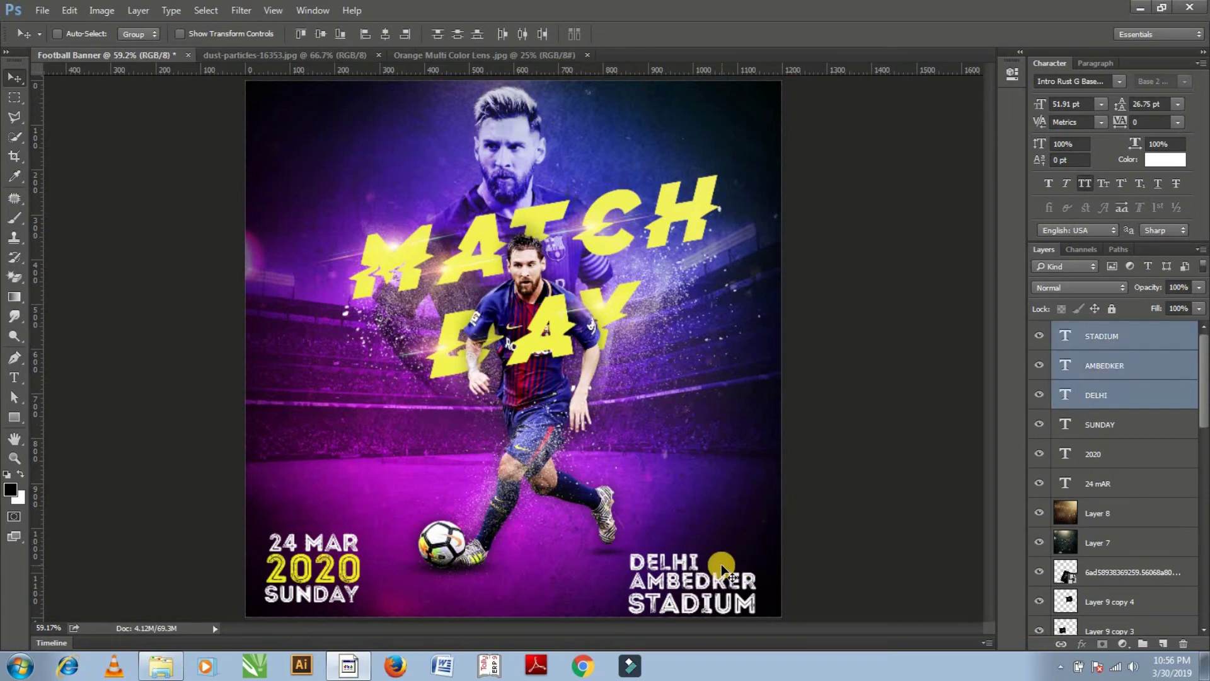
key("shift+Up")
key("shift+Up")
key("shift+Up")
key("shift+Up")
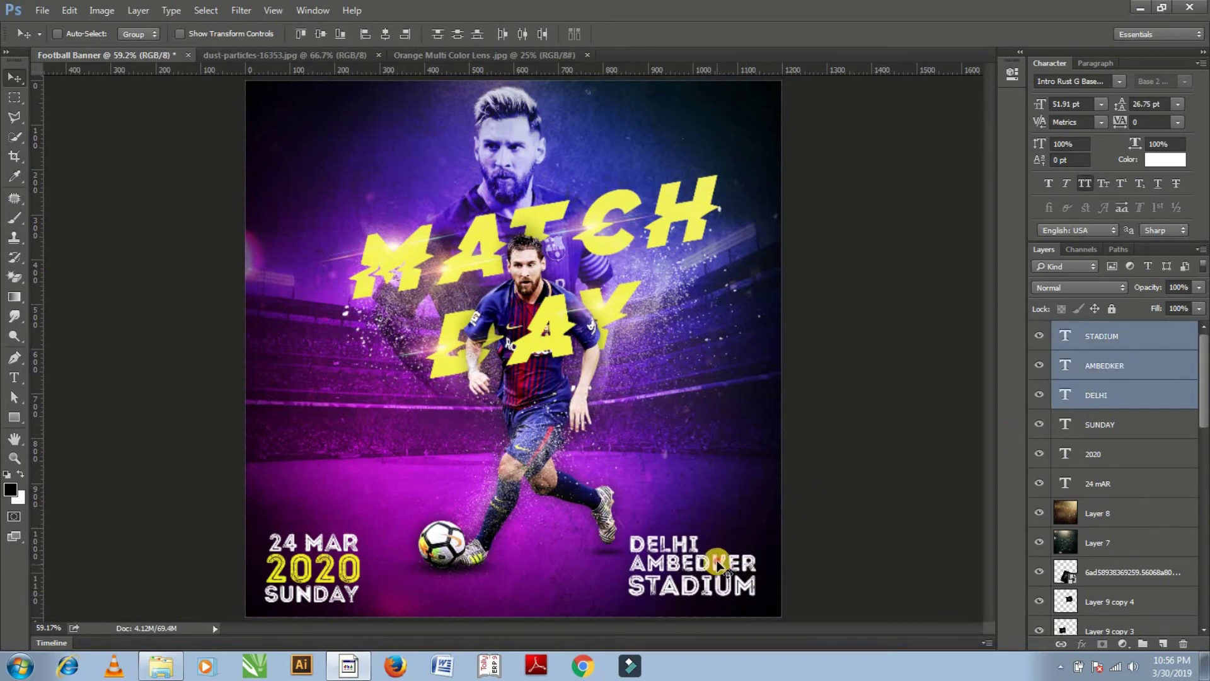
left_click_drag(721, 564, 720, 570)
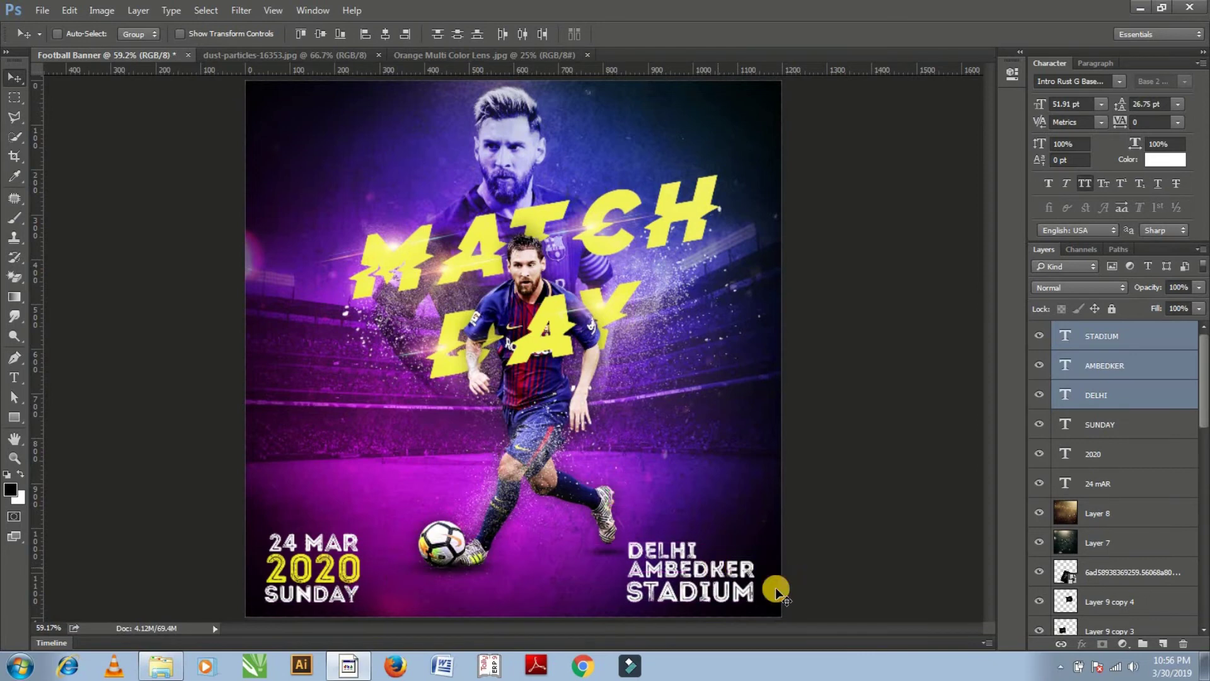
left_click(1111, 365)
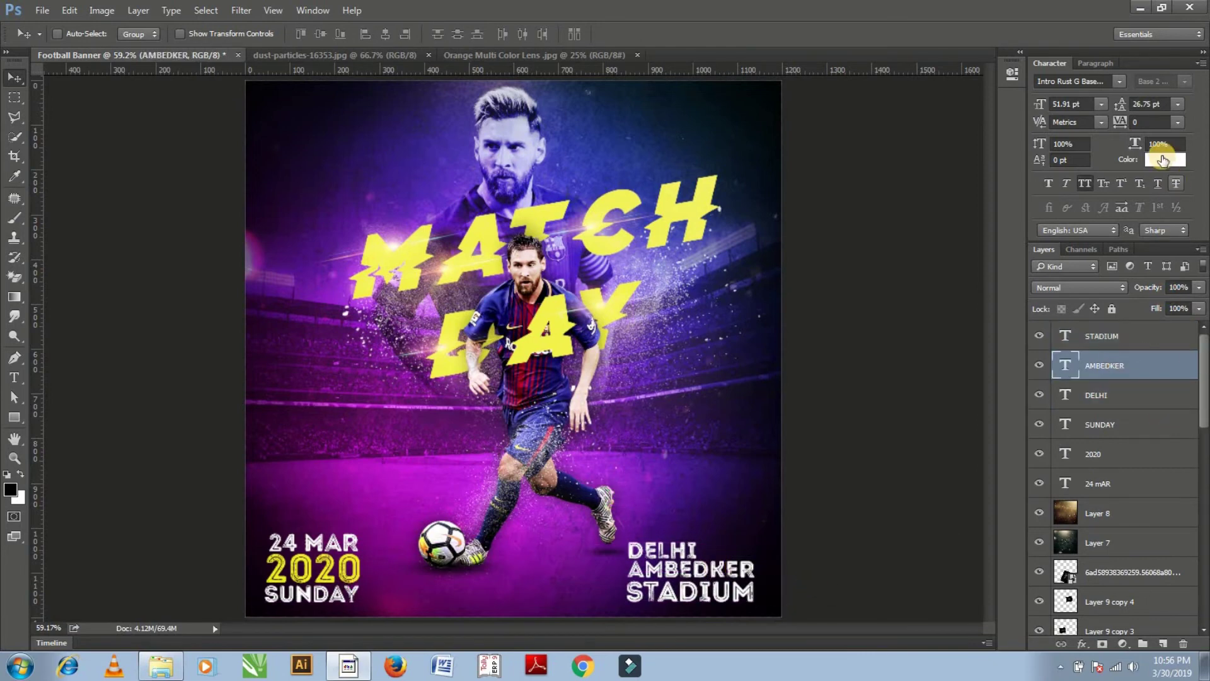
Set the AMBEDKER text color to bright magenta
left_click(1165, 159)
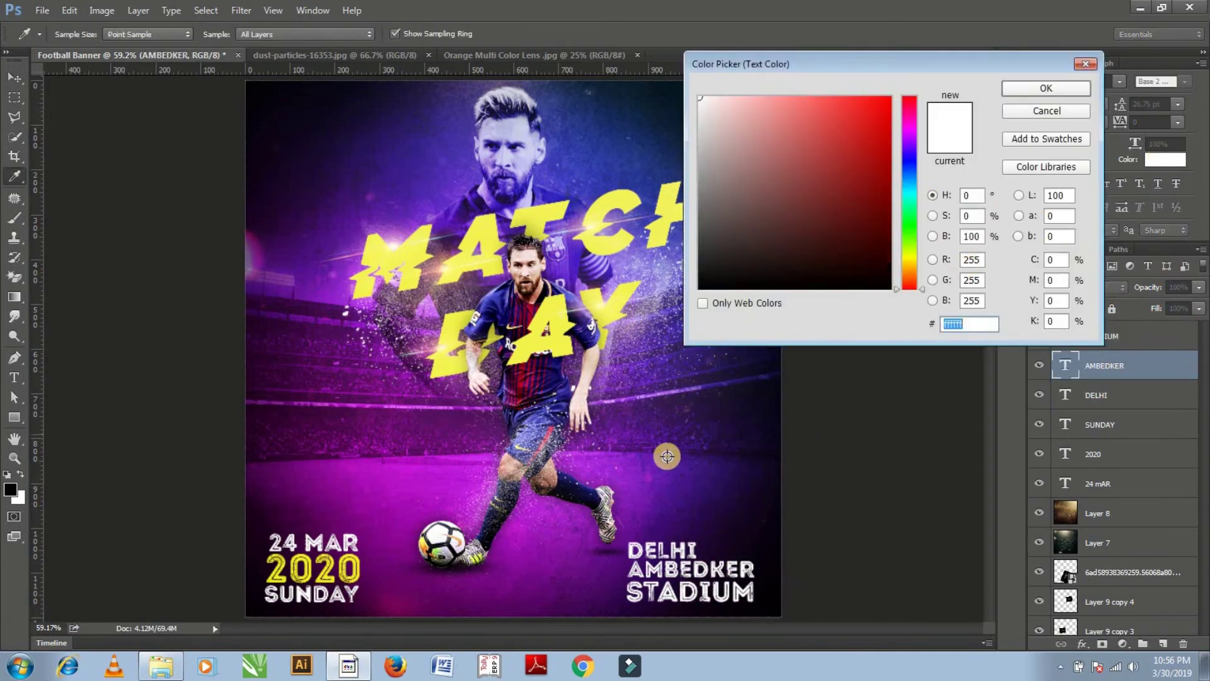
left_click(668, 456)
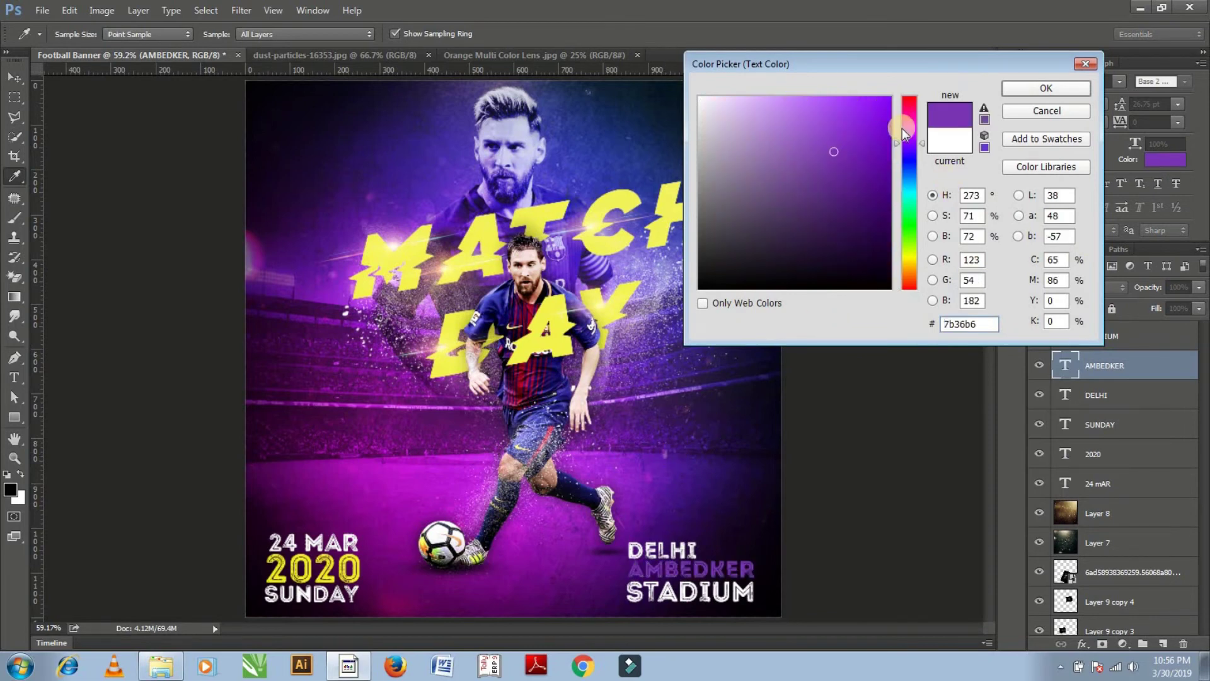
left_click_drag(904, 134, 904, 123)
left_click(890, 98)
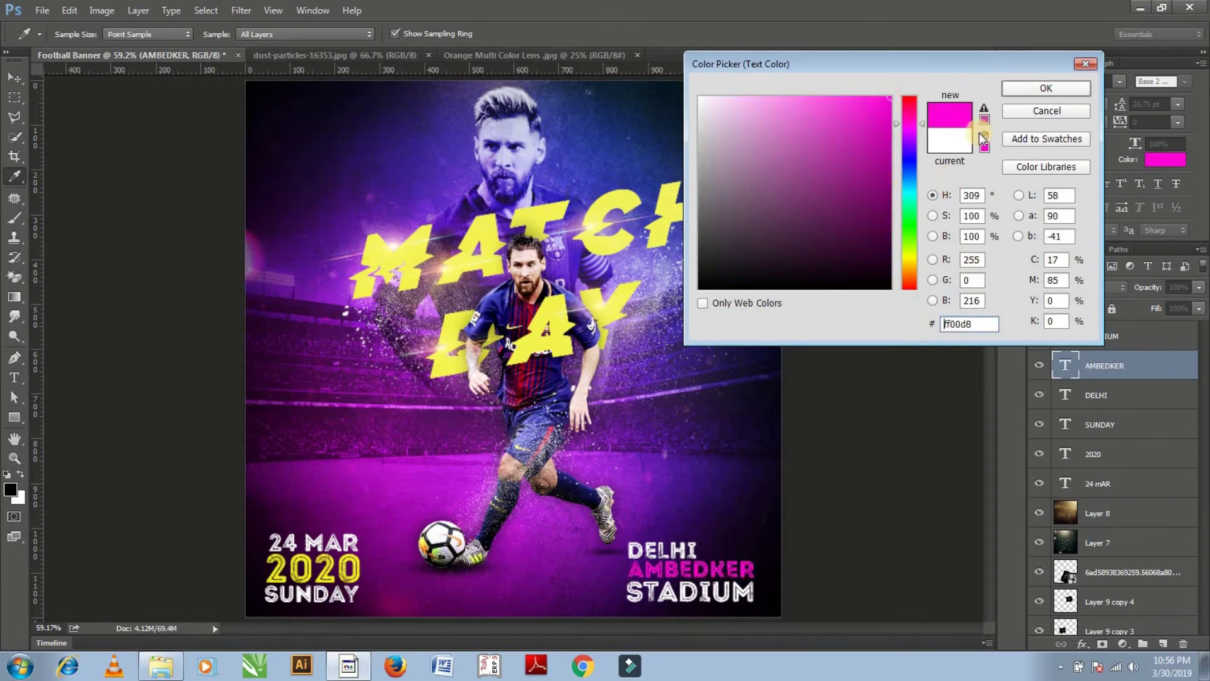
left_click(1023, 90)
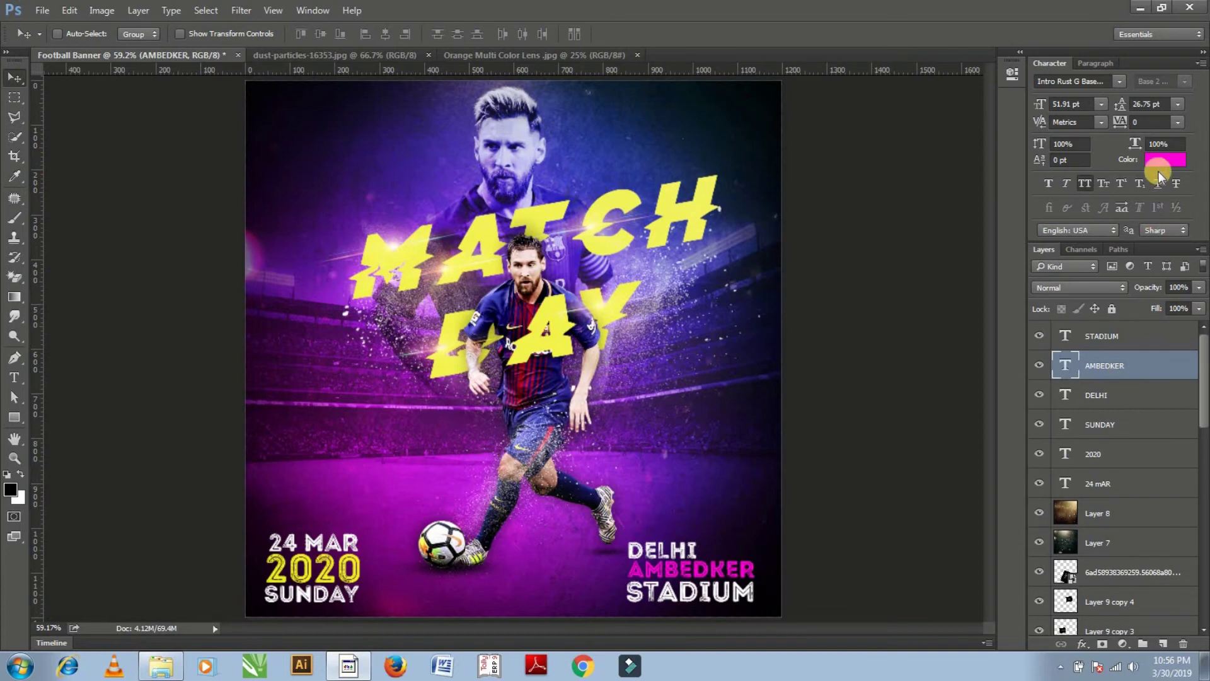
Set the STADIUM text color to bright yellow
left_click(1107, 336)
left_click(1158, 164)
left_click(909, 252)
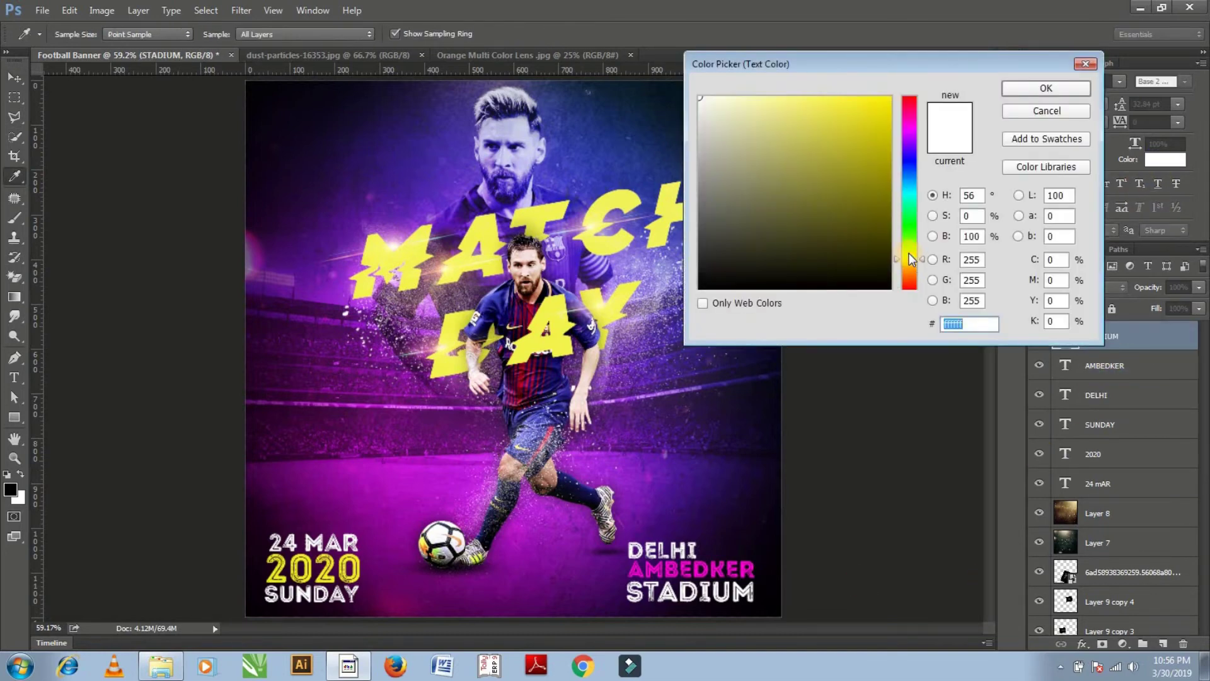
left_click(891, 98)
left_click(1047, 89)
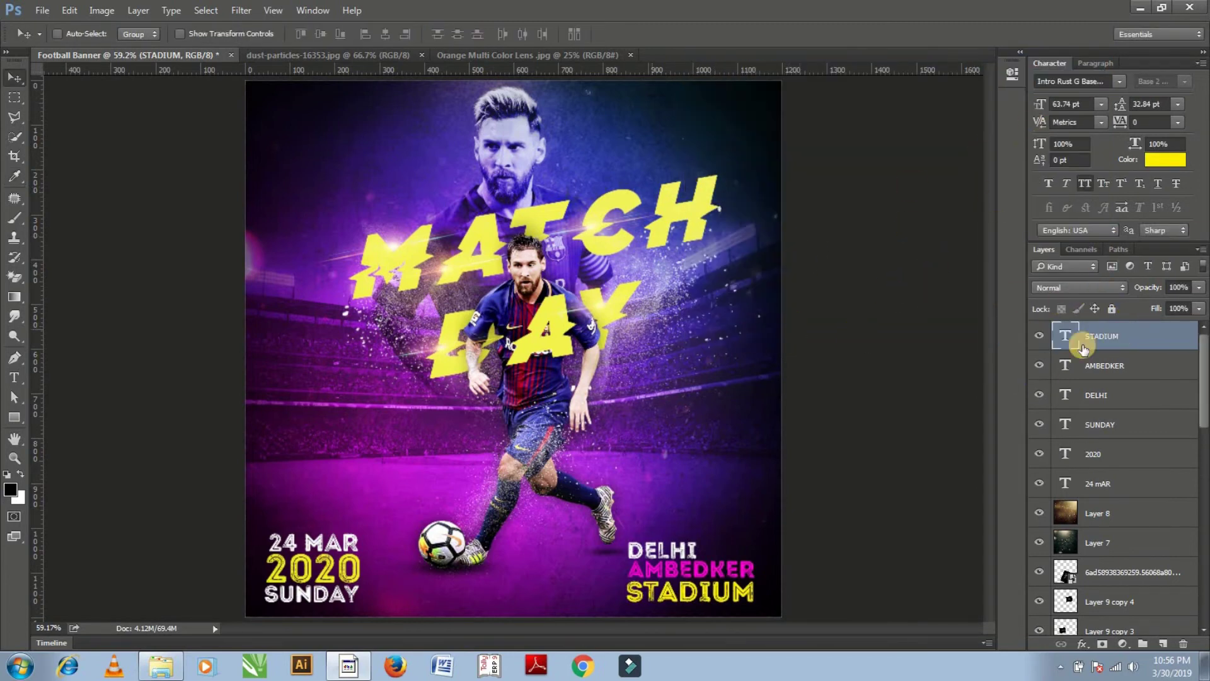
Copy STADIUM to the top right, retype it as STARTING TIME and shrink it by half
mouse_move(710, 363)
left_mouse_down()
mouse_move(689, 419)
mouse_move(721, 198)
mouse_move(712, 132)
left_mouse_up()
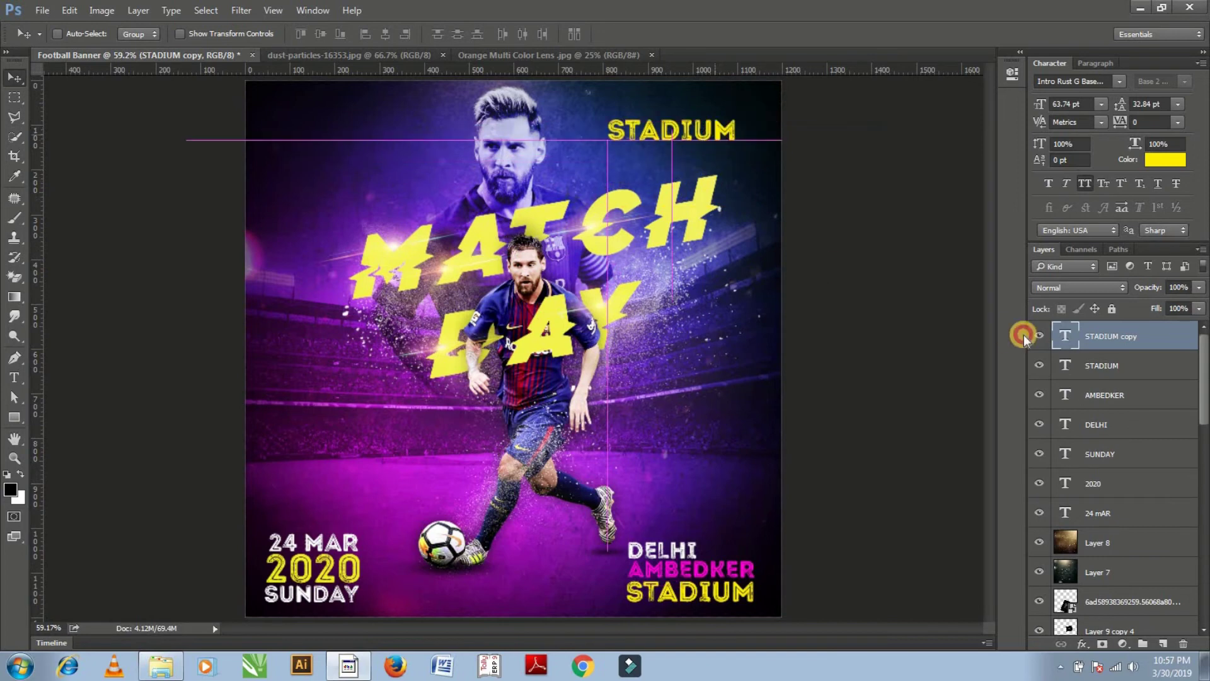
double_click(1065, 336)
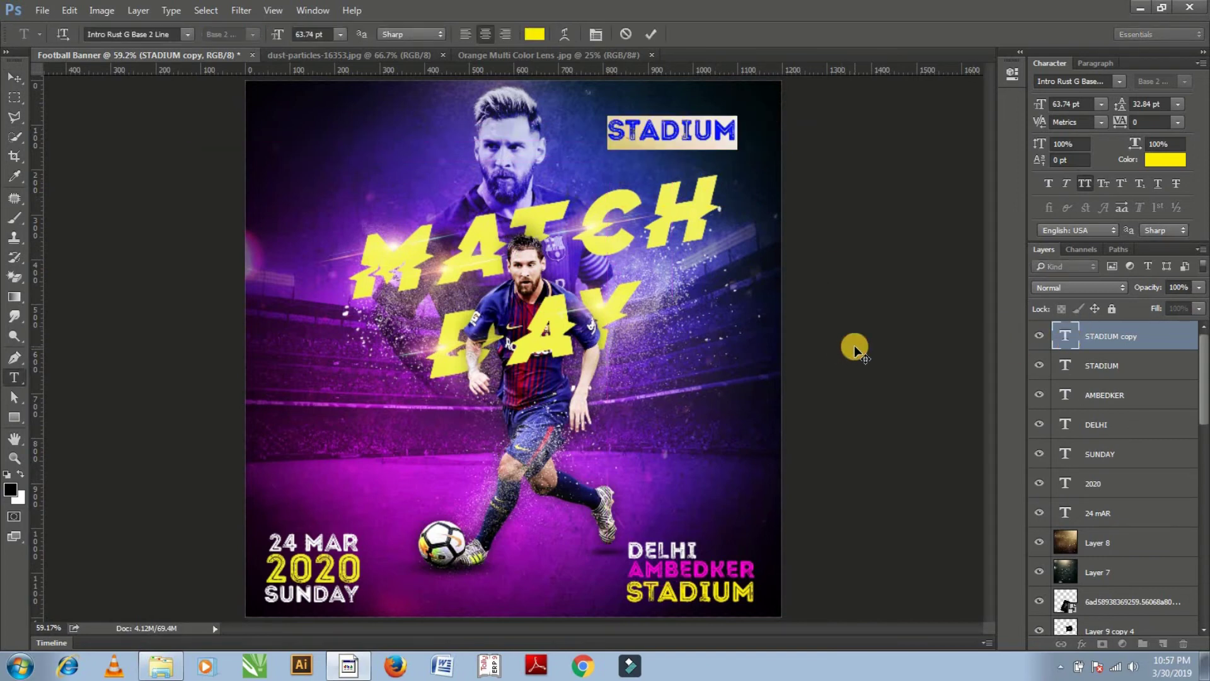
type("START")
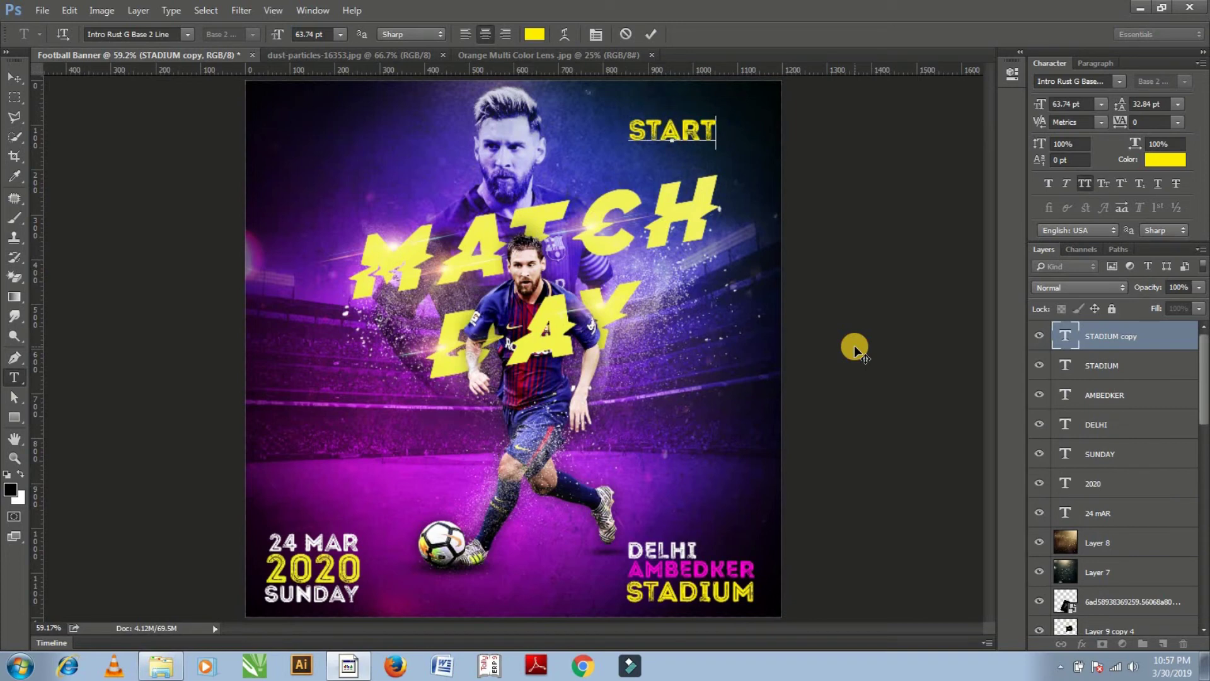
type("ING TIME")
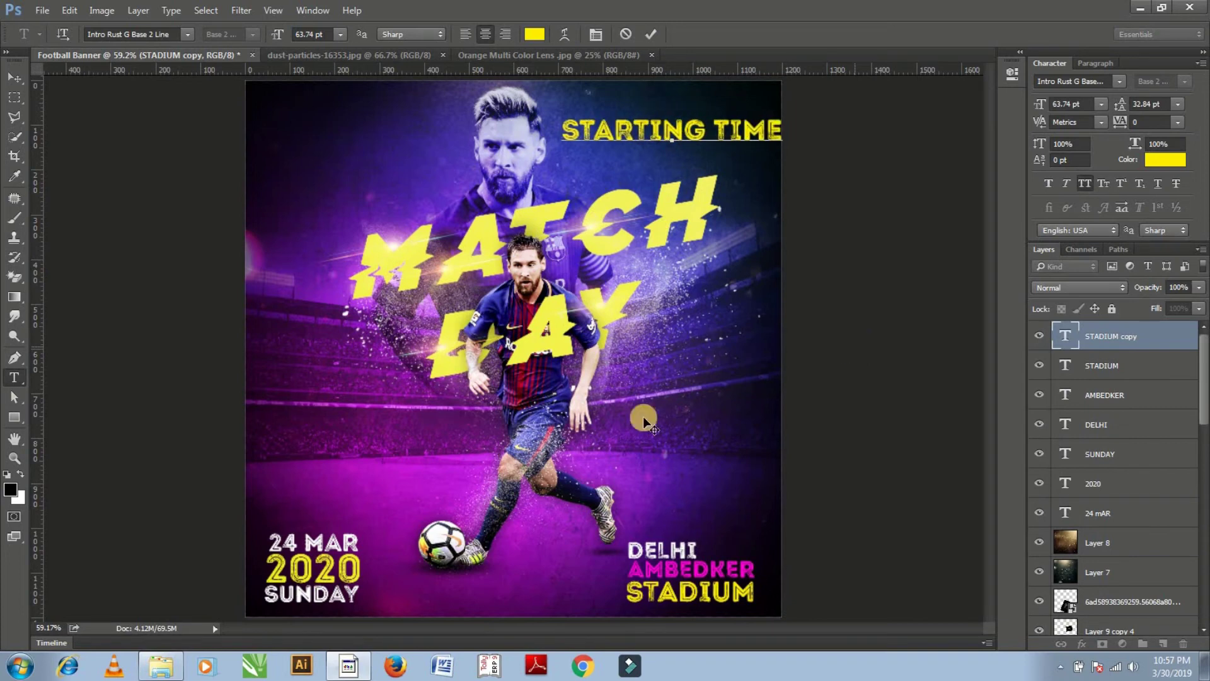
left_click(11, 80)
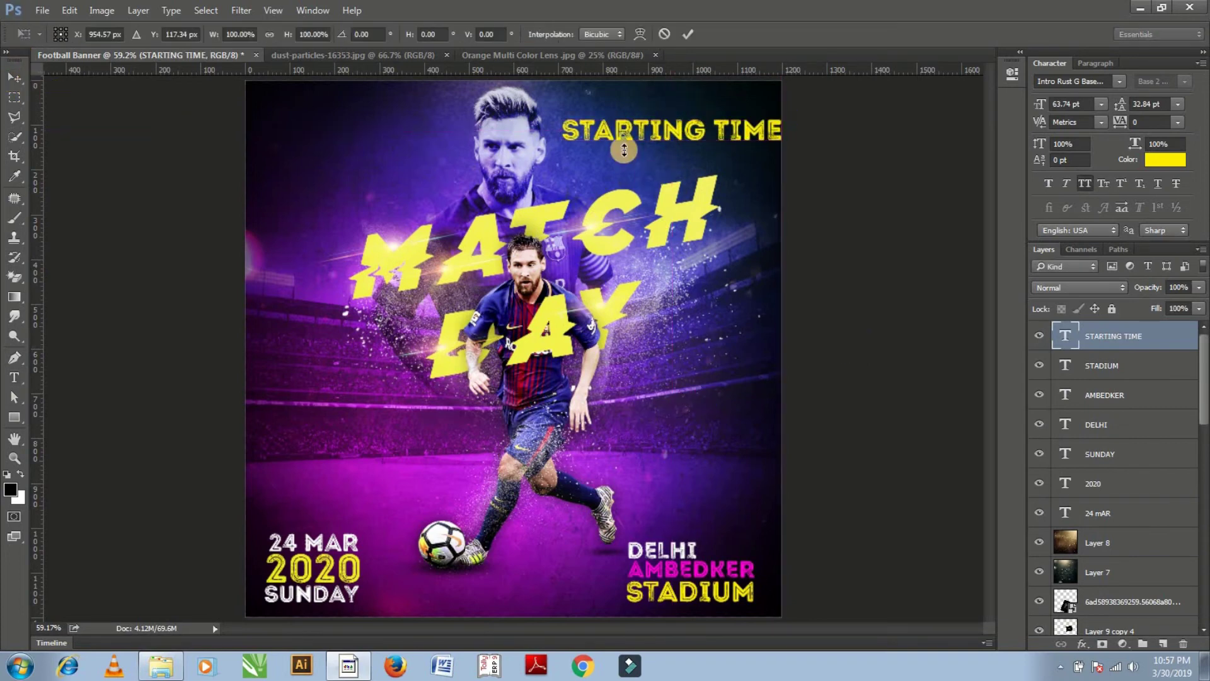
key("ctrl+t")
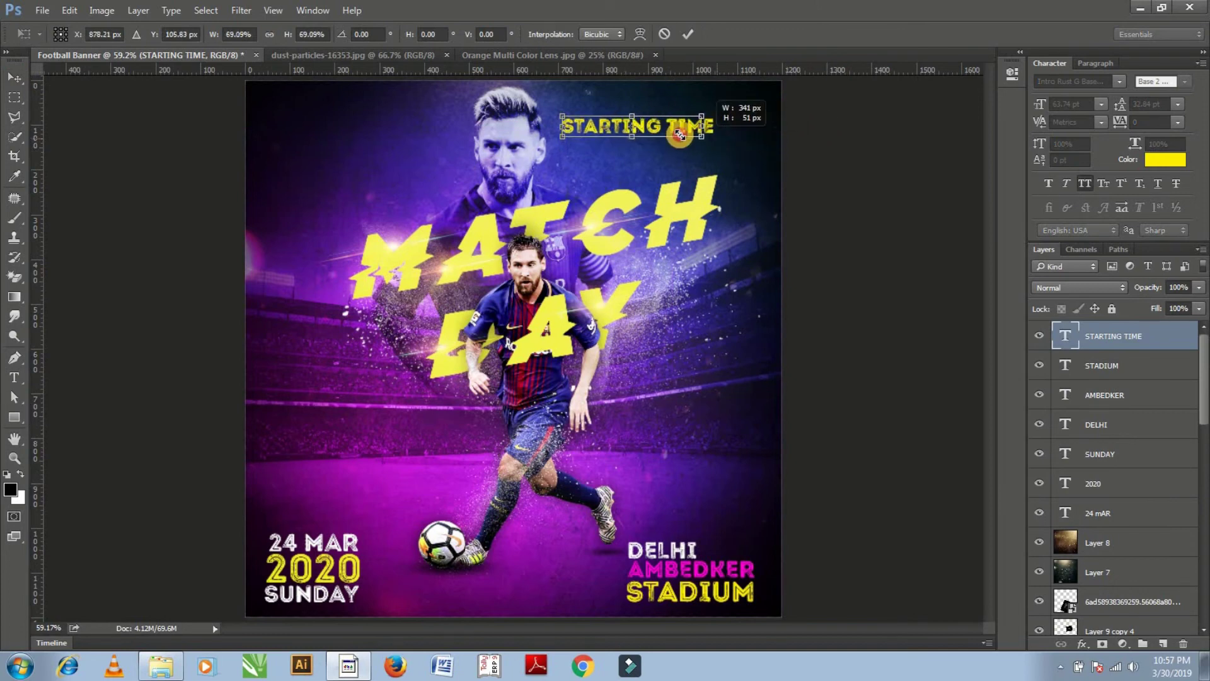
left_click_drag(785, 150, 669, 133)
key("Return")
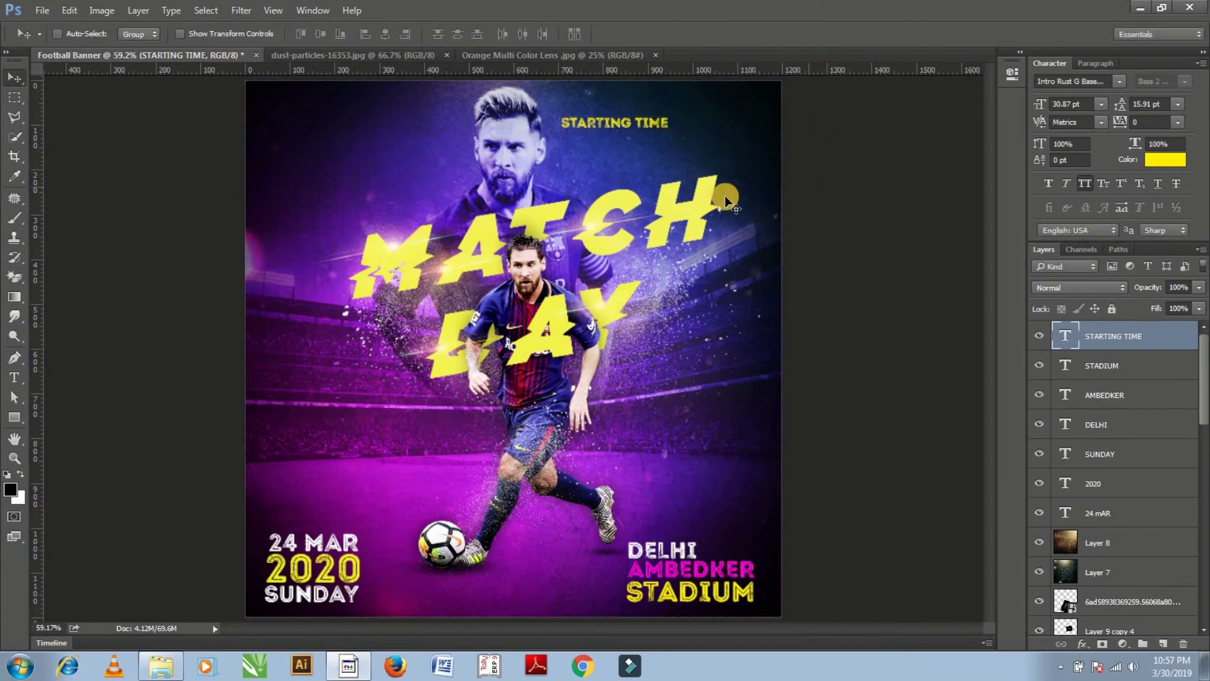
key("t")
Duplicate the STARTING TIME line and shift the copy down beneath it
key("v")
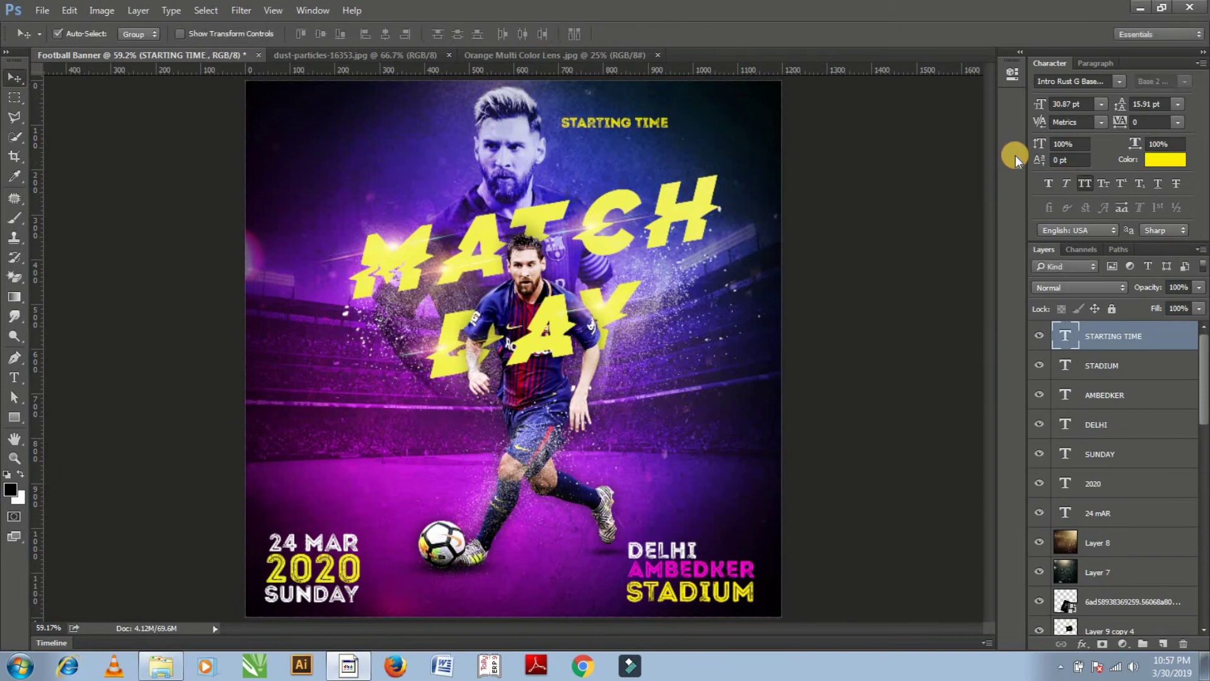
key("ctrl+j")
key("shift+Down")
key("shift+Down")
key("shift+Down")
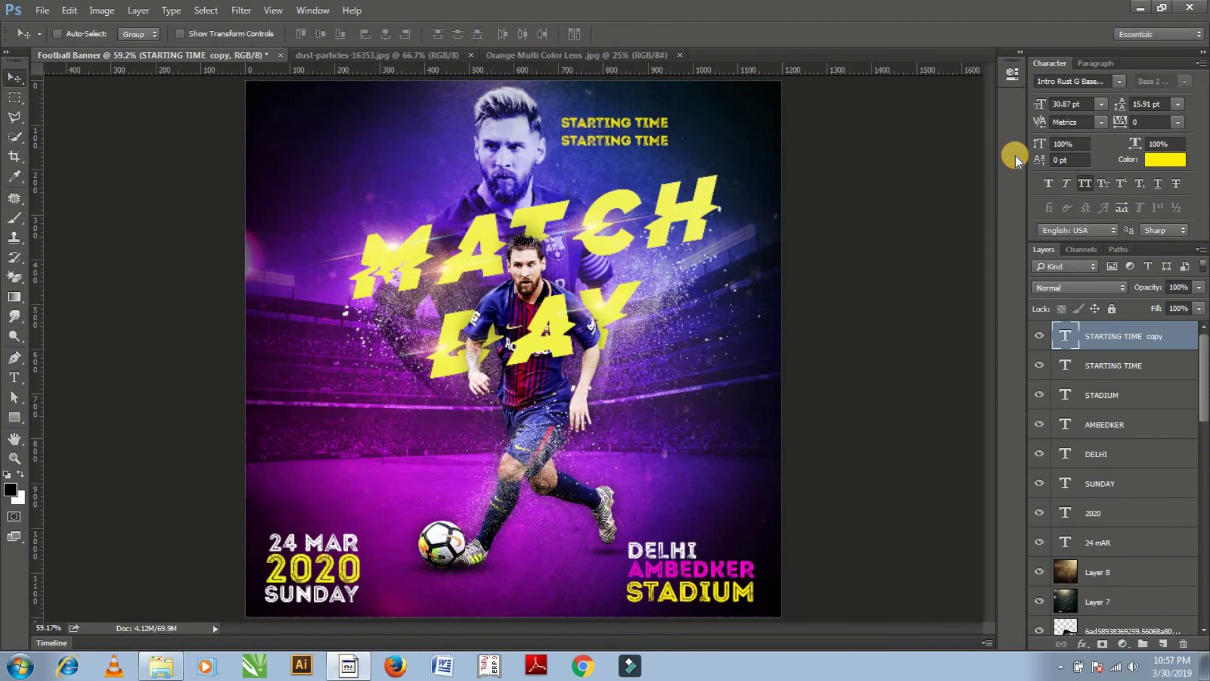
key("shift+Down")
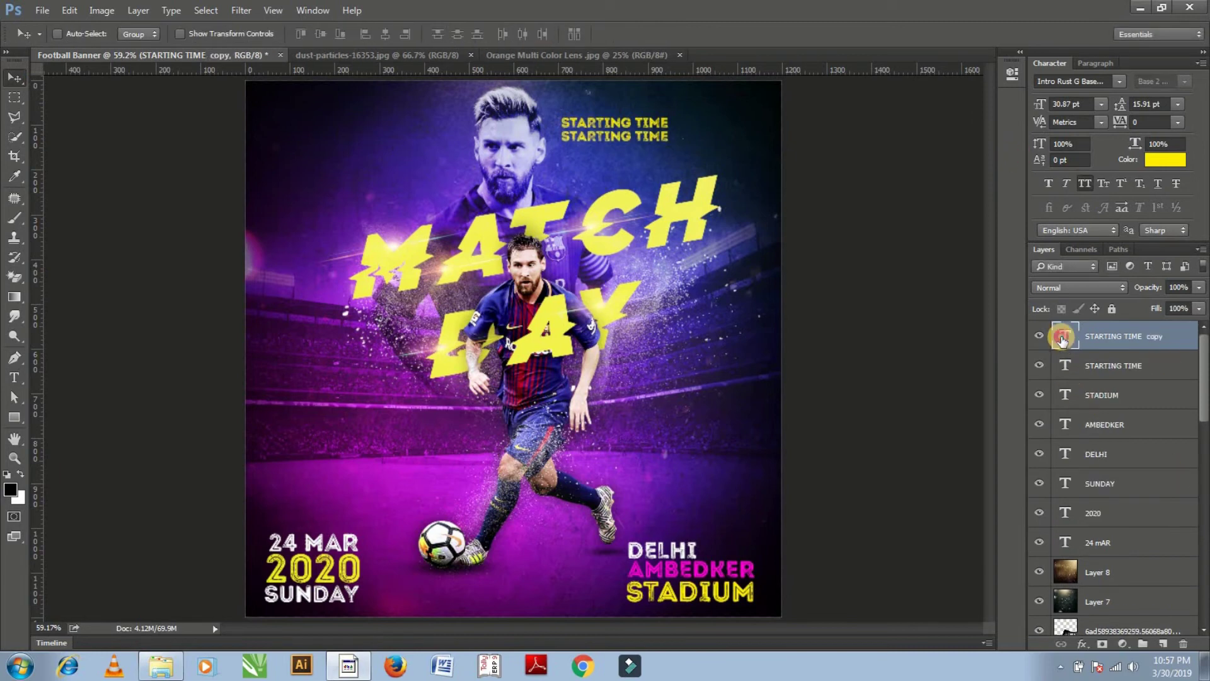
Retype the second line as 9:00 PM, enlarge it about double and color it white
double_click(1065, 336)
type("9:00")
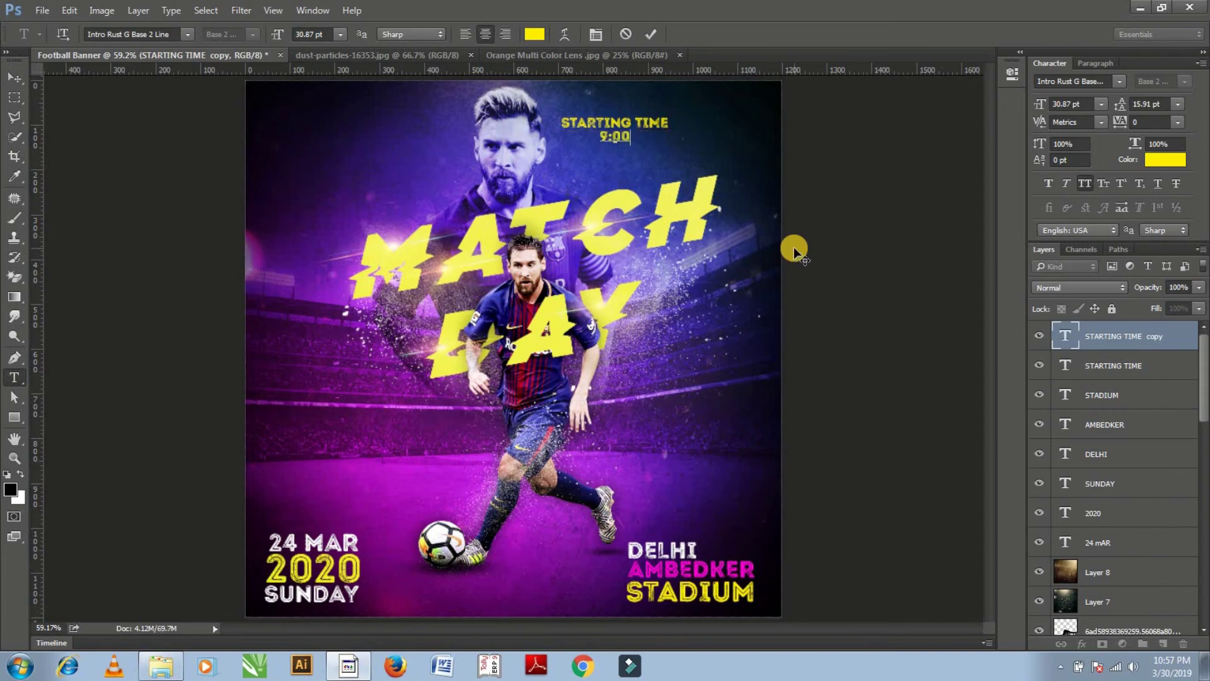
type(" PM")
left_click(14, 76)
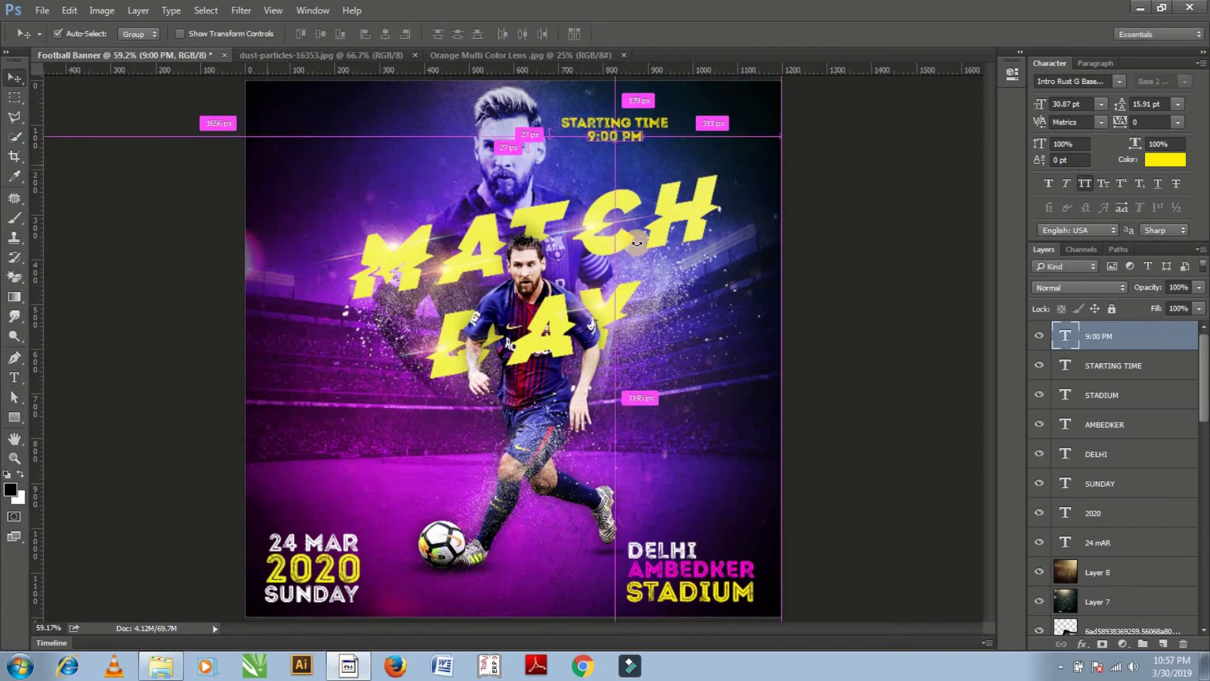
key("ctrl+t")
mouse_move(644, 145)
left_mouse_down()
mouse_move(688, 174)
mouse_move(629, 149)
left_mouse_up()
key("Return")
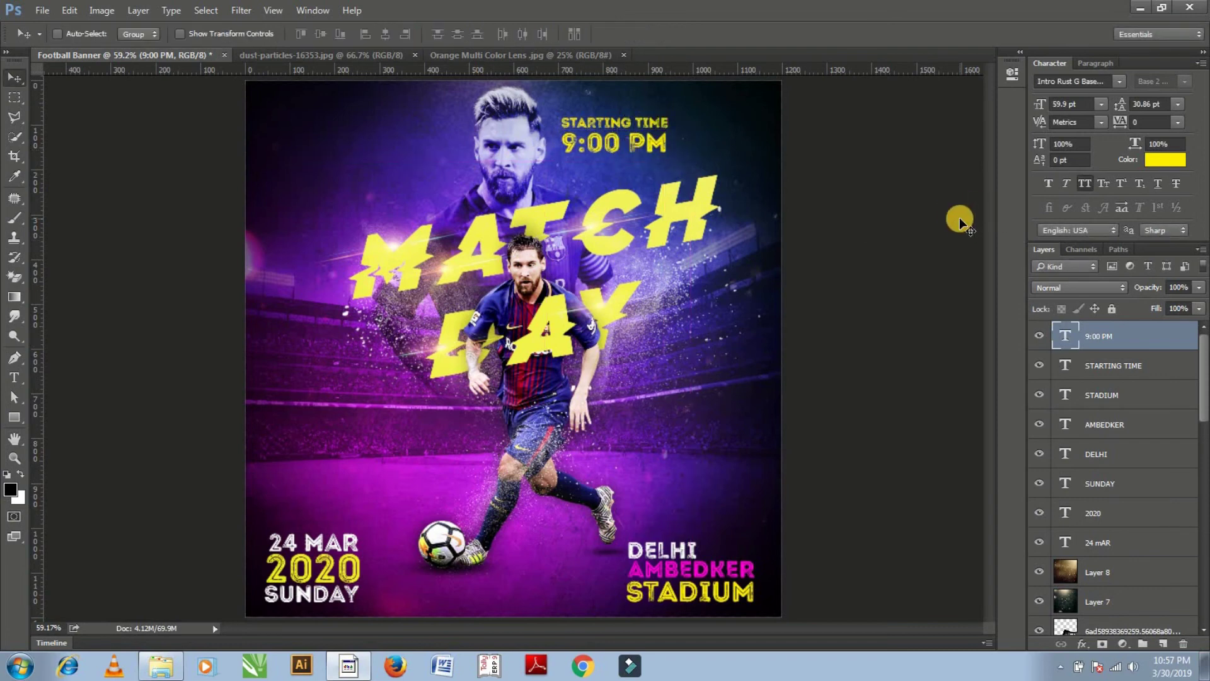
left_click(1165, 159)
left_click(700, 97)
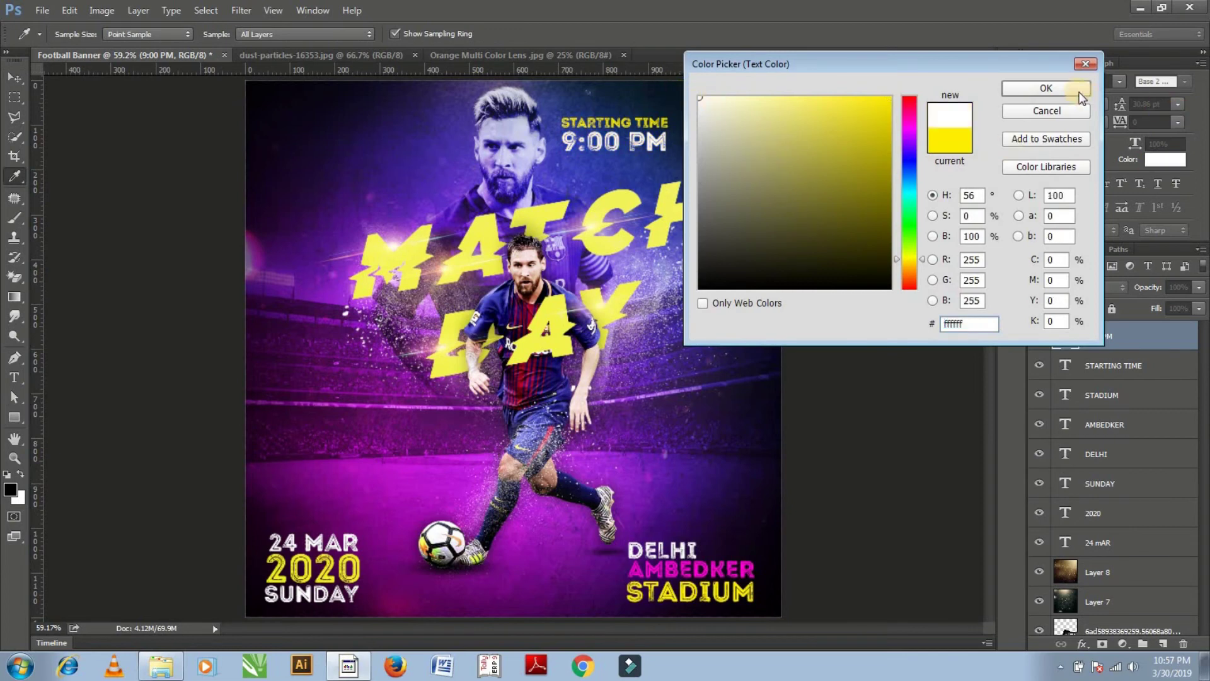
key("Return")
Move the STARTING TIME and 9:00 PM block up and right, nudging it into place
left_click(1171, 375, "shift")
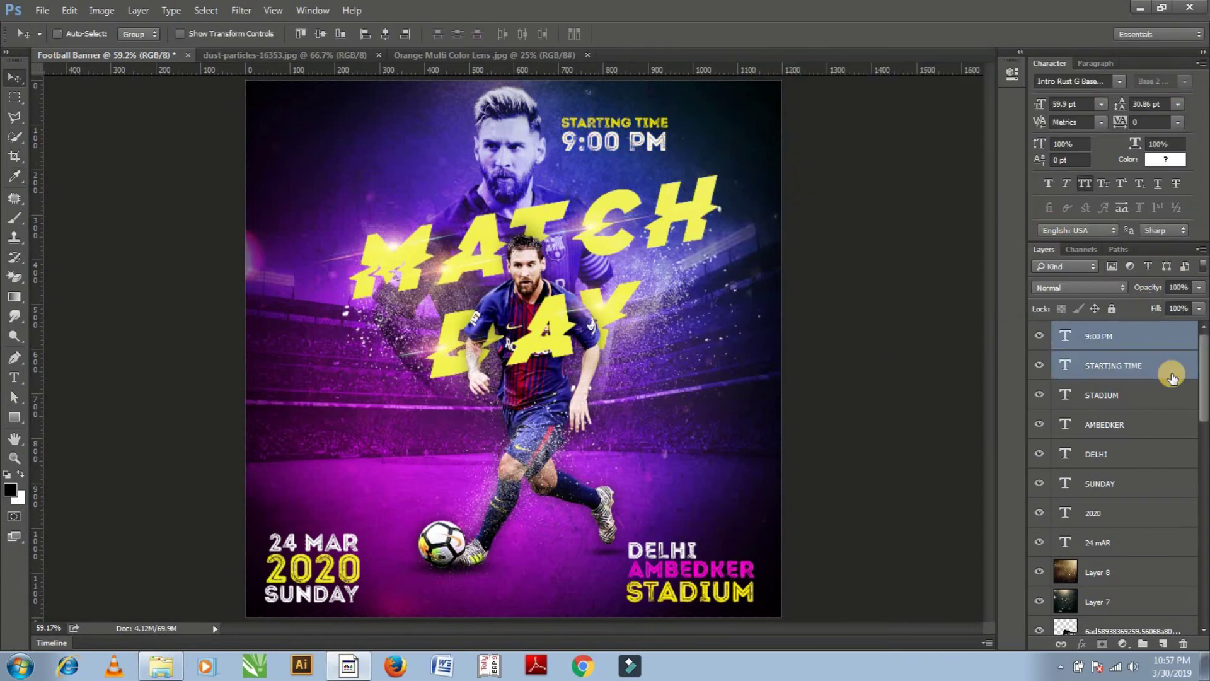
left_click_drag(615, 130, 730, 114)
key("Down")
key("Down")
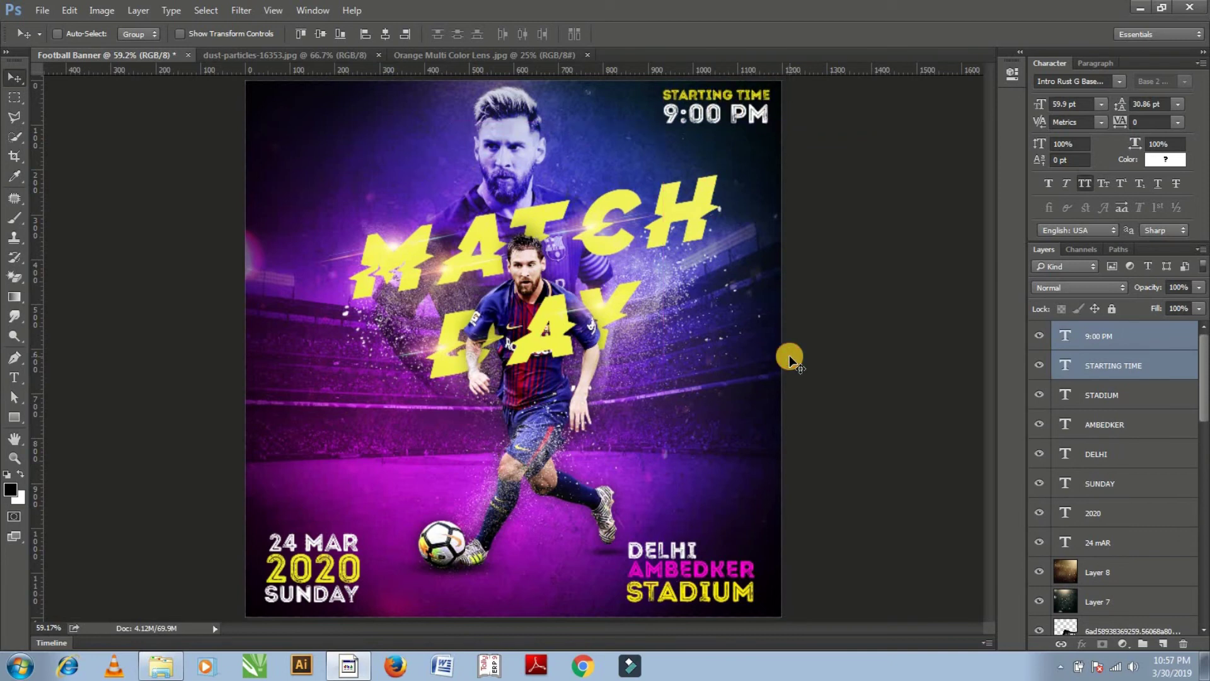
key("Down")
key("Down")
key("Down")
key("Up")
key("Up")
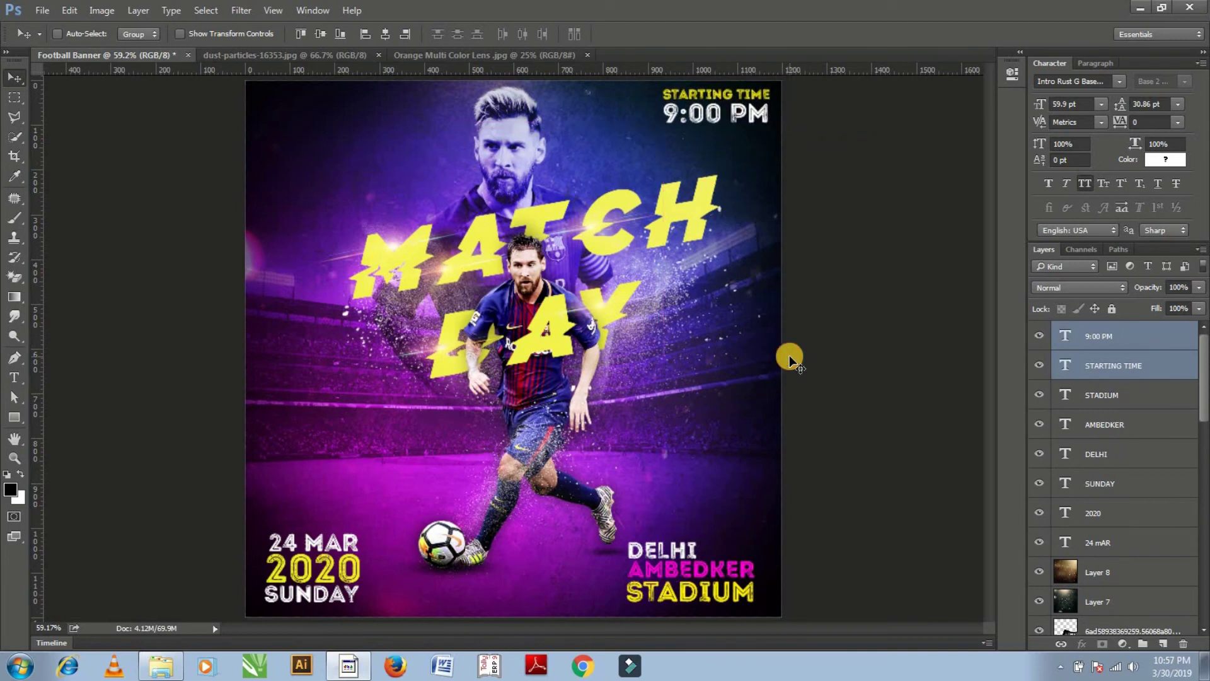
left_click(1147, 369, "ctrl")
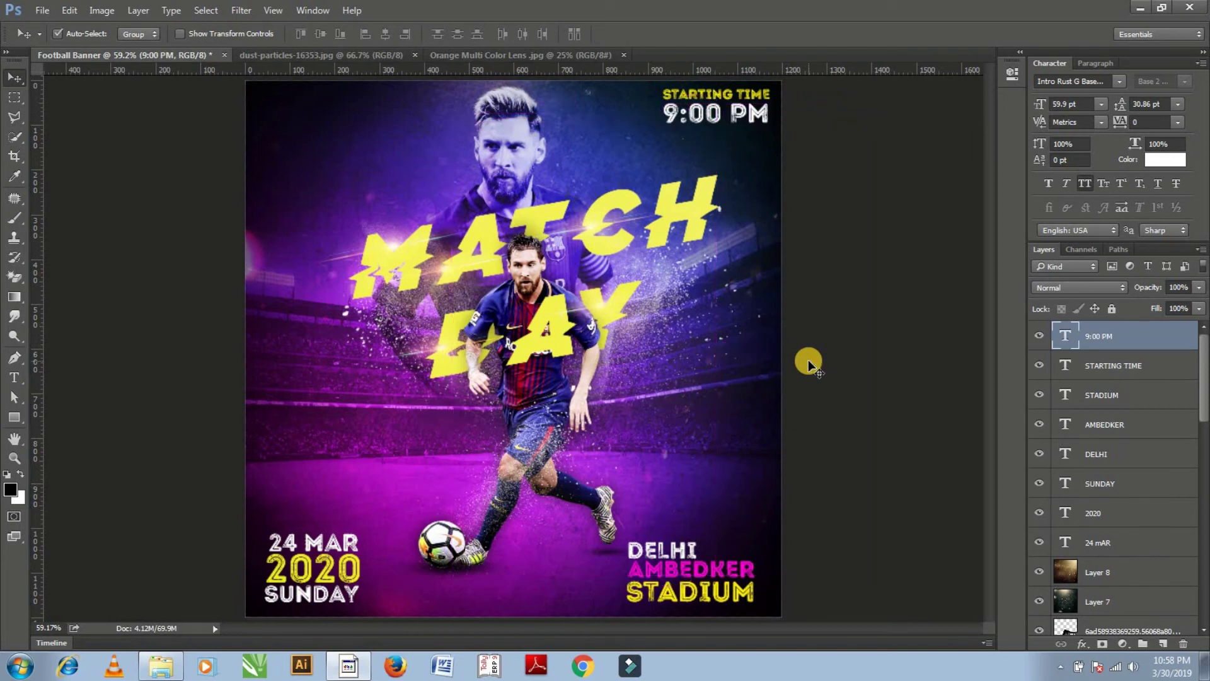
Stamp all visible layers into a new merged Layer 10 with Ctrl+Alt+Shift+E
key("ctrl")
key("ctrl+alt+shift+e")
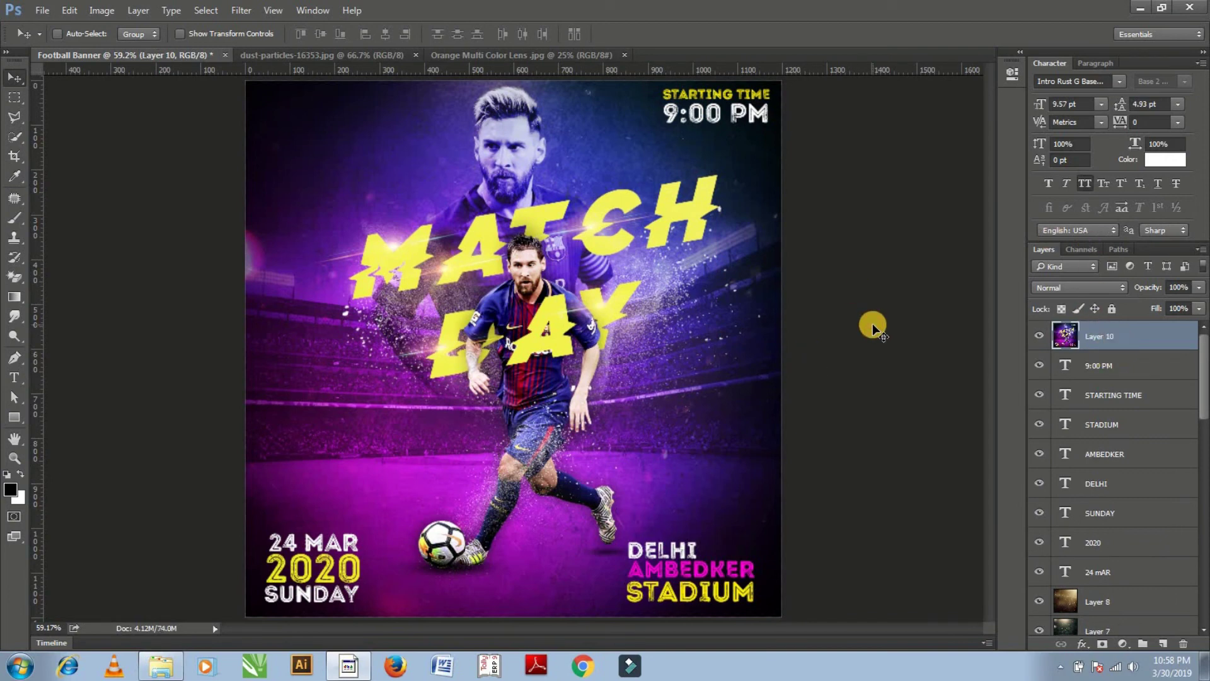
left_click(241, 10)
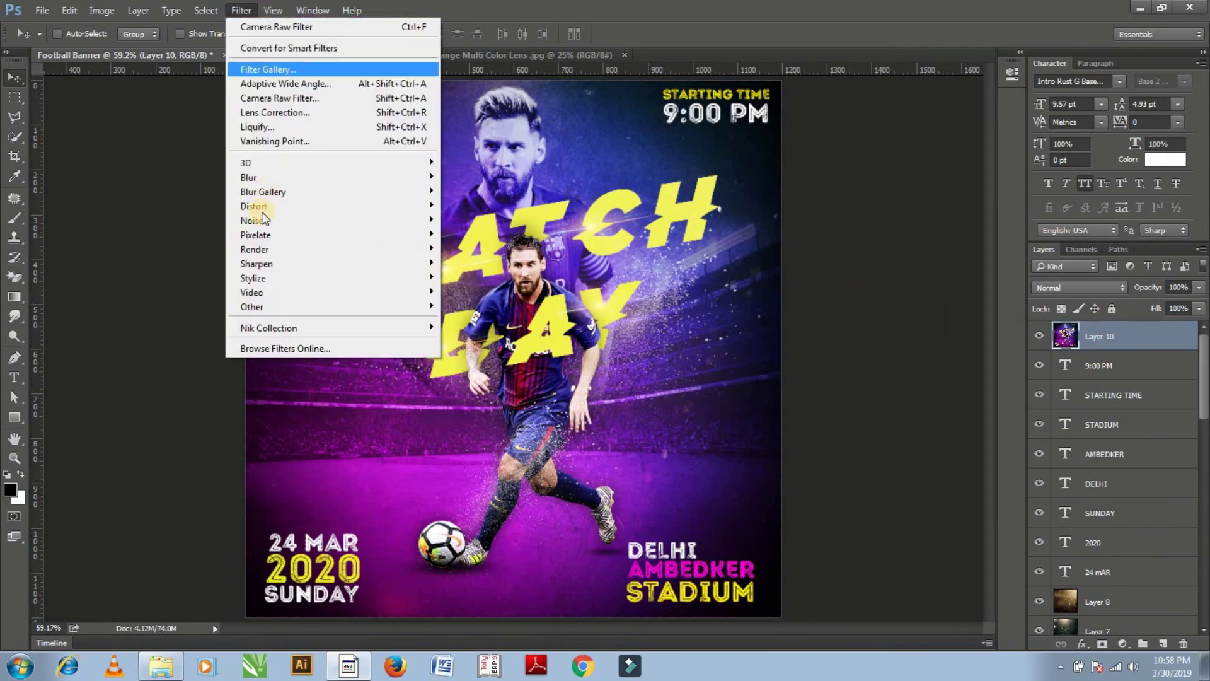
Apply Camera Raw Filter: raise Clarity, lower Blacks, increase Blues, Purples and Magentas saturation
left_click(267, 97)
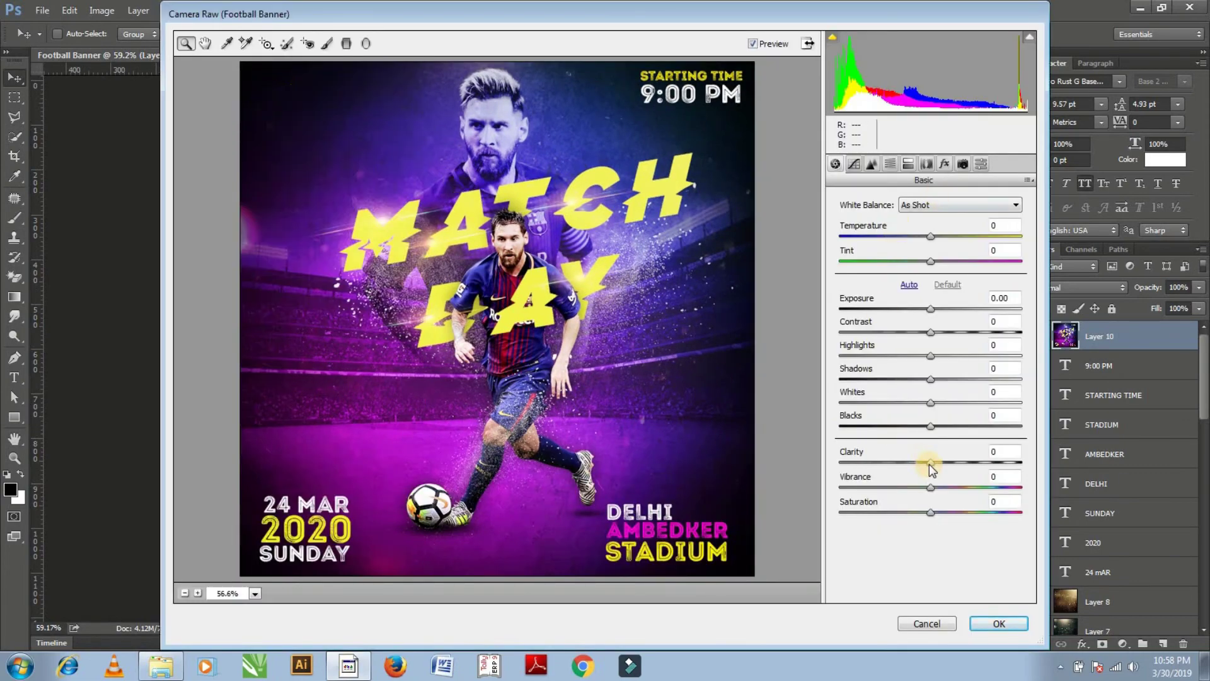
left_click_drag(929, 464, 993, 464)
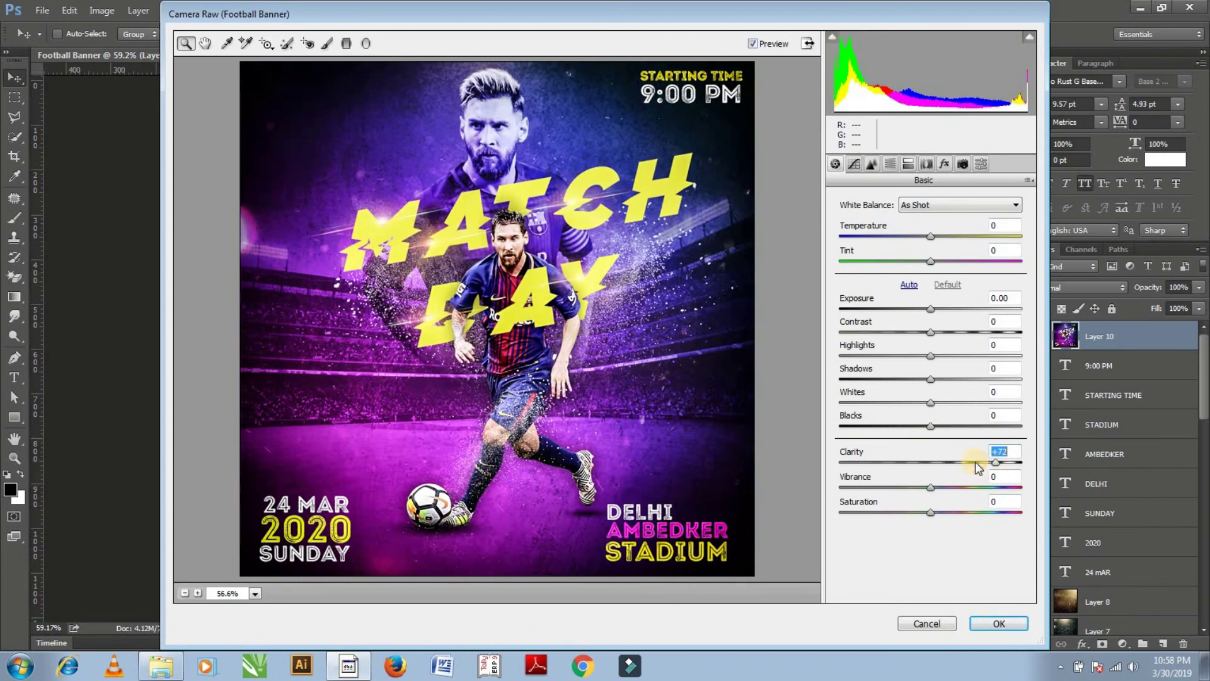
left_click_drag(927, 426, 911, 426)
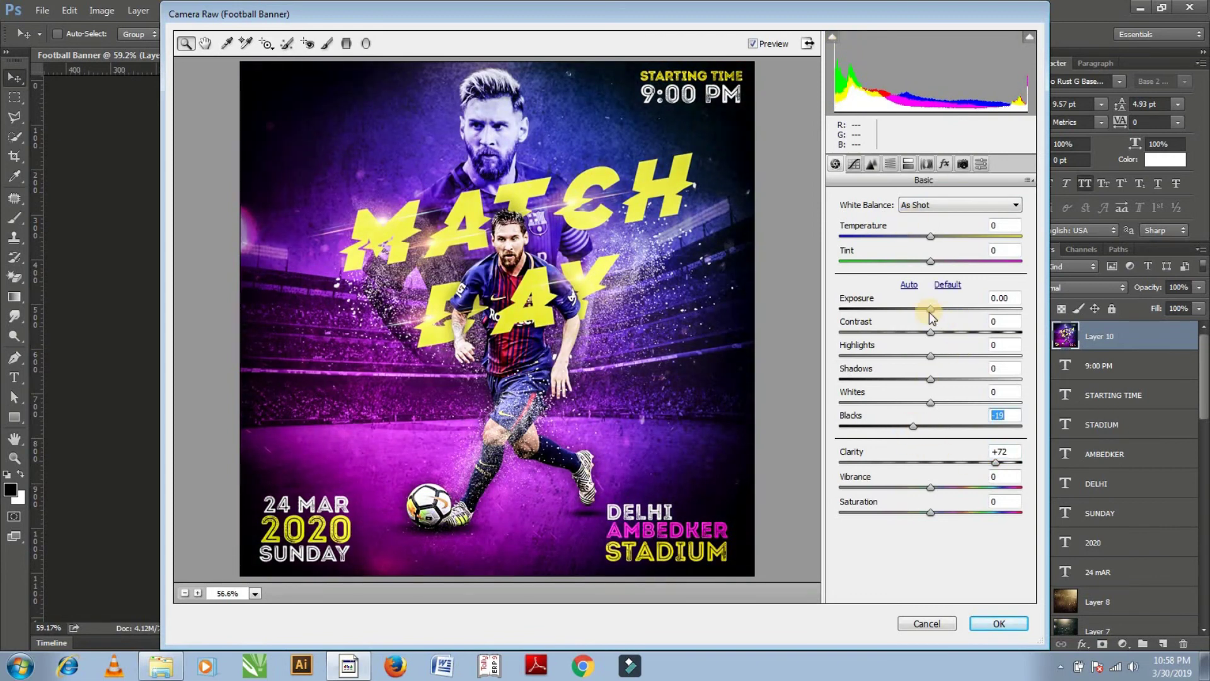
left_click(890, 166)
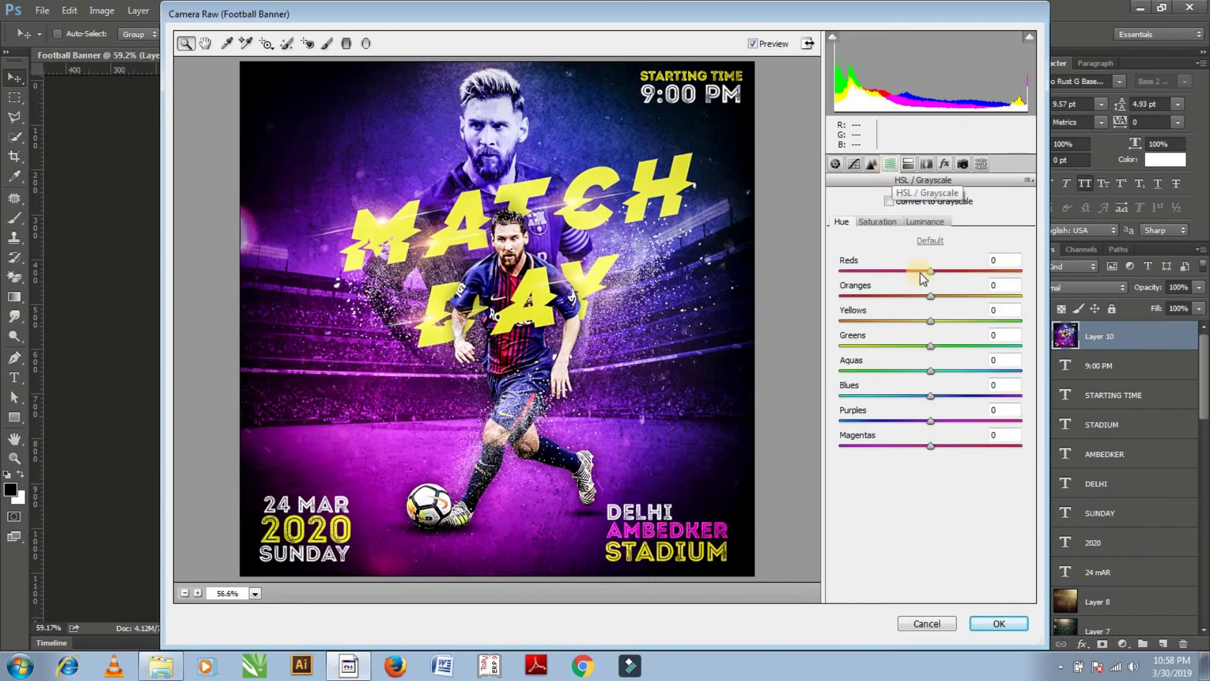
left_click(893, 222)
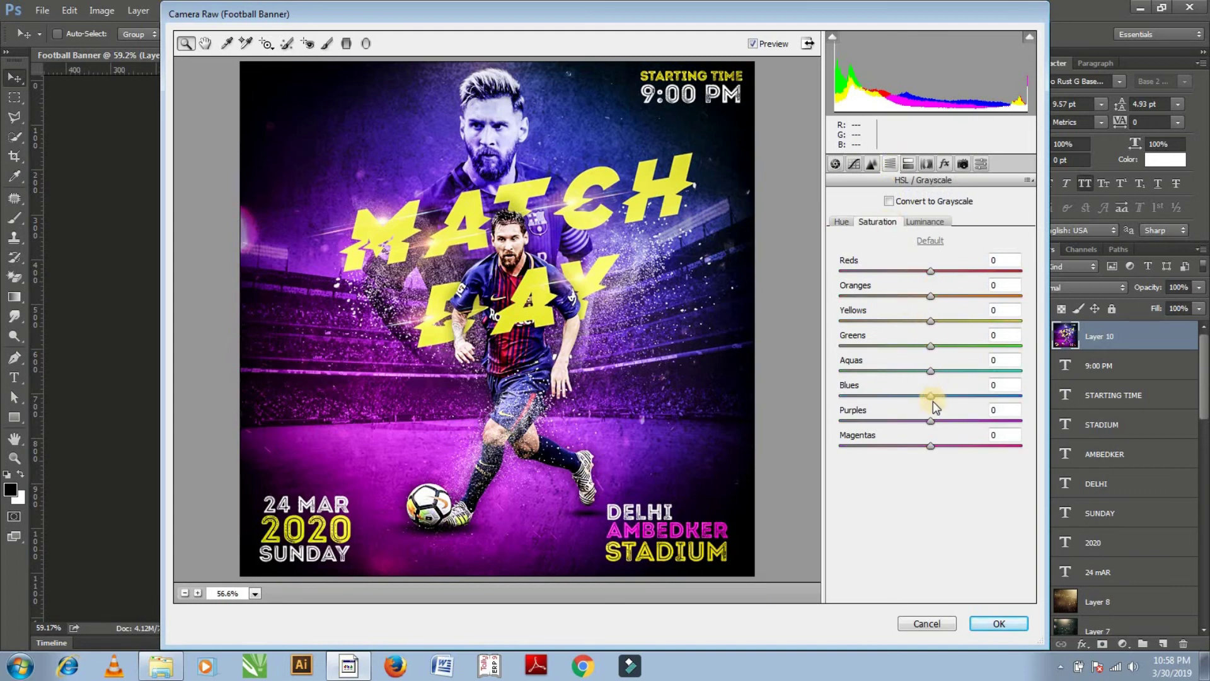
left_click_drag(931, 396, 953, 397)
left_click(930, 421)
left_click_drag(930, 422, 941, 421)
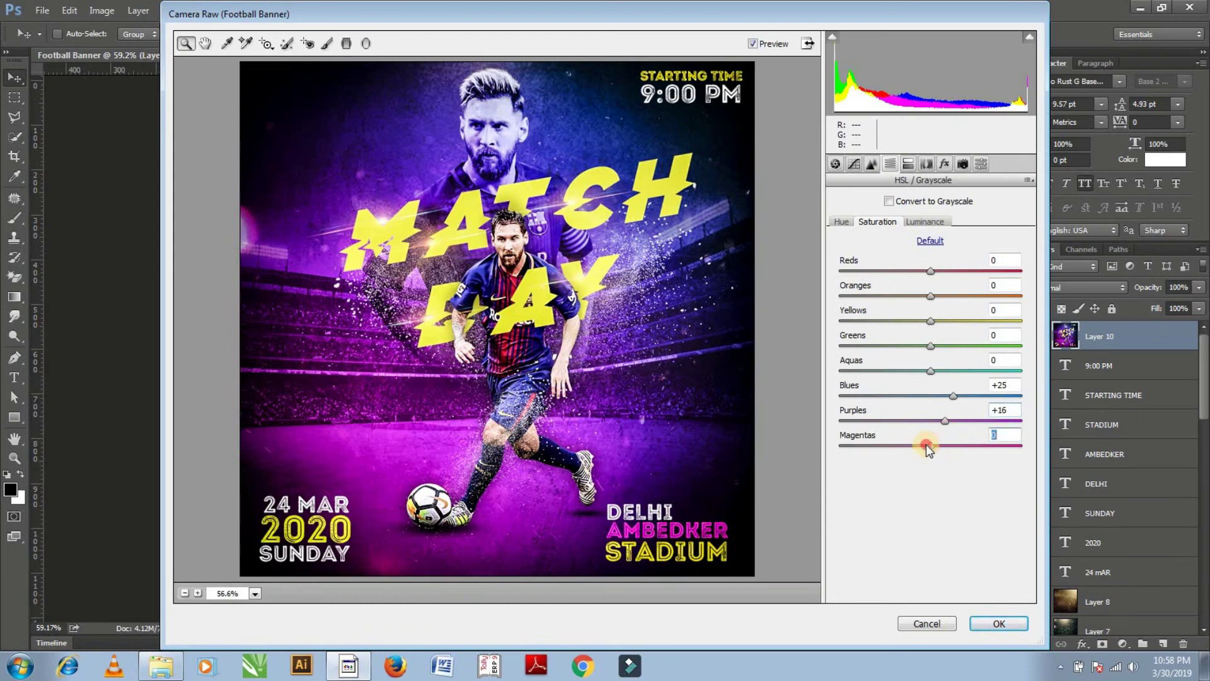
left_click_drag(931, 446, 949, 448)
left_click(984, 616)
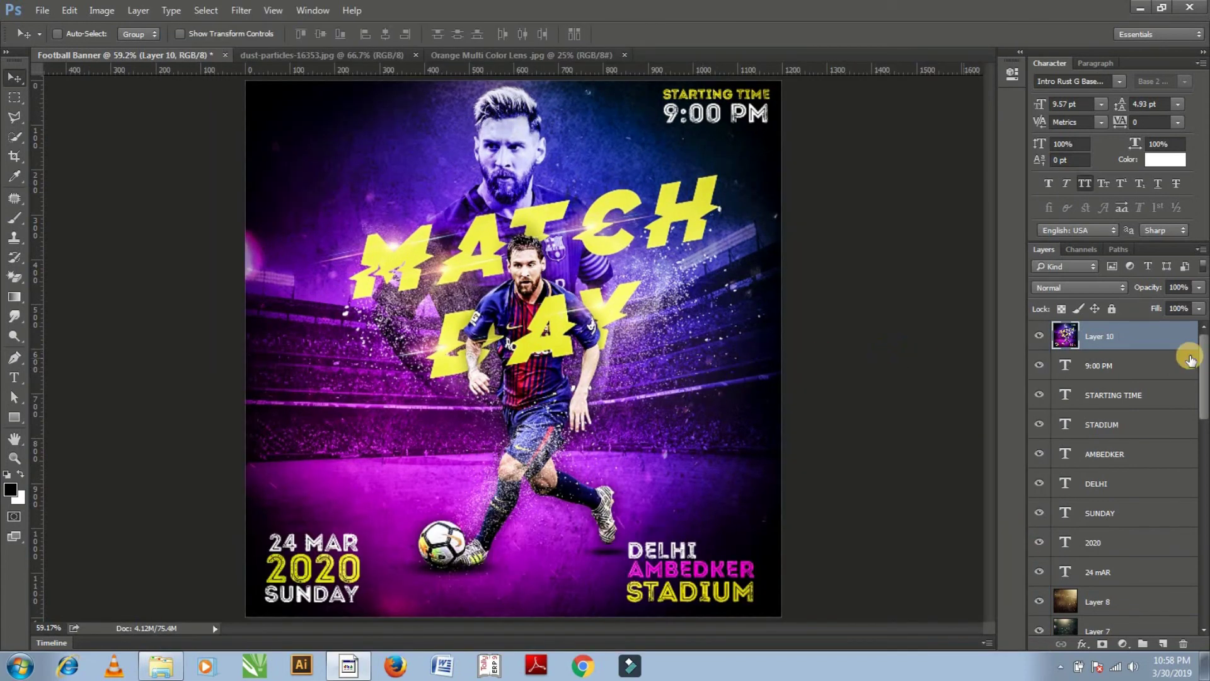
Duplicate Layer 10 with Ctrl+J, creating Layer 10 copy on top
left_click(762, 355)
key("ctrl+j")
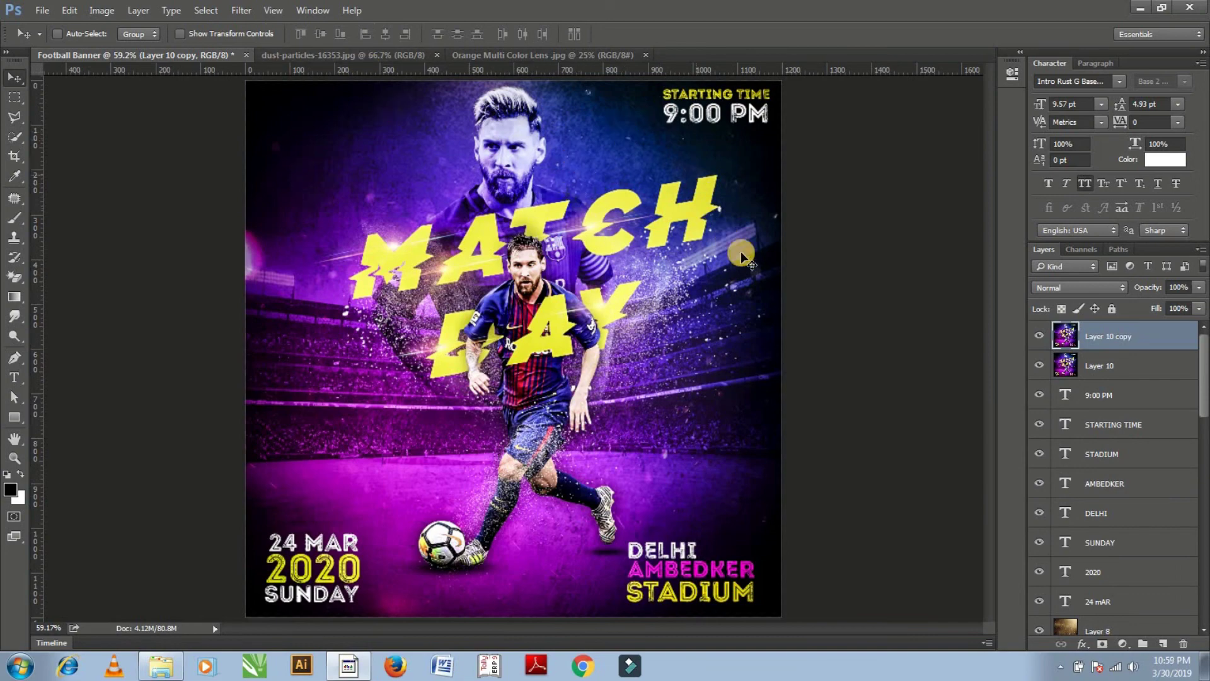
Apply the High Pass filter to the layer copy and blend it in Overlay mode
left_click(240, 10)
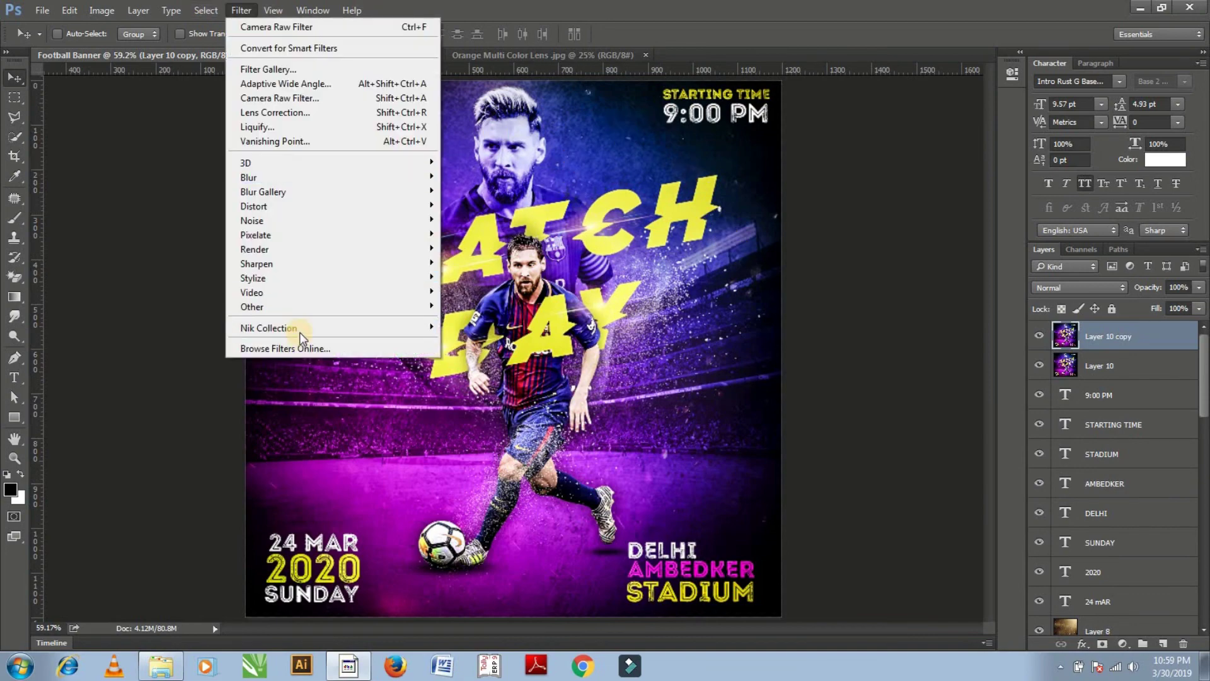
mouse_move(252, 306)
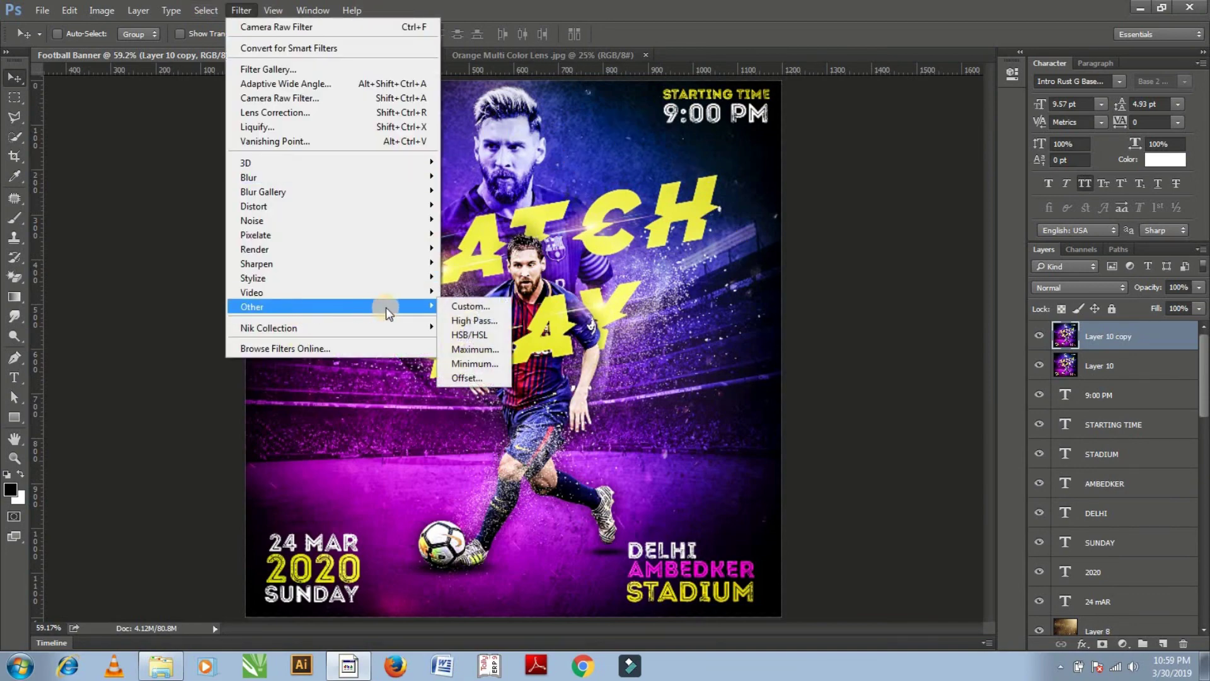
left_click(476, 320)
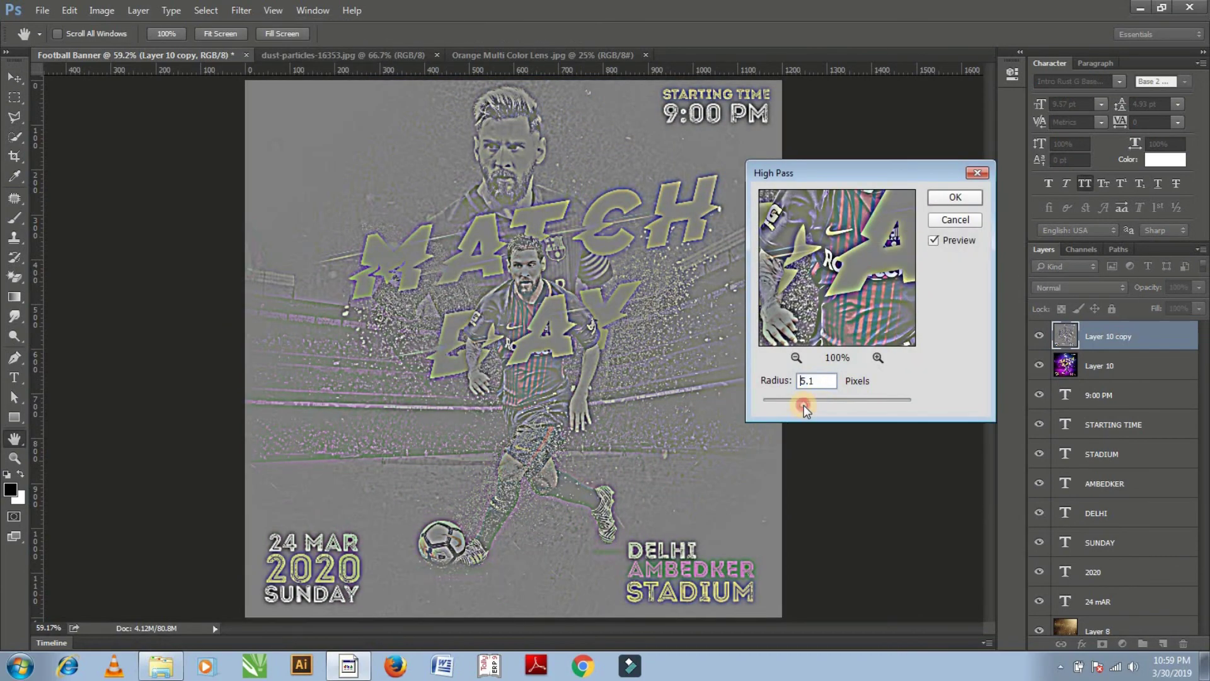
left_click(957, 198)
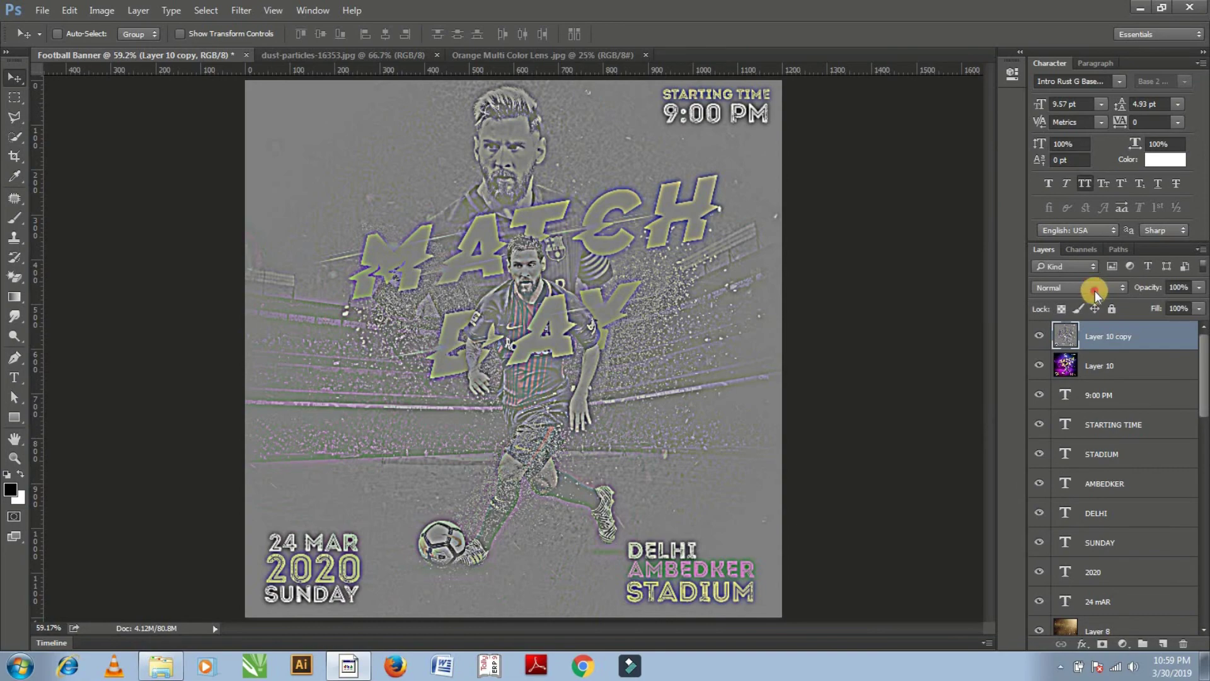
left_click(1091, 287)
left_click(1037, 436)
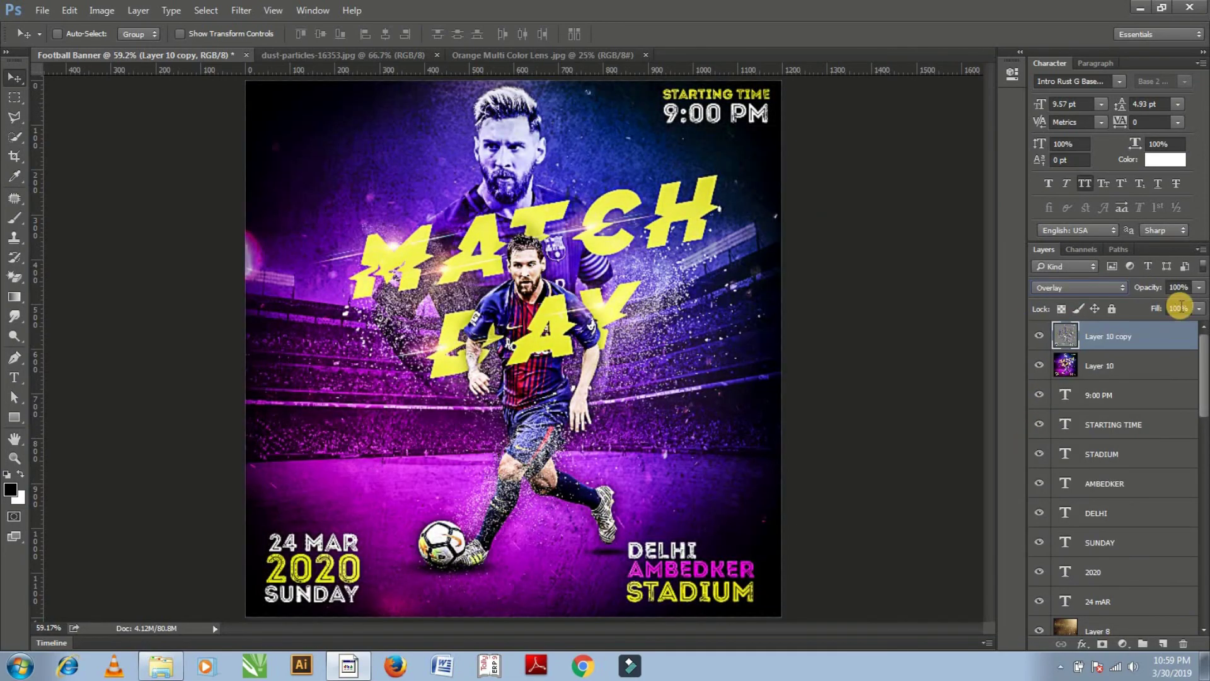
Lower the high-pass layer's opacity to 10%, toggling its visibility to compare
left_click(1195, 293)
left_click_drag(1194, 301, 1153, 308)
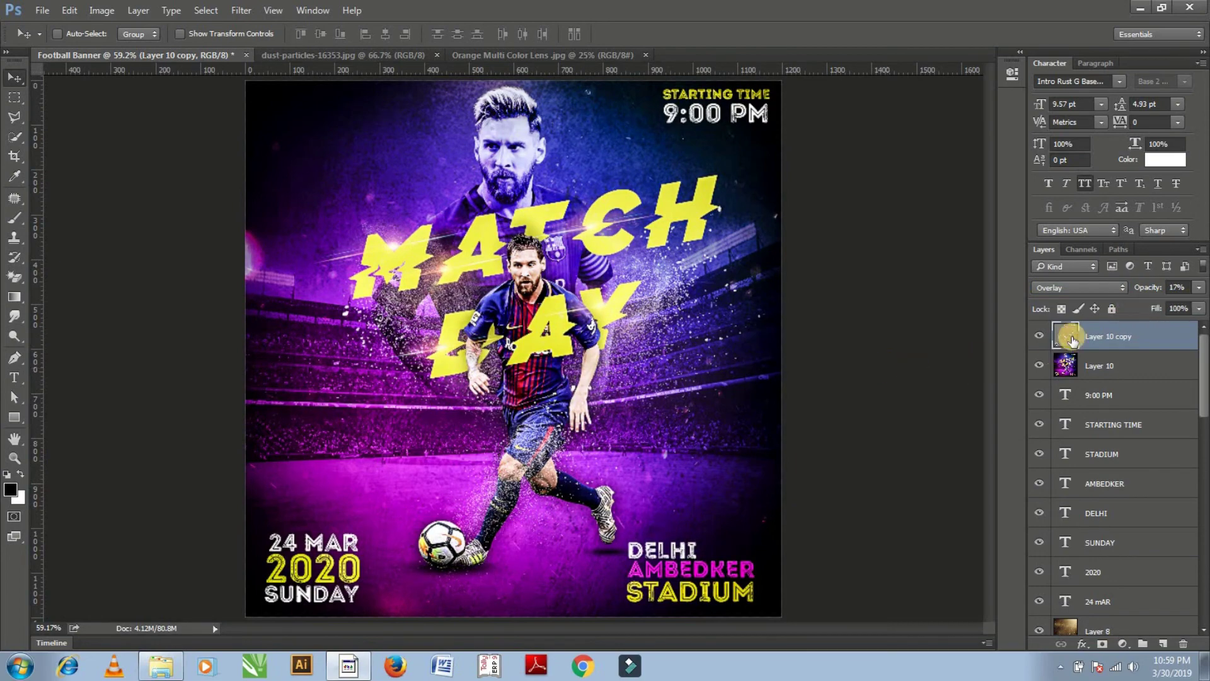
left_click(1039, 336)
left_click(1040, 336)
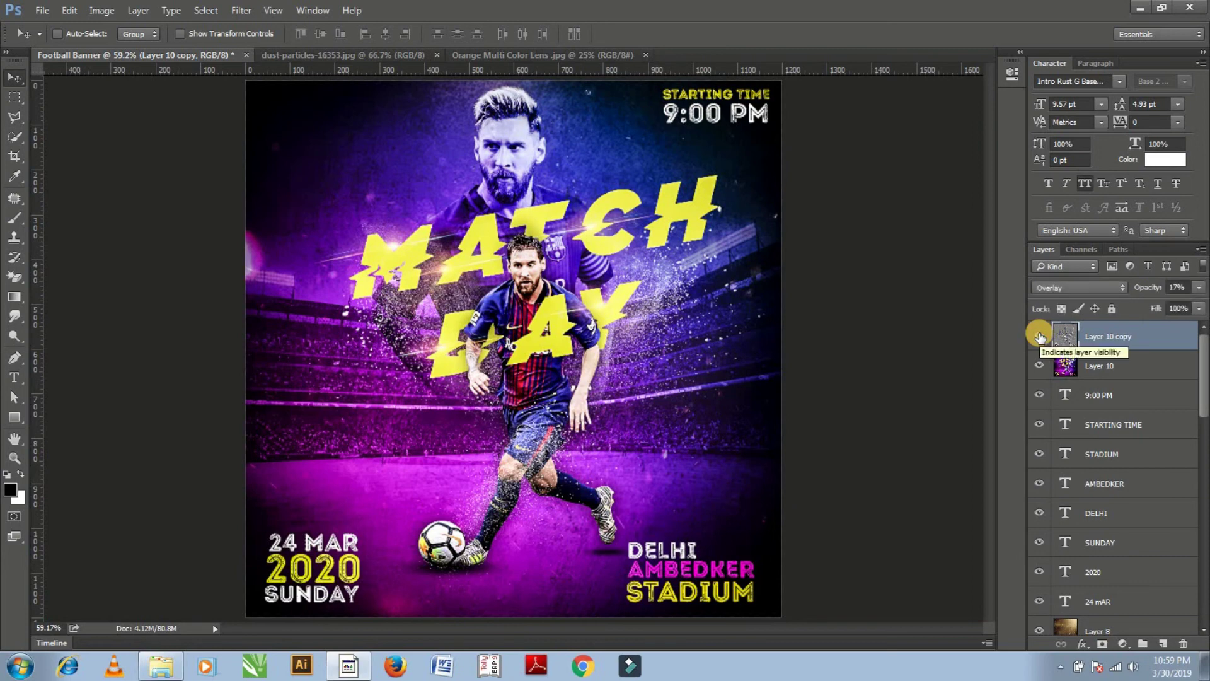
left_click(1039, 336)
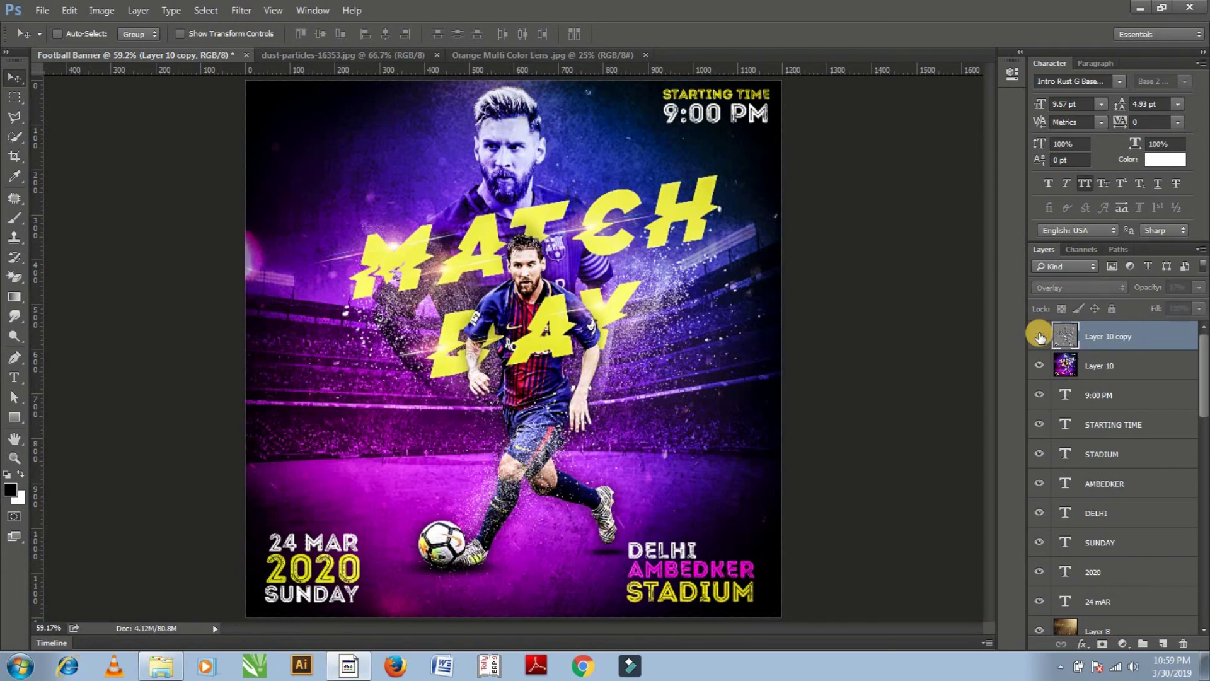
left_click(1040, 336)
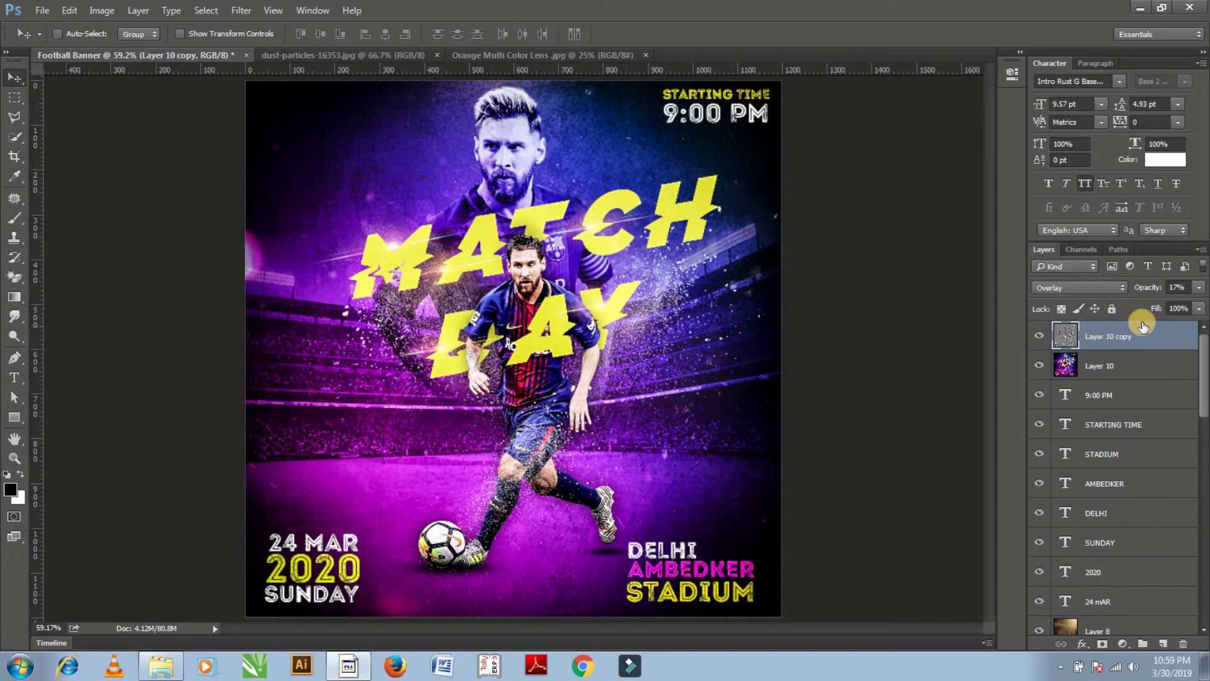
left_click(1200, 287)
left_click_drag(1137, 307, 1133, 306)
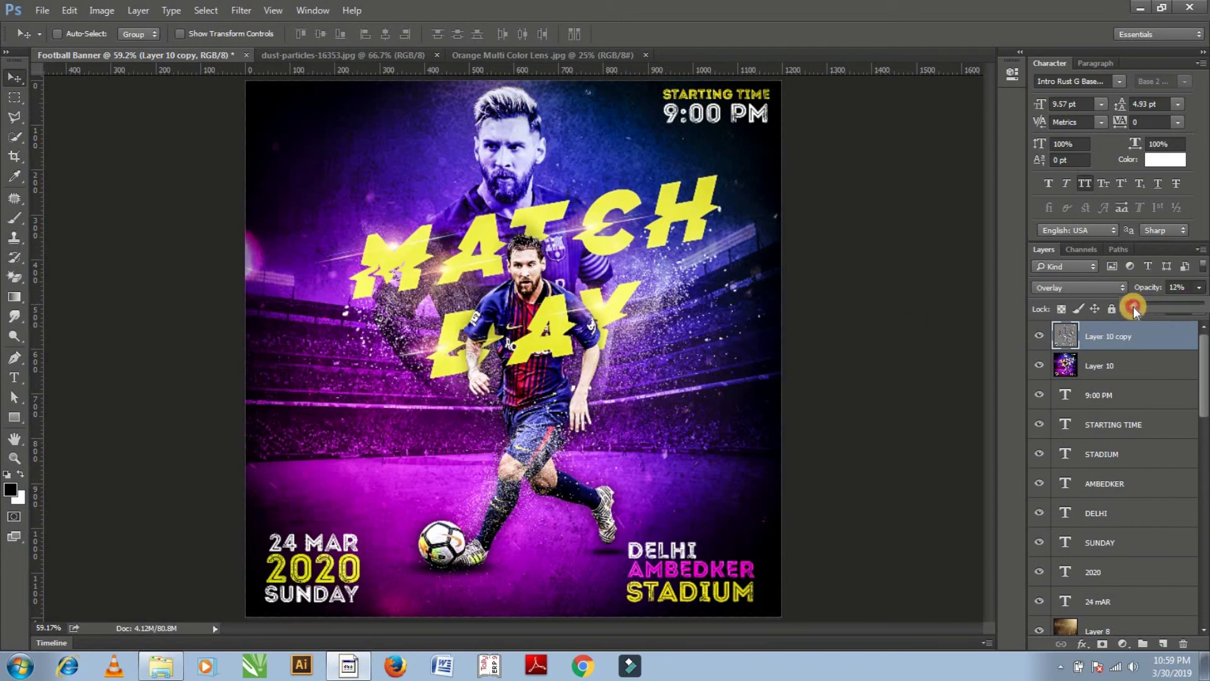
left_click(770, 373)
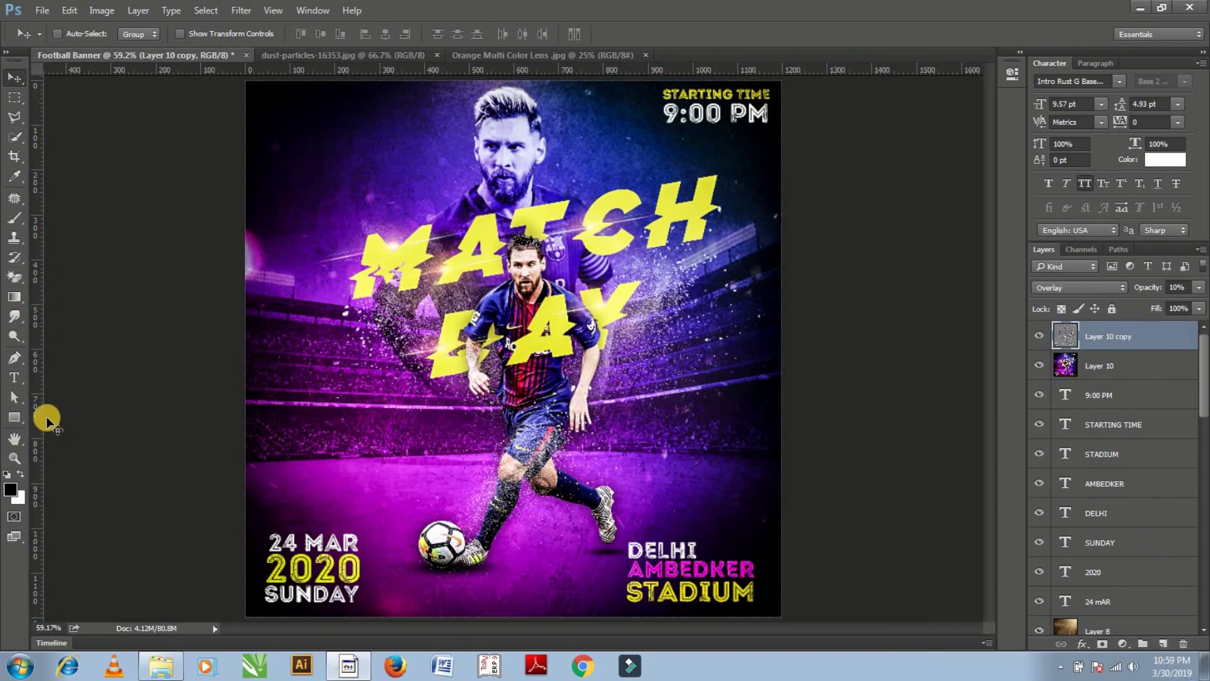
Draw a no-fill rectangle with a yellow stroke around the poster edges
left_click(14, 416)
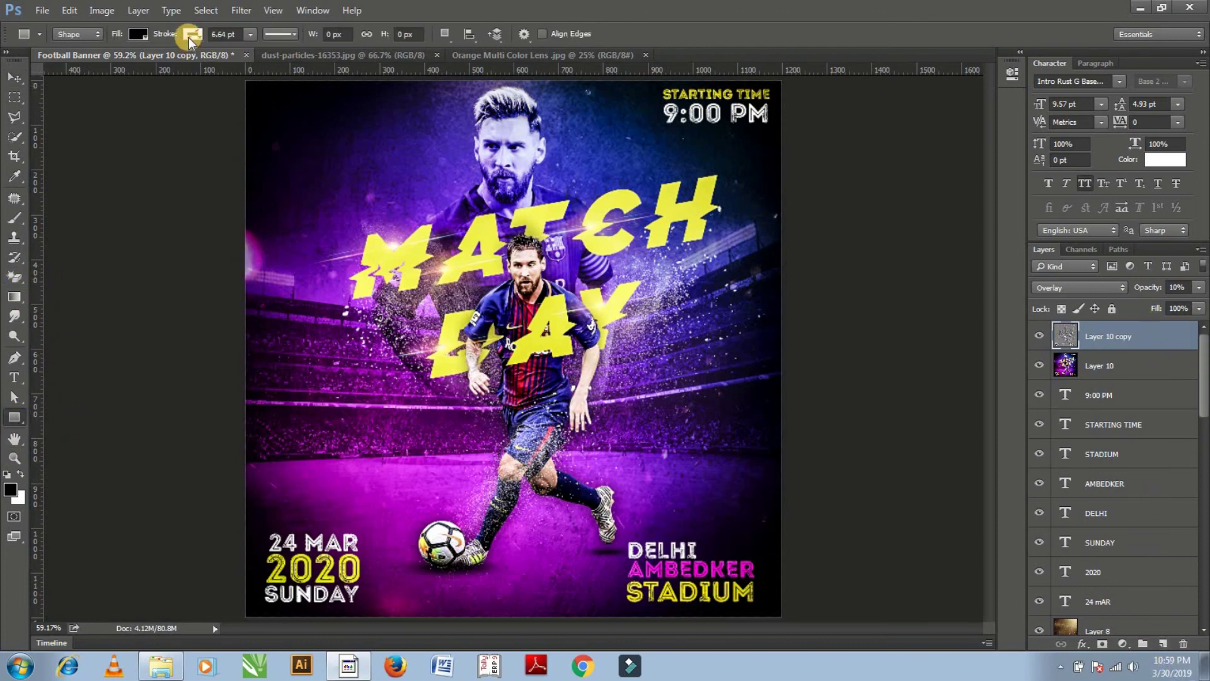
left_click(137, 34)
left_click(76, 63)
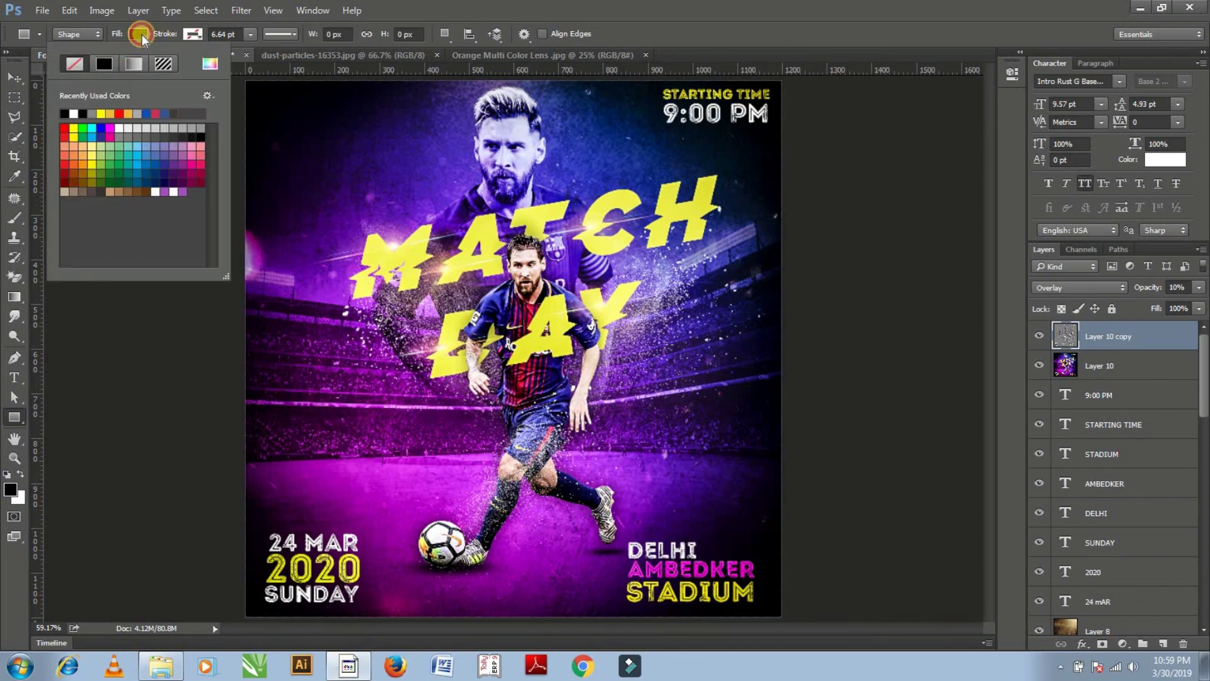
left_click(192, 34)
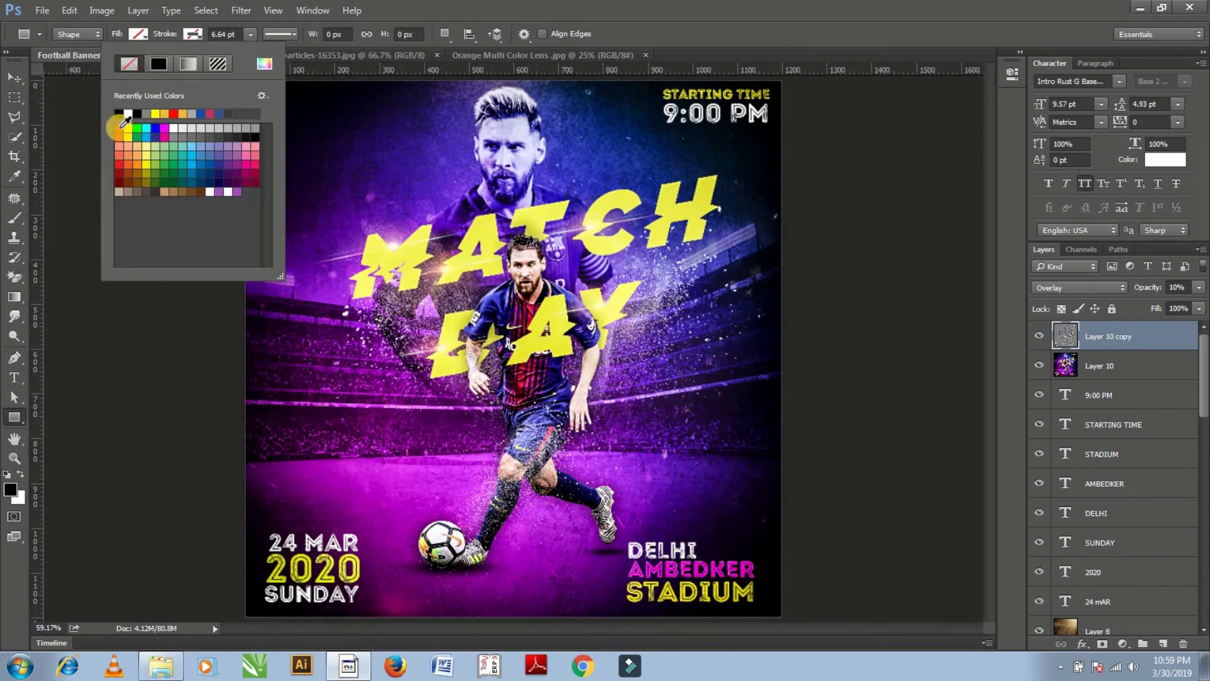
left_click(146, 155)
left_click(267, 100)
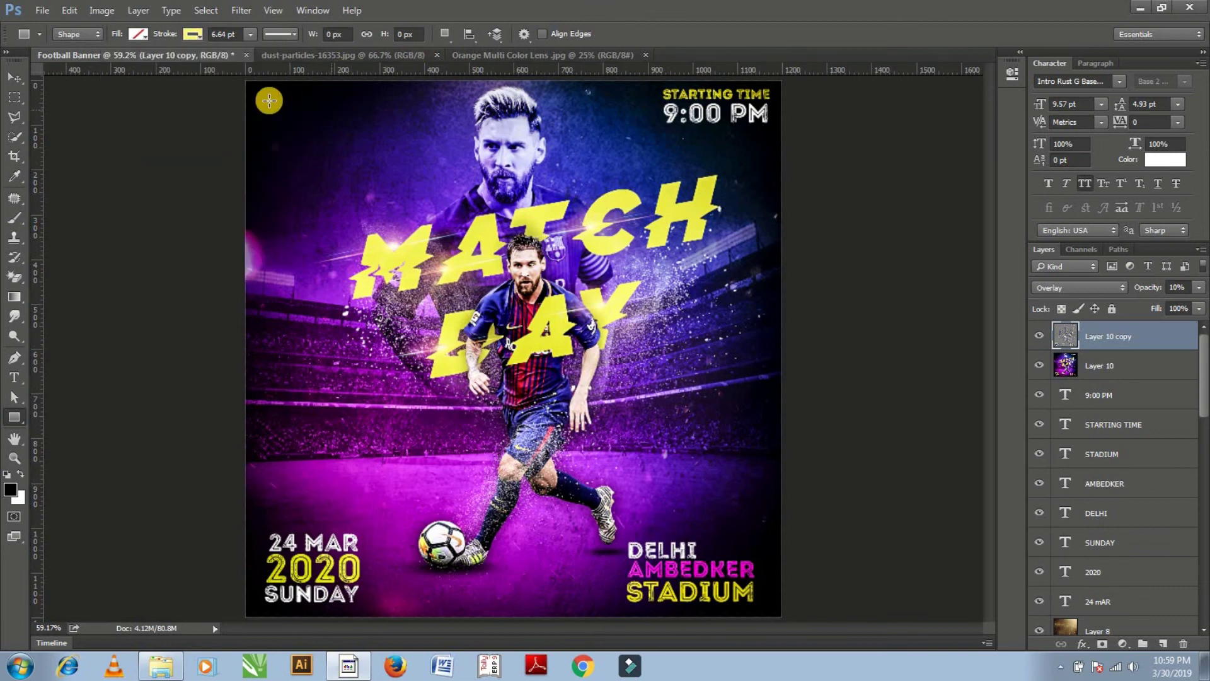
left_click_drag(250, 84, 771, 611)
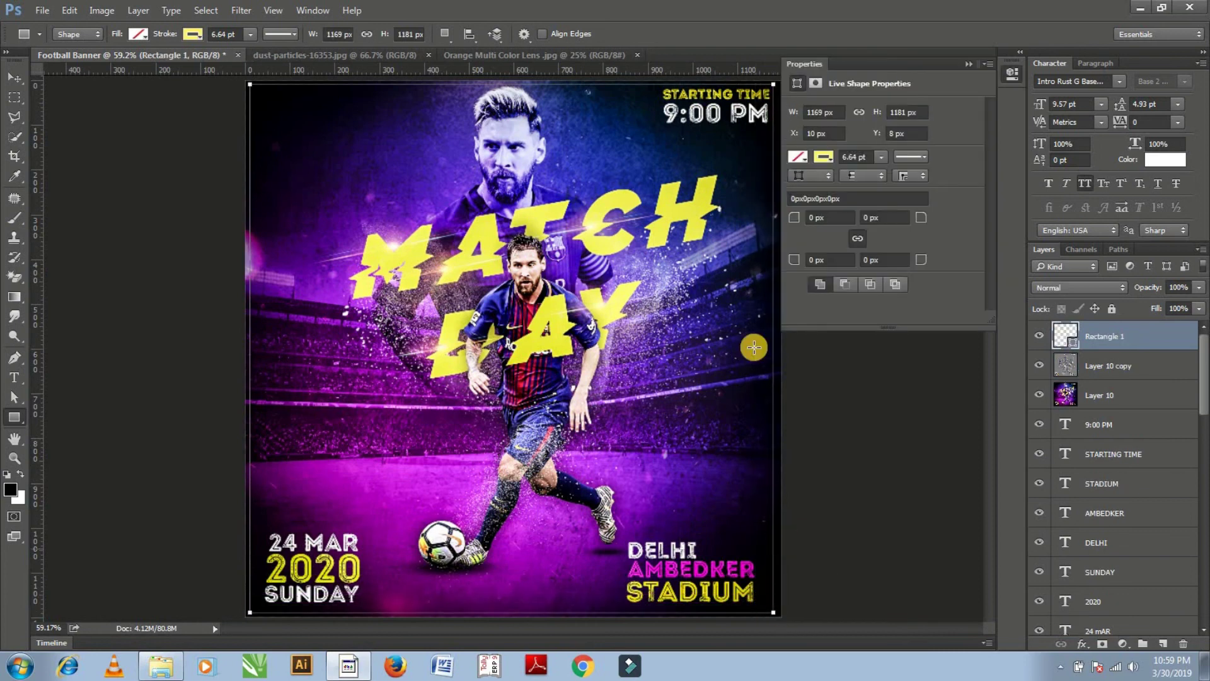
Nudge and stretch the yellow frame so it fits the poster width
left_click(972, 64)
key("v")
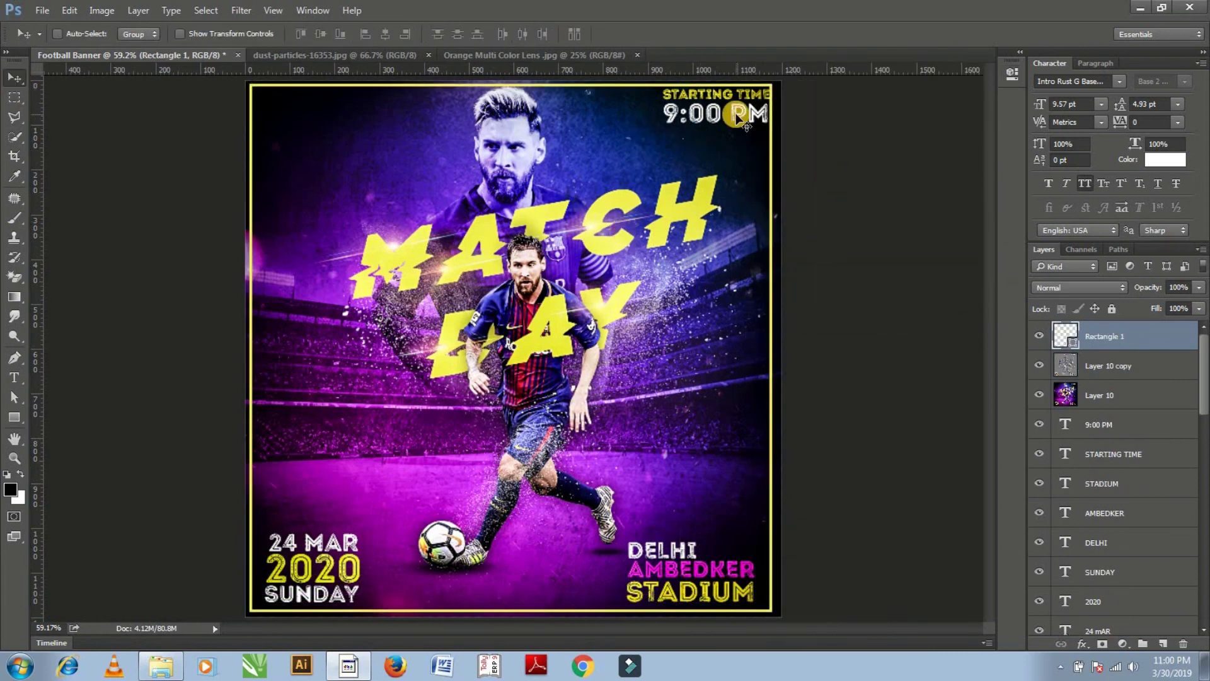
left_click_drag(838, 241, 840, 242)
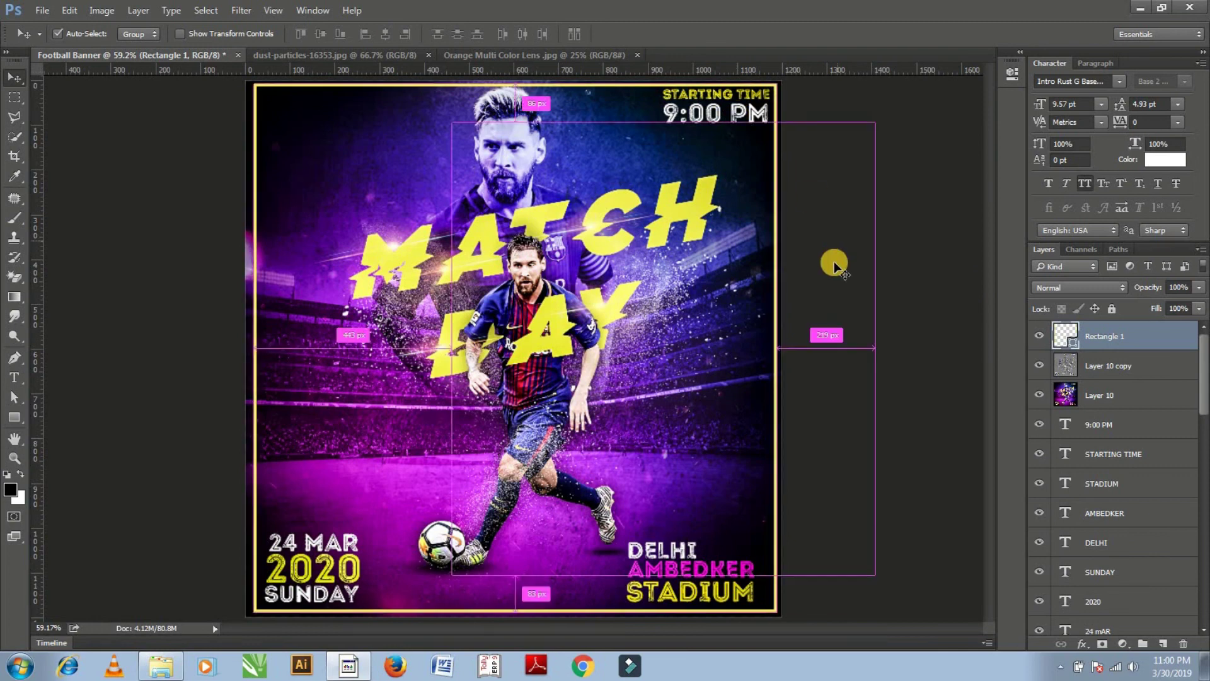
key("ctrl+t")
left_click_drag(252, 345, 251, 345)
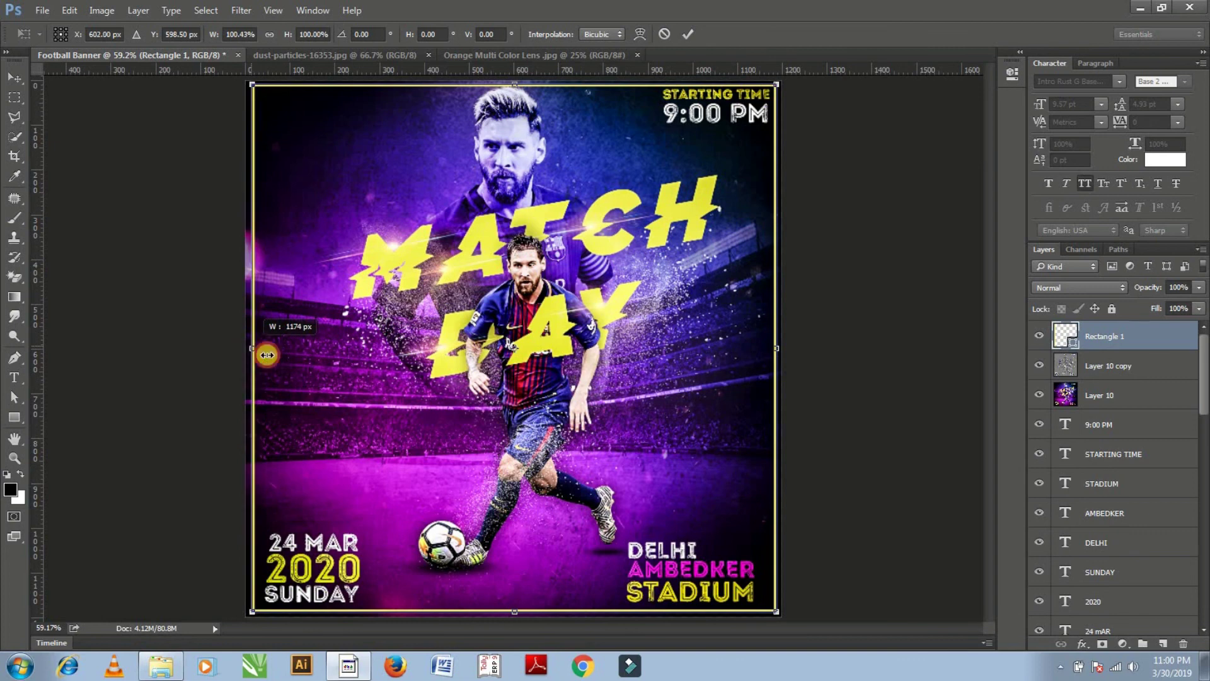
key("Return")
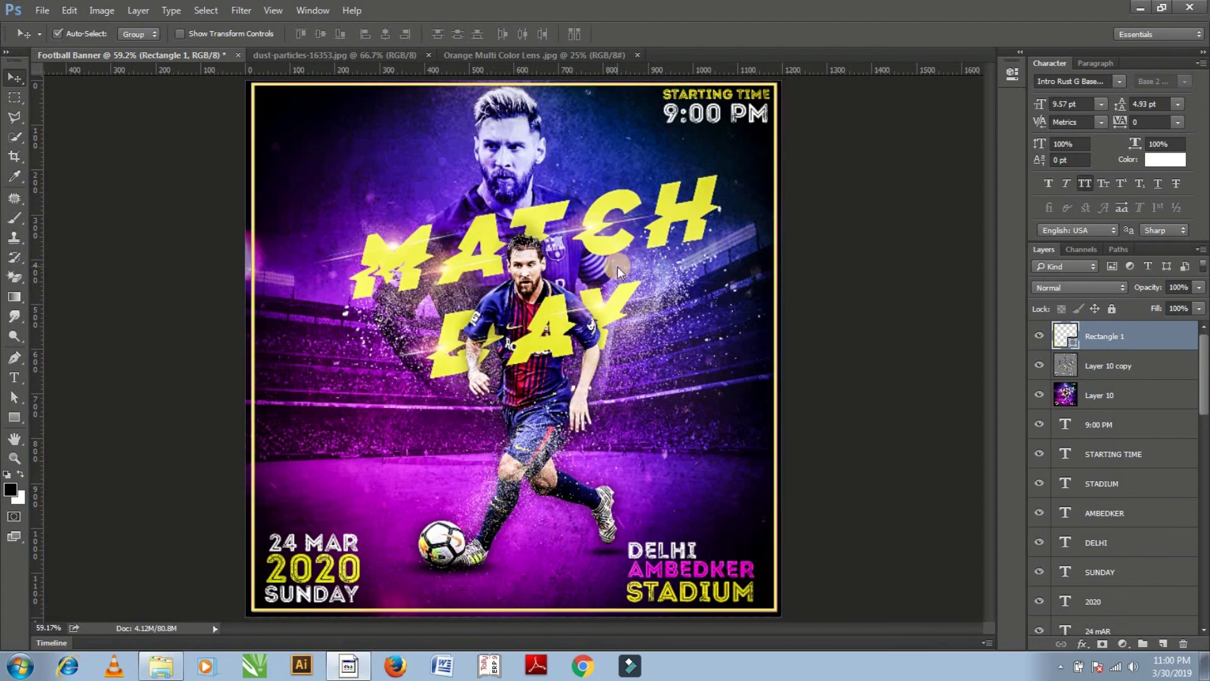
key("ctrl+o")
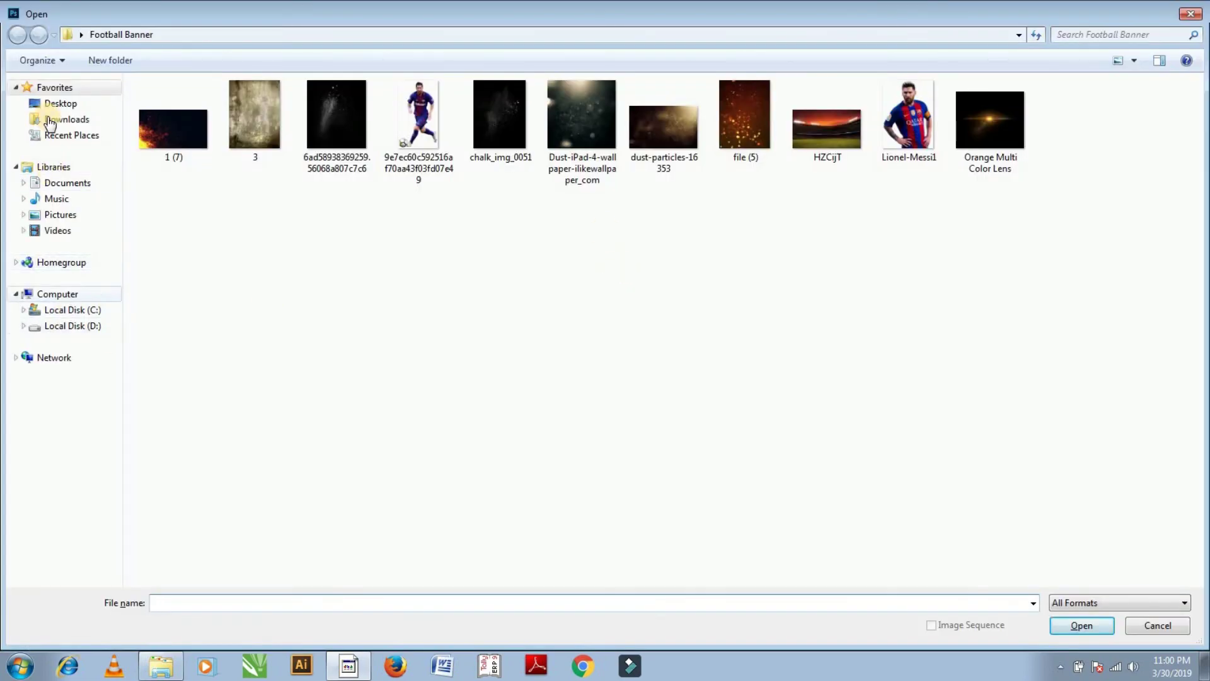
Open Gulfam Creation's.psd from the Gym Training folder on the desktop
left_click(66, 104)
double_click(338, 363)
left_click(421, 132)
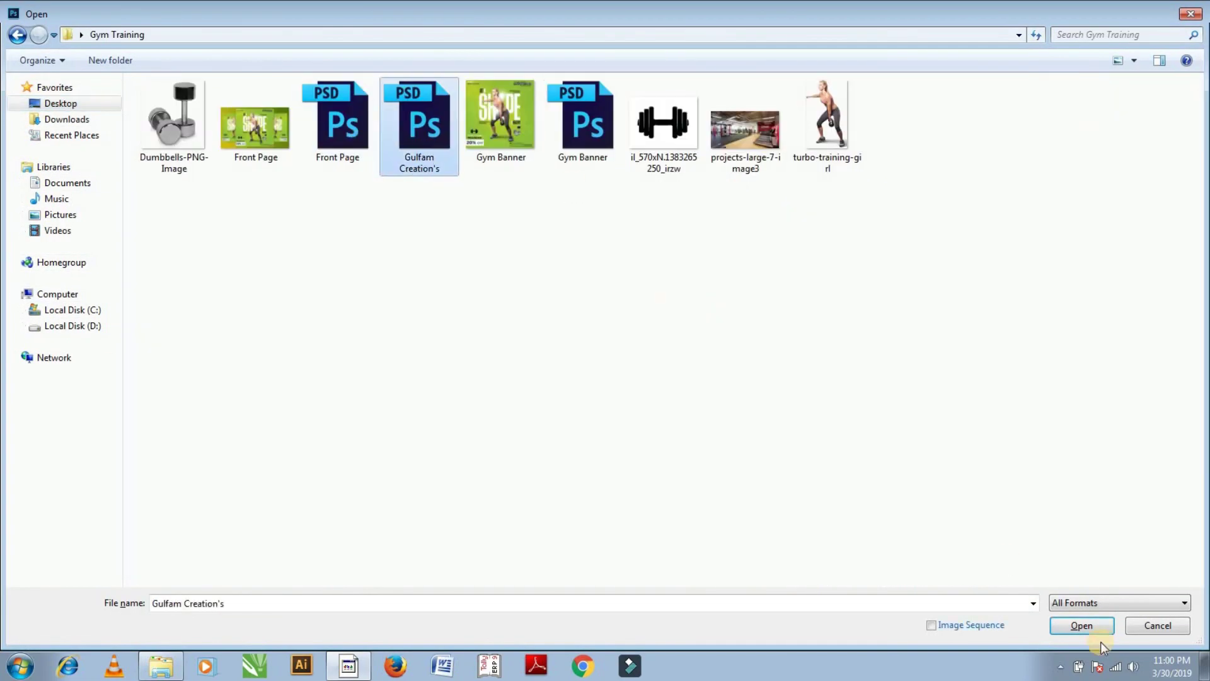
left_click(1081, 625)
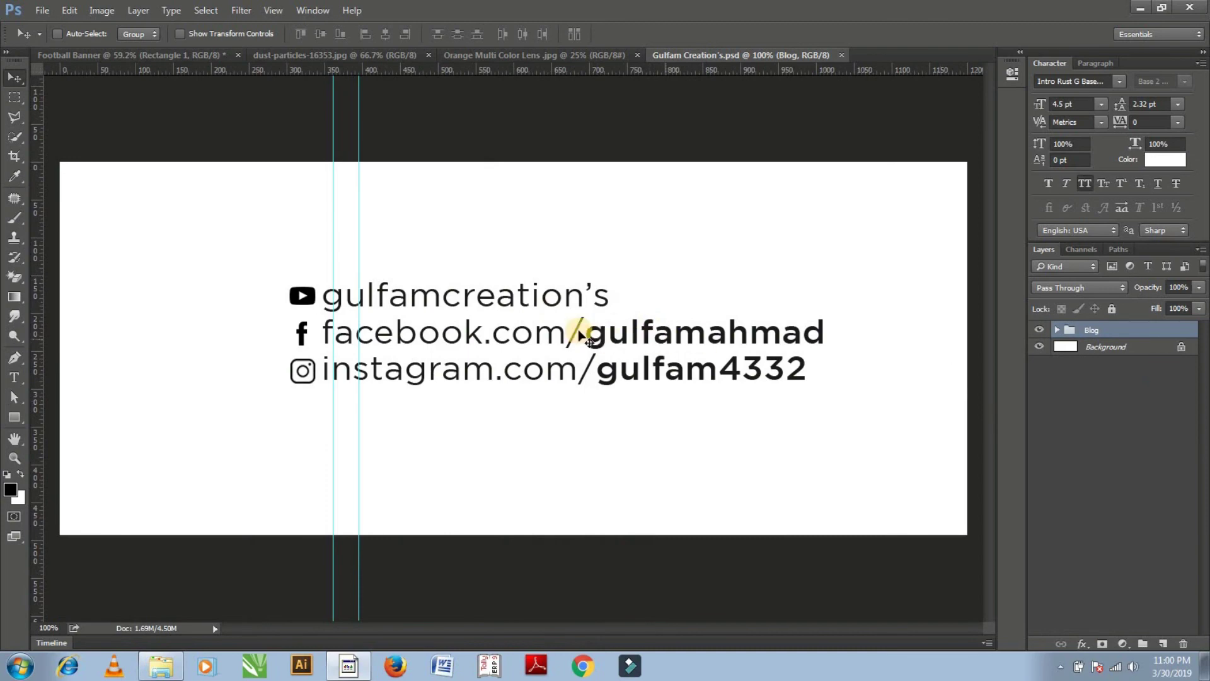
Drag the Blog credits group into the poster, shrink it to about 60%, and place it top-left
left_click_drag(576, 324, 578, 324)
left_click_drag(439, 179, 192, 54)
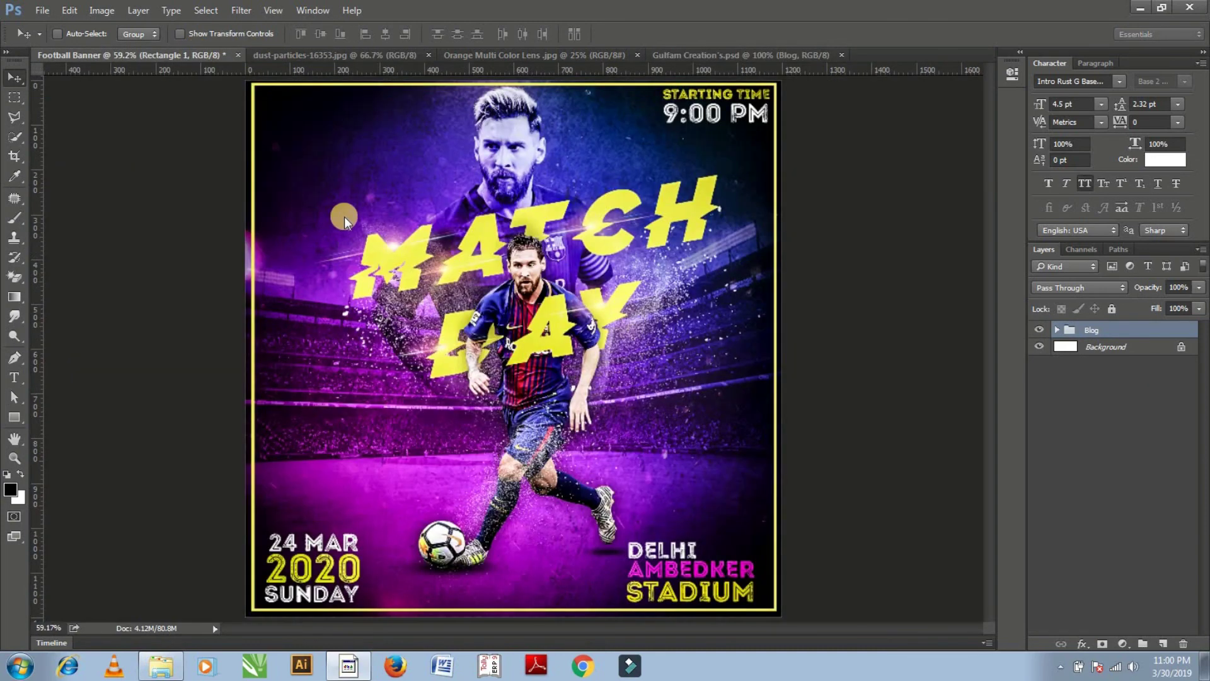
left_click_drag(192, 54, 344, 217)
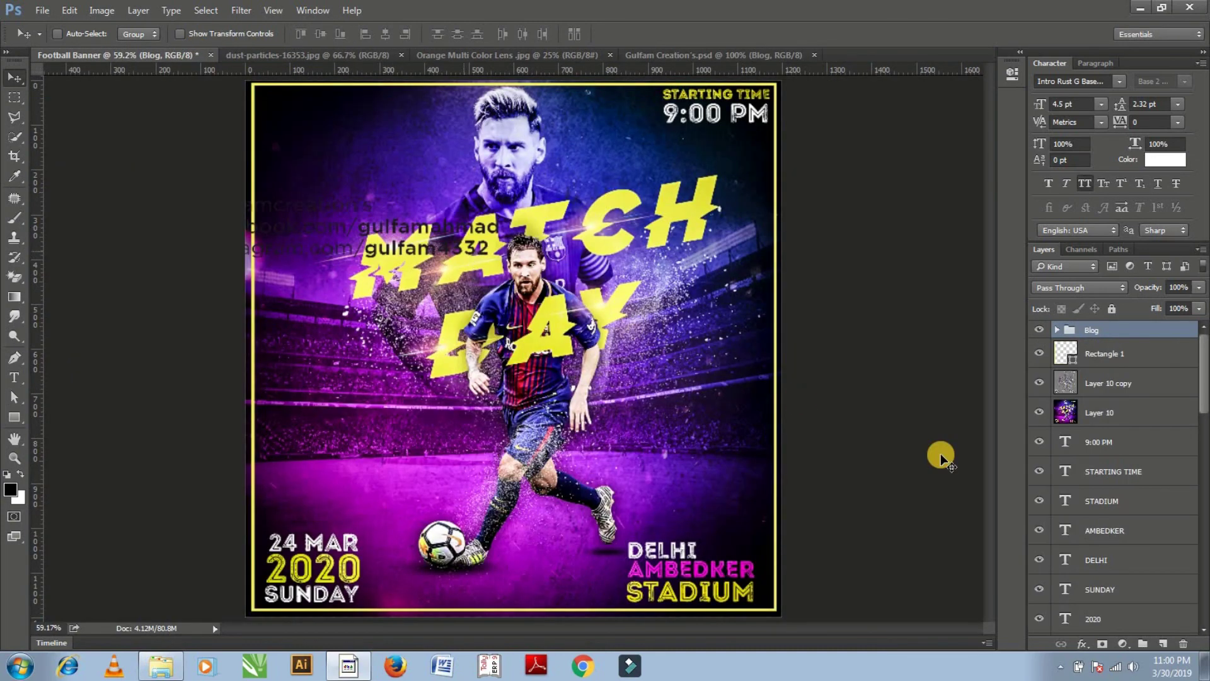
key("ctrl+t")
left_click_drag(497, 259, 376, 210)
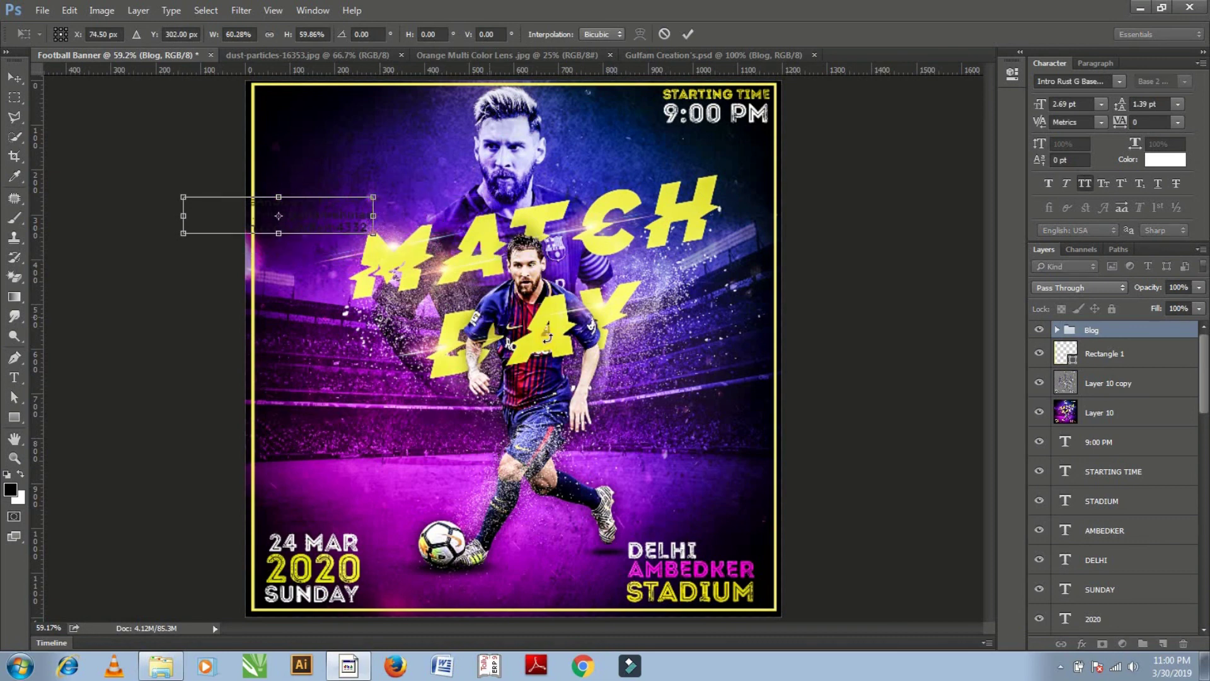
key("Return")
left_click_drag(361, 232, 445, 135)
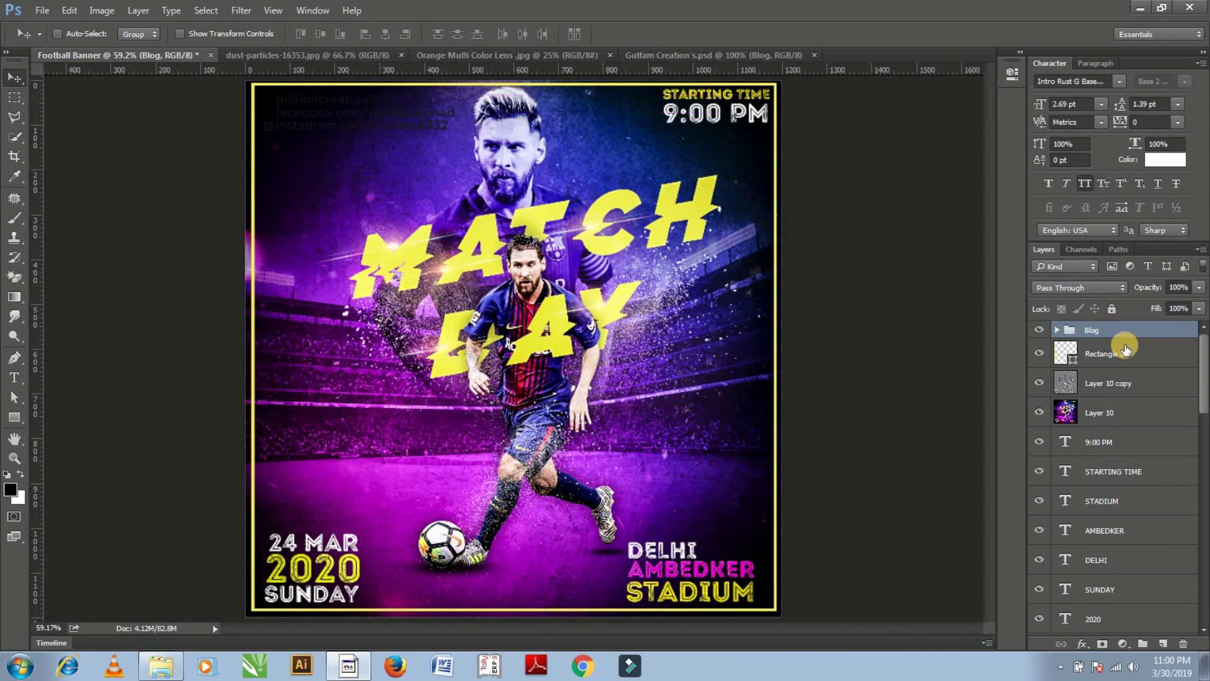
Add a white Color Overlay to the 48968 icon layer inside the Blog group
left_click(1057, 330)
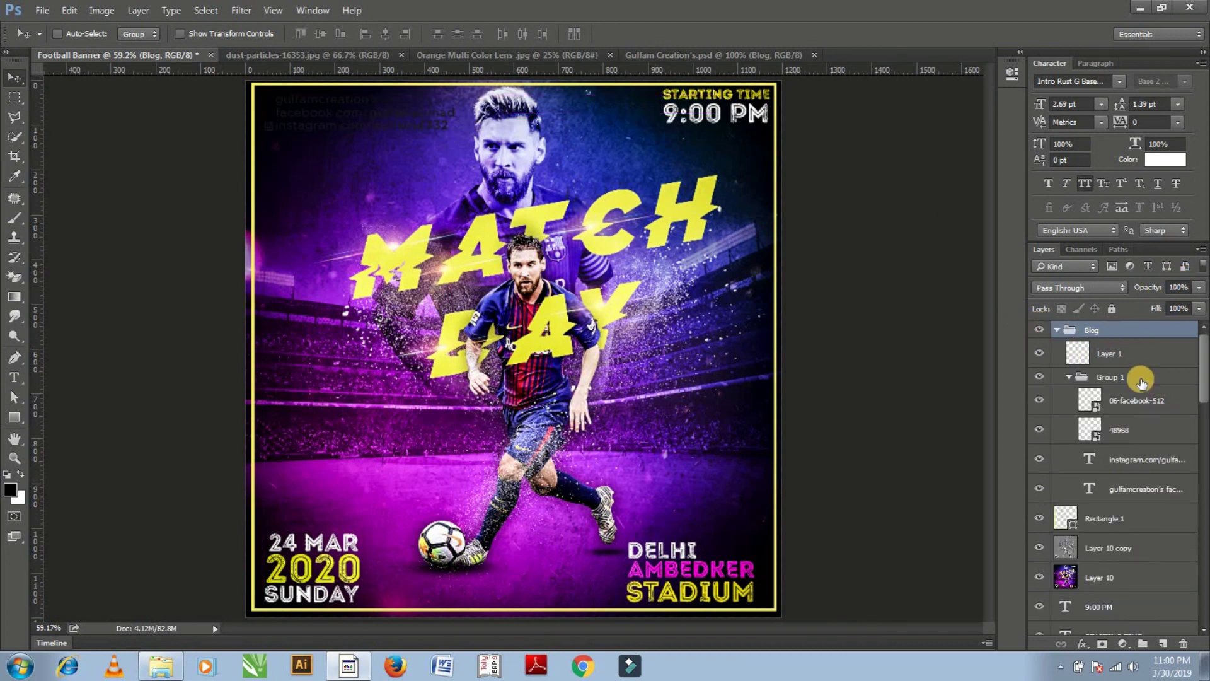
left_click(1127, 382)
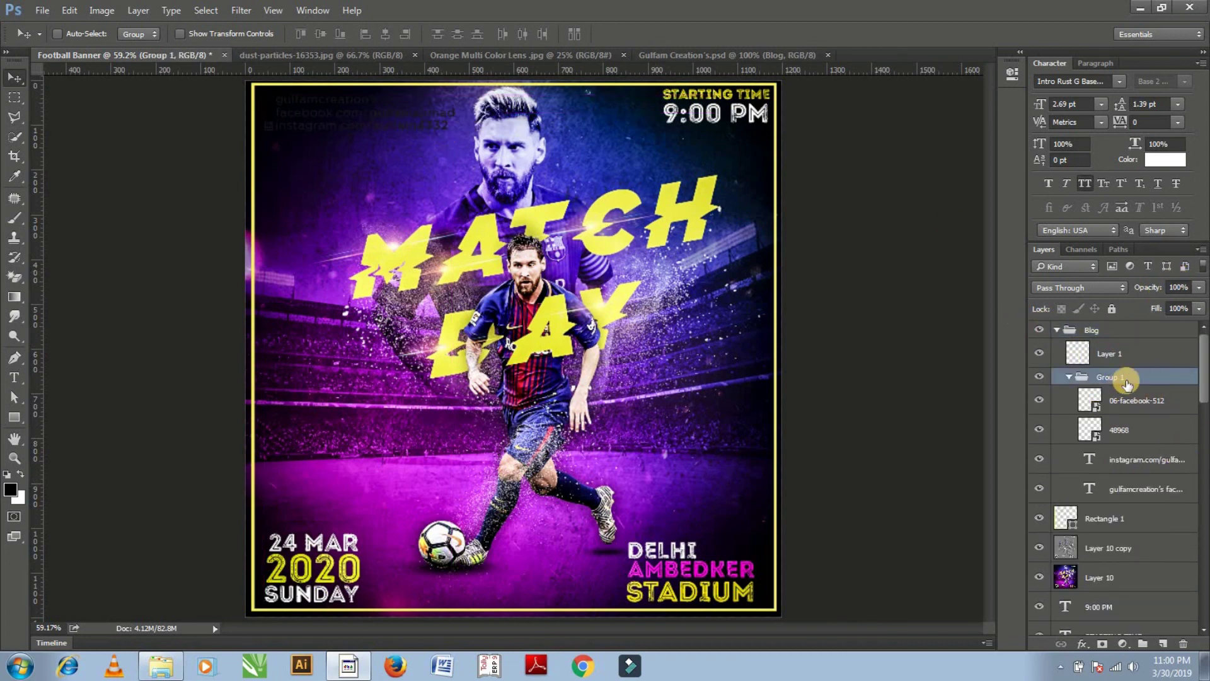
left_click(1153, 401)
left_click(1145, 430)
left_click(1082, 643)
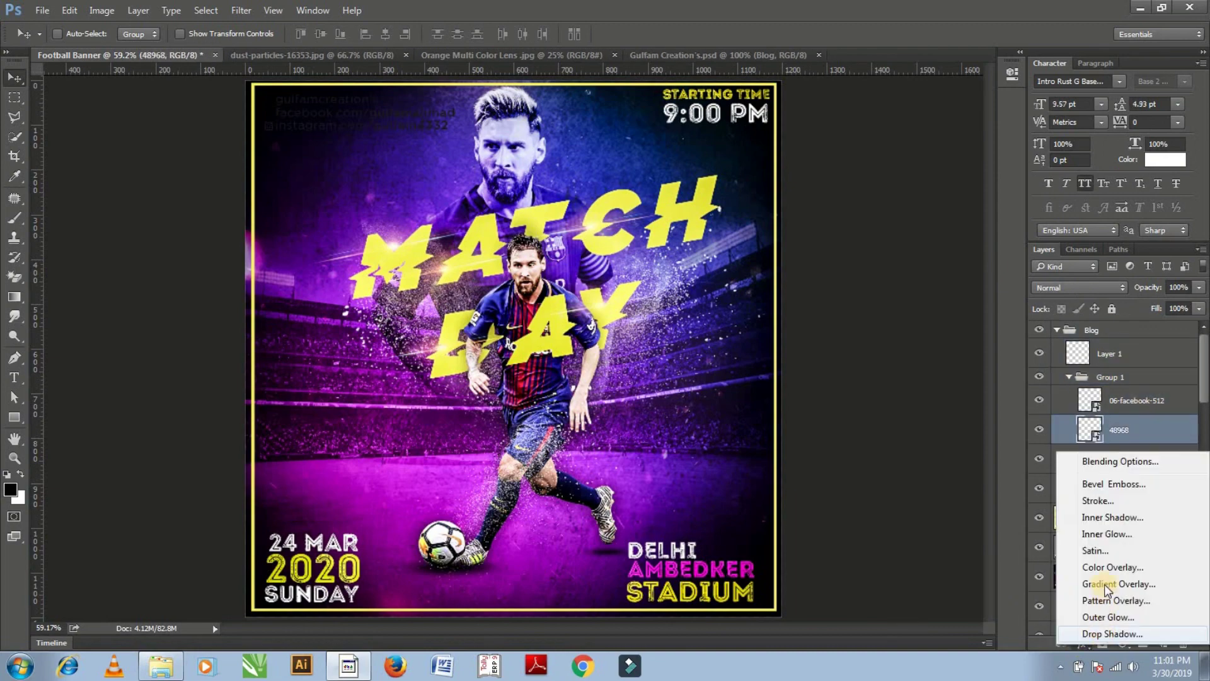
left_click(1099, 566)
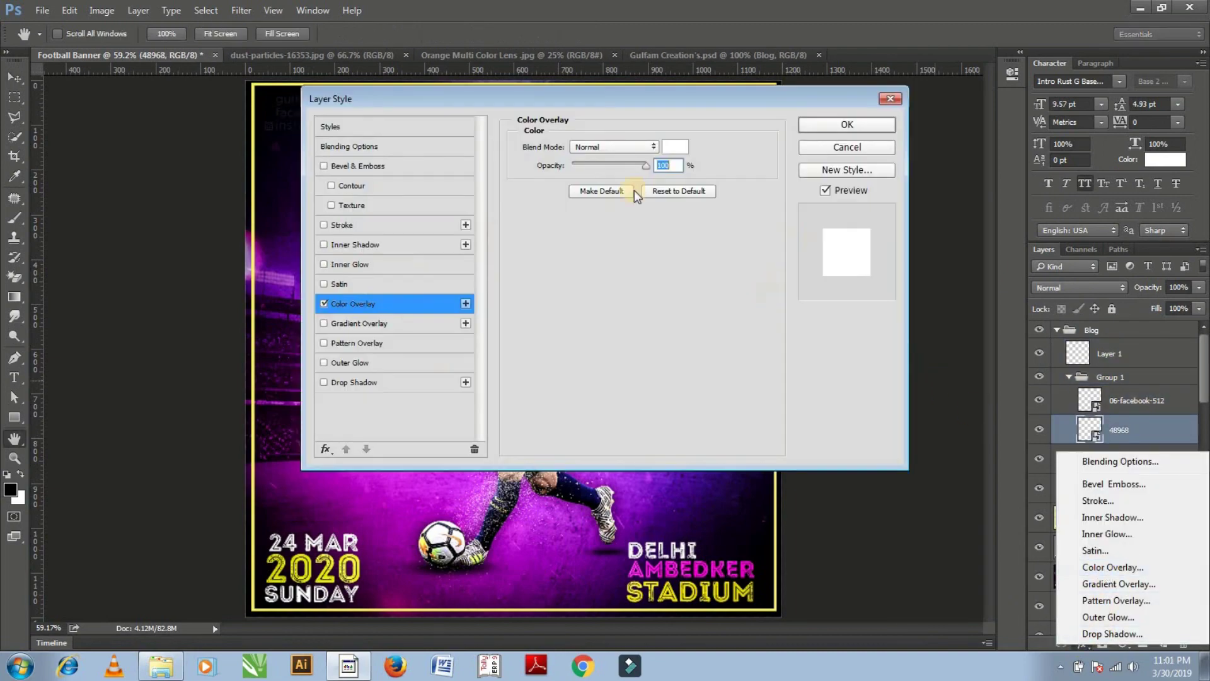
left_click(856, 125)
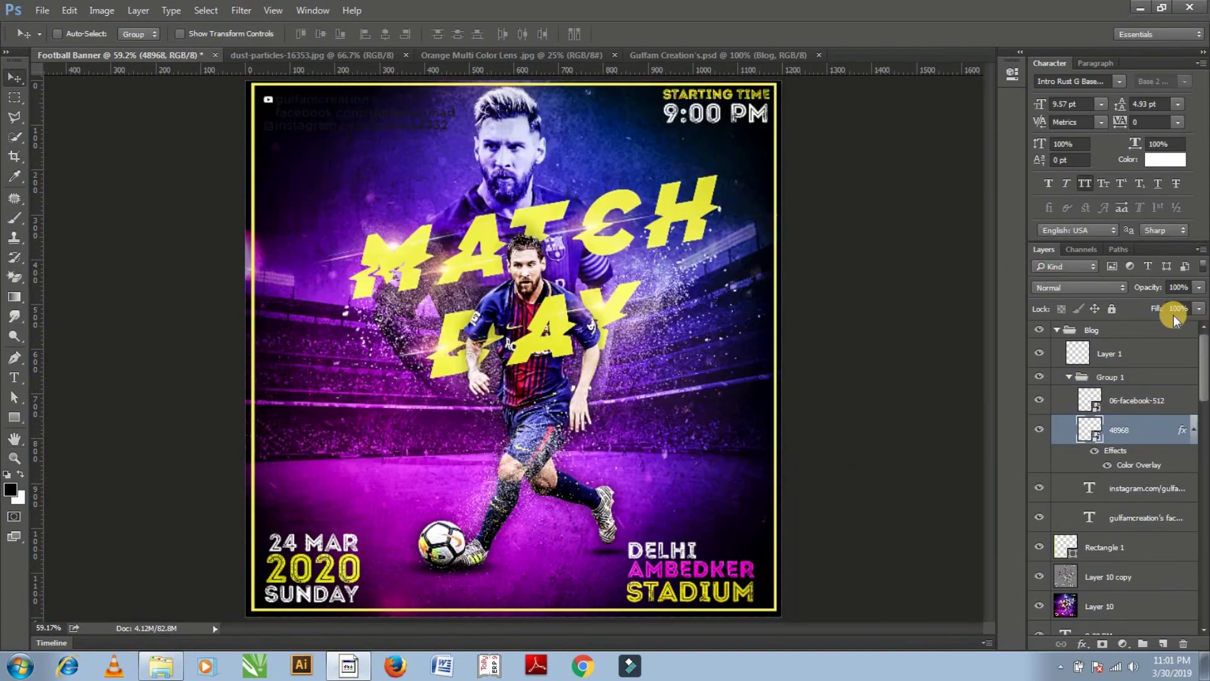
Paste the white overlay style onto the 06-facebook-512 and Layer 1 icons
right_click(1180, 438)
left_click(1083, 318)
left_click(1130, 400)
left_click(1128, 353, "ctrl")
right_click(1129, 353)
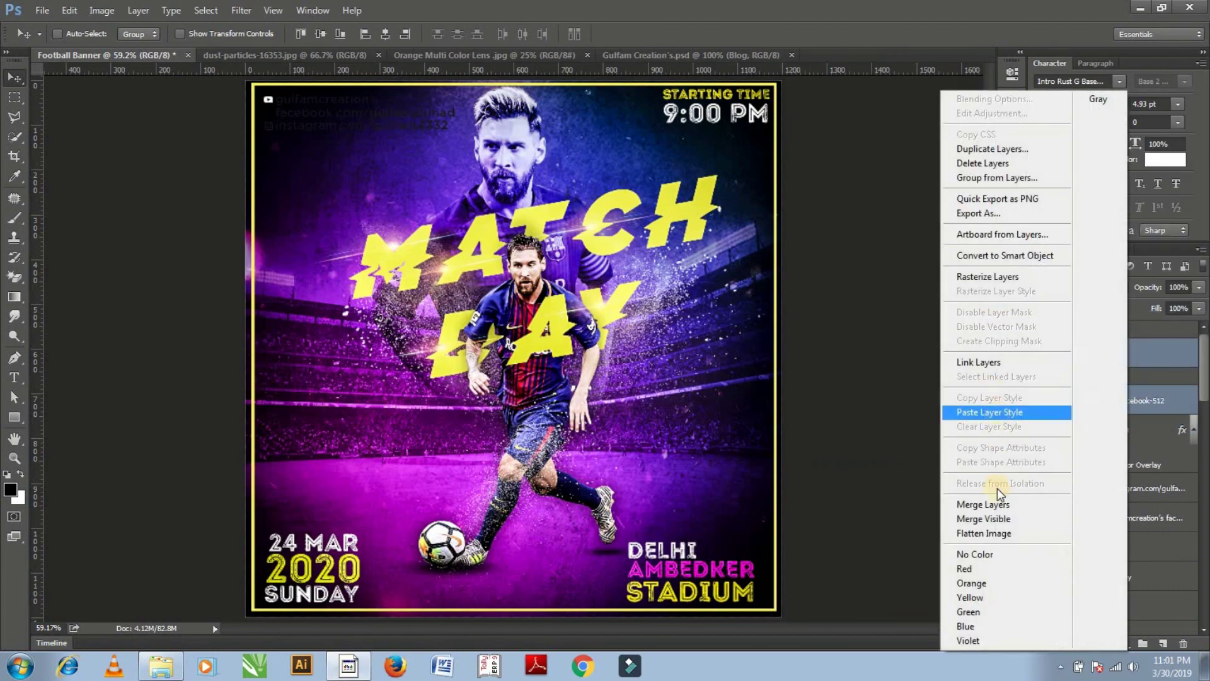
left_click(993, 413)
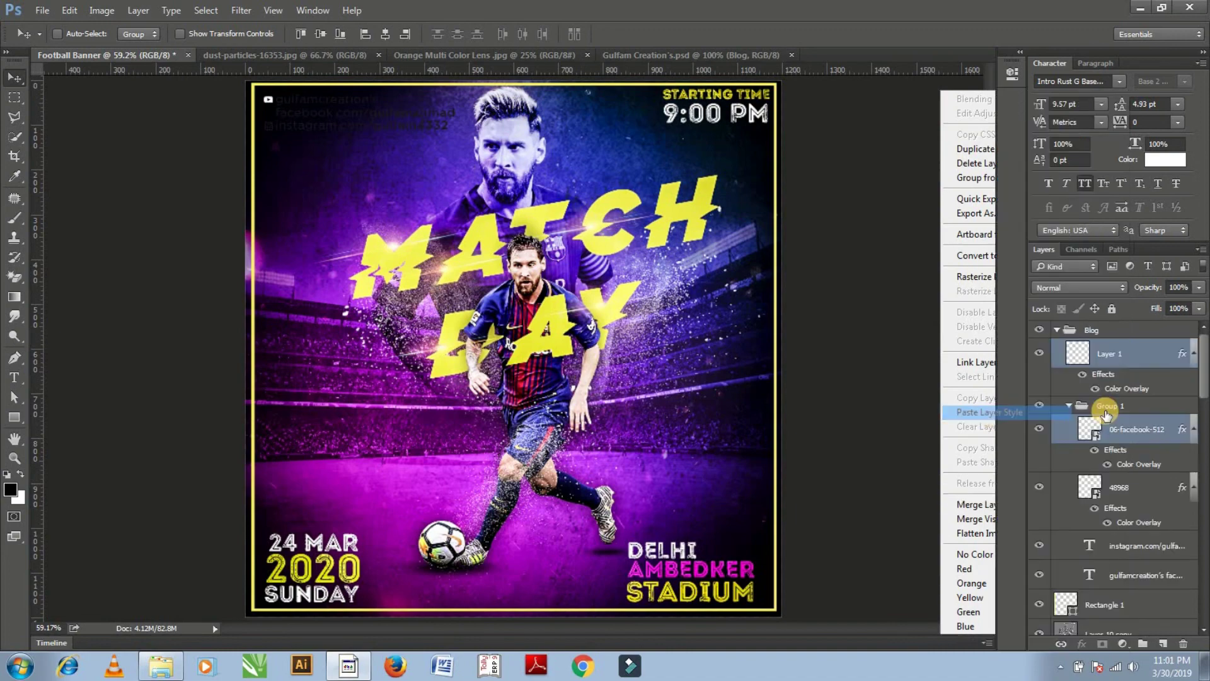
left_click(1189, 362)
left_click(1193, 401)
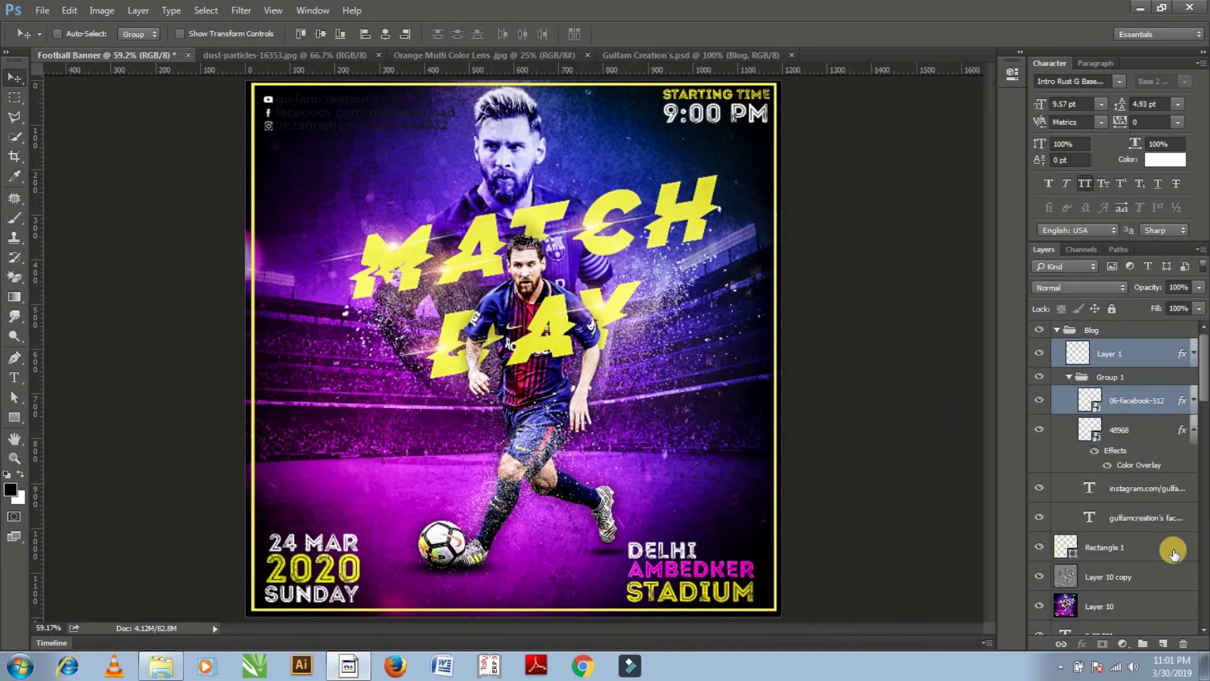
Set the colour of the Instagram and account-handle text layers to white
left_click(1148, 489)
left_click(1153, 517, "shift")
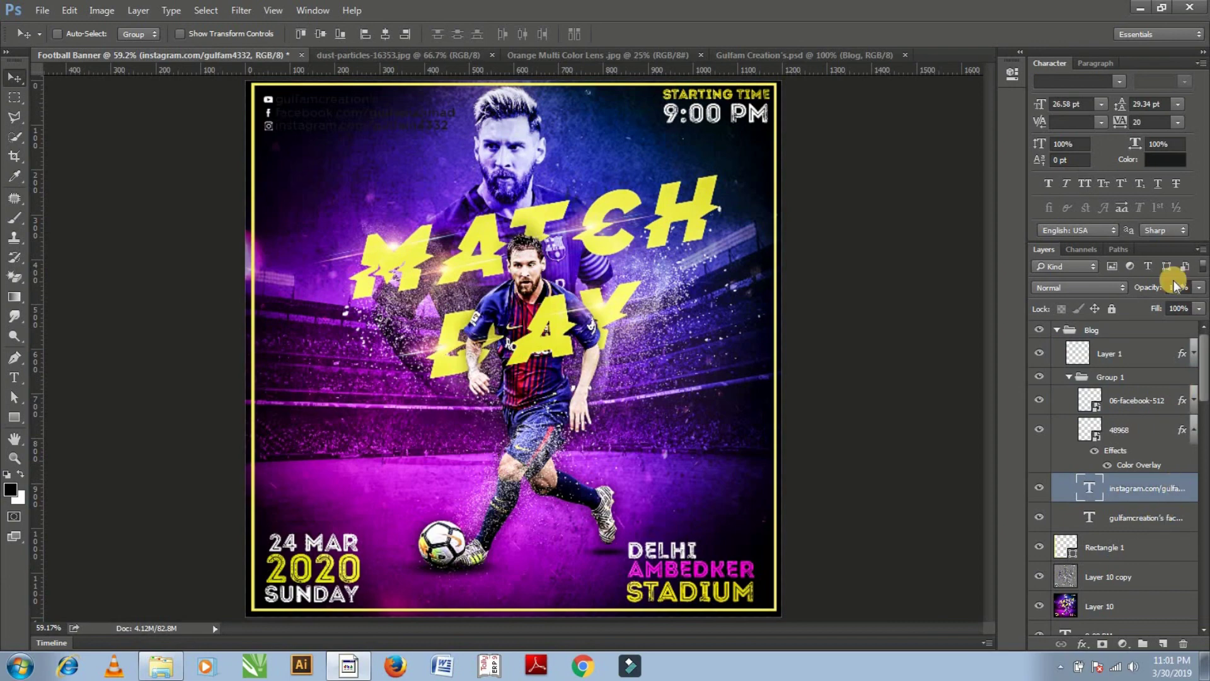
left_click(1157, 159)
left_click(700, 98)
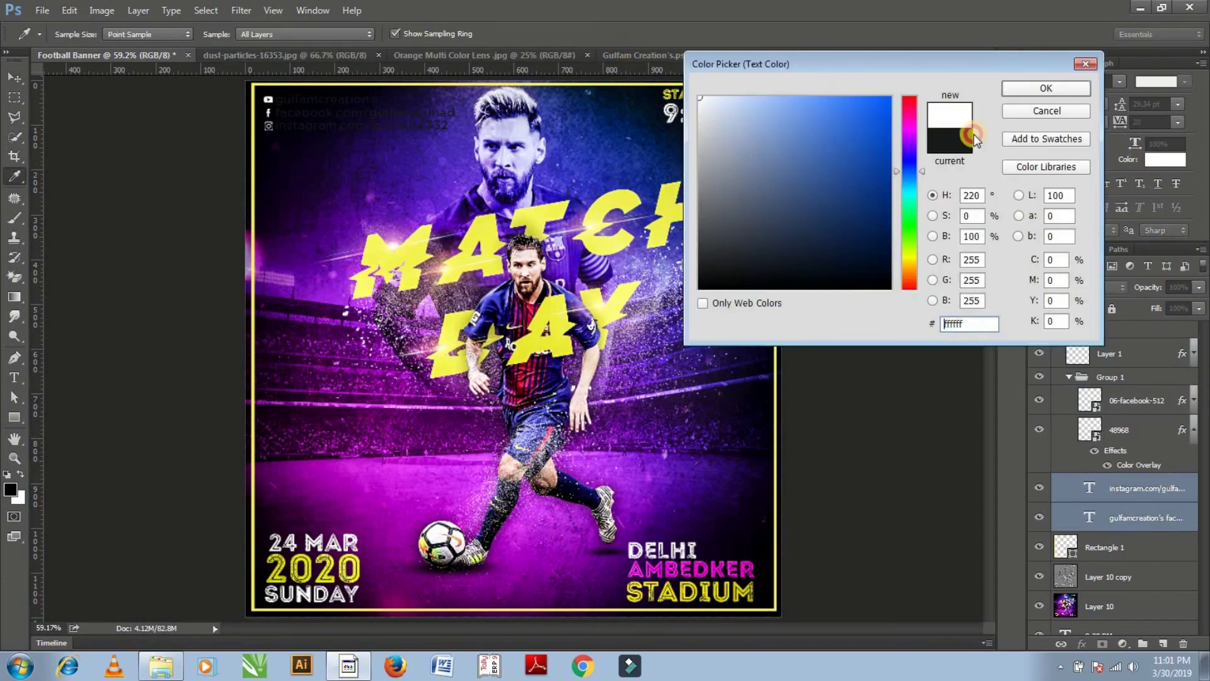
left_click(1021, 89)
left_click(4, 78)
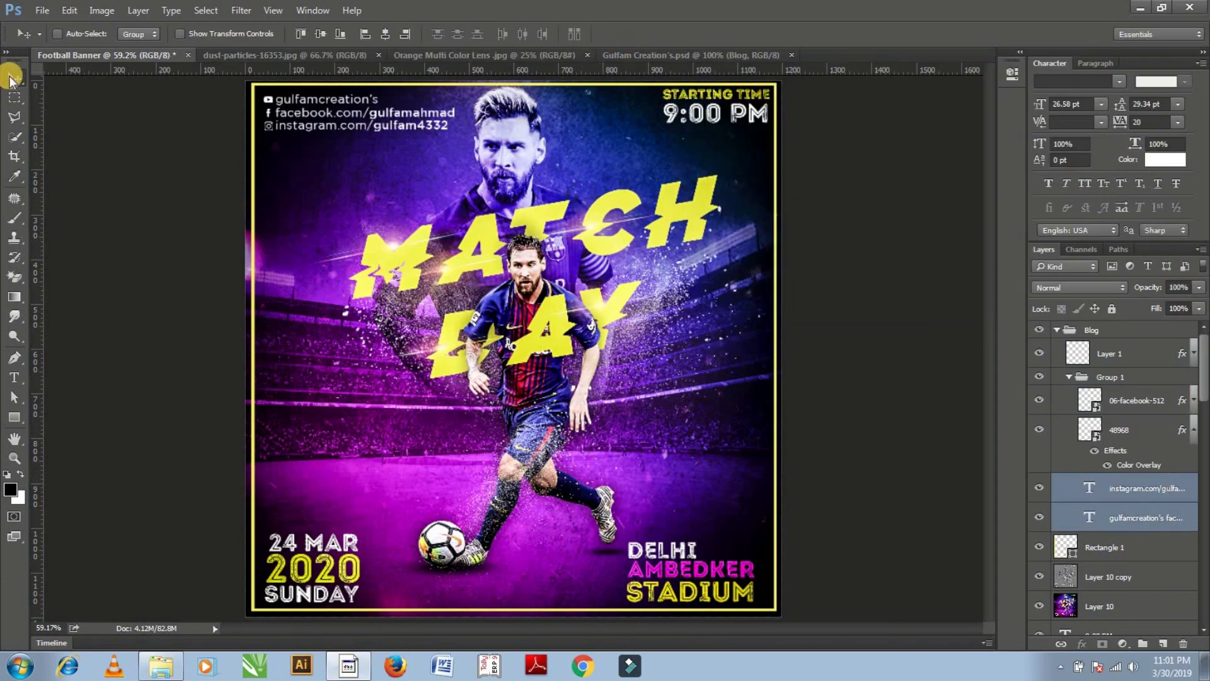
Shrink the Blog credits group to about 79% and nudge it into the top-left corner
left_click(1055, 331)
key("ctrl+t")
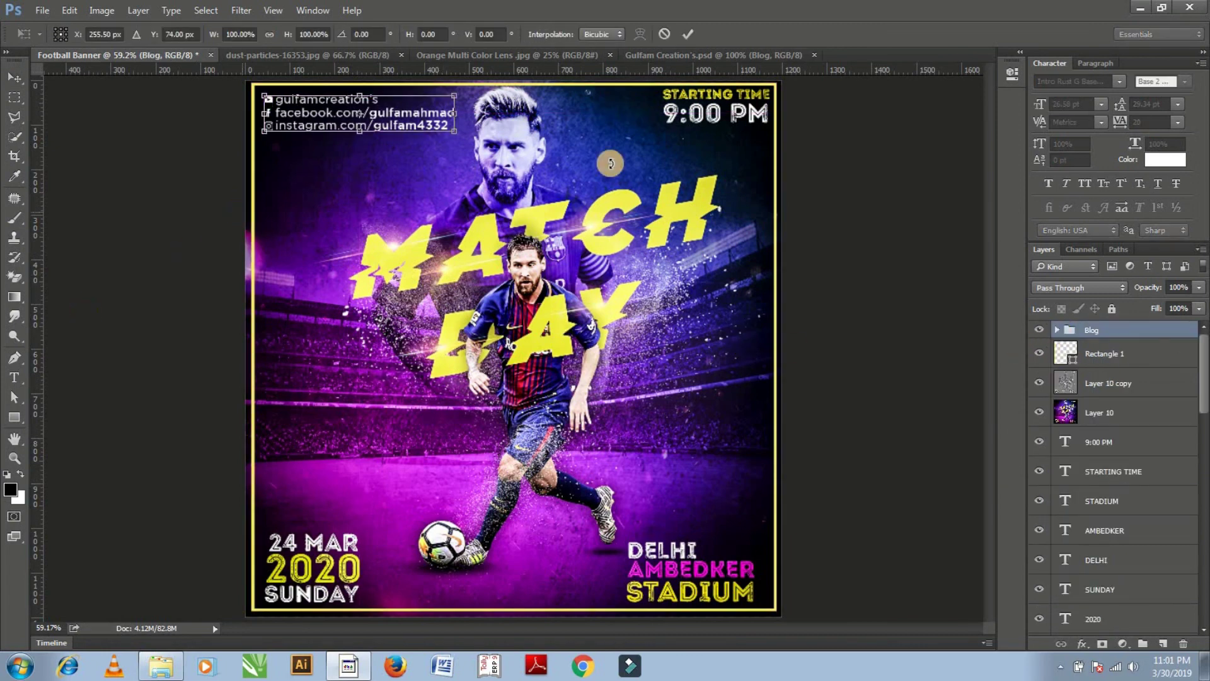
left_click_drag(454, 131, 414, 123)
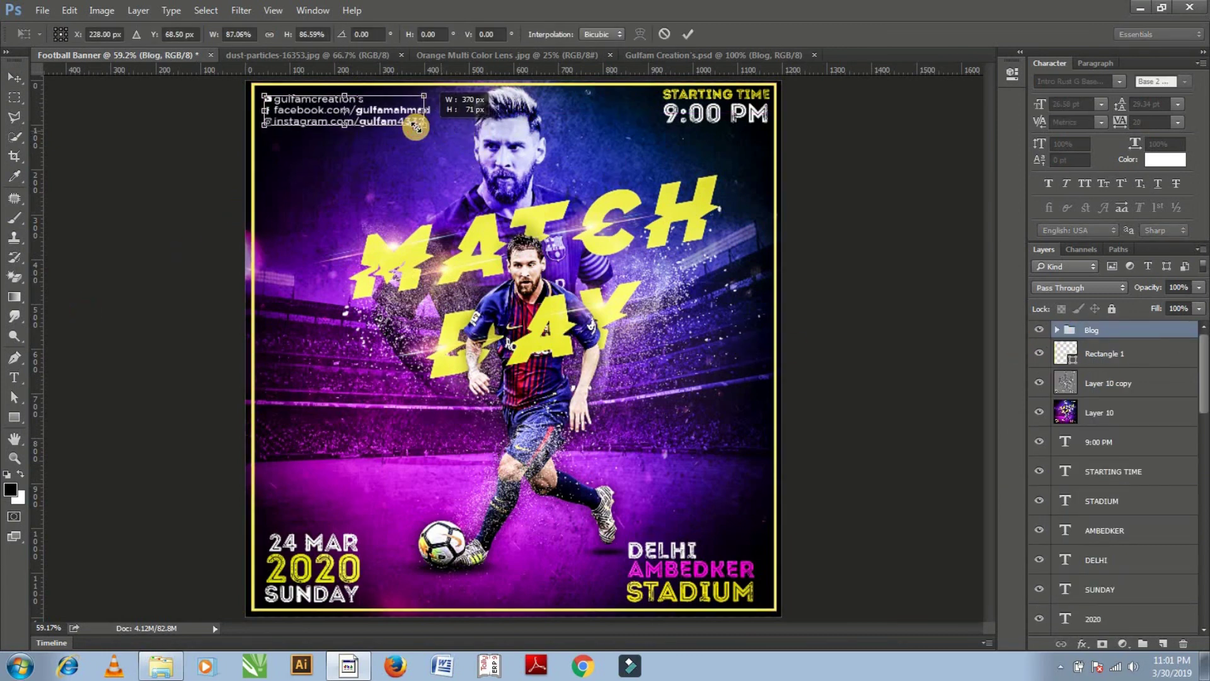
key("Return")
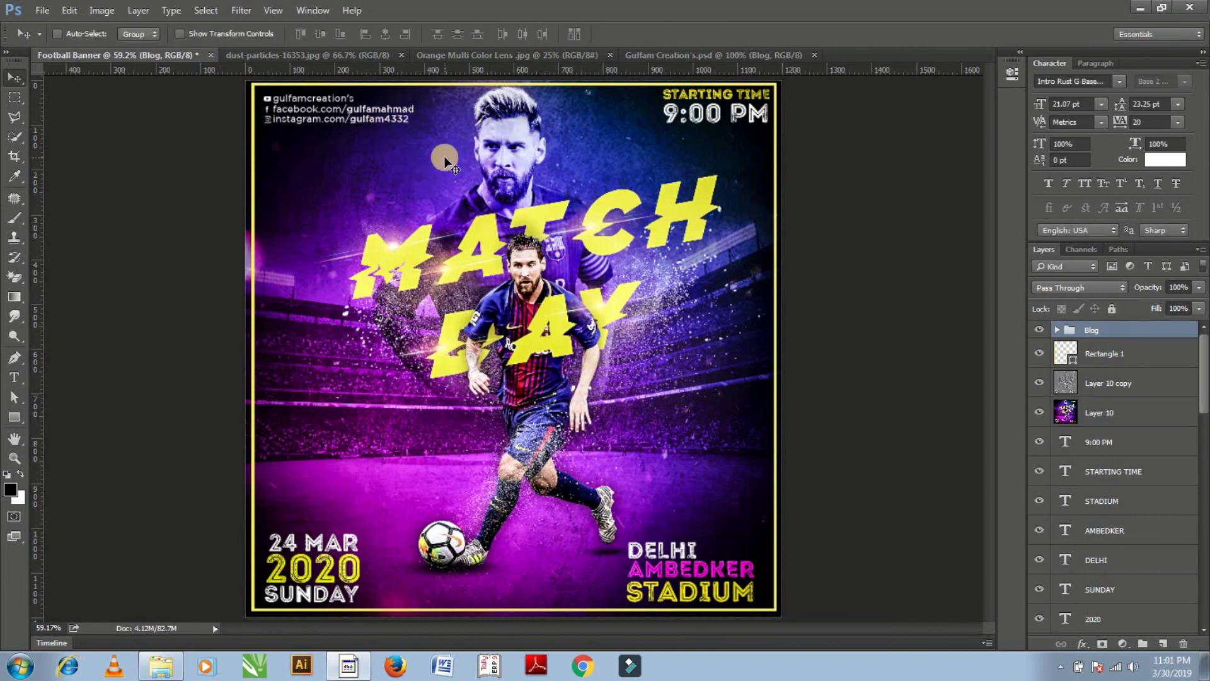
key("Left")
key("Up")
key("Left")
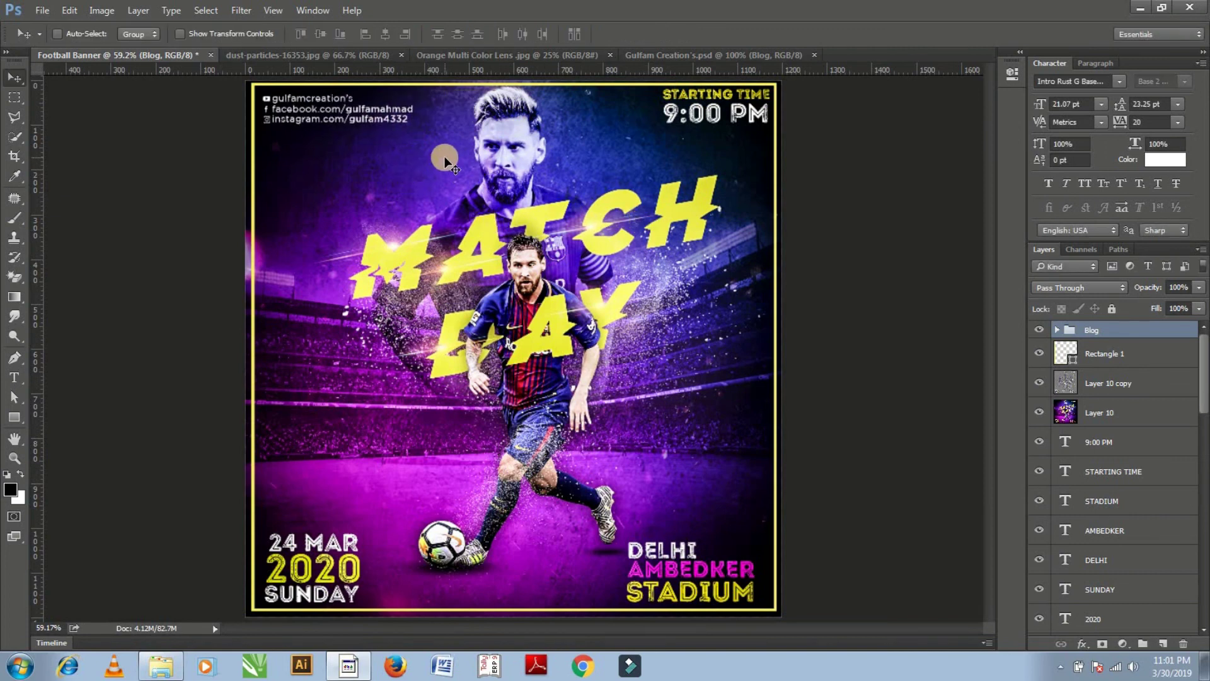